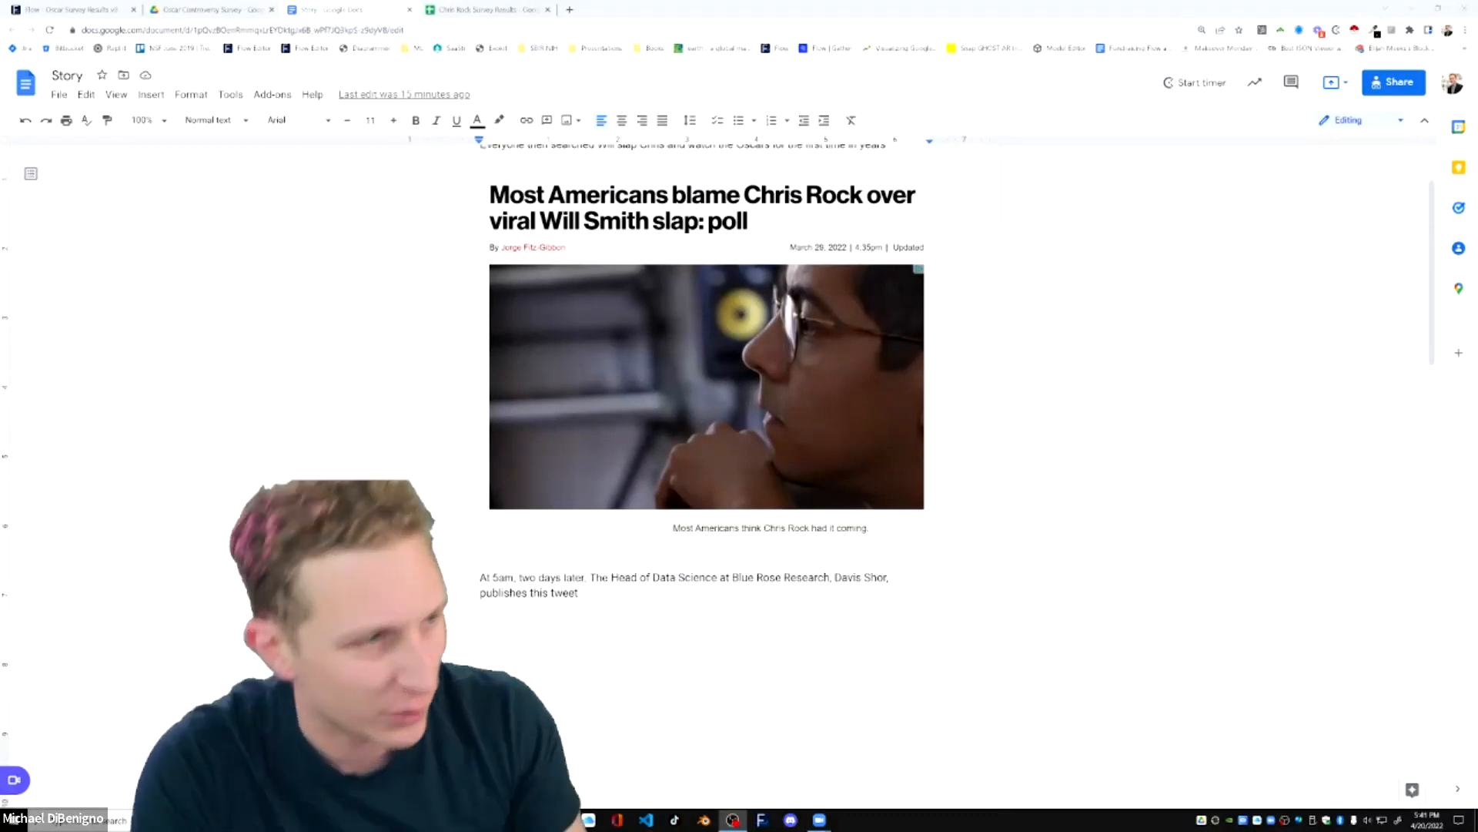
# Review the news article, the Oscar controversy poll tweet and the paragraph below it in the Story document.
pyautogui.scroll(-5, 706, 385)
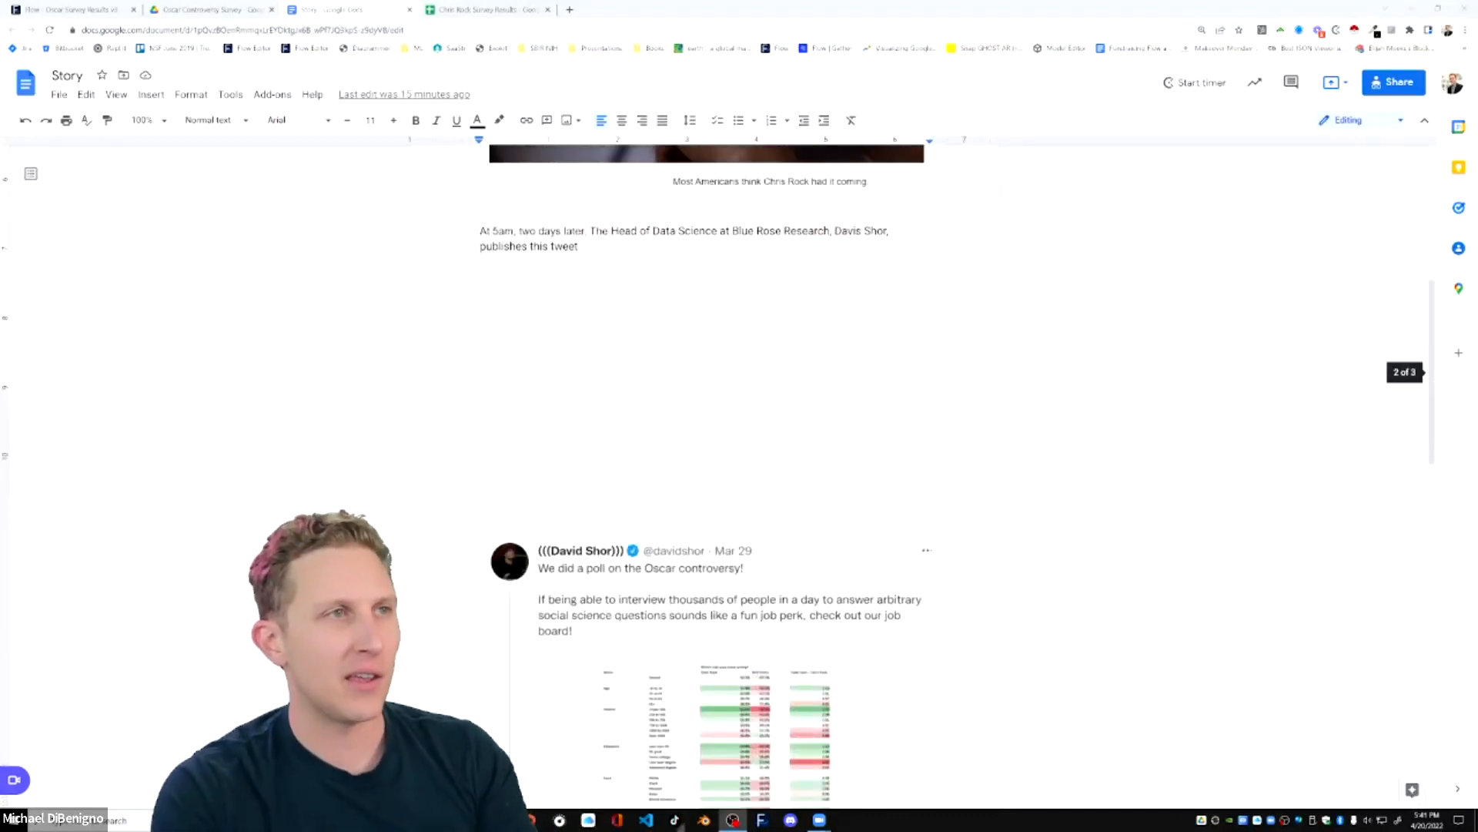
pyautogui.scroll(-2, 707, 462)
pyautogui.scroll(-1, 707, 462)
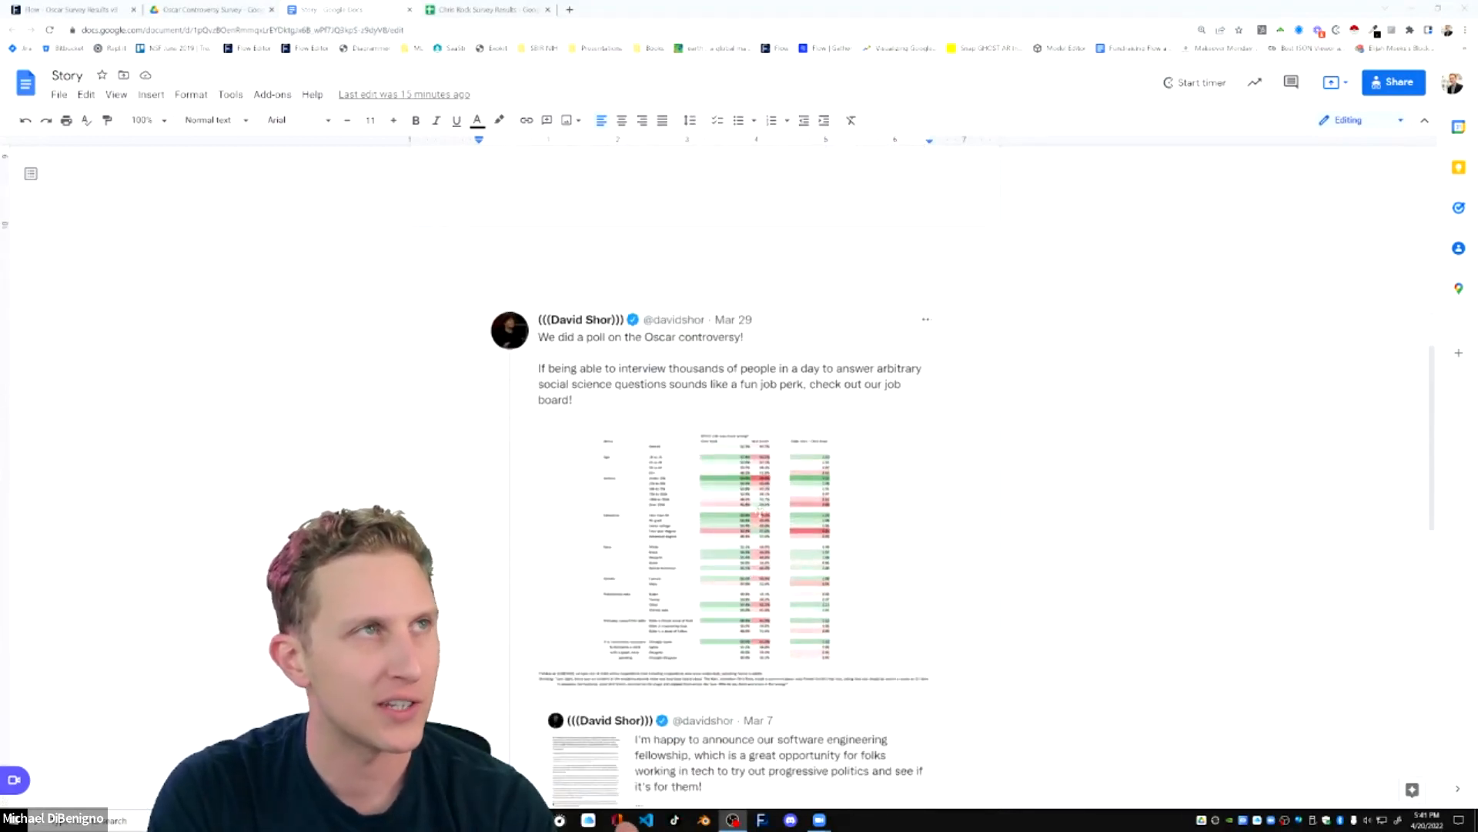
pyautogui.click(770, 531)
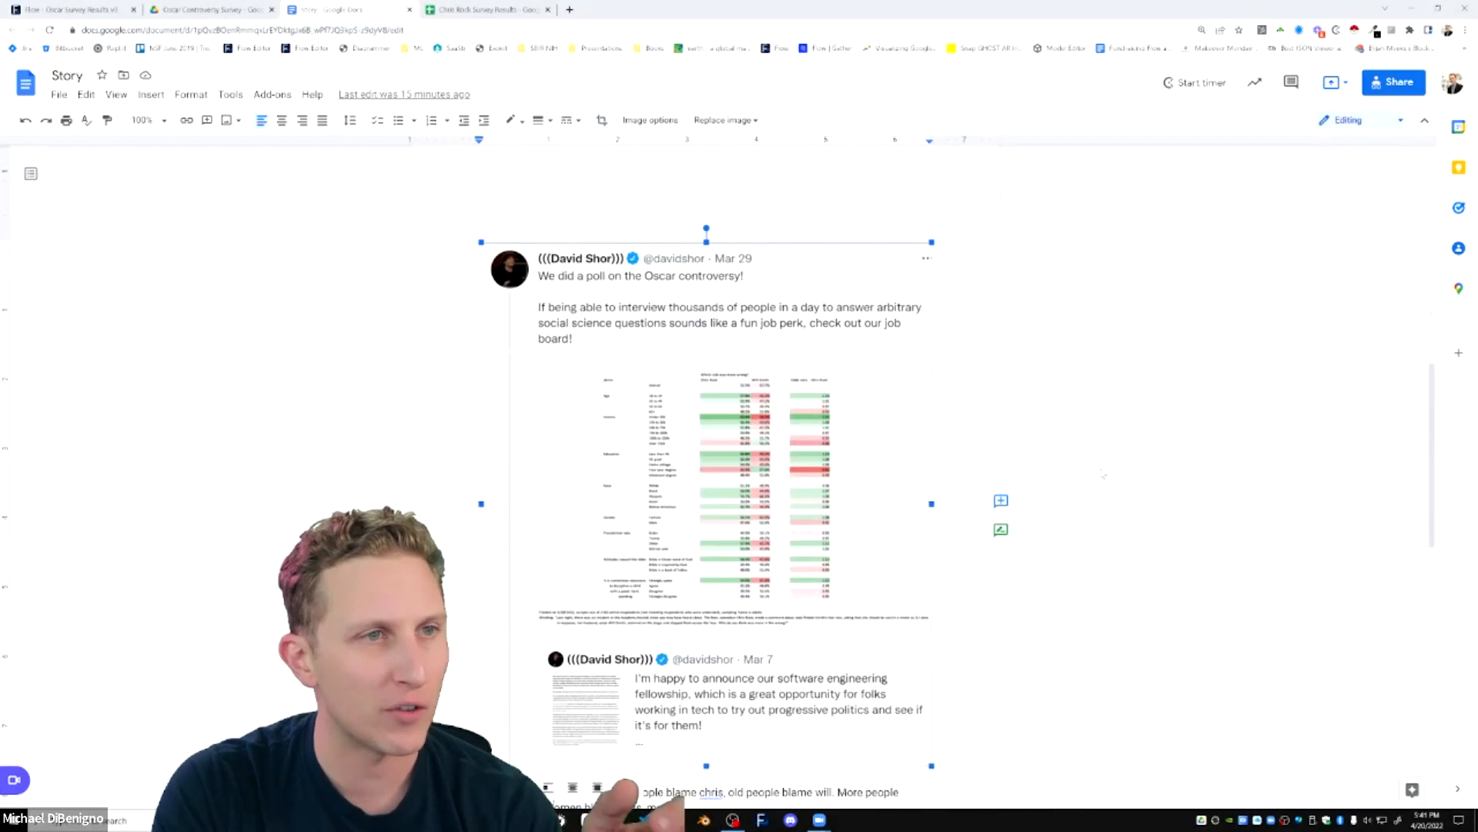
pyautogui.click(1104, 476)
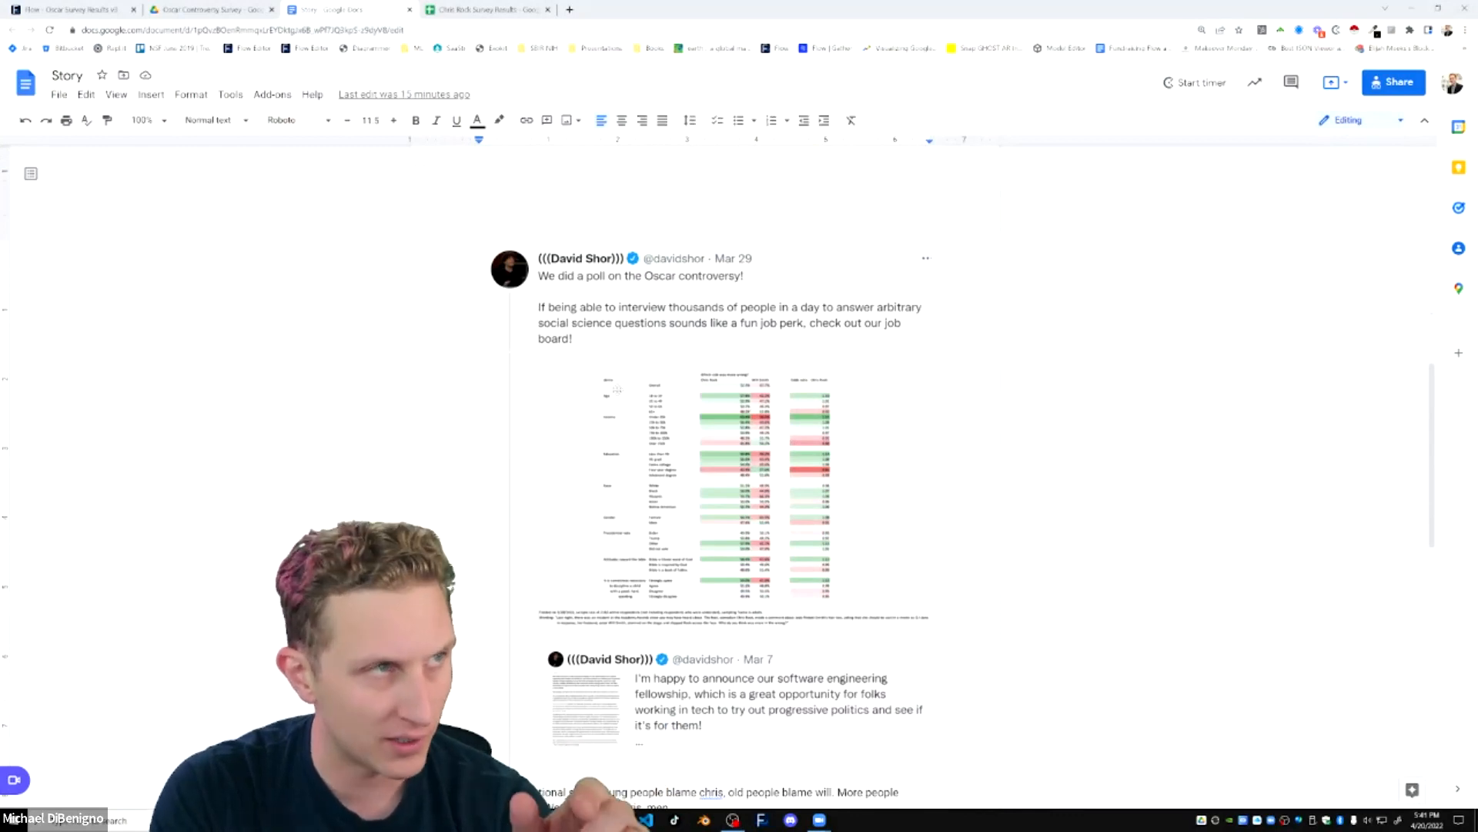
pyautogui.scroll(2, 1077, 448)
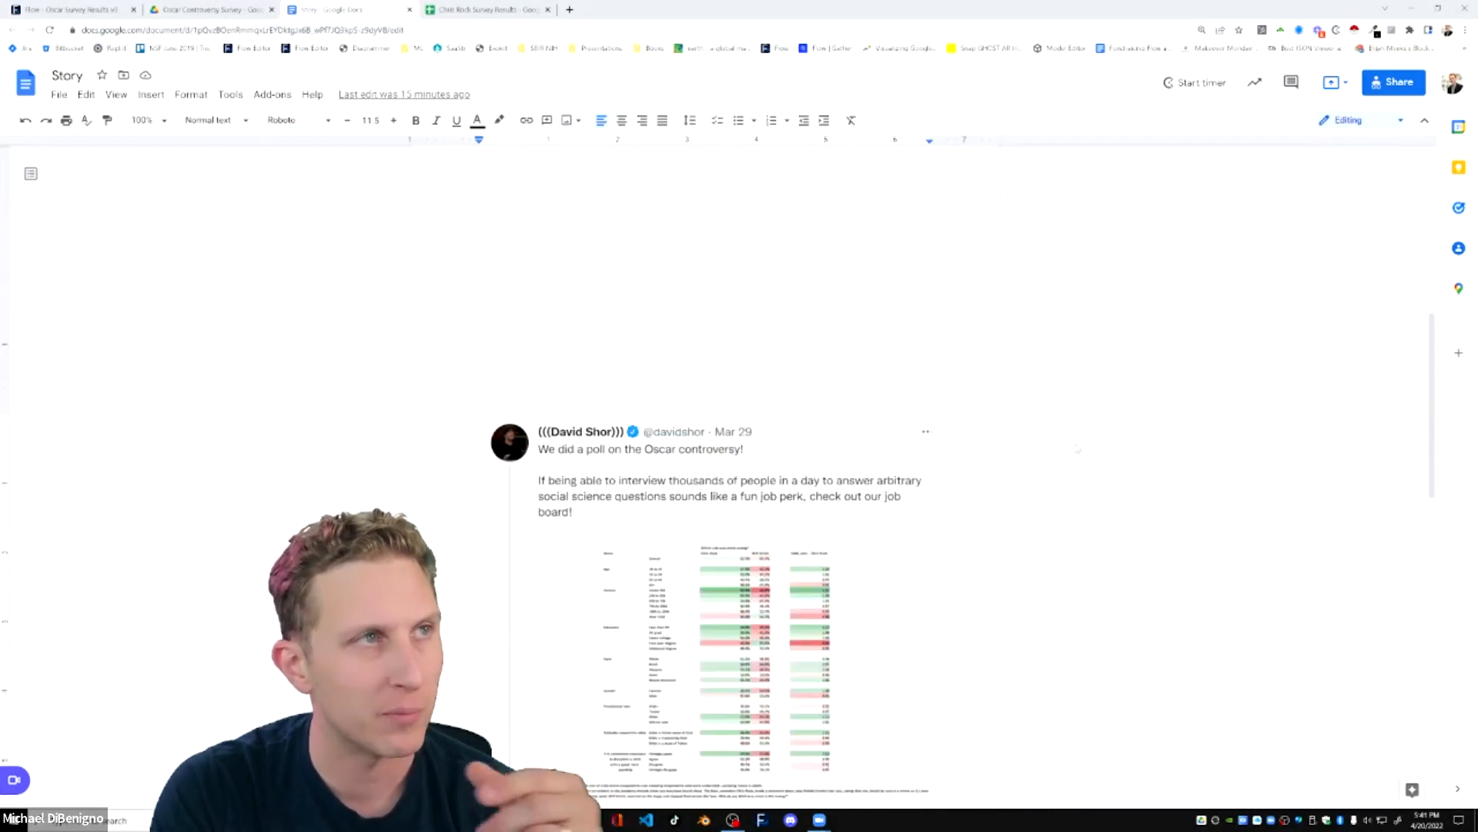
pyautogui.scroll(-2, 1074, 455)
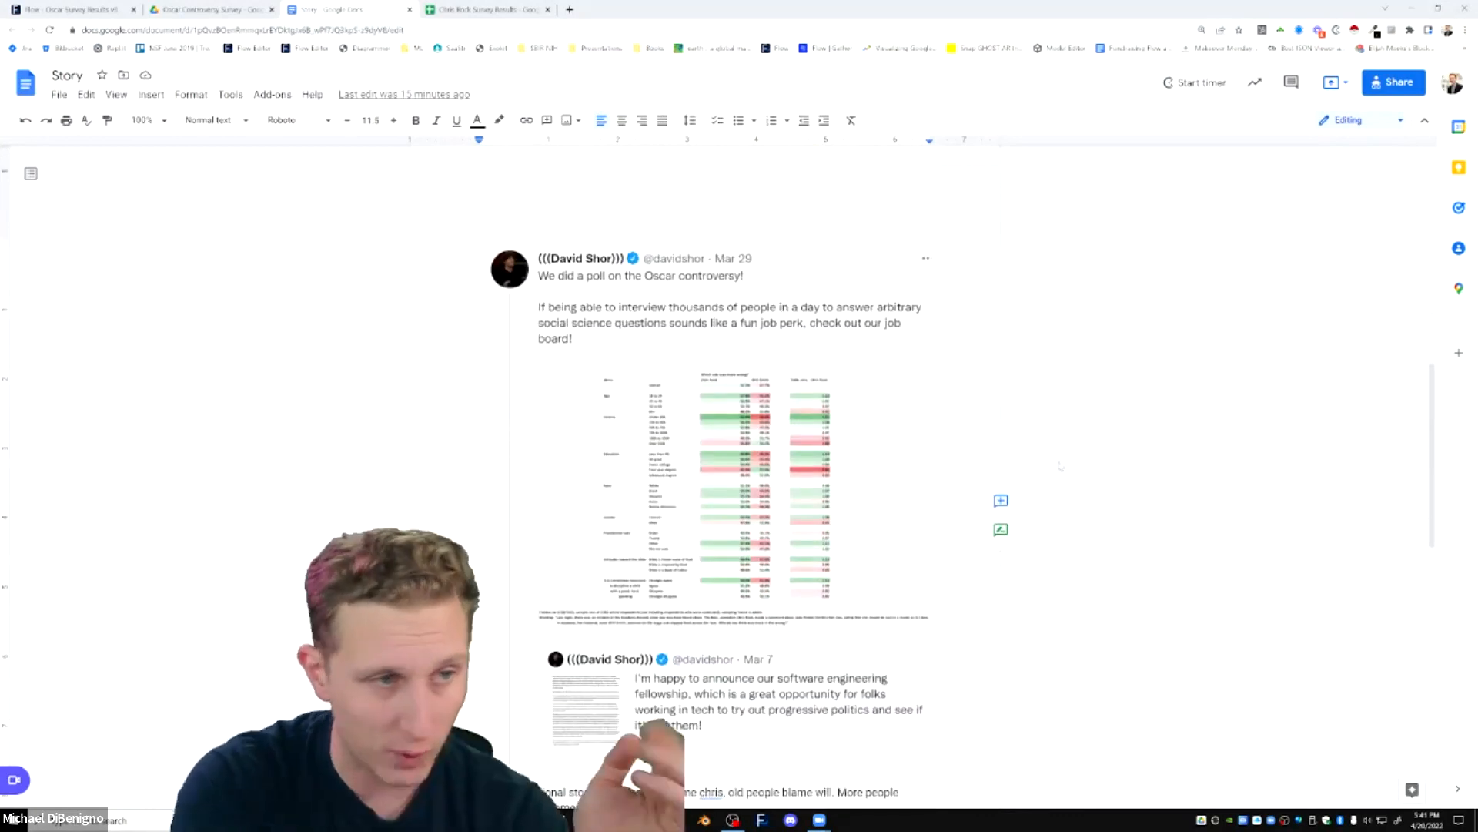
pyautogui.scroll(-3, 1060, 465)
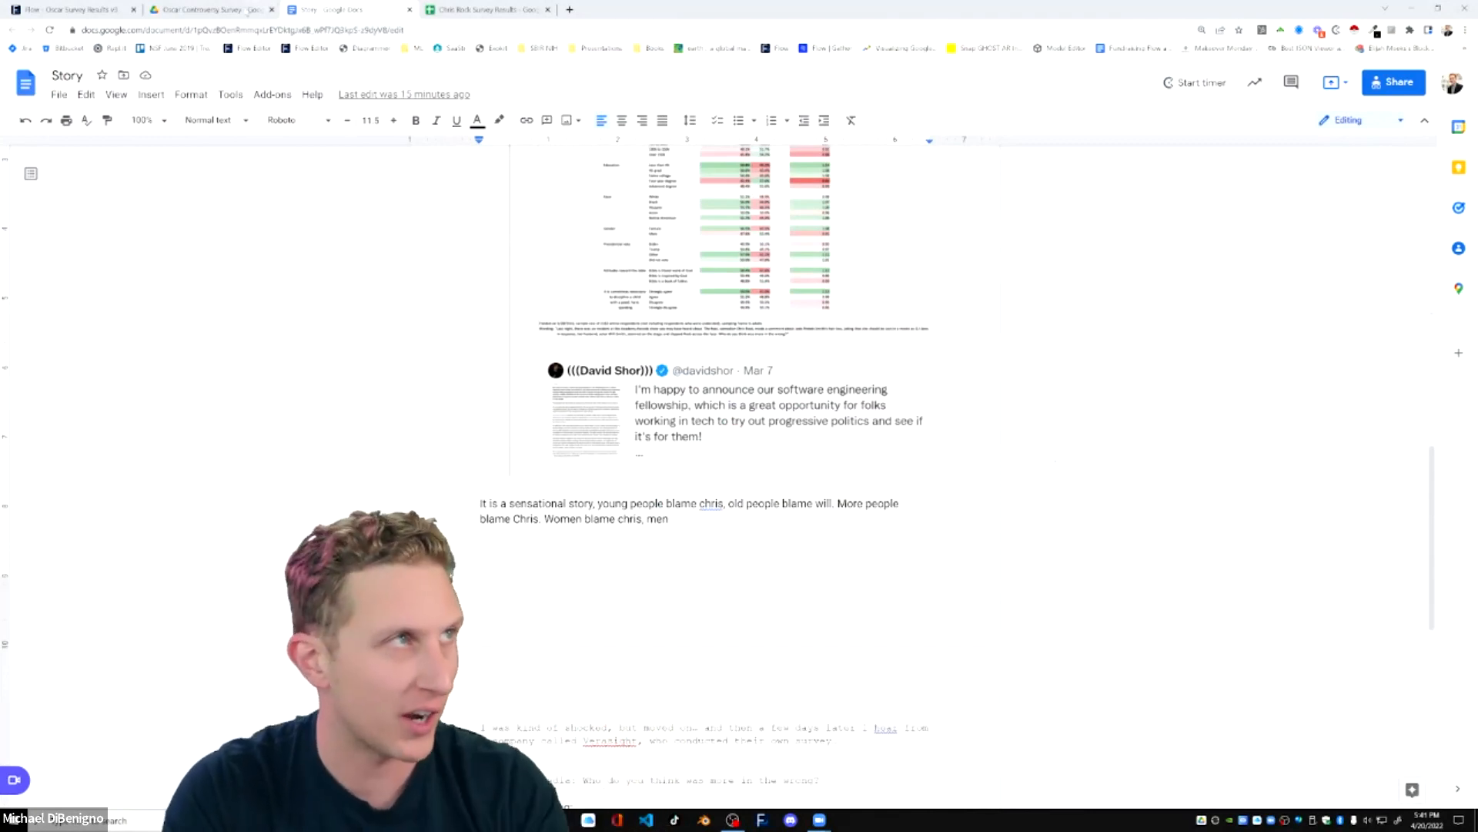
# Preview the white_Blue Rose Media Twitter image from the Oscar Controversy Survey Drive folder, examine its poll table, and close it.
pyautogui.hotkey('ctrl', 'shift', 'Tab')
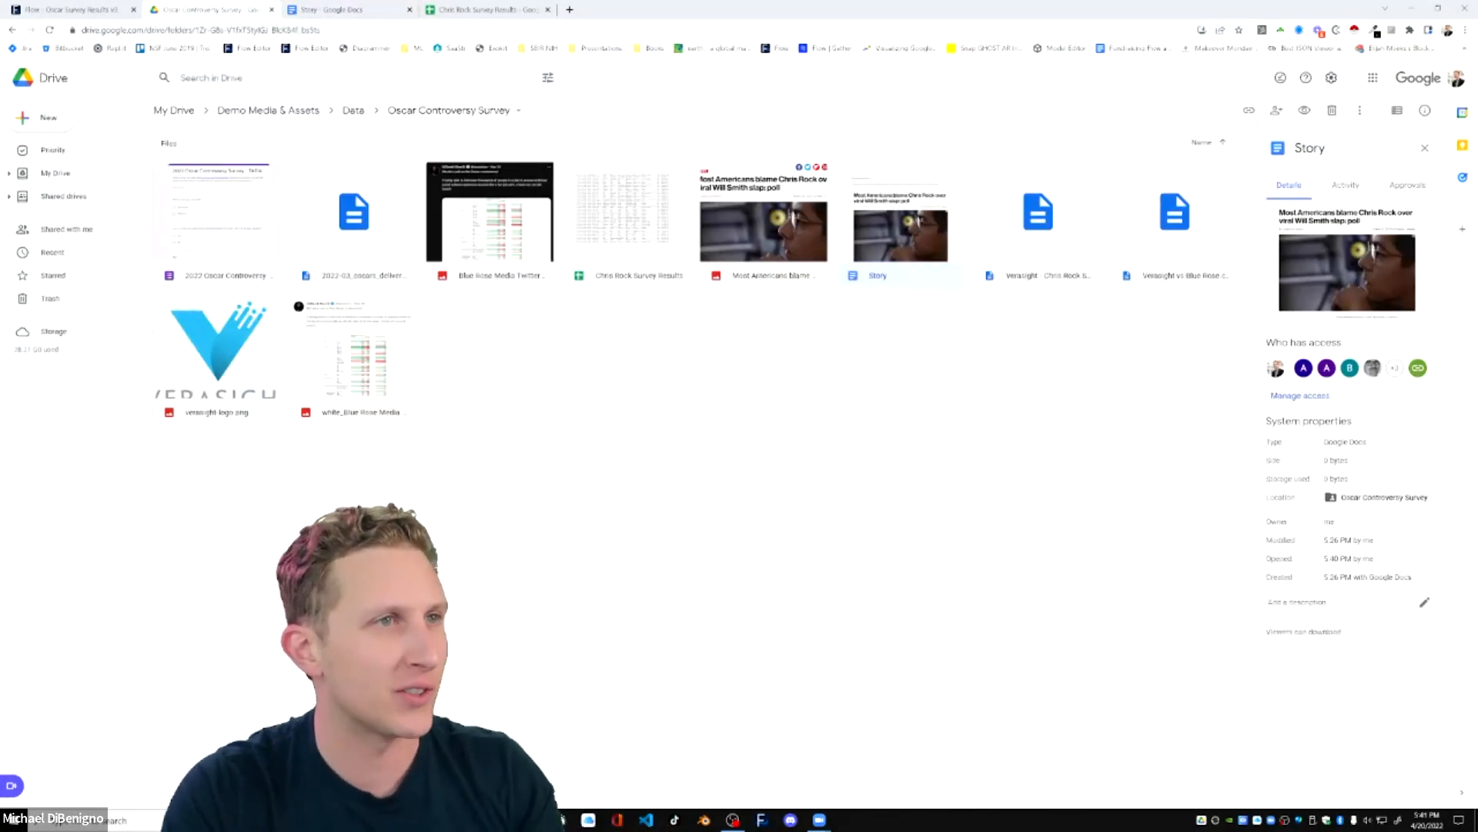
pyautogui.doubleClick(368, 368)
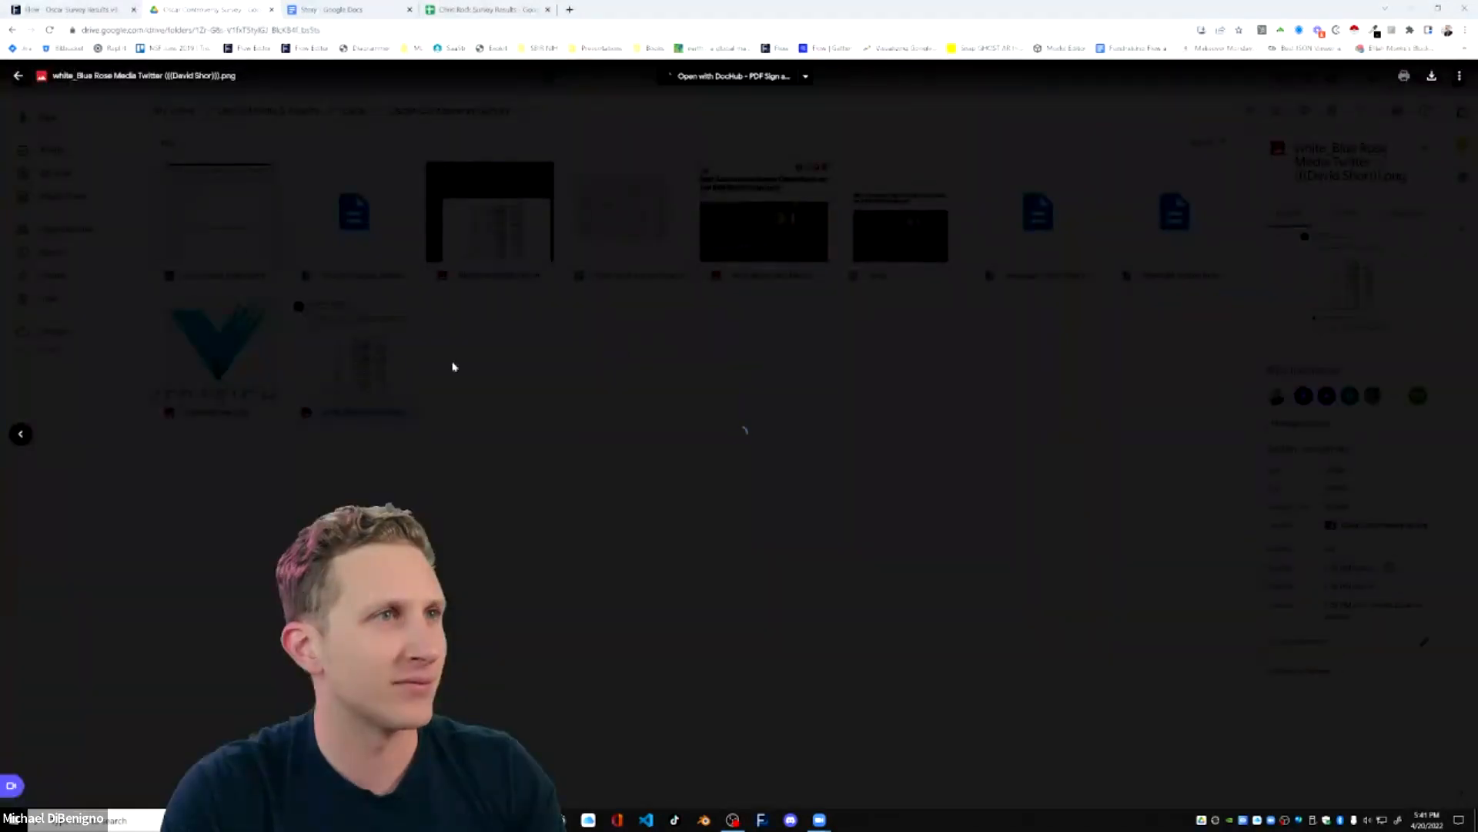
pyautogui.scroll(3, 736, 383)
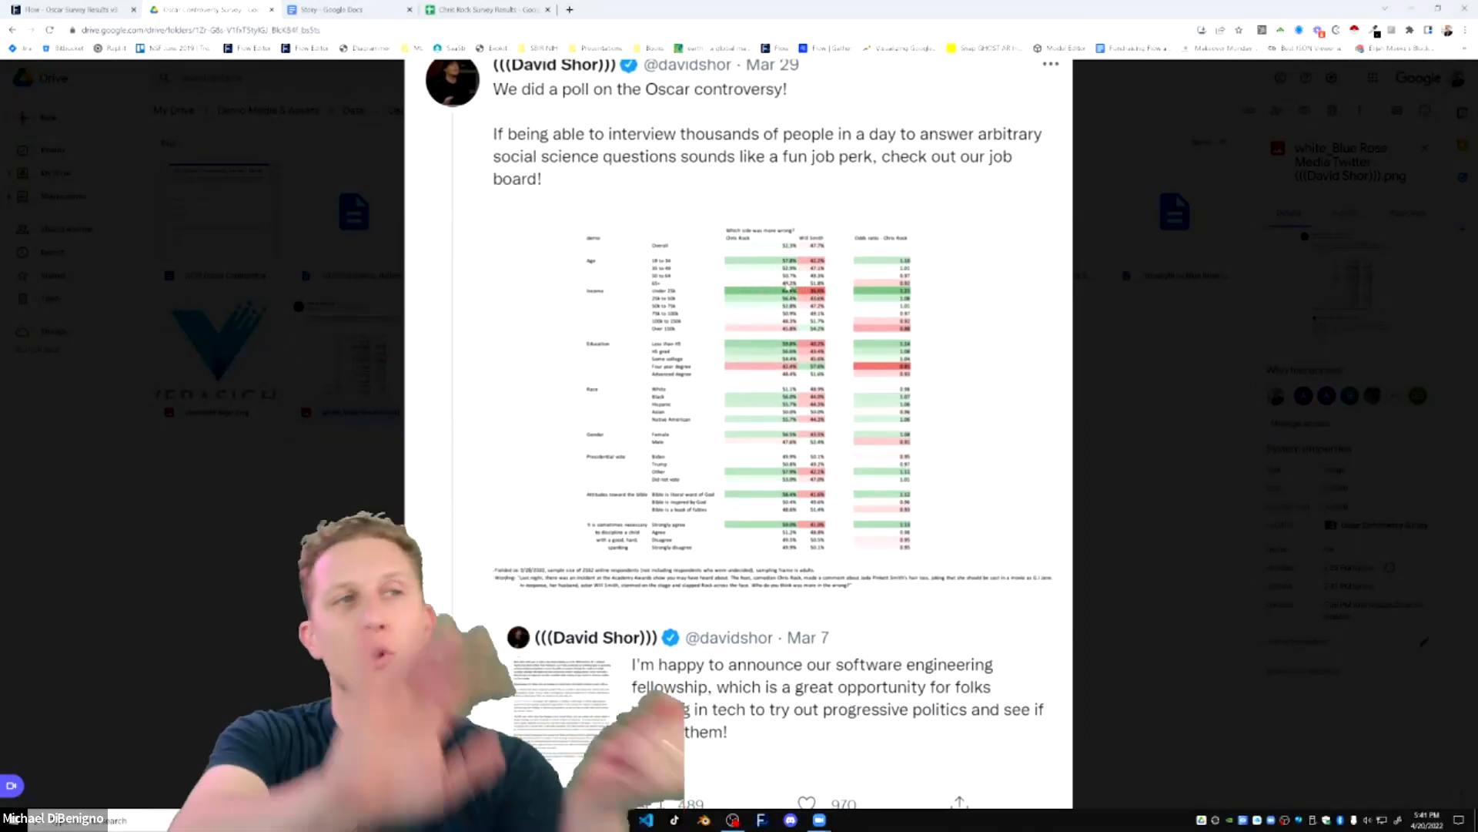
pyautogui.click(277, 196)
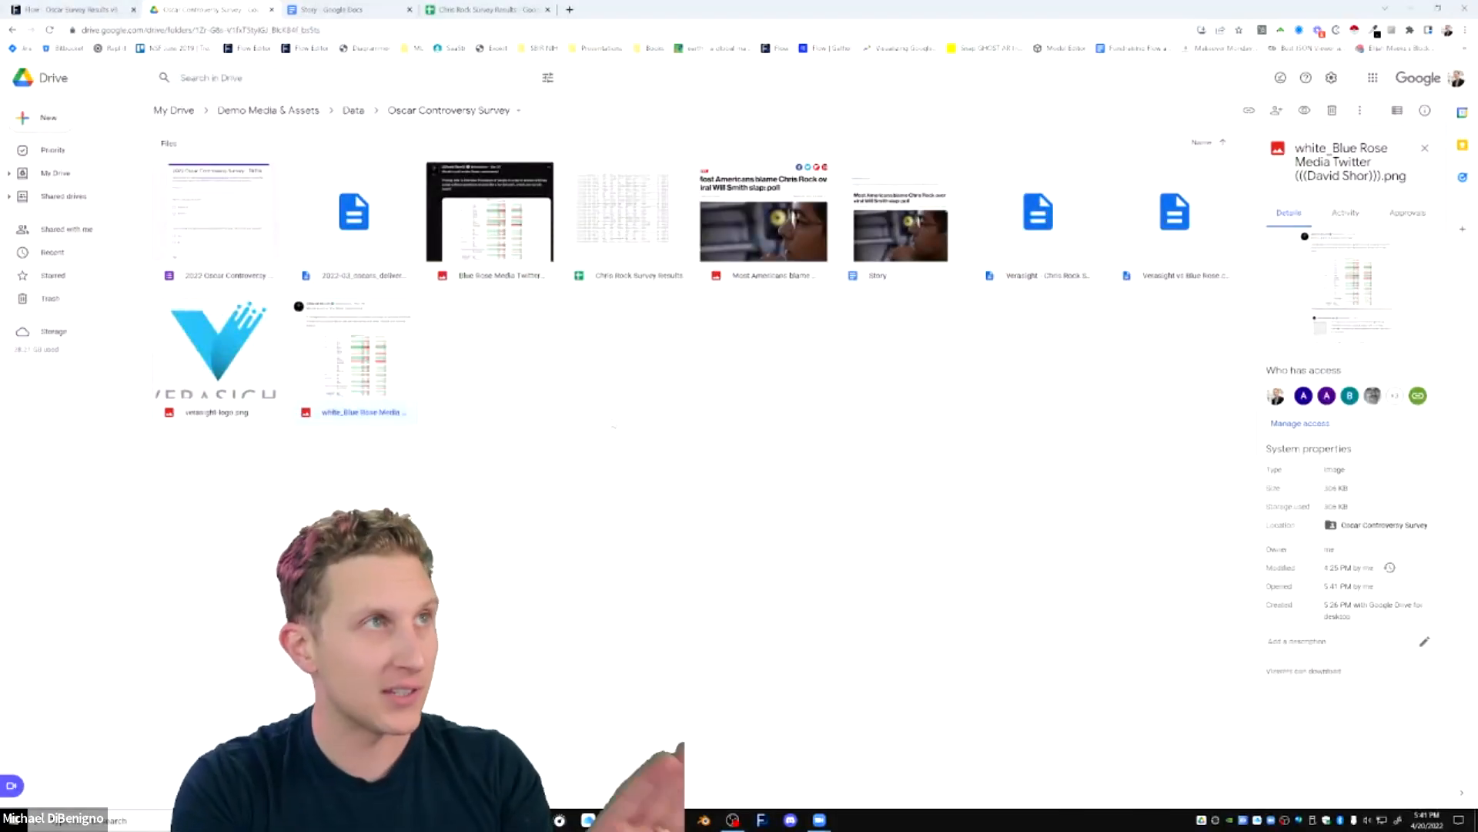
# Return to the Story document and read the passage about Verasight's own survey and its question wording.
pyautogui.click(330, 9)
pyautogui.scroll(-2, 705, 462)
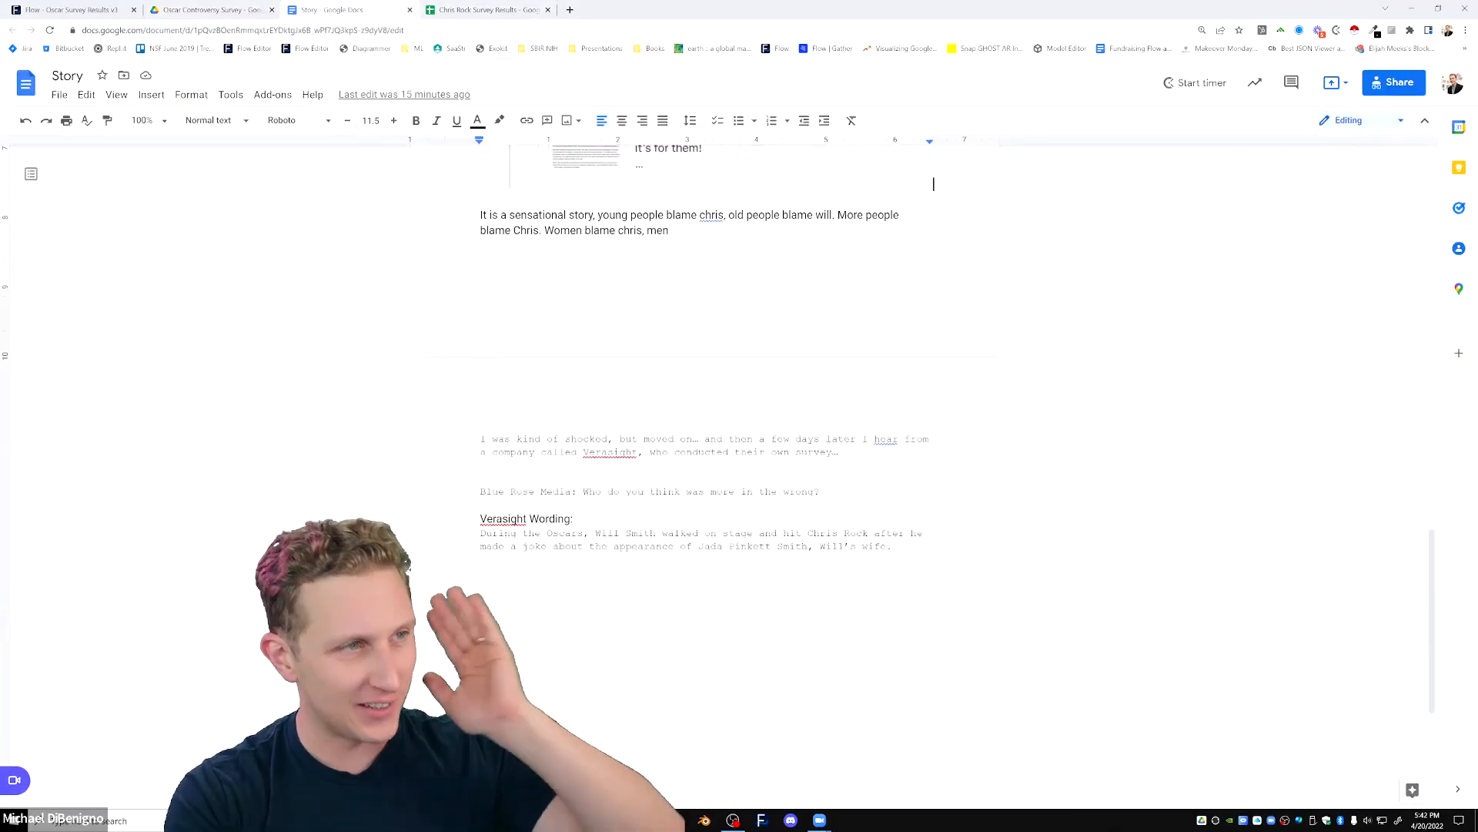
pyautogui.click(614, 452)
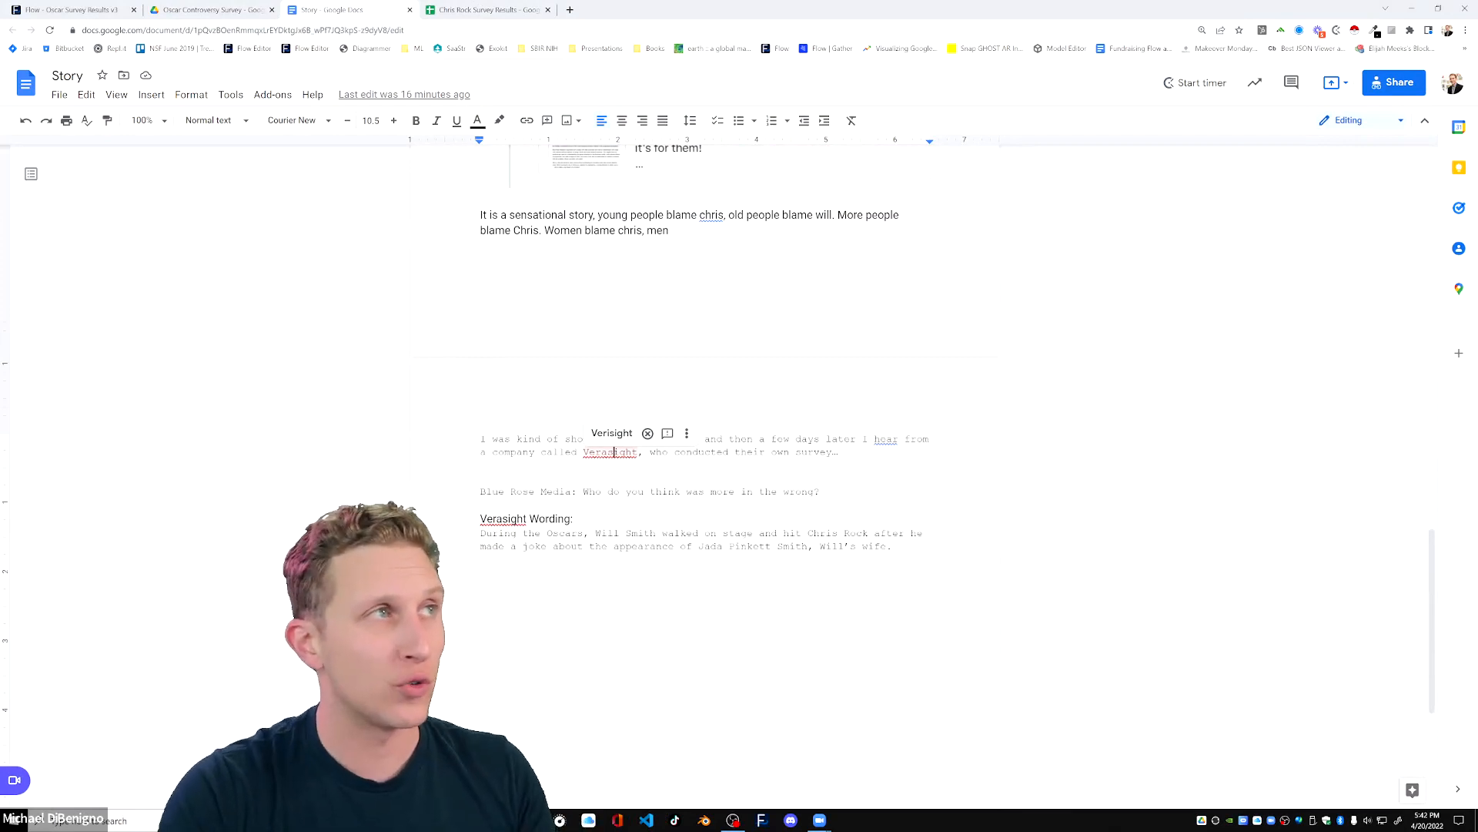
pyautogui.click(482, 560)
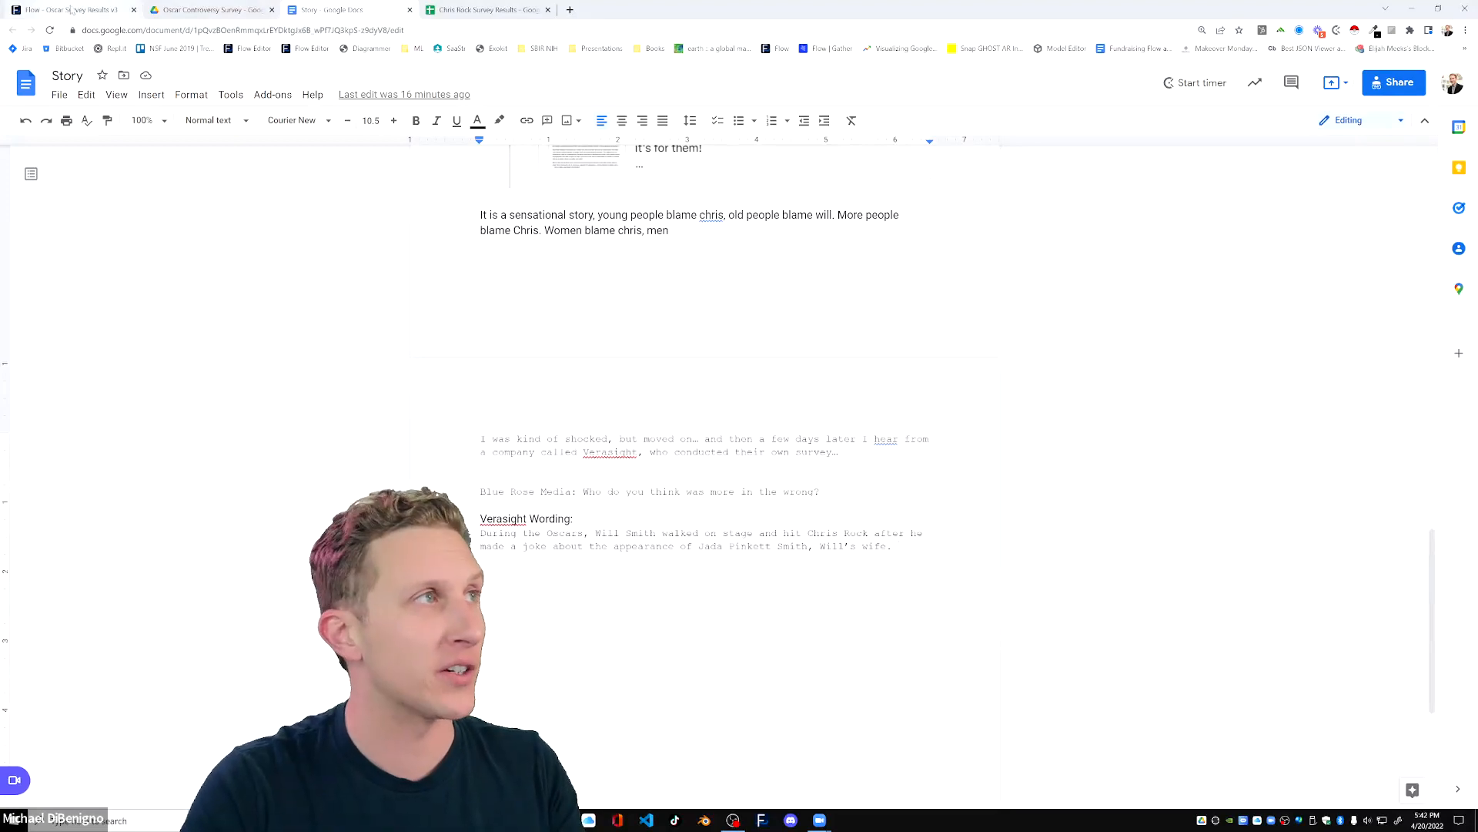
# Switch to the Chris Rock Survey Results spreadsheet, check the first side_blame entry, and enlarge the page for easier reading.
pyautogui.click(490, 11)
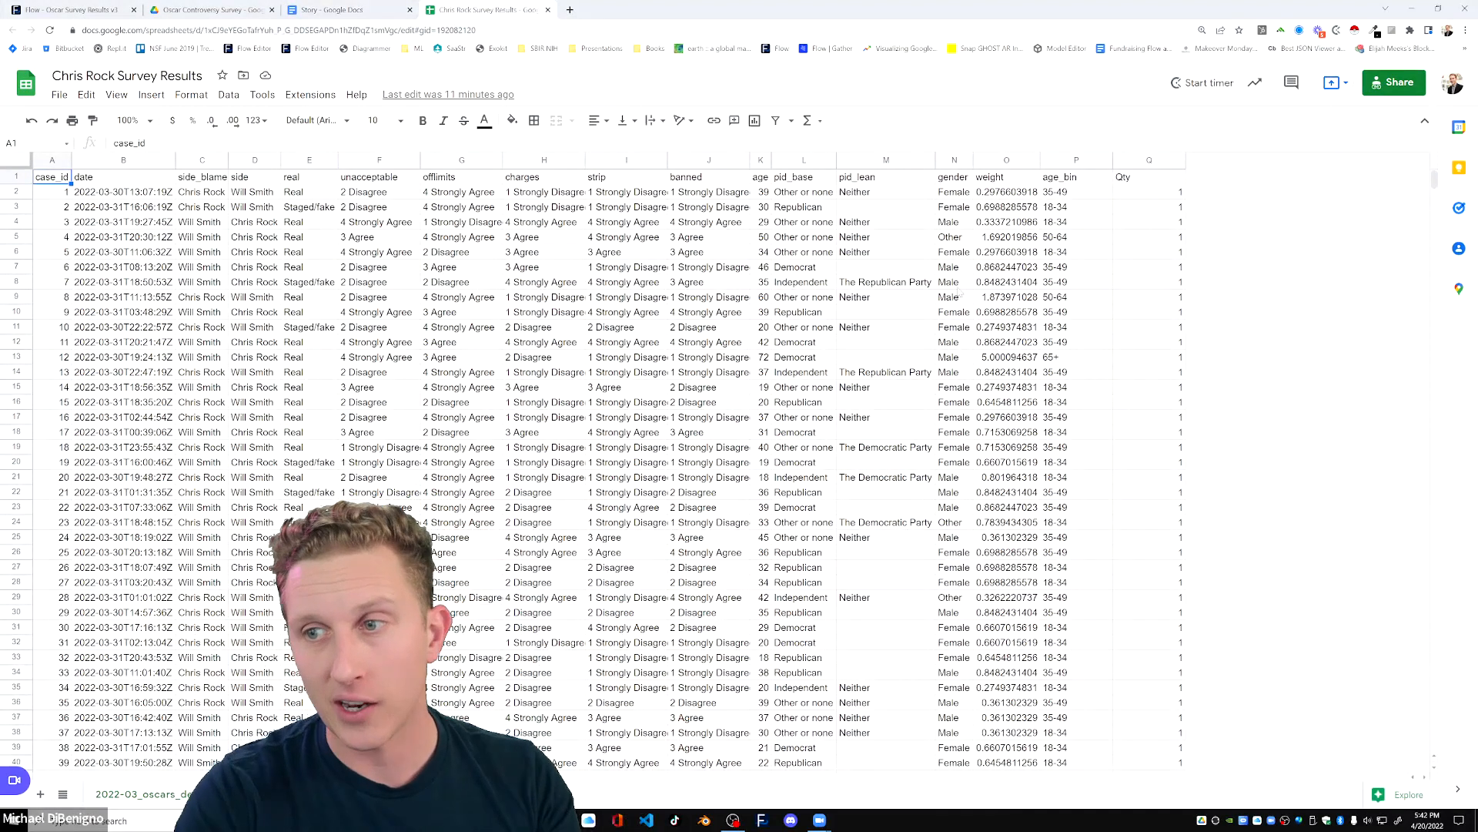
pyautogui.click(204, 192)
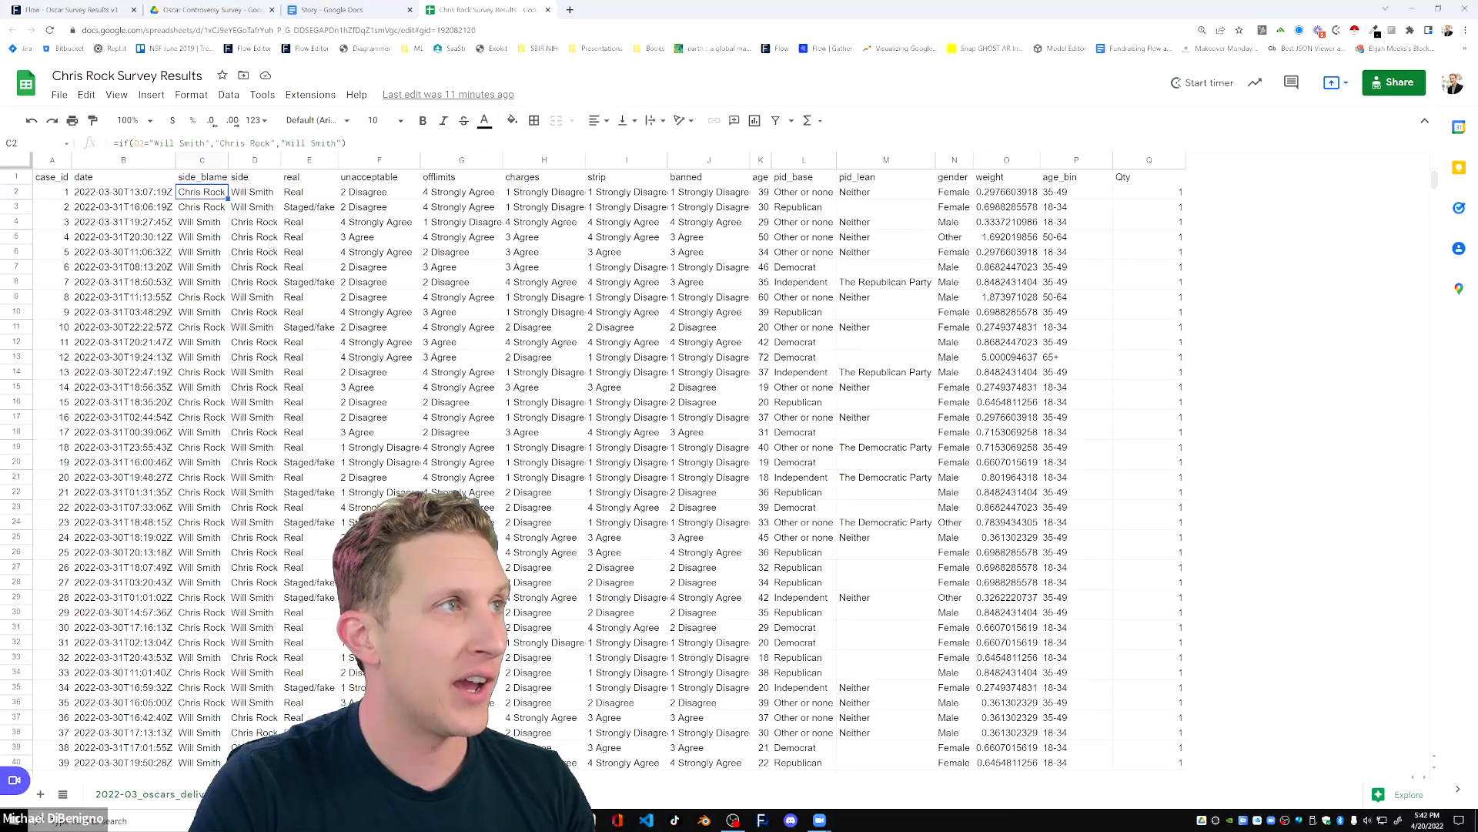
pyautogui.click(388, 330)
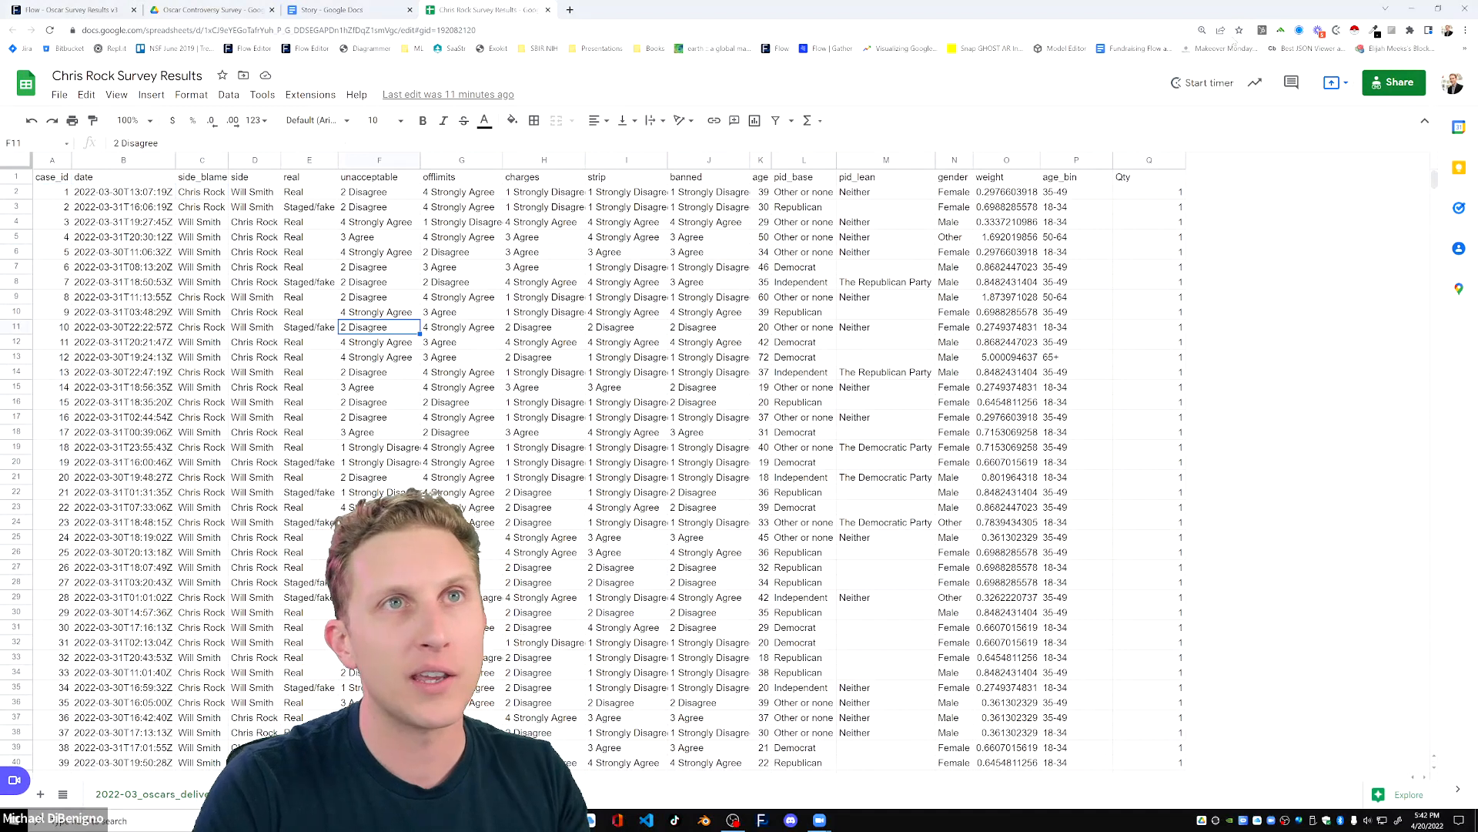
pyautogui.click(1202, 30)
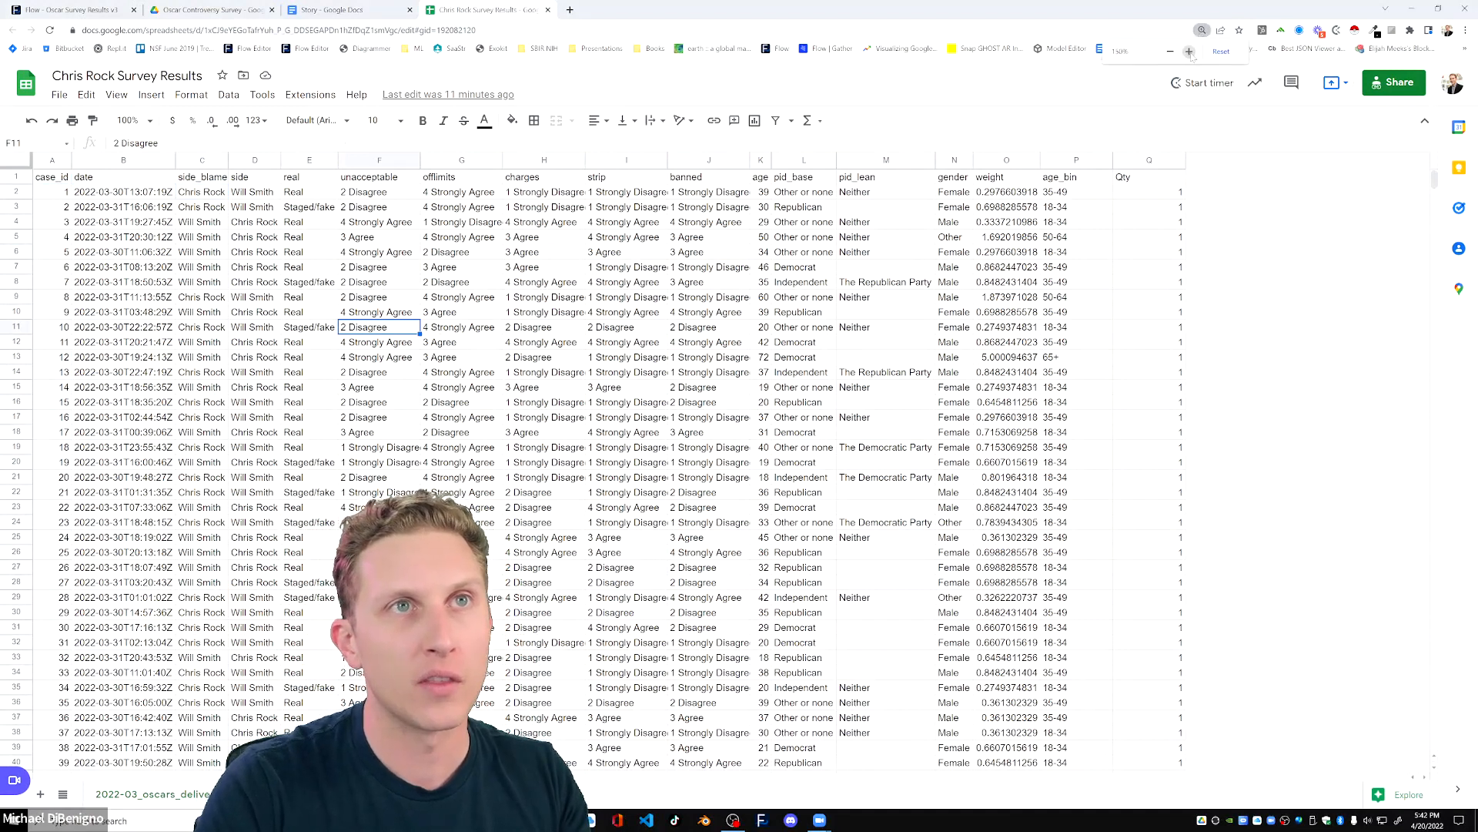
pyautogui.click(1189, 52)
pyautogui.click(462, 287)
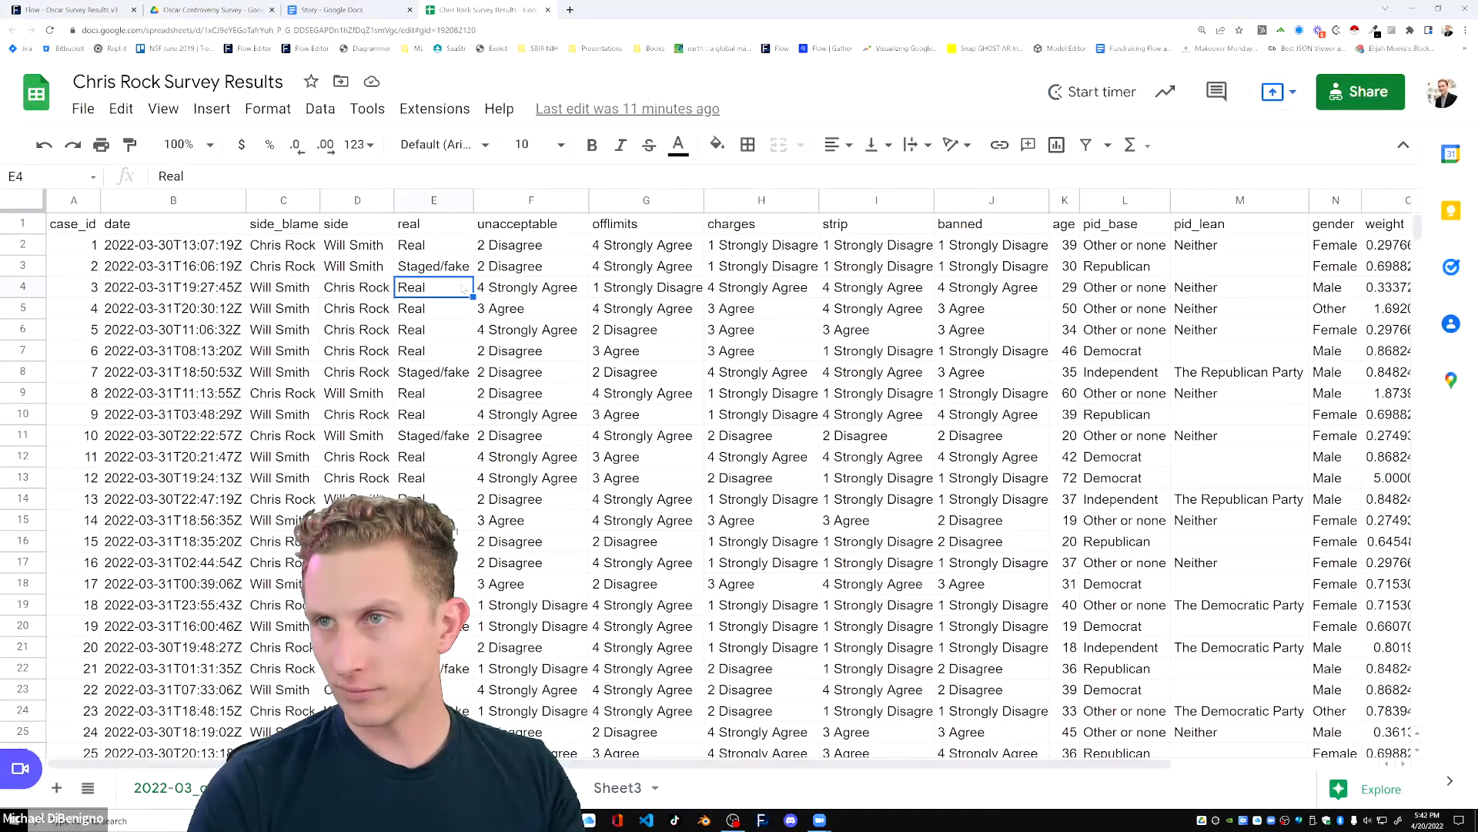
# Go over the header cells of the survey data, from case_id and date to the side column.
pyautogui.click(359, 231)
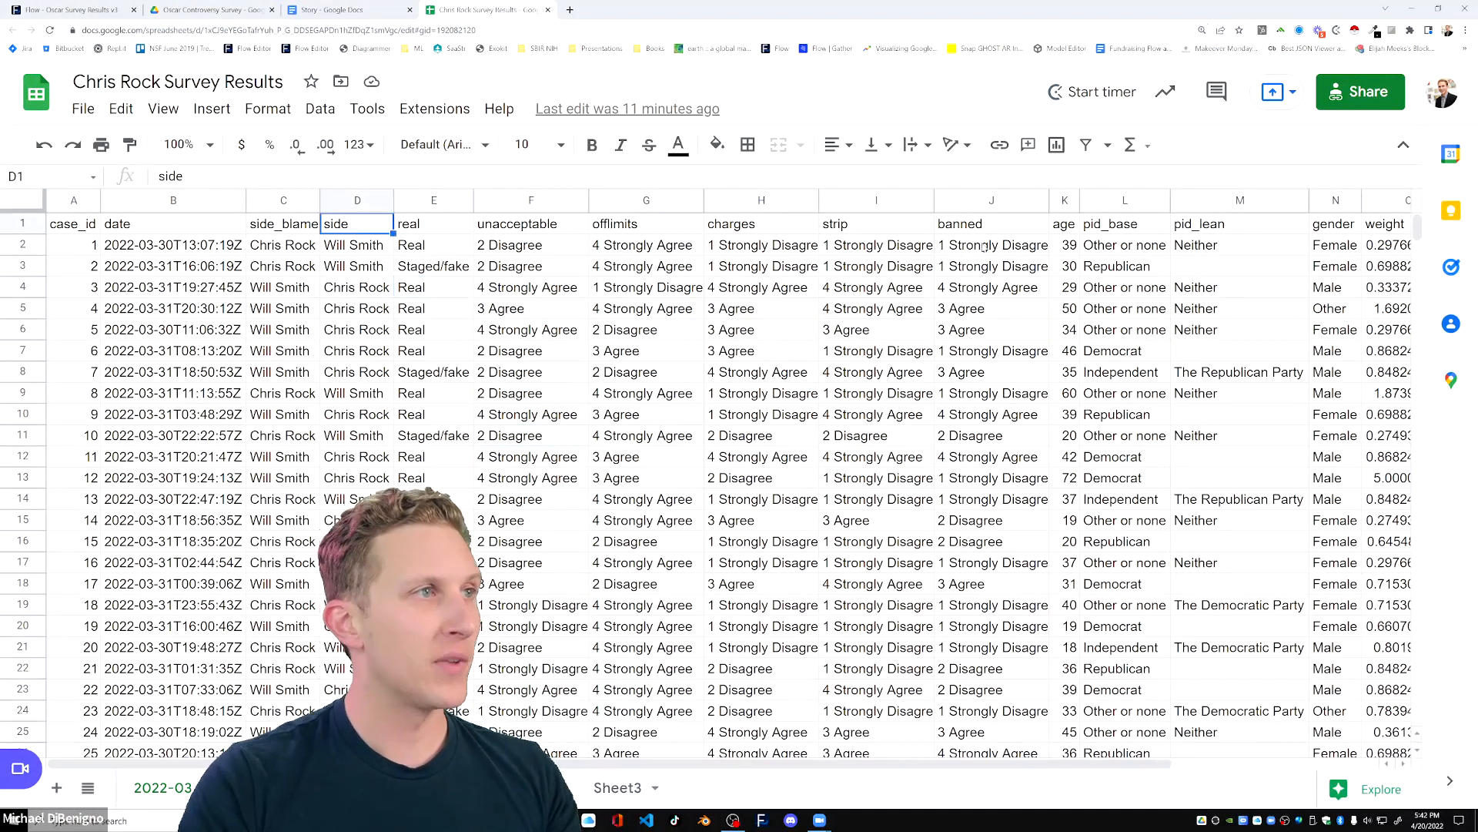
pyautogui.press('Left')
pyautogui.press('Left')
pyautogui.press('Left')
pyautogui.press('Right')
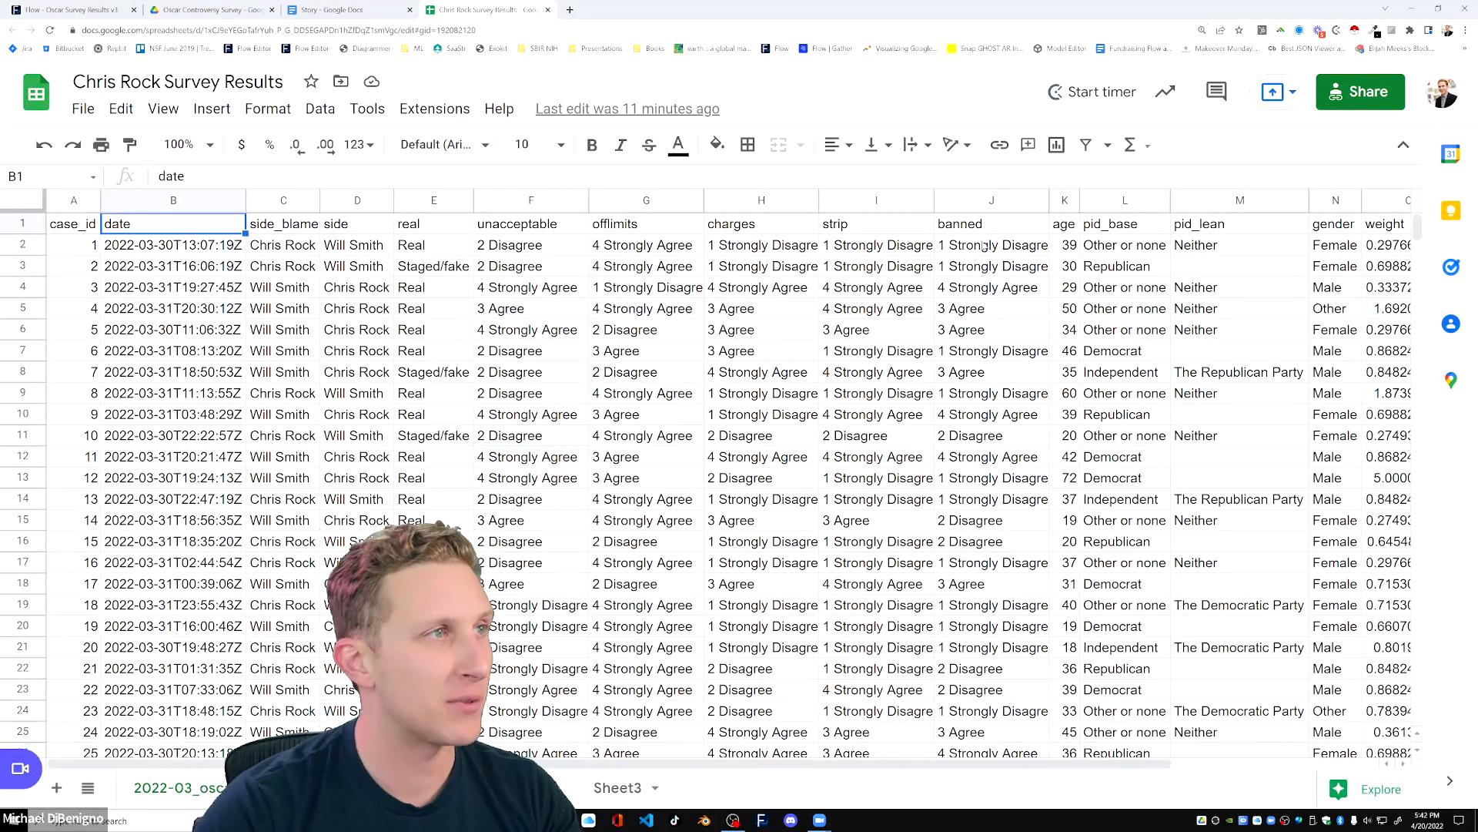
pyautogui.click(352, 231)
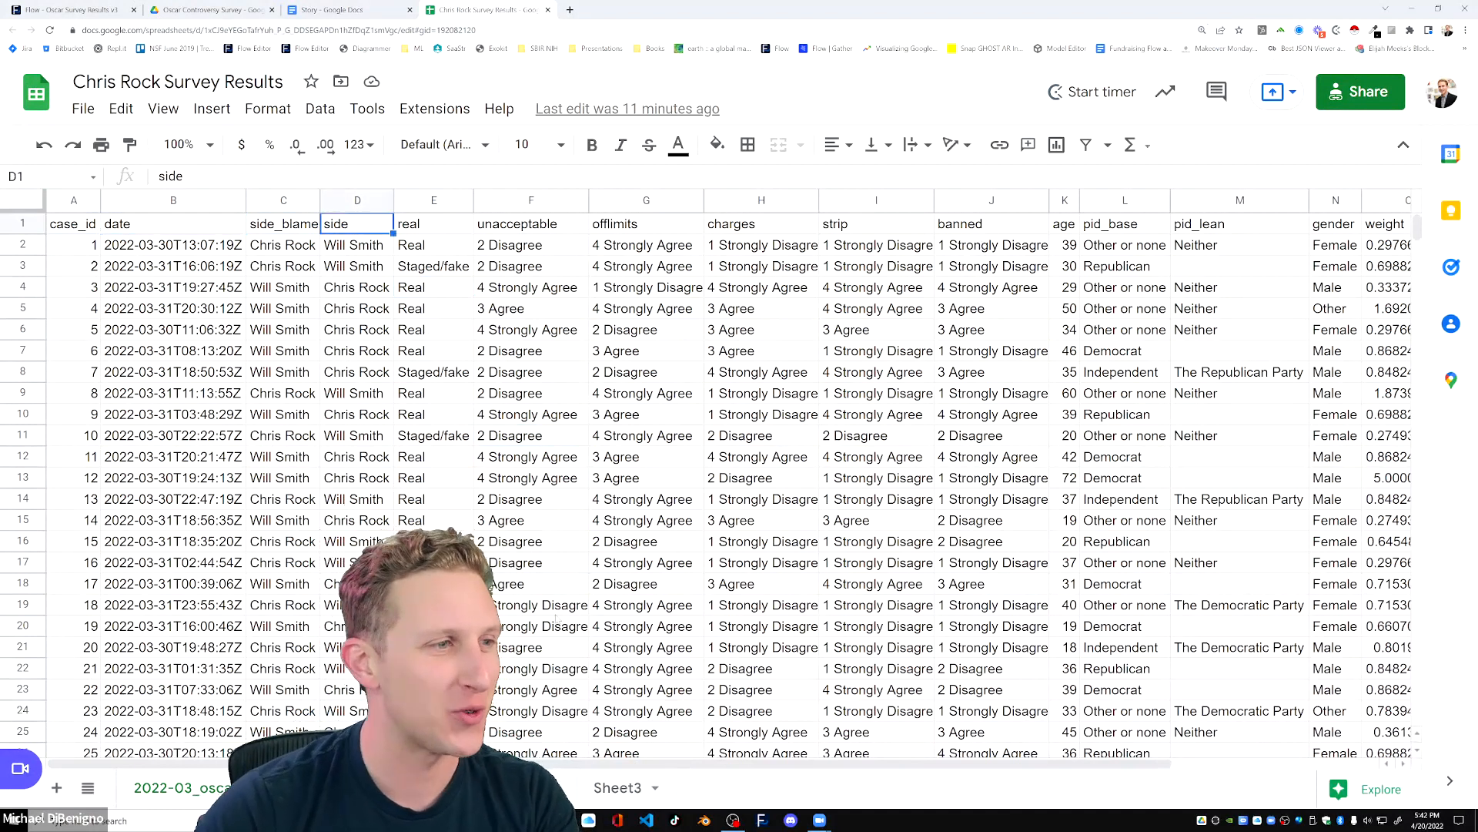
# Return to the Story document and highlight the Blue Rose Media question "Who do you think was more in the wrong?" while reading it.
pyautogui.click(347, 10)
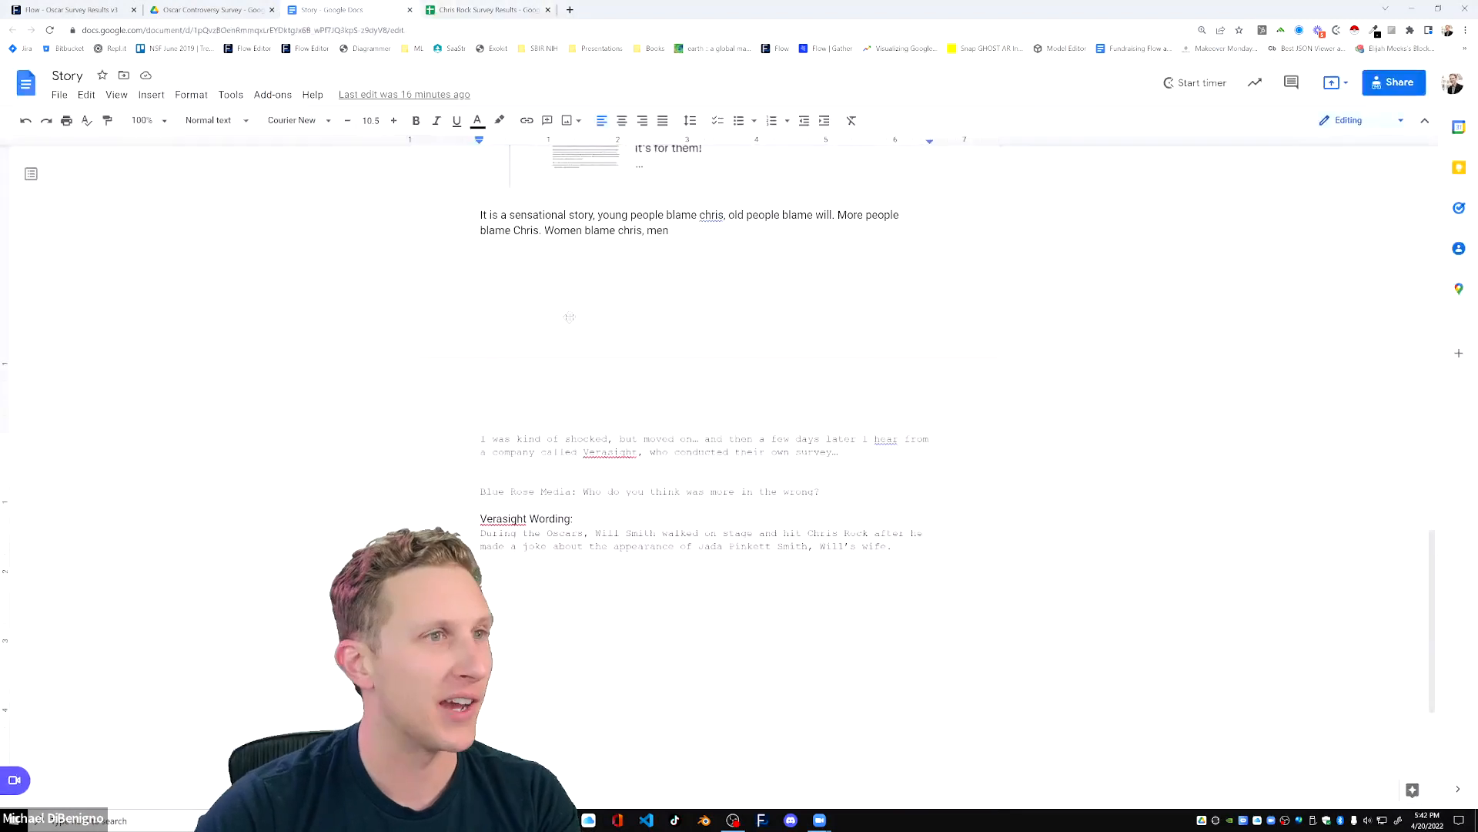
pyautogui.scroll(-3, 568, 316)
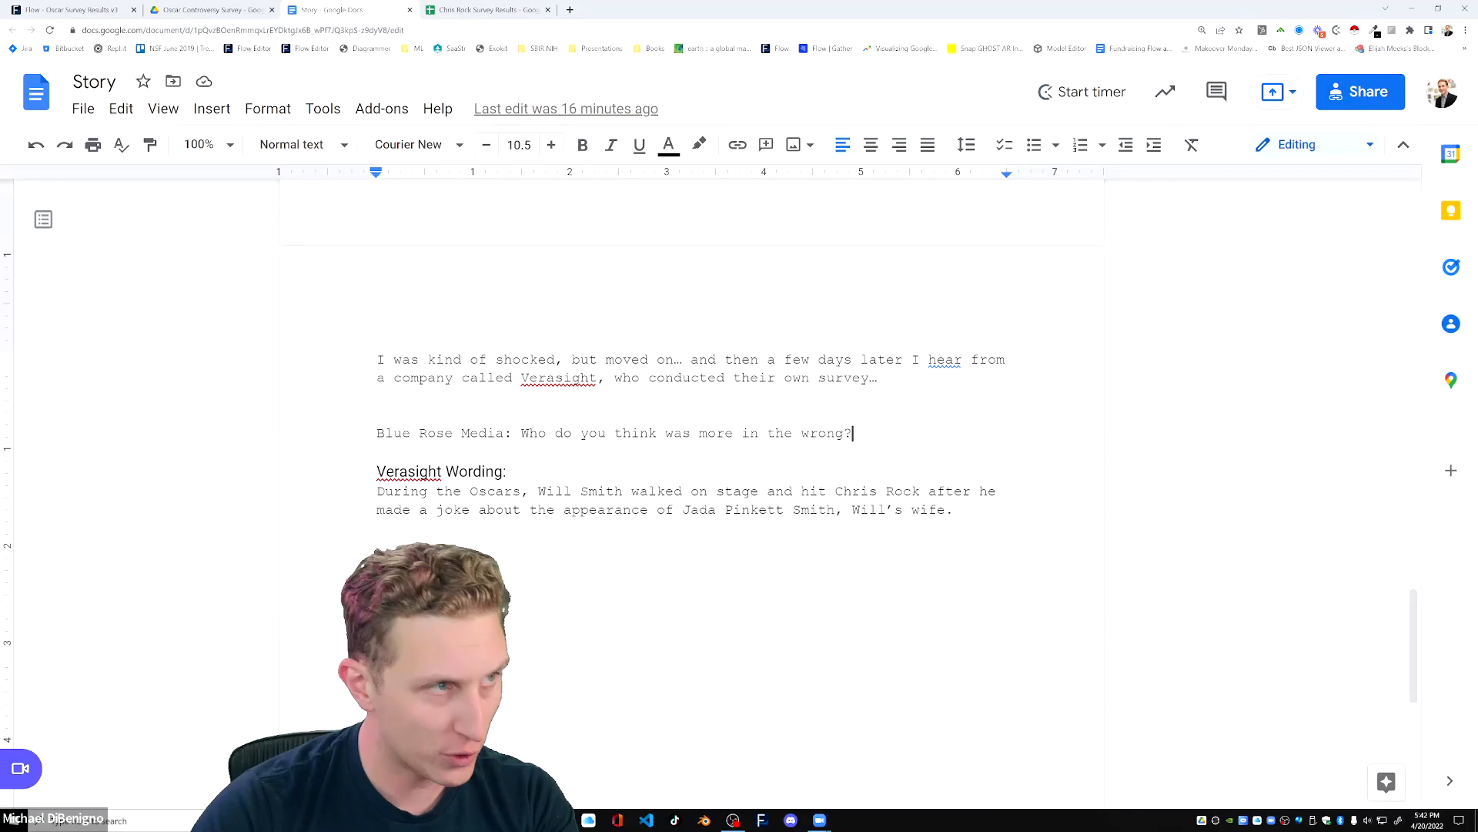
pyautogui.moveTo(377, 433); pyautogui.dragTo(861, 438)
pyautogui.click(538, 434)
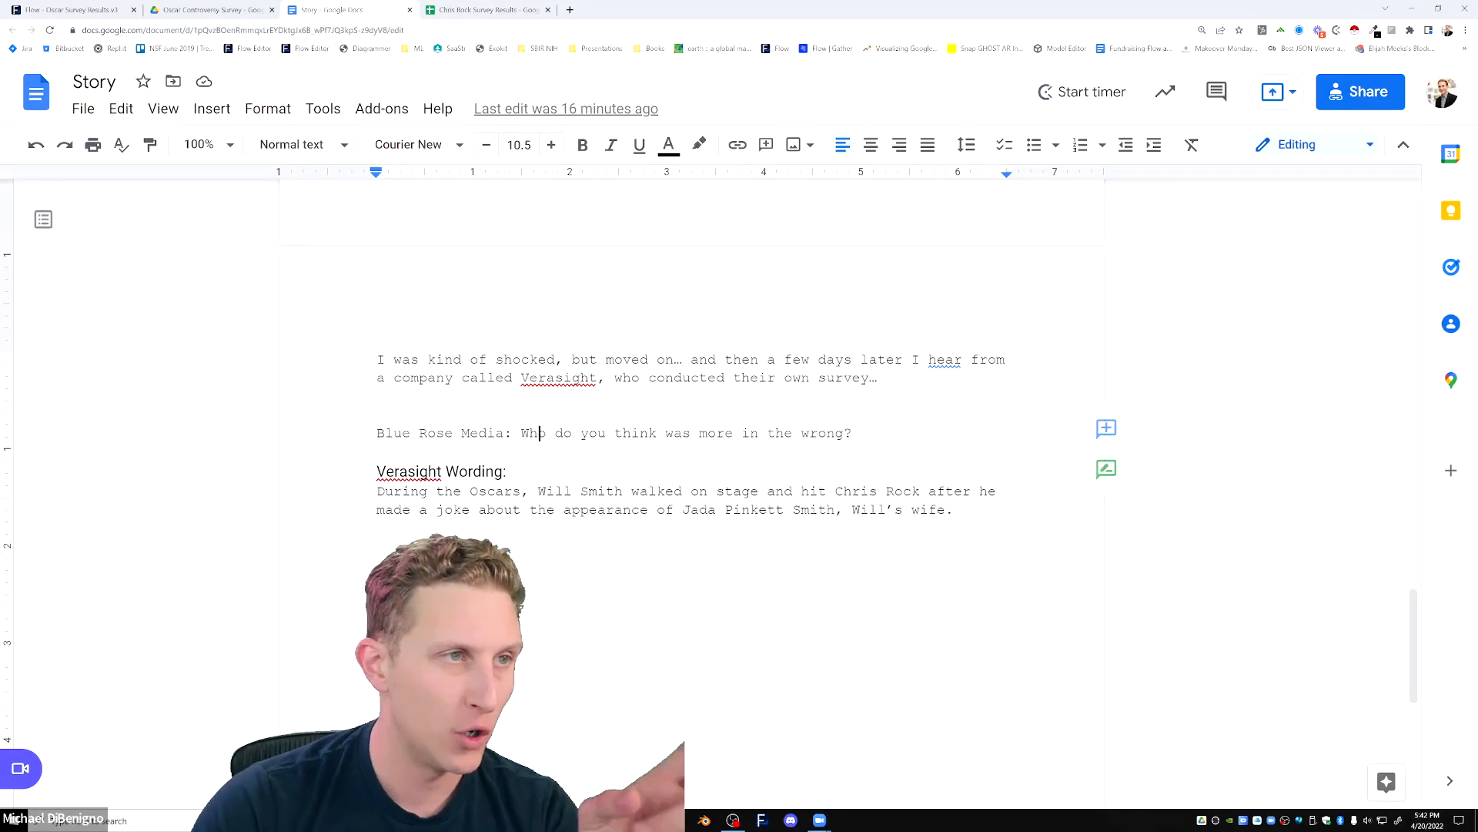
pyautogui.moveTo(853, 434); pyautogui.dragTo(522, 433)
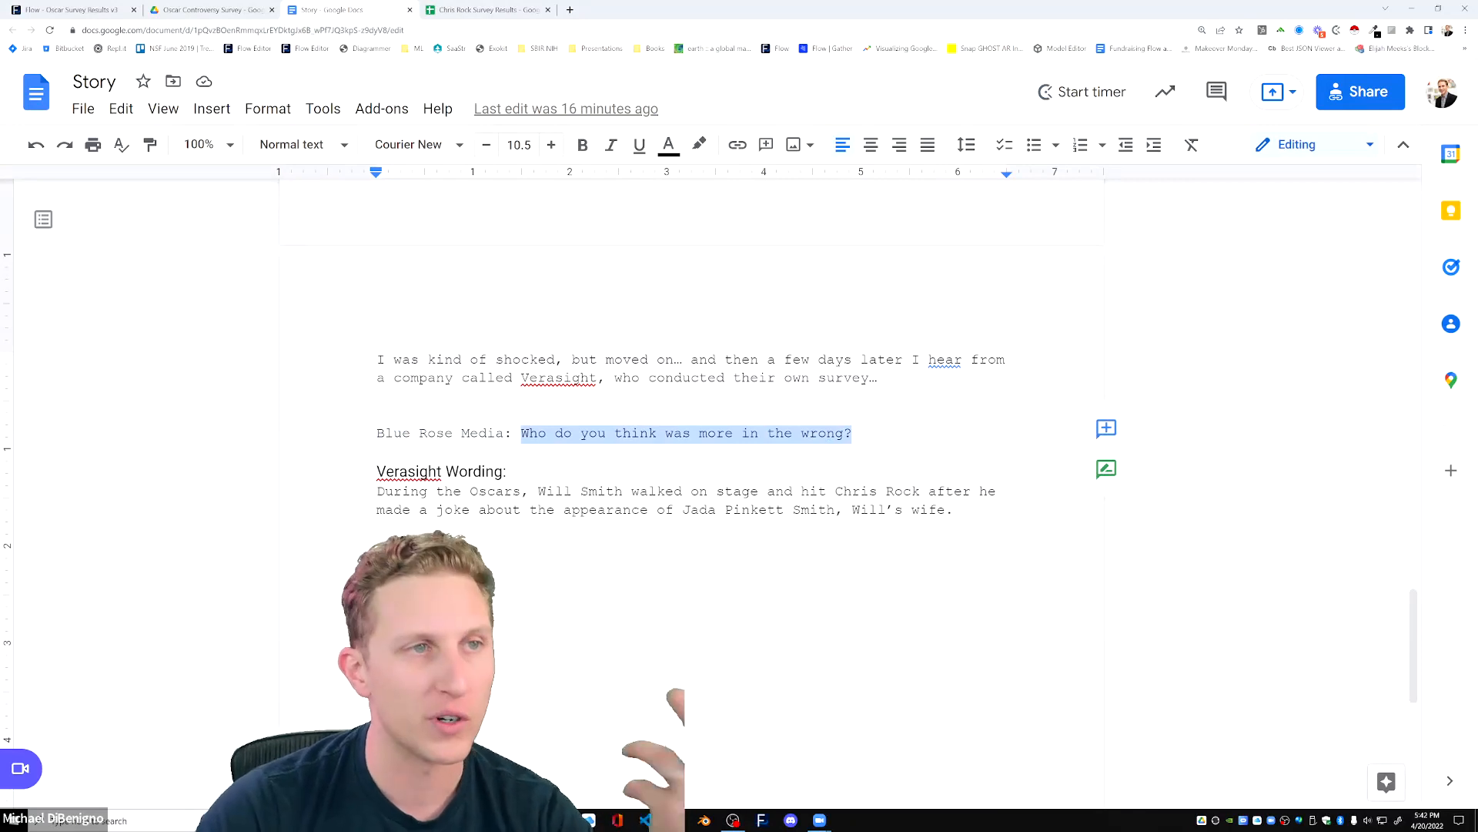
pyautogui.click(854, 434)
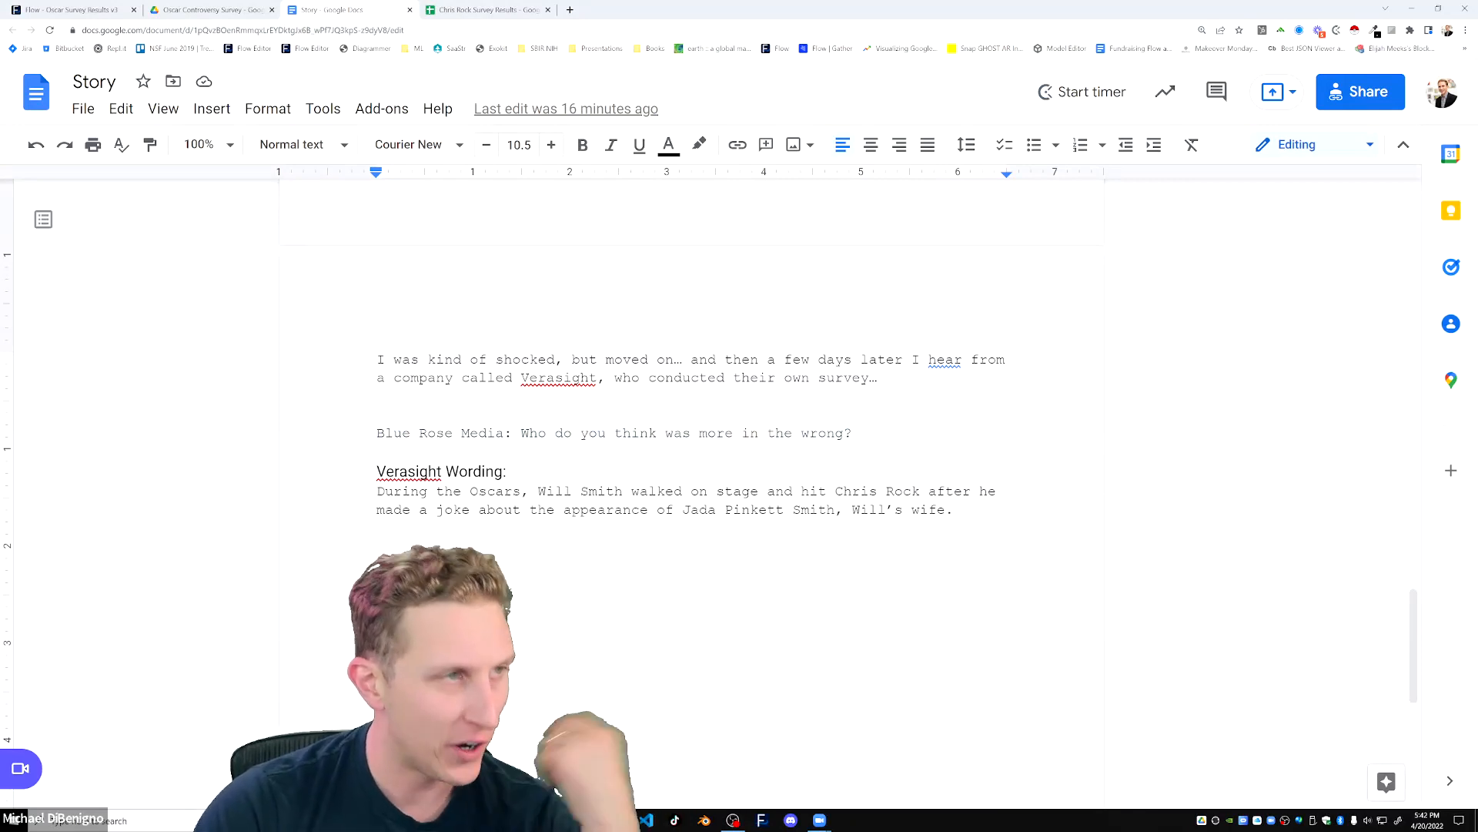
# Compare the tweet's poll table and footnote with the Verasight wording, and glance at the survey spreadsheet before returning to the document.
pyautogui.scroll(5, 693, 462)
pyautogui.scroll(5, 693, 462)
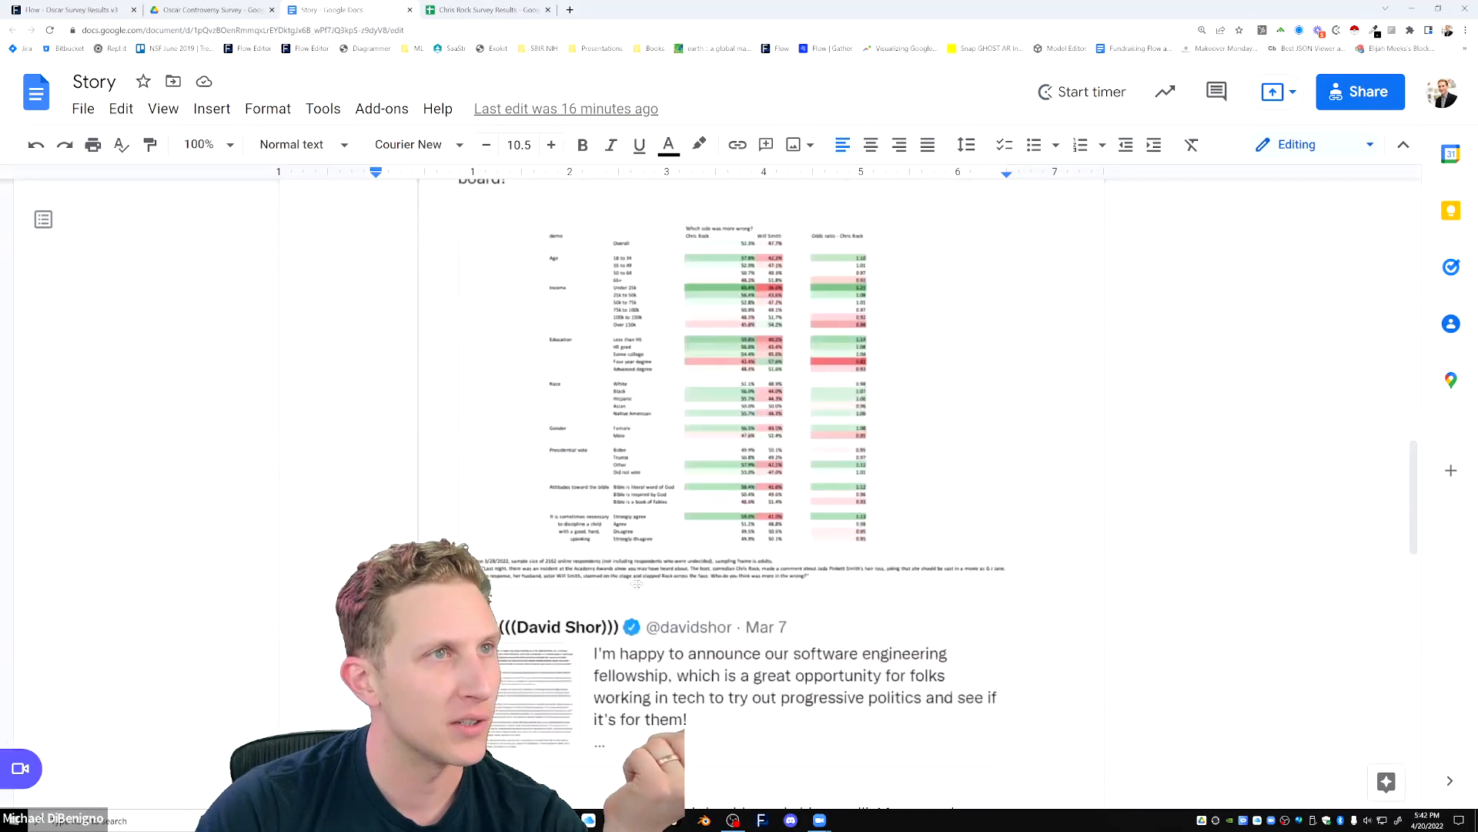
pyautogui.scroll(-3, 693, 462)
pyautogui.scroll(-4, 693, 462)
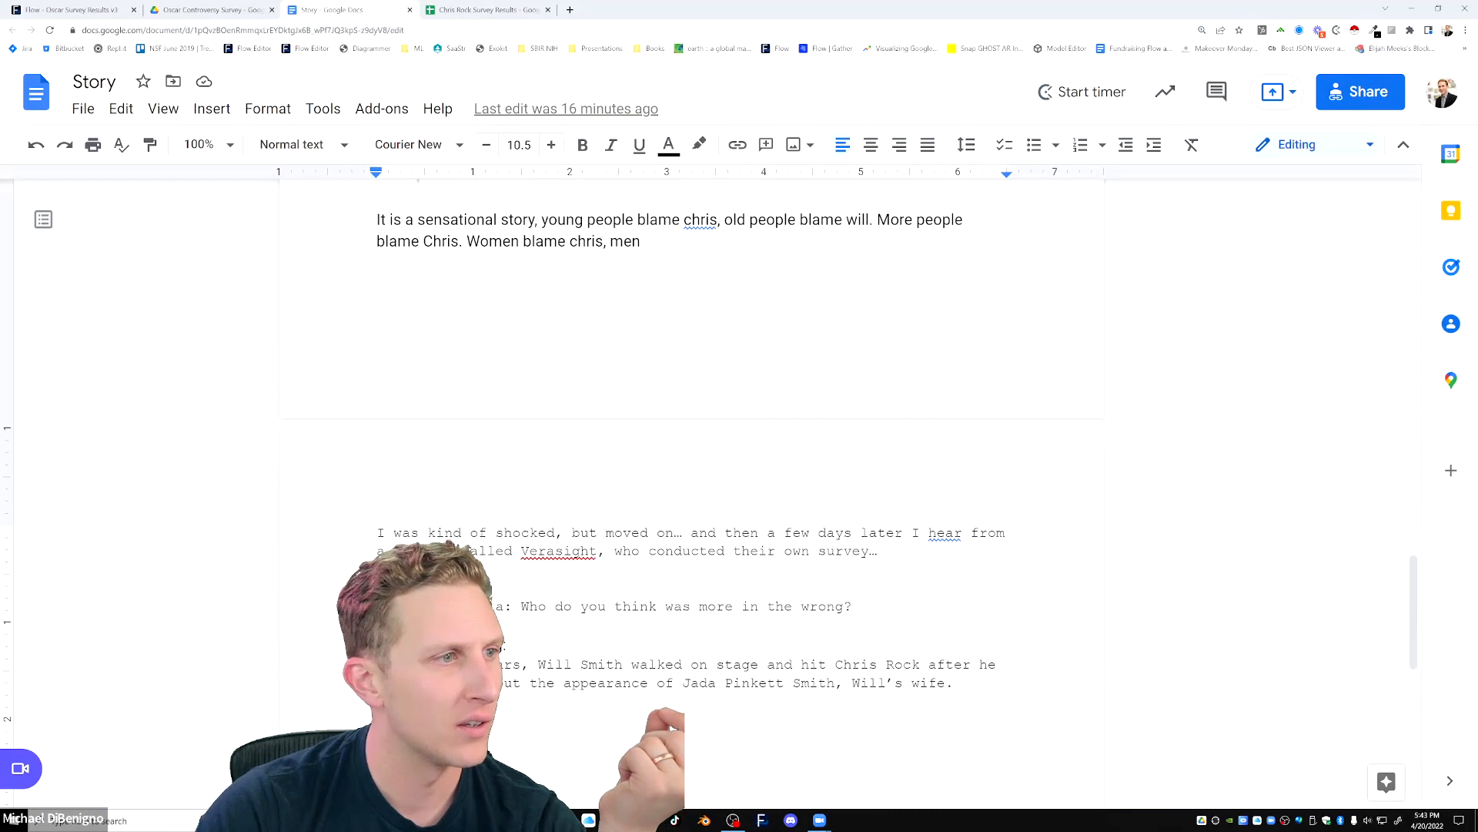
pyautogui.scroll(-2, 693, 462)
pyautogui.scroll(-2, 693, 462)
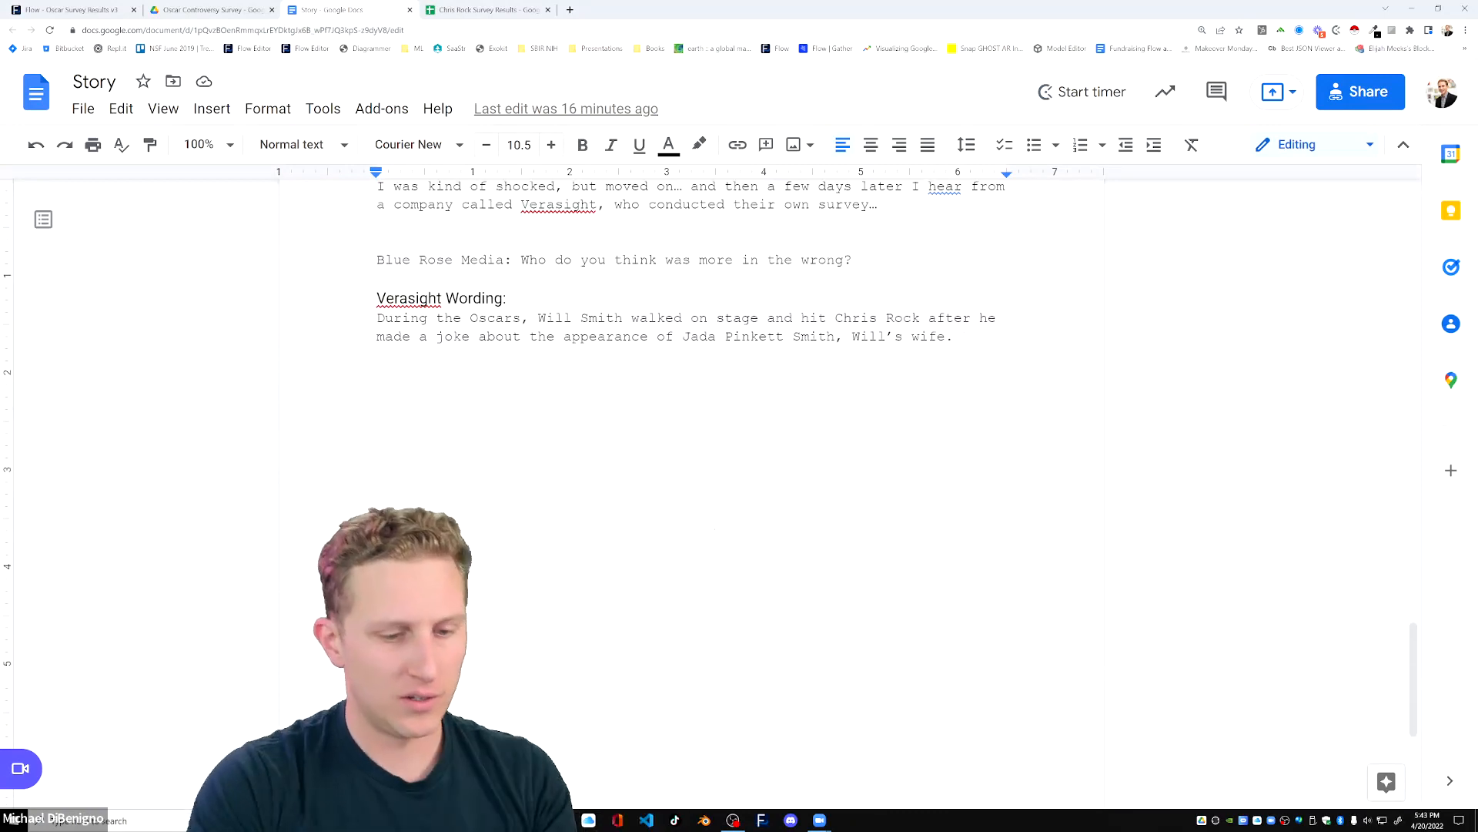
pyautogui.click(465, 10)
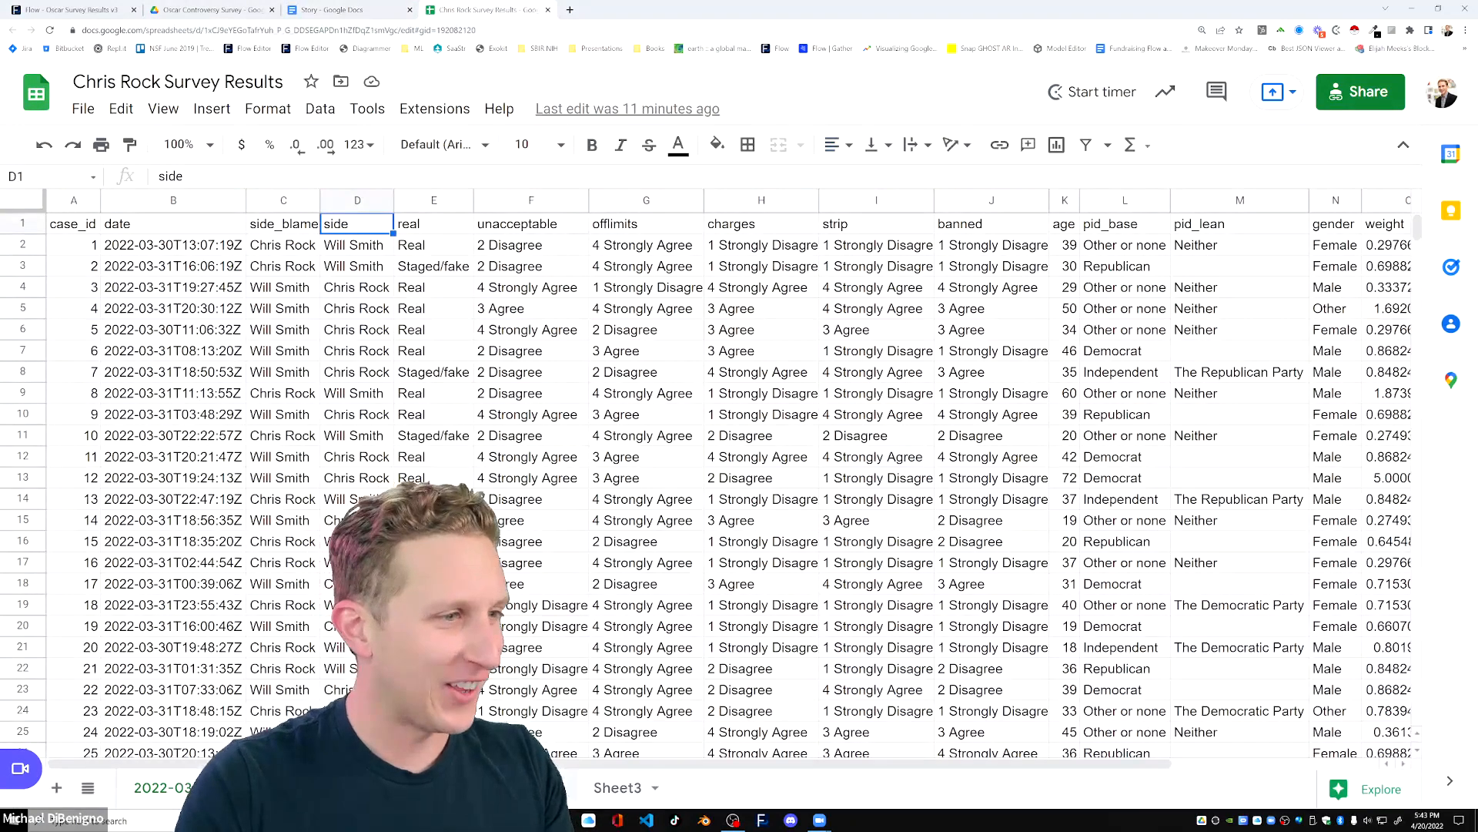
pyautogui.click(331, 10)
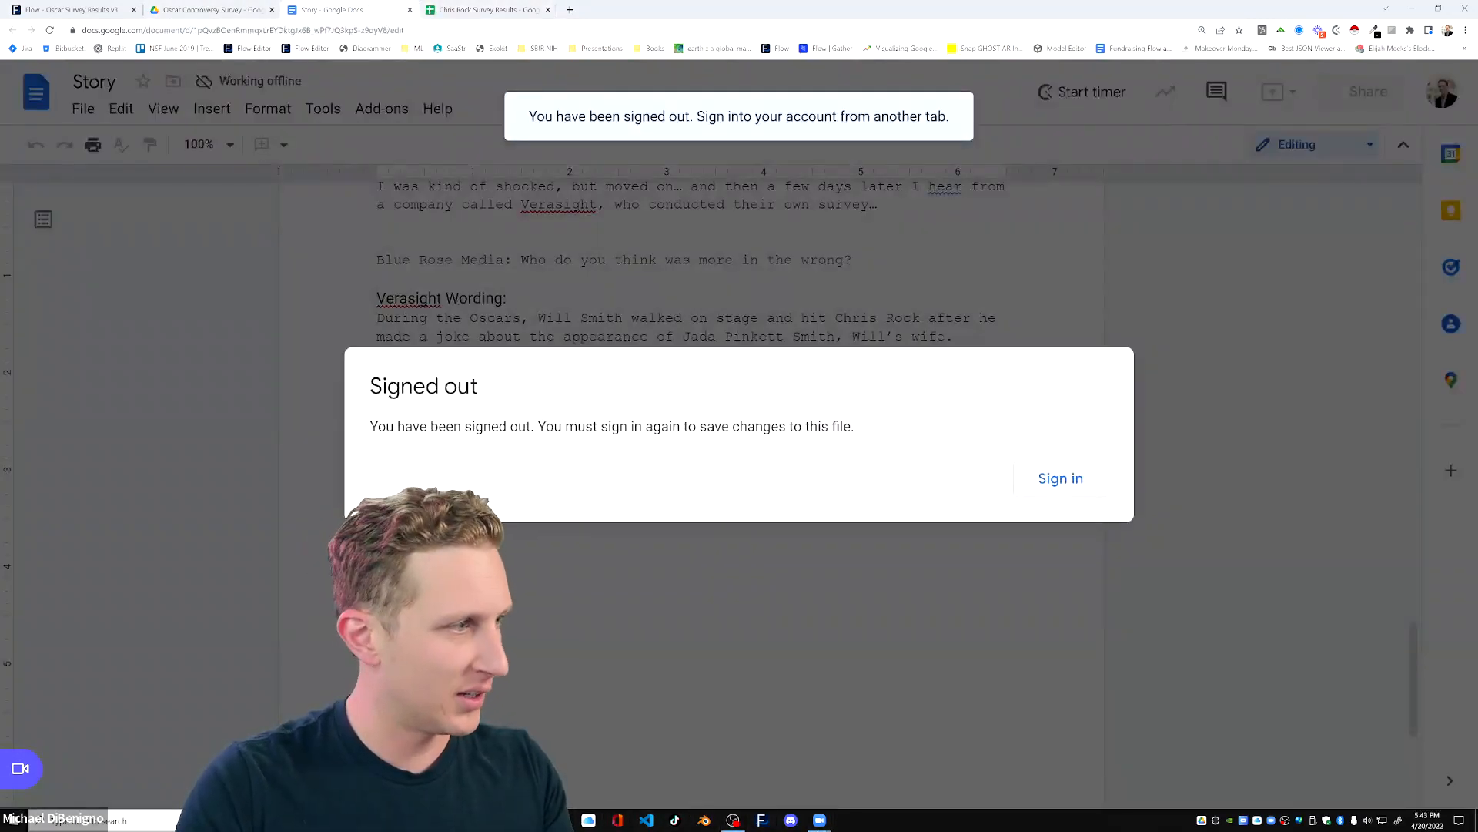
# Open Notepad and place its blank window over the Story document.
pyautogui.press('super')
pyautogui.write('note')
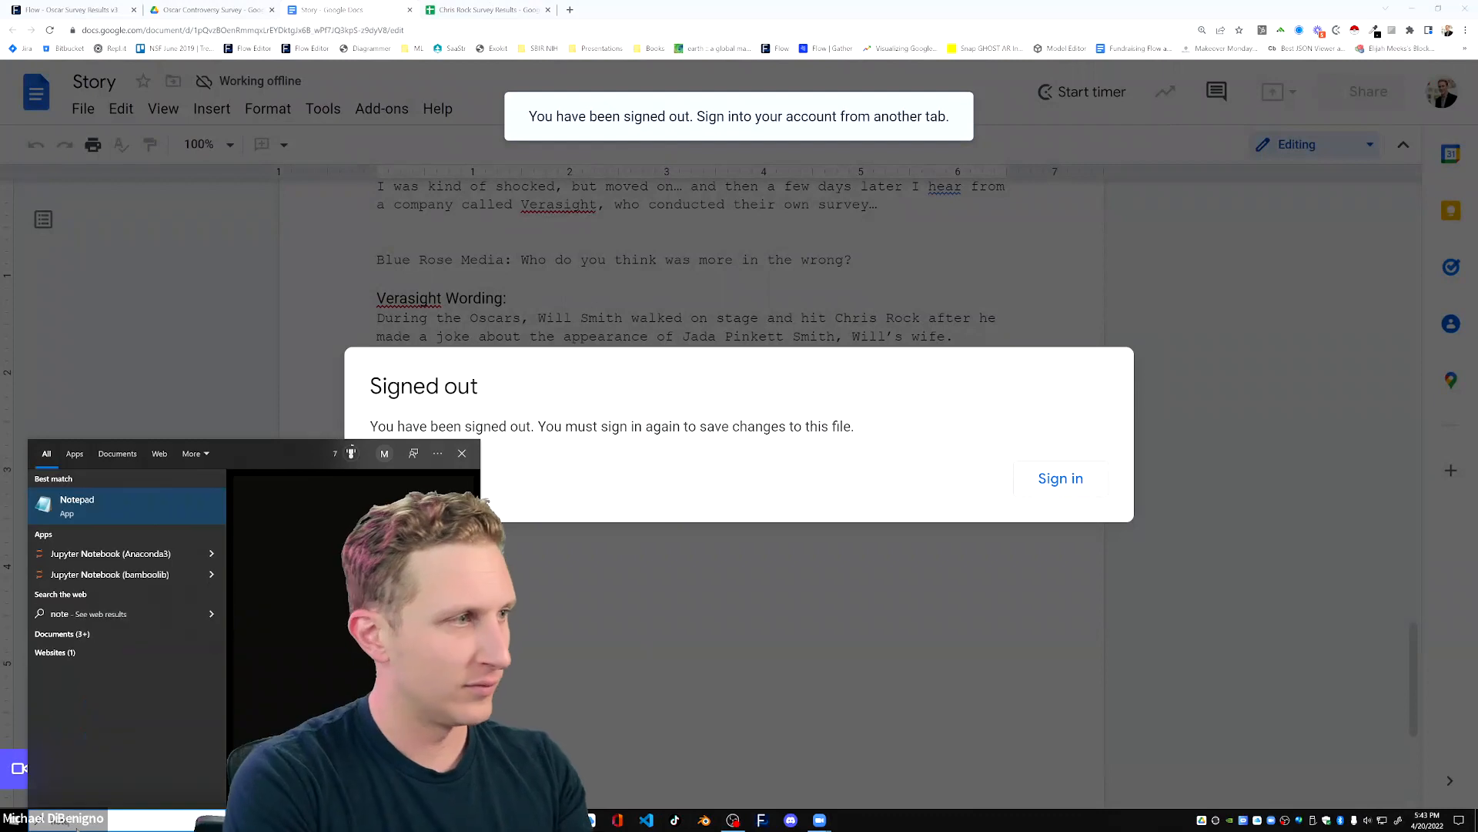
pyautogui.press('Return')
pyautogui.moveTo(809, 89); pyautogui.dragTo(1477, 150)
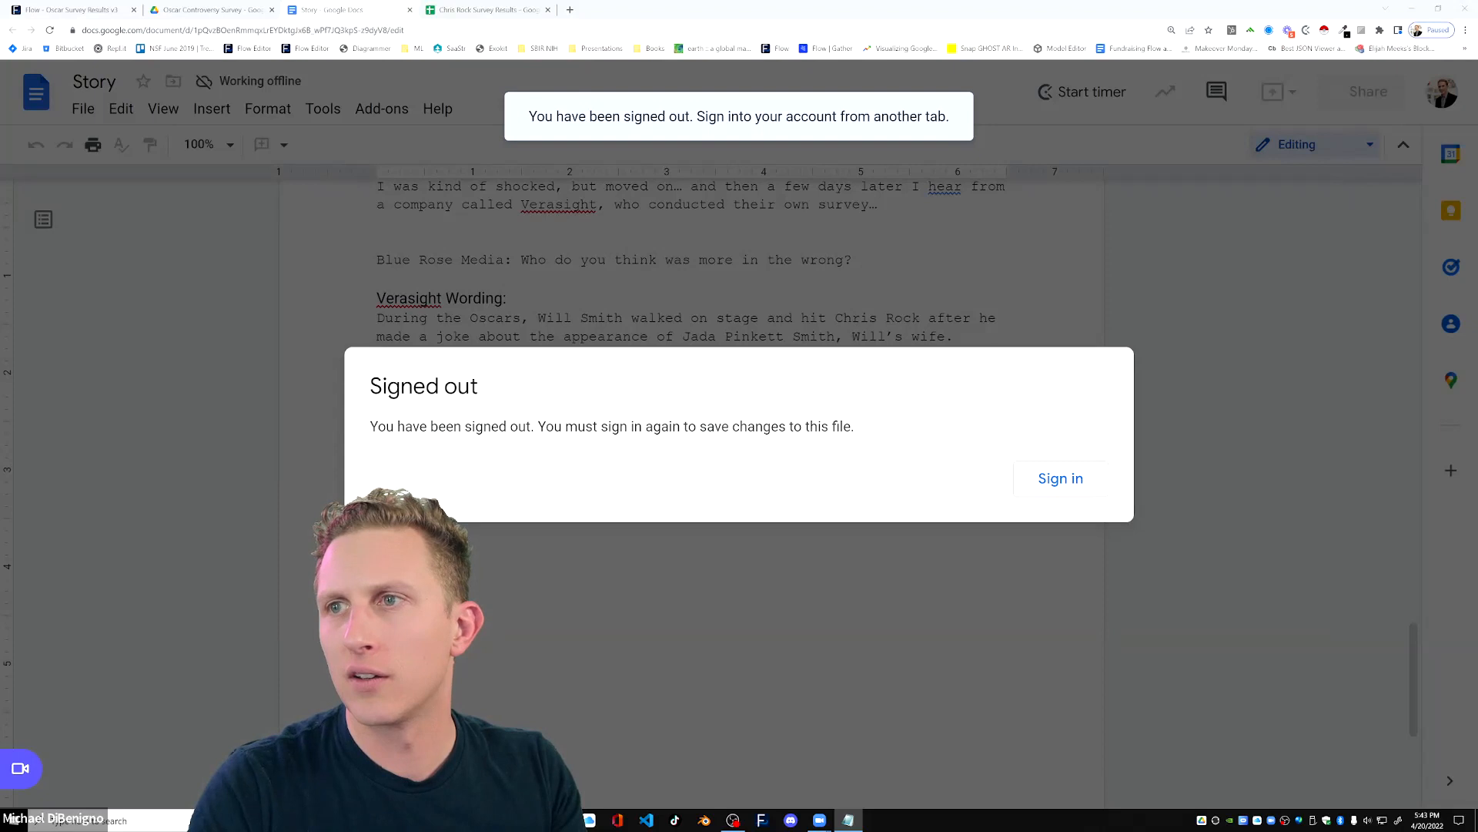
pyautogui.moveTo(1477, 158); pyautogui.dragTo(378, 241)
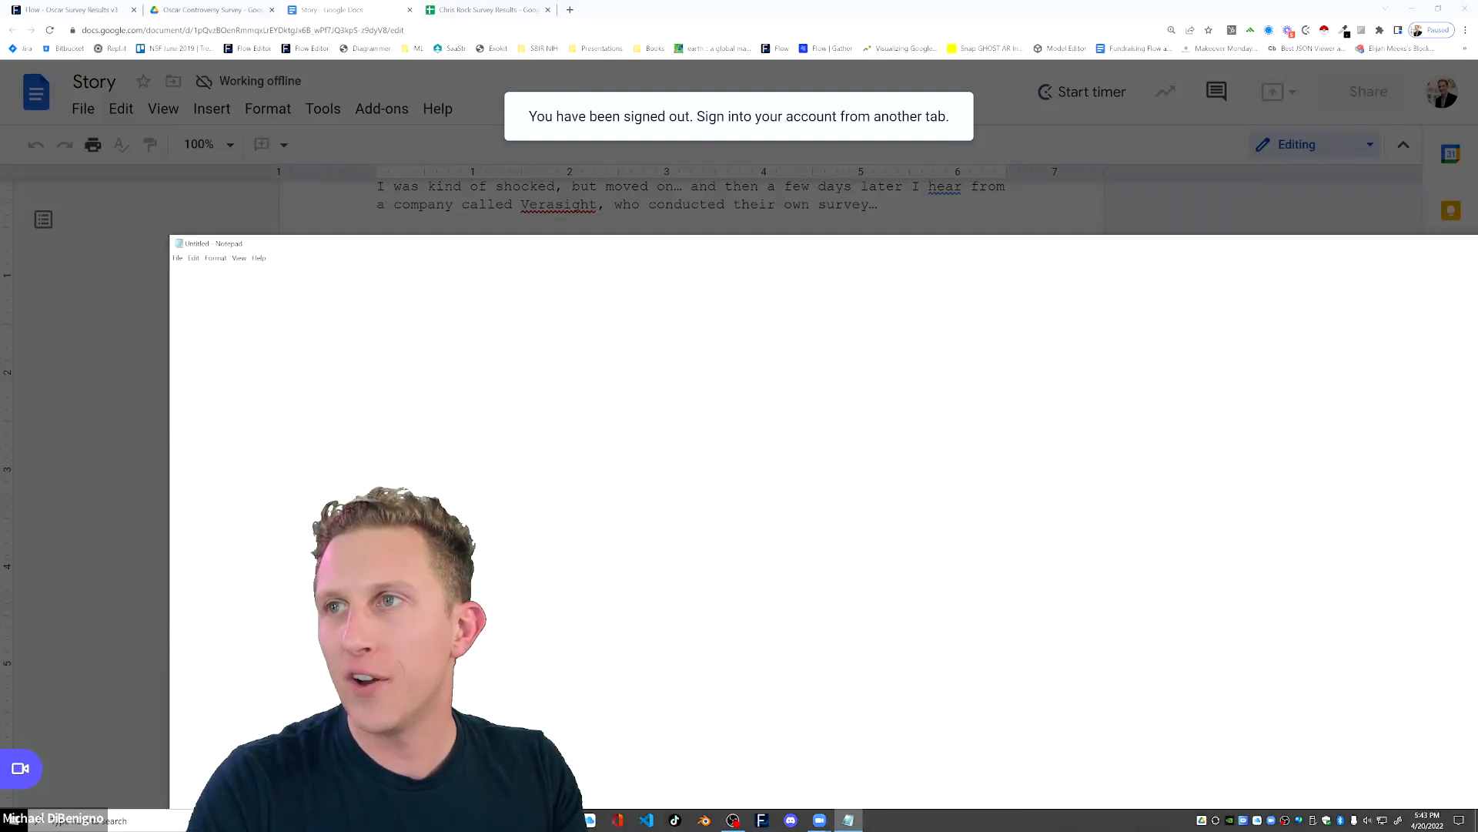
# Close the blank Notepad window and sign back in to the Story document.
pyautogui.hotkey('alt', 'F4')
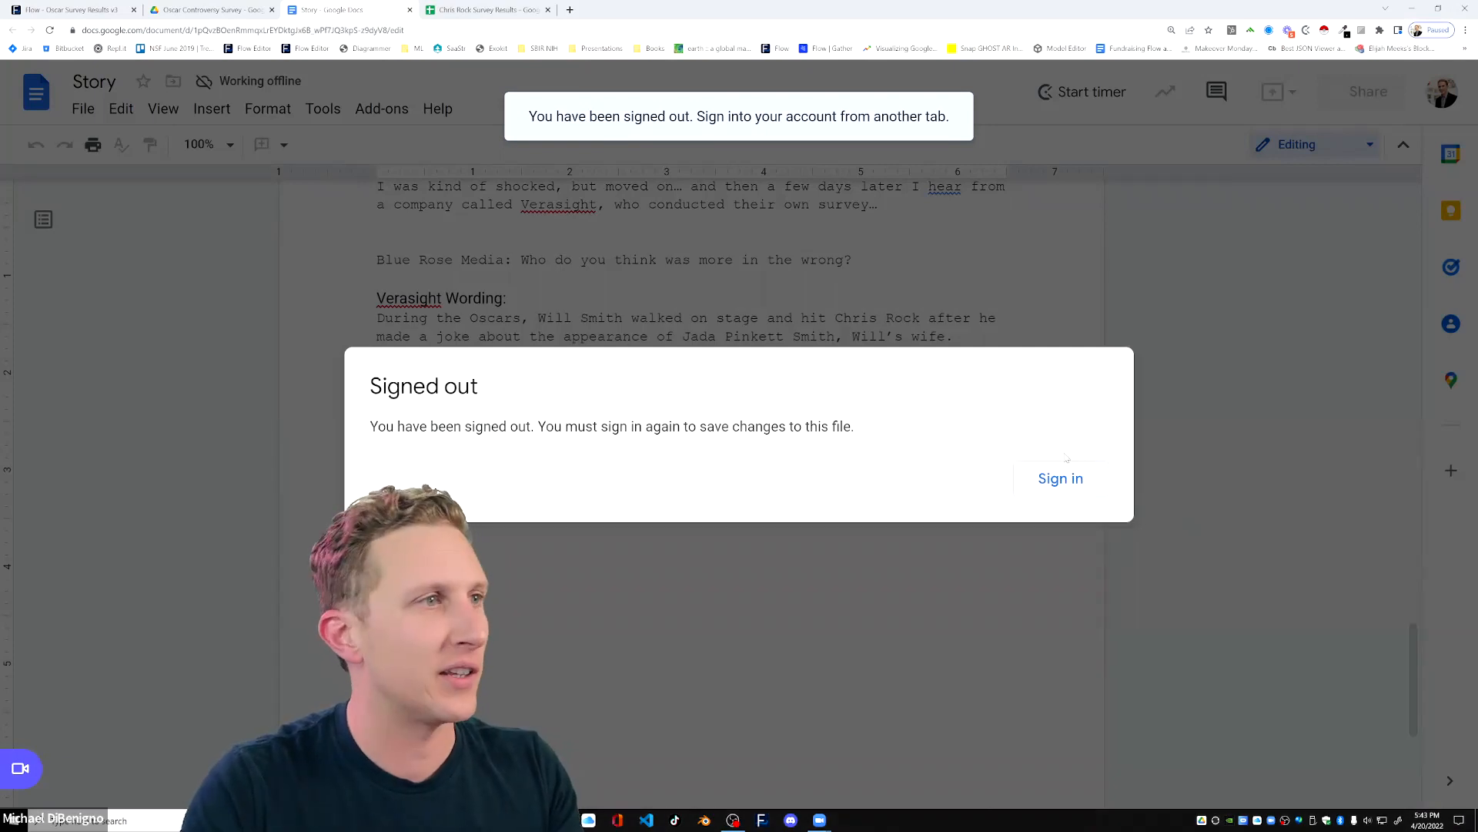
pyautogui.click(1061, 478)
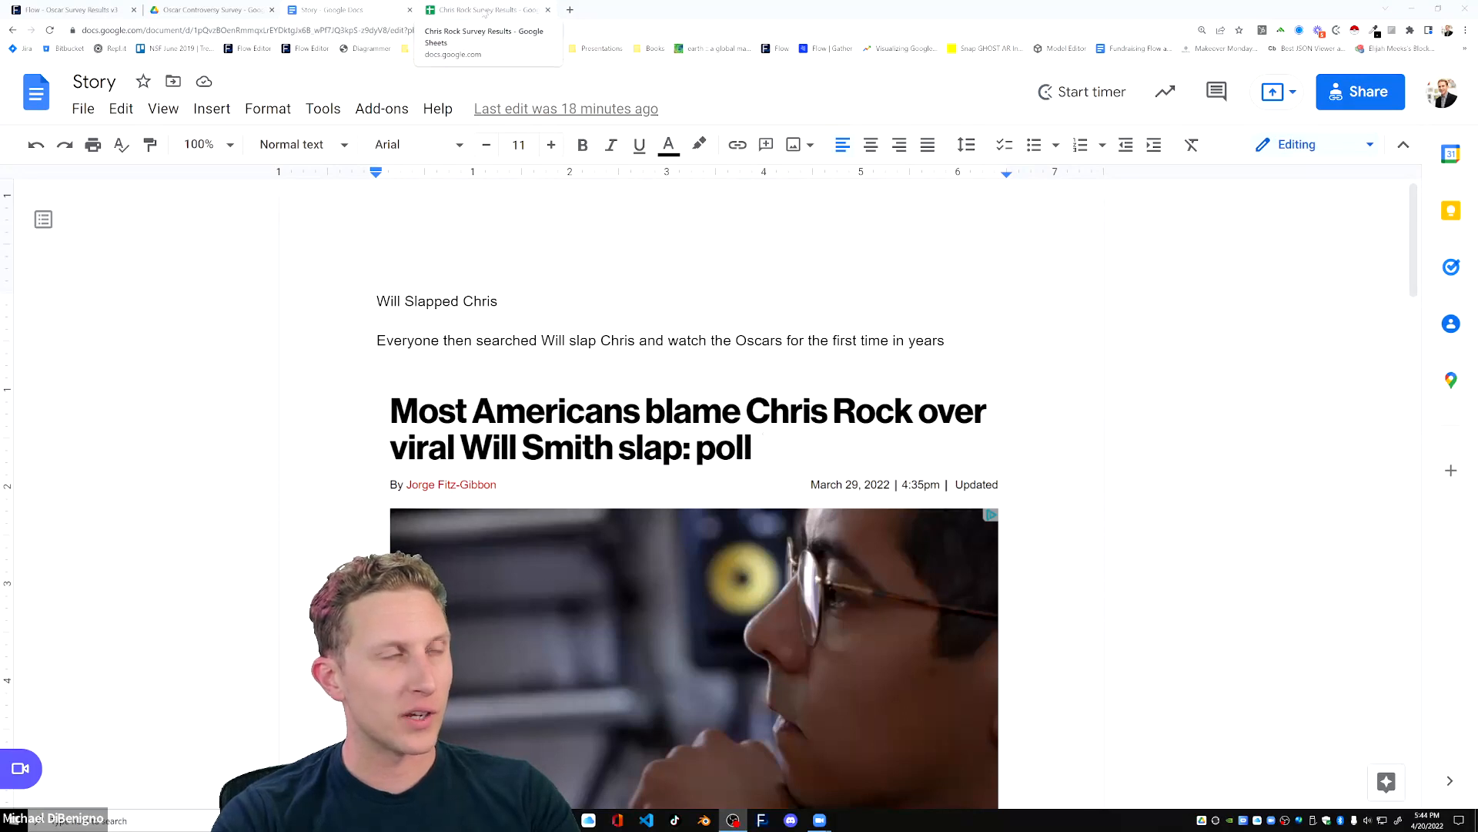
# Go through the Story document from the news article past the poll tweet to the Verasight wording.
pyautogui.scroll(-13, 502, 402)
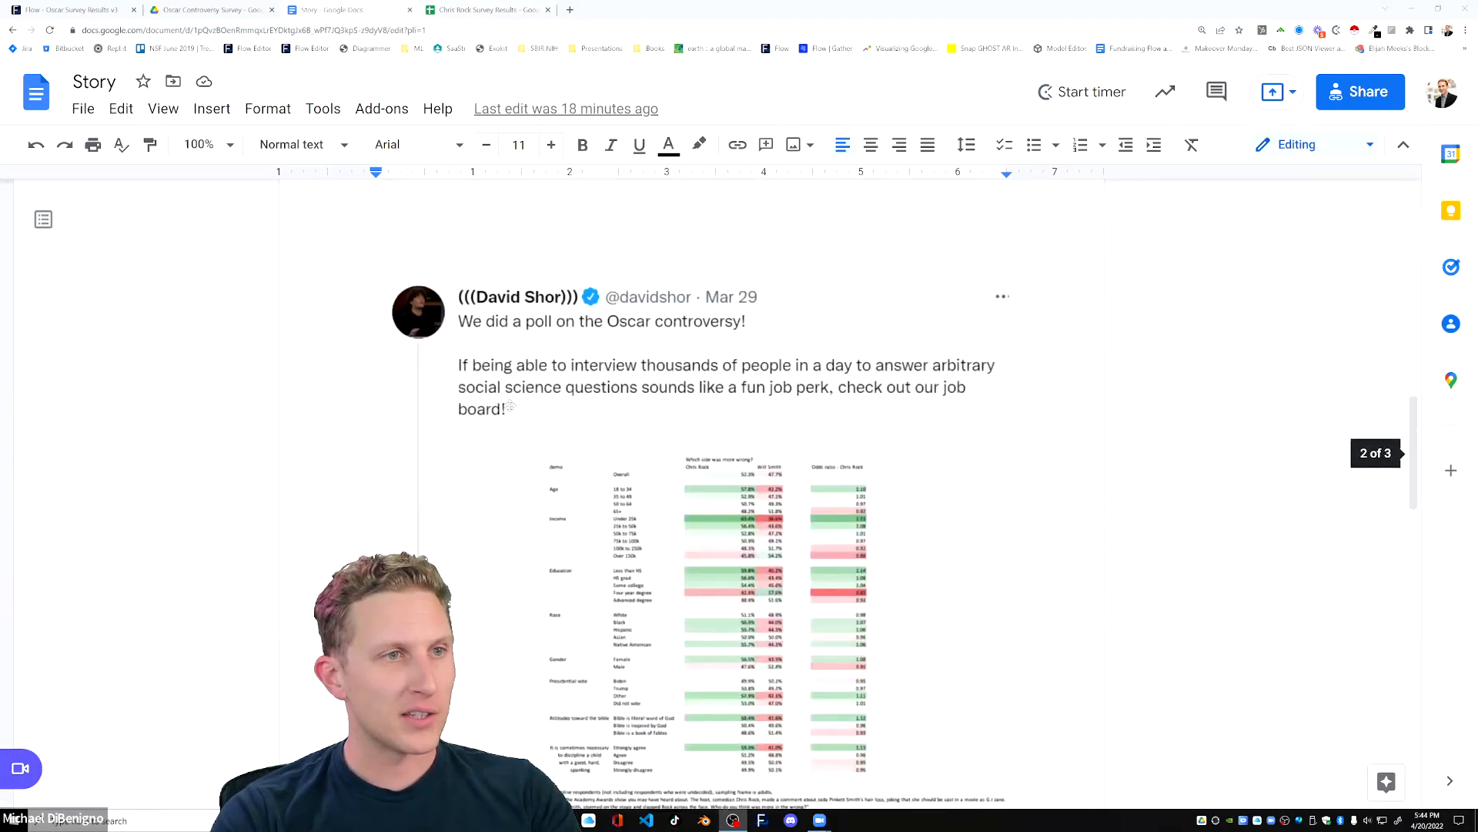
pyautogui.scroll(-2, 510, 406)
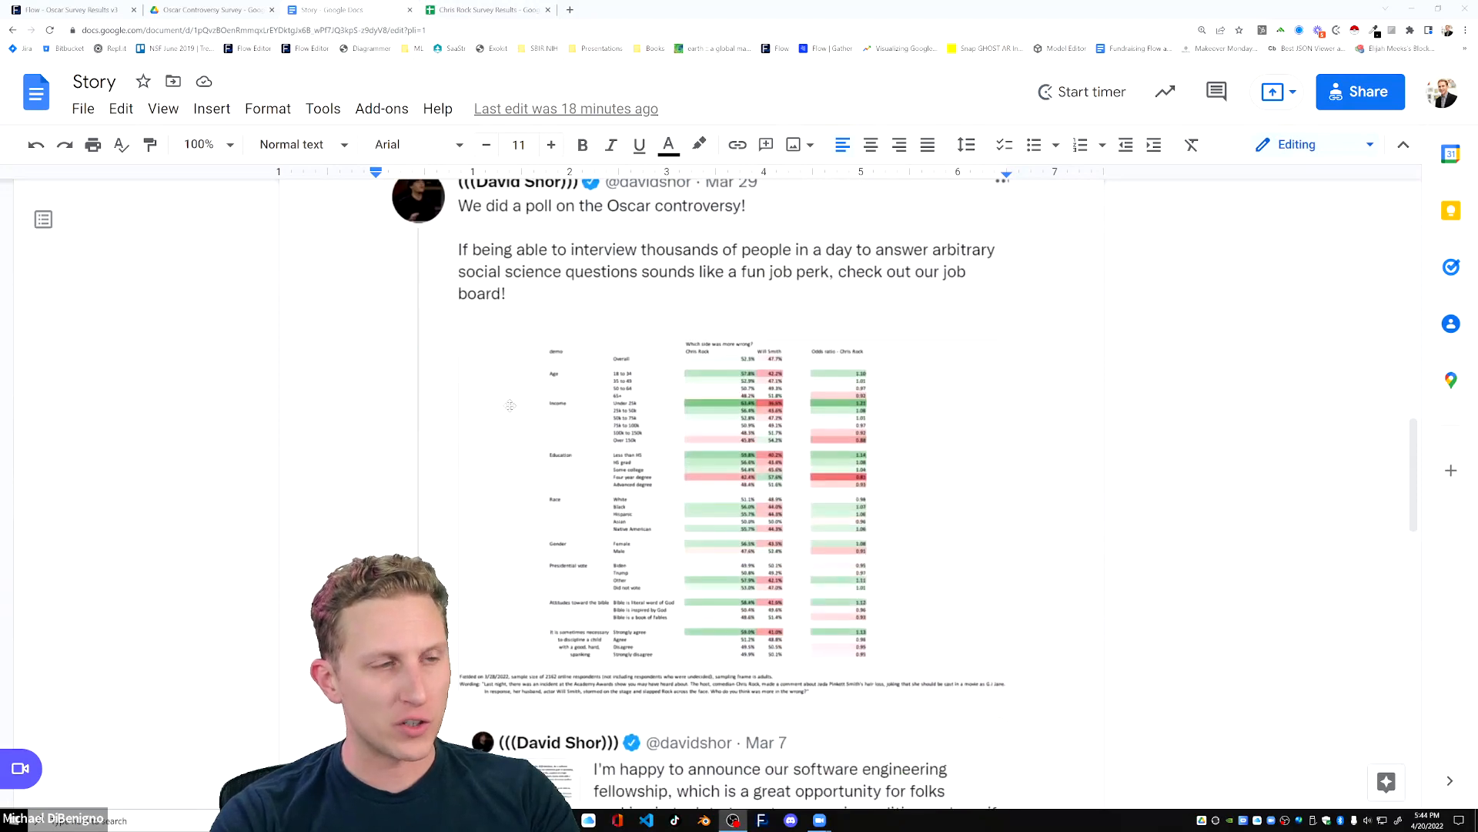
pyautogui.scroll(-8, 730, 365)
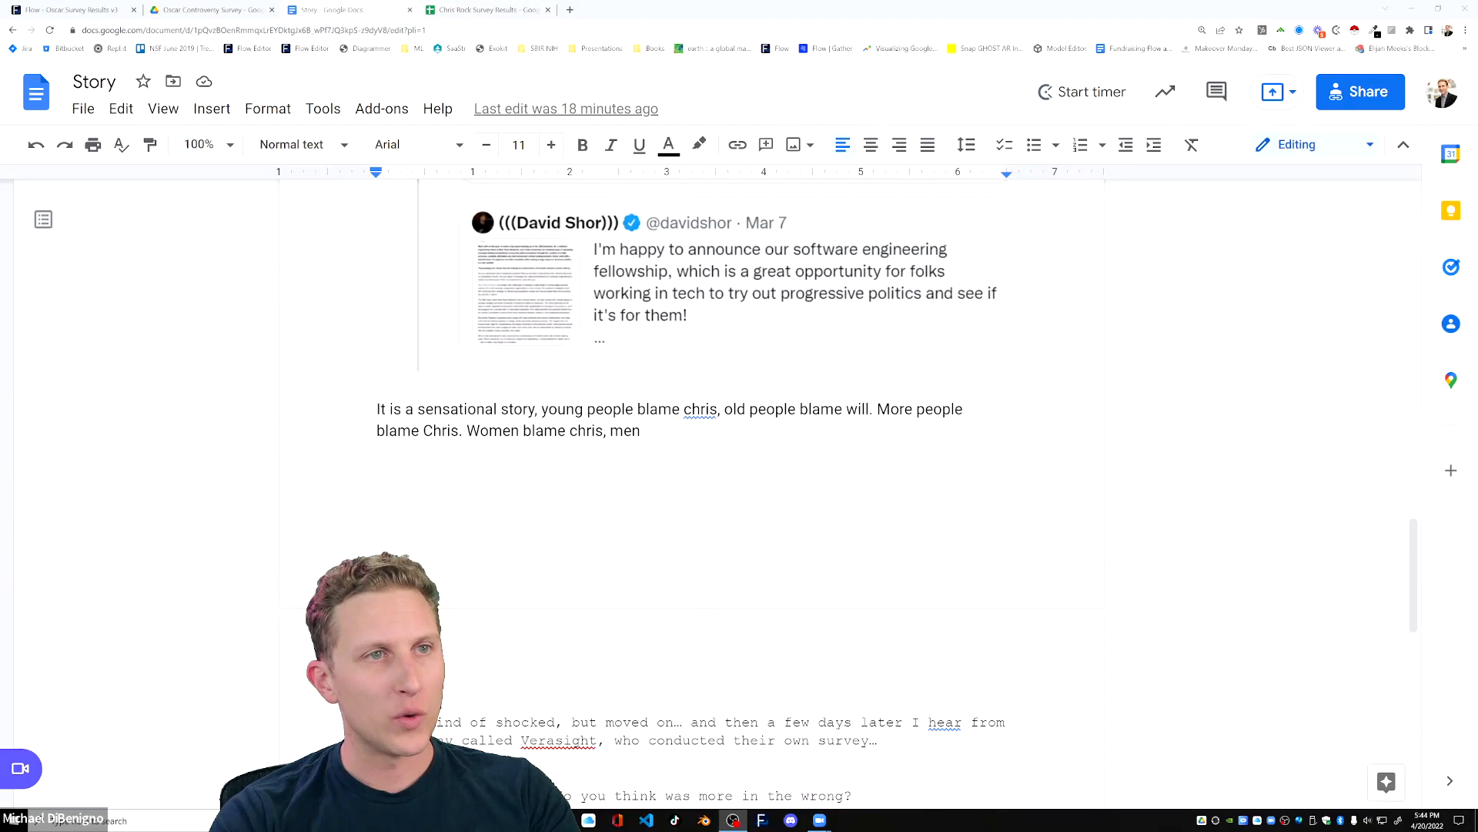
pyautogui.scroll(-3, 692, 462)
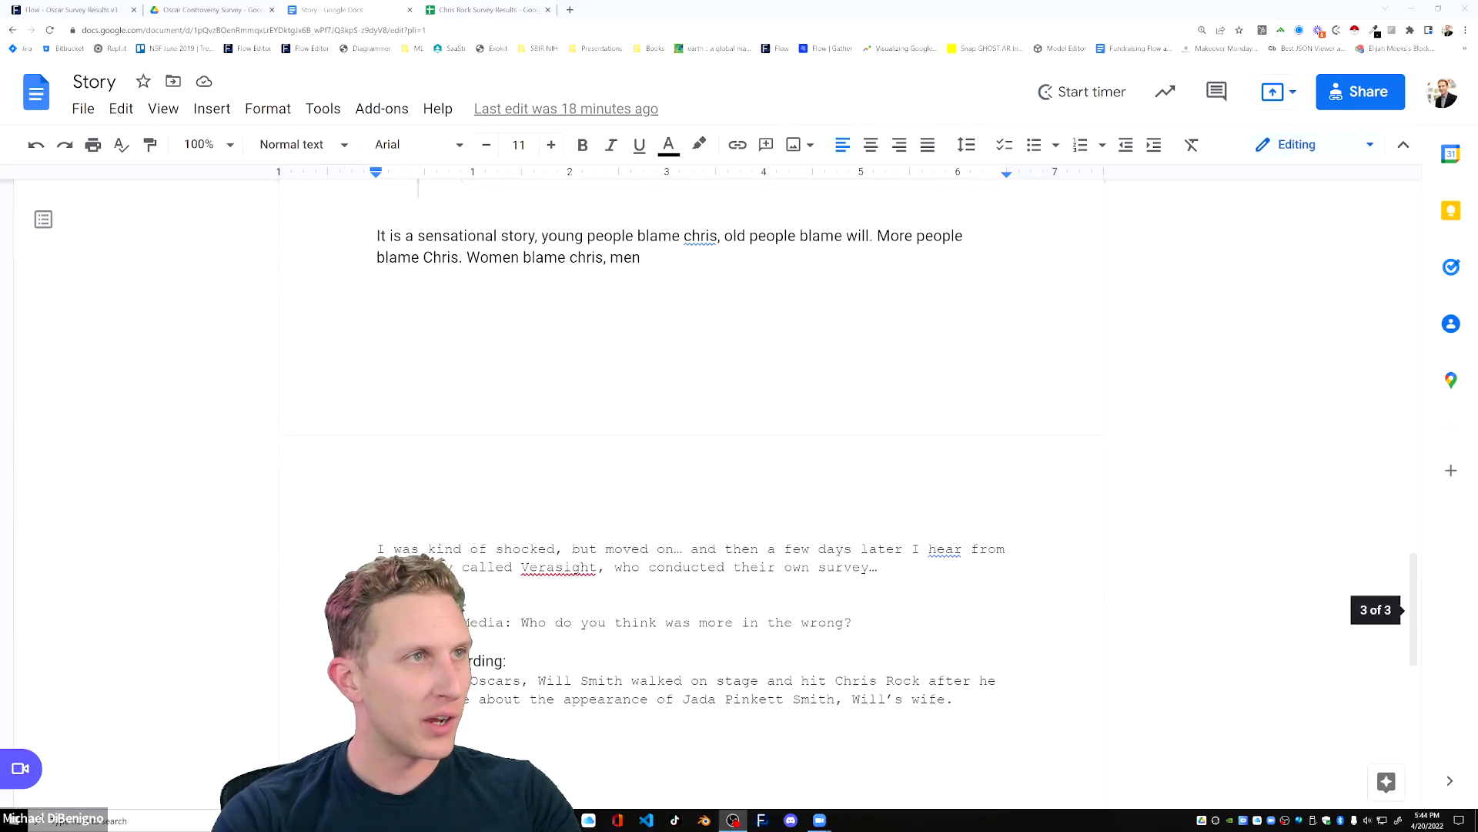
pyautogui.scroll(-4, 690, 462)
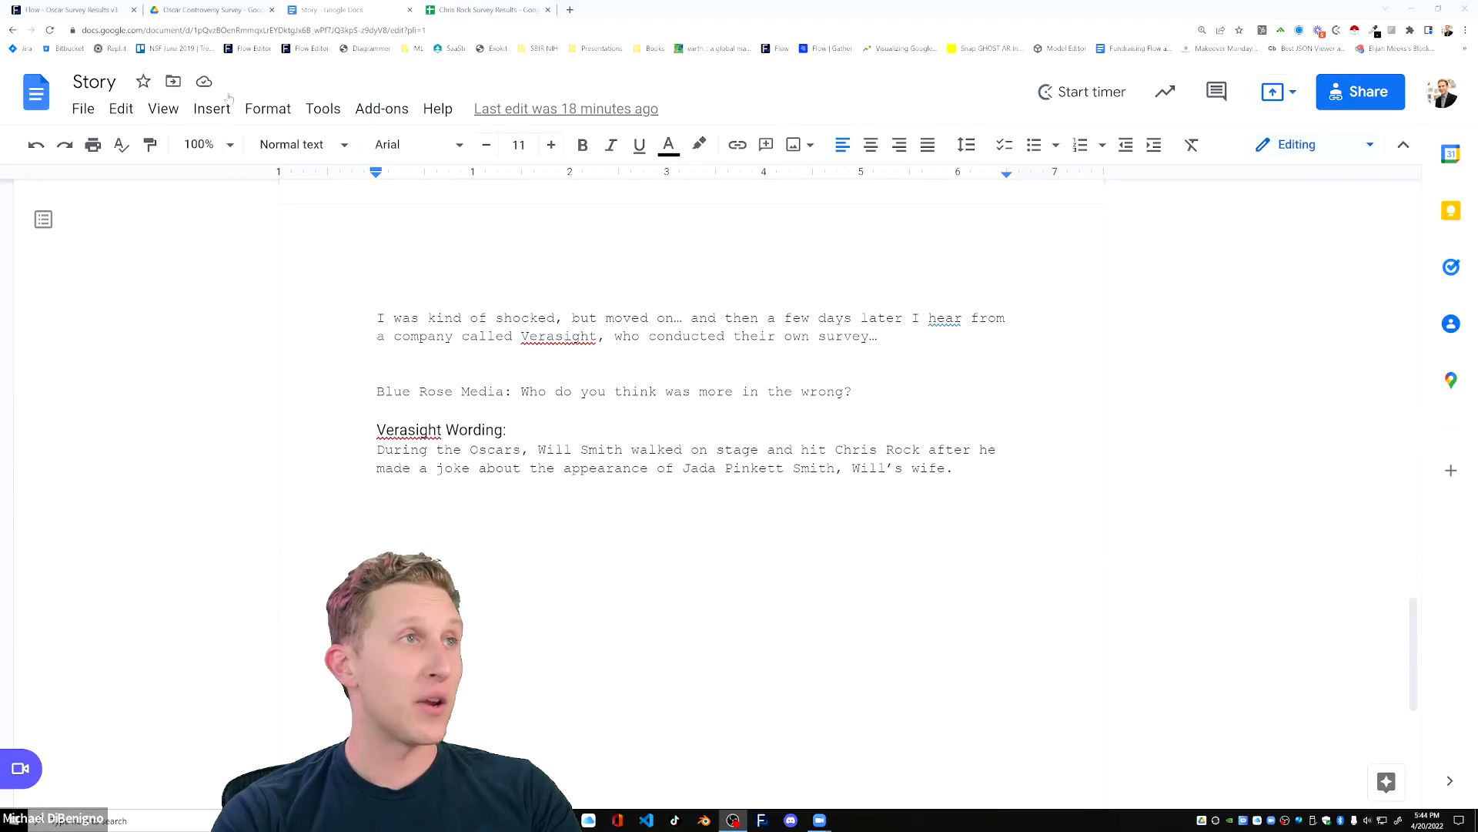
# Show the Chris Rock Survey Results spreadsheet, glancing at the Oscar Controversy Survey folder in Drive in between.
pyautogui.click(482, 10)
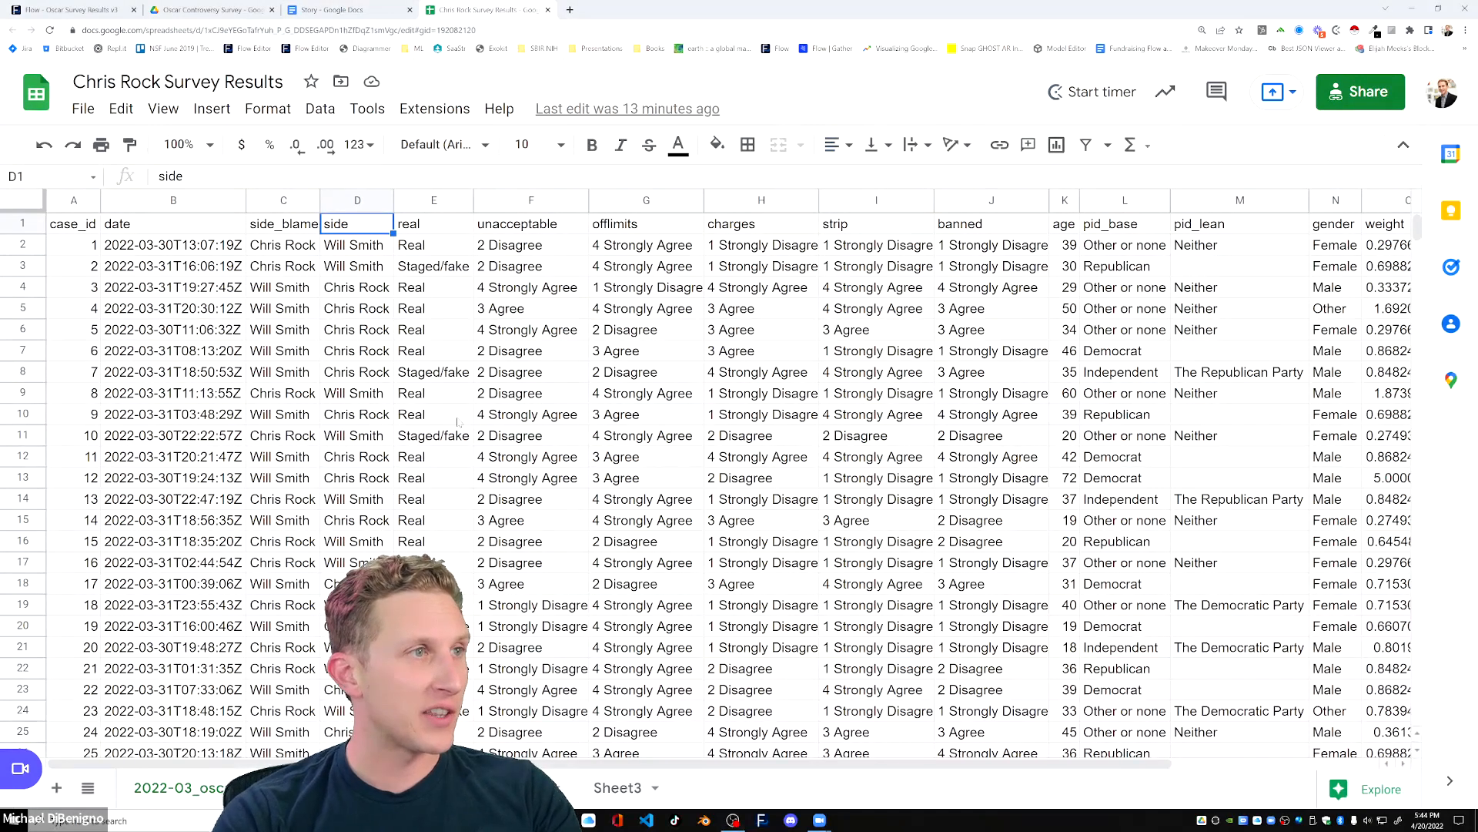
pyautogui.click(207, 11)
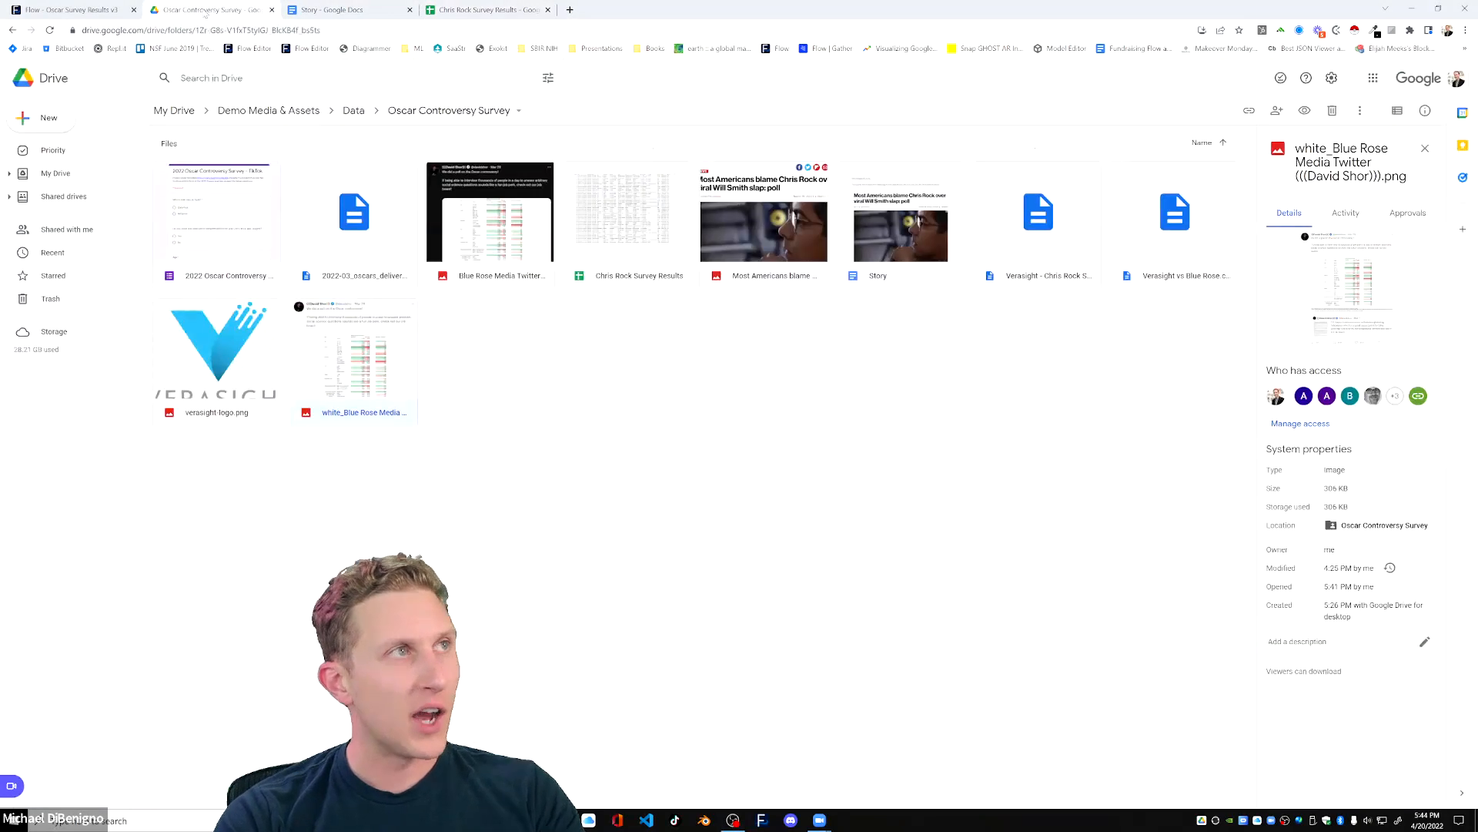
pyautogui.click(539, 10)
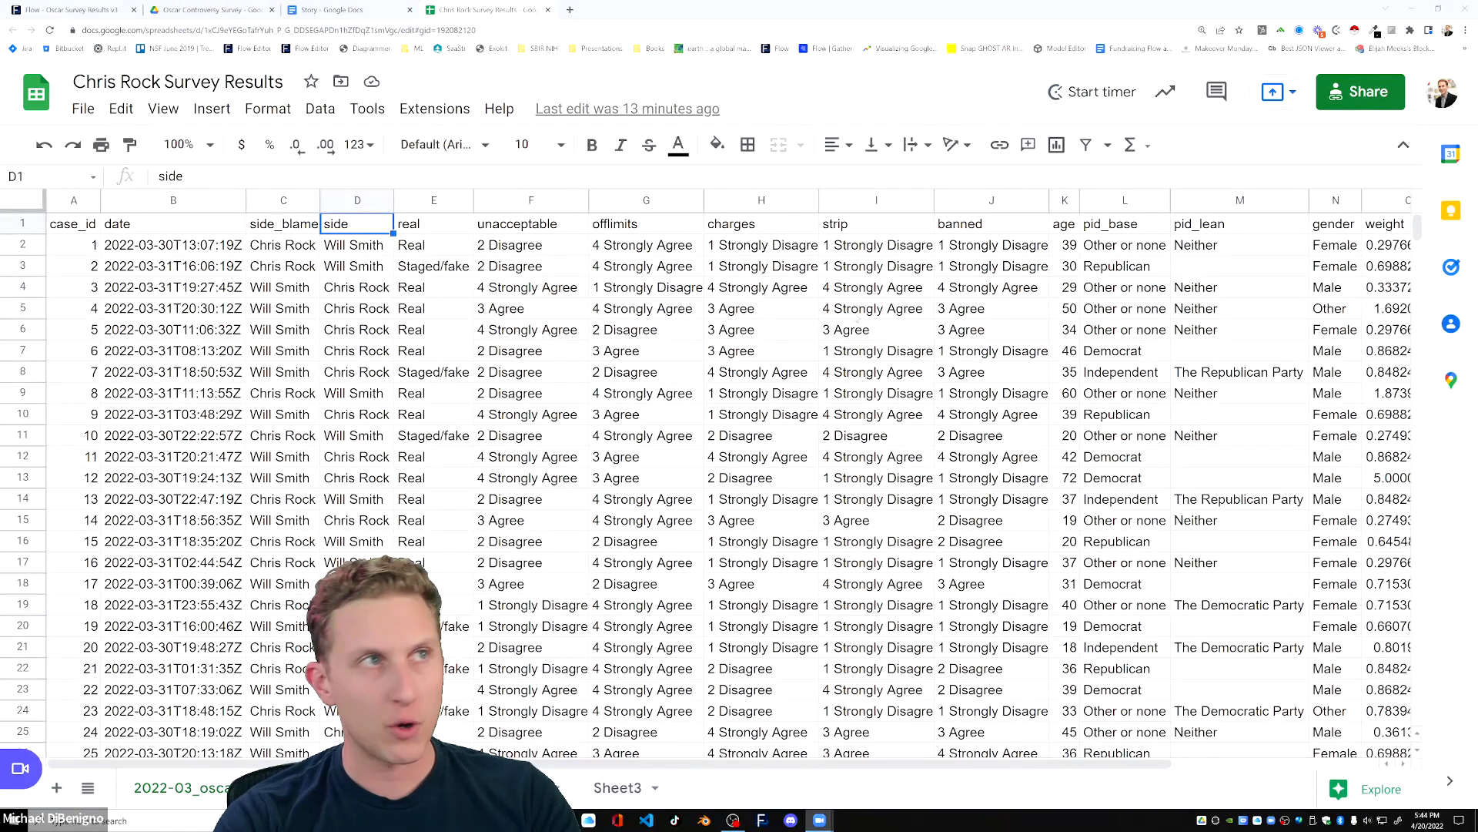
# Open the "2022 Oscar Controversy Survey - TikTok" form from the Drive folder and look through its questions.
pyautogui.click(201, 10)
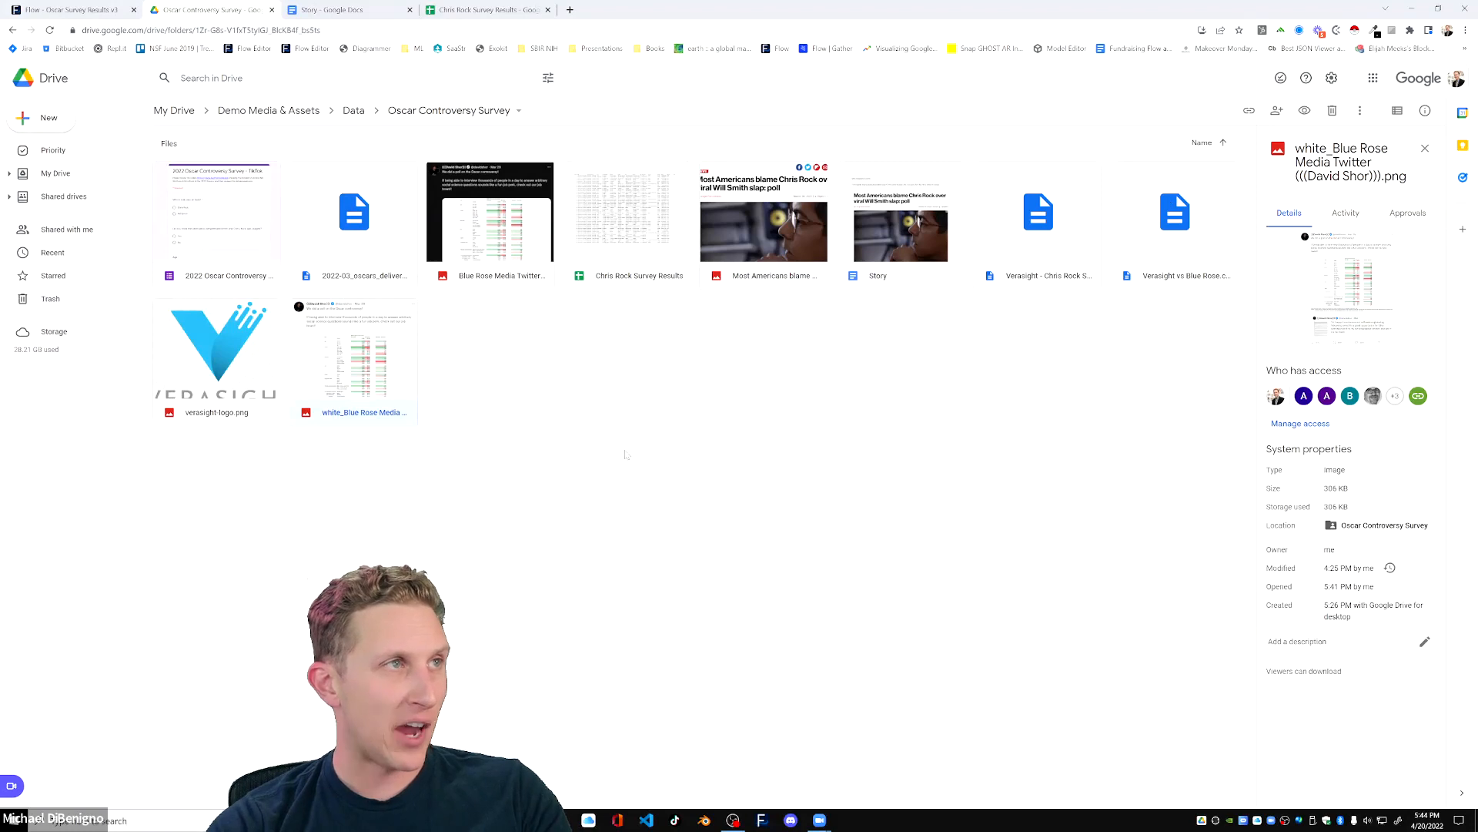
pyautogui.doubleClick(229, 268)
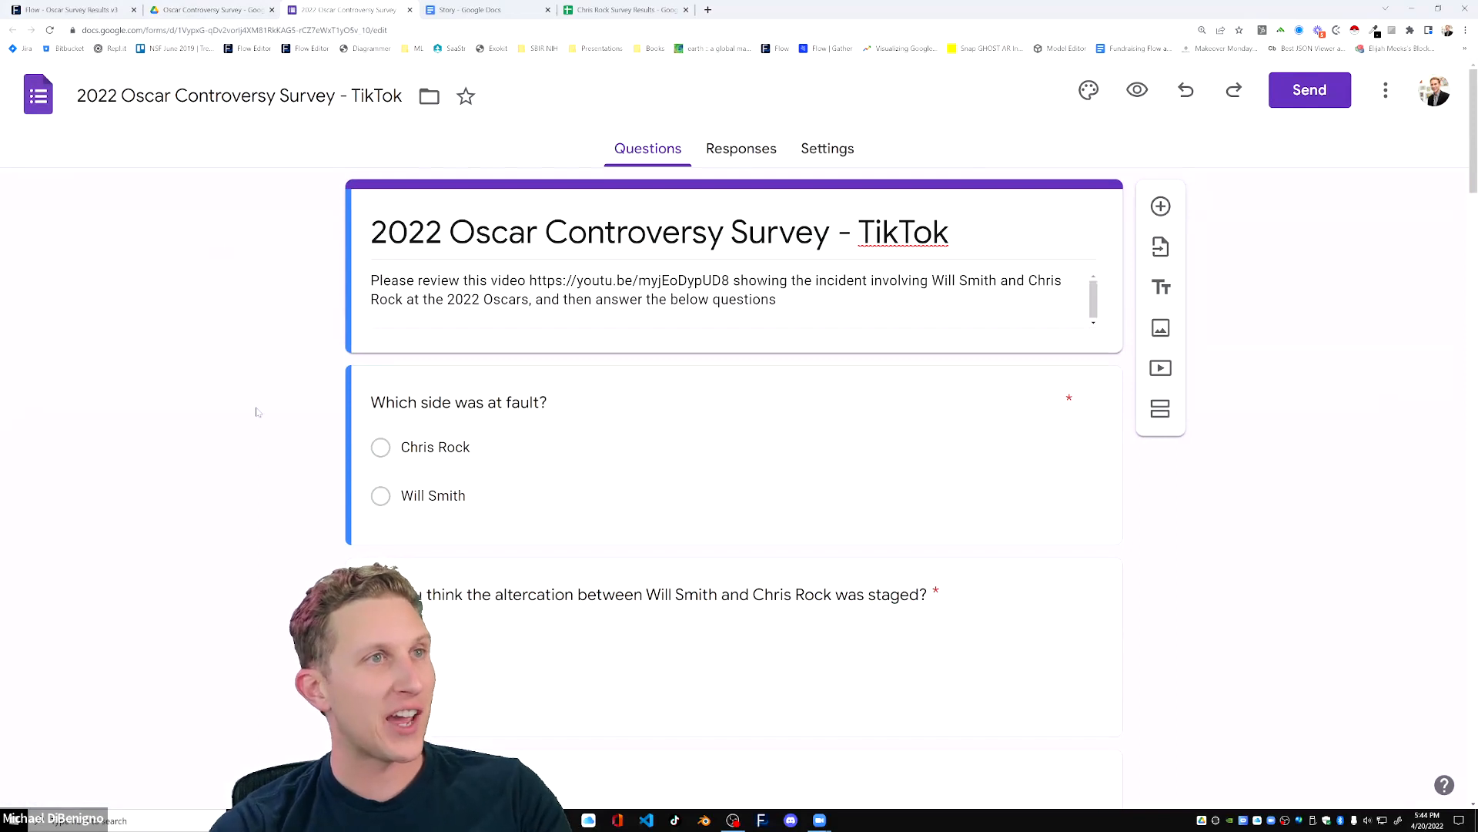
pyautogui.scroll(-15, 257, 412)
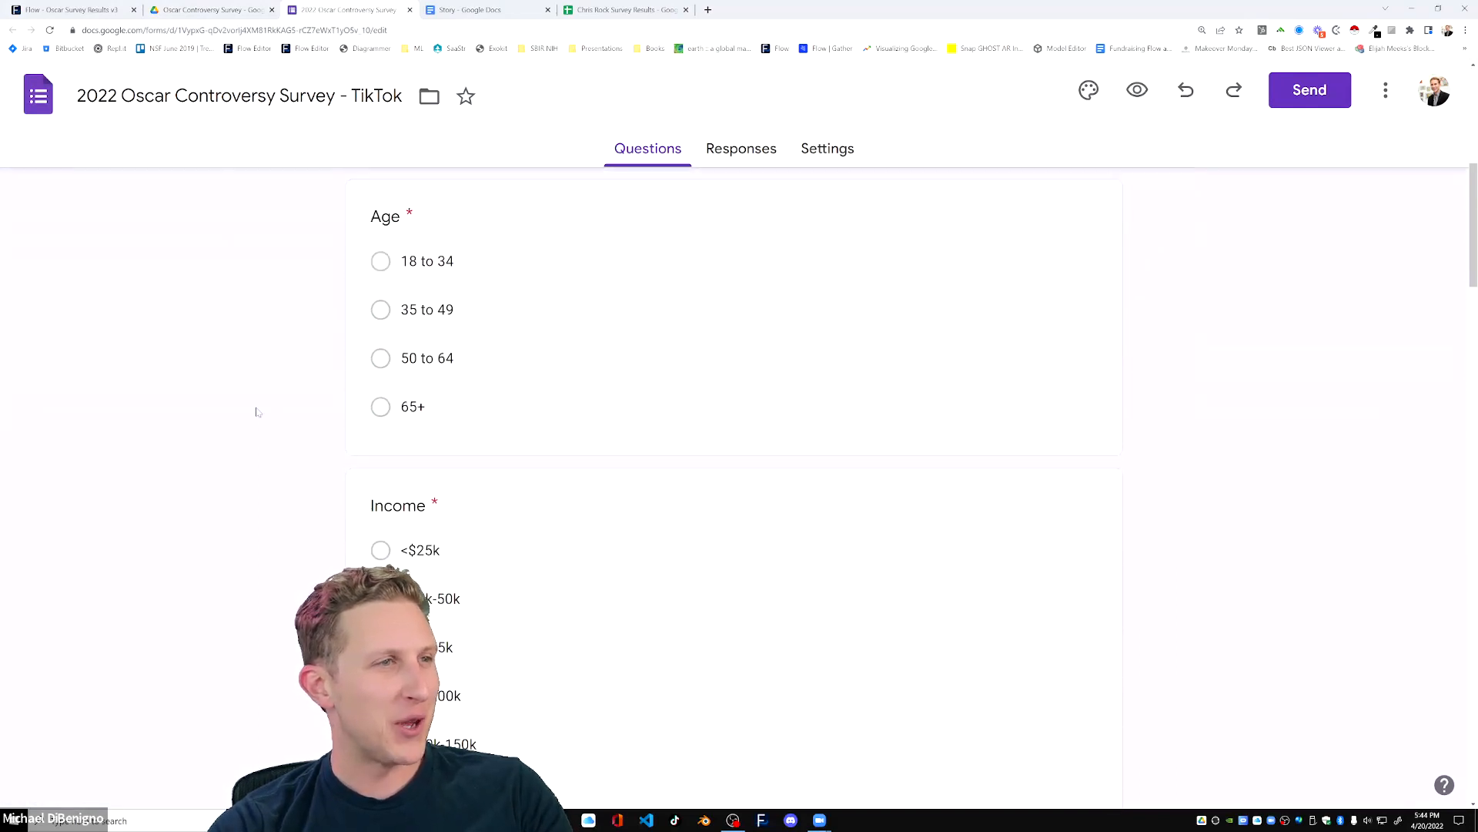
pyautogui.scroll(15, 257, 412)
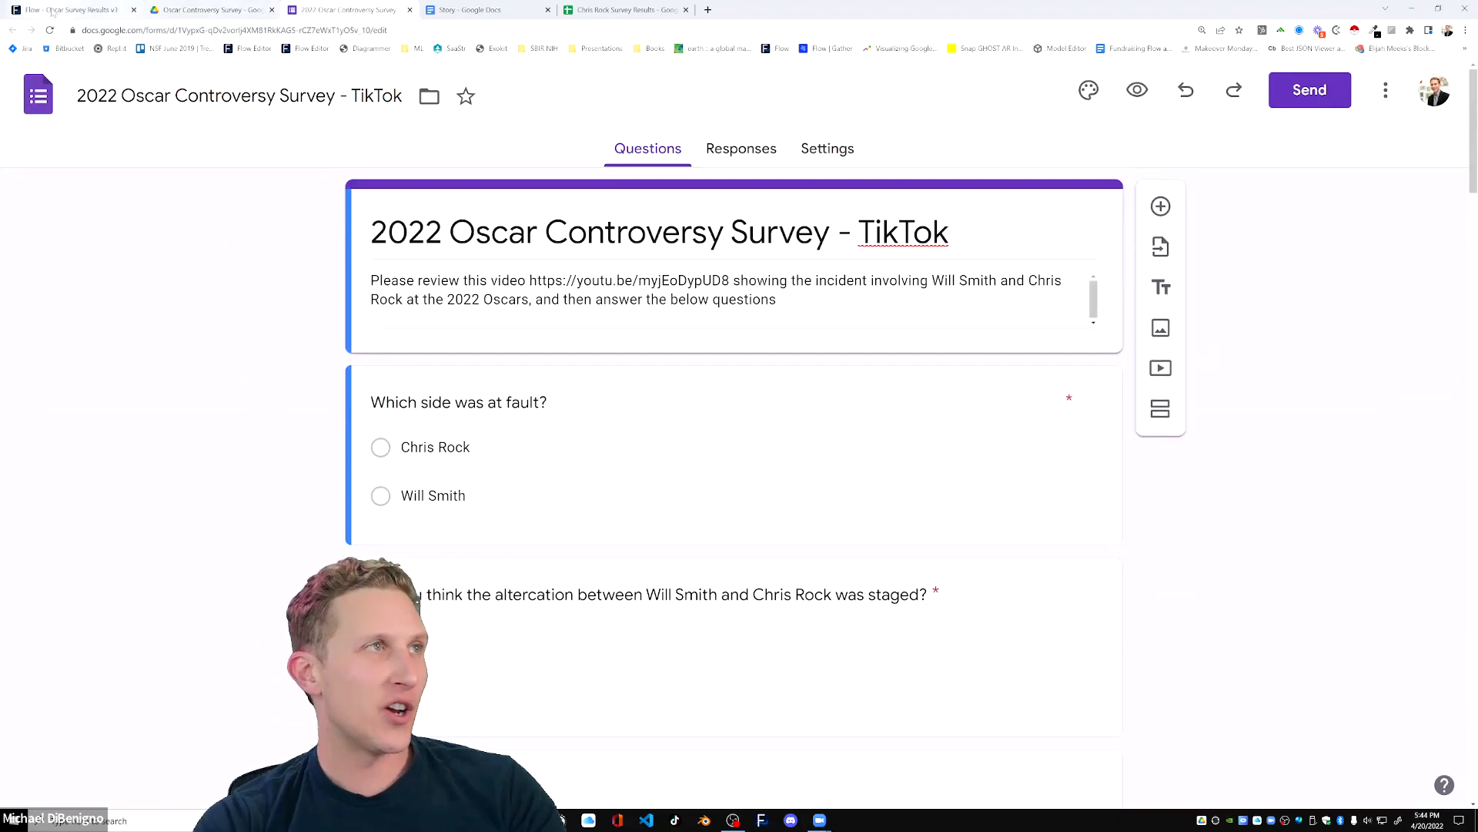
# Glance at the Flow chart of banned by side and the Drive folder, and return to the Chris Rock Survey Results spreadsheet.
pyautogui.click(77, 10)
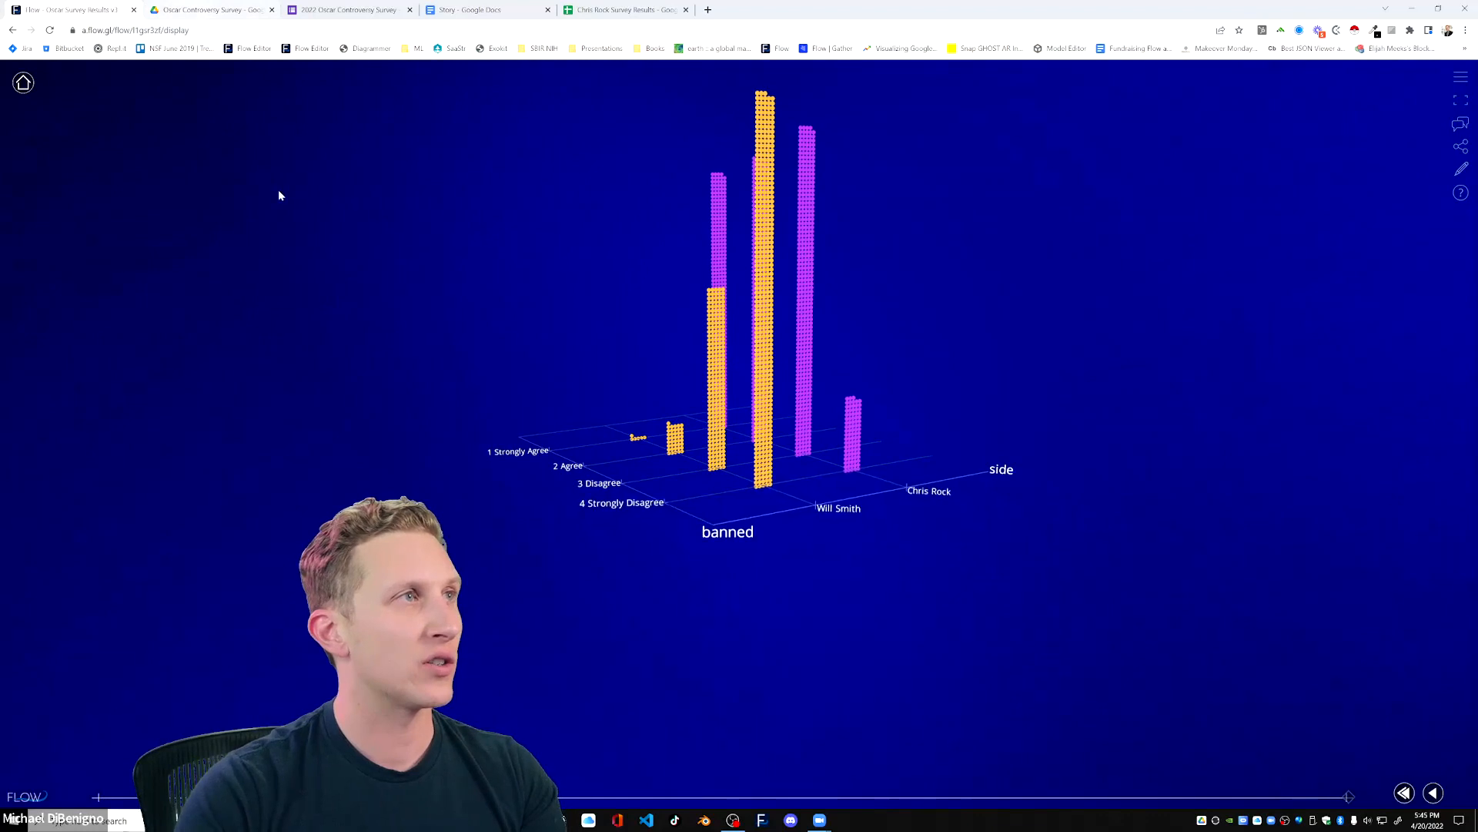
pyautogui.click(204, 12)
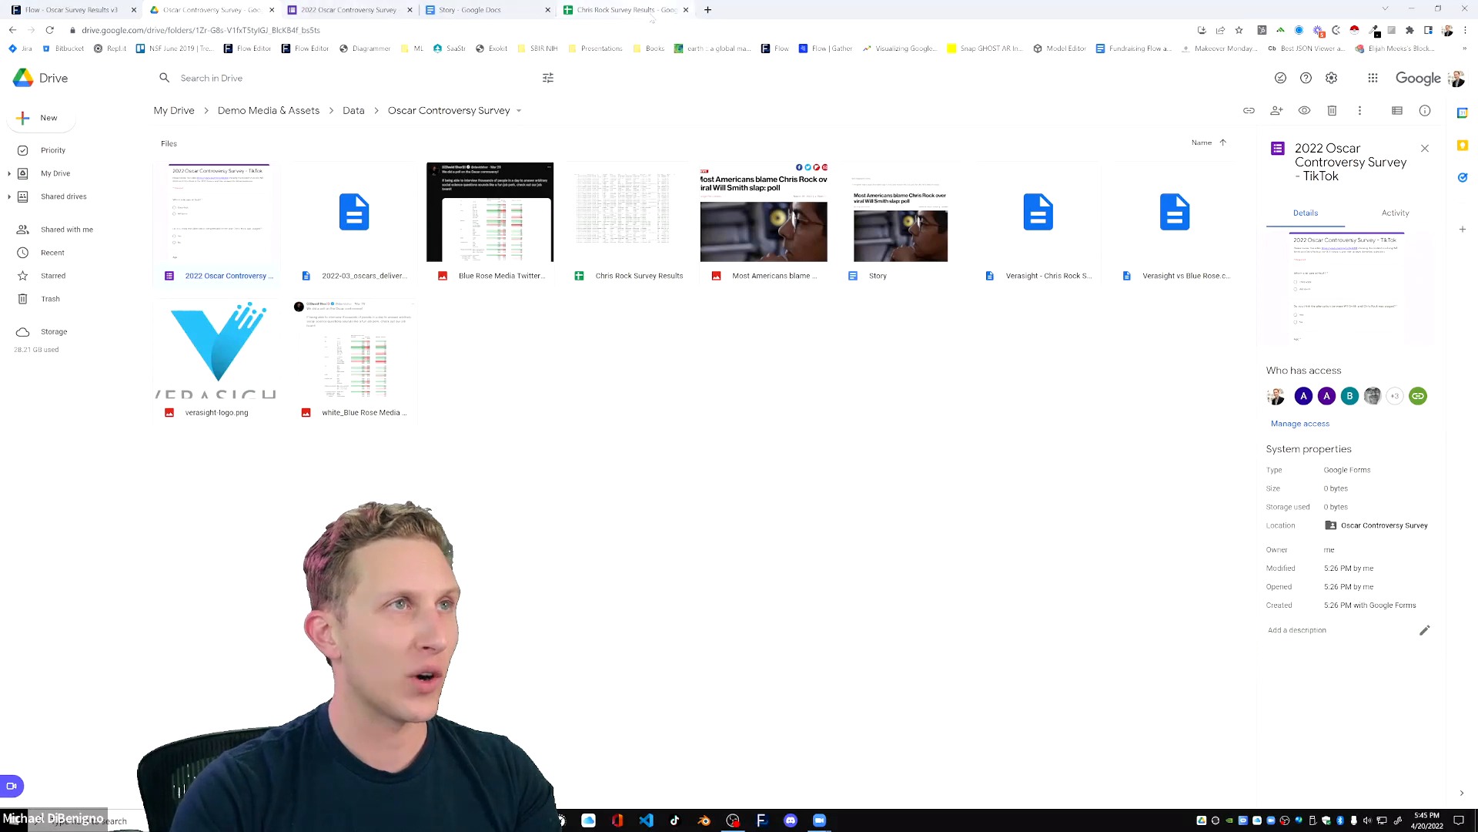
pyautogui.click(628, 10)
# Go to the last columns of the survey data and inspect the age_bin header and the formula in P2.
pyautogui.click(1064, 416)
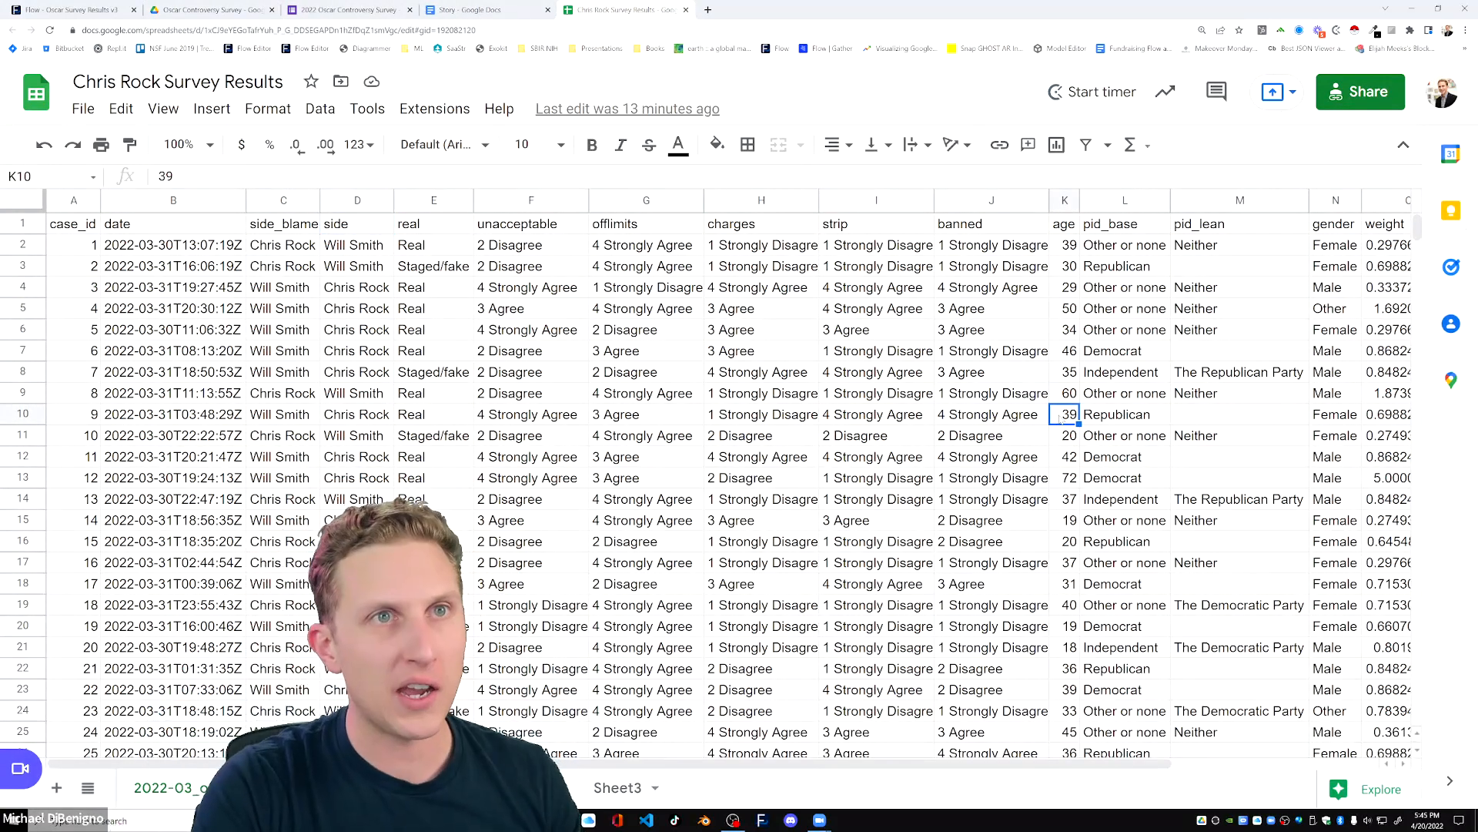
pyautogui.hotkey('ctrl', 'Up')
pyautogui.hotkey('ctrl', 'Right')
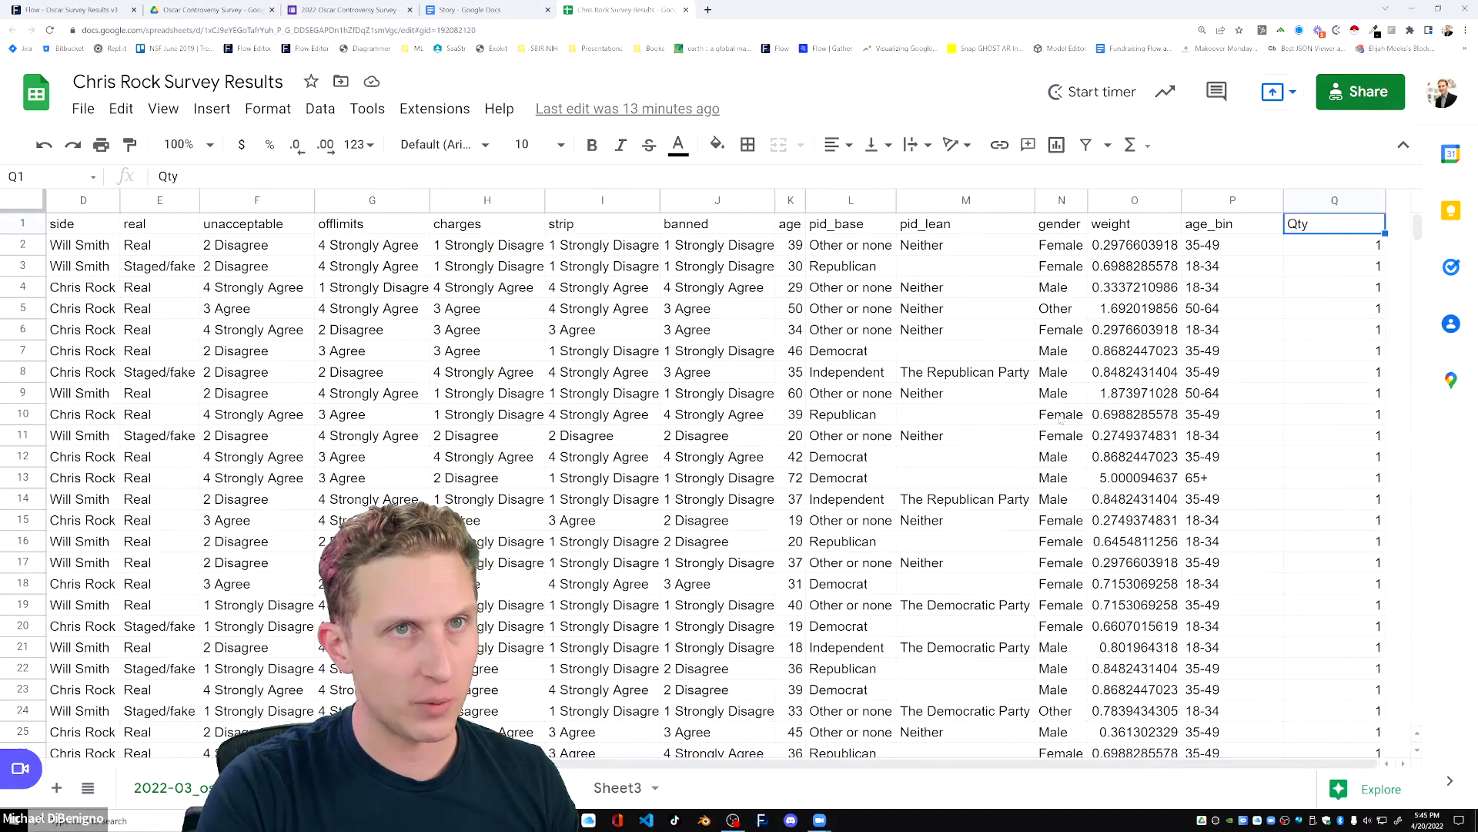
pyautogui.moveTo(1233, 200); pyautogui.dragTo(1348, 200)
pyautogui.click(1224, 227)
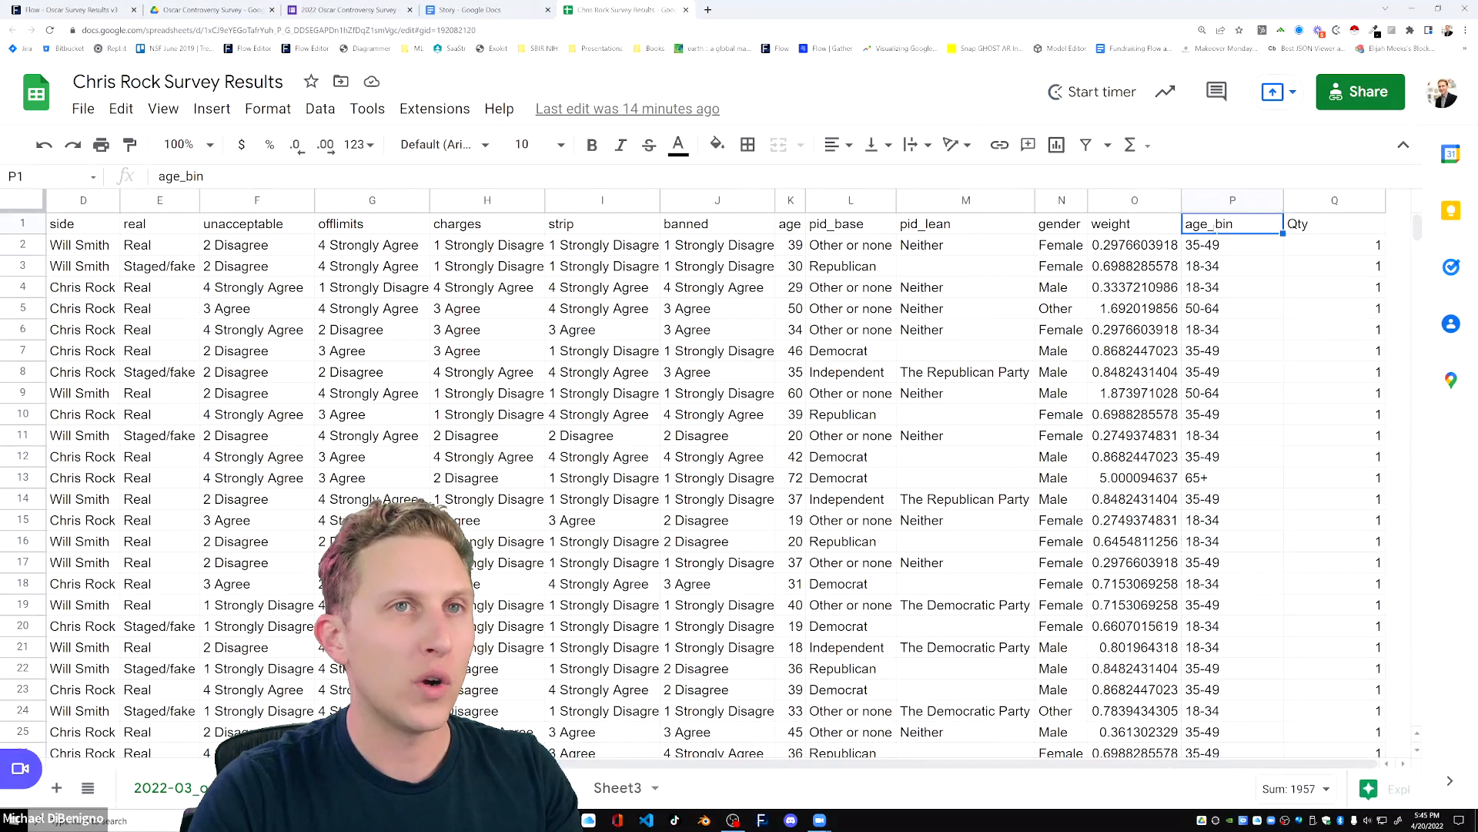
pyautogui.click(1225, 248)
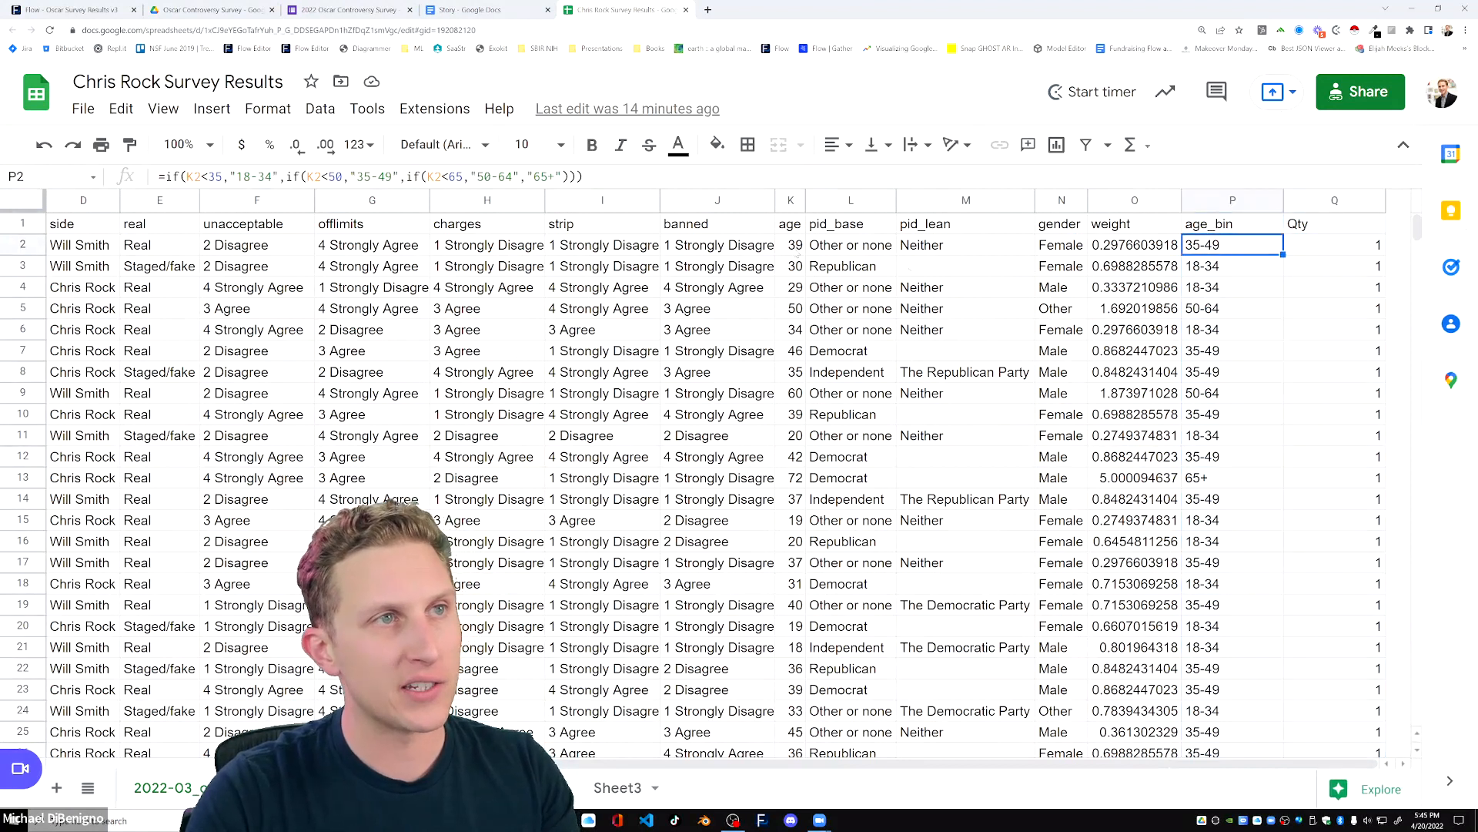
# Compare the age value in K2 with the age_bin formula in P2, and highlight the ages in K2:K10.
pyautogui.press('Left')
pyautogui.press('Left')
pyautogui.press('Left')
pyautogui.press('Left')
pyautogui.press('Left')
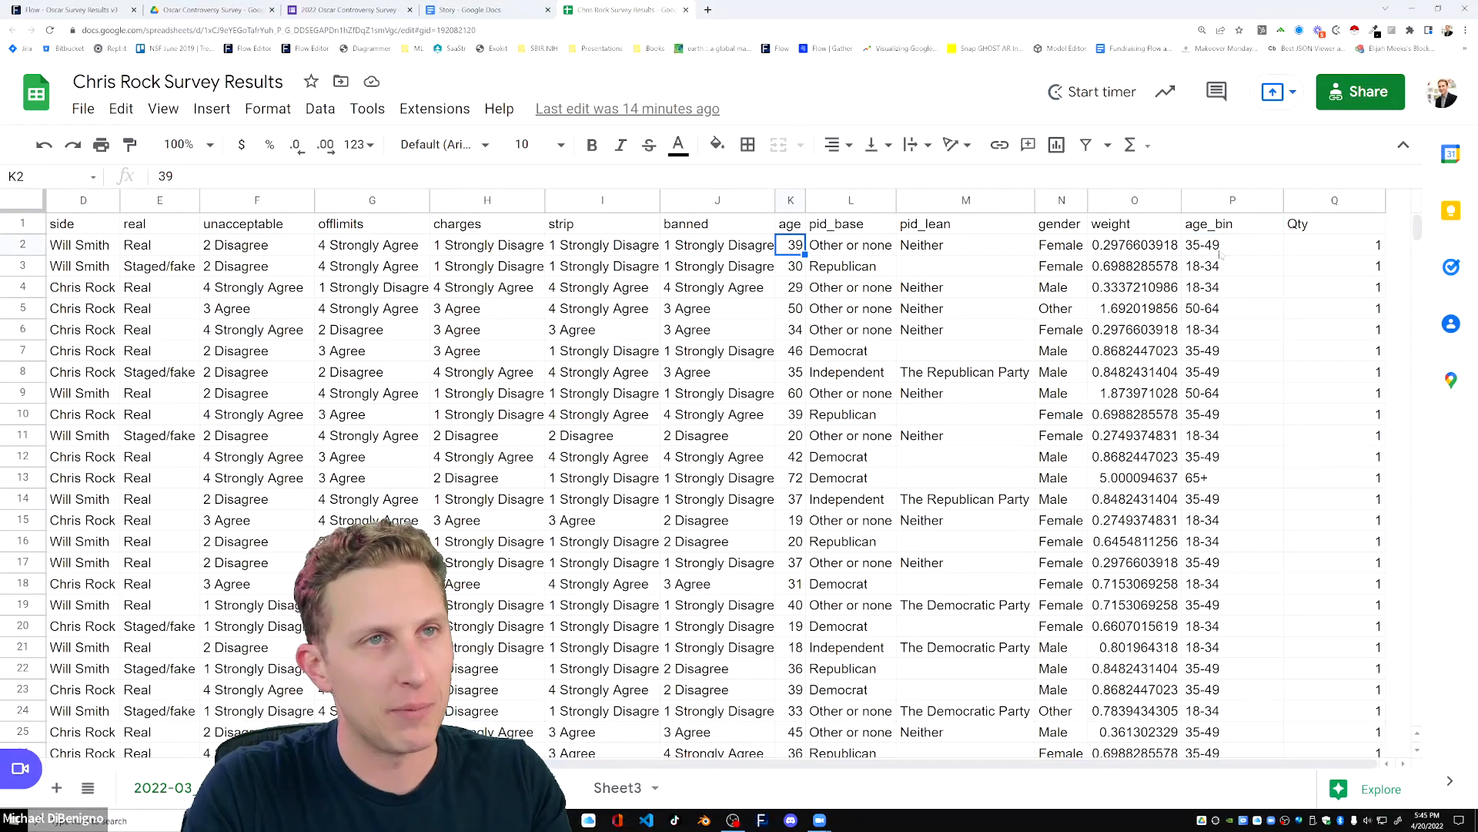
pyautogui.click(1221, 253)
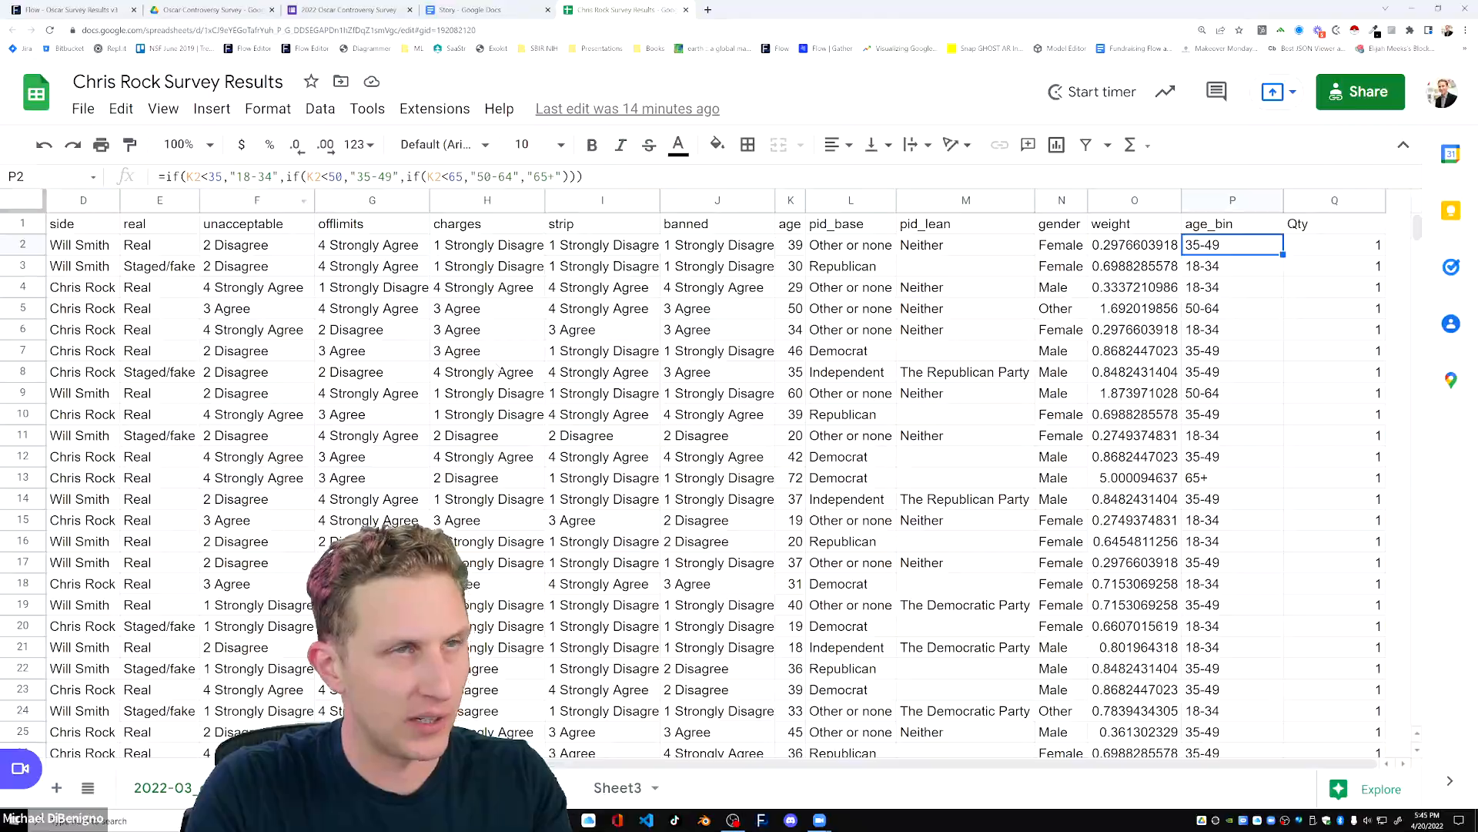
pyautogui.click(927, 312)
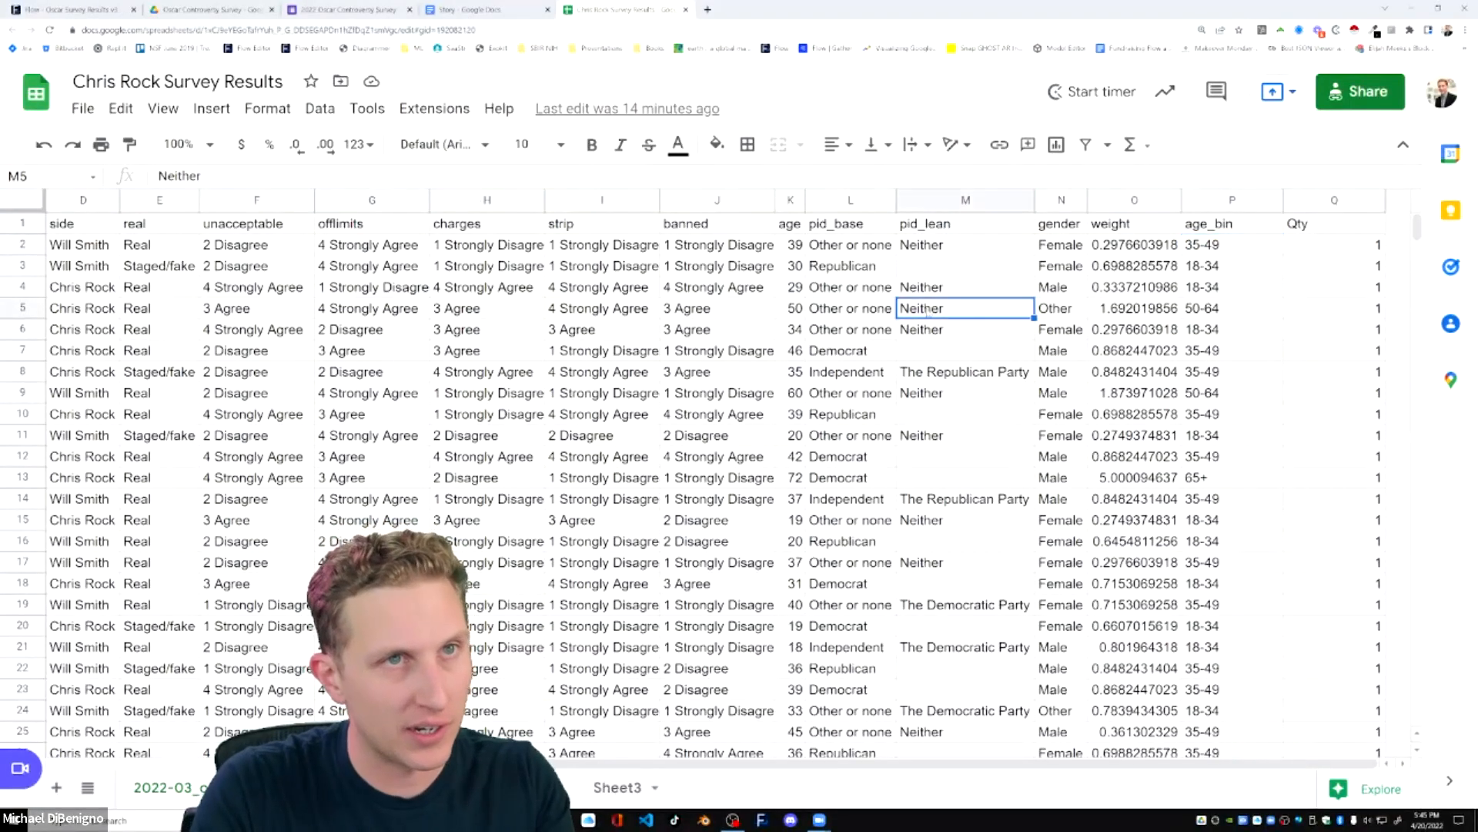
pyautogui.click(790, 247)
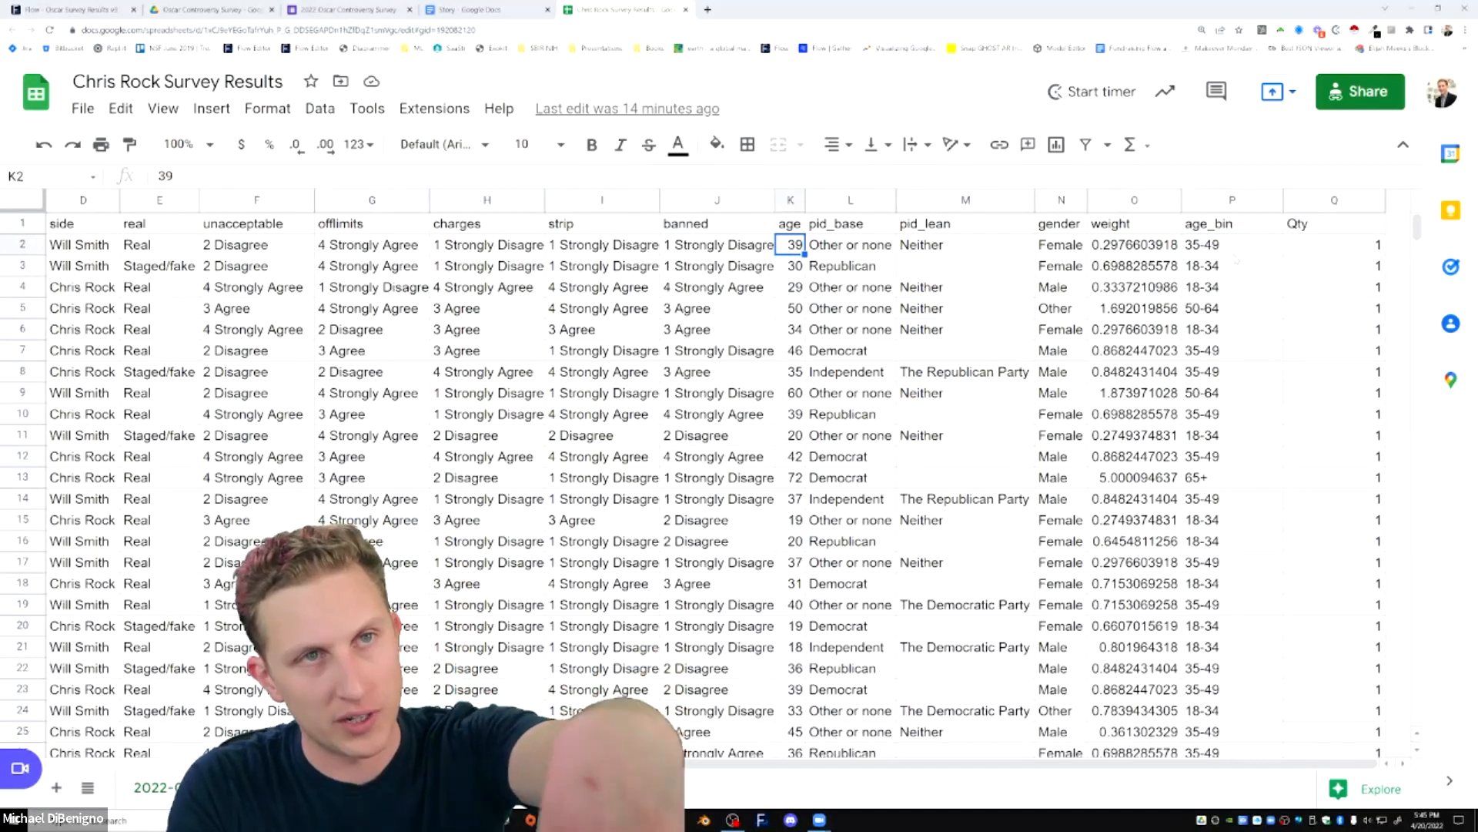
pyautogui.click(1232, 246)
pyautogui.click(916, 331)
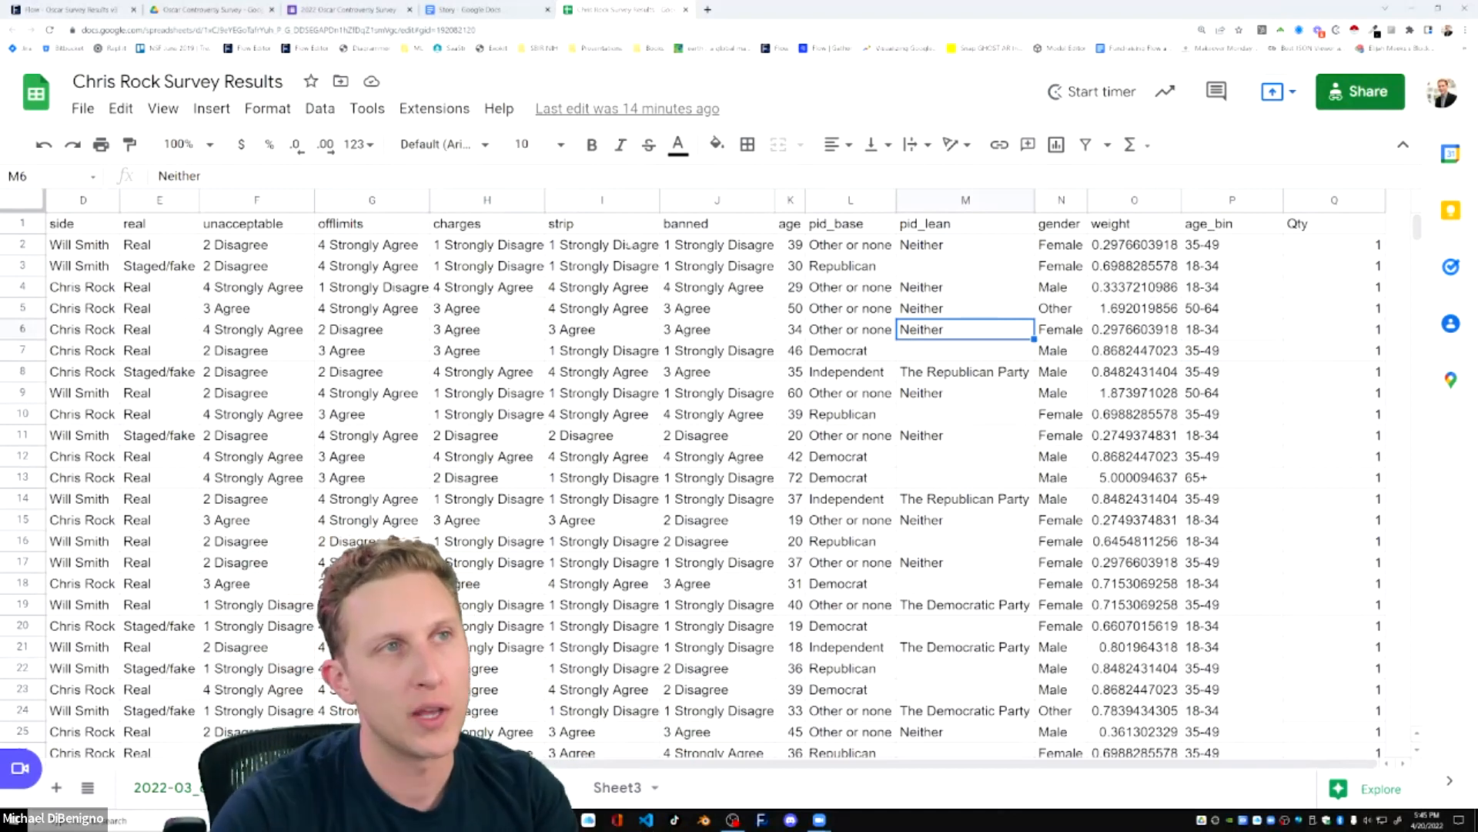
pyautogui.moveTo(793, 245); pyautogui.dragTo(793, 414)
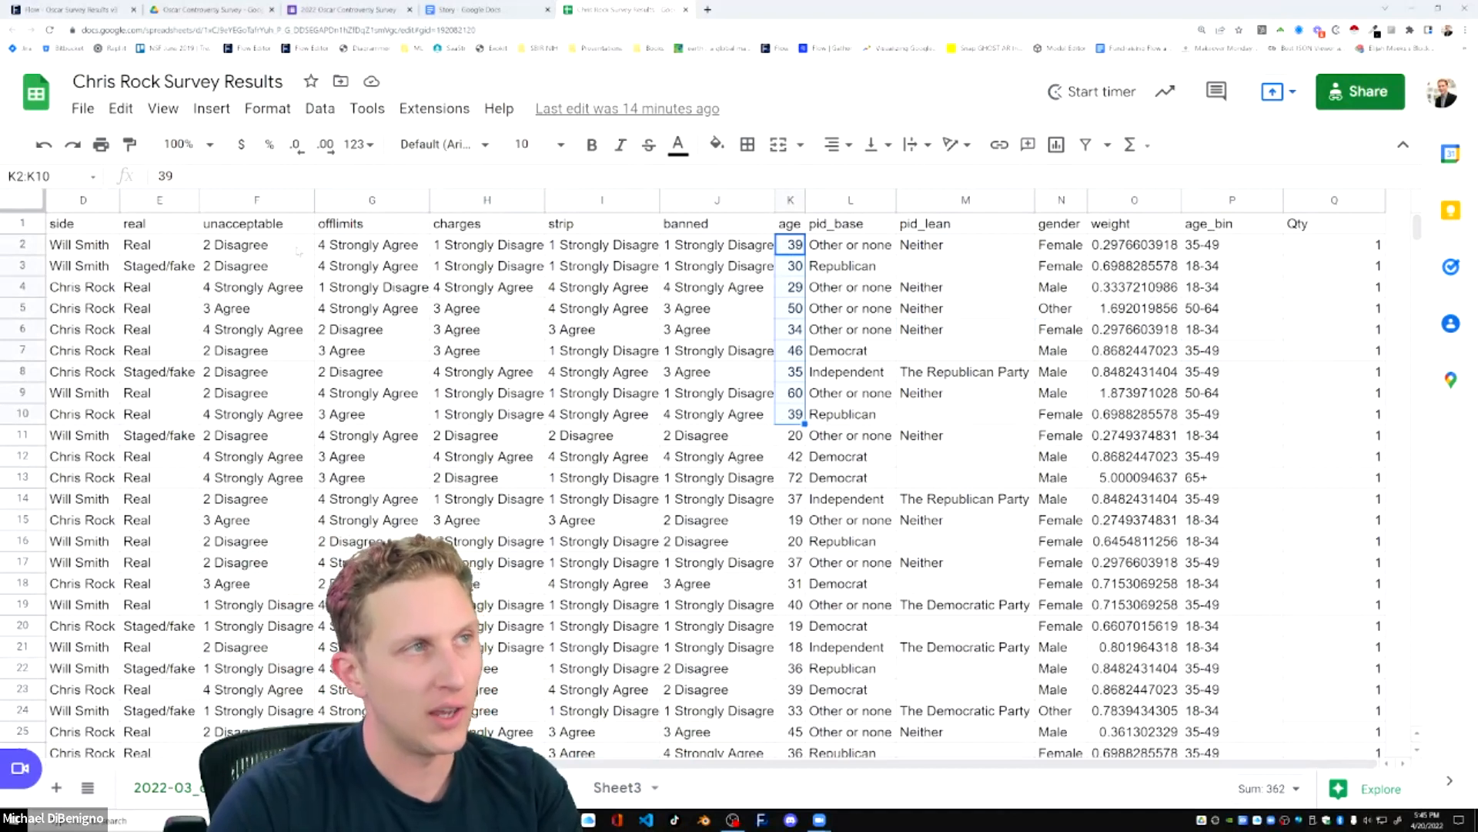
# Go over the agree/disagree answers in the columns from unacceptable to banned.
pyautogui.click(299, 248)
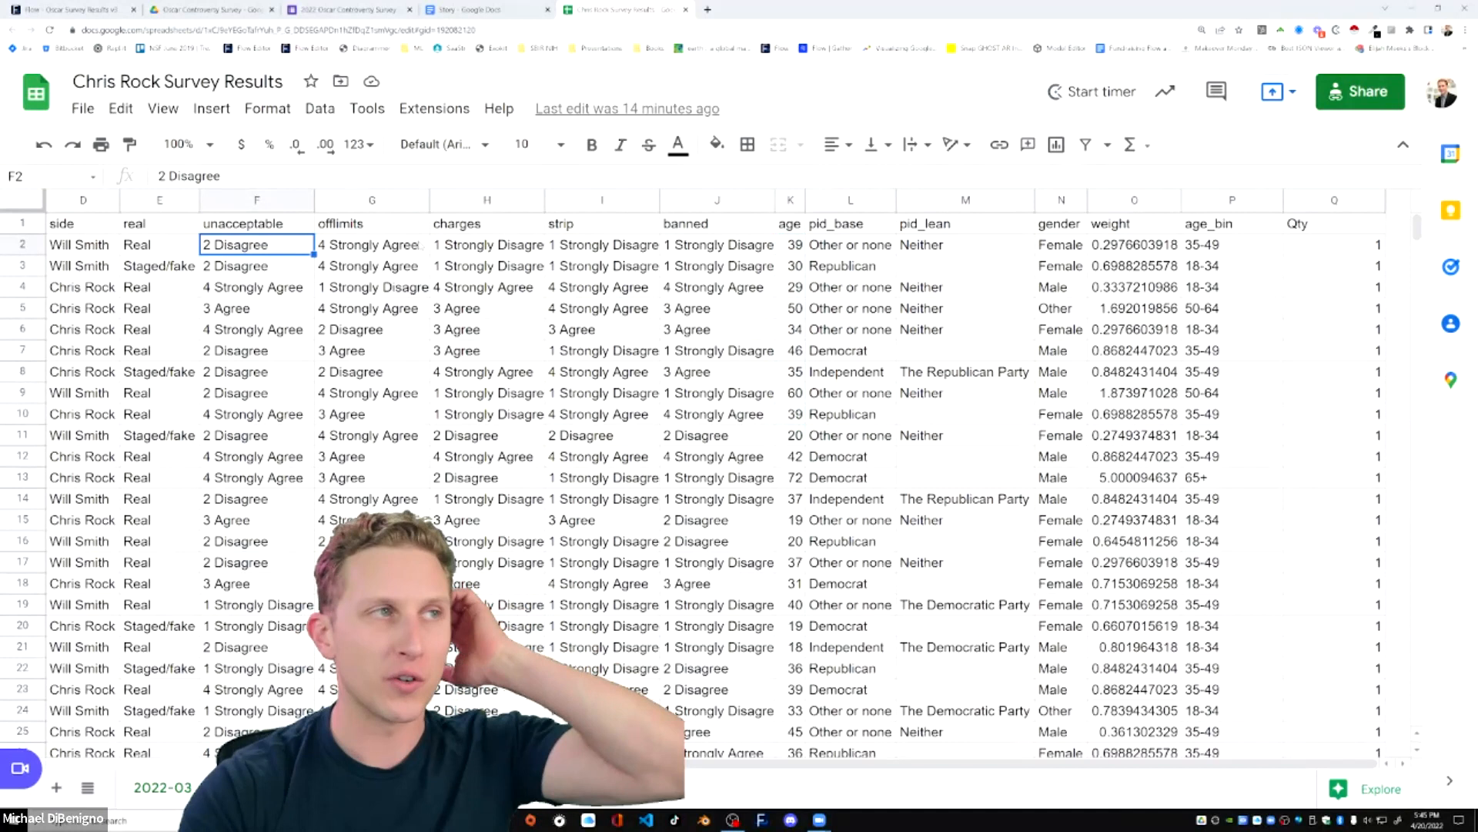
pyautogui.click(685, 253)
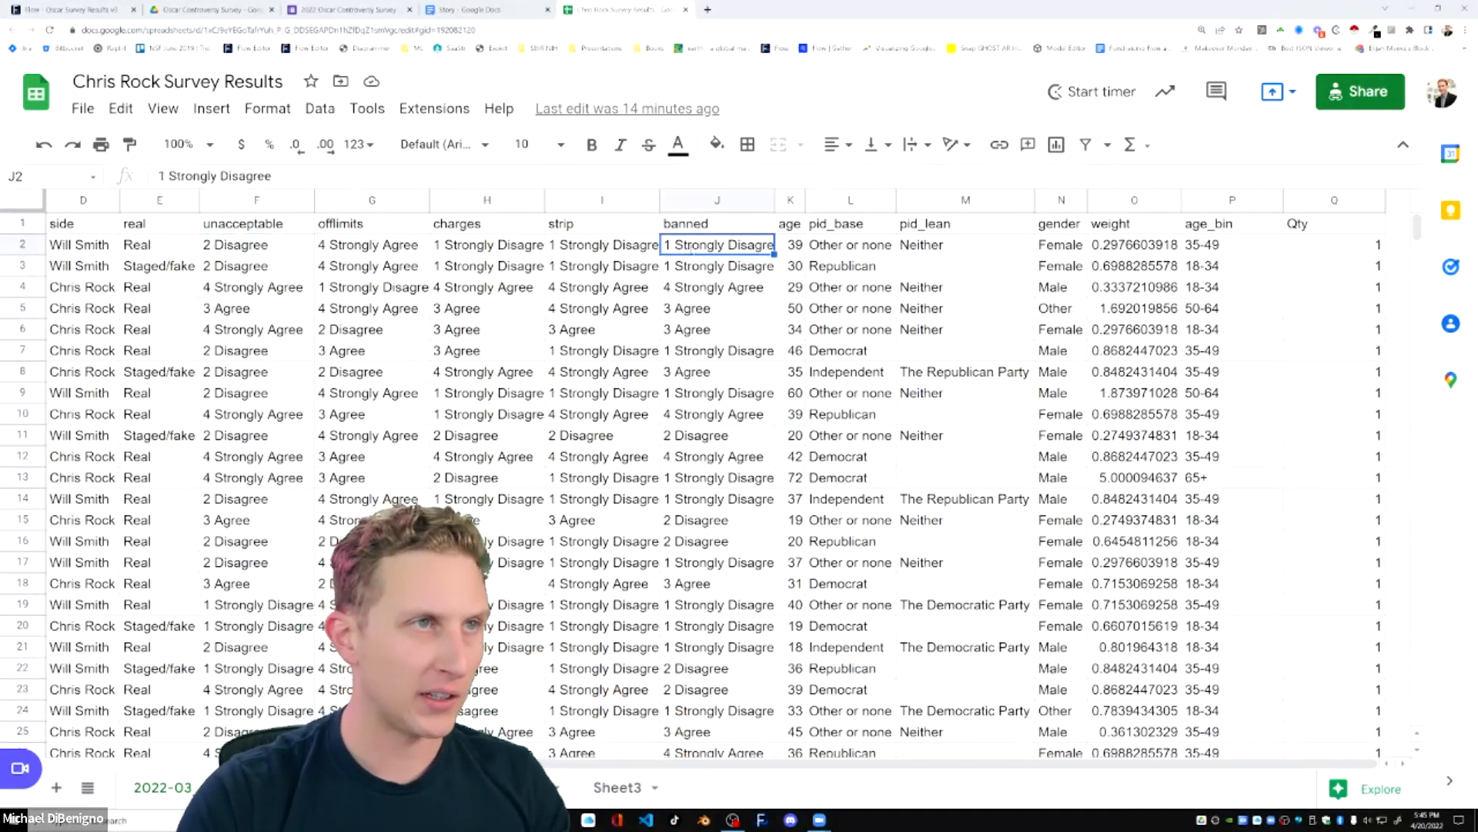
pyautogui.press('Left')
pyautogui.press('Left')
pyautogui.press('Left')
pyautogui.press('Left')
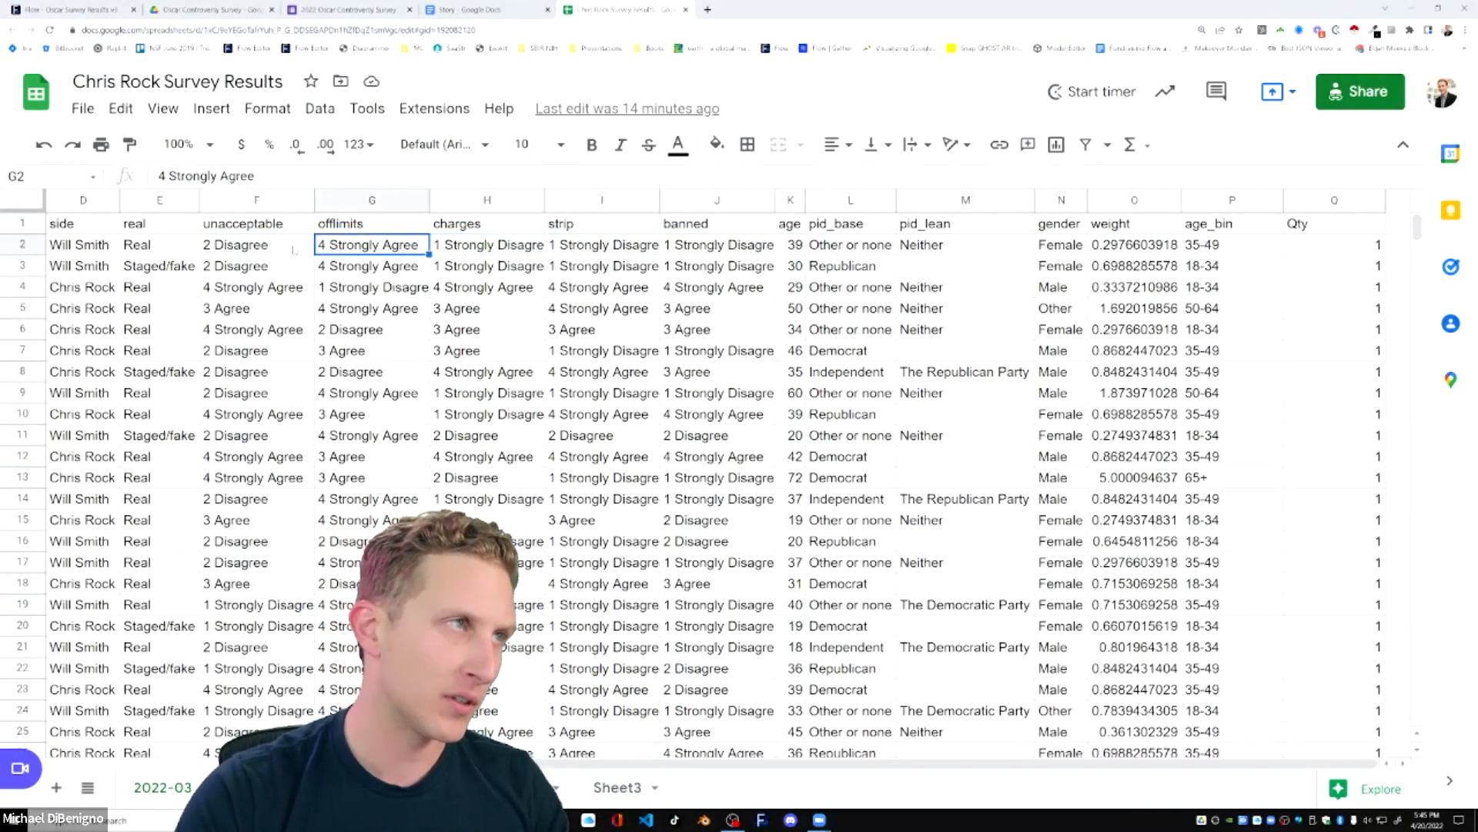
pyautogui.moveTo(687, 250); pyautogui.dragTo(620, 251)
pyautogui.click(588, 251)
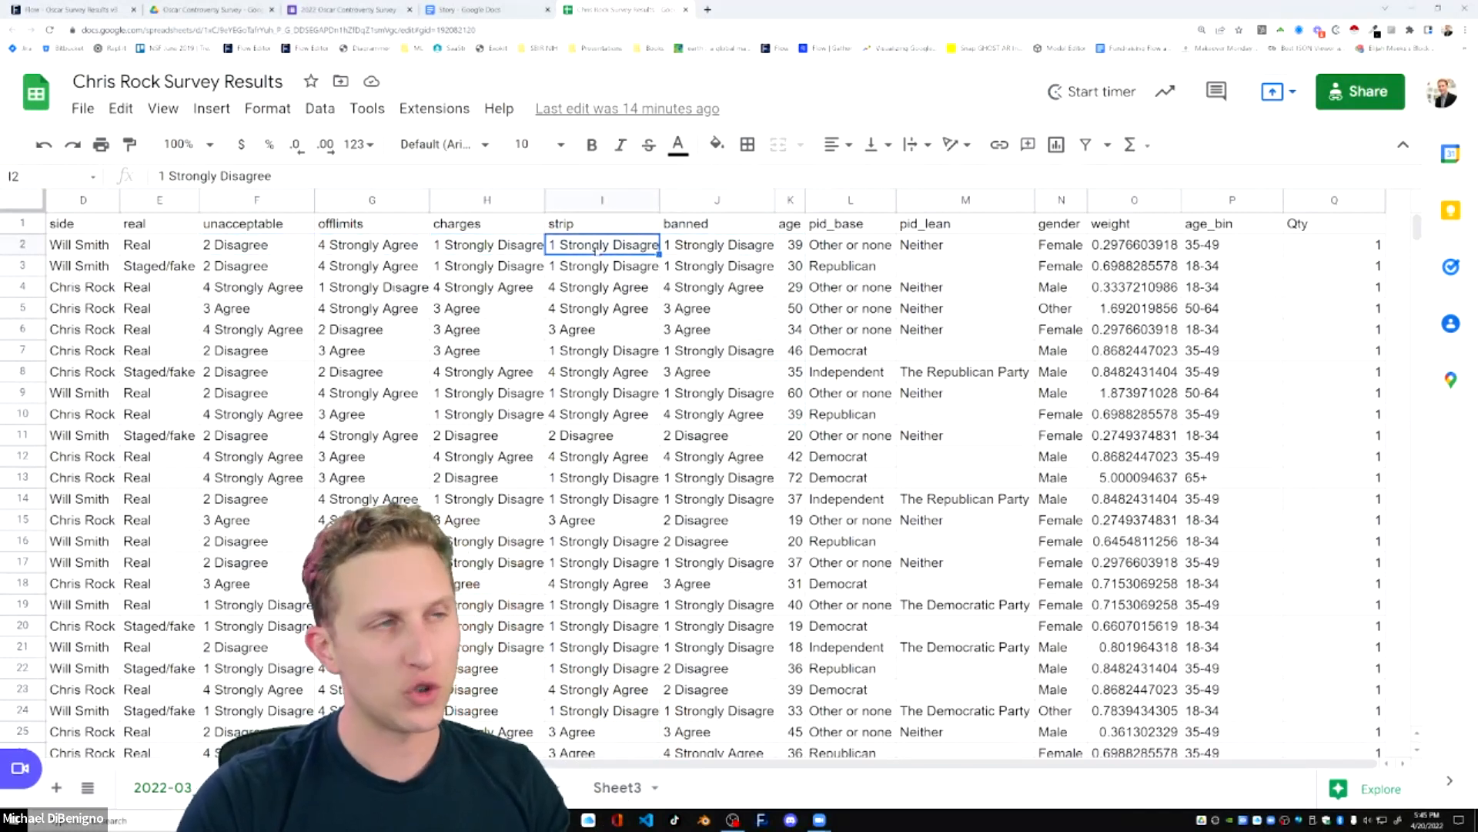
pyautogui.click(262, 251)
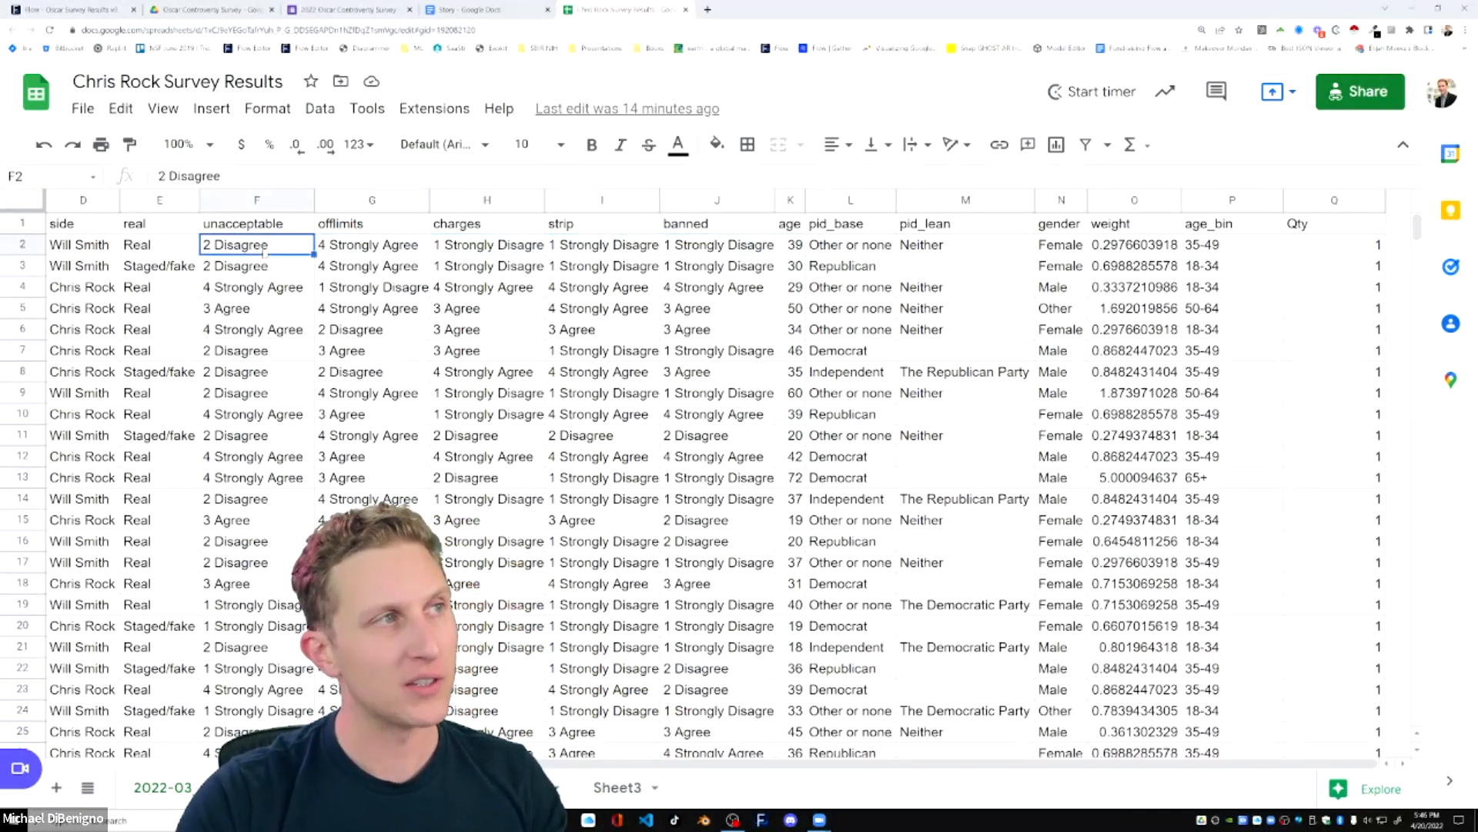
pyautogui.click(486, 310)
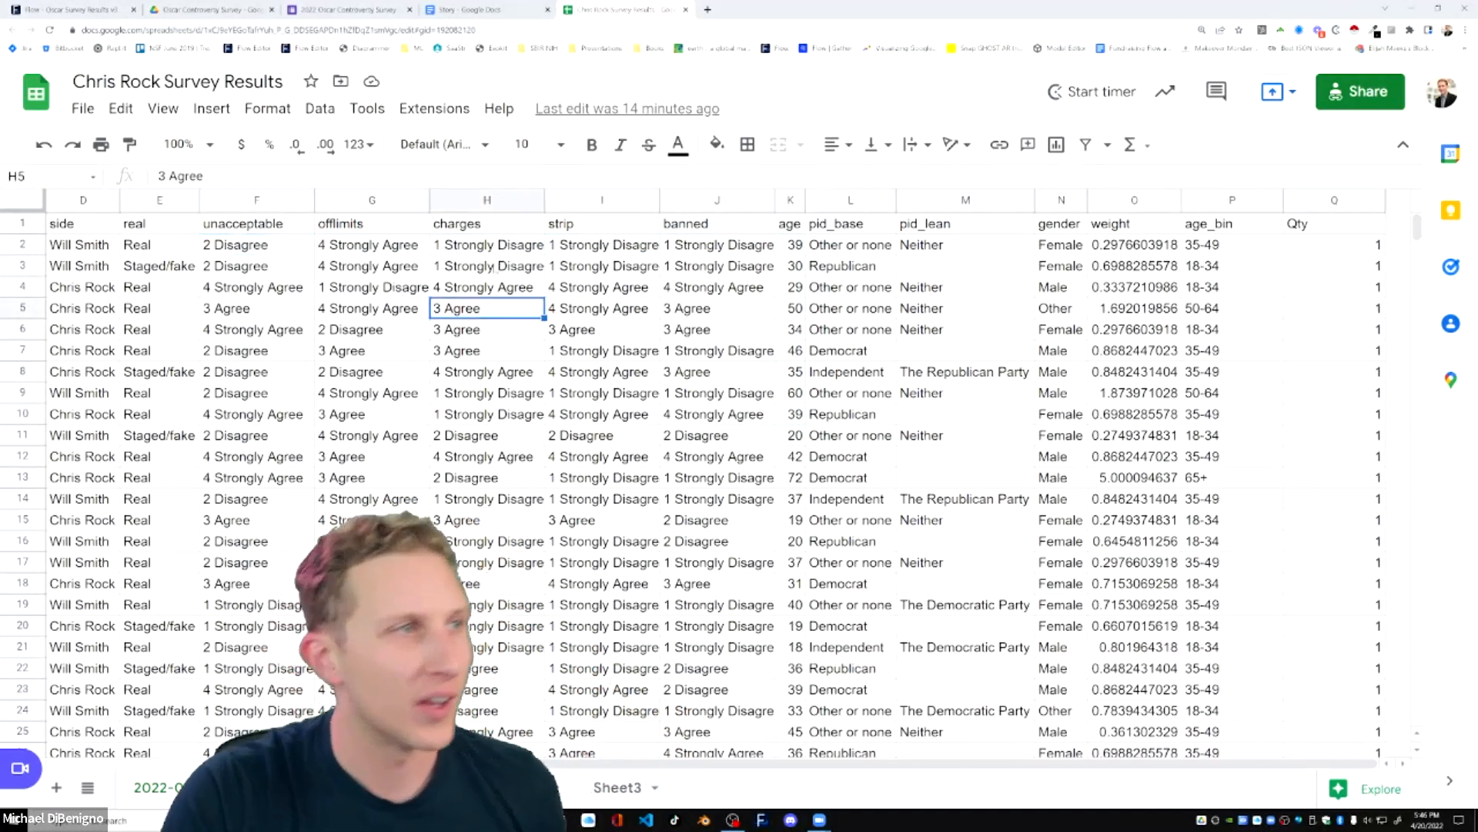
pyautogui.click(392, 394)
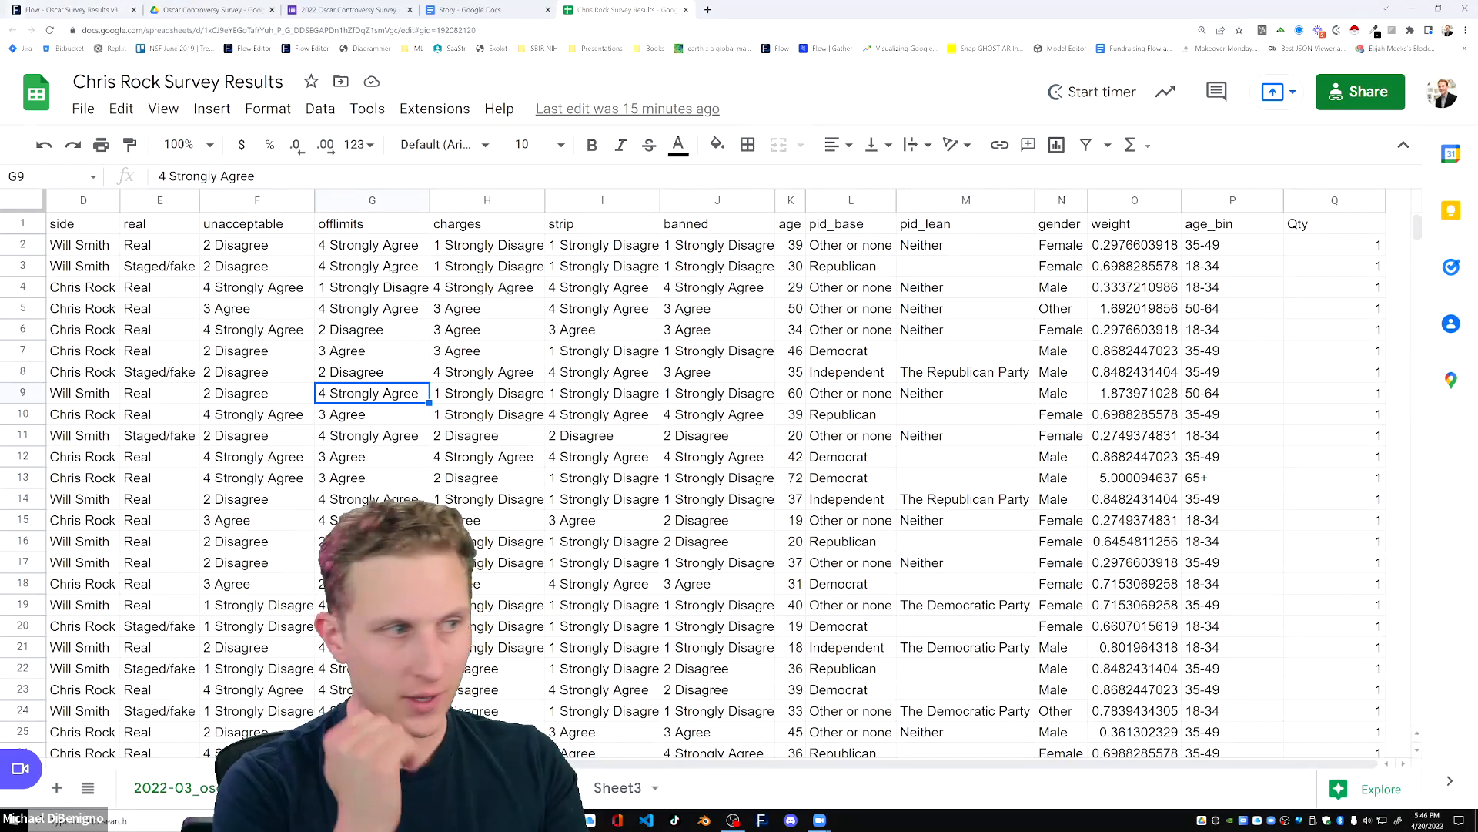
# Check the last row of responses in the side column and return to its header in D1.
pyautogui.click(79, 374)
pyautogui.hotkey('ctrl', 'Down')
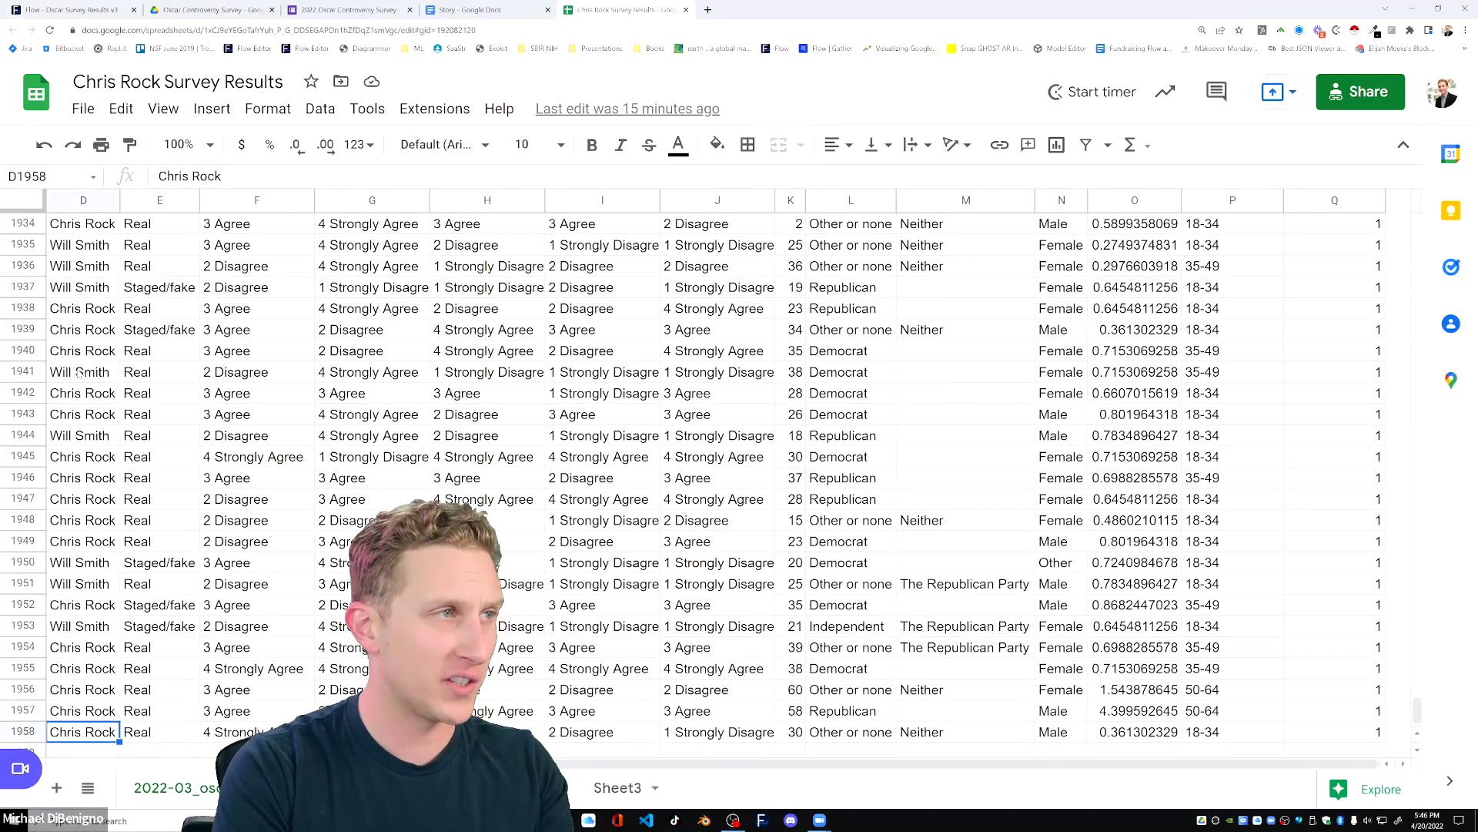
pyautogui.hotkey('ctrl', 'Up')
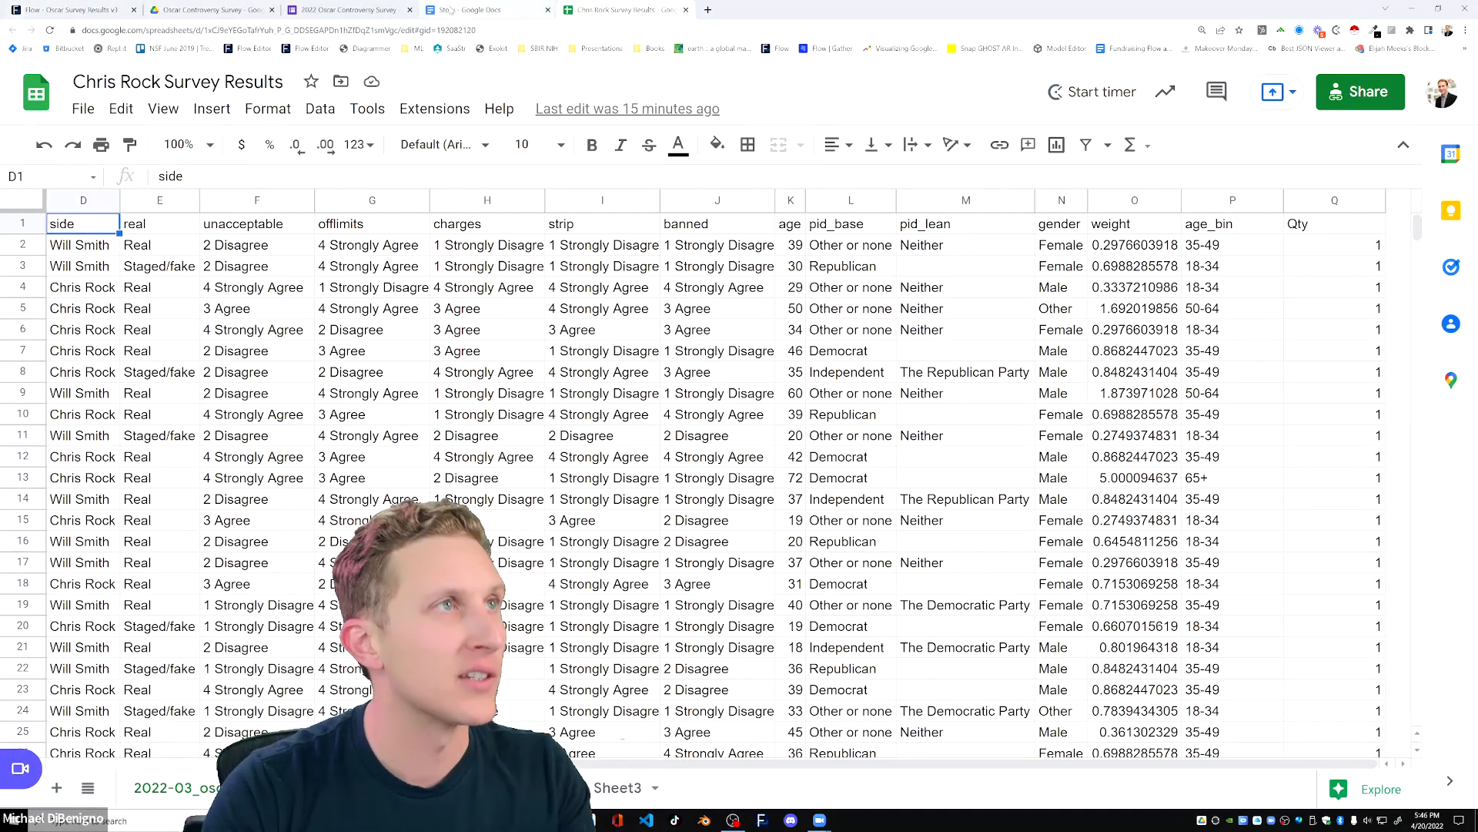
# Preview the Verasight - Chris Rock Survey Results - Updated.csv and Verasight vs Blue Rose.csv files in the Oscar Controversy Survey Drive folder.
pyautogui.click(231, 8)
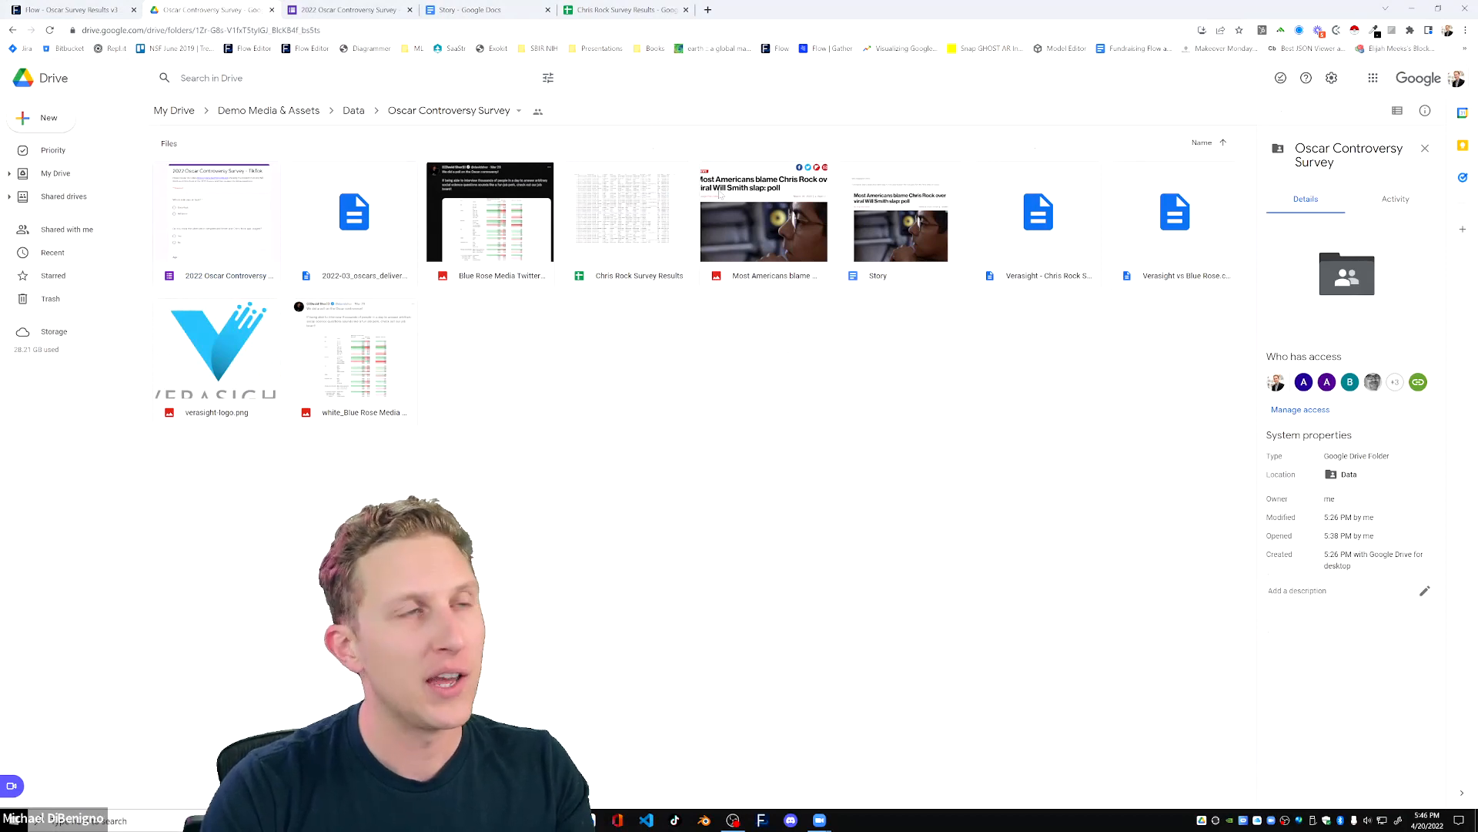
pyautogui.doubleClick(1040, 219)
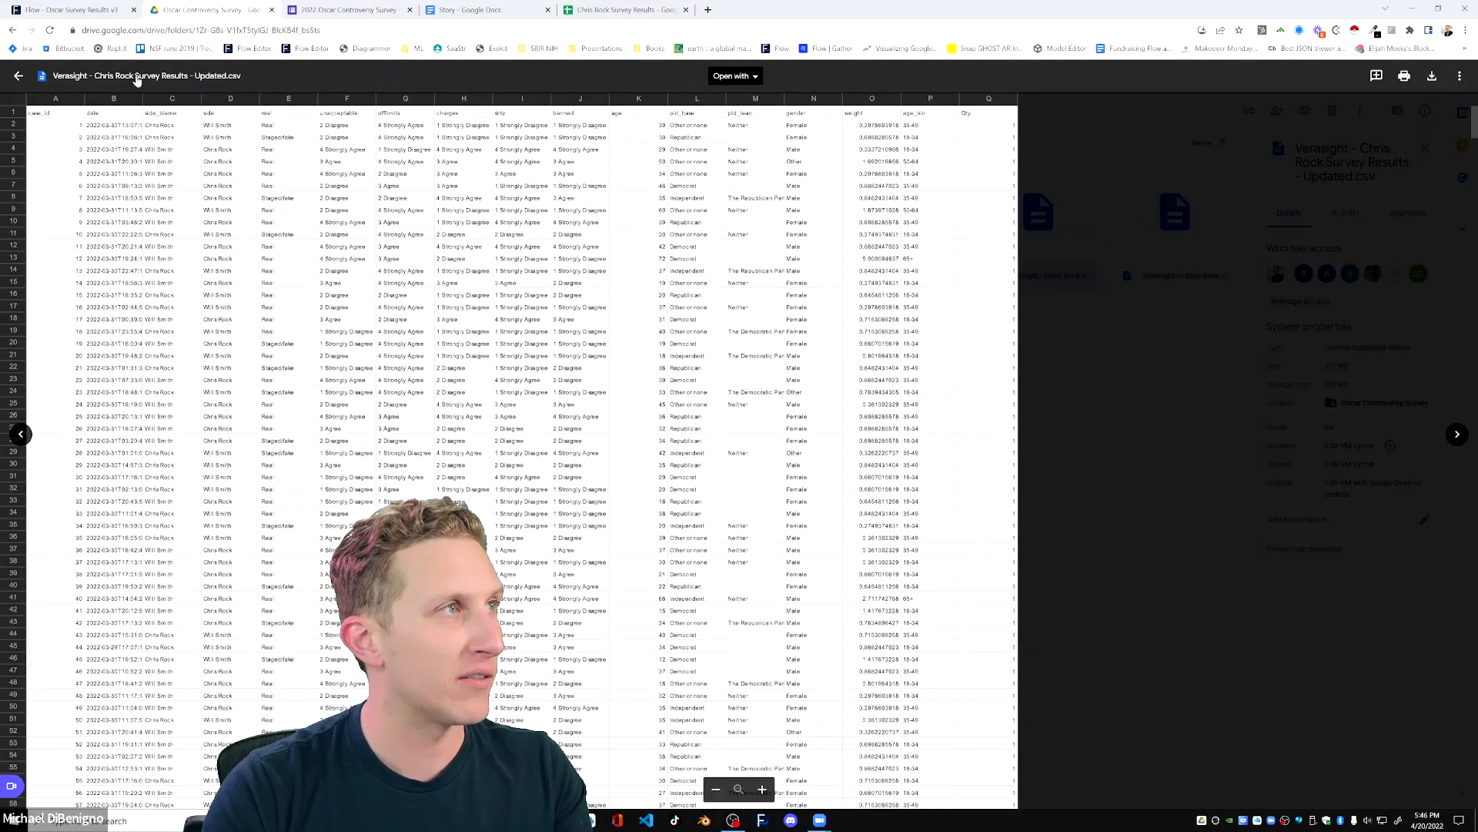
pyautogui.click(18, 76)
pyautogui.doubleClick(1137, 264)
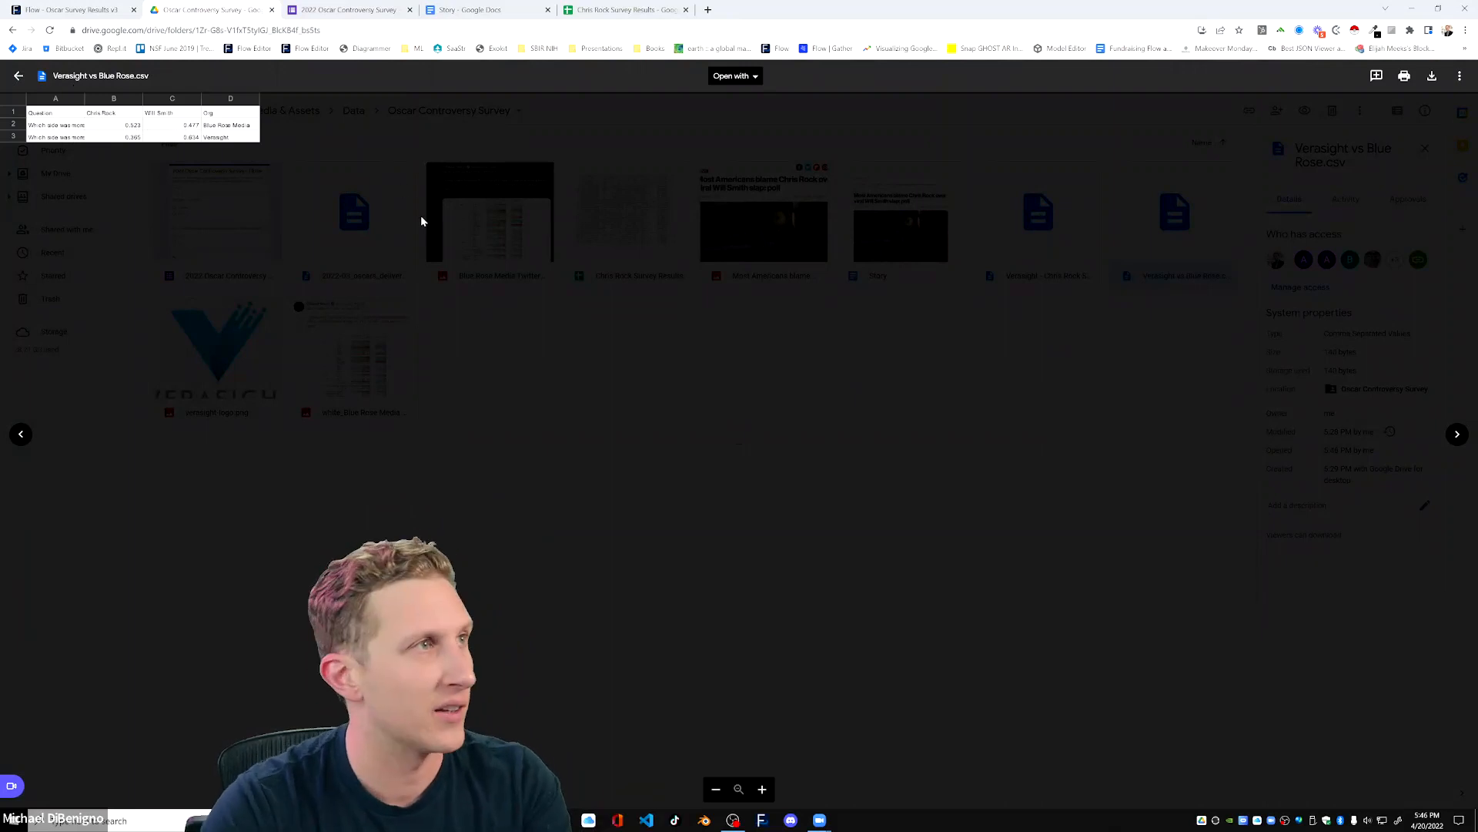
pyautogui.click(18, 75)
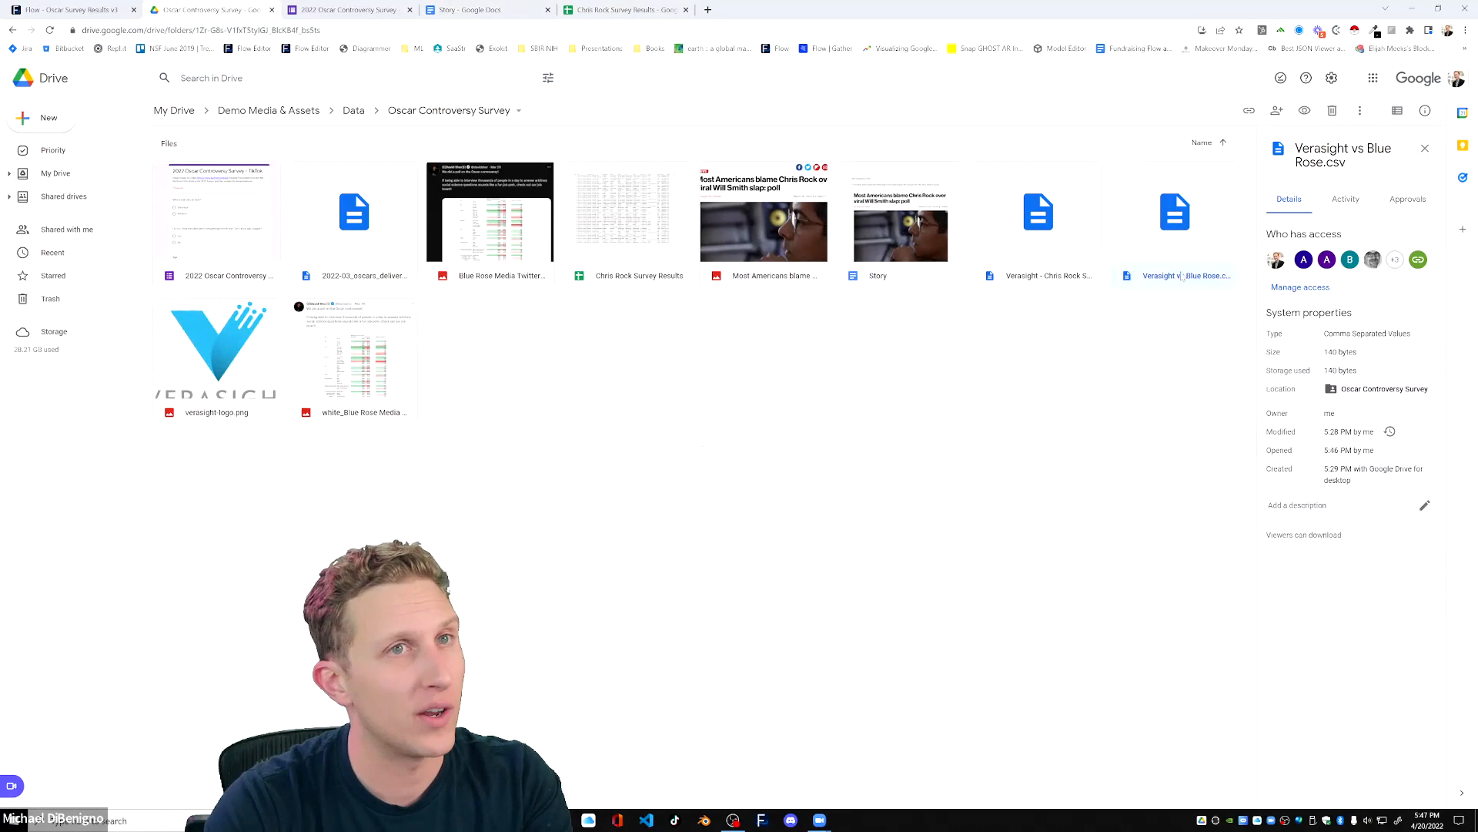
pyautogui.rightClick(1203, 256)
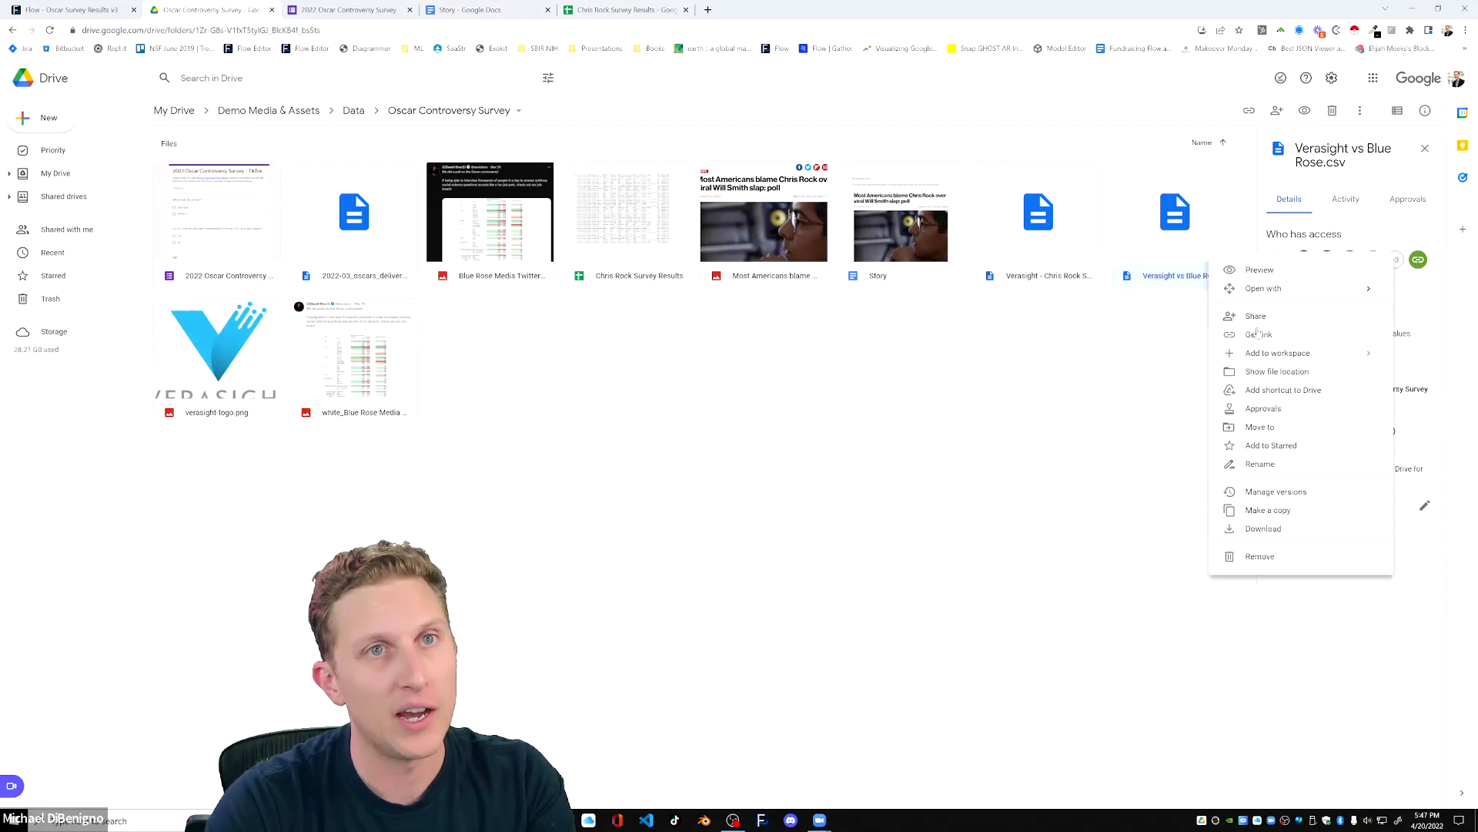
pyautogui.click(1102, 512)
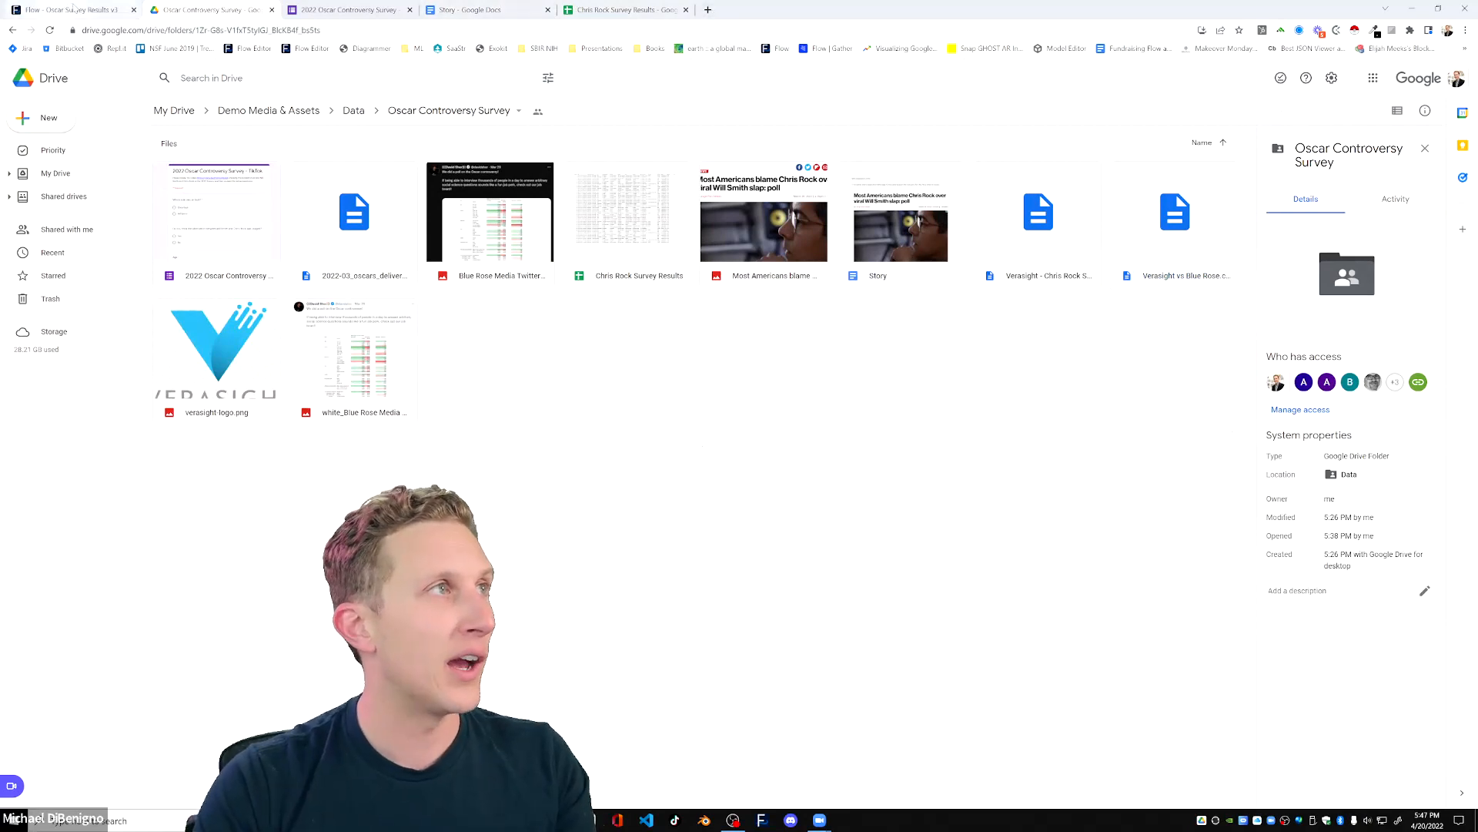
# Switch to Flow Immersive, create a new flow in full screen and open the data source selection for its first swarm.
pyautogui.click(75, 9)
pyautogui.click(23, 82)
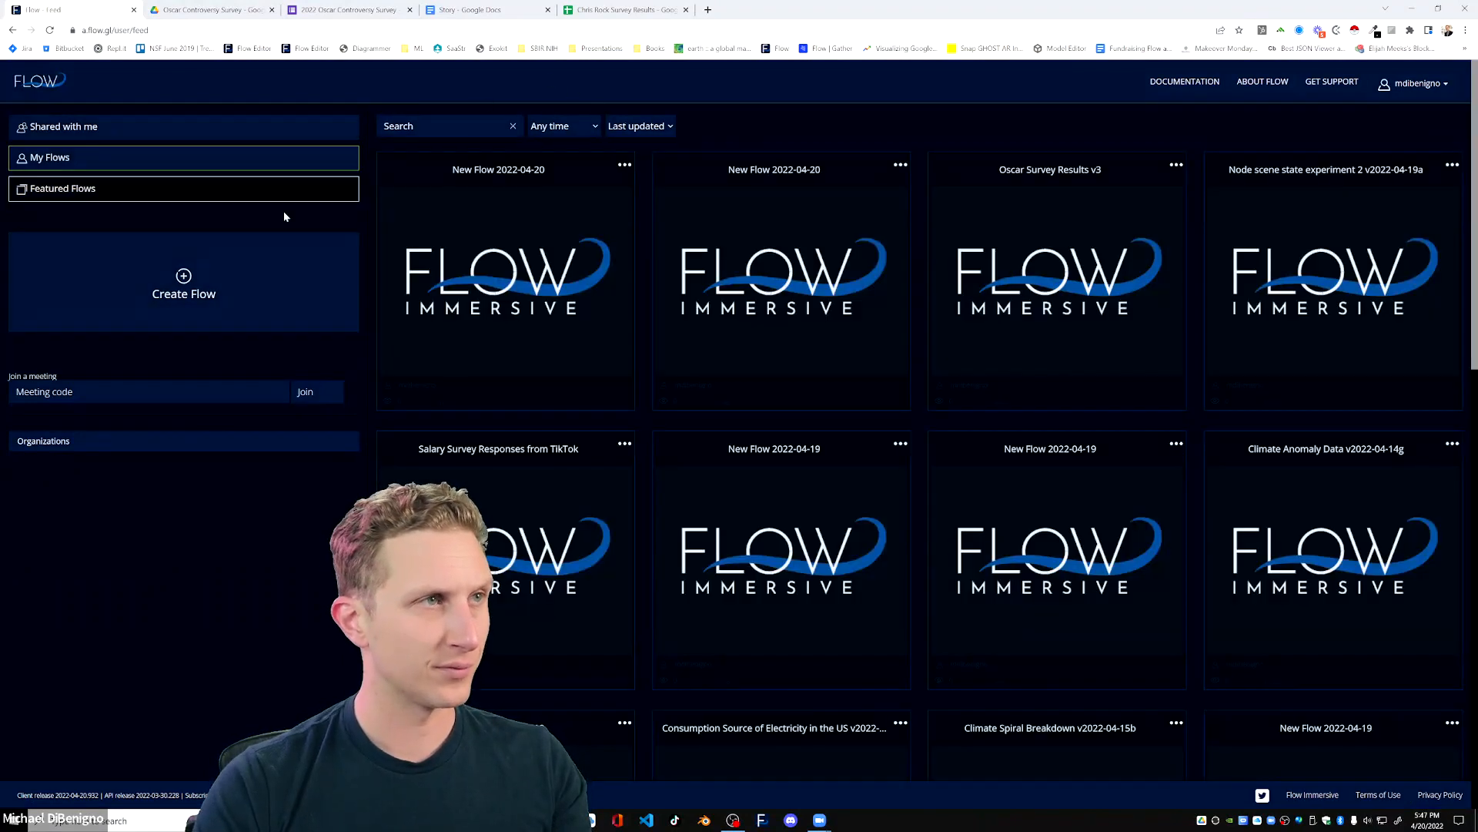
pyautogui.click(234, 305)
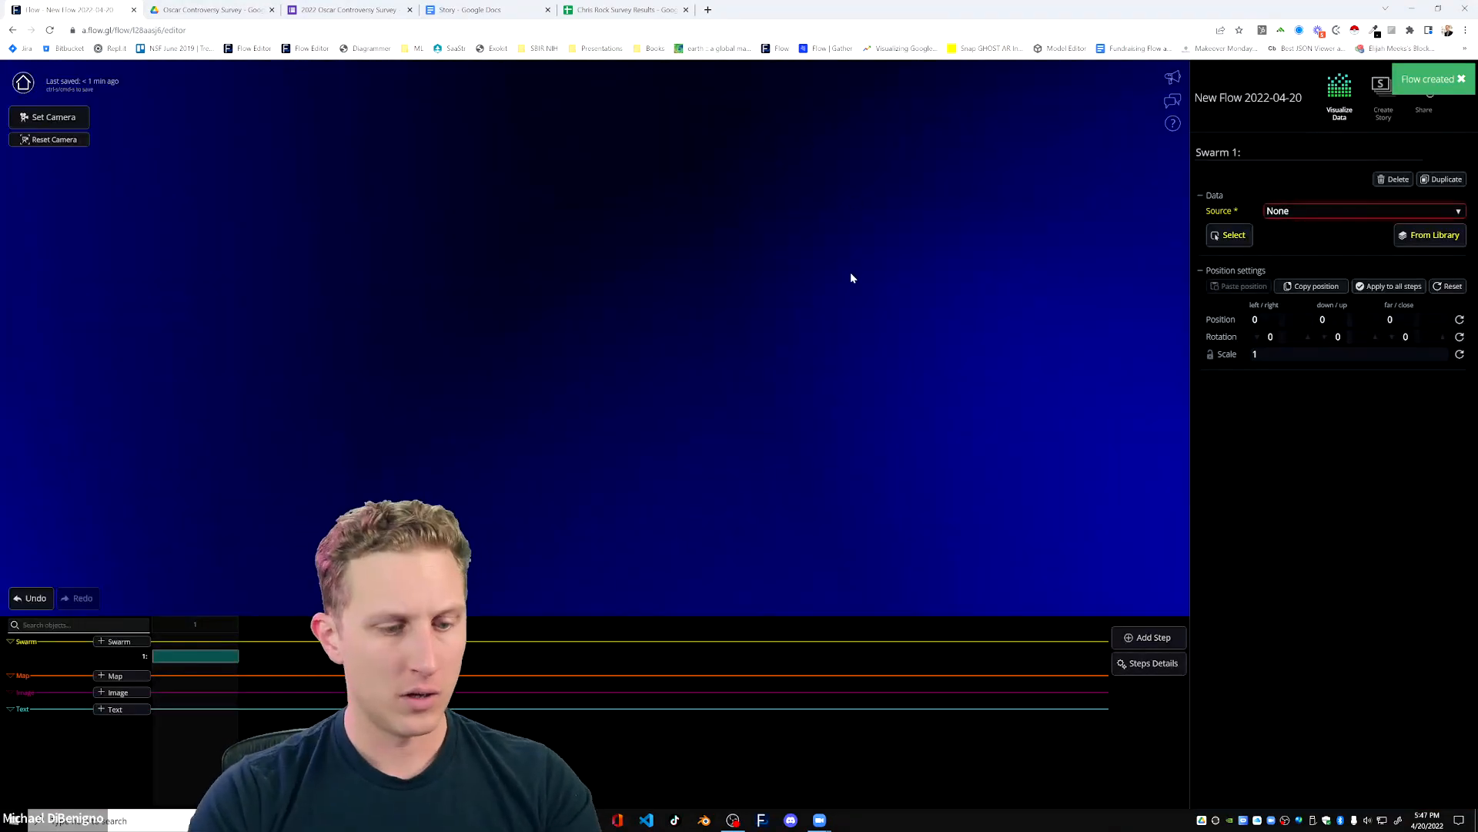
pyautogui.press('F11')
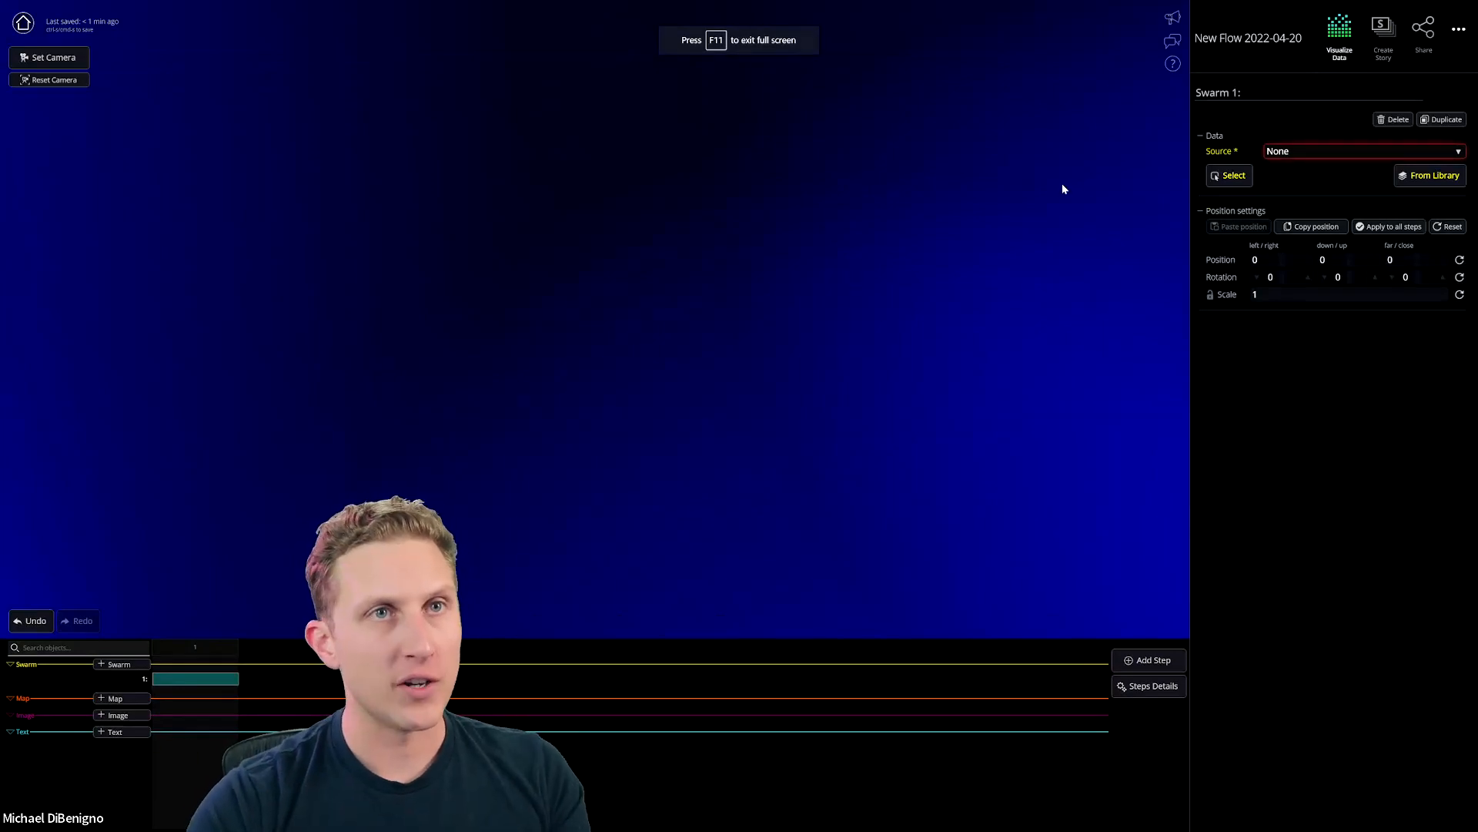
pyautogui.click(1234, 176)
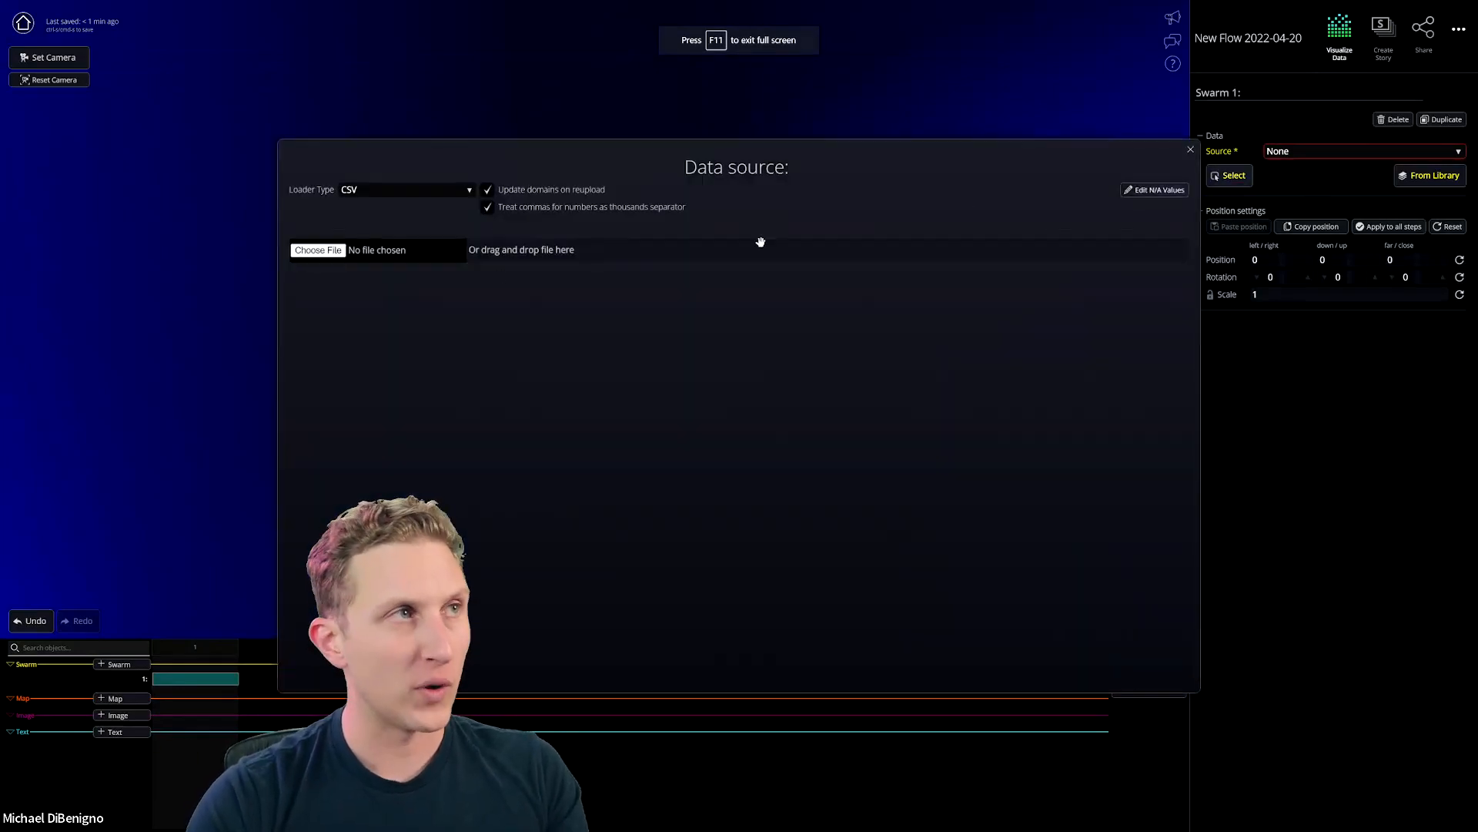
pyautogui.click(328, 249)
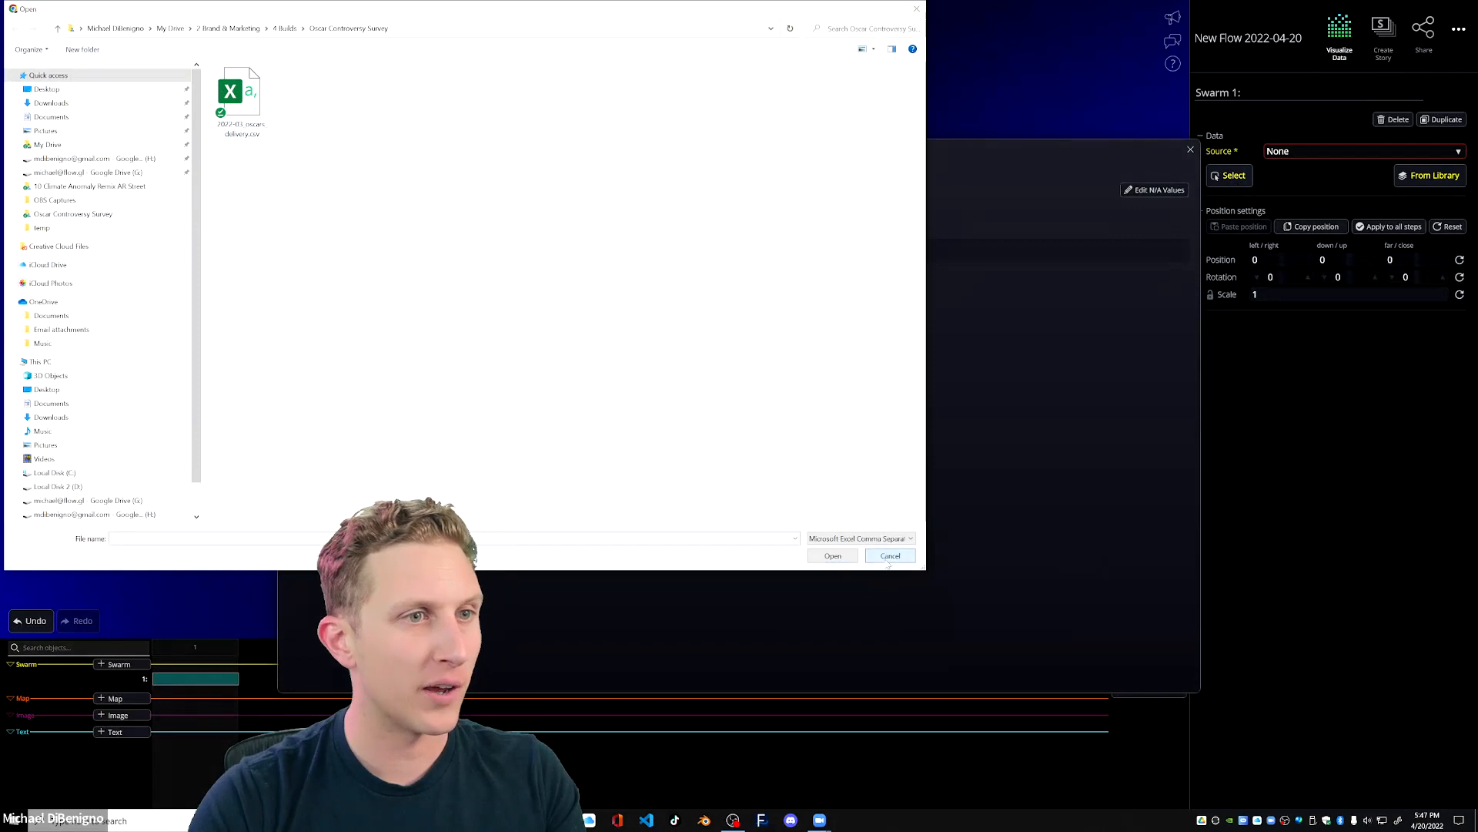
pyautogui.press('Escape')
pyautogui.click(385, 191)
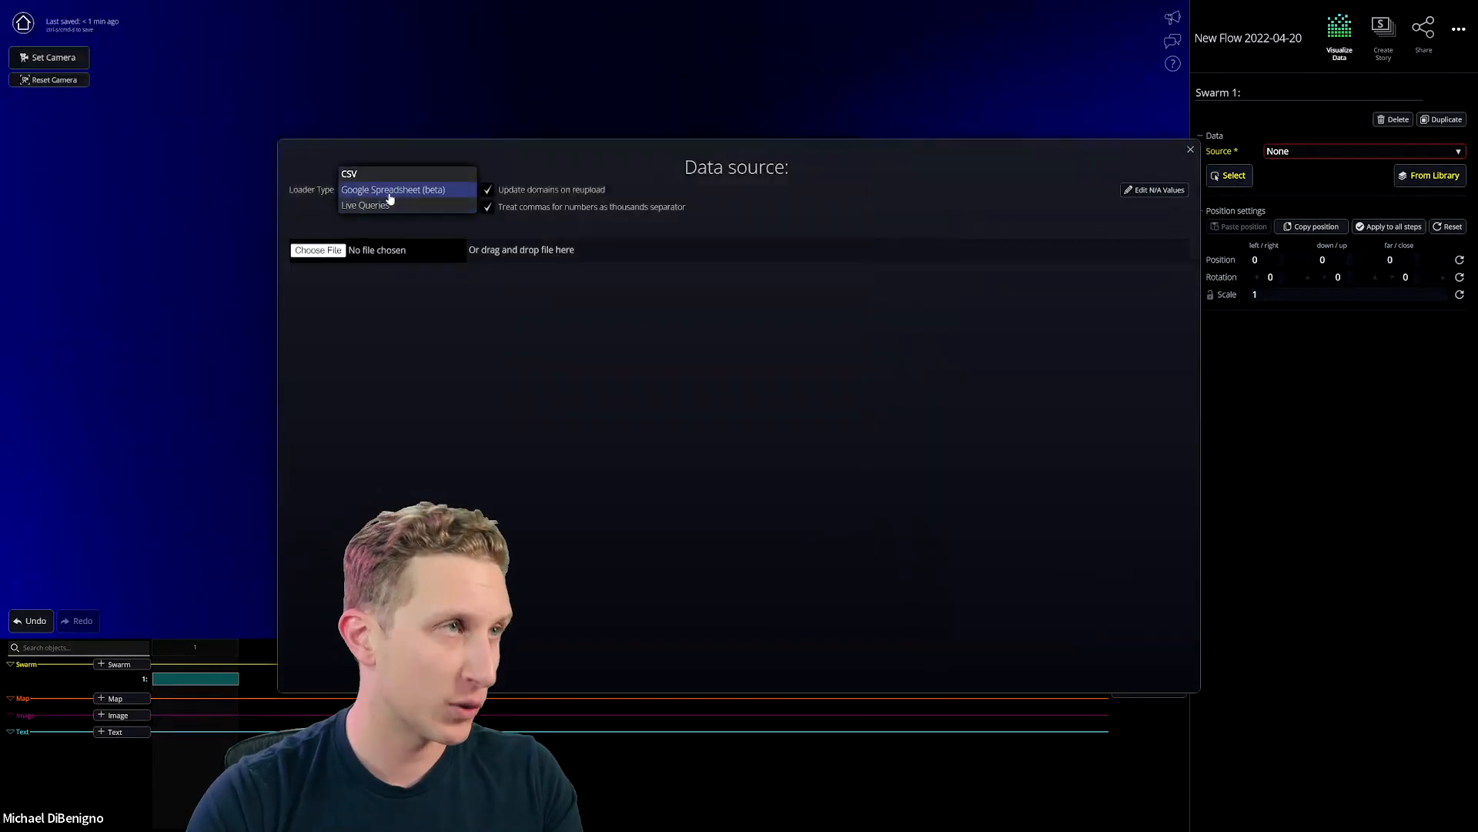
pyautogui.click(429, 194)
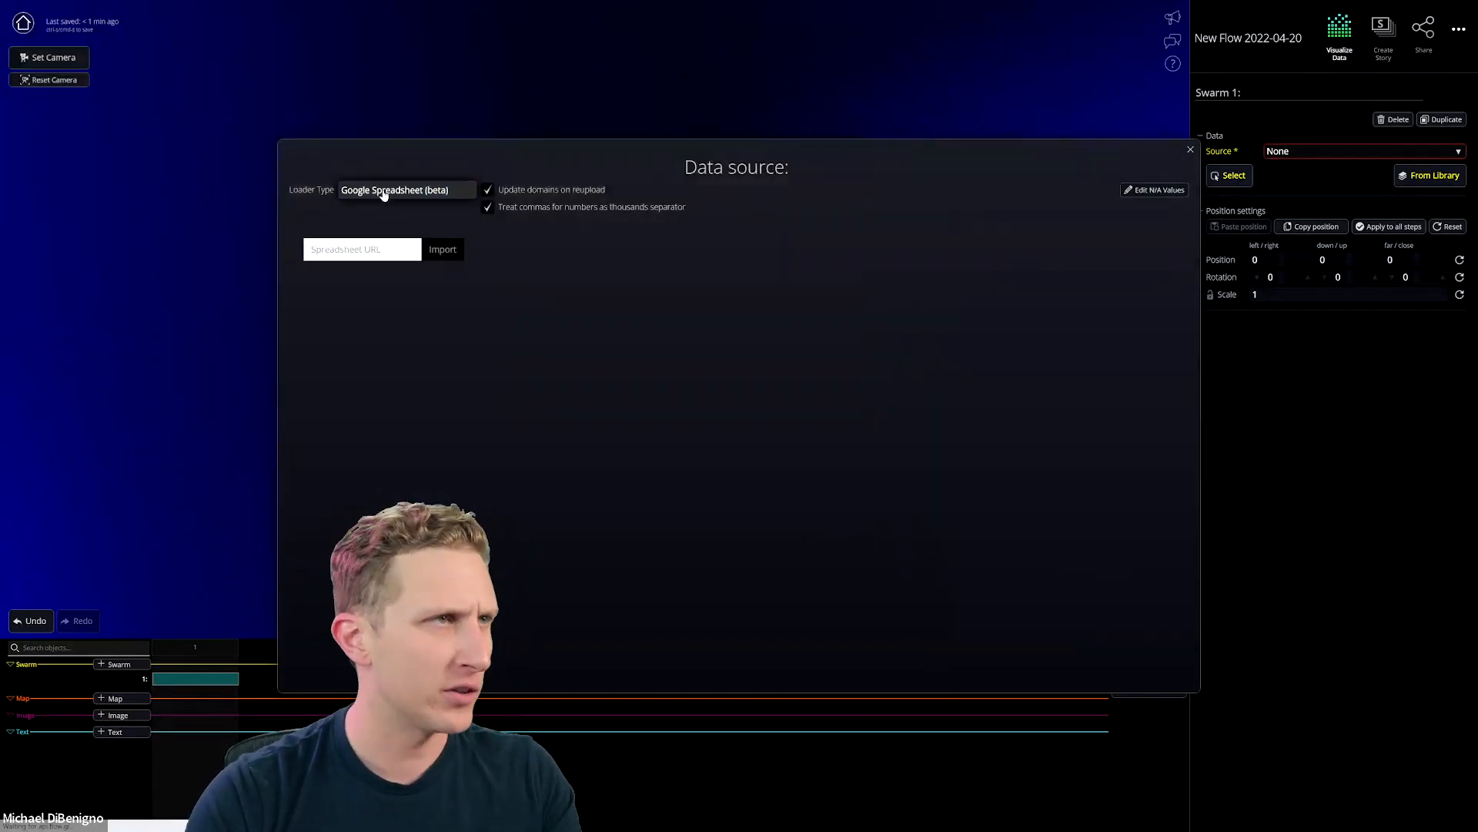
pyautogui.press('F11')
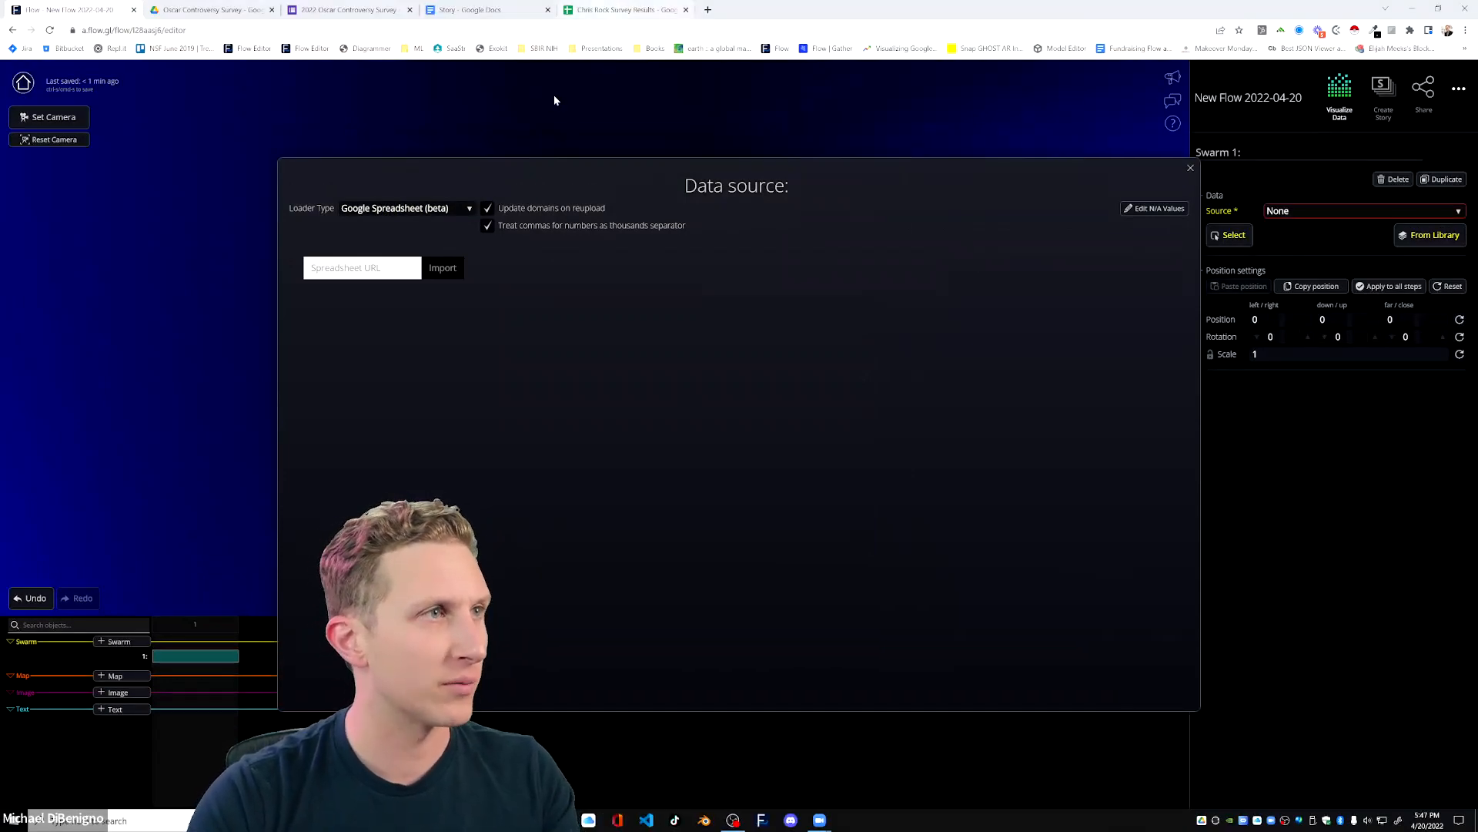
pyautogui.click(431, 208)
pyautogui.click(370, 190)
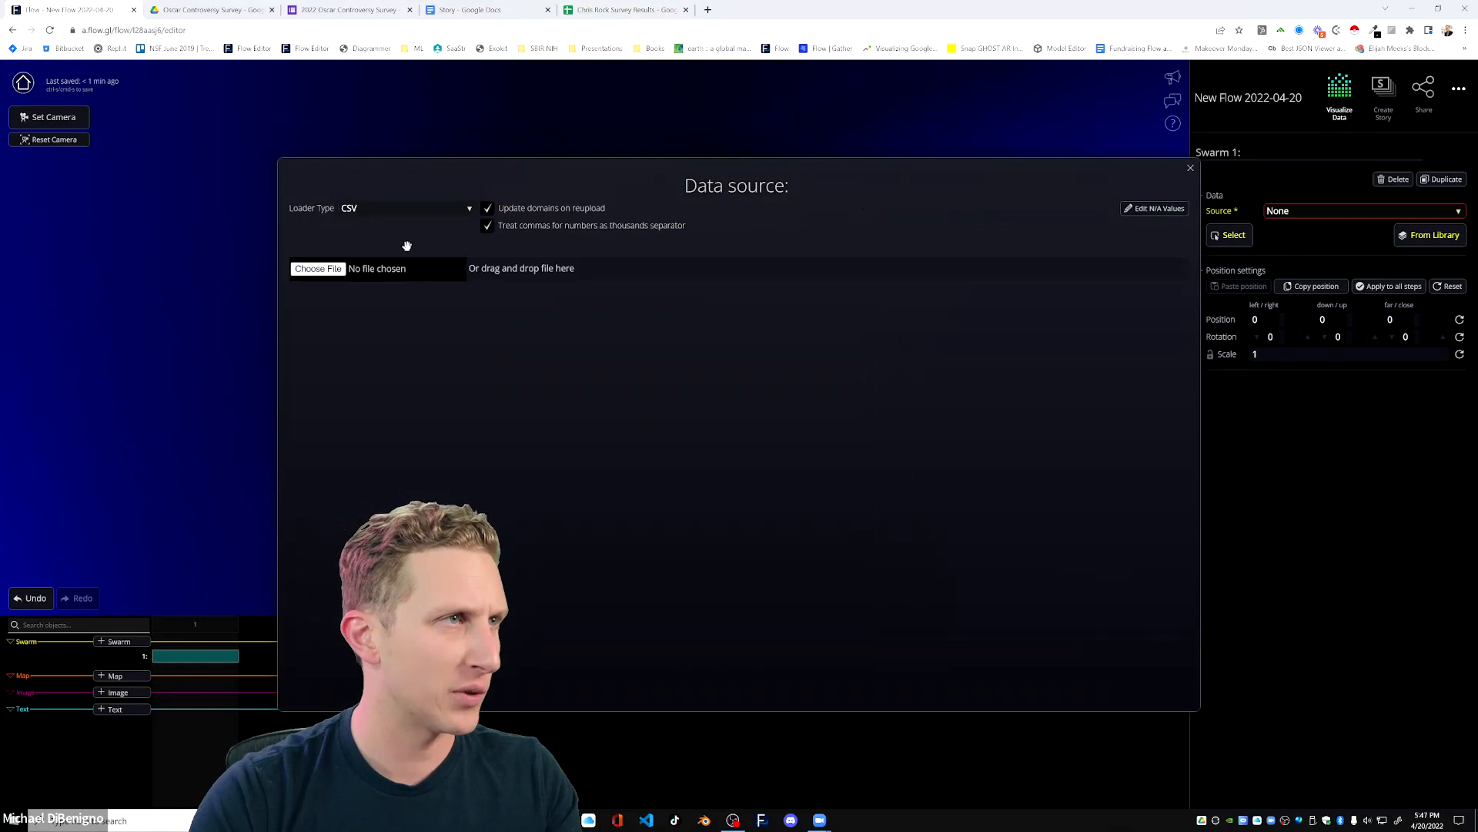
# Browse for a CSV file in the Google Drive folder Demo Media & Assets > Data > Oscar Controversy Survey.
pyautogui.click(386, 274)
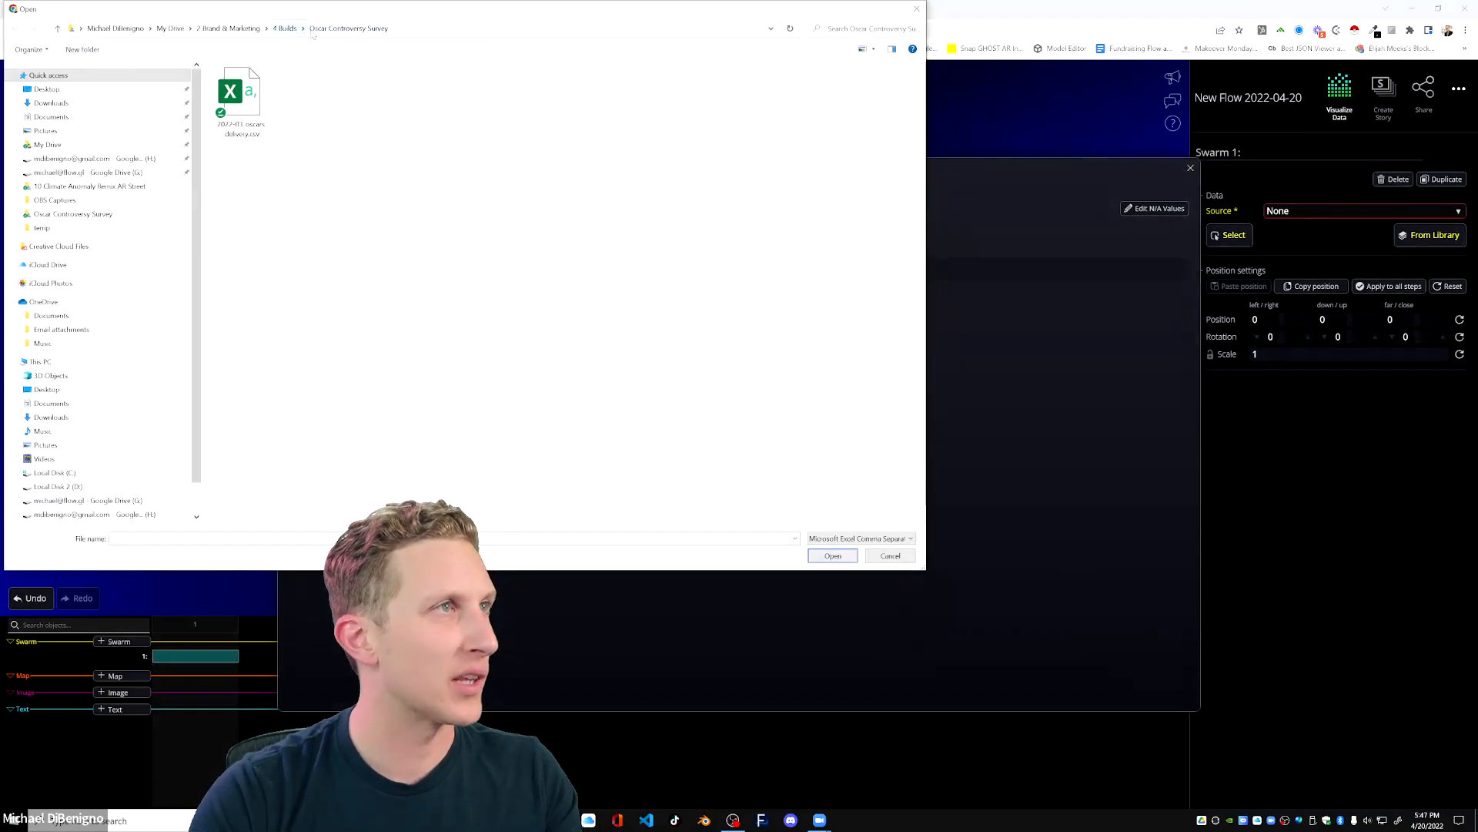
pyautogui.click(82, 215)
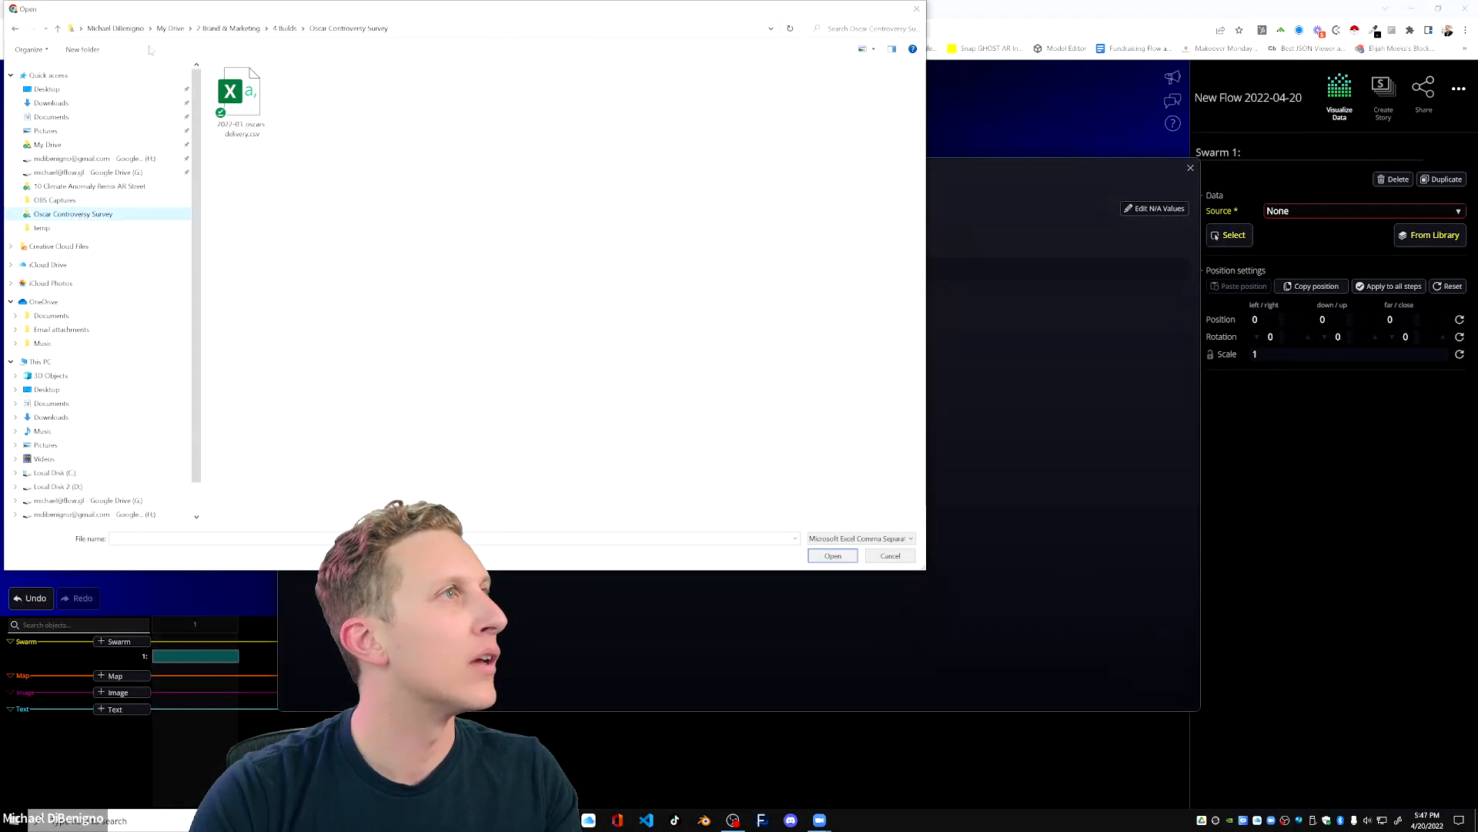
pyautogui.click(68, 173)
pyautogui.doubleClick(236, 123)
pyautogui.doubleClick(244, 222)
pyautogui.doubleClick(237, 84)
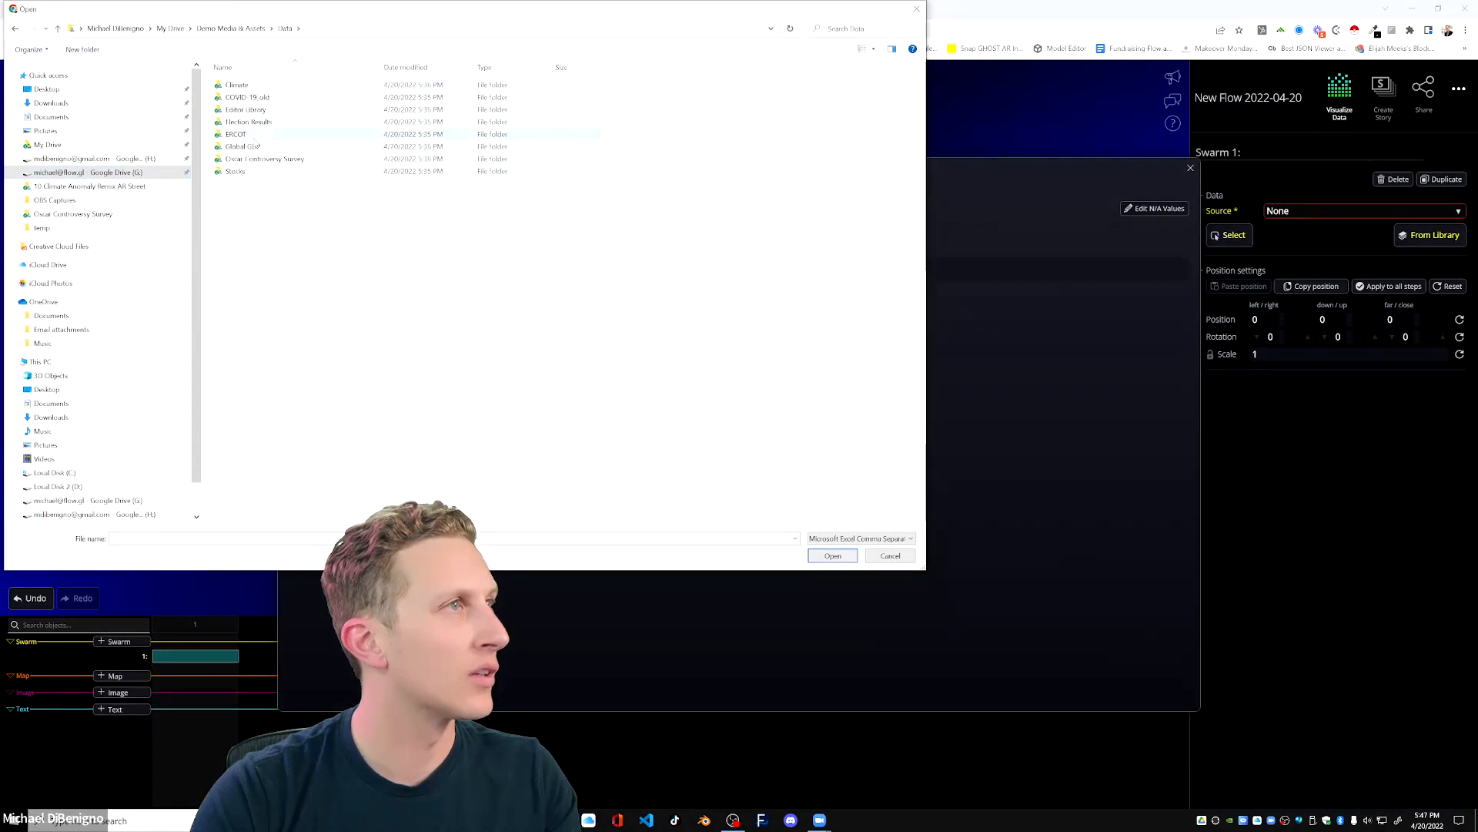
pyautogui.doubleClick(255, 159)
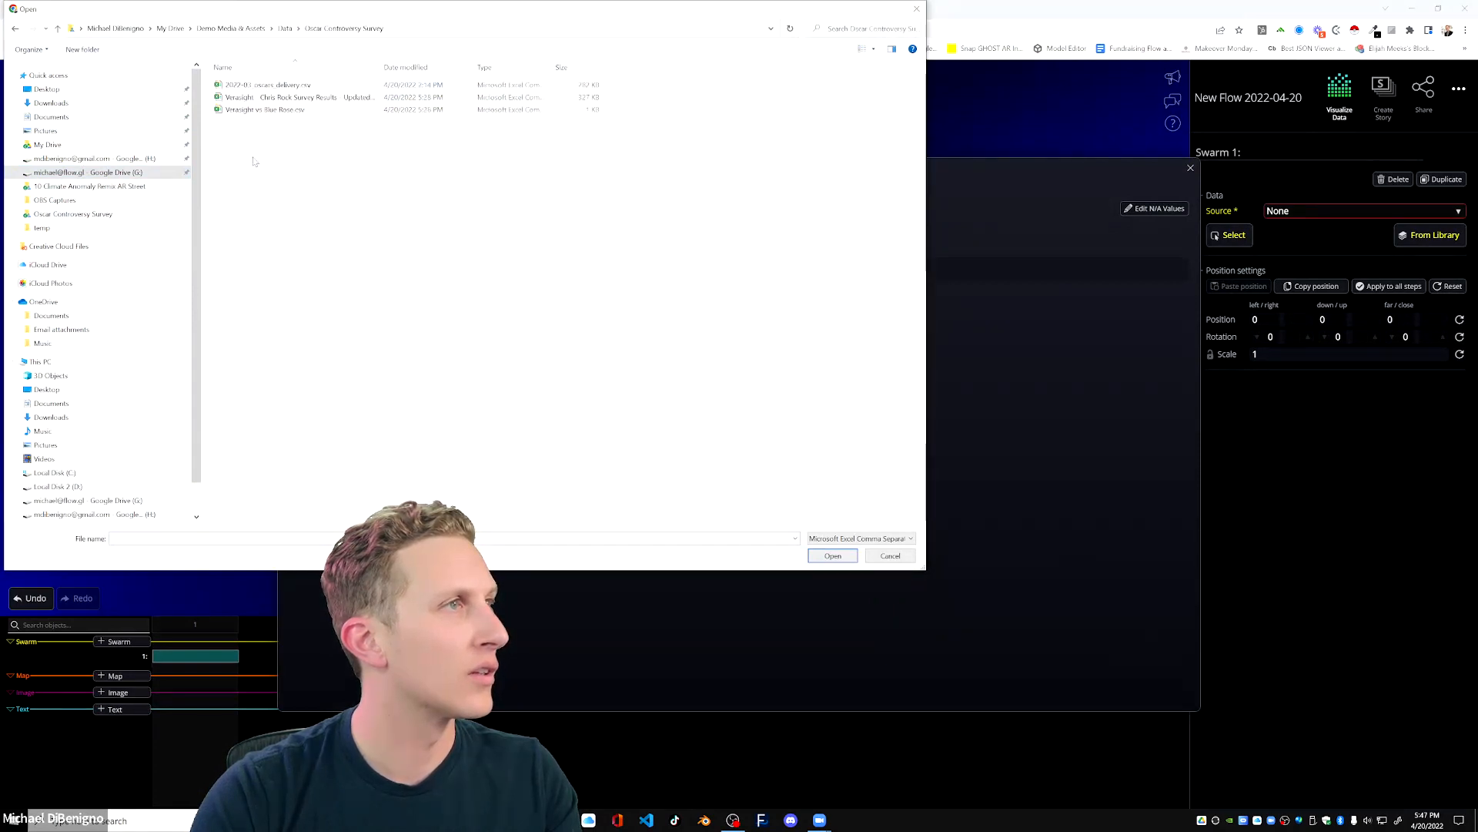
# Load Verasight vs Blue Rose.csv as the swarm's data source, widening the name column to read the file names.
pyautogui.moveTo(383, 66); pyautogui.dragTo(424, 67)
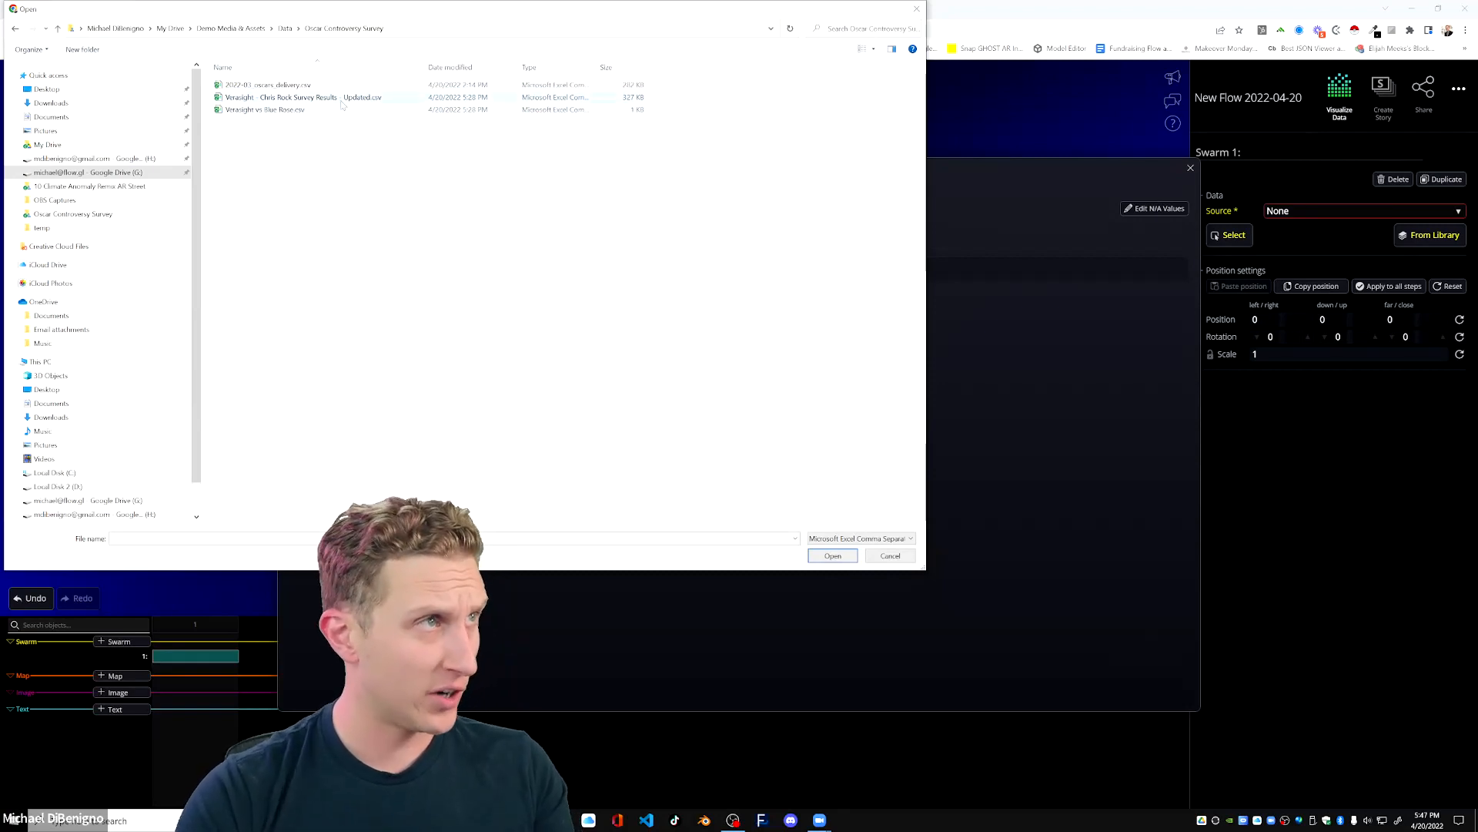
pyautogui.click(285, 110)
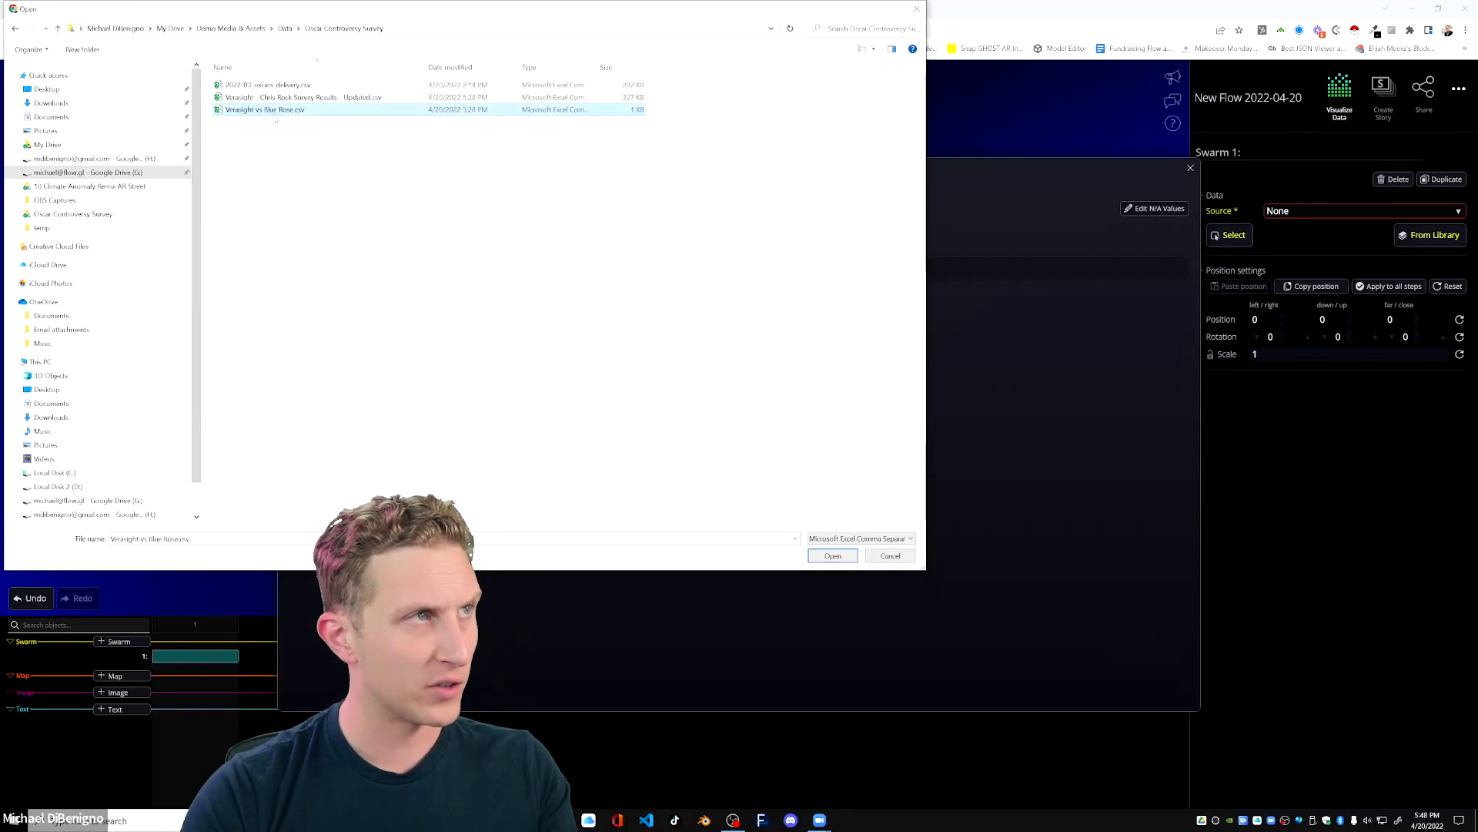
pyautogui.click(833, 555)
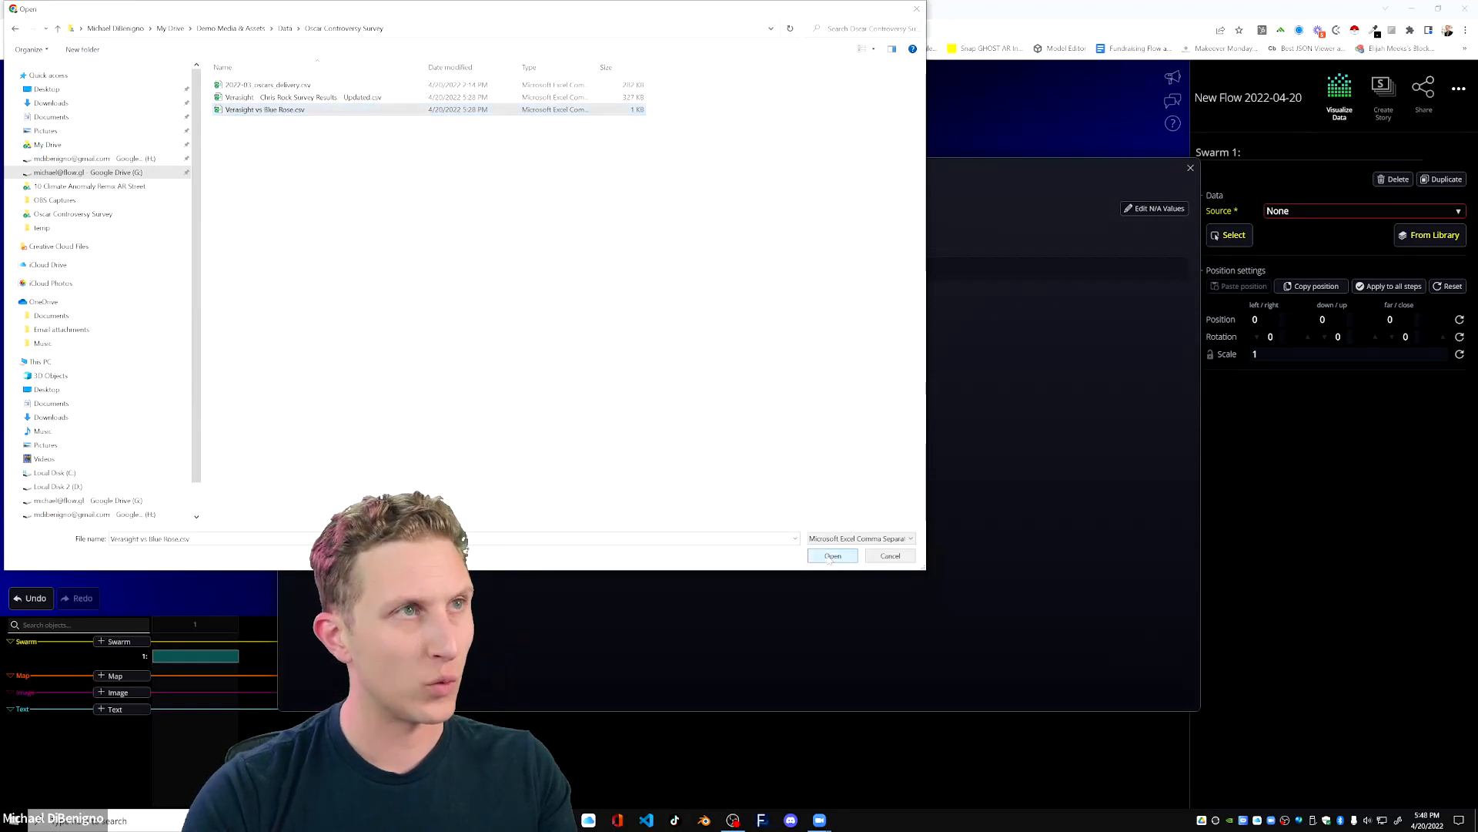
# Restore the browser window to full size and reload the flow editor page to render the swarm's points.
pyautogui.click(1231, 237)
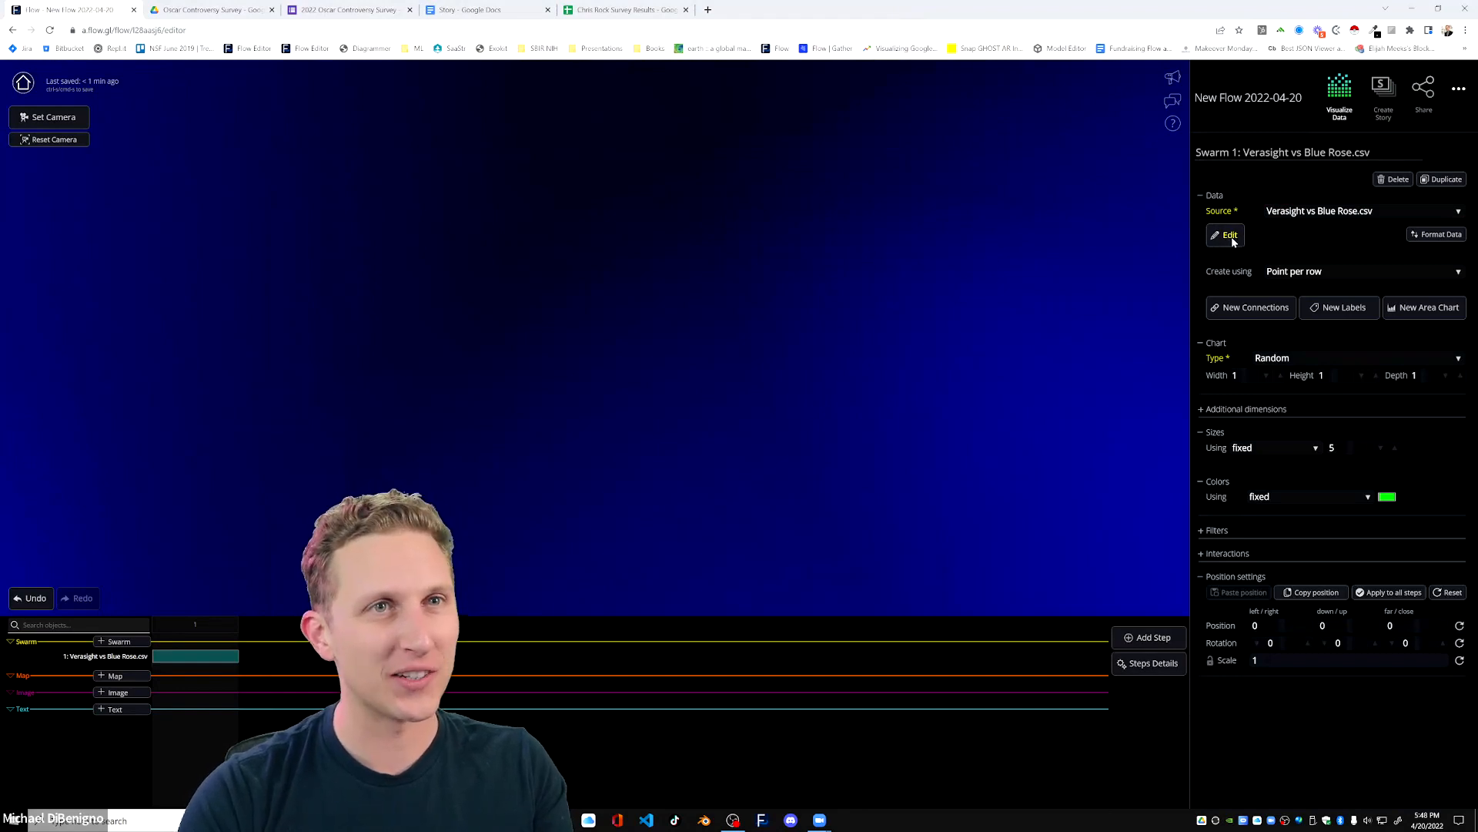
pyautogui.moveTo(1111, 11); pyautogui.dragTo(1077, 17)
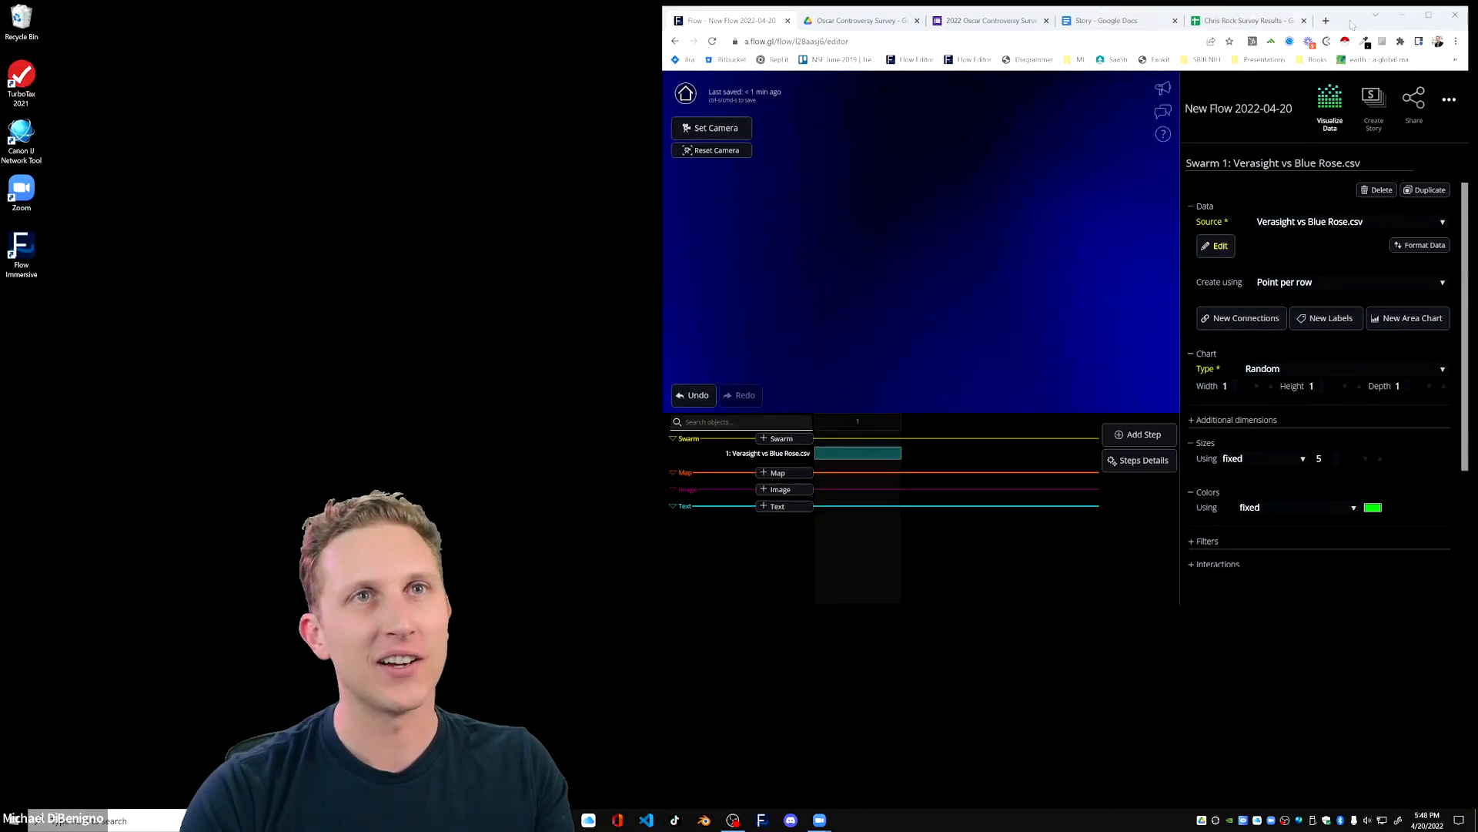
pyautogui.doubleClick(1077, 17)
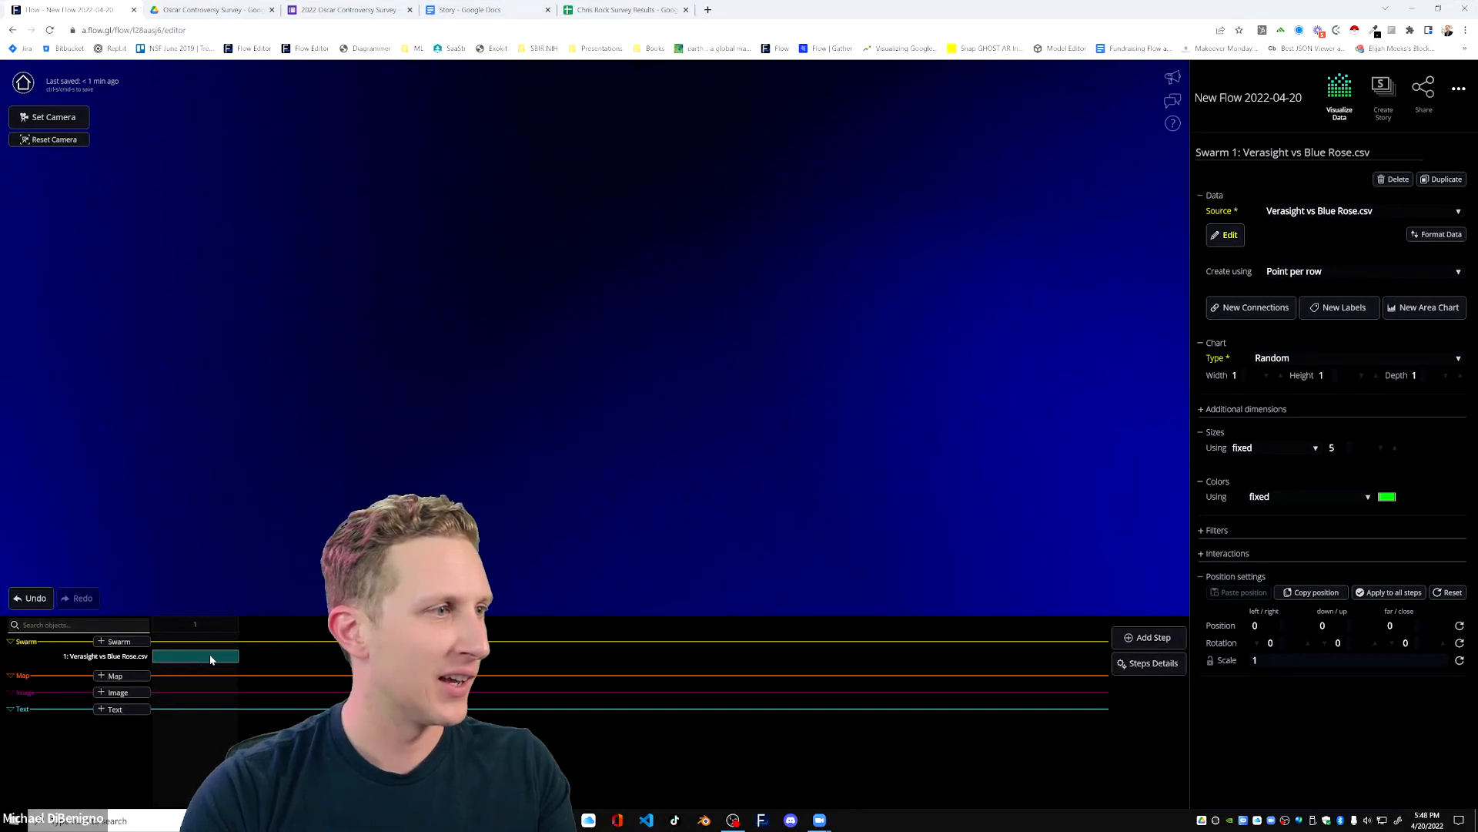
pyautogui.click(49, 30)
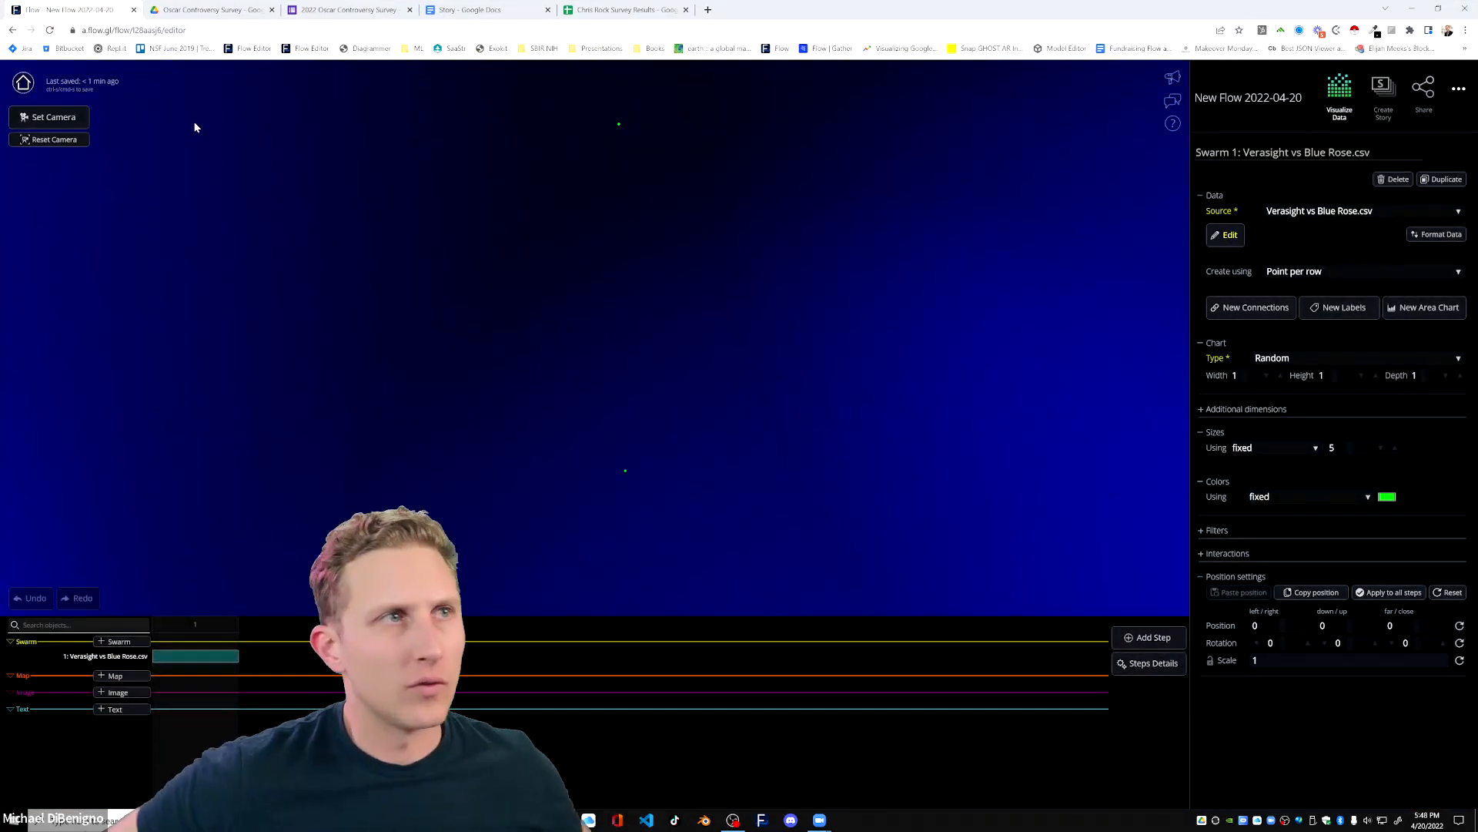
# Review the imported data table and set the swarm to create a point per value from the Chris Rock column.
pyautogui.click(1225, 235)
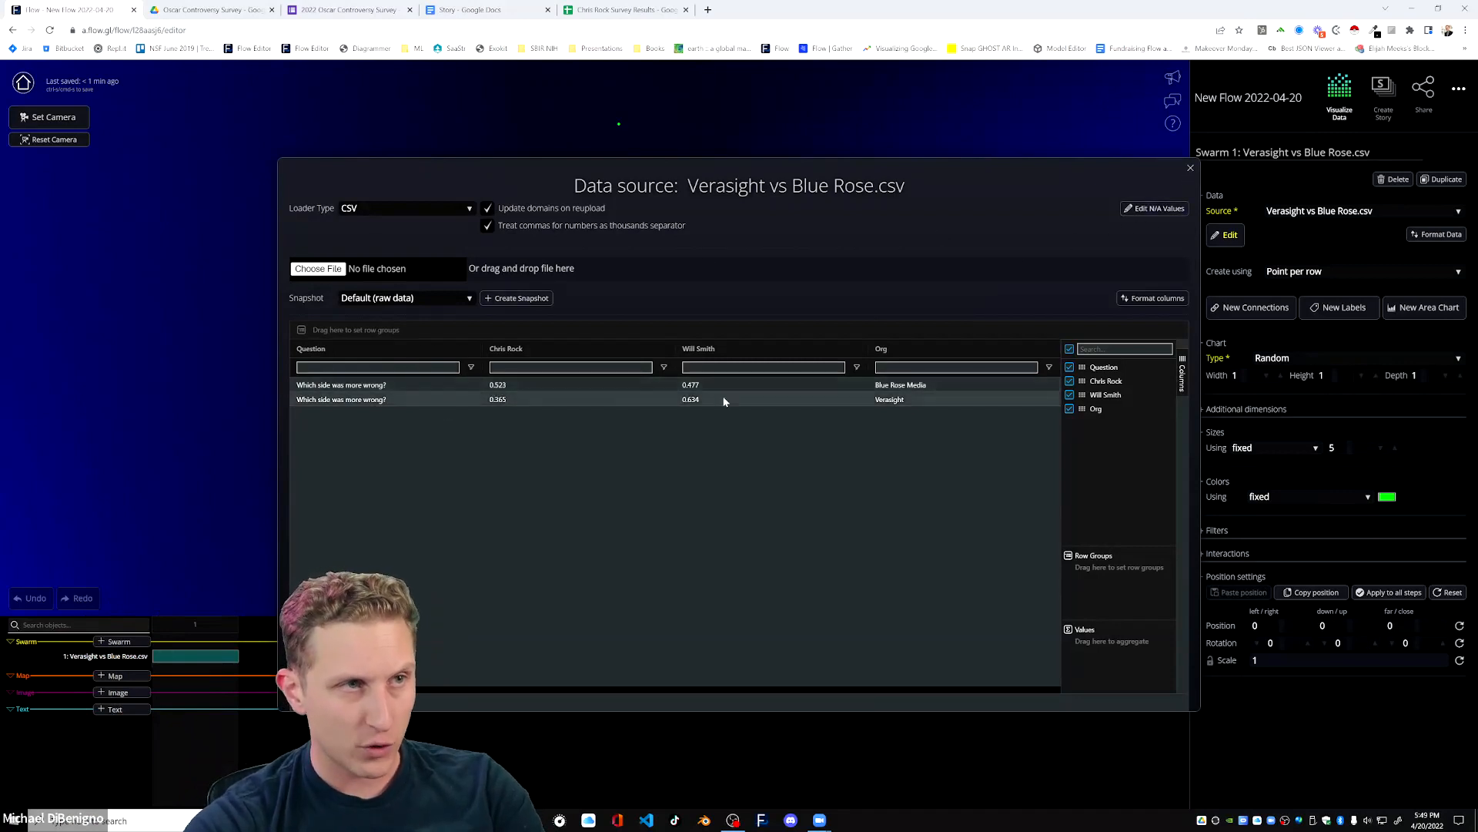
pyautogui.click(1190, 170)
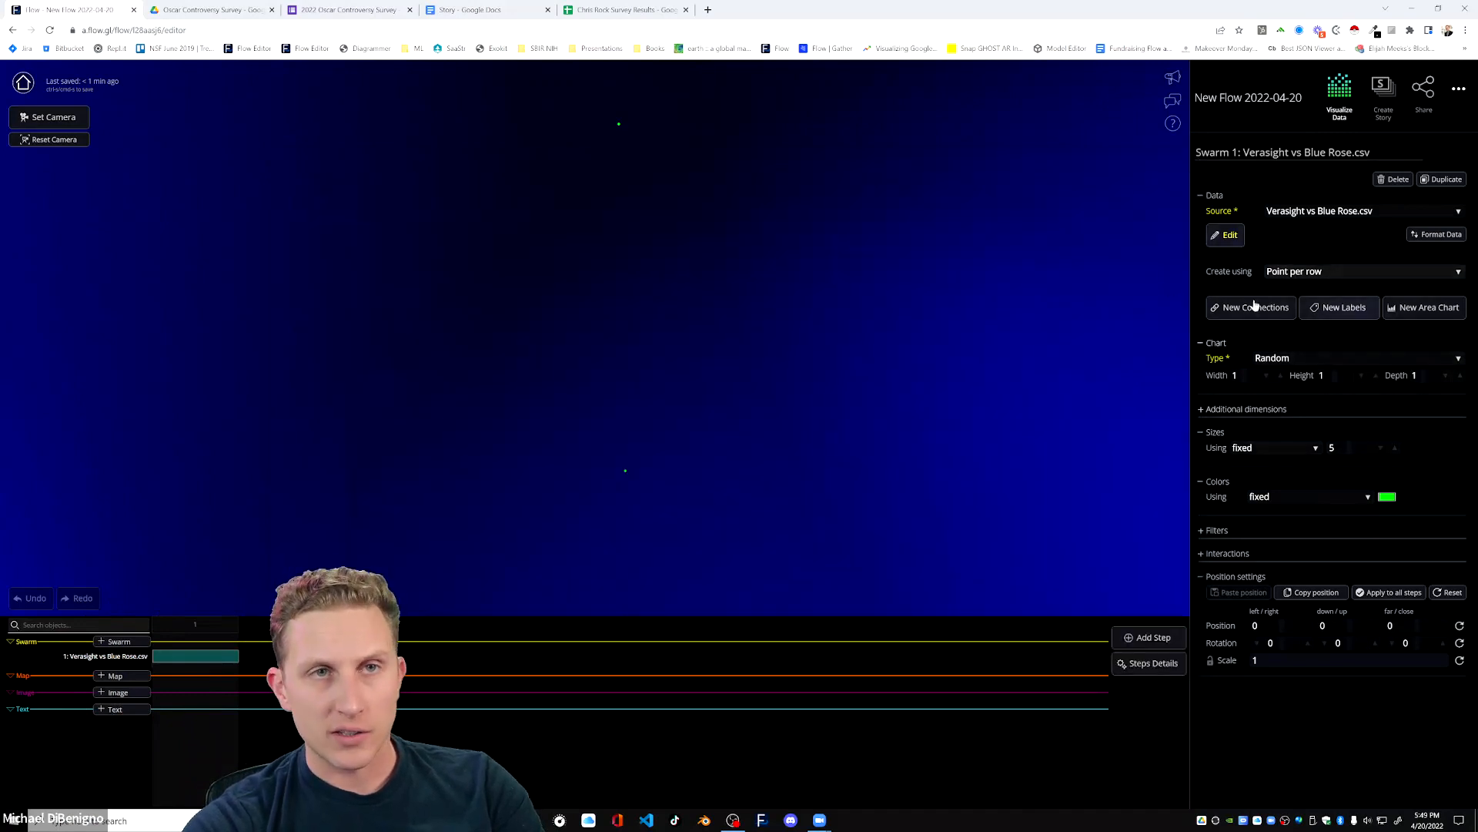
pyautogui.click(1301, 275)
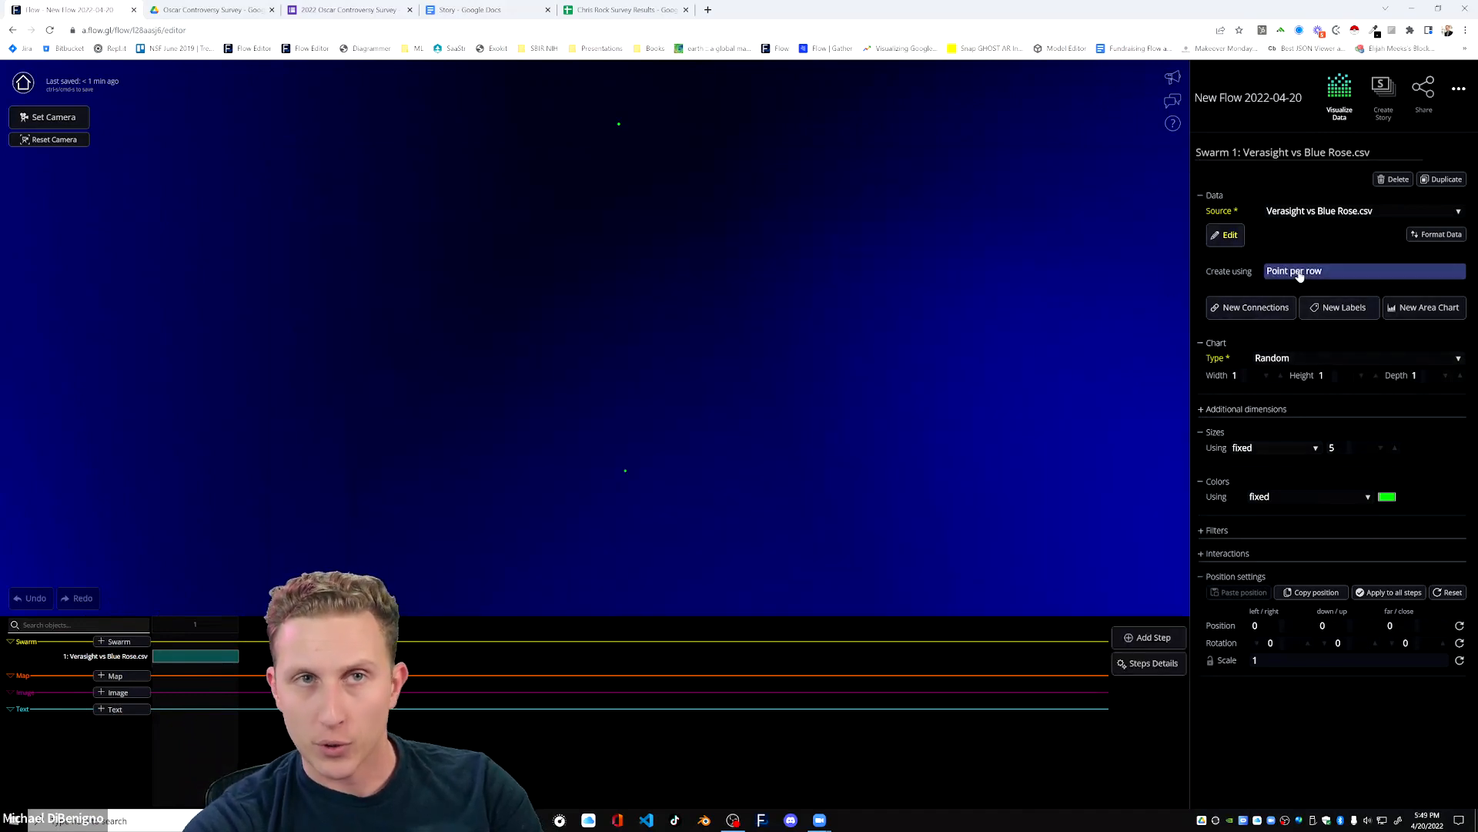
pyautogui.click(1296, 284)
pyautogui.click(1296, 290)
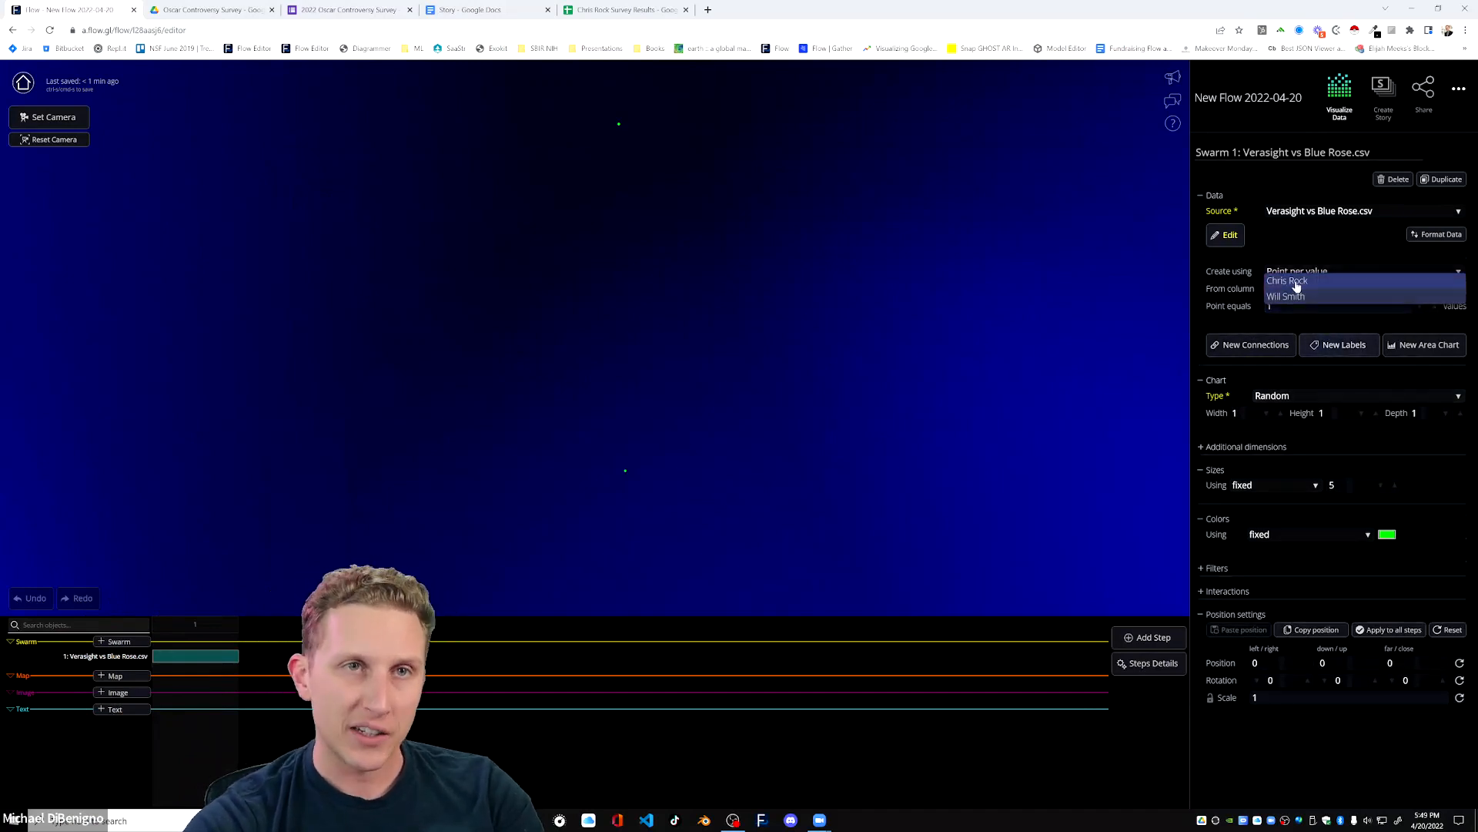
pyautogui.click(1300, 283)
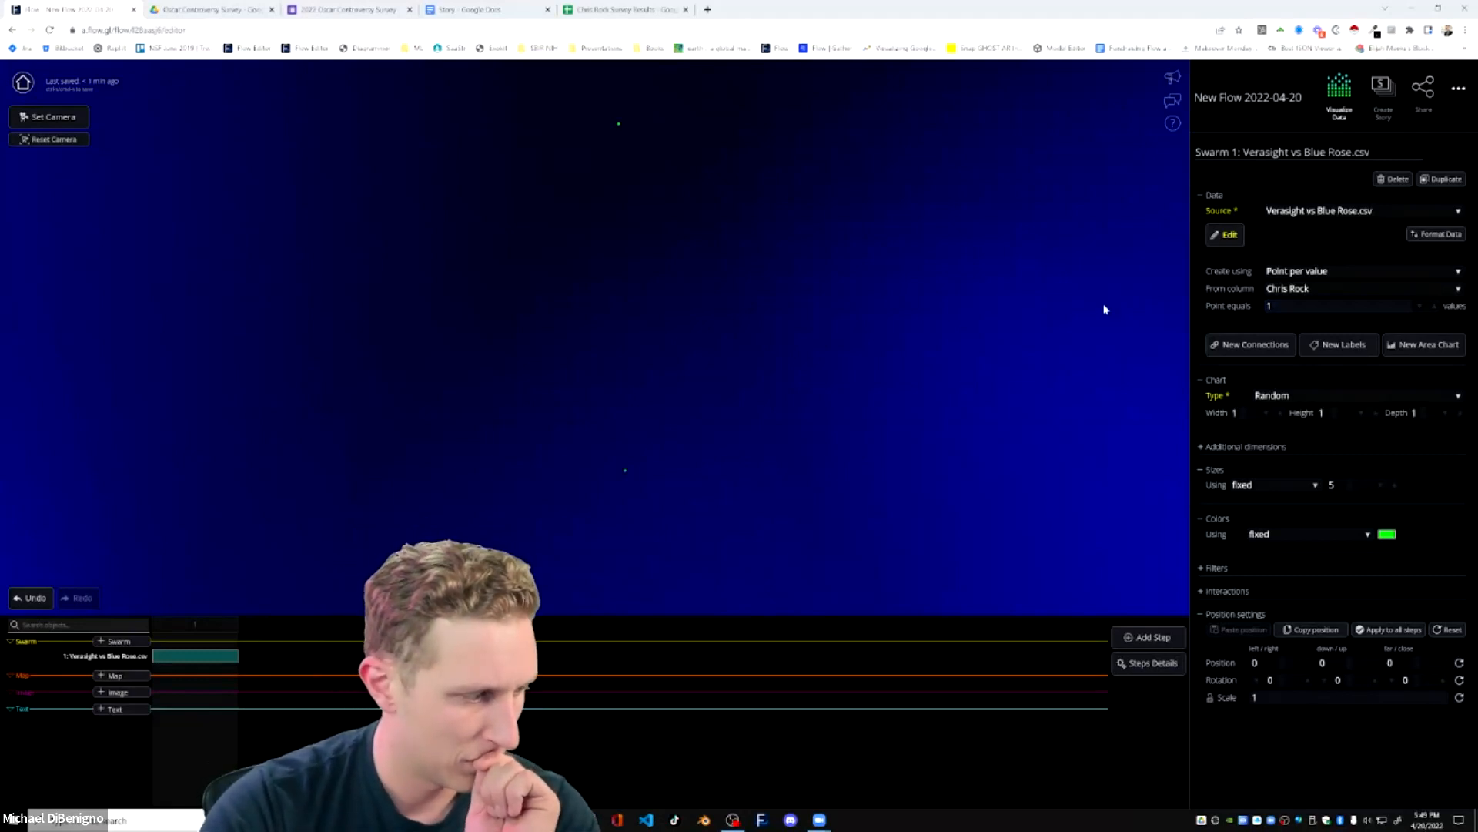
# Check Sheet3 of the Chris Rock Survey Results spreadsheet, close the spreadsheet and return to the Oscar Controversy Survey Drive folder.
pyautogui.click(628, 17)
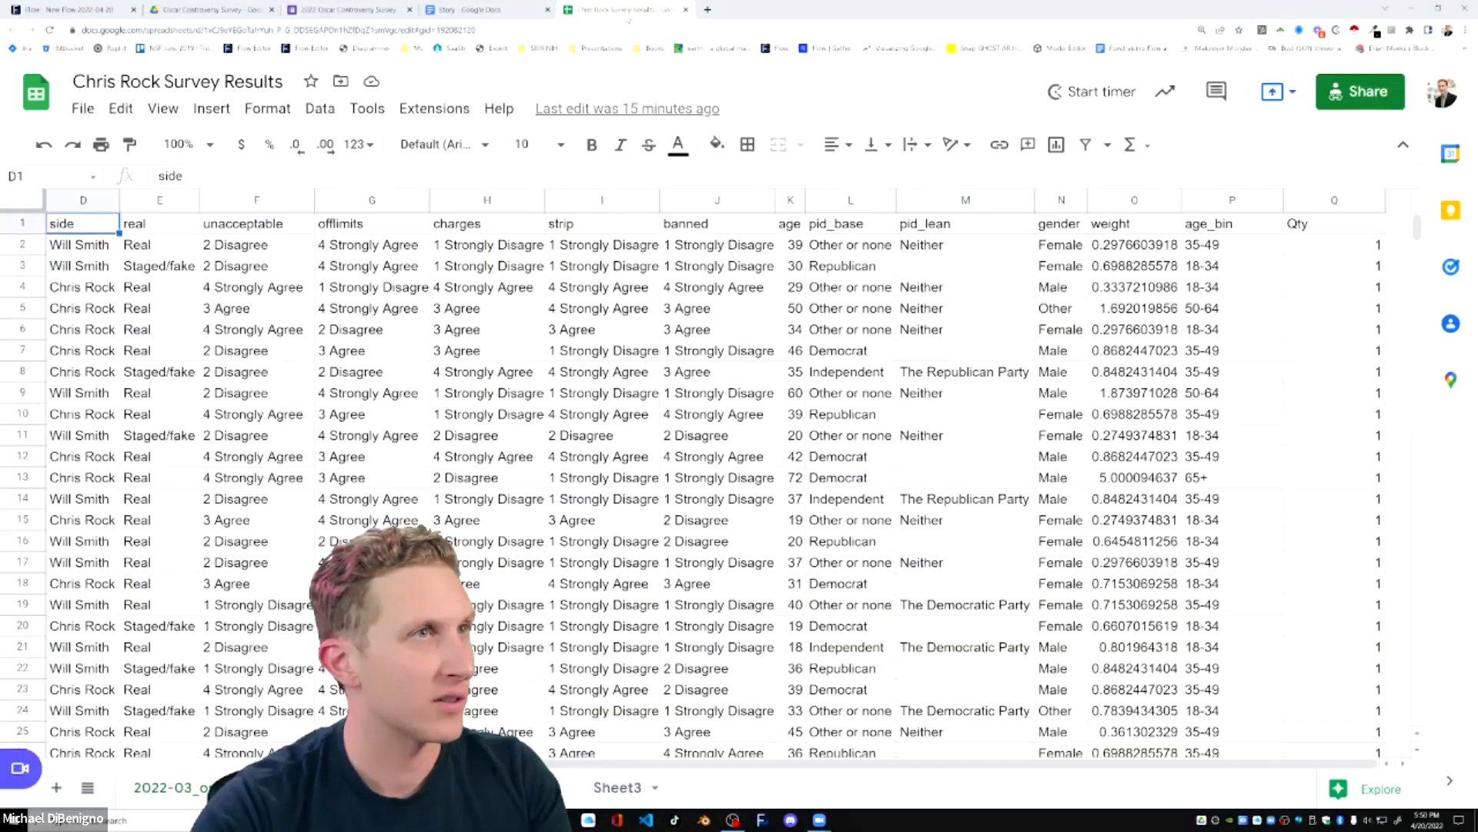
pyautogui.click(617, 789)
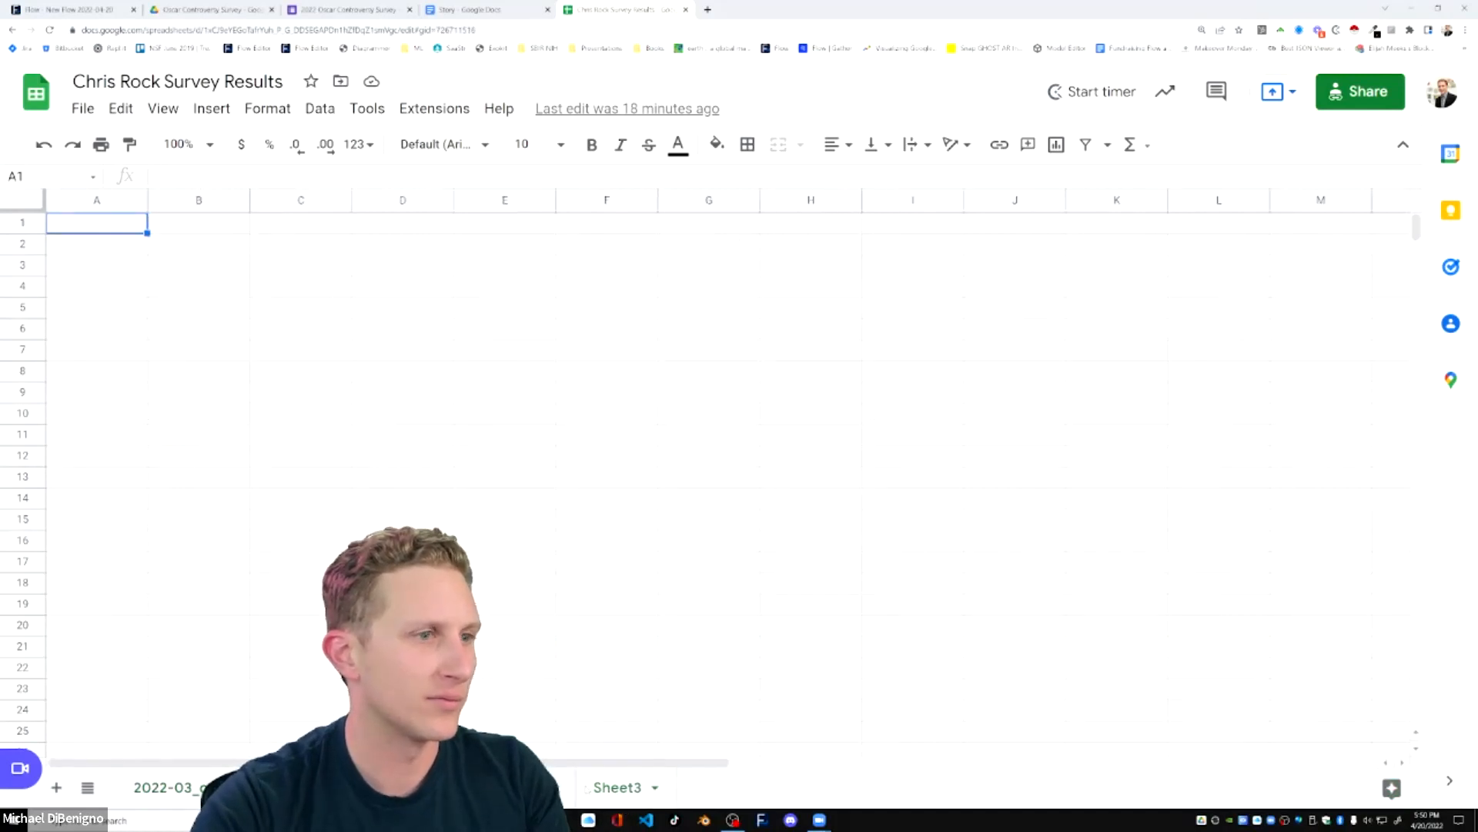
pyautogui.hotkey('ctrl', 'w')
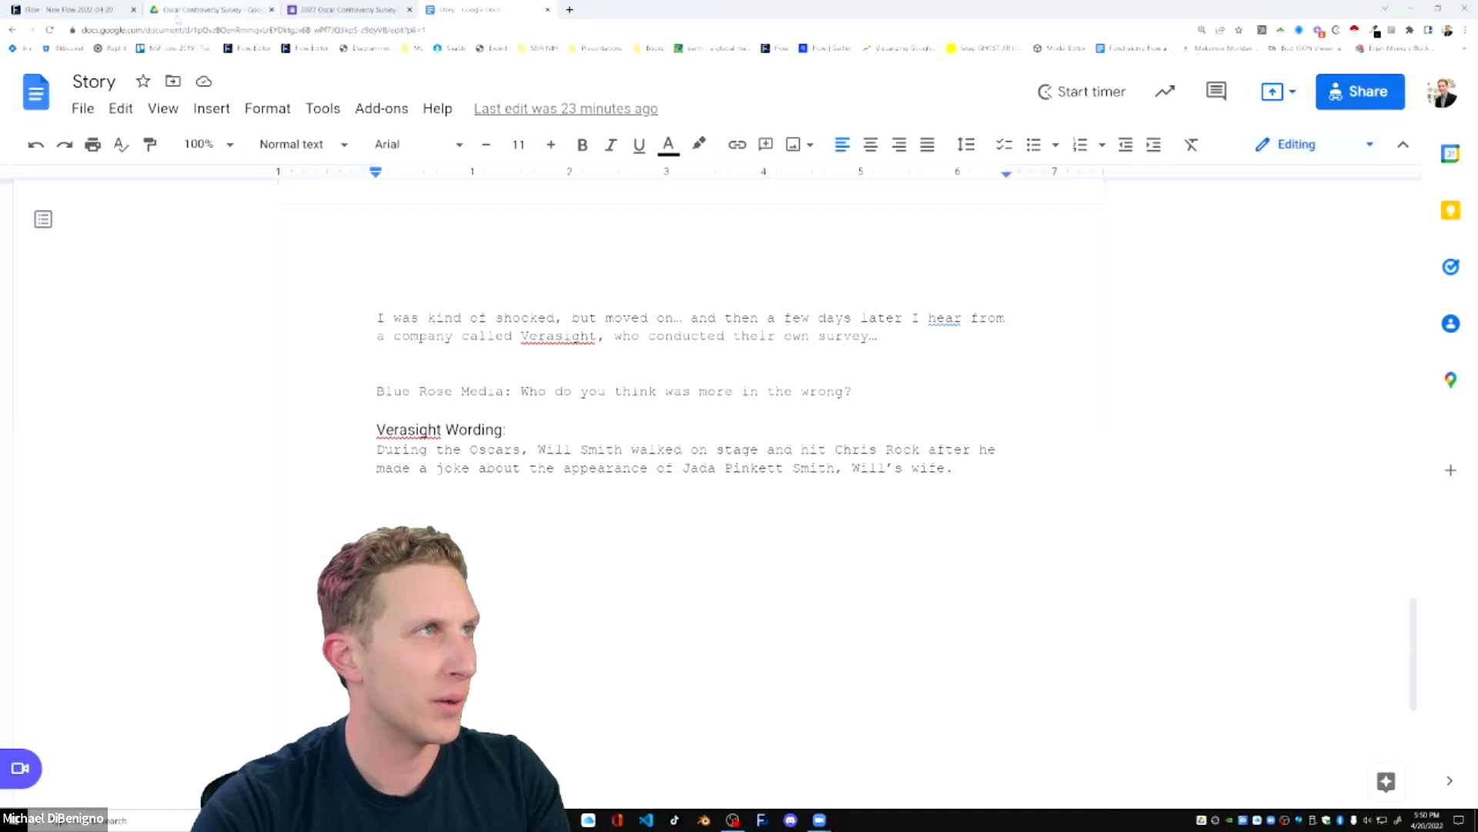
pyautogui.hotkey('ctrl', '2')
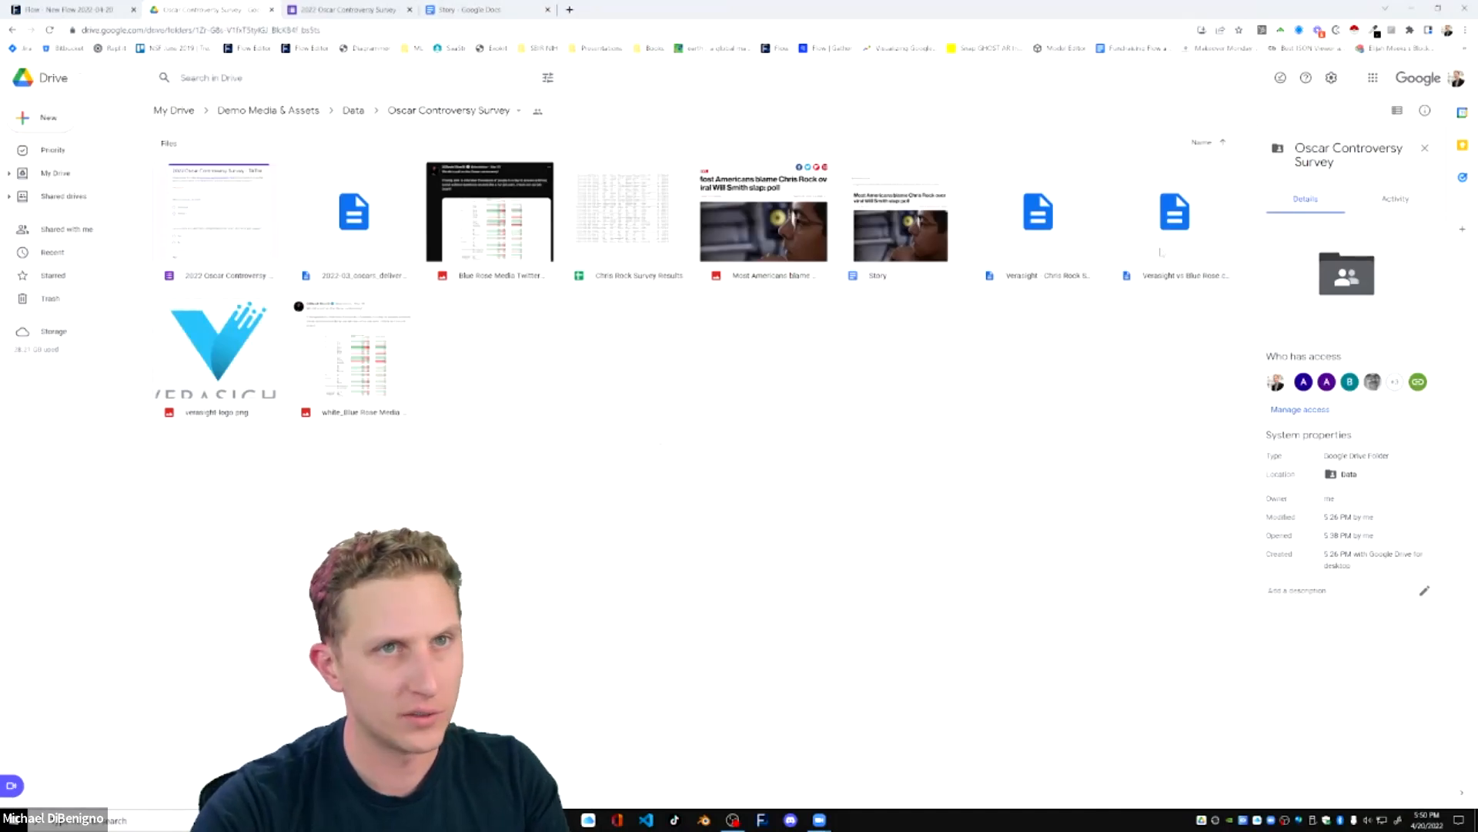
# Preview Verasight vs Blue Rose.csv in the Drive folder, then switch back to the Flow editor.
pyautogui.doubleClick(1162, 252)
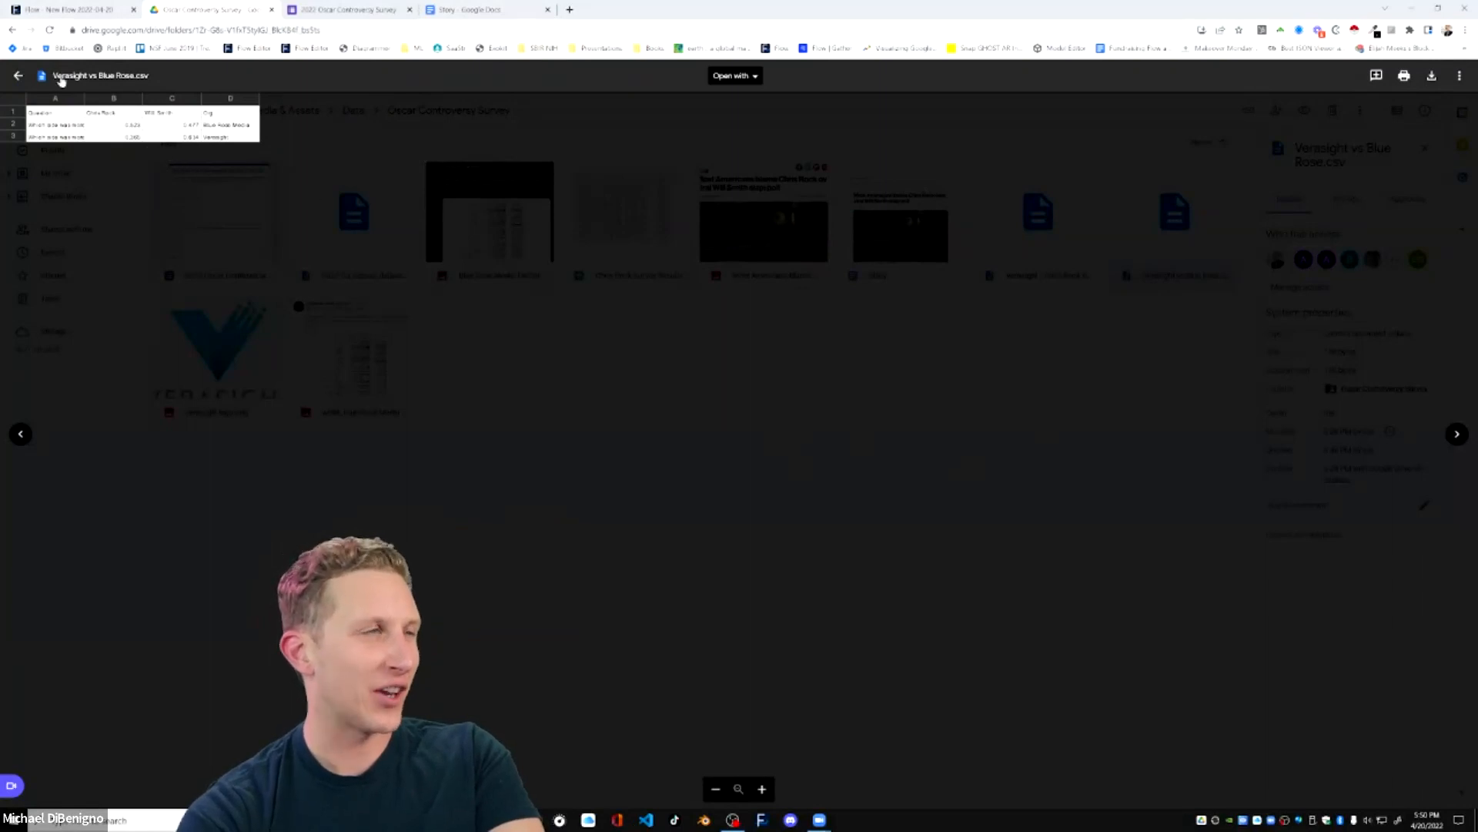
pyautogui.hotkey('ctrl', '4')
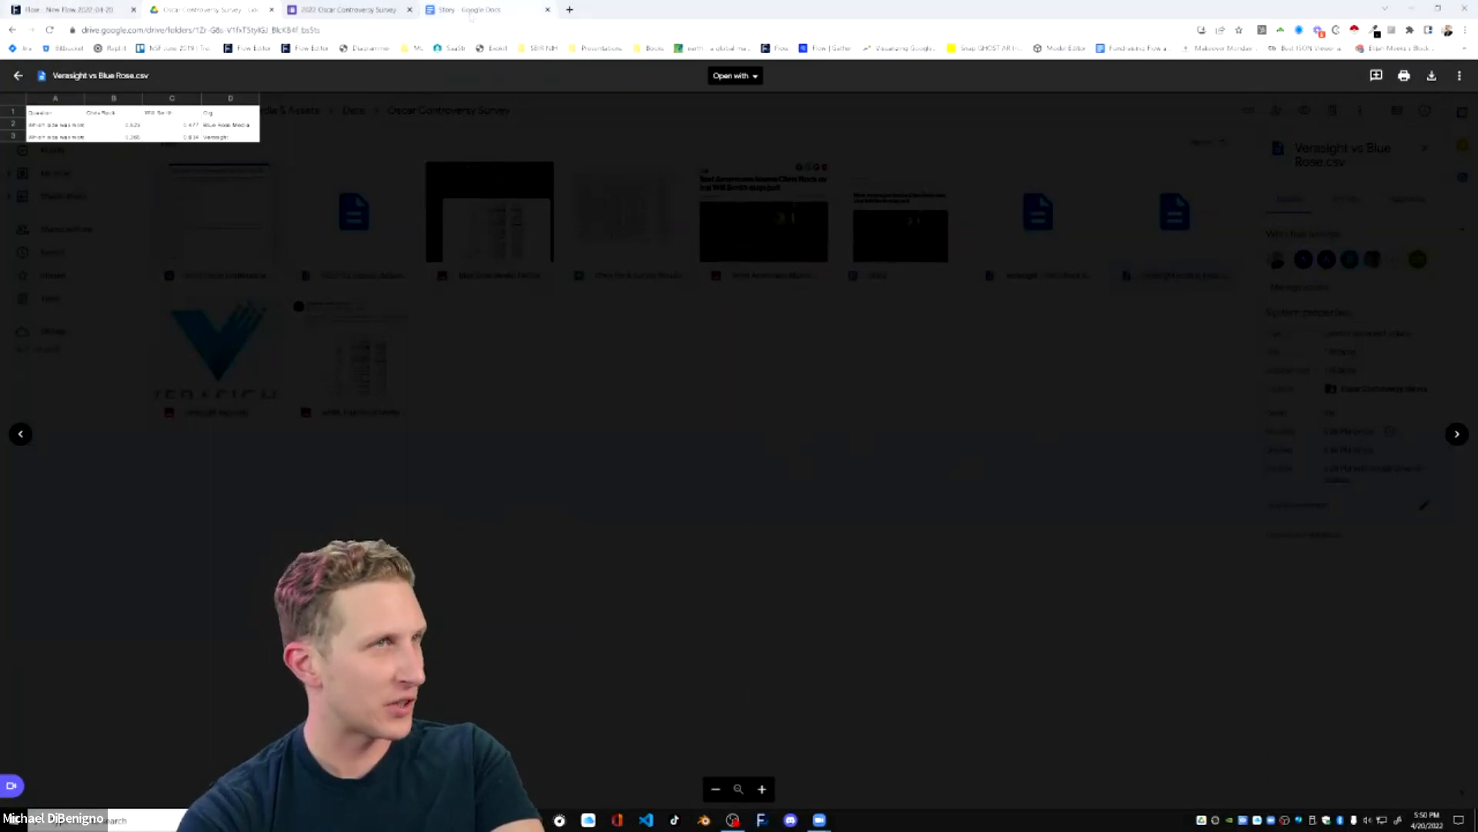
pyautogui.hotkey('ctrl', '1')
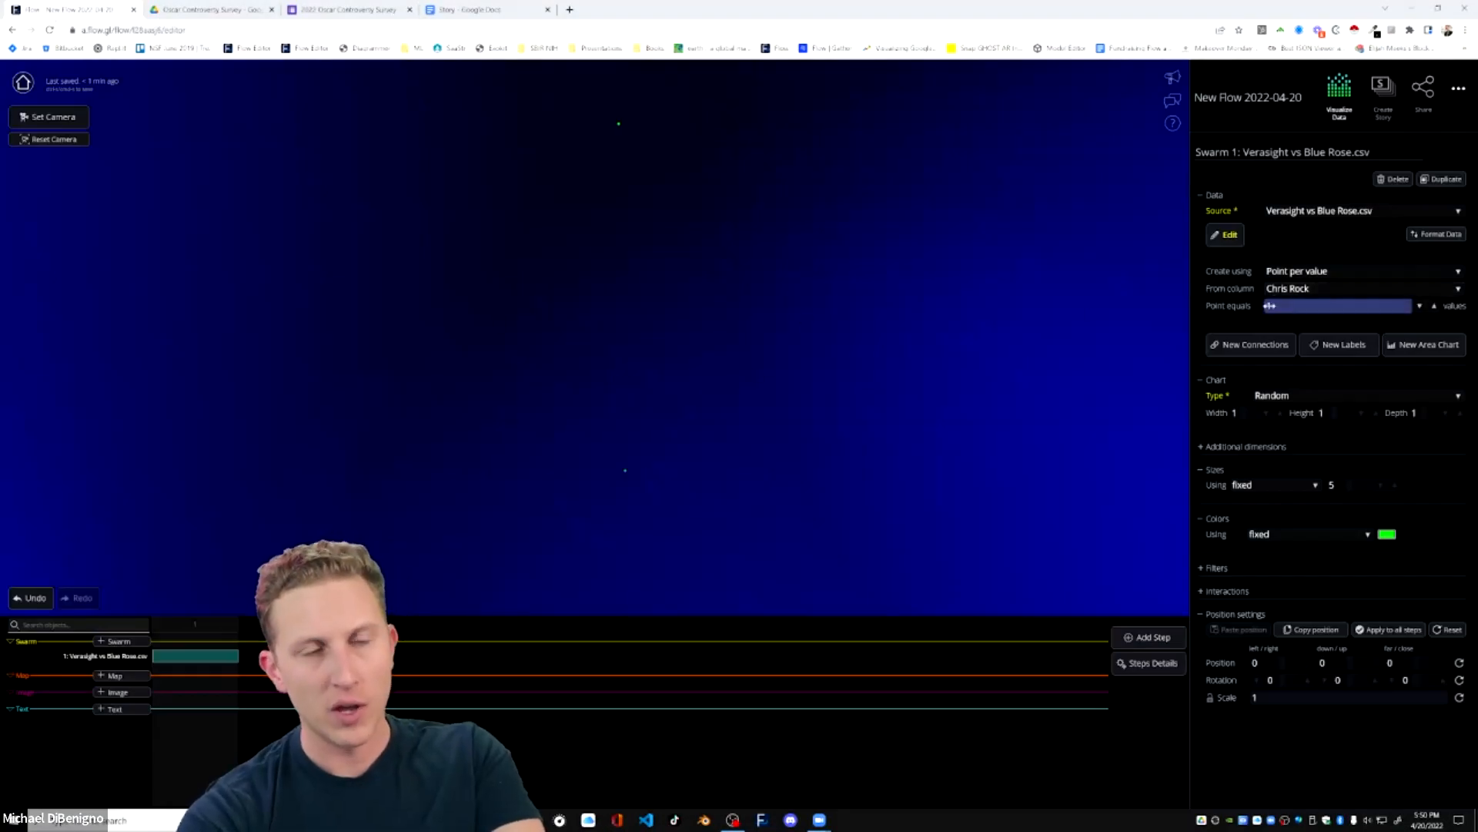
# Set each point of the swarm to equal 100 values.
pyautogui.click(1318, 306)
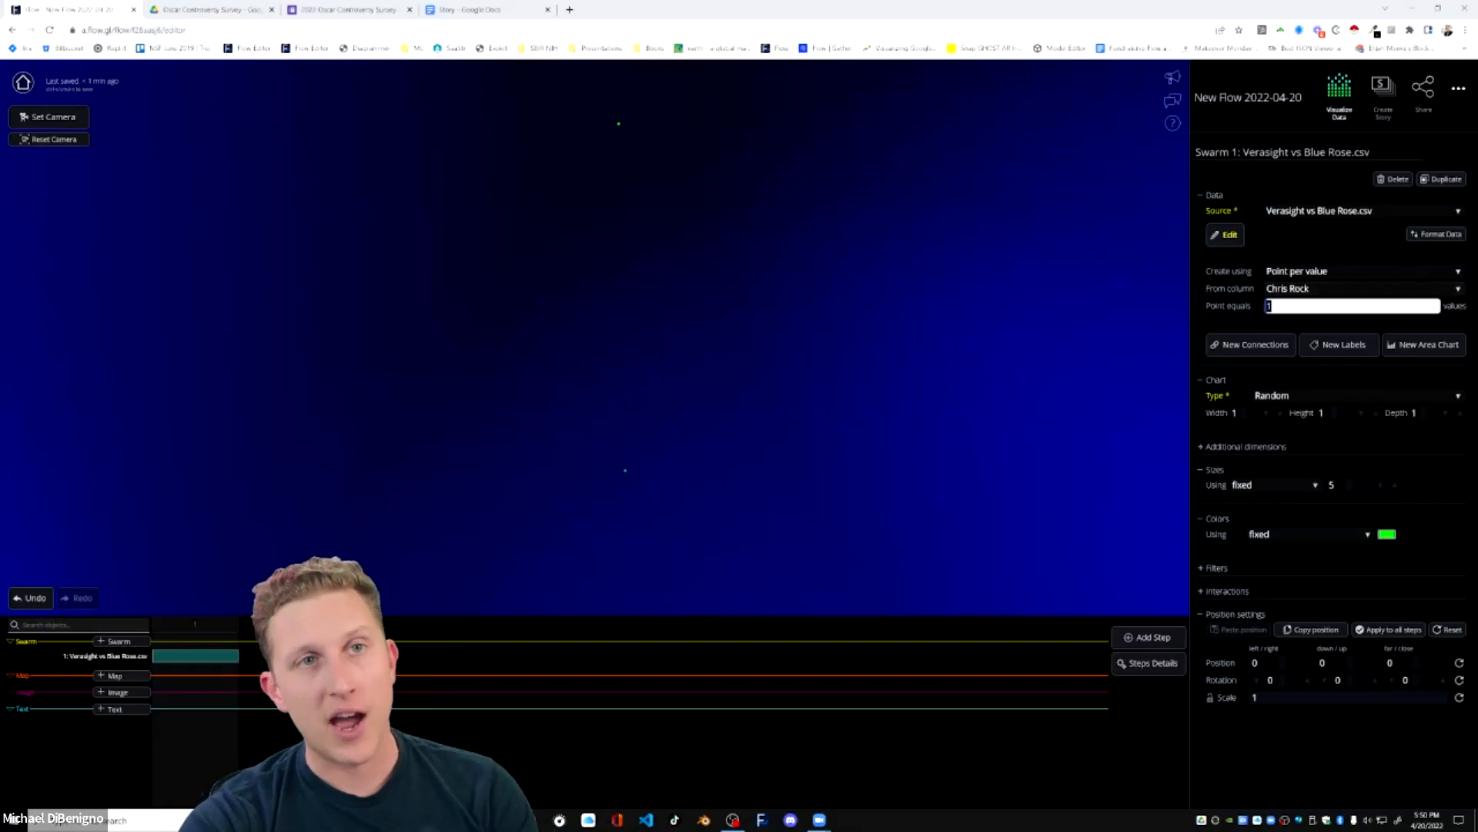
pyautogui.click(1067, 291)
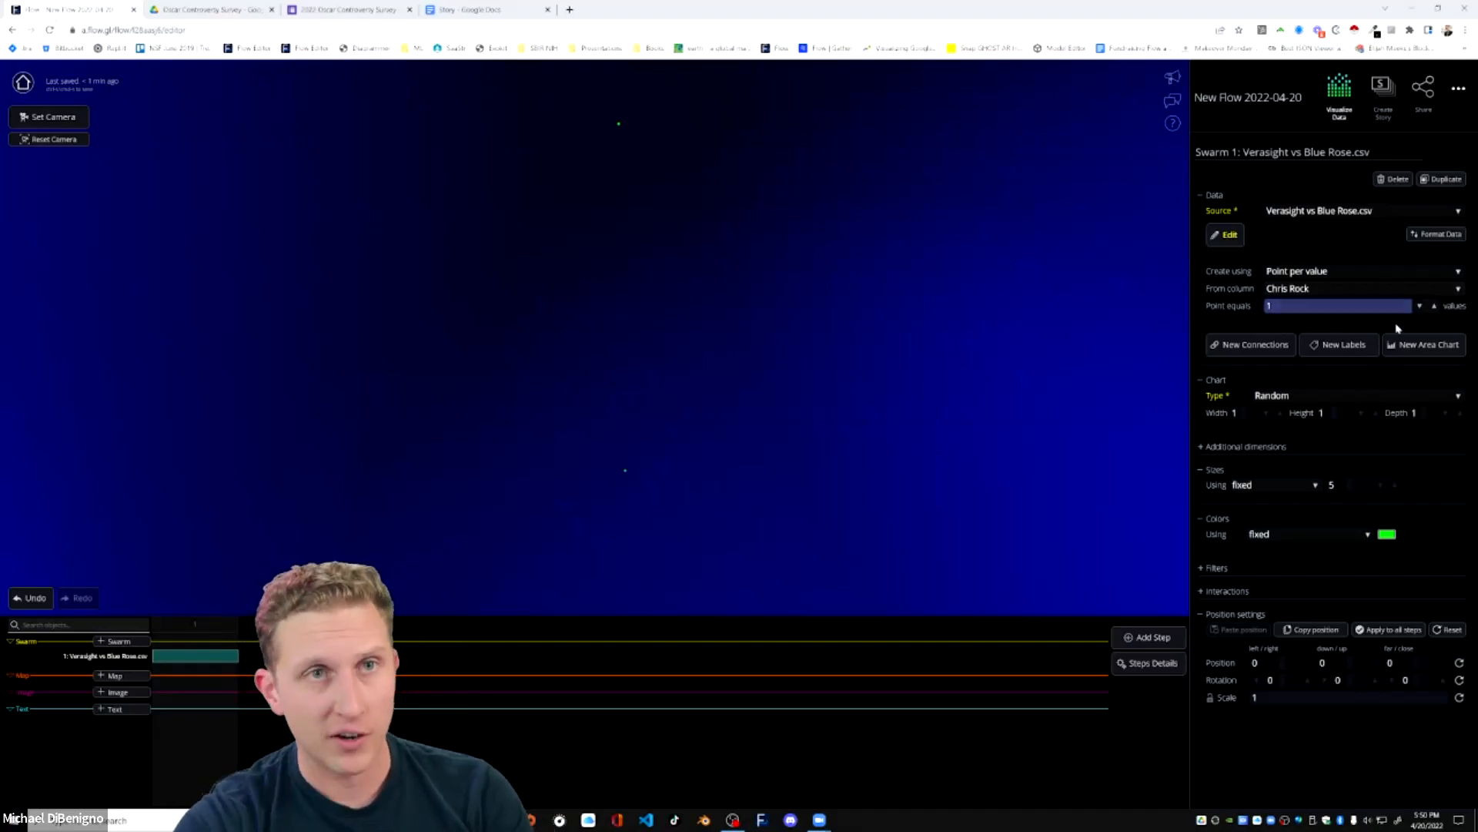
pyautogui.click(1355, 305)
pyautogui.write('100')
pyautogui.click(1005, 320)
pyautogui.moveTo(1123, 351); pyautogui.dragTo(944, 355)
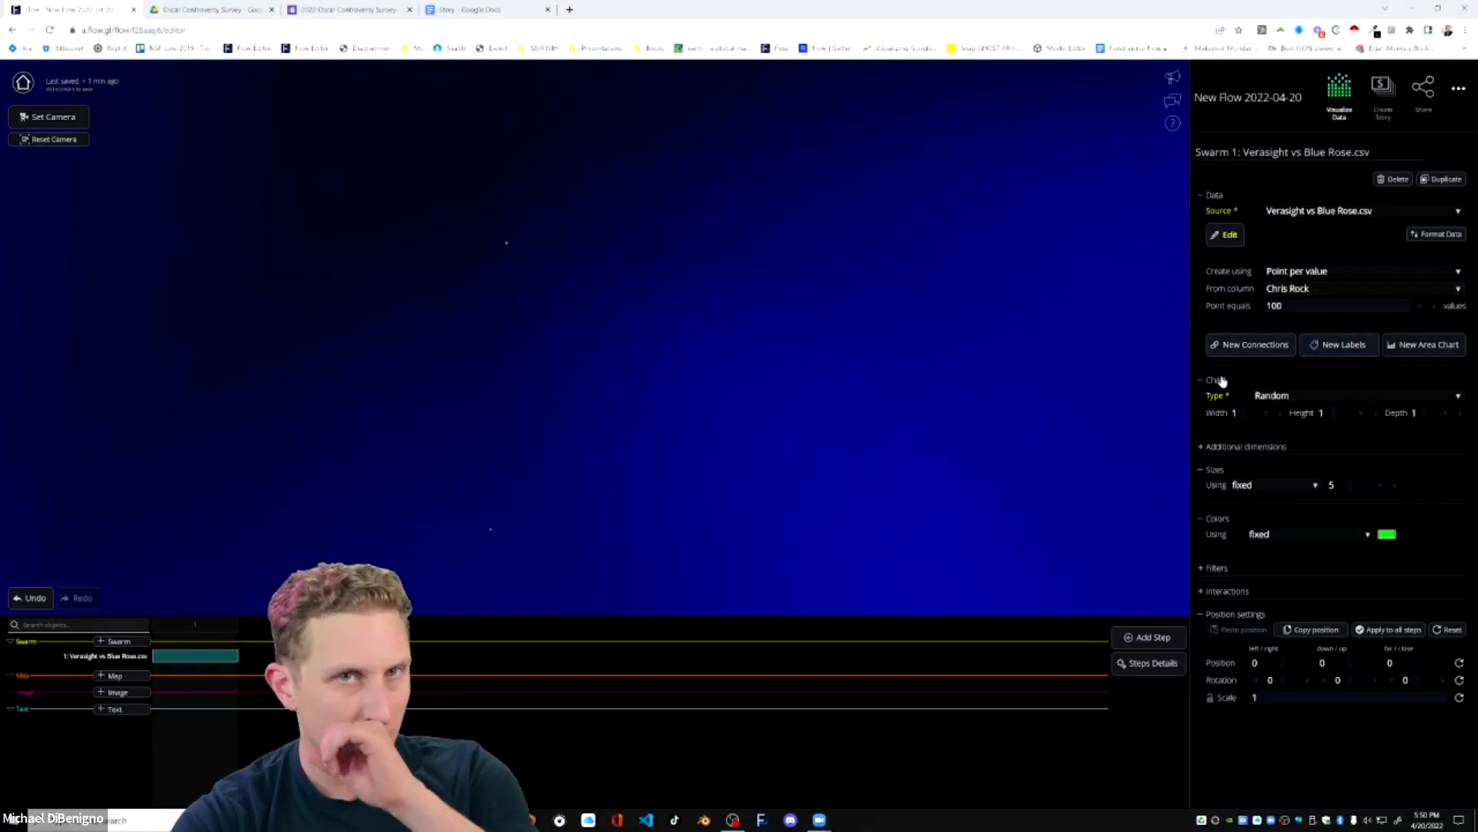
pyautogui.click(1275, 306)
pyautogui.write('0')
pyautogui.click(1002, 315)
# Change the swarm's point scale so that one point equals 0.01 values.
pyautogui.doubleClick(1279, 306)
pyautogui.press('BackSpace')
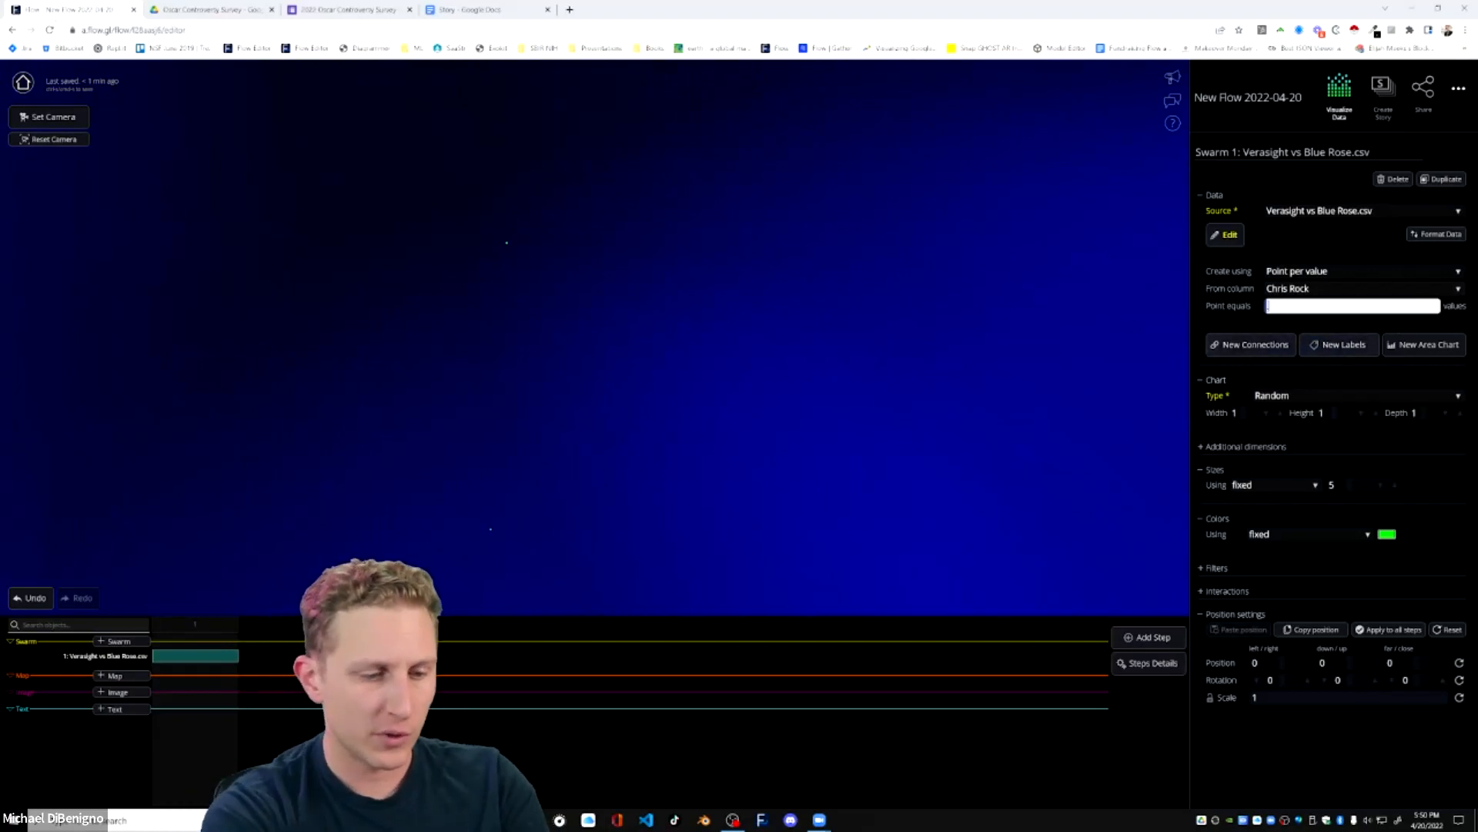
pyautogui.write('.01')
pyautogui.click(1051, 346)
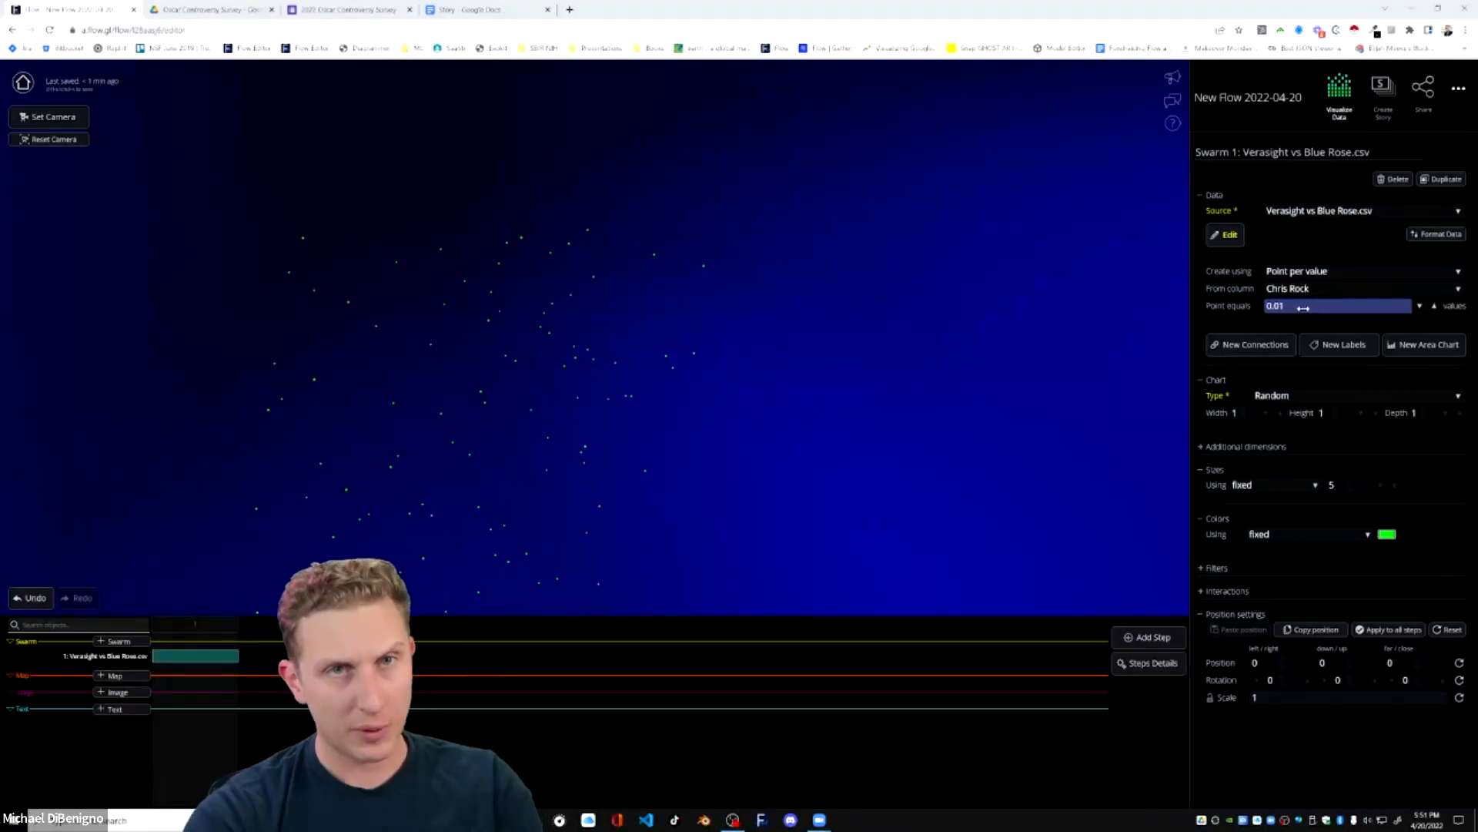
# Refine the swarm's point scale to 0.001 and then to 0.0001 values per point.
pyautogui.click(1303, 308)
pyautogui.press('BackSpace')
pyautogui.write('0.001')
pyautogui.press('Return')
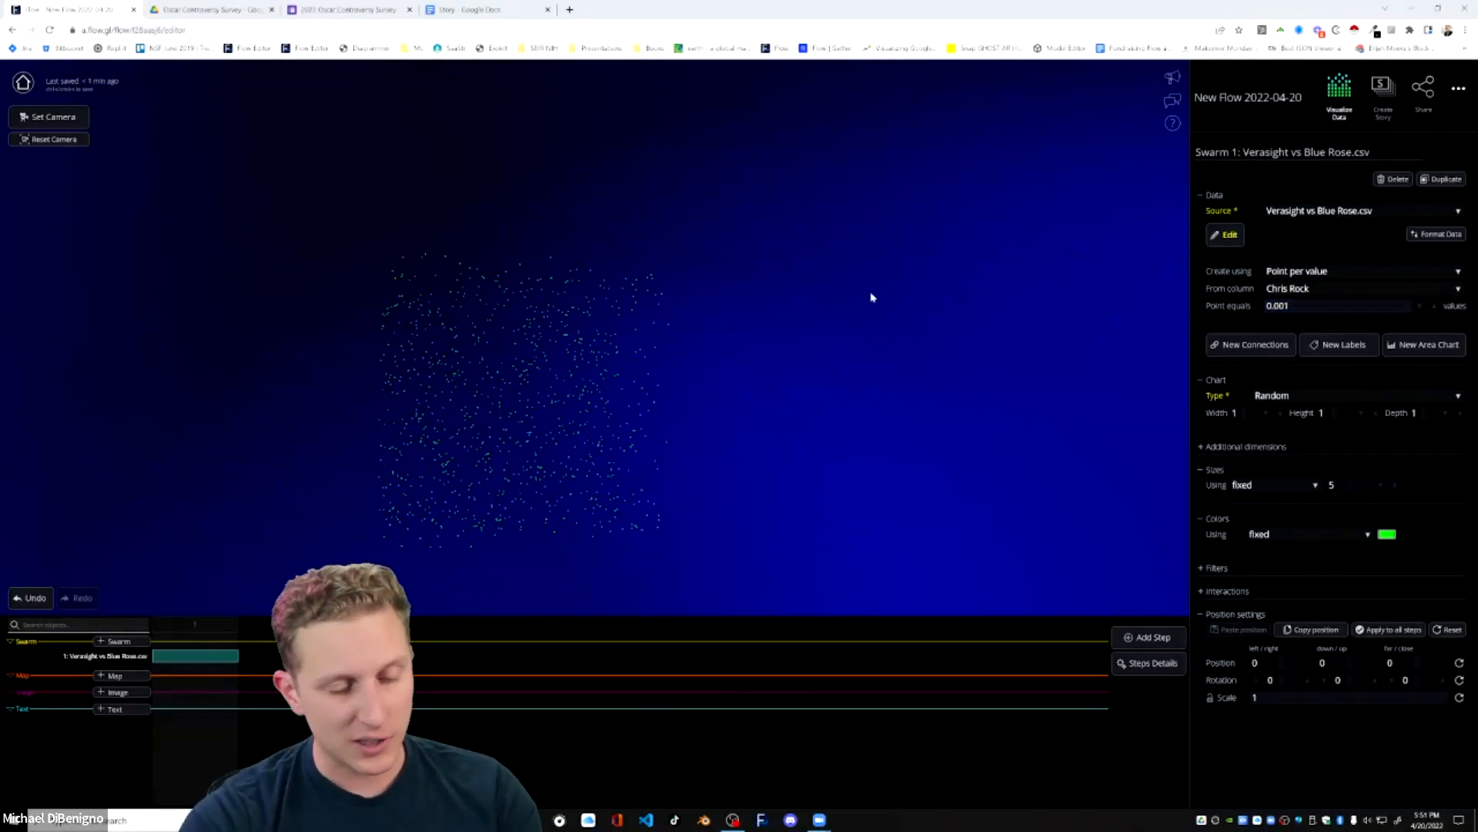
pyautogui.click(1285, 305)
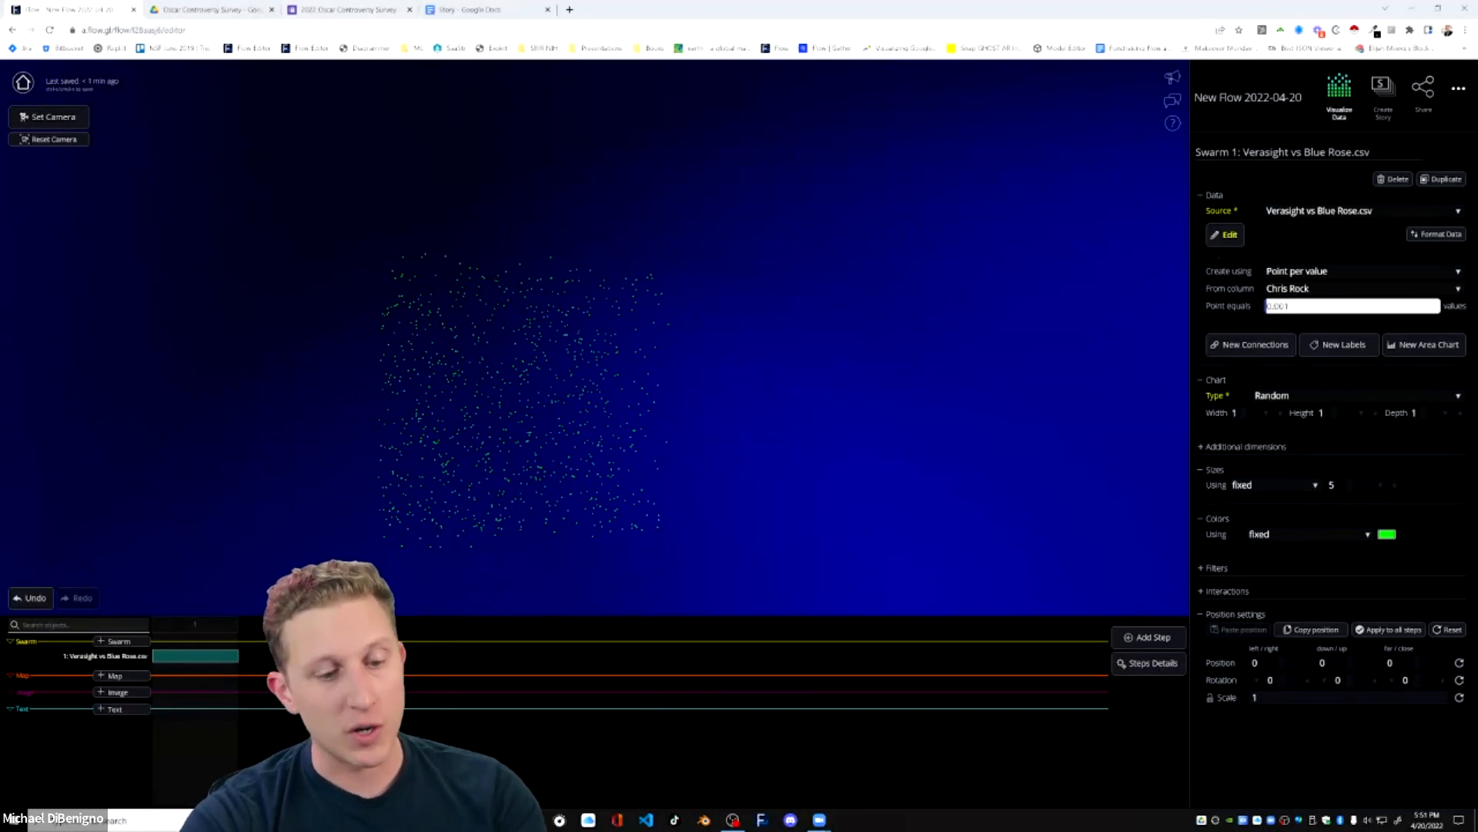
pyautogui.press('Return')
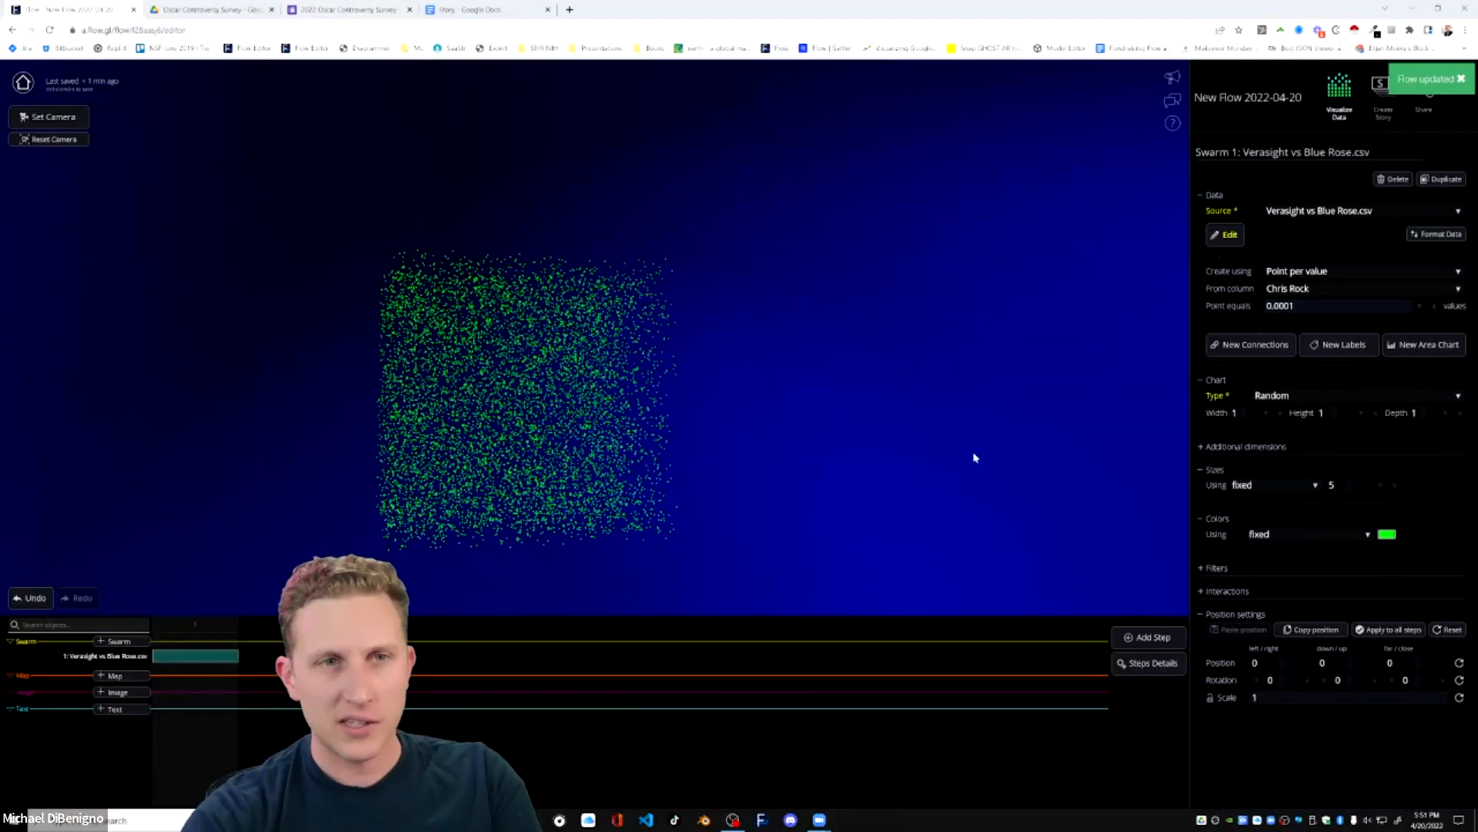
# Color the swarm's points with a color scheme based on the Org column, using the New neon scheme.
pyautogui.click(1273, 533)
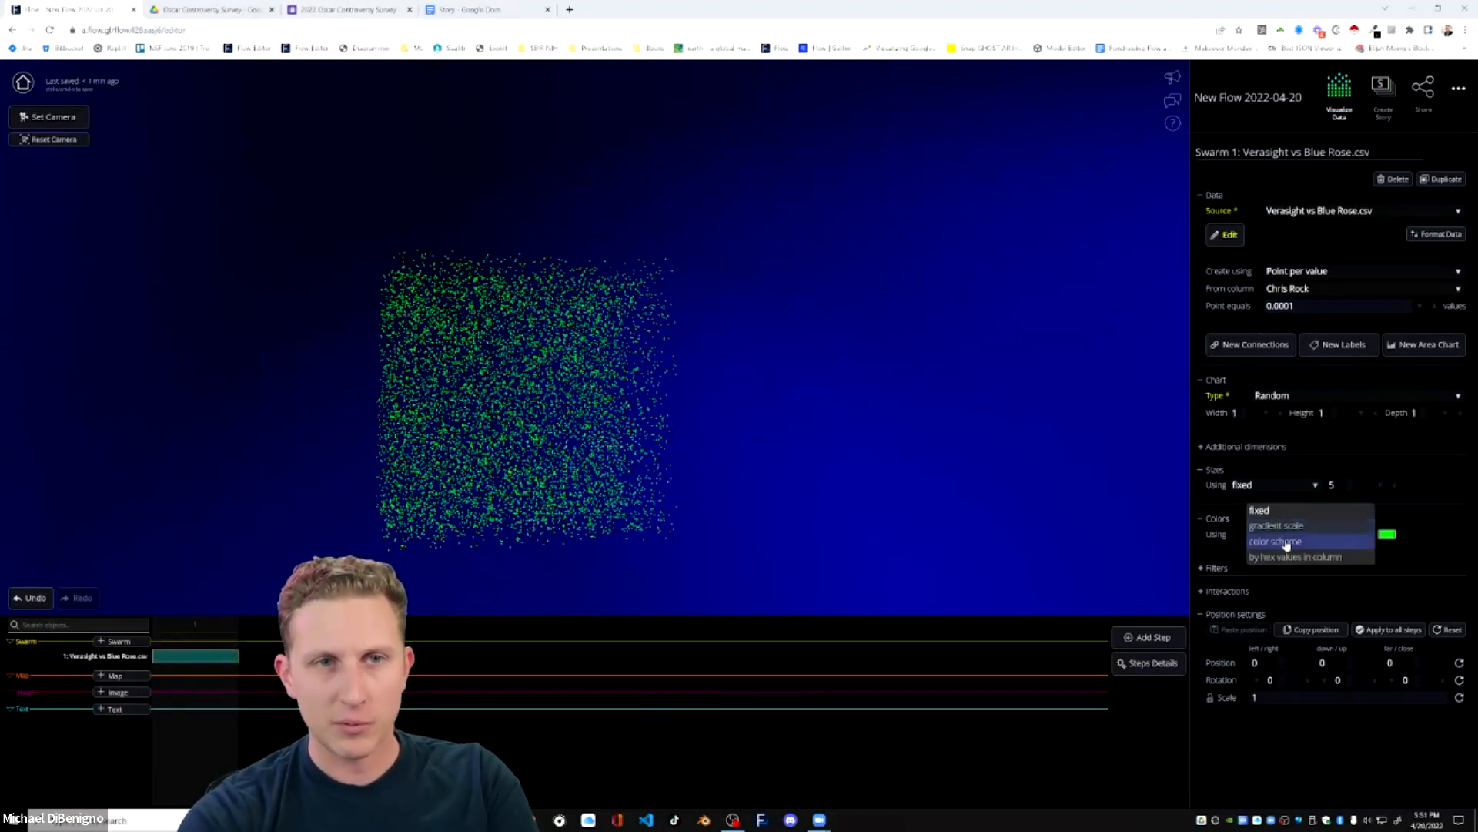
pyautogui.click(1275, 551)
pyautogui.click(1307, 555)
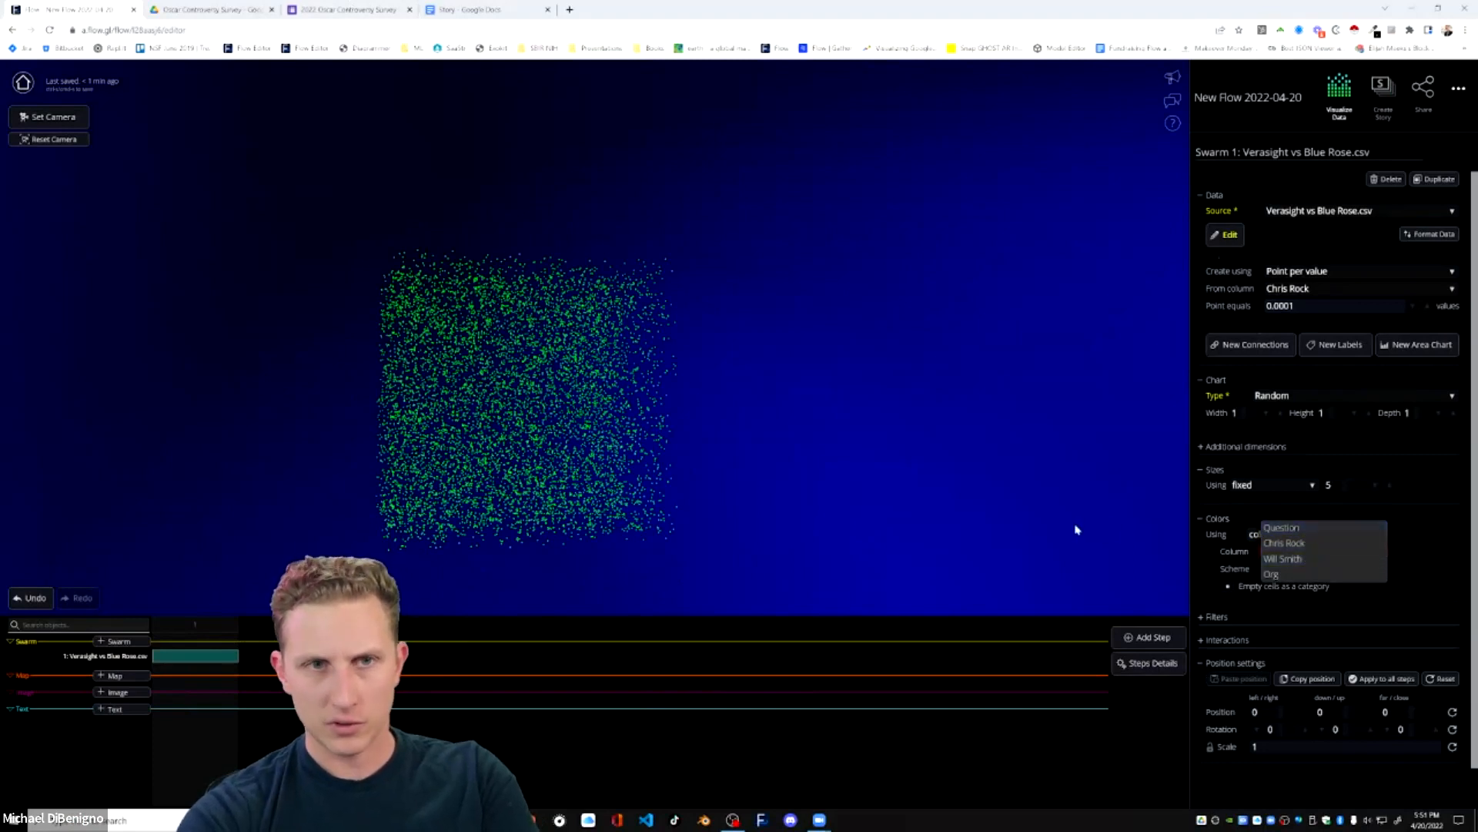
pyautogui.click(1309, 571)
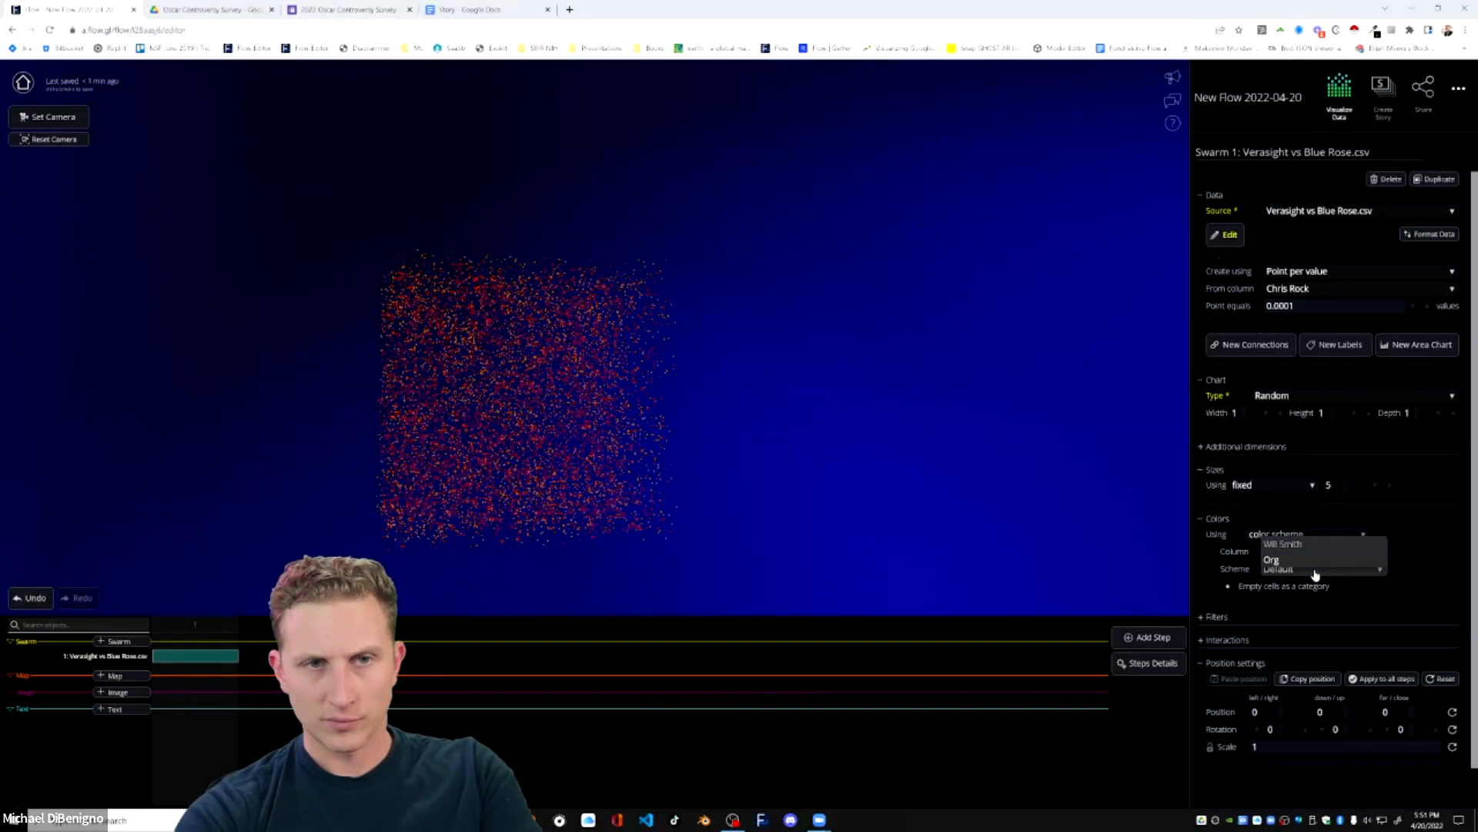
pyautogui.click(1309, 569)
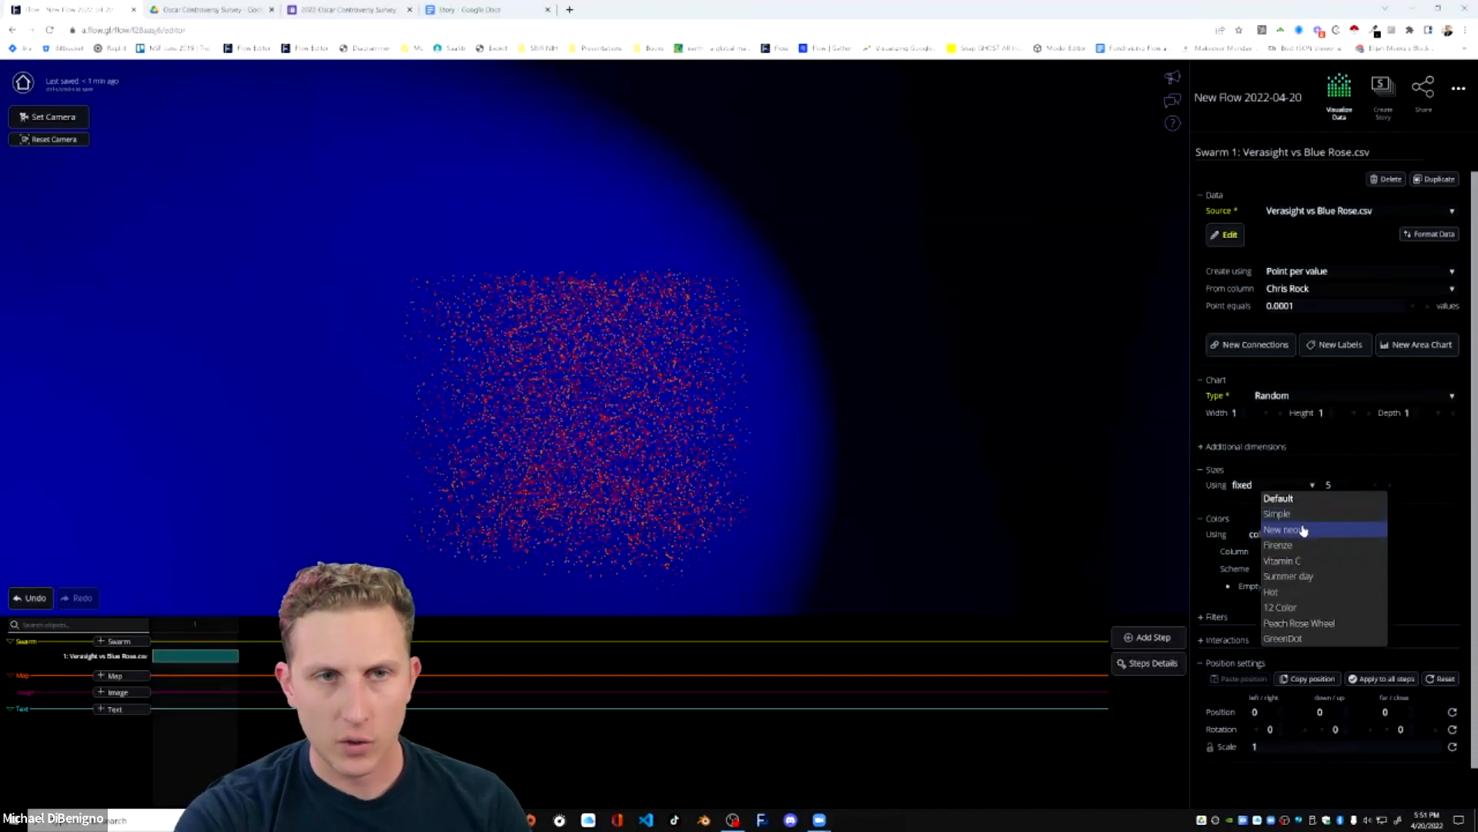
pyautogui.click(1304, 530)
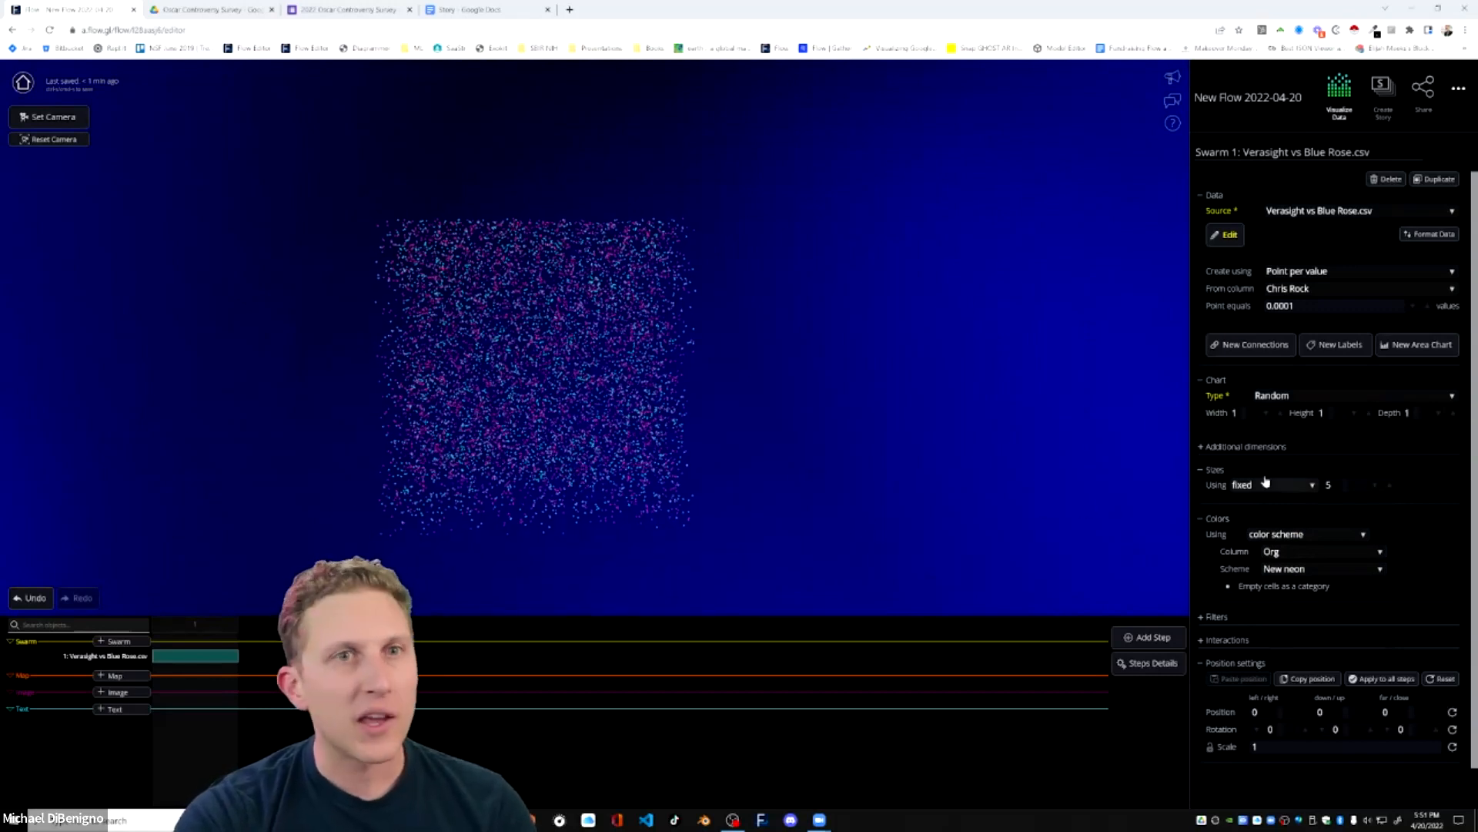
# Change the swarm's chart type to Categorized columns with Org as the category column.
pyautogui.click(1294, 401)
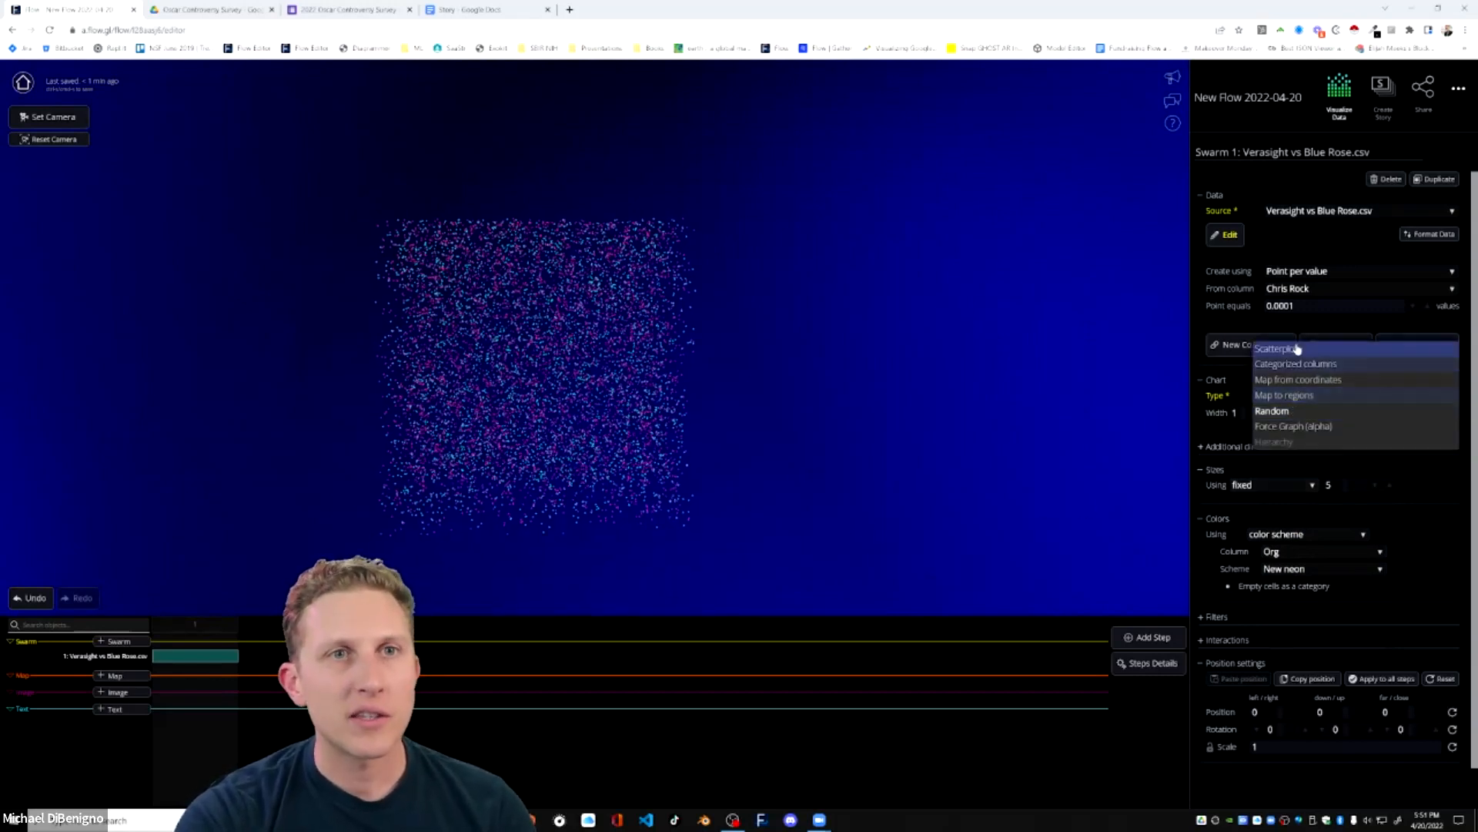
pyautogui.click(1294, 364)
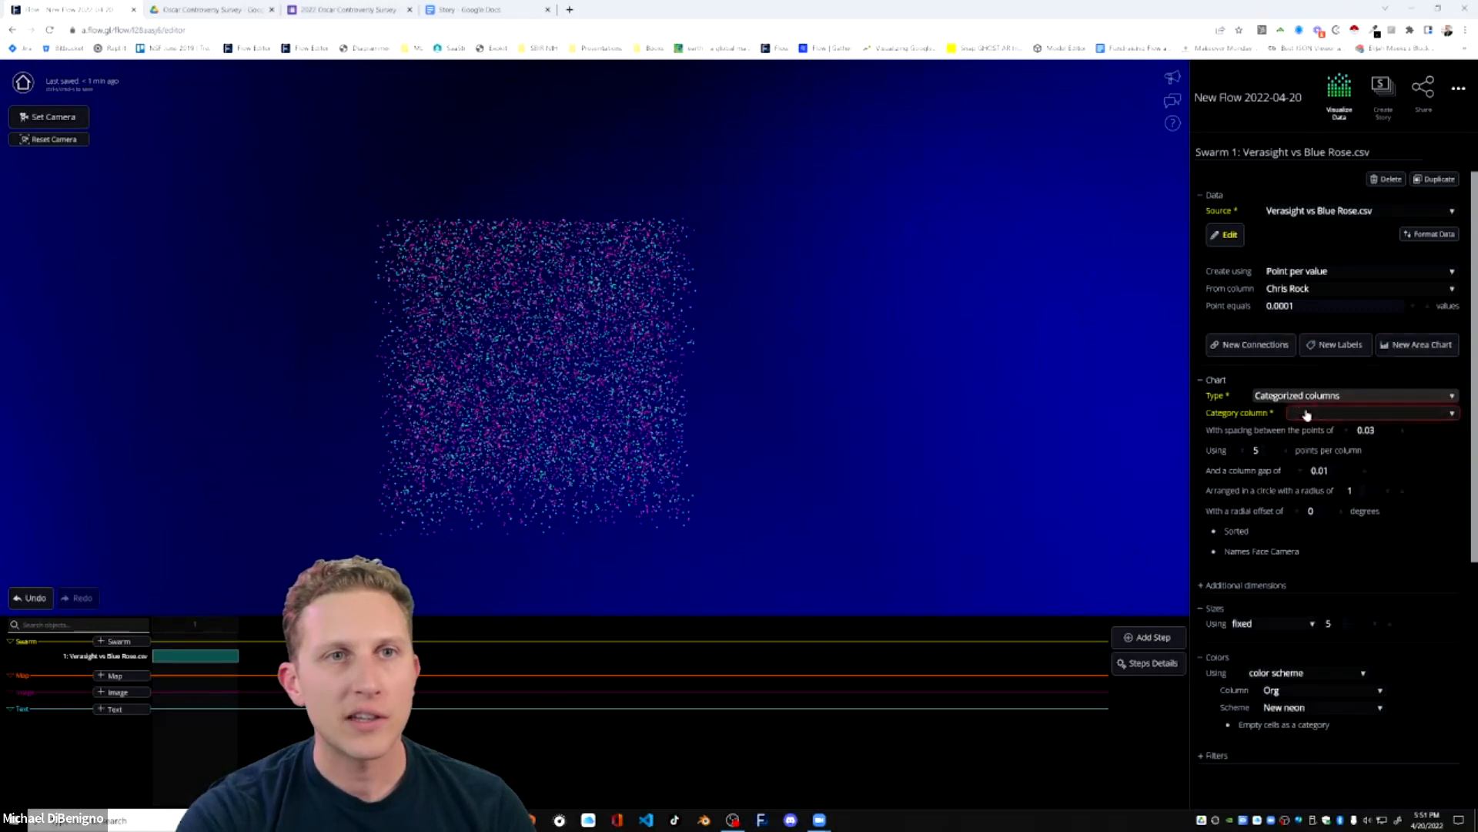
pyautogui.click(1319, 416)
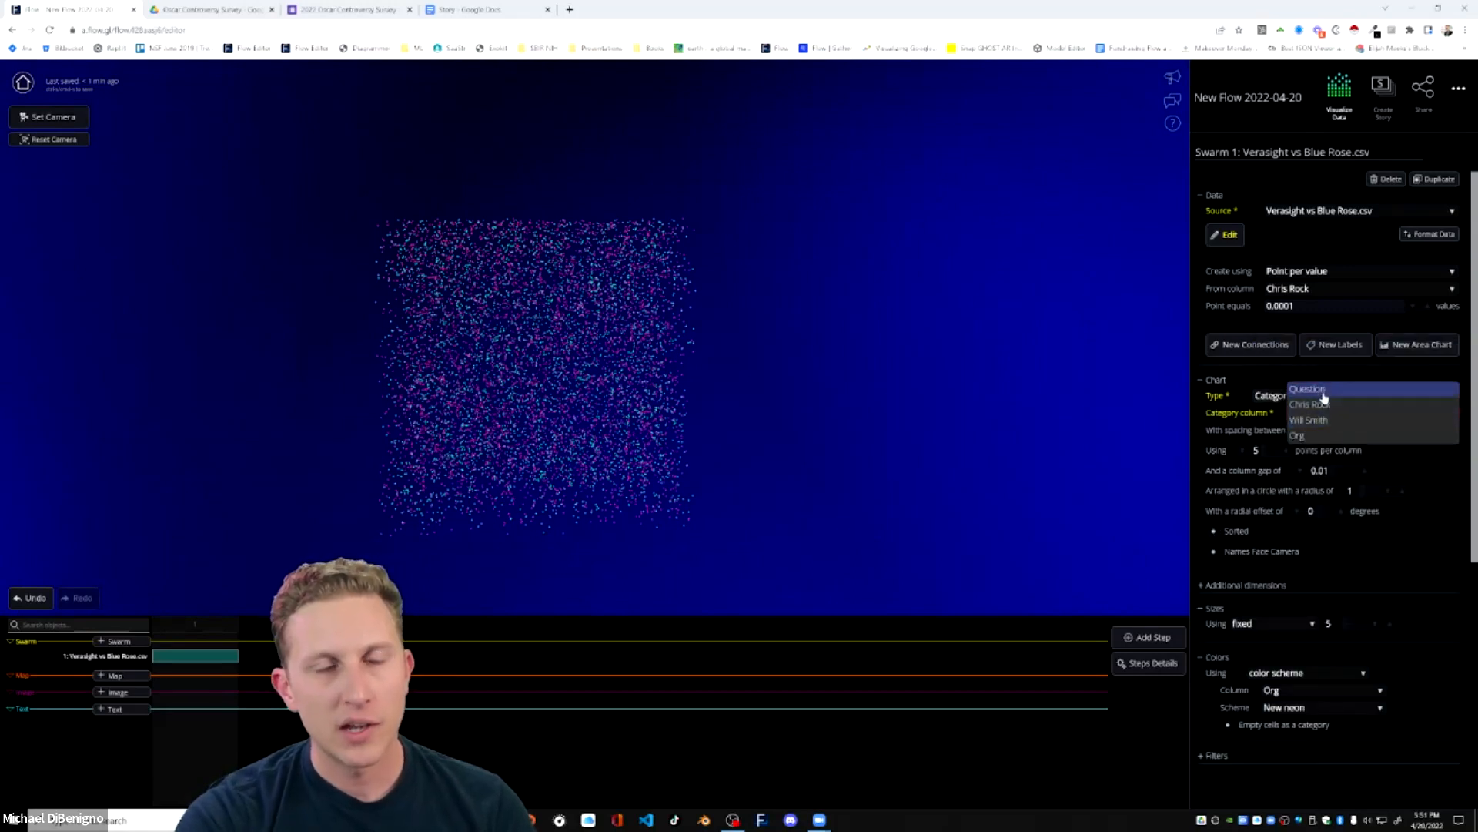
pyautogui.click(1301, 435)
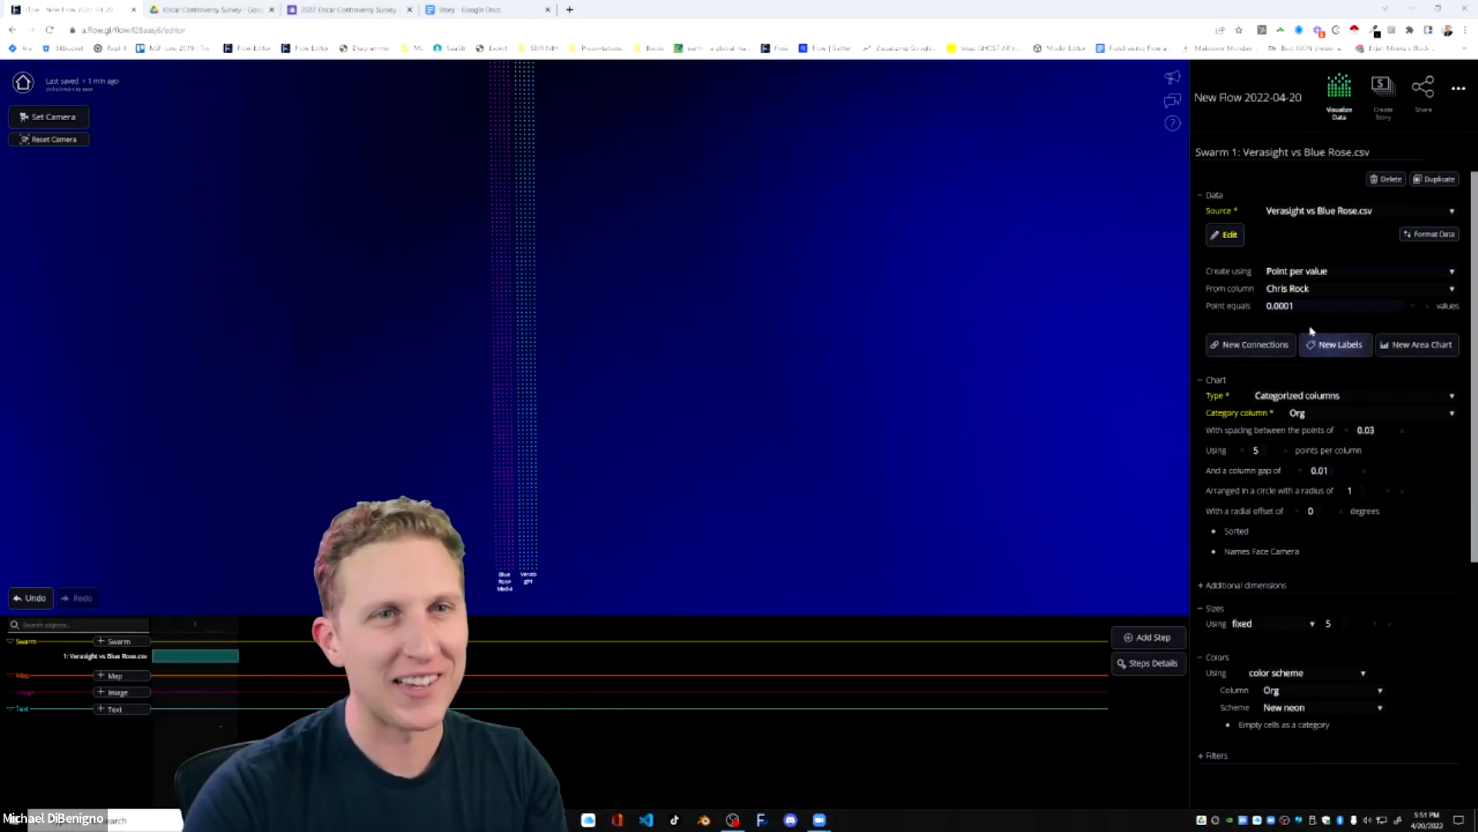
# Widen the categorized columns by setting the chart to use 25 points per column.
pyautogui.scroll(-3, 739, 530)
pyautogui.scroll(2, 732, 525)
pyautogui.moveTo(730, 524); pyautogui.dragTo(727, 430)
pyautogui.scroll(5, 730, 433)
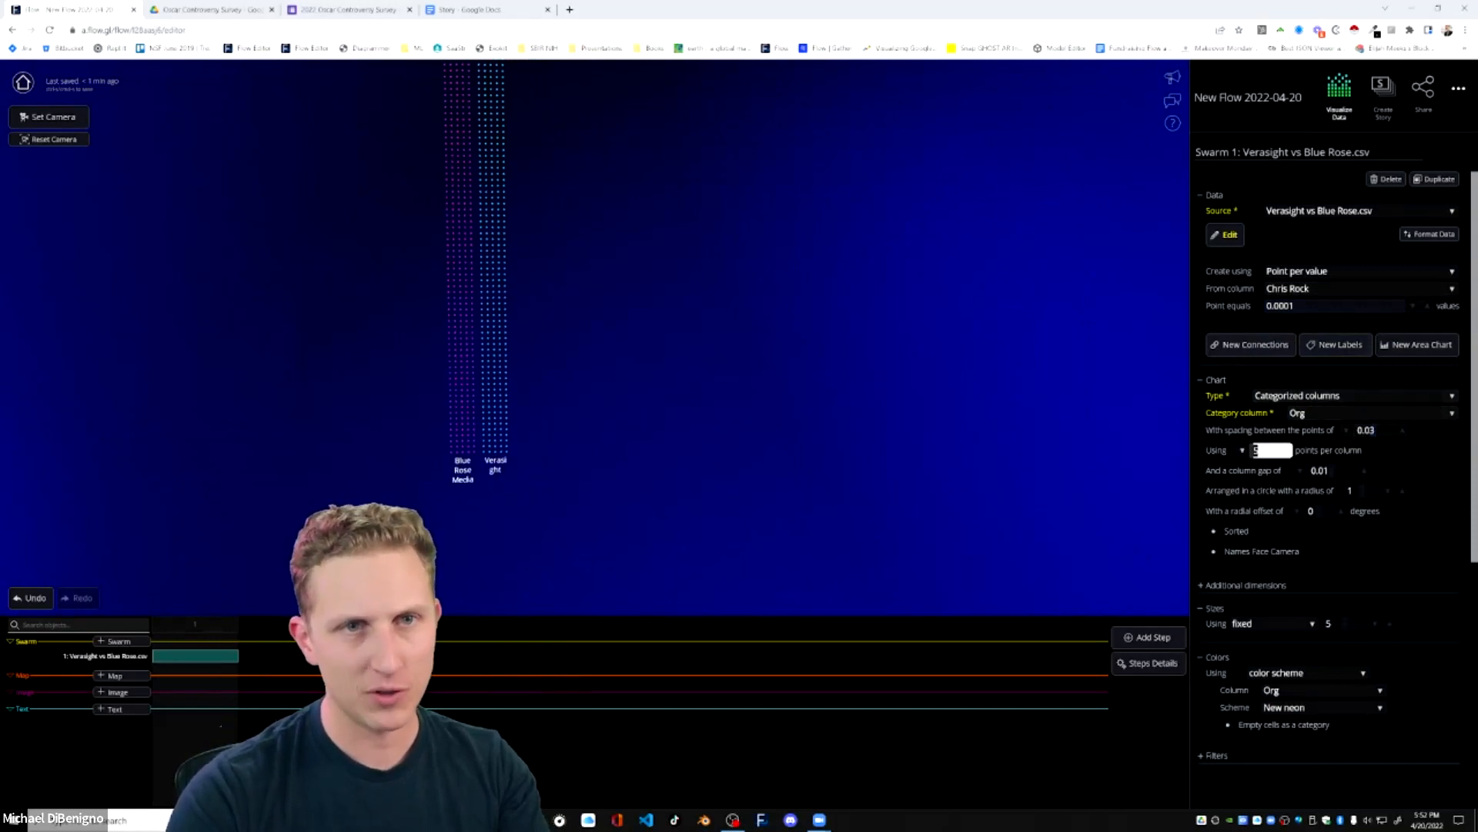
pyautogui.press('Return')
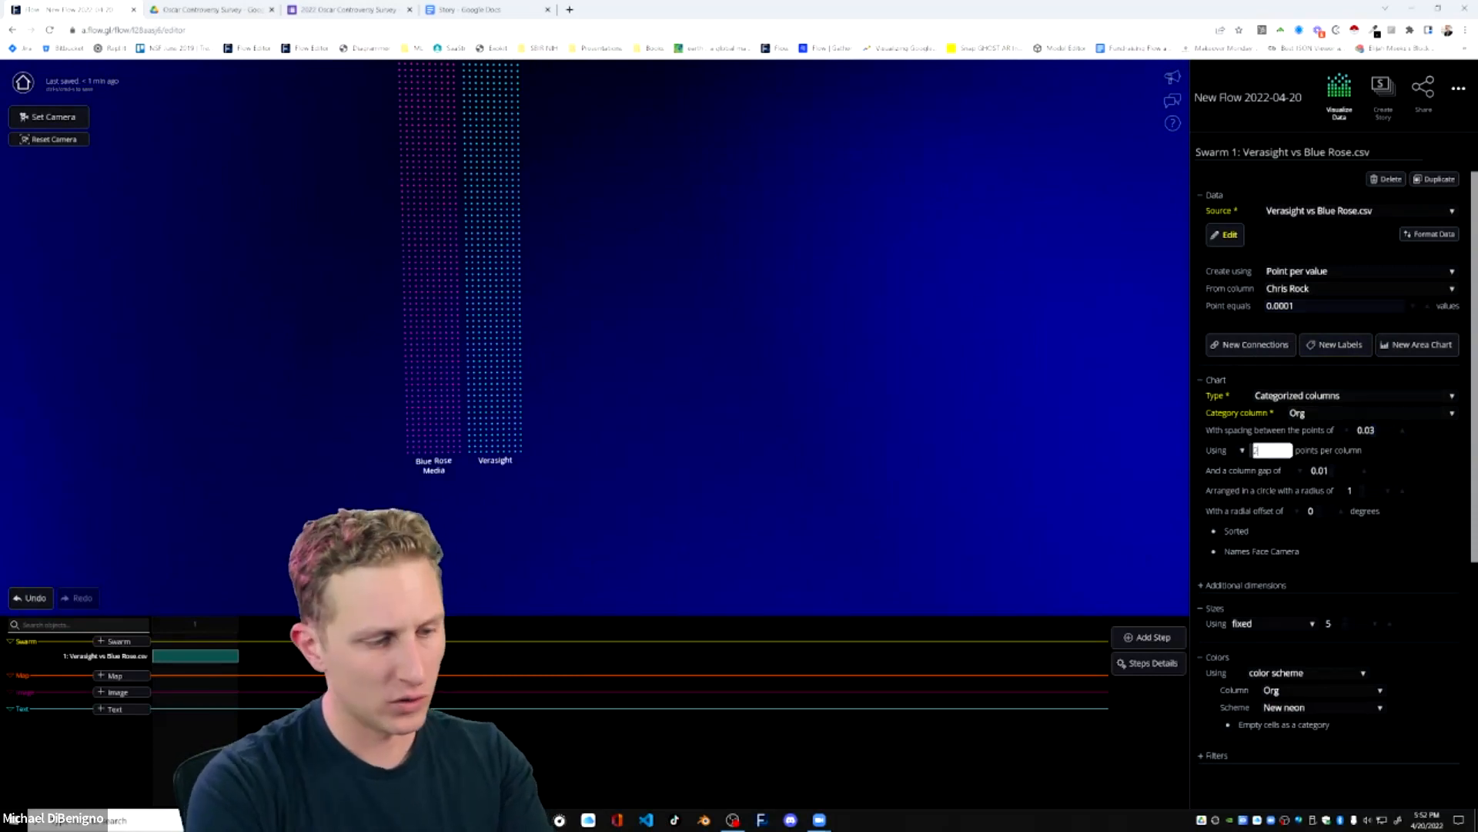
pyautogui.press('Return')
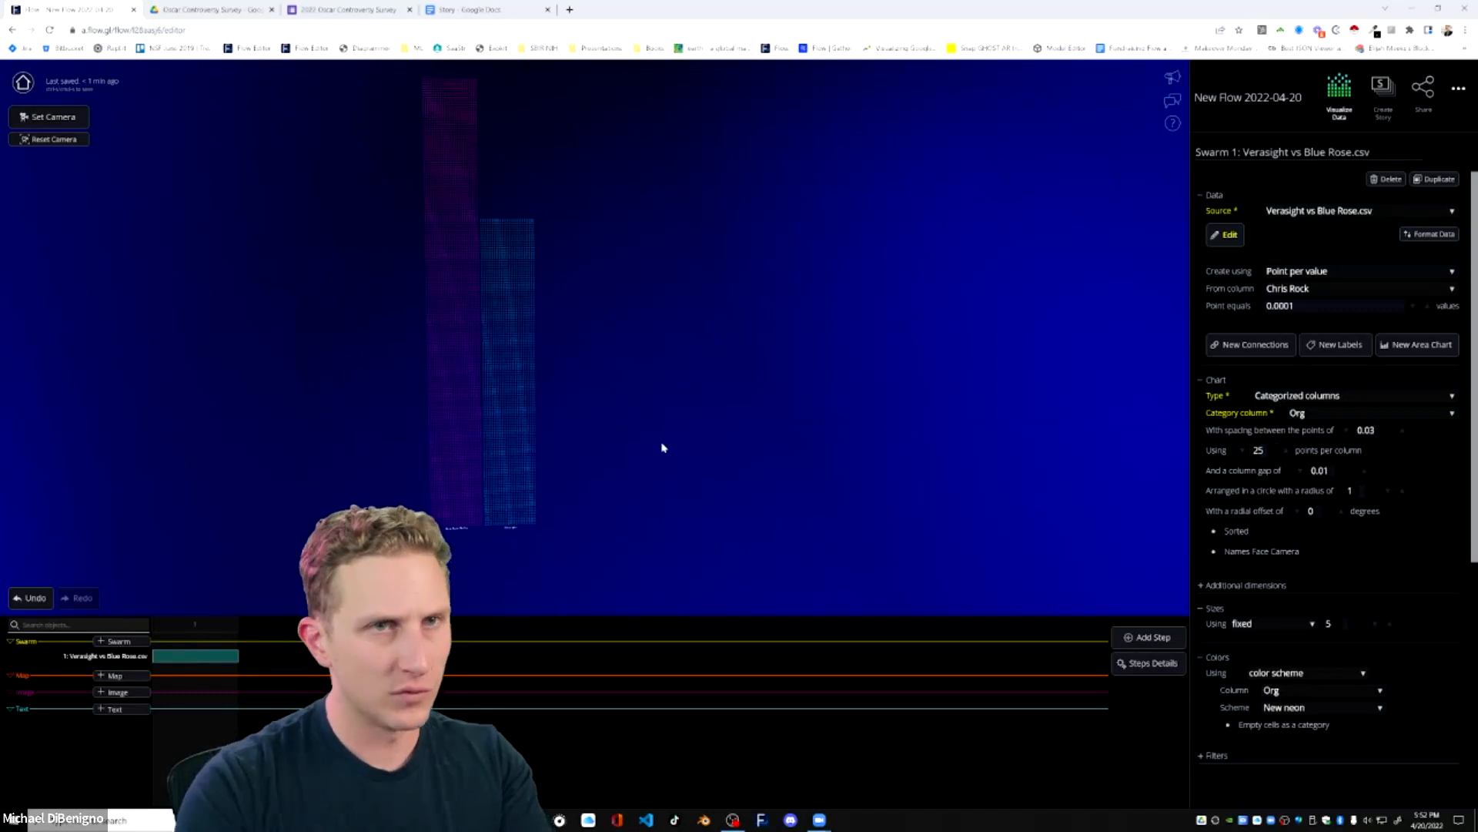
pyautogui.moveTo(628, 437); pyautogui.dragTo(650, 450)
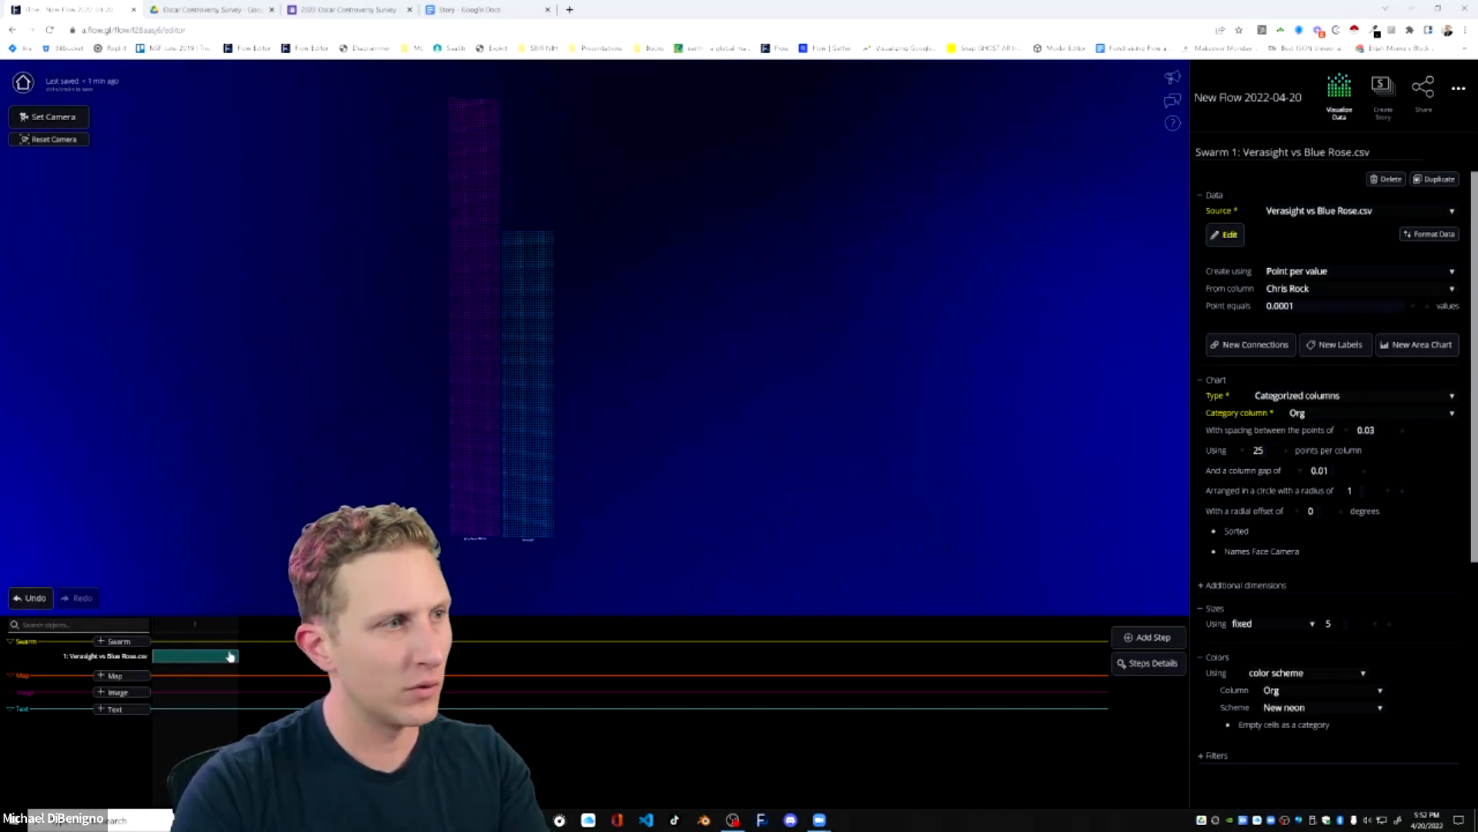
# Duplicate the swarm and create the copy's points from the Will Smith column.
pyautogui.click(1434, 182)
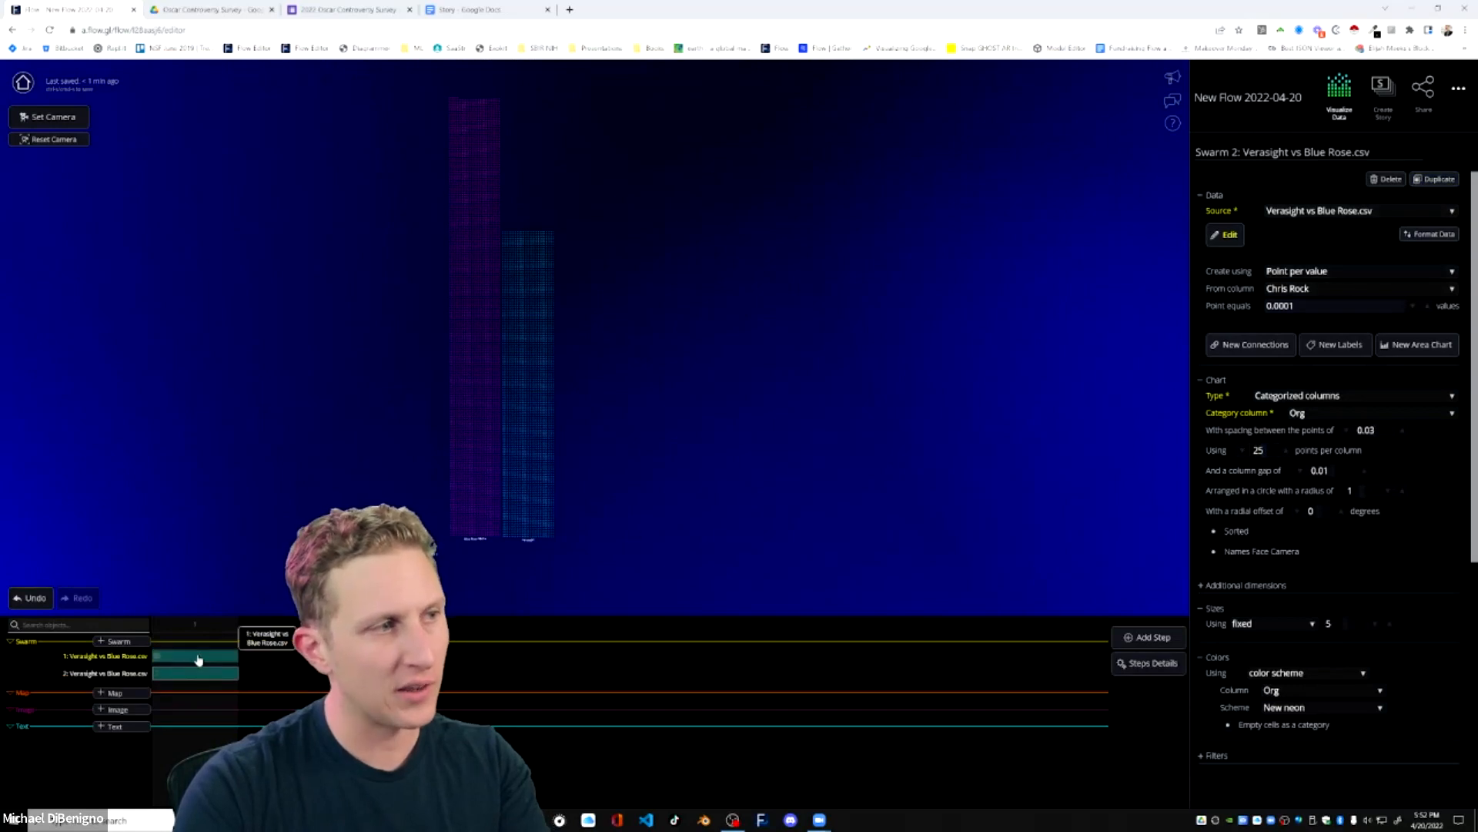
pyautogui.click(1322, 291)
pyautogui.click(1320, 297)
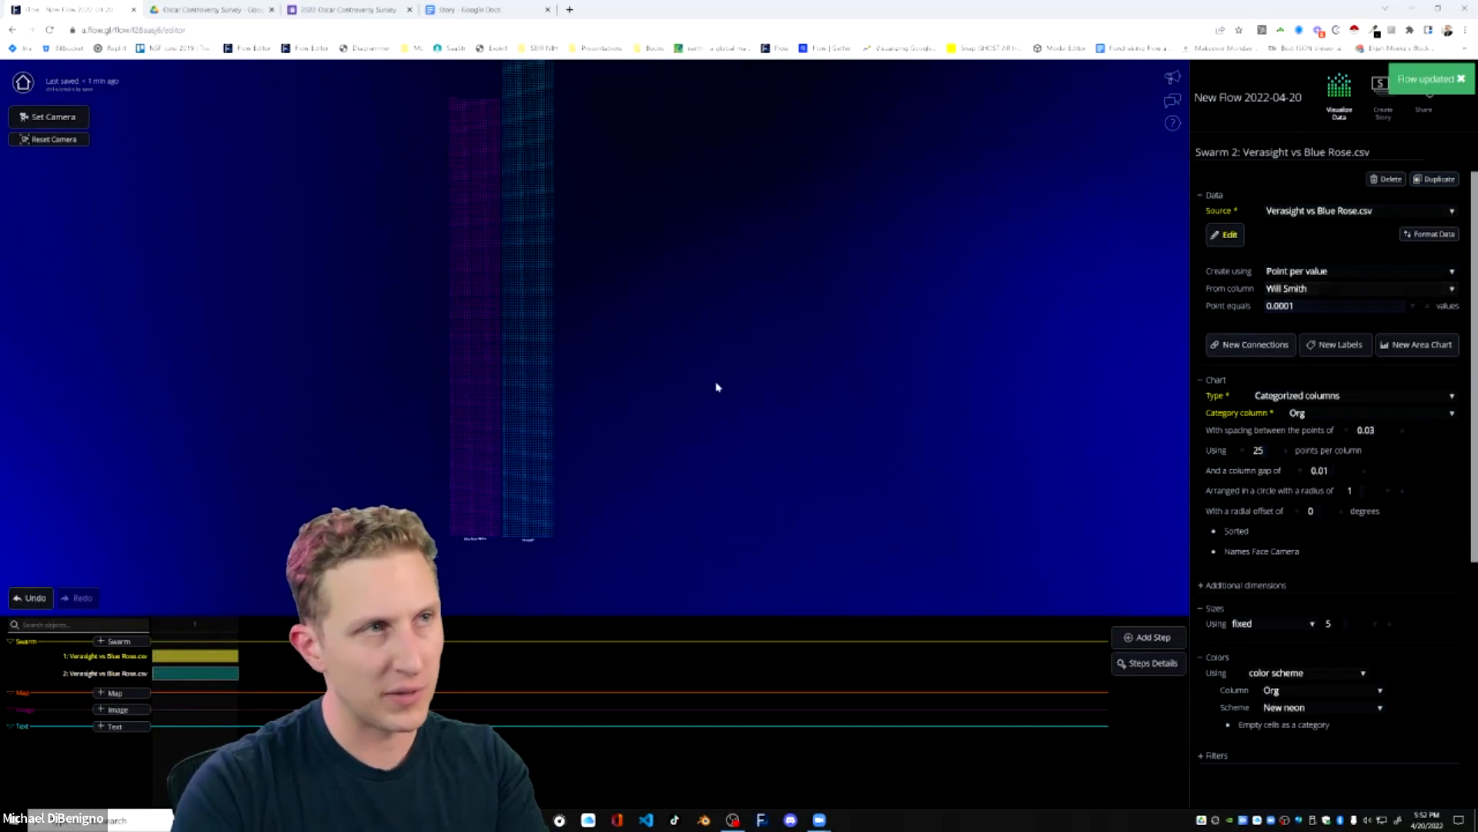
# Shift the Will Smith swarm to a far/close position of -0.590, behind the Chris Rock swarm.
pyautogui.moveTo(686, 468); pyautogui.dragTo(853, 508)
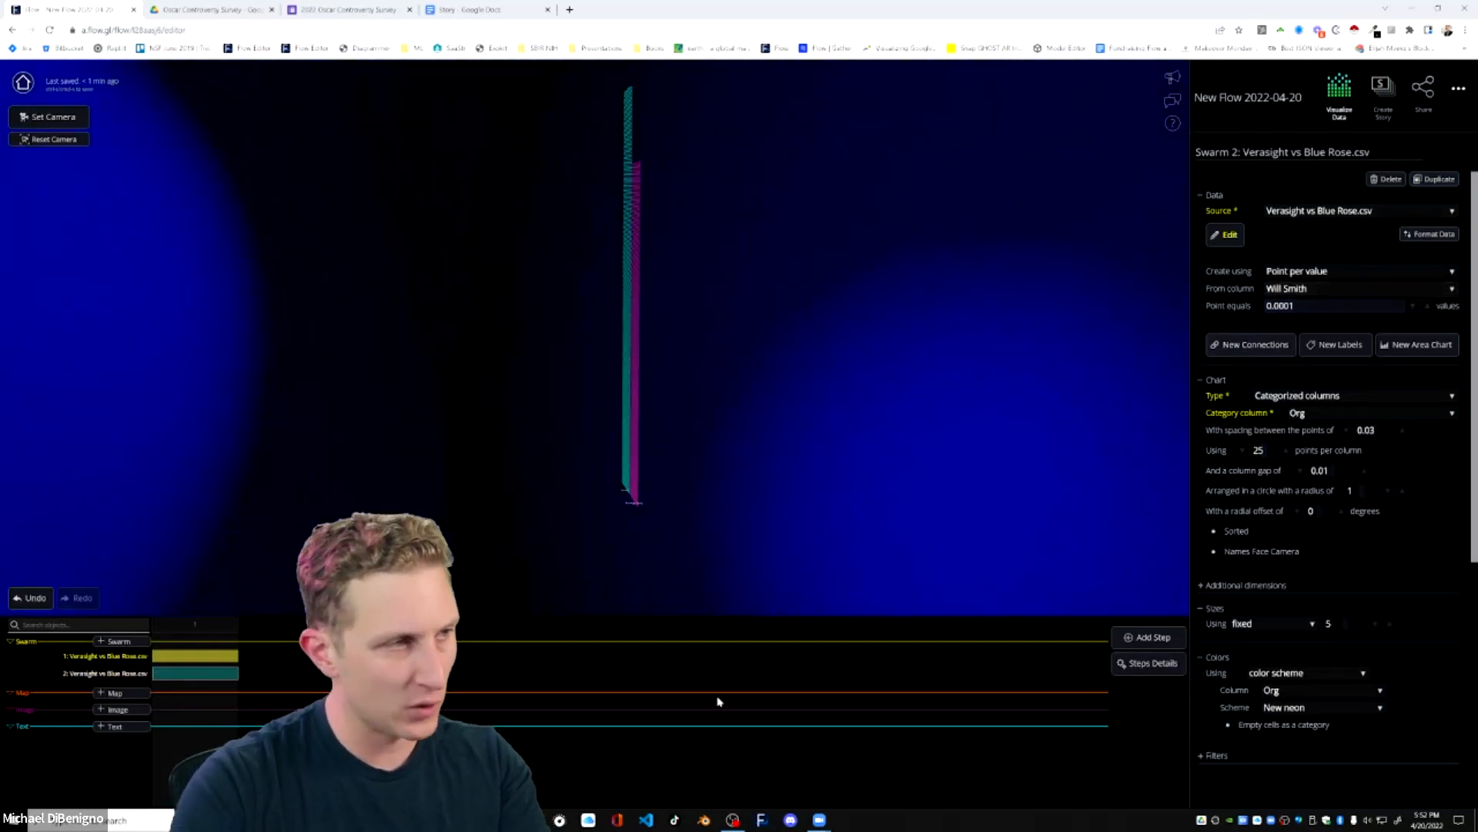
pyautogui.scroll(-4, 1325, 670)
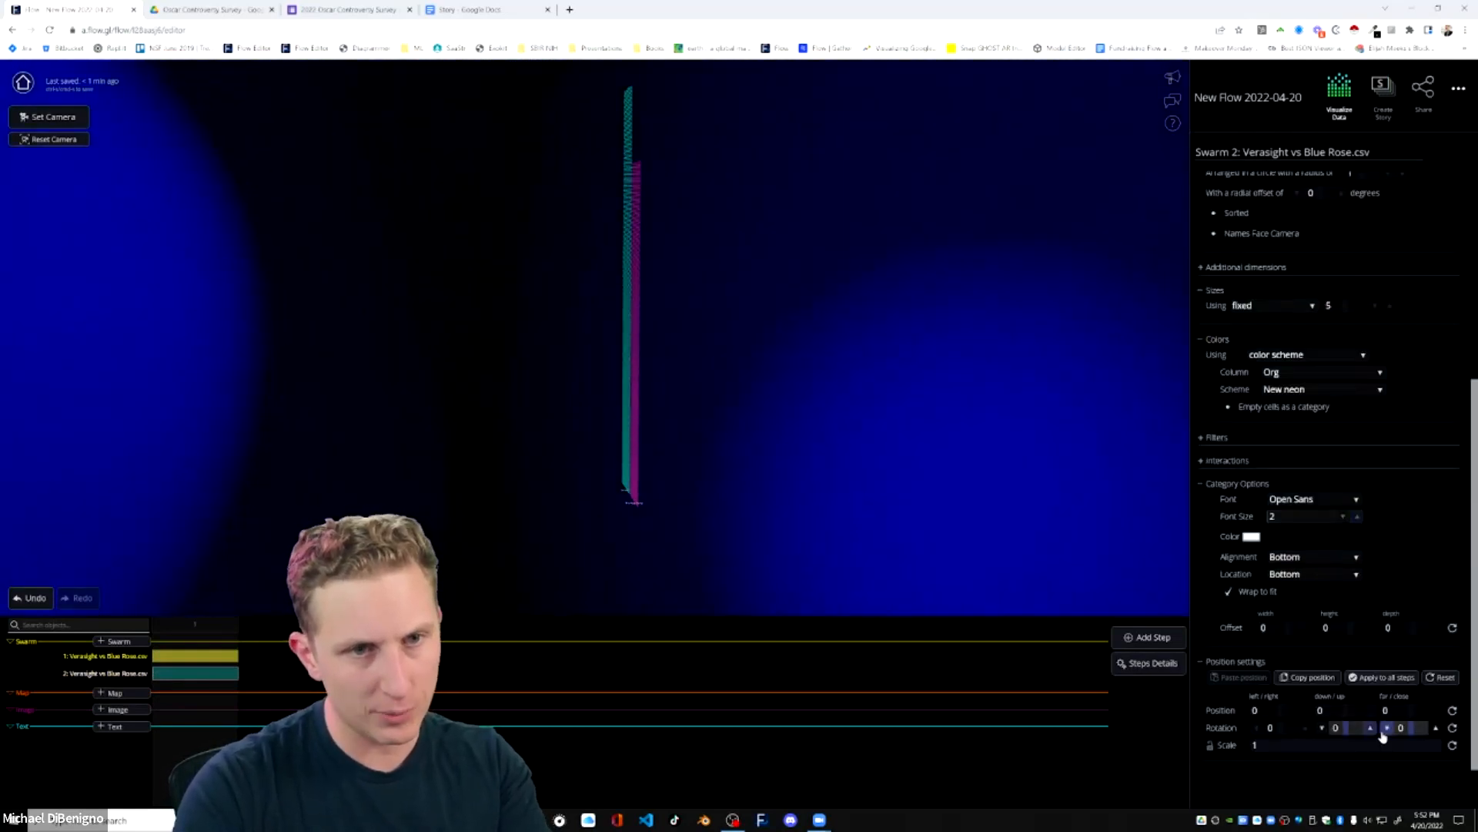
pyautogui.moveTo(1411, 712); pyautogui.dragTo(1331, 715)
pyautogui.moveTo(977, 446); pyautogui.dragTo(528, 455)
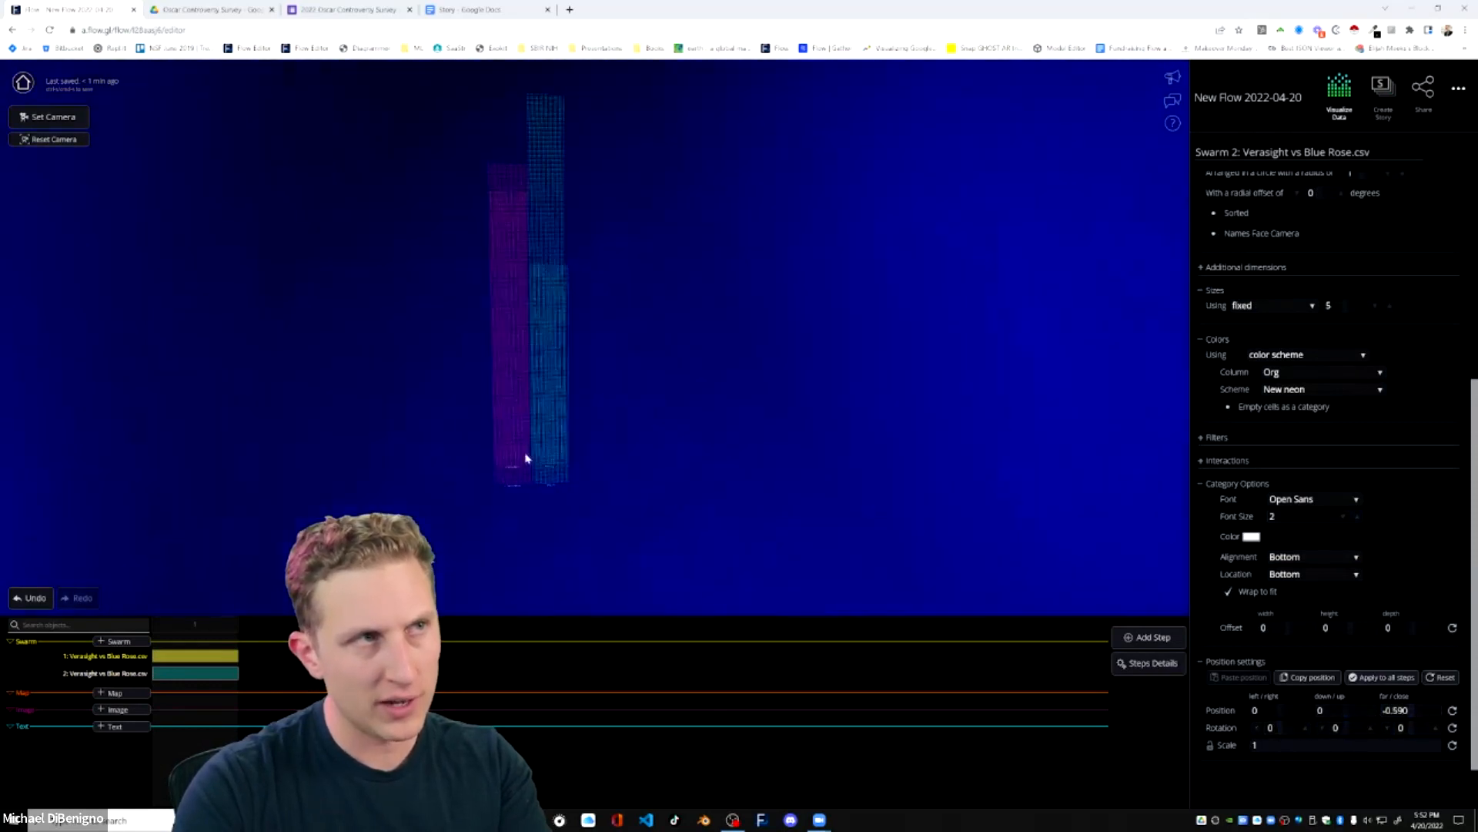
# Compare the Chris Rock and Will Smith column heights for Blue Rose Media and Verasight from several angles.
pyautogui.moveTo(713, 509); pyautogui.dragTo(587, 498)
pyautogui.scroll(3, 631, 531)
pyautogui.moveTo(660, 557); pyautogui.dragTo(738, 479)
pyautogui.scroll(-3, 733, 493)
pyautogui.moveTo(729, 564); pyautogui.dragTo(704, 562)
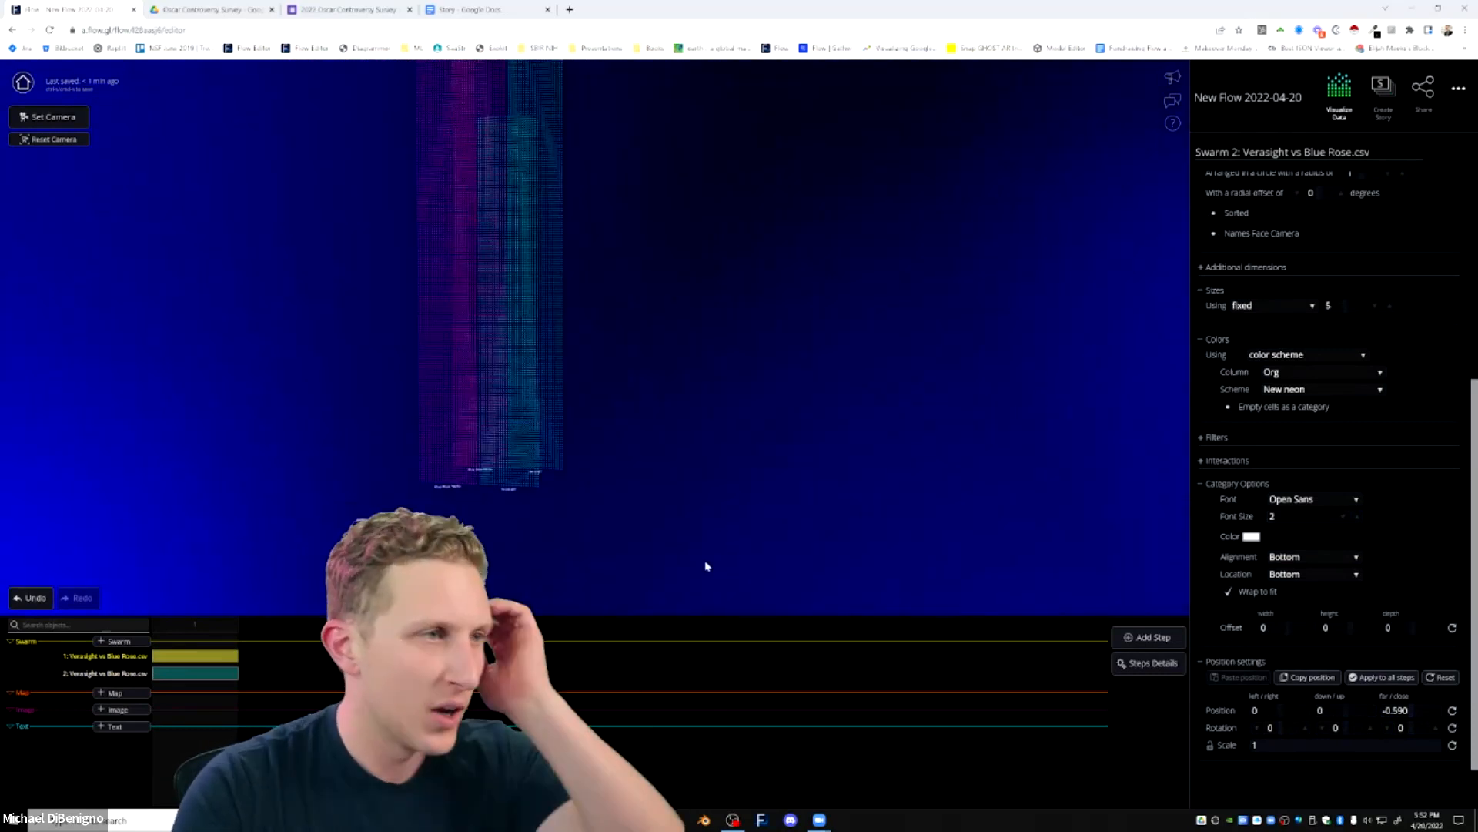
pyautogui.moveTo(683, 492); pyautogui.dragTo(713, 535)
pyautogui.scroll(3, 707, 475)
pyautogui.scroll(-2, 698, 472)
pyautogui.scroll(-3, 703, 493)
pyautogui.moveTo(701, 482)
pyautogui.mouseDown()
pyautogui.moveTo(796, 519)
pyautogui.moveTo(693, 467)
pyautogui.mouseUp()
pyautogui.scroll(-1, 703, 472)
pyautogui.scroll(-1, 711, 477)
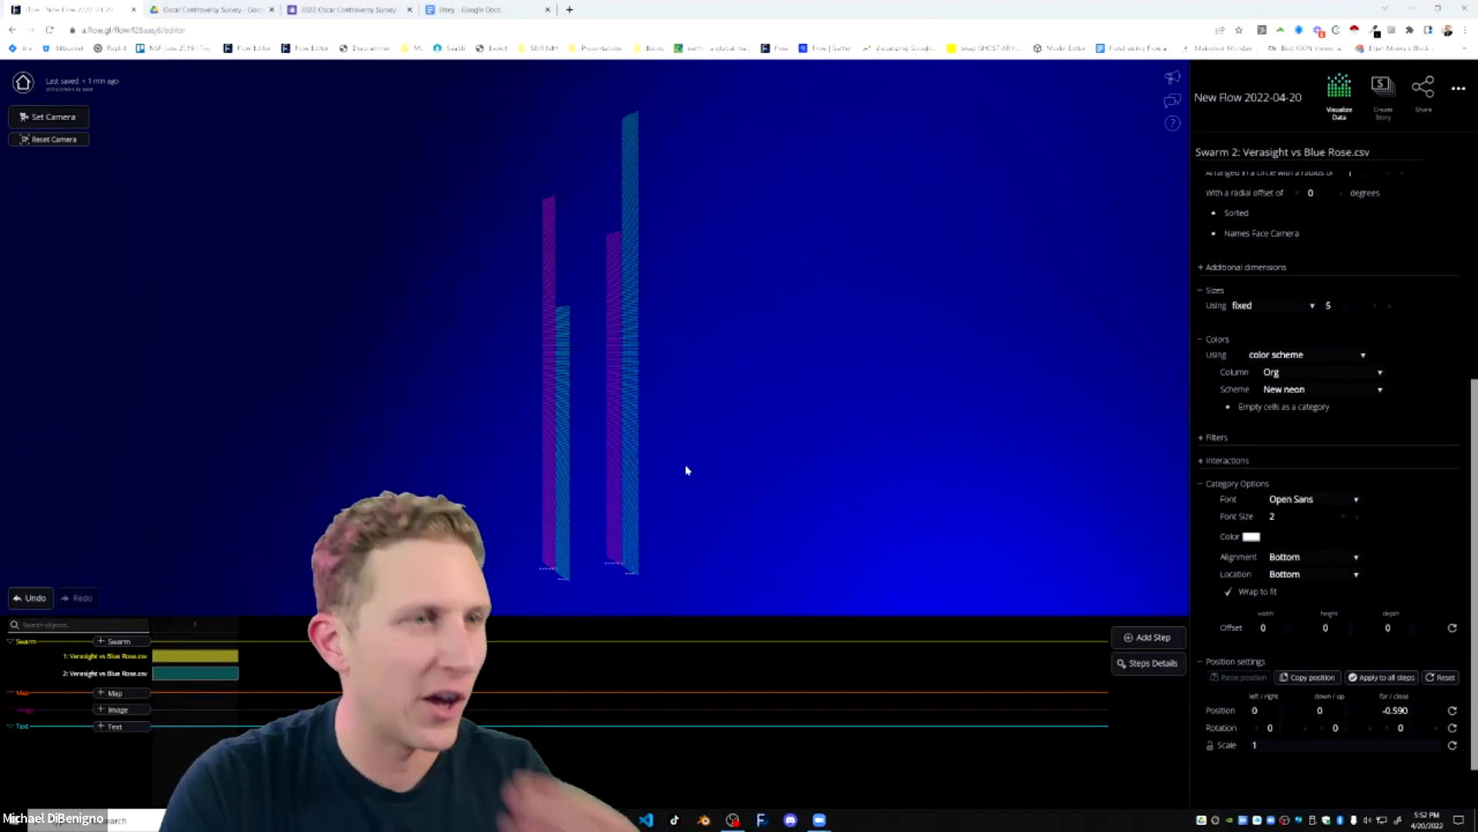
pyautogui.moveTo(706, 522)
pyautogui.mouseDown()
pyautogui.moveTo(778, 521)
pyautogui.moveTo(805, 563)
pyautogui.mouseUp()
pyautogui.scroll(2, 788, 531)
pyautogui.scroll(3, 838, 528)
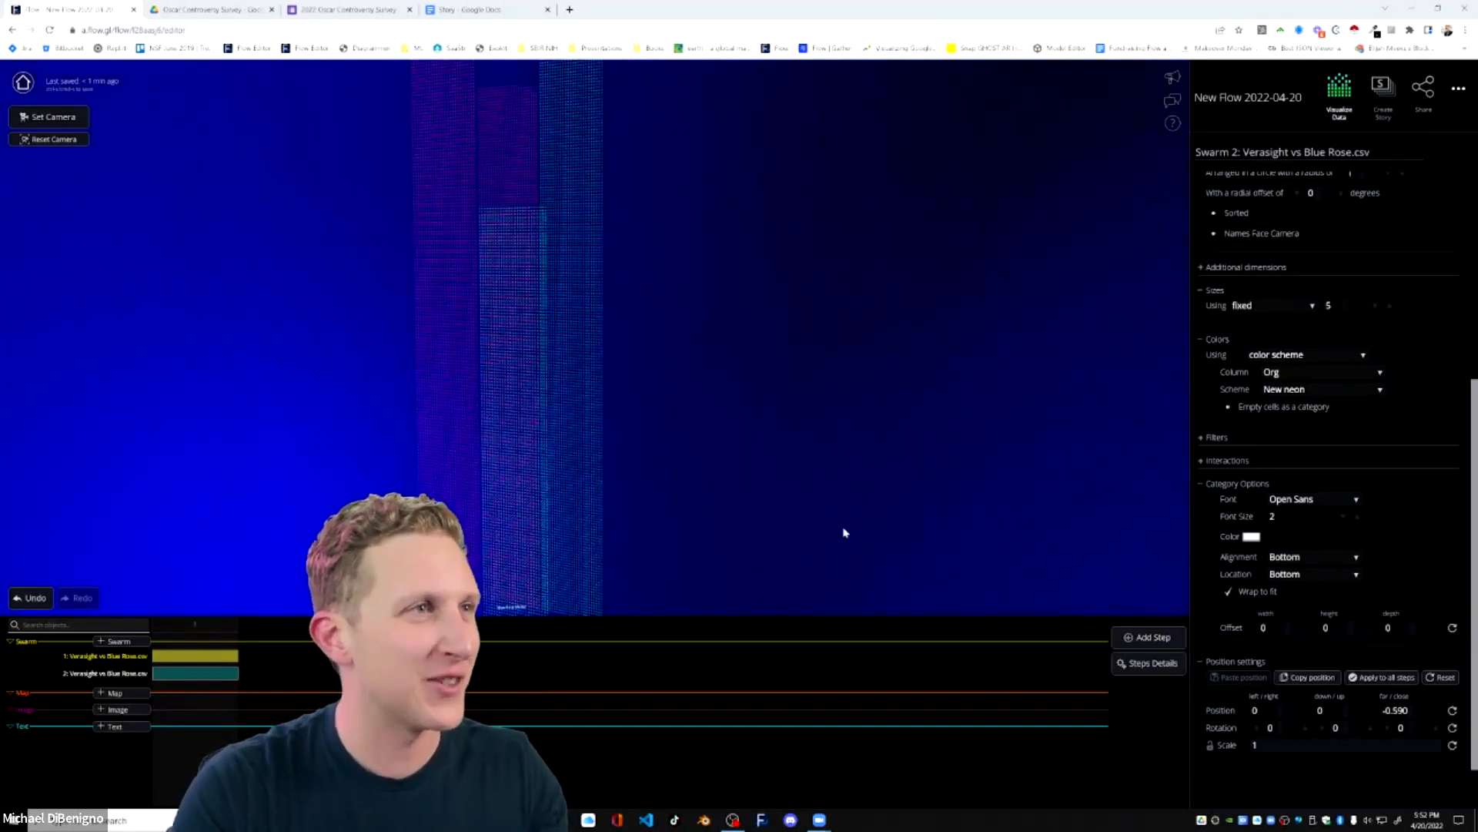
pyautogui.moveTo(787, 514); pyautogui.dragTo(624, 482)
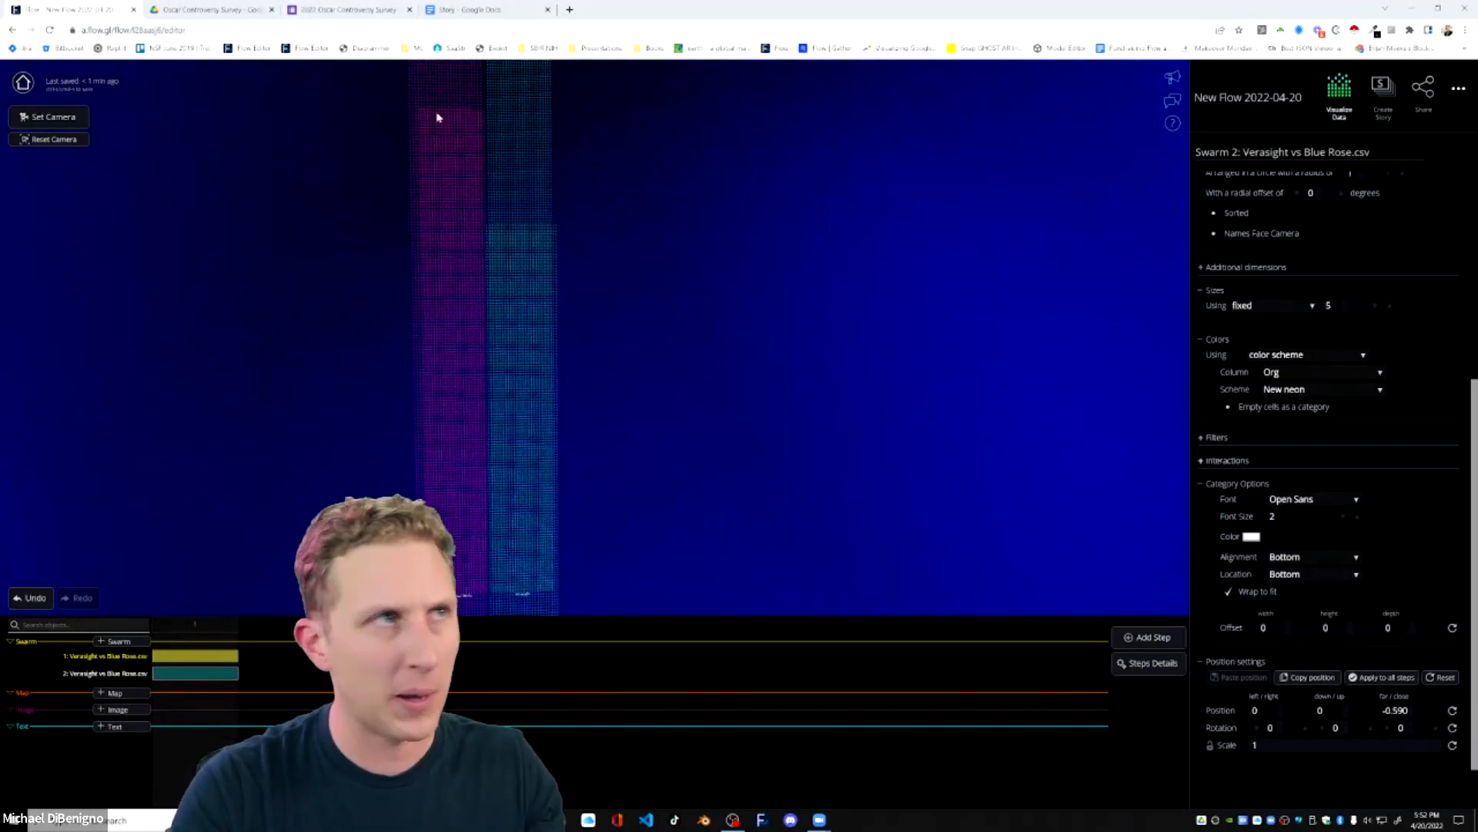
# Switch to Google Drive and close the CSV preview to return to the Oscar Controversy Survey folder.
pyautogui.click(212, 9)
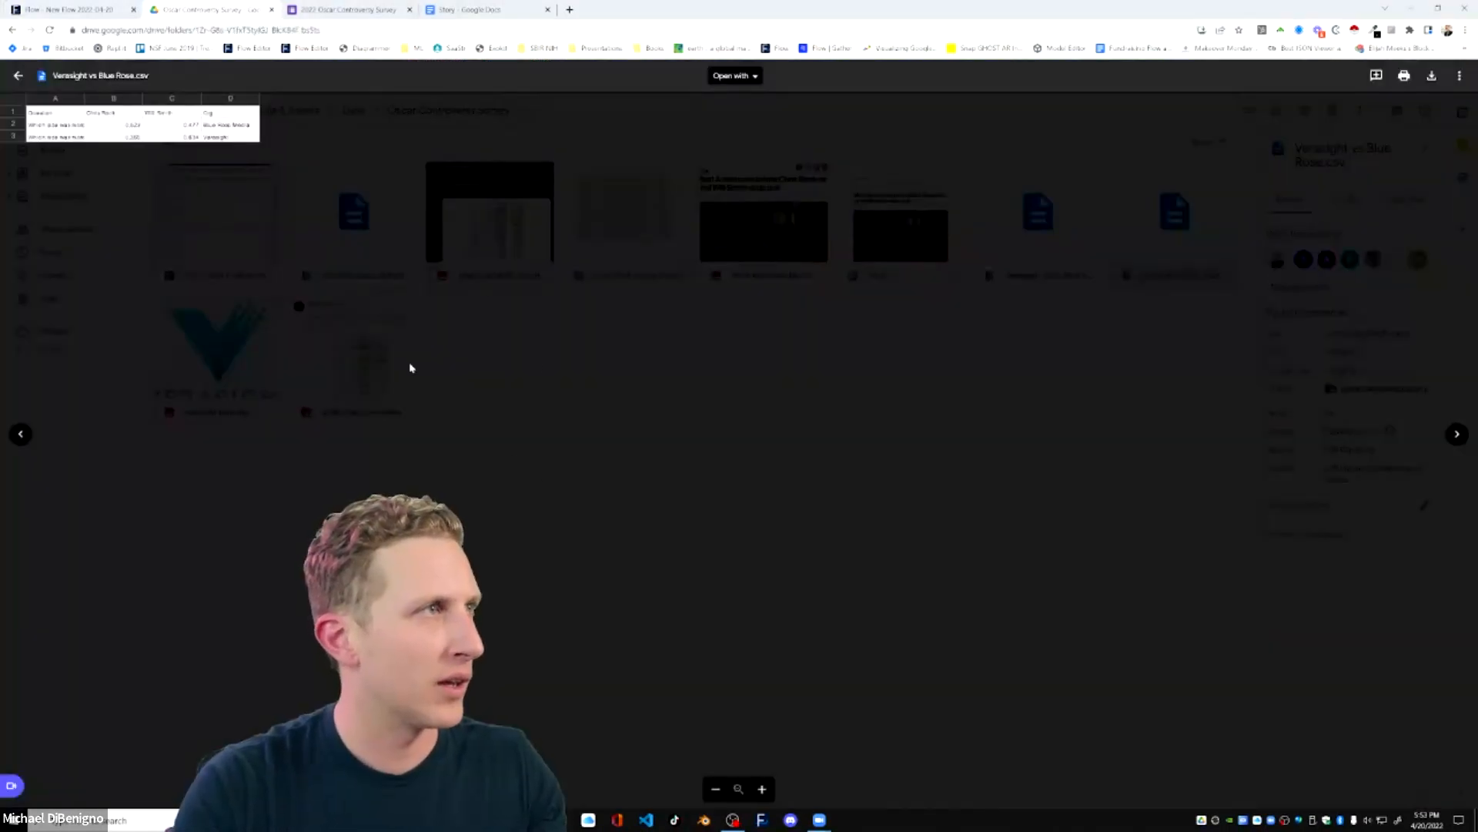
pyautogui.click(16, 76)
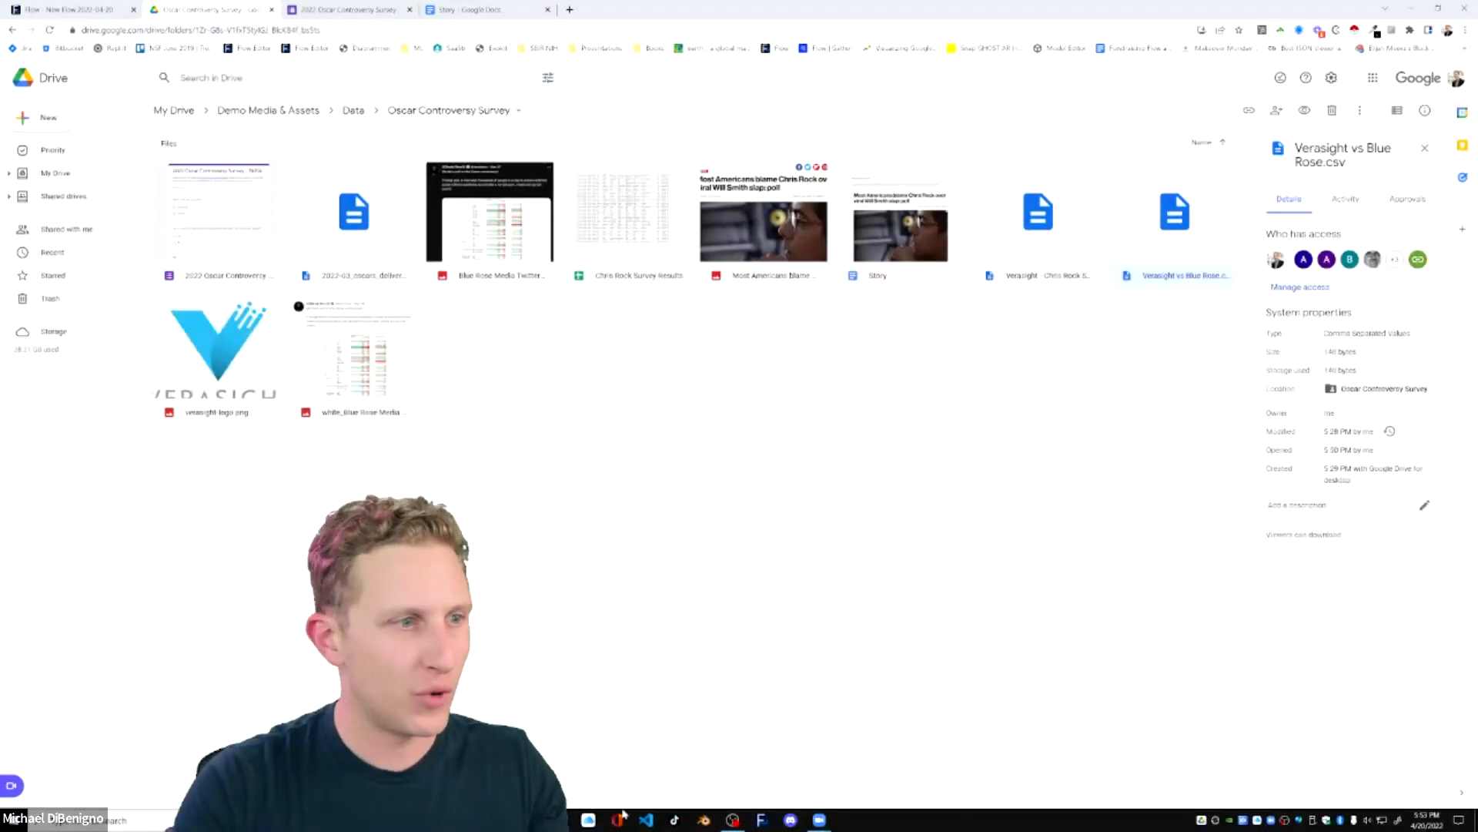
# Open the local Verasight vs Blue Rose.csv in Excel and widen its columns to fit their contents.
pyautogui.press('super+e')
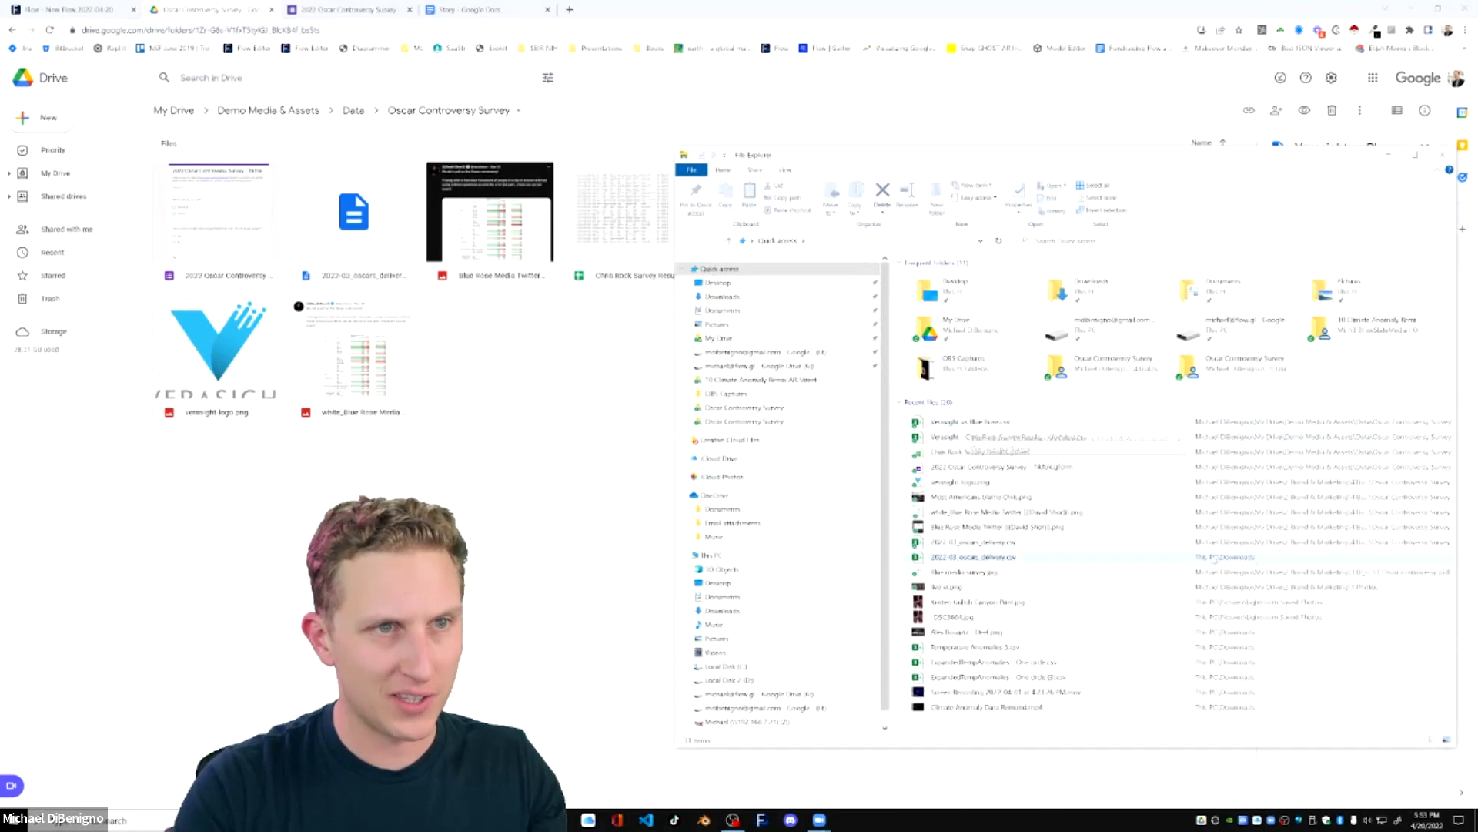
pyautogui.doubleClick(1074, 422)
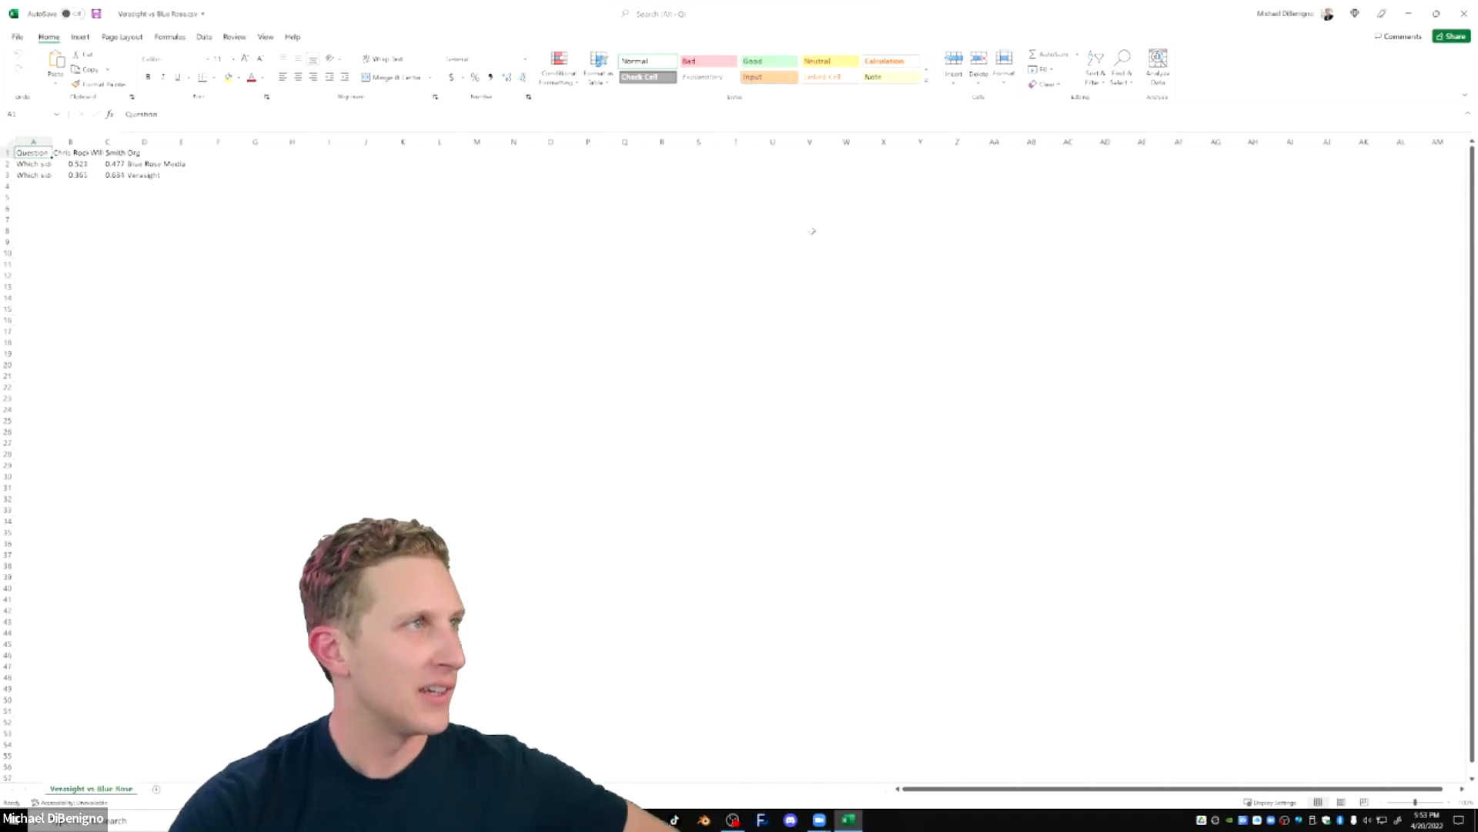
pyautogui.click(102, 197)
pyautogui.doubleClick(51, 142)
pyautogui.doubleClick(161, 140)
pyautogui.doubleClick(201, 141)
pyautogui.moveTo(239, 141); pyautogui.dragTo(299, 141)
pyautogui.click(184, 151)
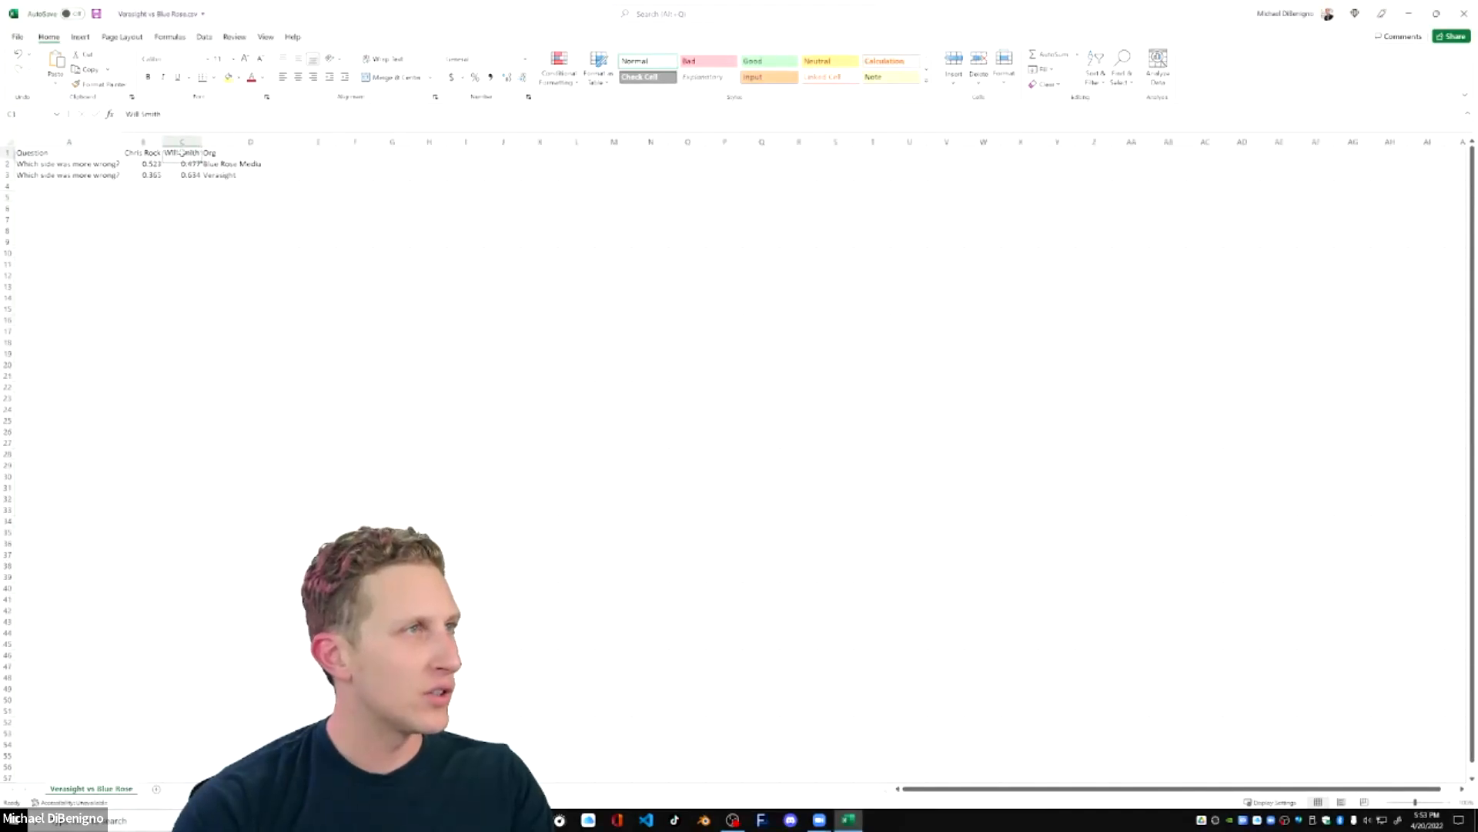
pyautogui.moveTo(162, 141); pyautogui.dragTo(197, 141)
# Insert two new columns between Question and Chris Rock, headed Value and Who.
pyautogui.rightClick(139, 141)
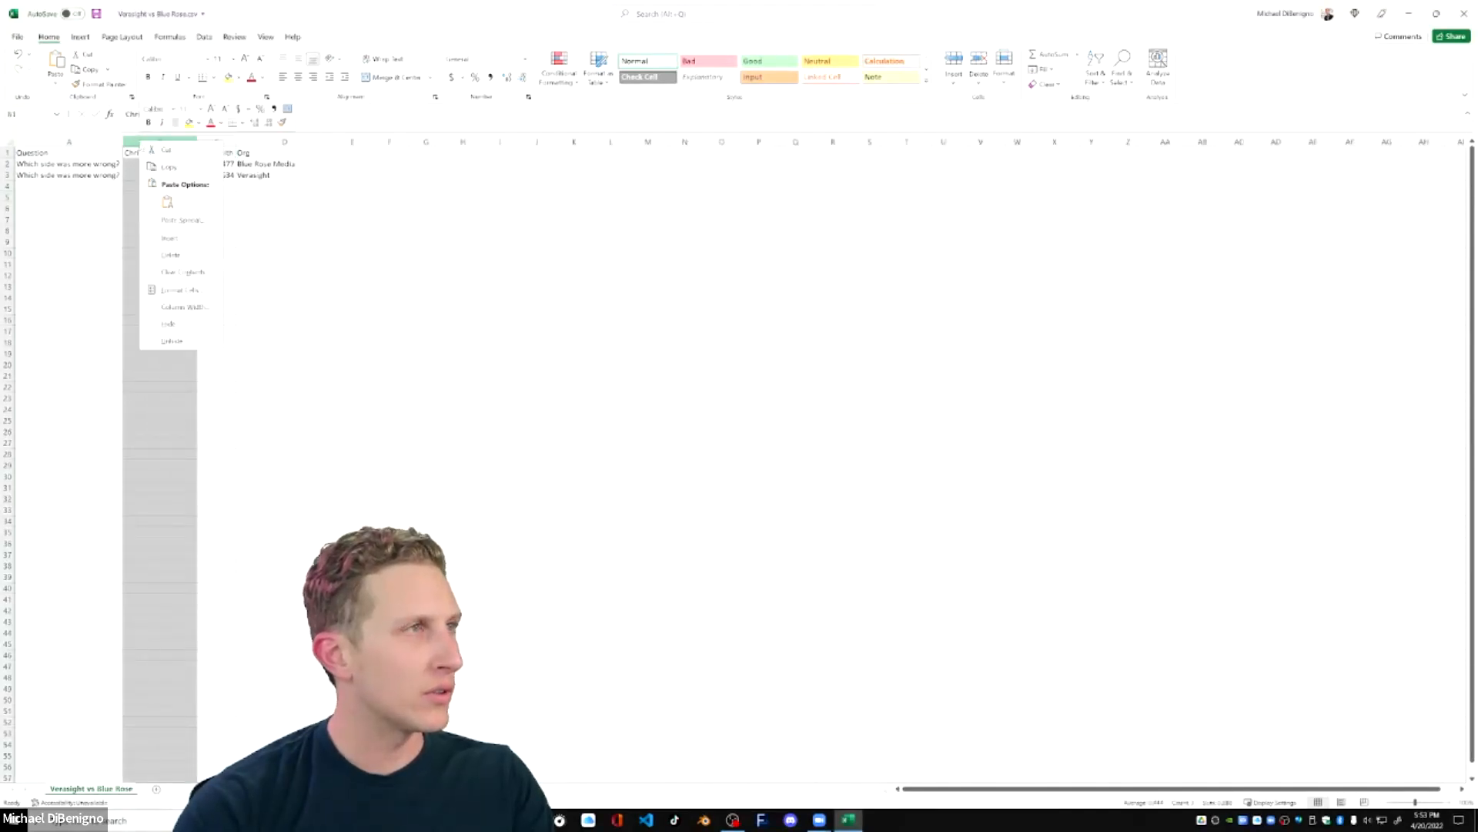
pyautogui.click(170, 238)
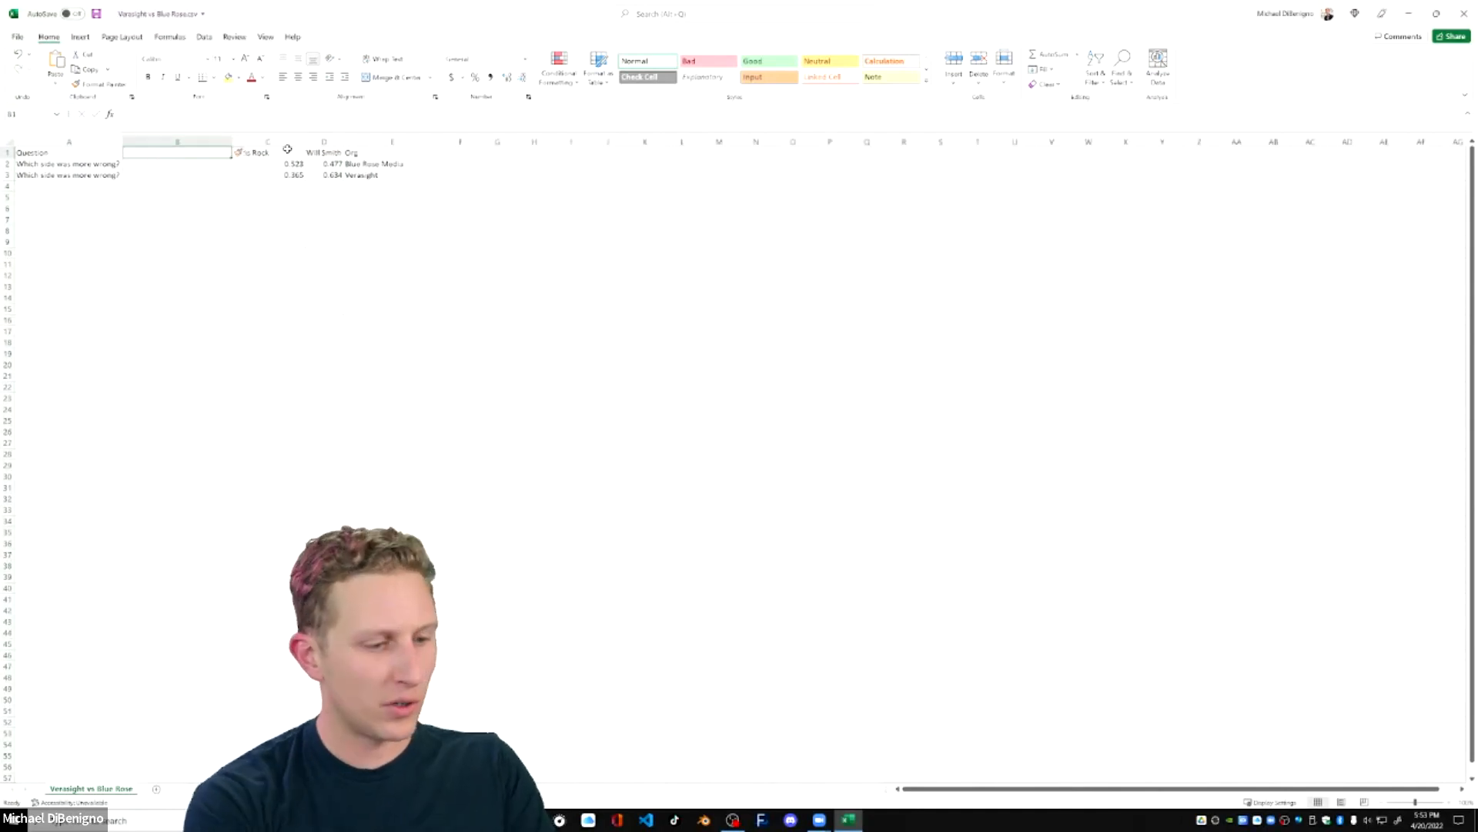
pyautogui.write('Value')
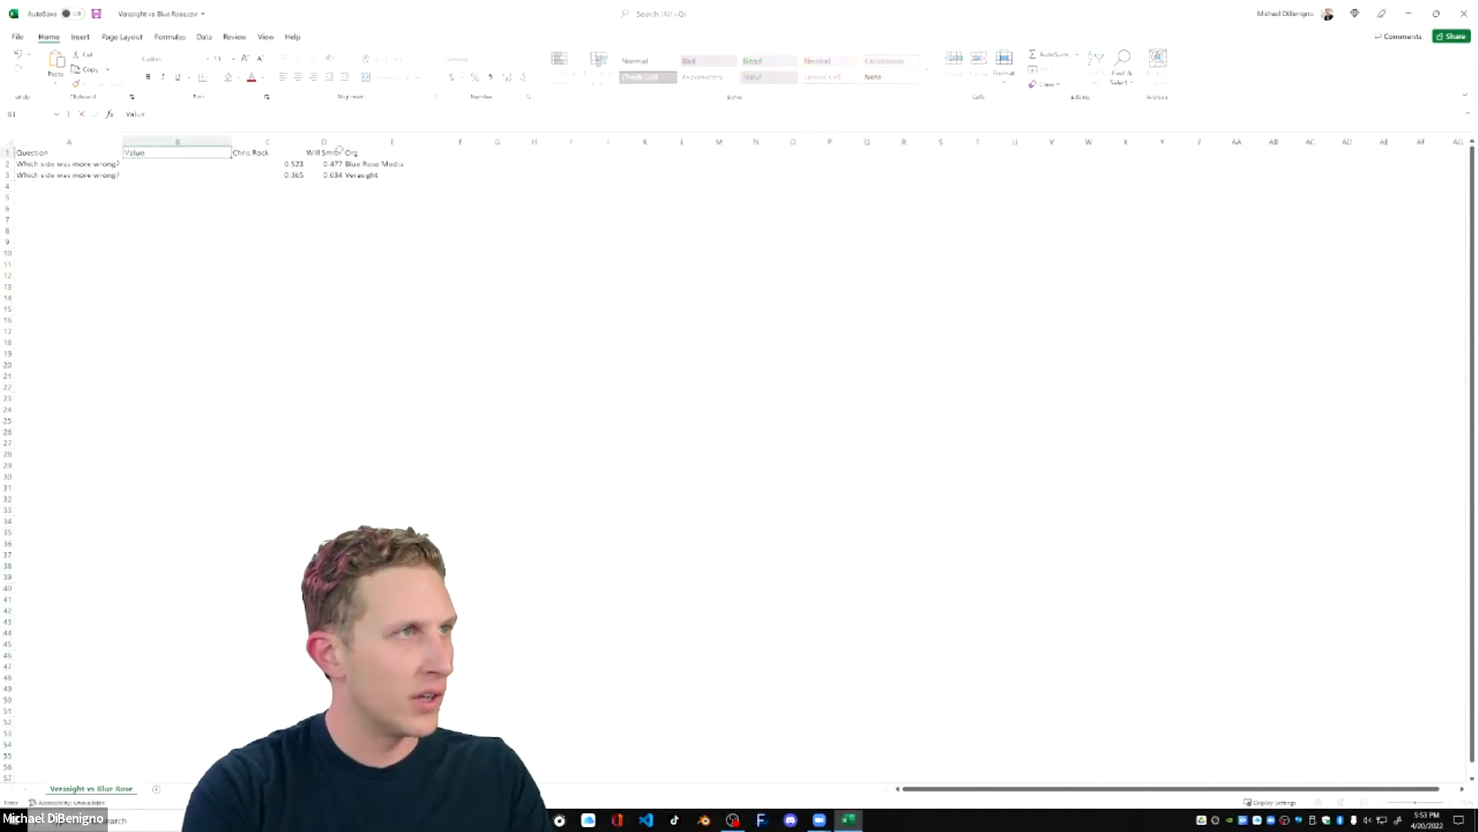
pyautogui.rightClick(261, 142)
pyautogui.click(289, 238)
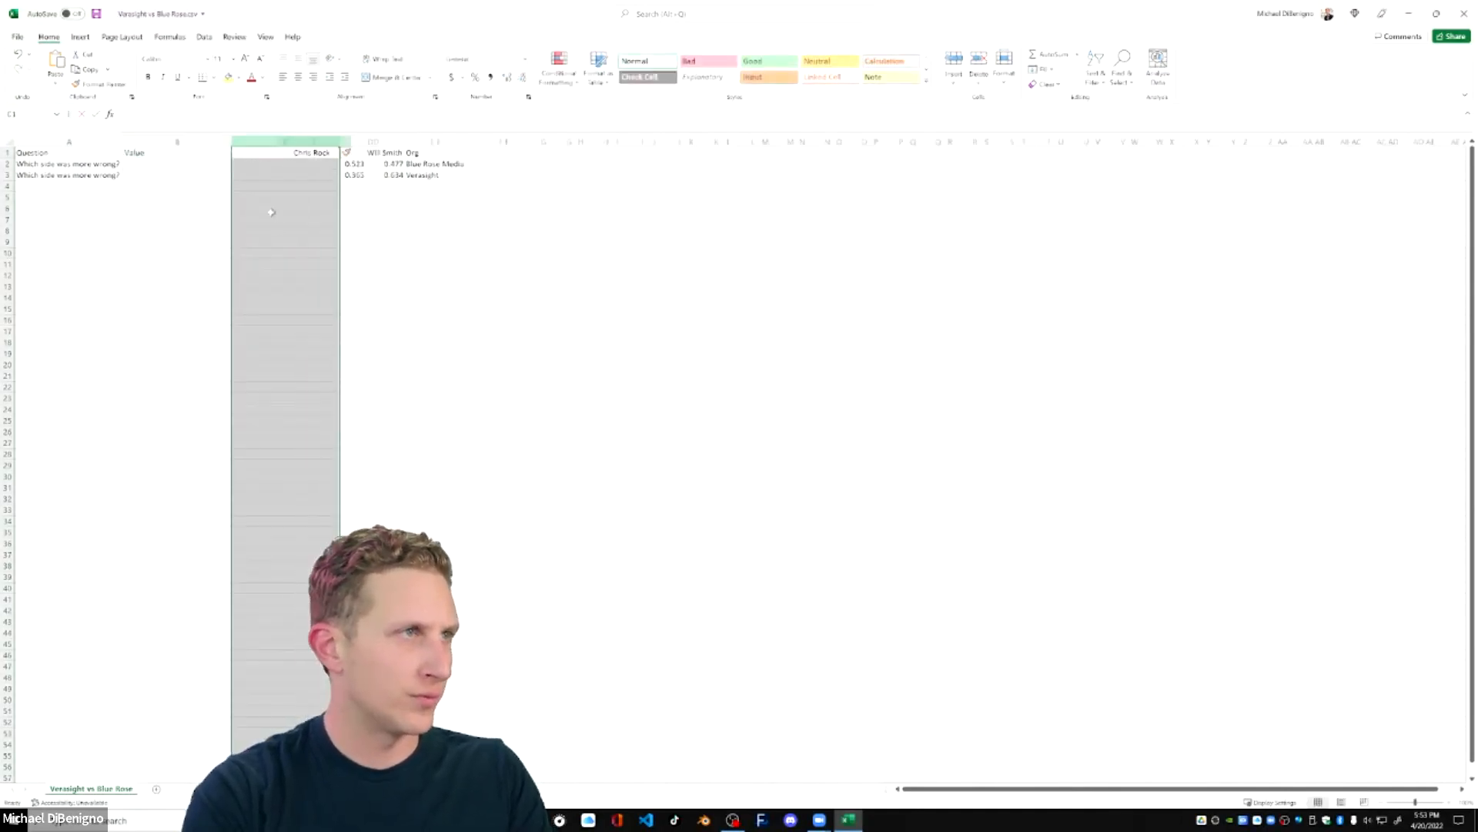
pyautogui.click(261, 156)
pyautogui.write('Who')
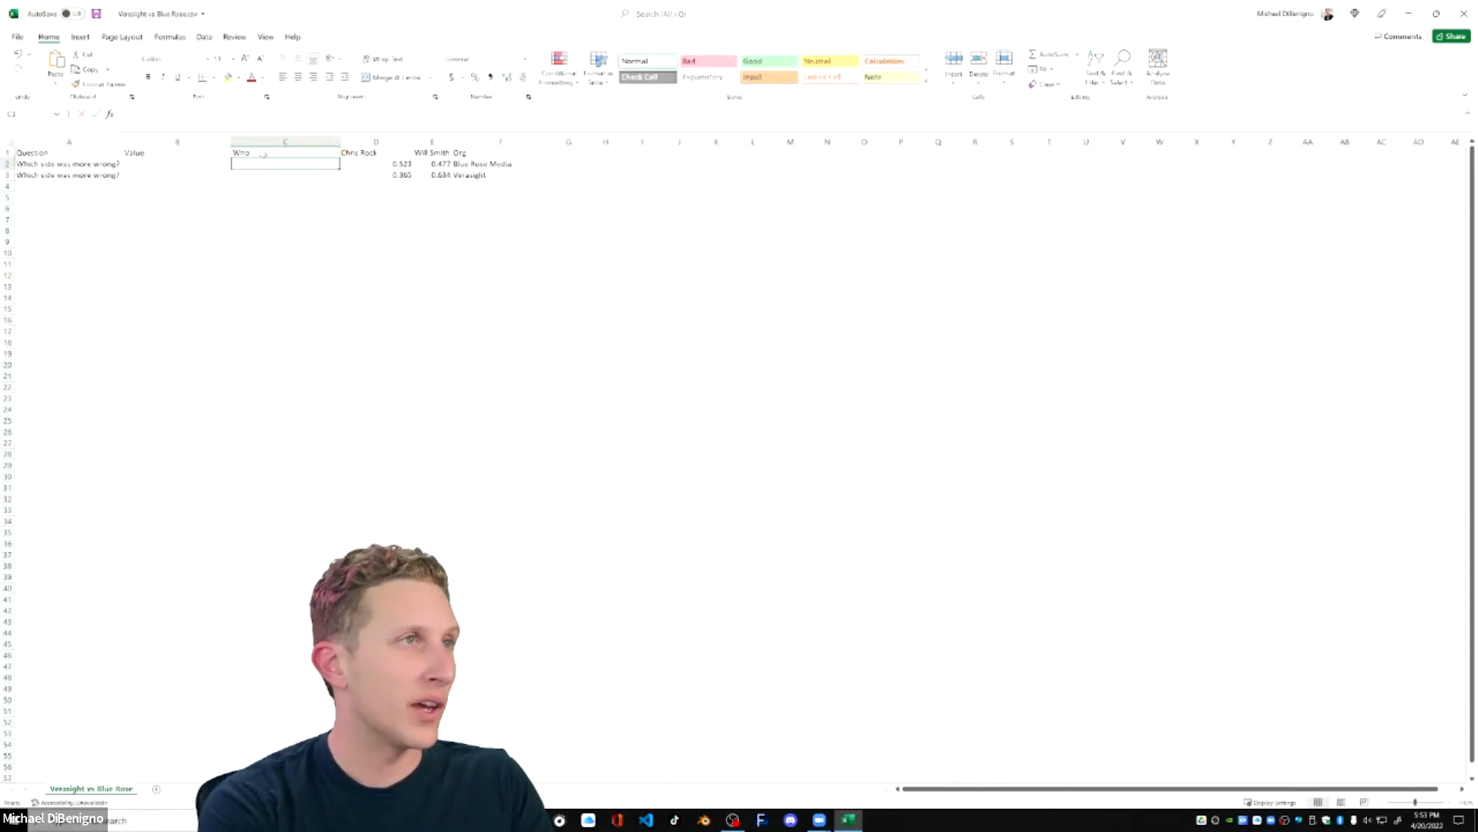
pyautogui.write('Chris')
# Fill the Who column with Chris in rows 2 and 3 and Will Smith in rows 4 and 5.
pyautogui.press('Return')
pyautogui.write('Chris')
pyautogui.press('Return')
pyautogui.write('Will Smith')
pyautogui.press('Return')
pyautogui.write('Wi')
pyautogui.press('Return')
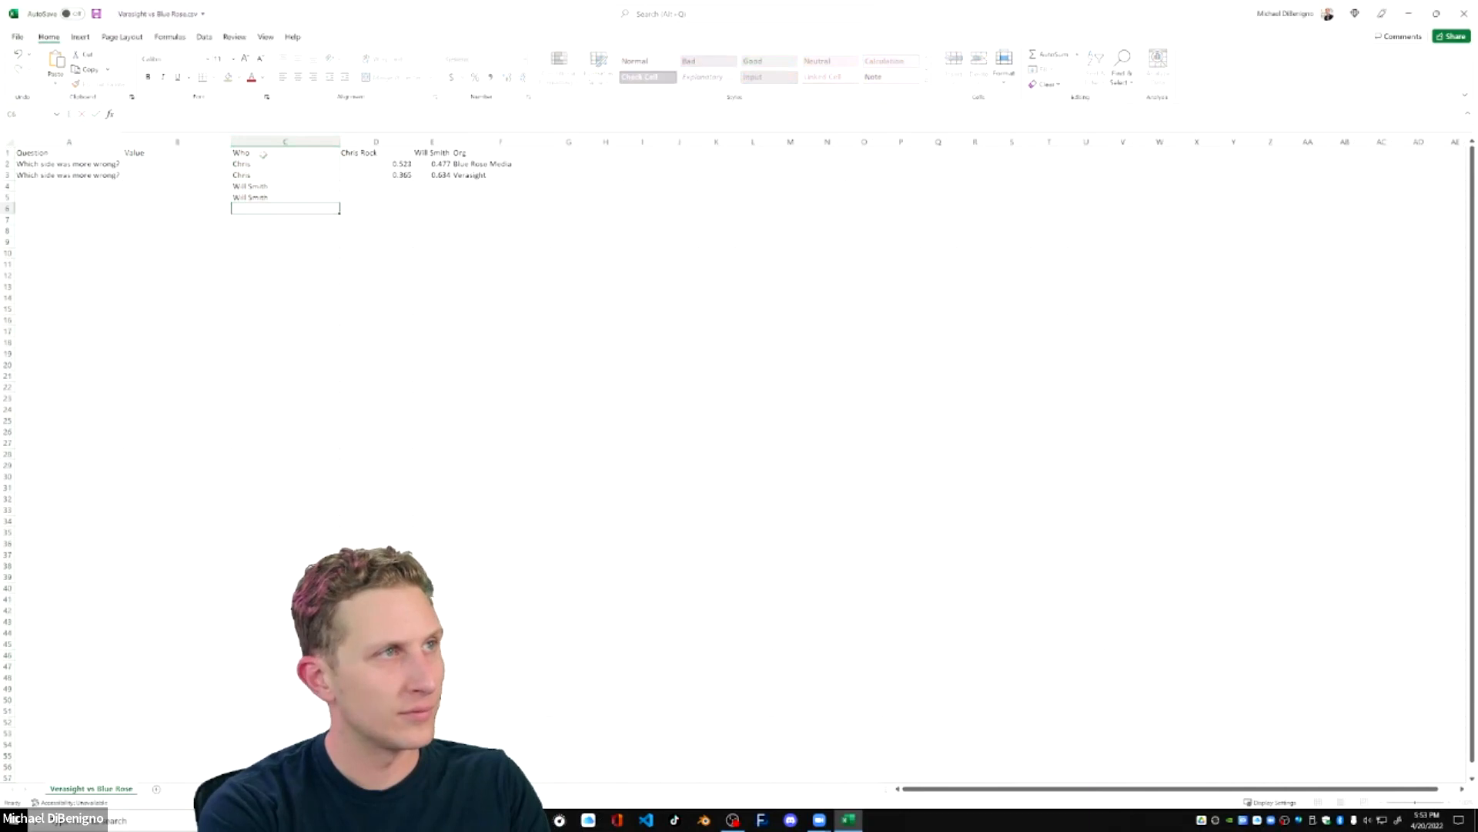
# Complete both Chris entries in the Who column to Chris Rock.
pyautogui.click(254, 165)
pyautogui.doubleClick(255, 165)
pyautogui.write('Rock')
pyautogui.press('Return')
pyautogui.click(258, 165)
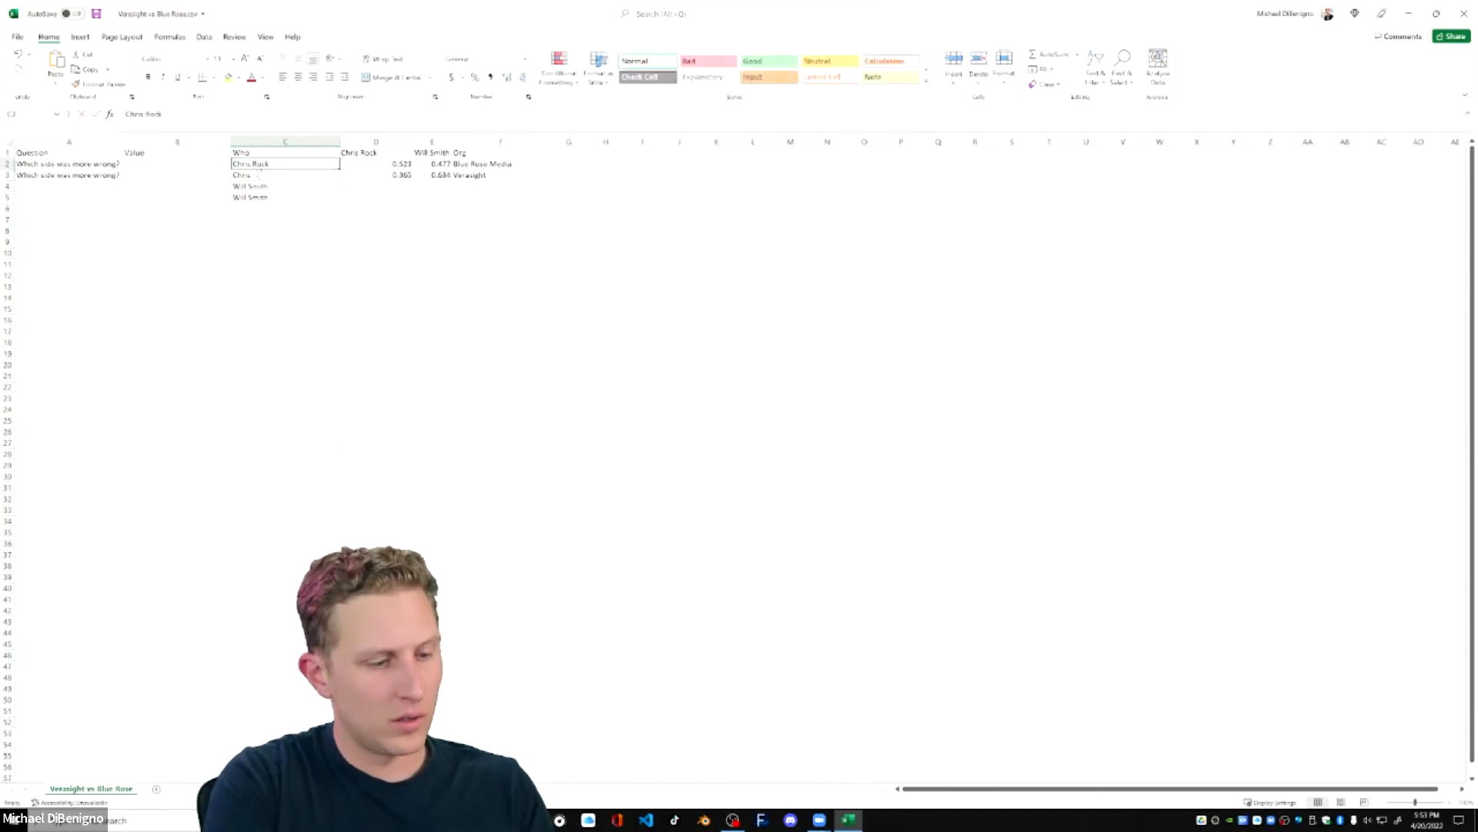
pyautogui.hotkey('ctrl', 'c')
pyautogui.click(259, 175)
pyautogui.hotkey('ctrl', 'v')
pyautogui.click(642, 230)
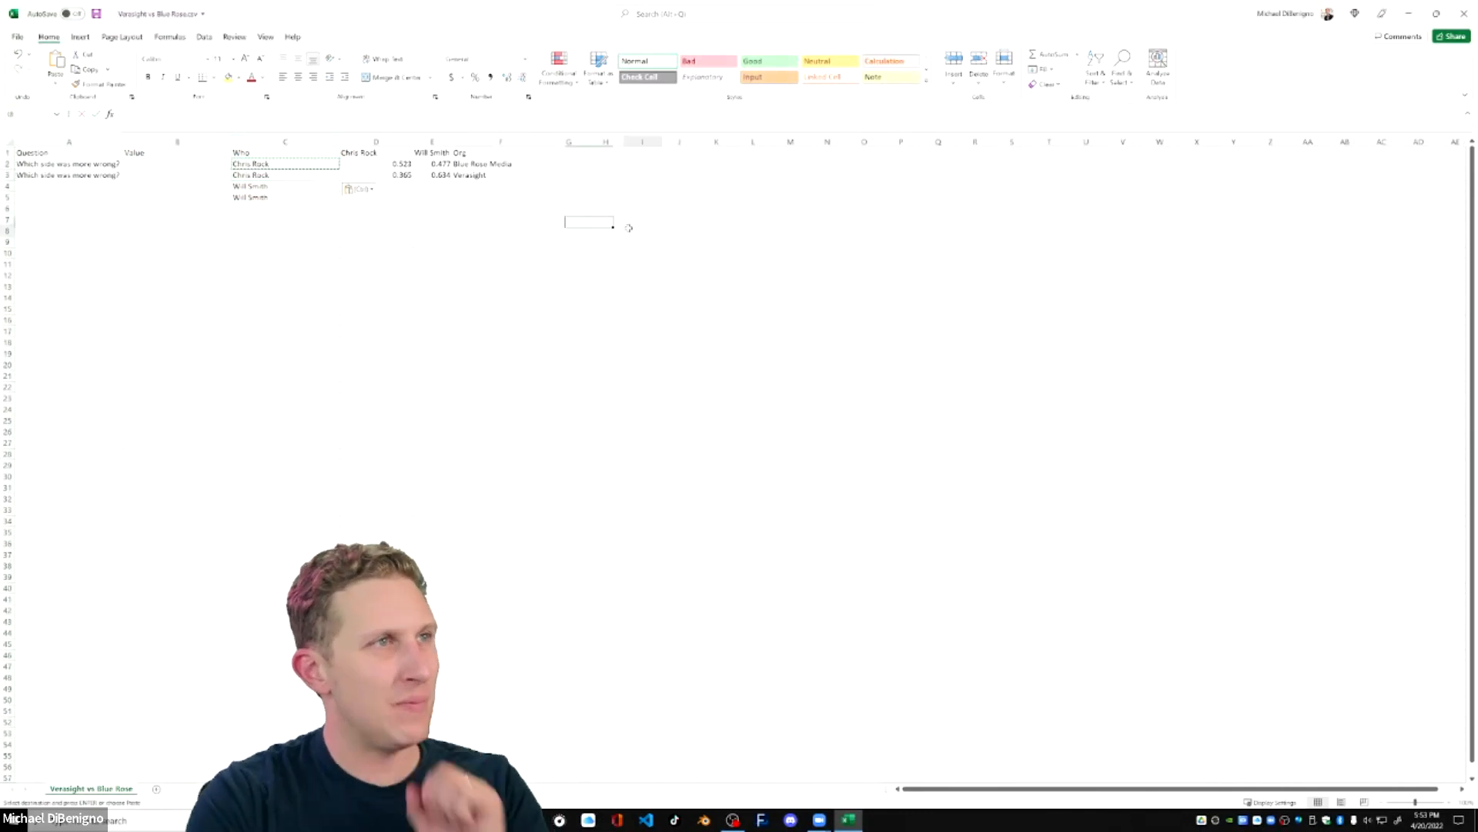
# Move the two Will Smith values below the Chris Rock values and copy the two Org names into rows 4 and 5.
pyautogui.moveTo(441, 164); pyautogui.dragTo(401, 191)
pyautogui.moveTo(488, 165); pyautogui.dragTo(482, 176)
pyautogui.hotkey('ctrl', 'c')
pyautogui.click(481, 187)
pyautogui.hotkey('ctrl', 'v')
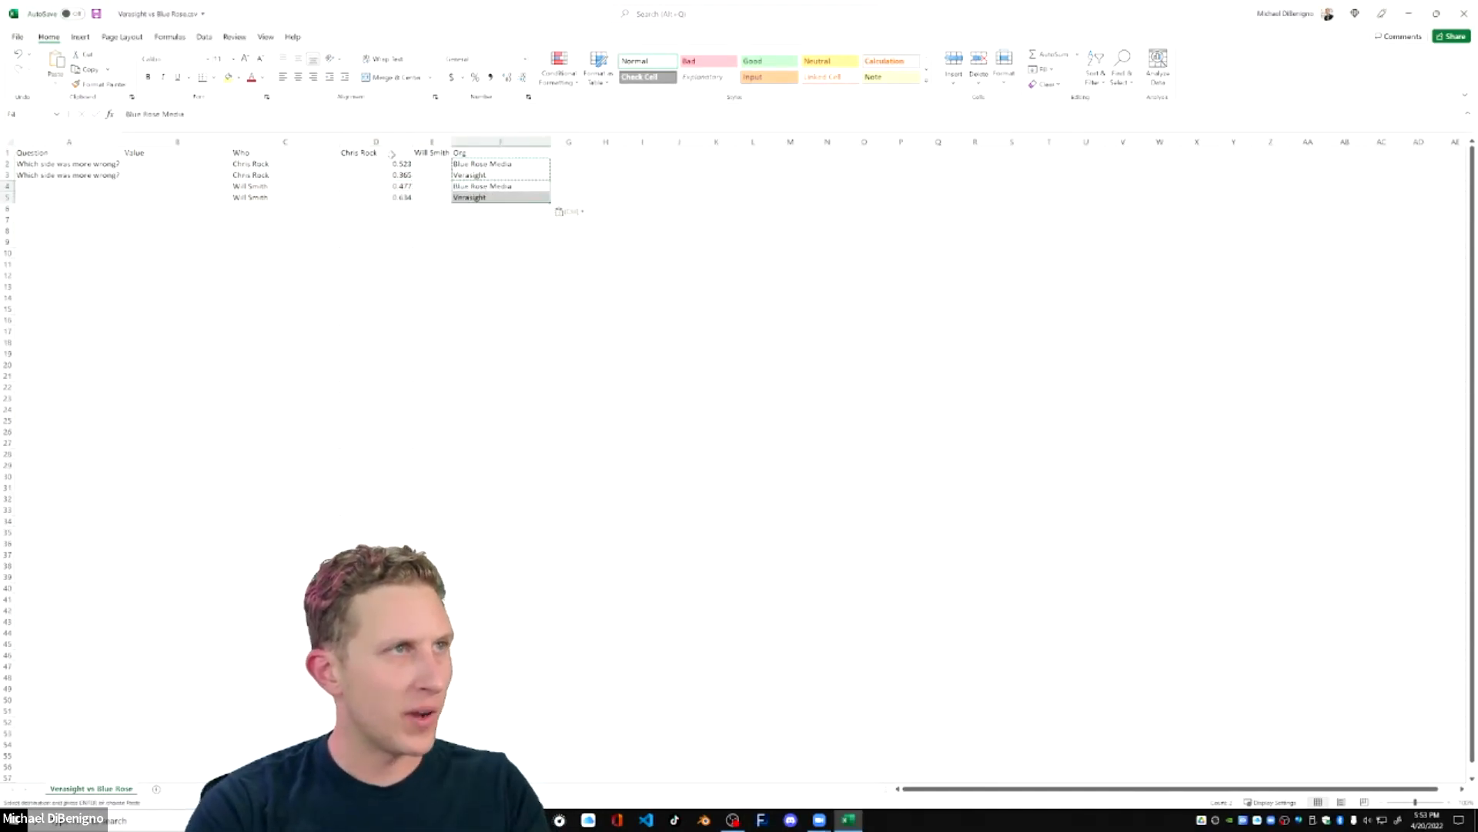
# Rename the Chris Rock column header to Value, and delete the emptied Will Smith column and the empty Value column.
pyautogui.click(392, 154)
pyautogui.write('Value')
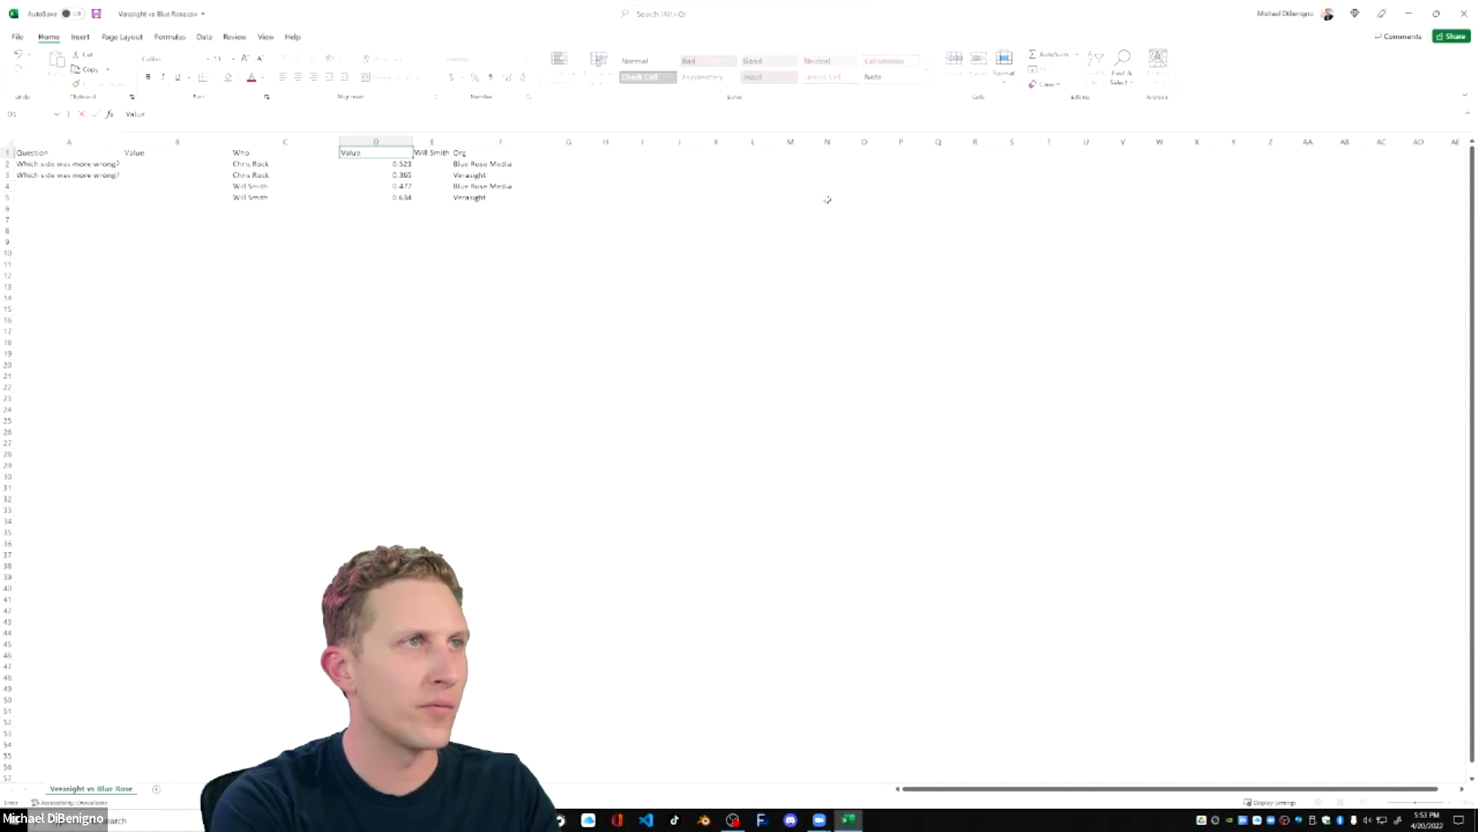
pyautogui.rightClick(432, 142)
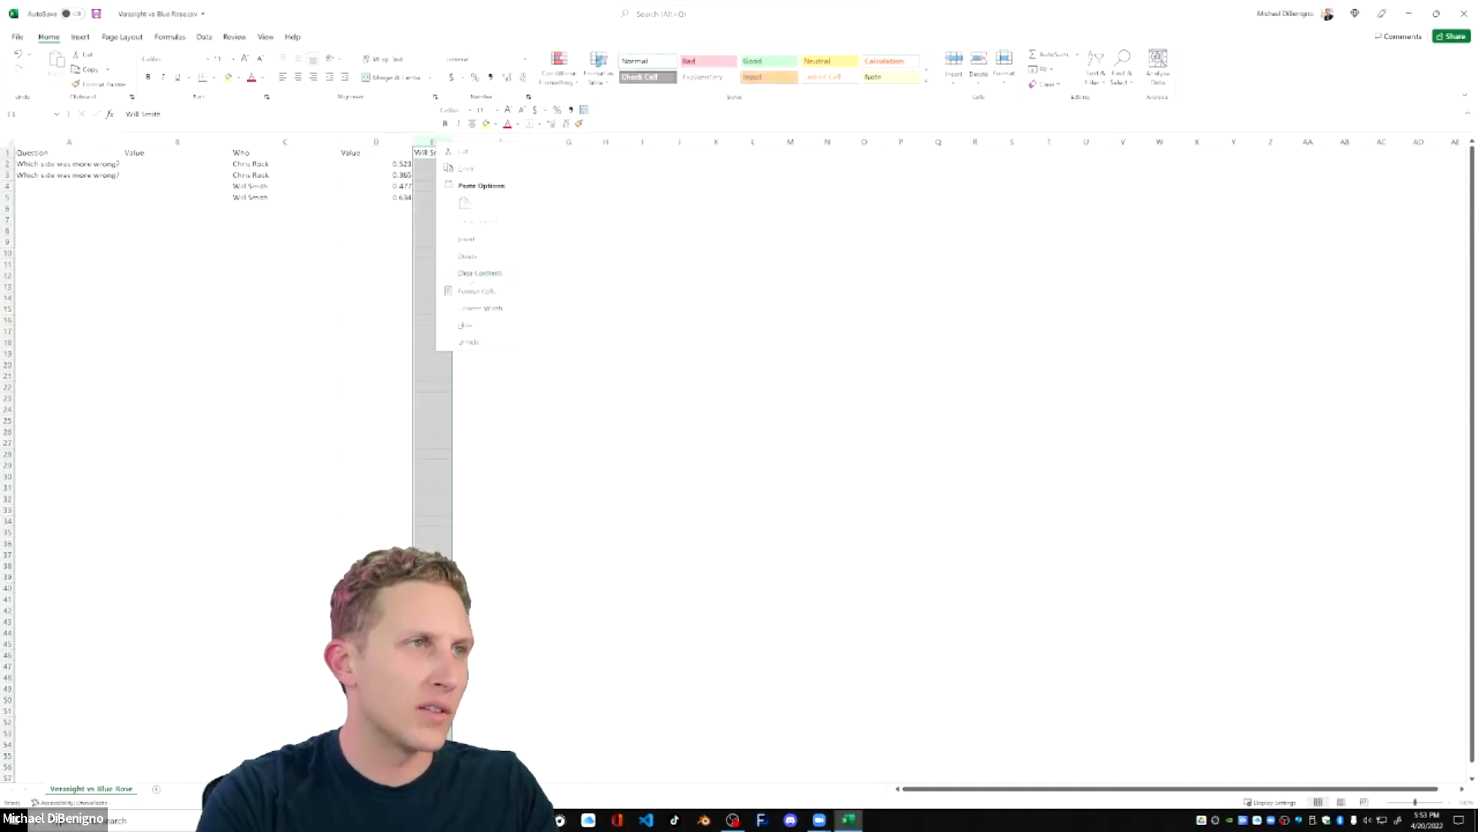
pyautogui.click(467, 256)
pyautogui.rightClick(163, 142)
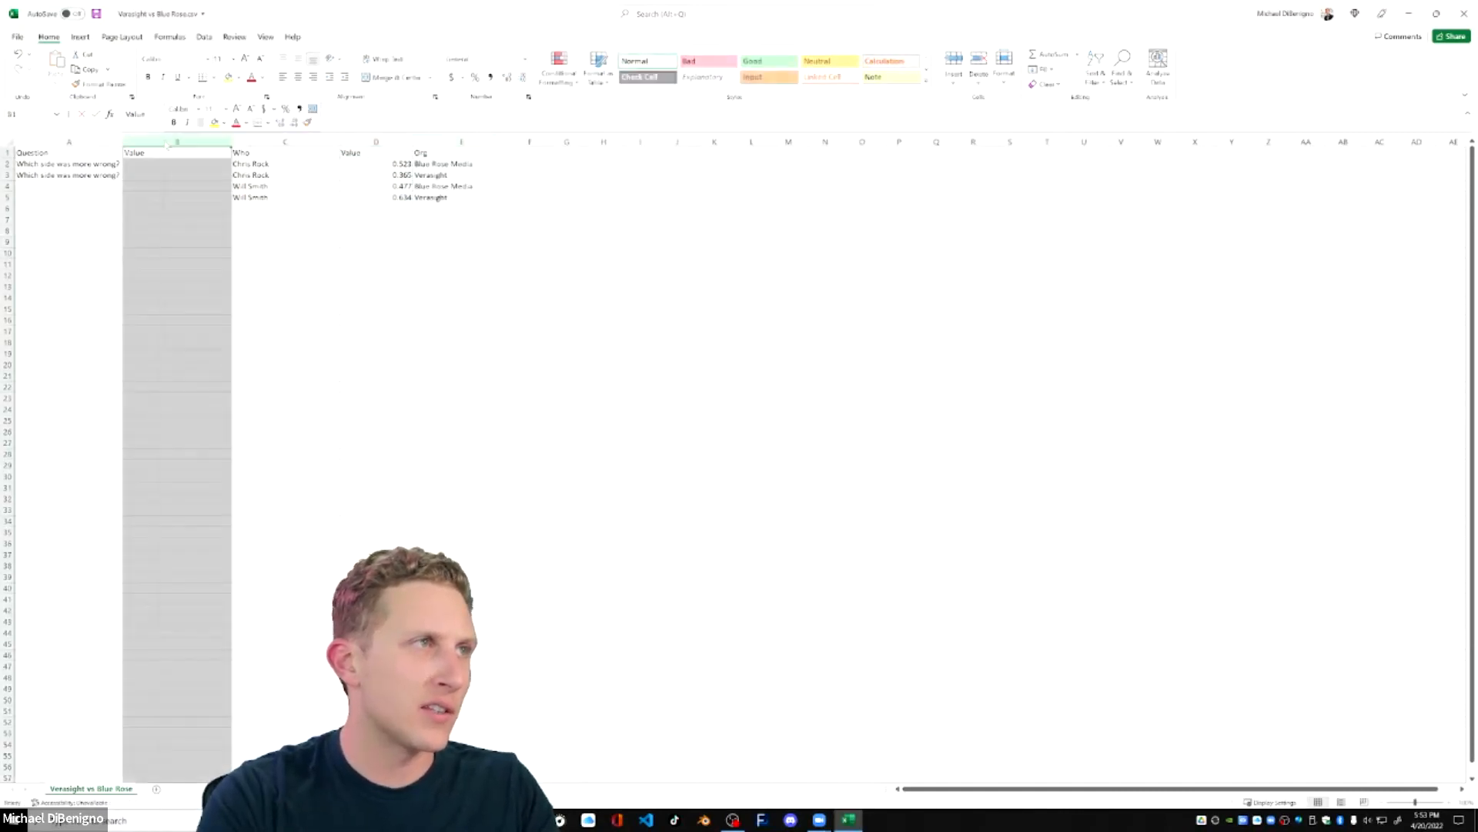
pyautogui.click(196, 255)
pyautogui.moveTo(268, 309); pyautogui.dragTo(268, 321)
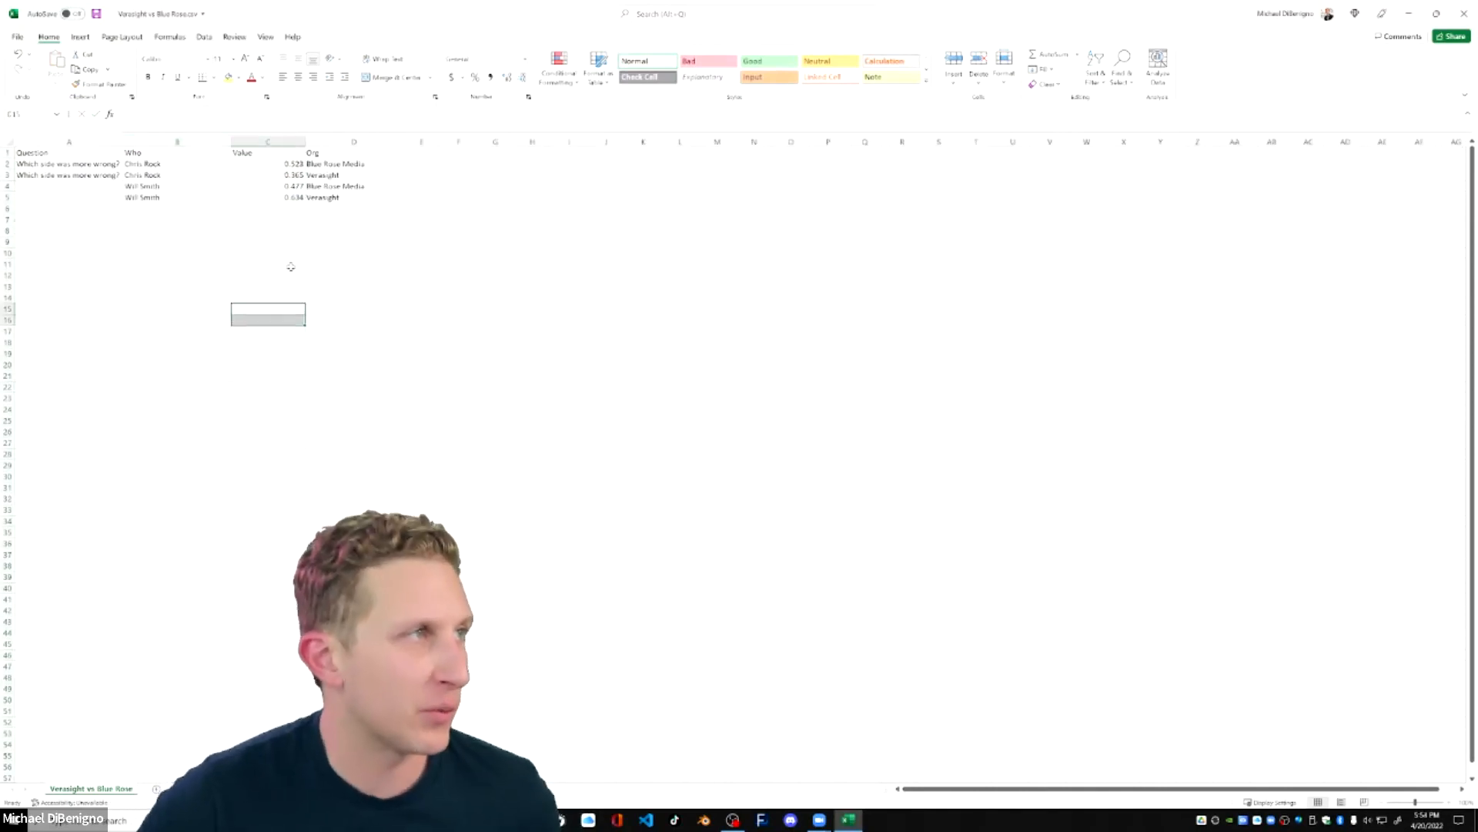
# Copy the question "Which side was more wrong?" into rows 4 and 5 of the Question column.
pyautogui.click(54, 176)
pyautogui.hotkey('ctrl', 'c')
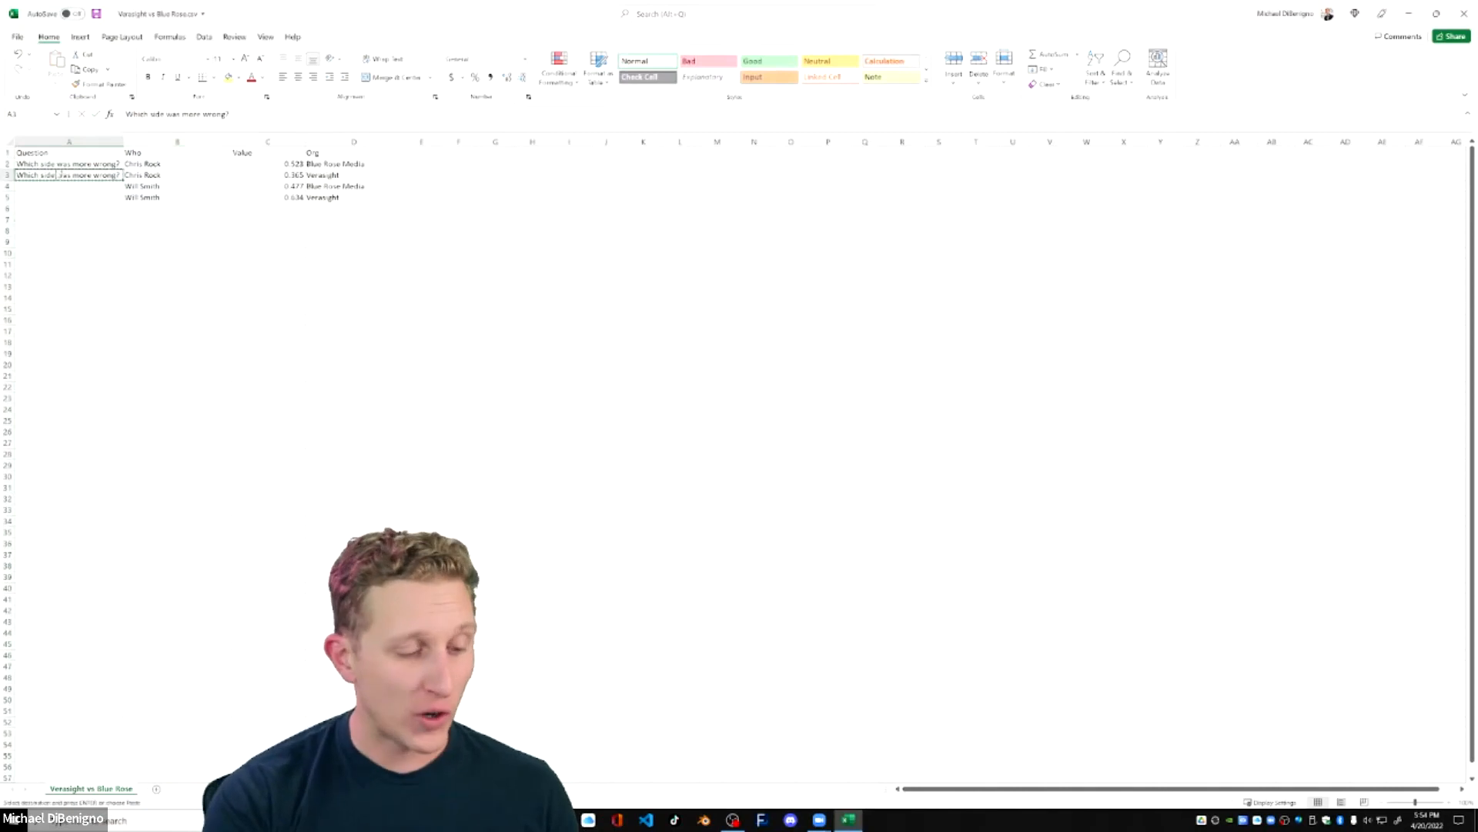
pyautogui.moveTo(43, 186); pyautogui.dragTo(49, 198)
pyautogui.hotkey('ctrl', 'v')
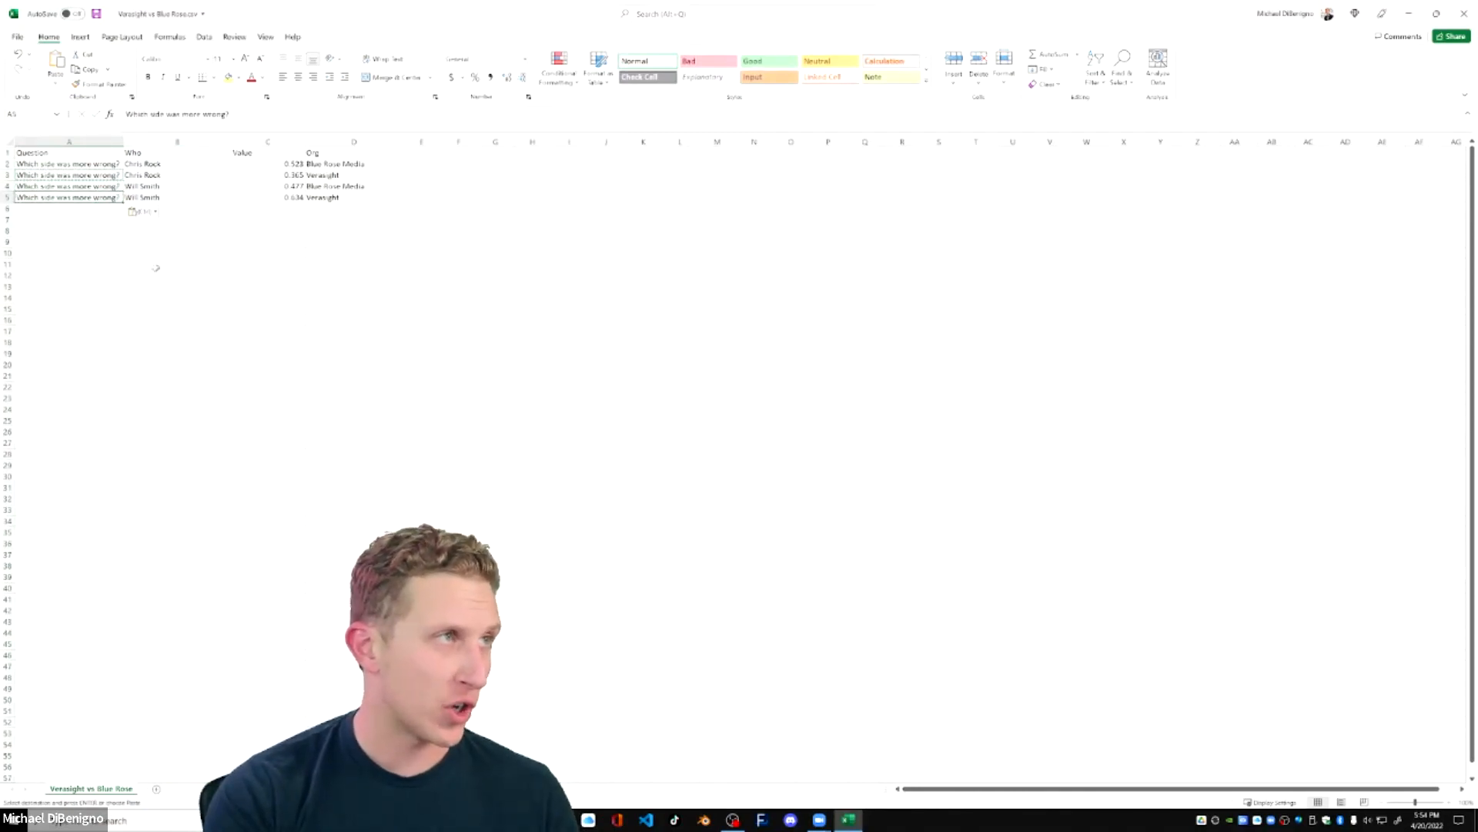
pyautogui.click(199, 188)
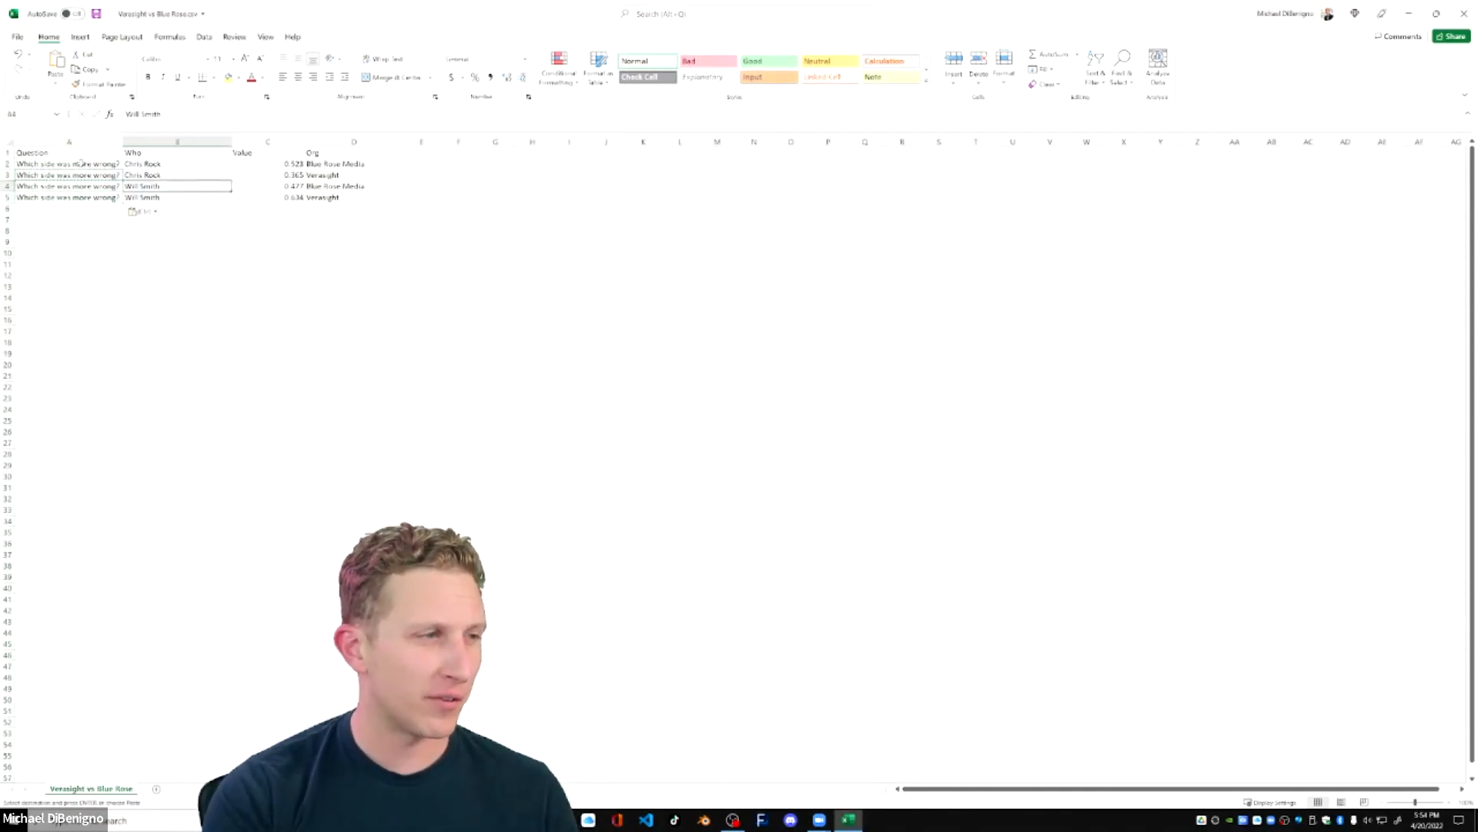
pyautogui.click(143, 211)
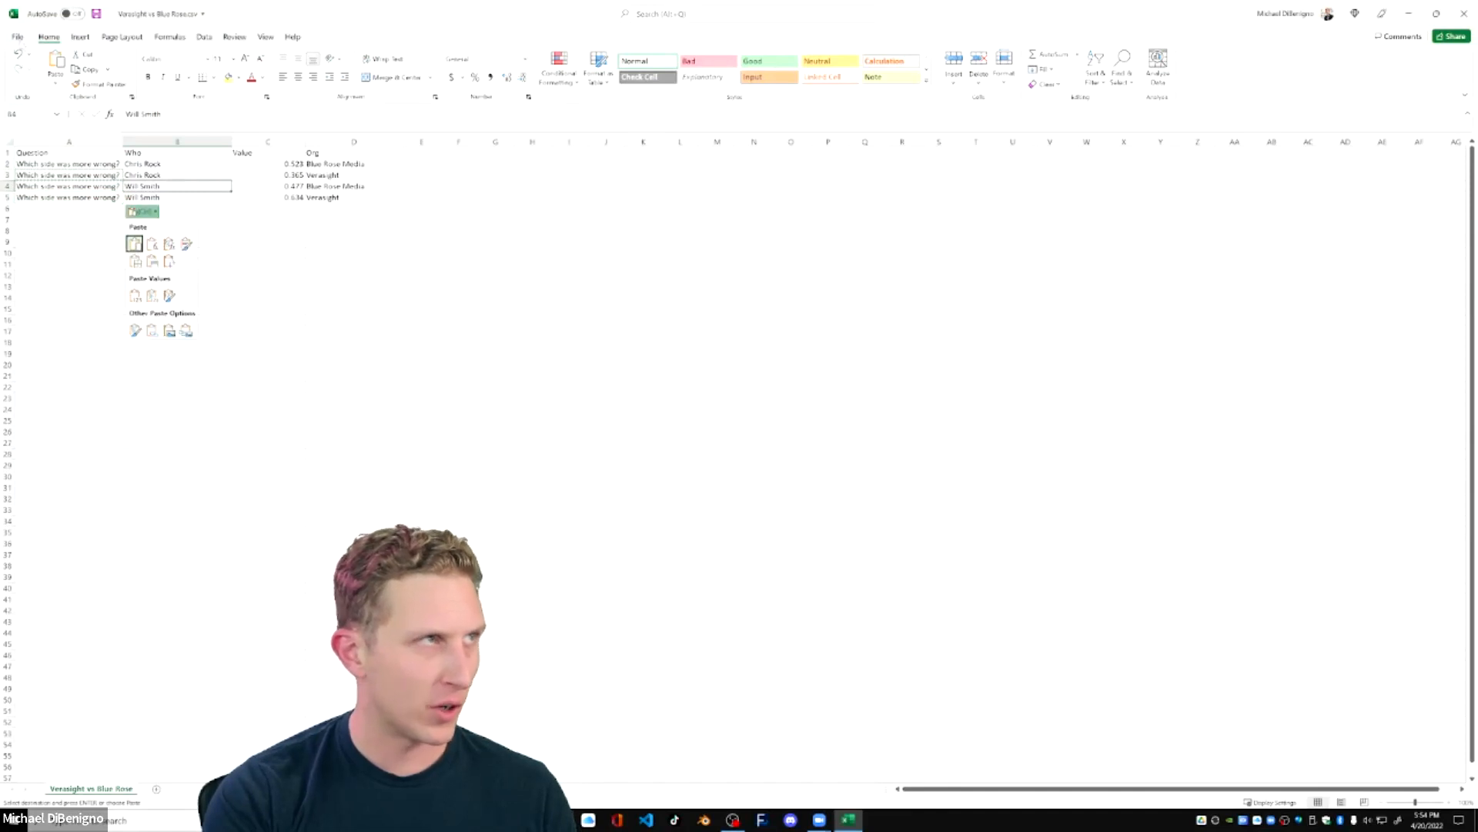
pyautogui.press('Escape')
# Save the restructured CSV file under its existing name.
pyautogui.hotkey('ctrl', 's')
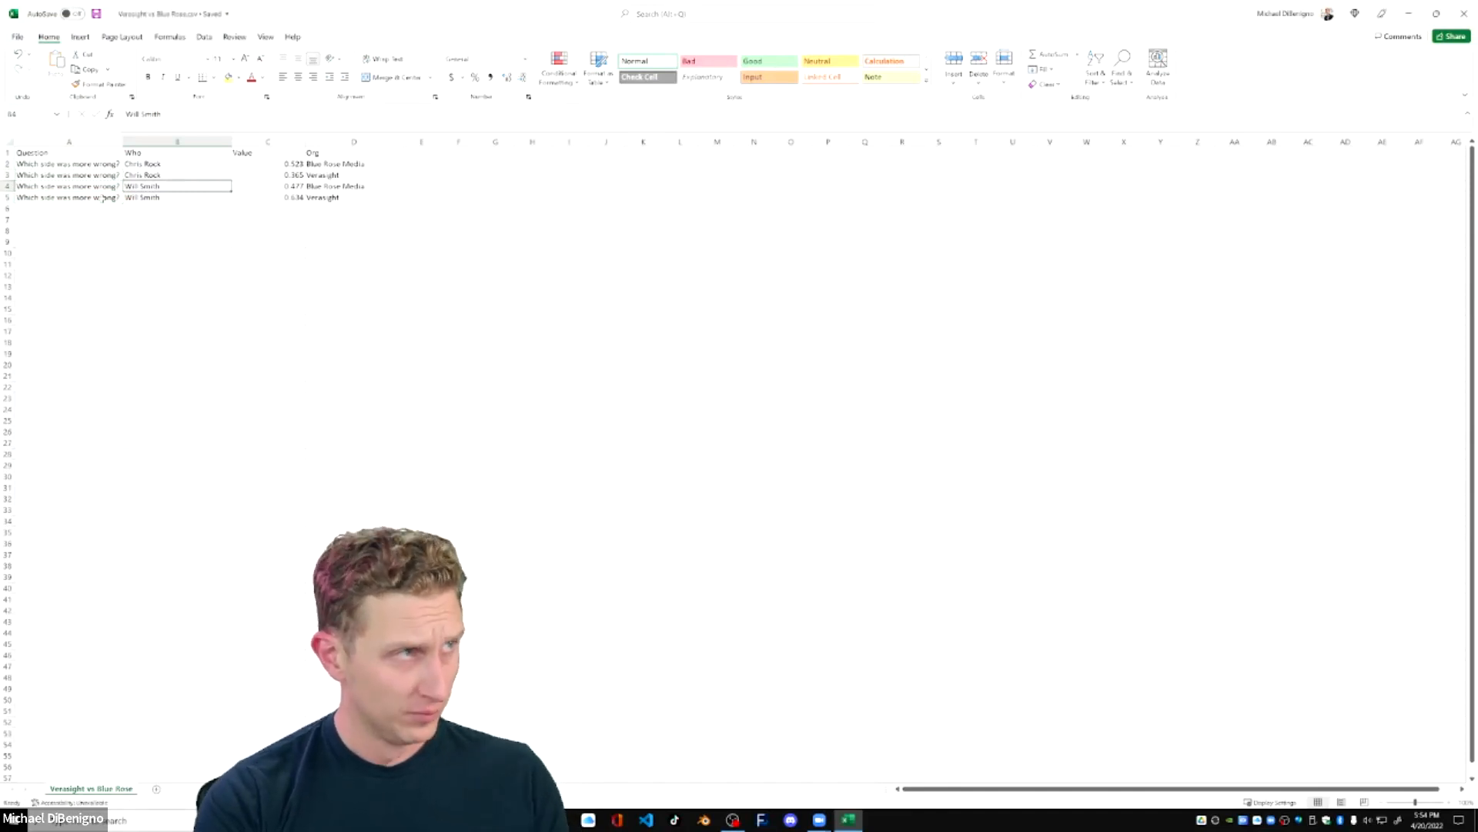
pyautogui.click(17, 37)
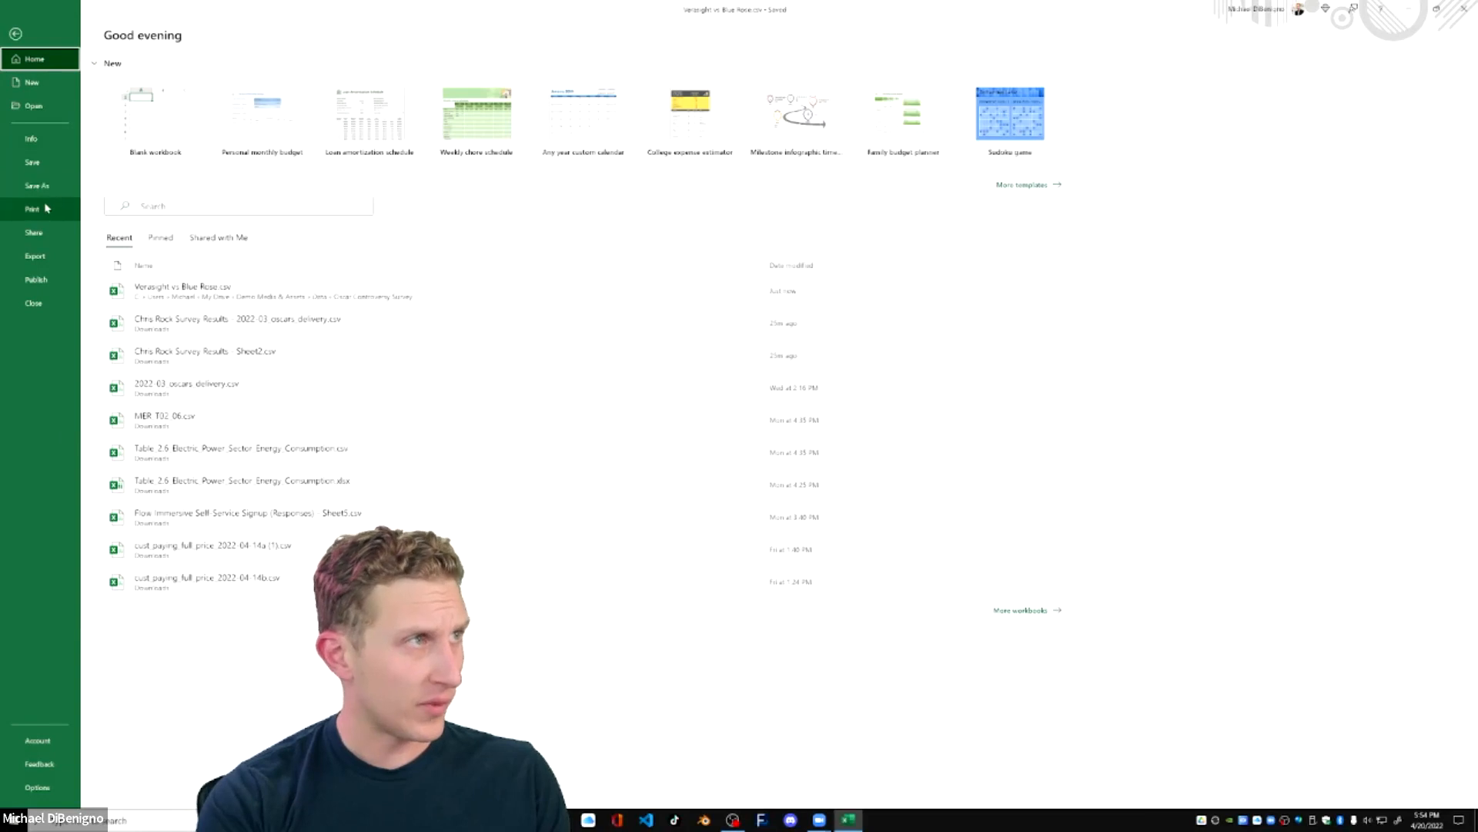
pyautogui.click(32, 163)
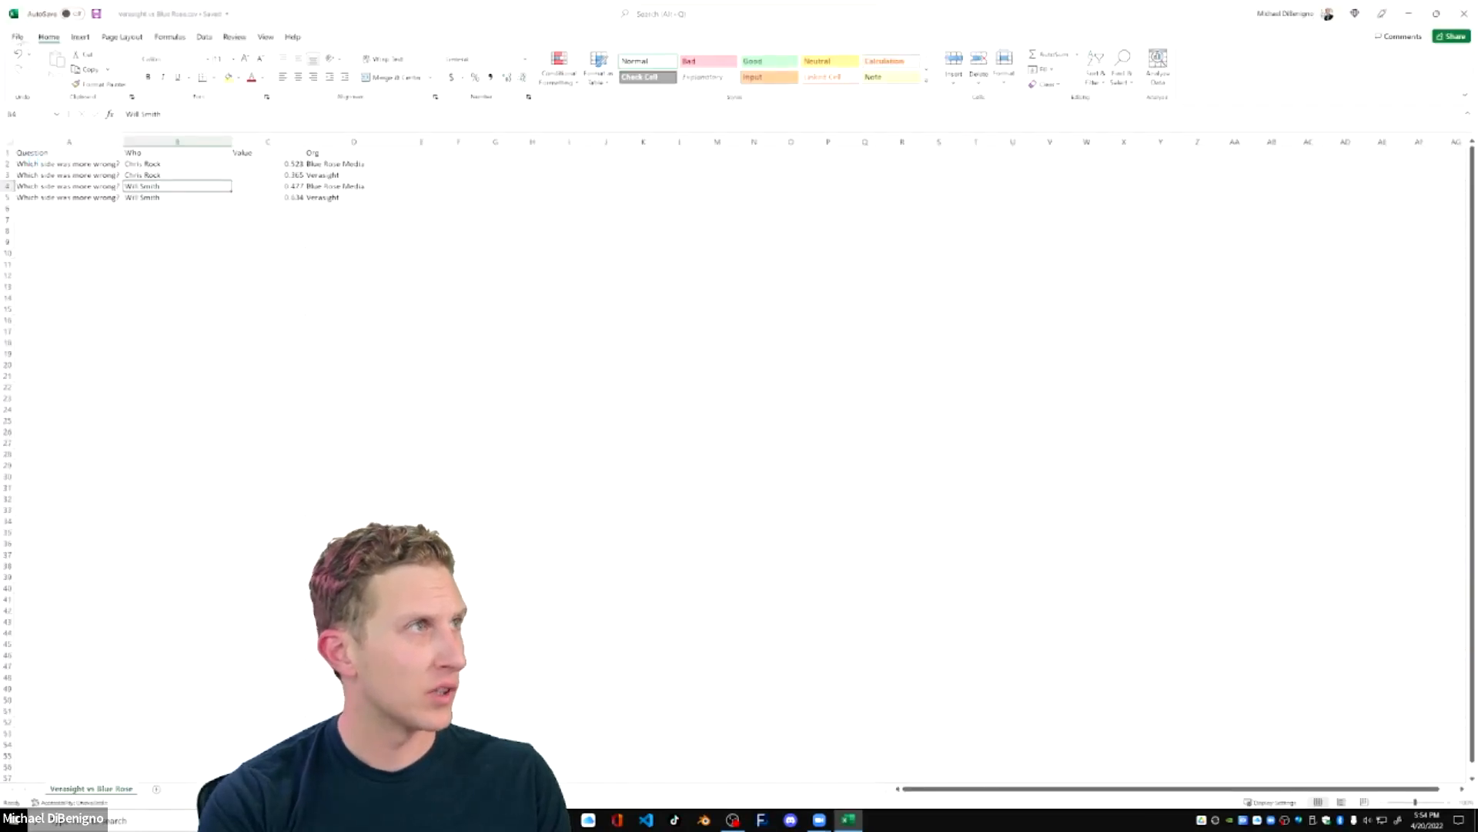
pyautogui.click(17, 36)
pyautogui.click(37, 186)
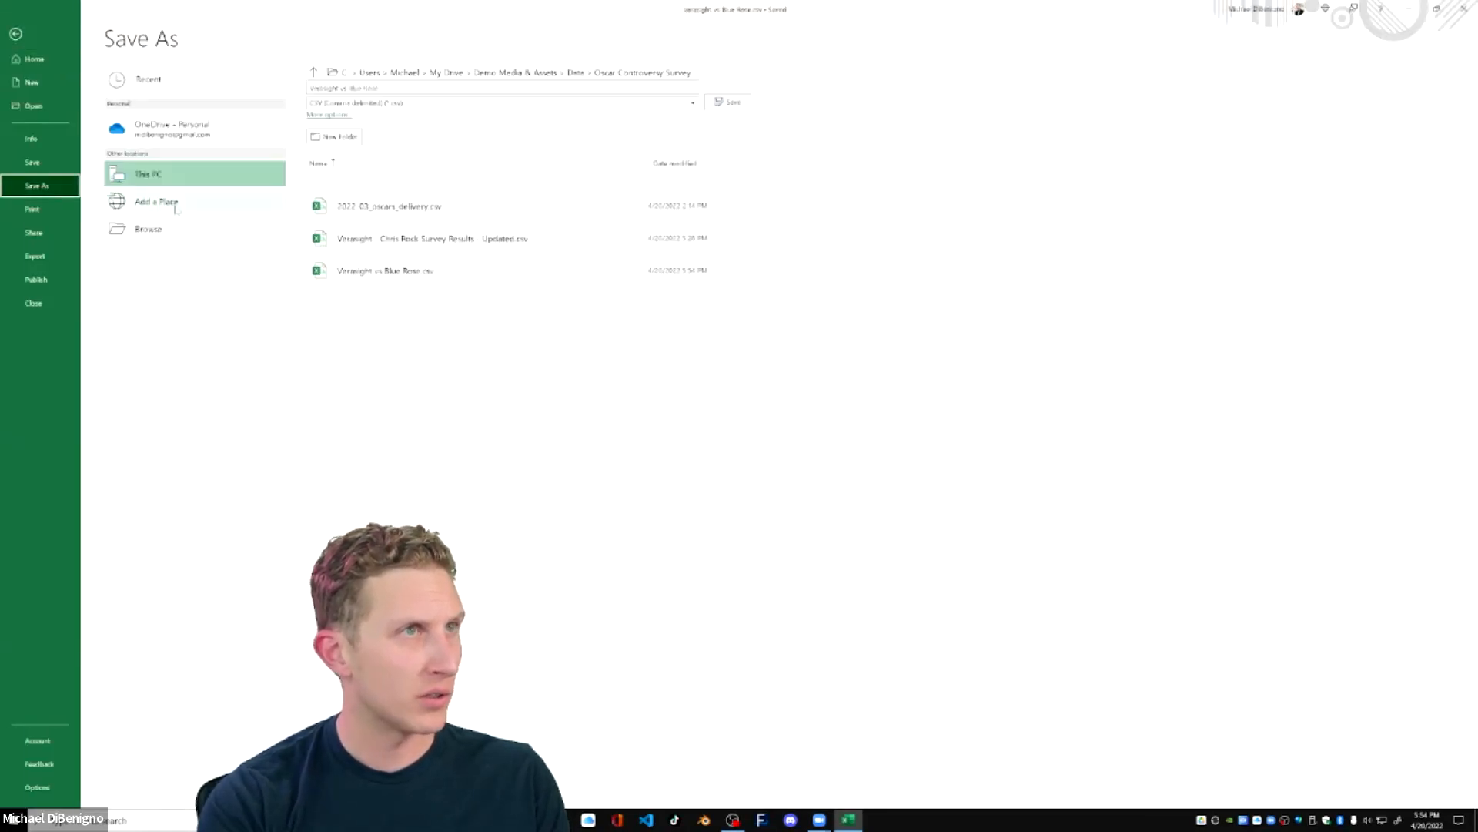
pyautogui.click(16, 33)
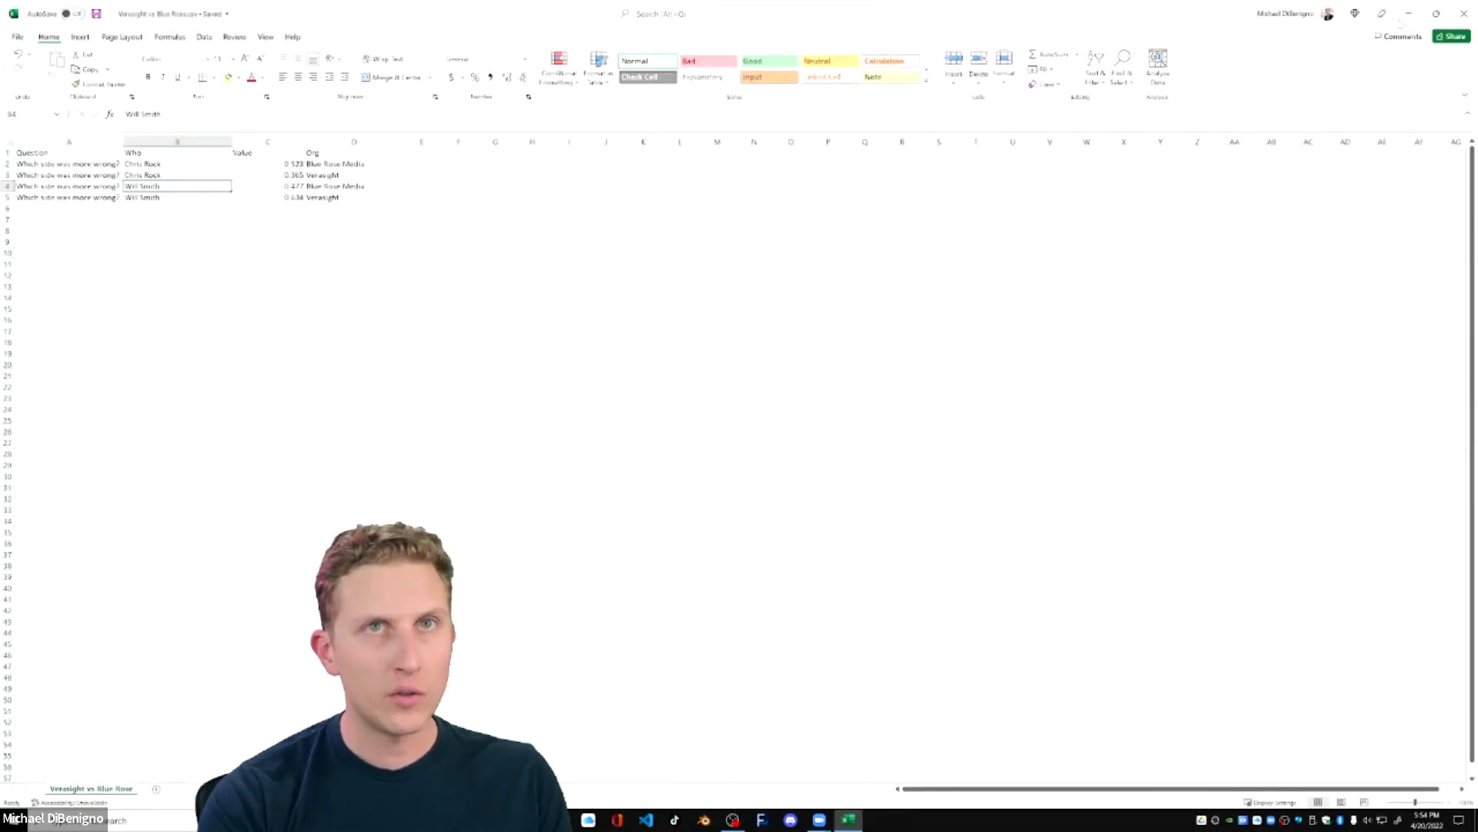
# Close the workbook and delete Swarm 2, the Will Smith swarm, in Flow Immersive.
pyautogui.click(1464, 13)
pyautogui.click(106, 14)
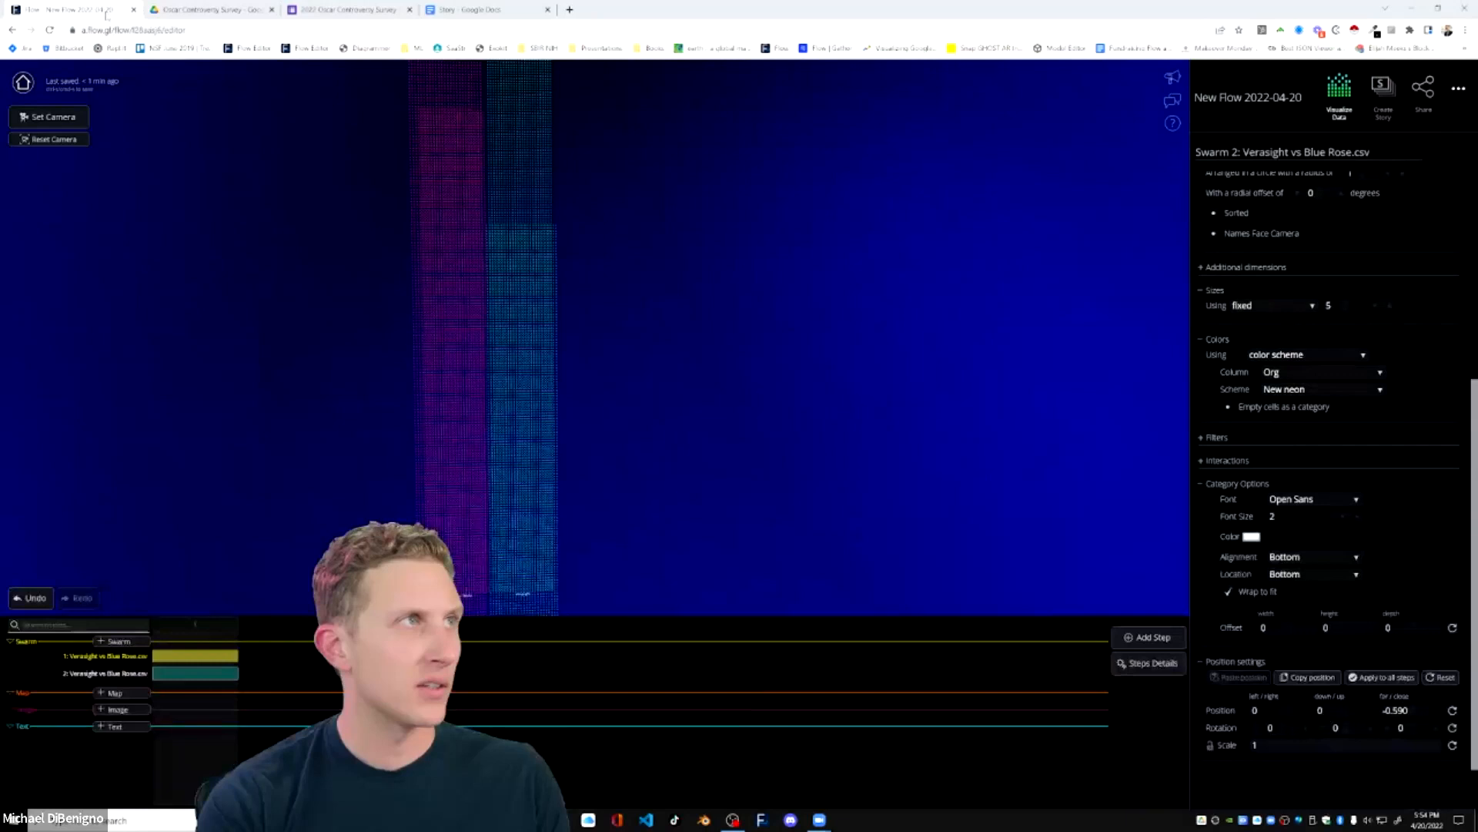
pyautogui.scroll(4, 971, 359)
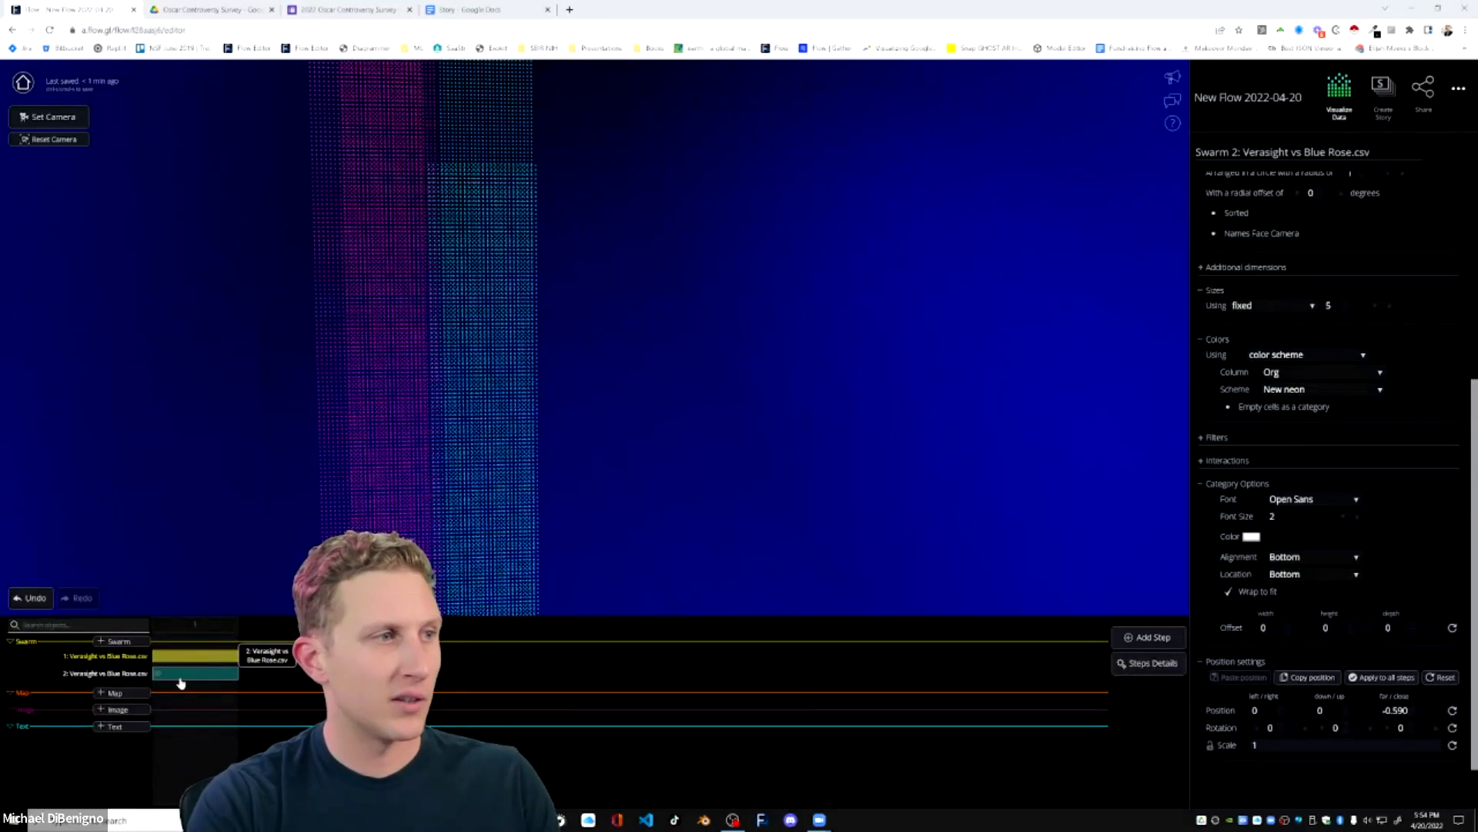
pyautogui.scroll(4, 1240, 511)
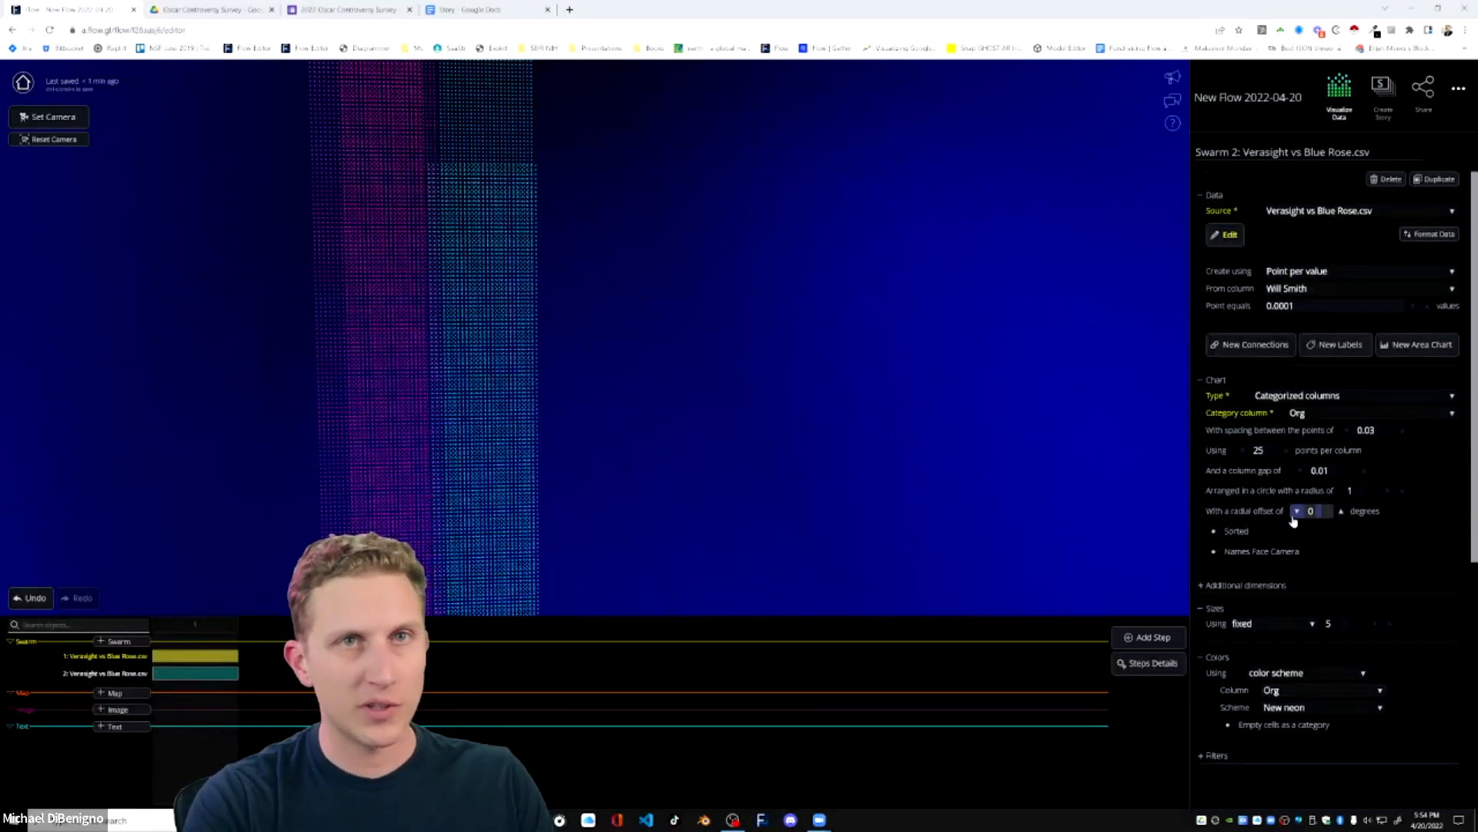
pyautogui.click(1391, 180)
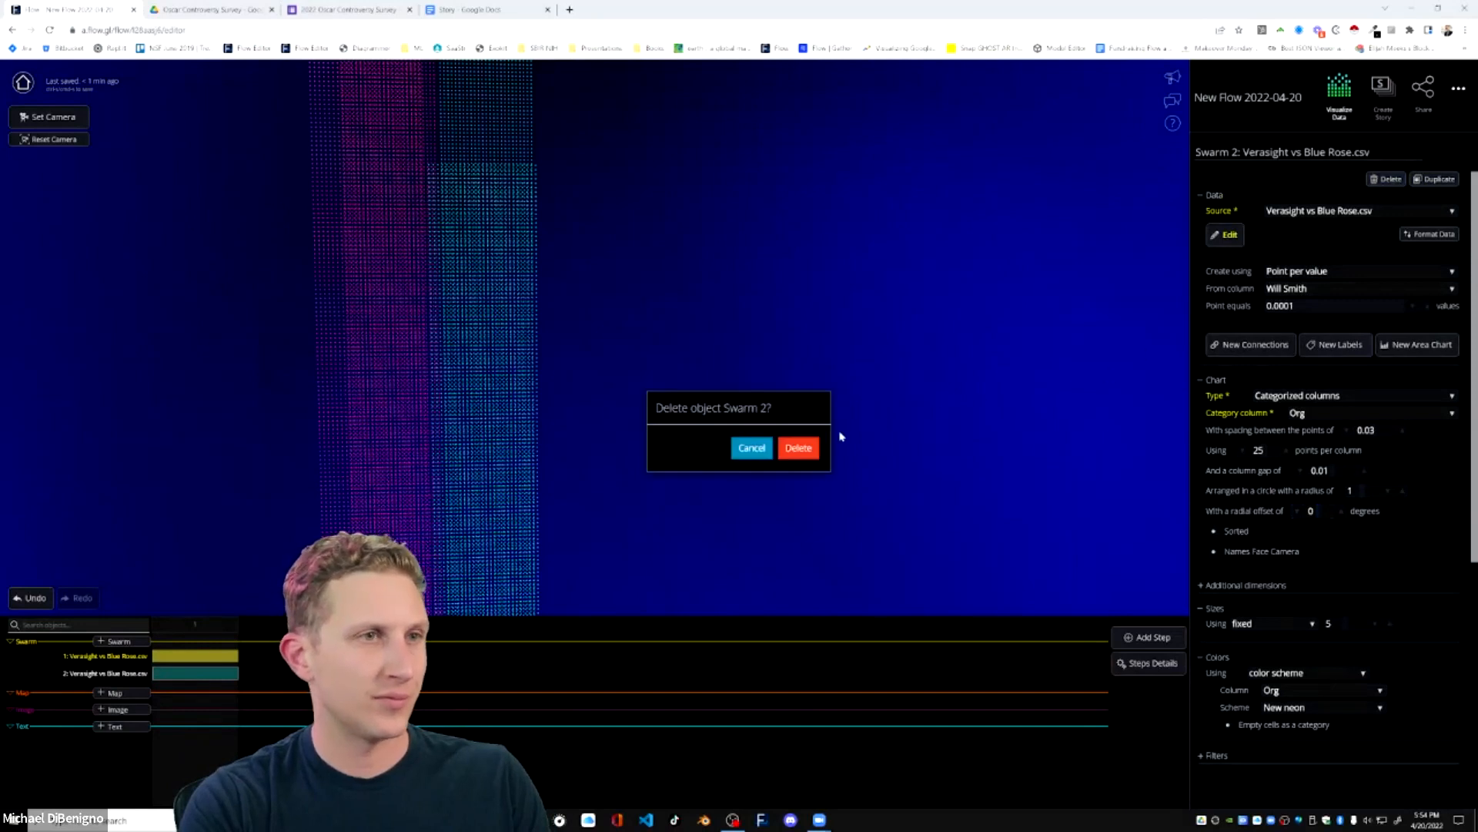
pyautogui.click(798, 448)
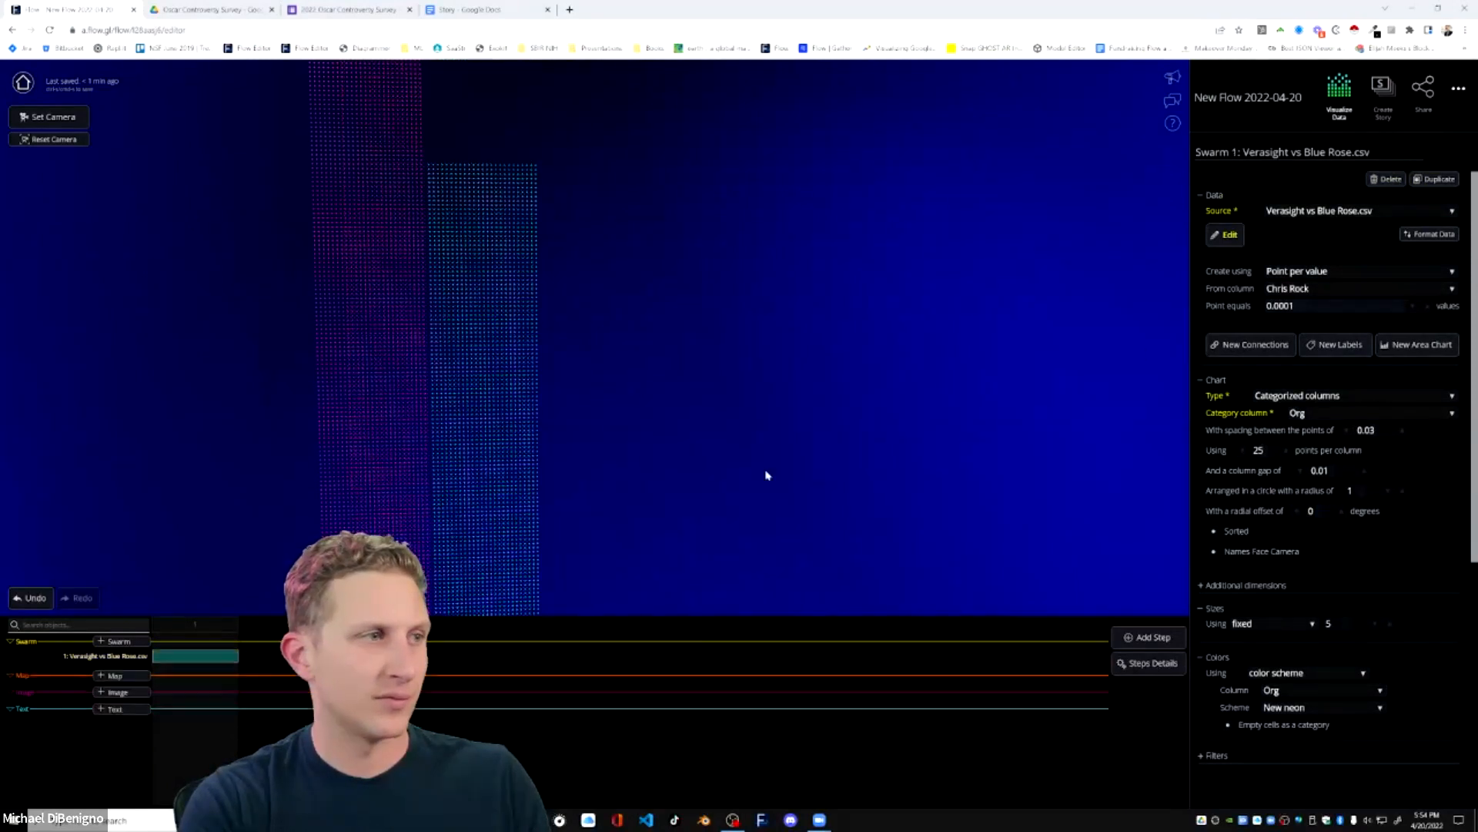
# Replace Swarm 1's data with the updated Verasight vs Blue Rose.csv and create its points from the Value column.
pyautogui.click(1226, 234)
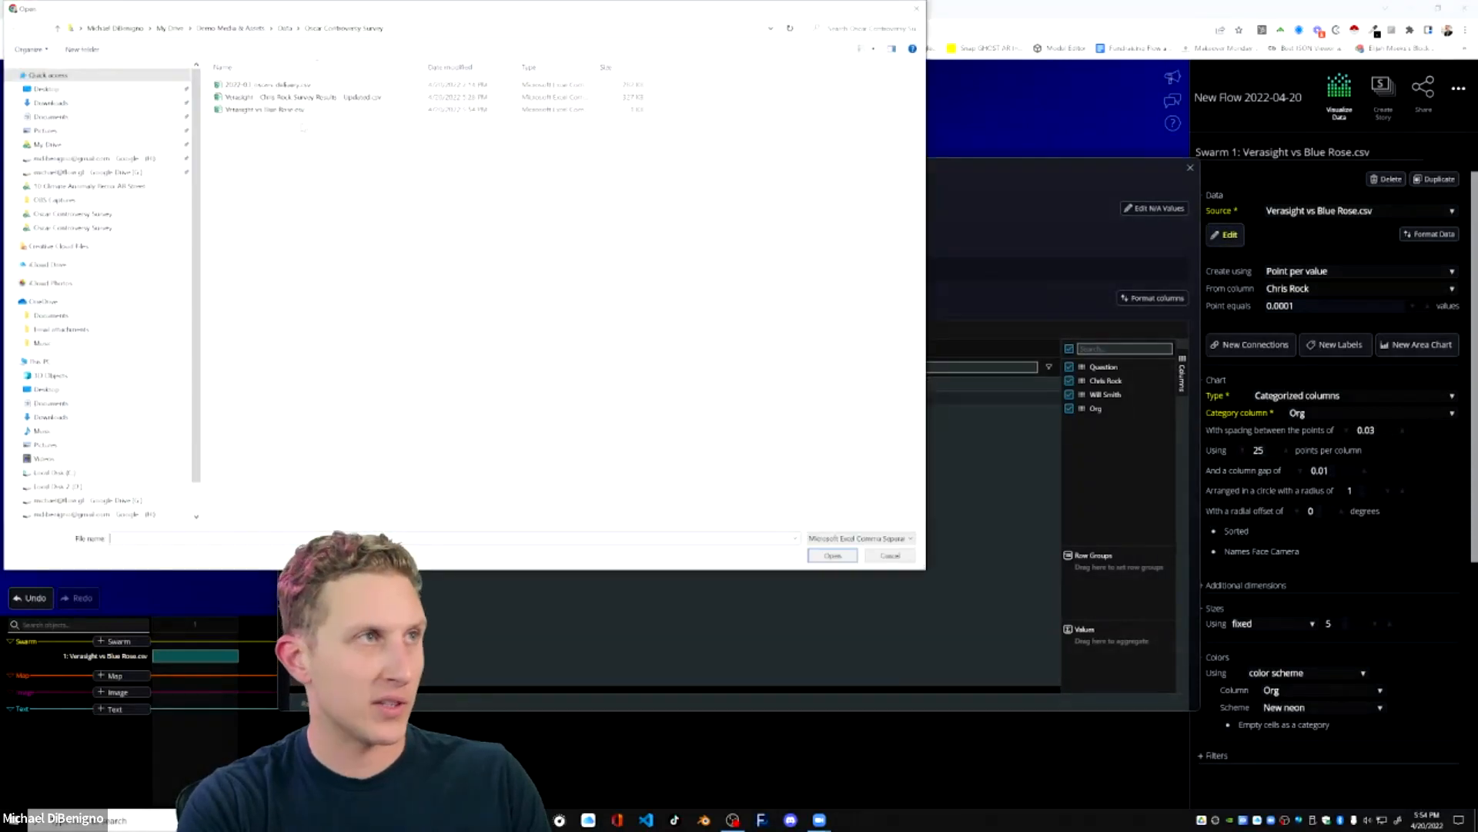
pyautogui.click(295, 111)
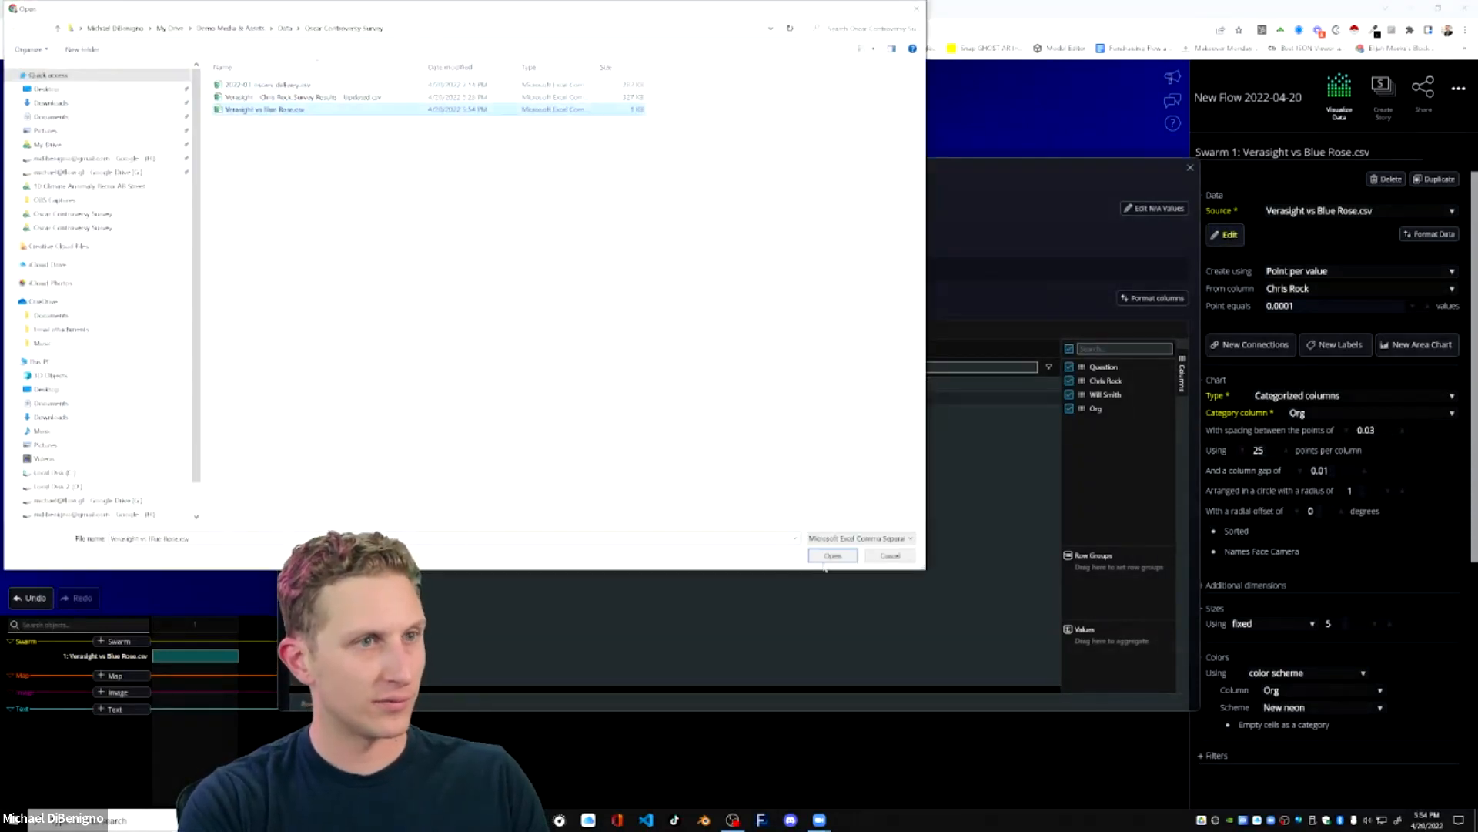
pyautogui.click(828, 556)
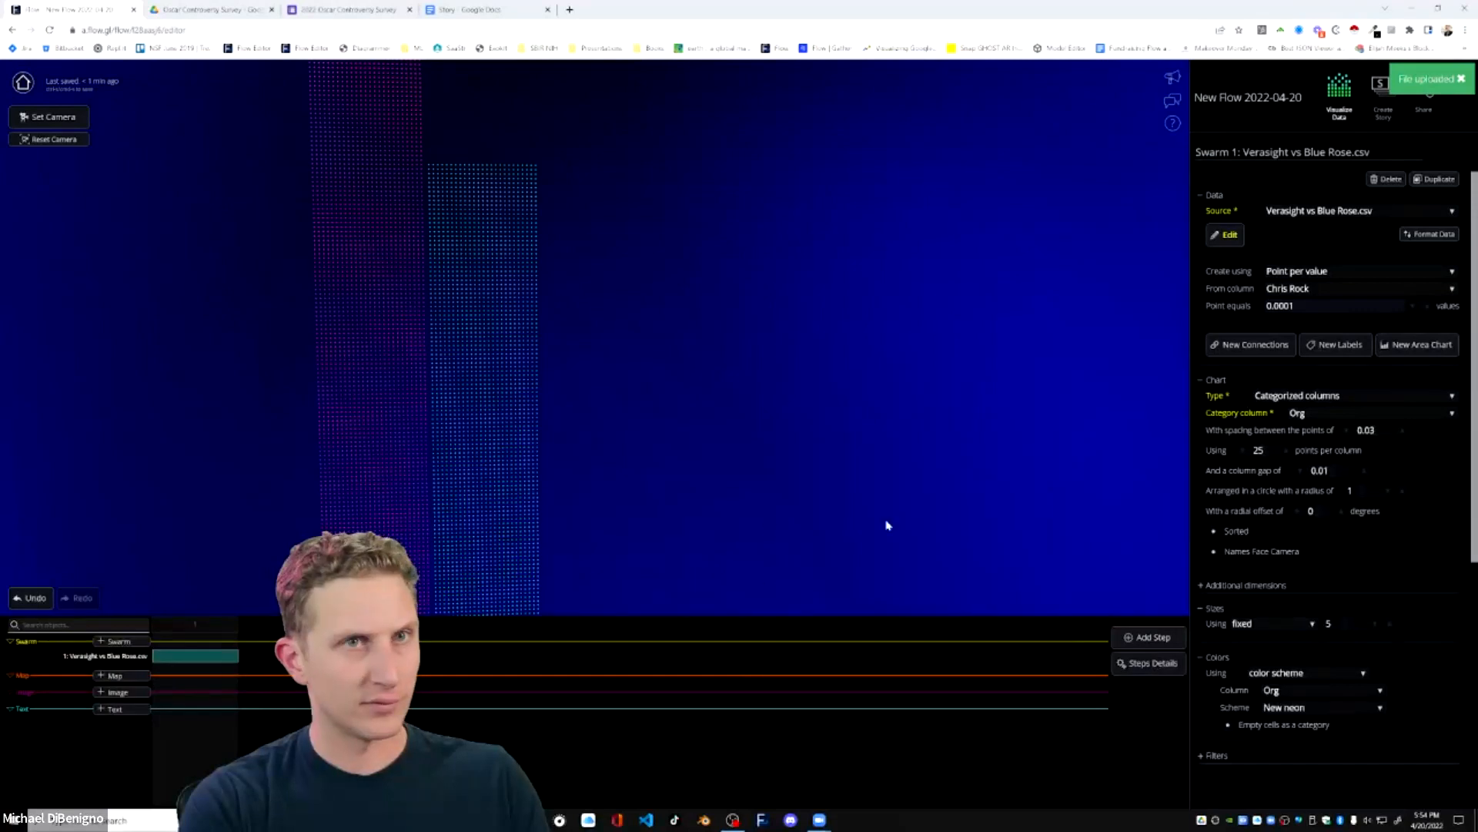
pyautogui.click(1314, 290)
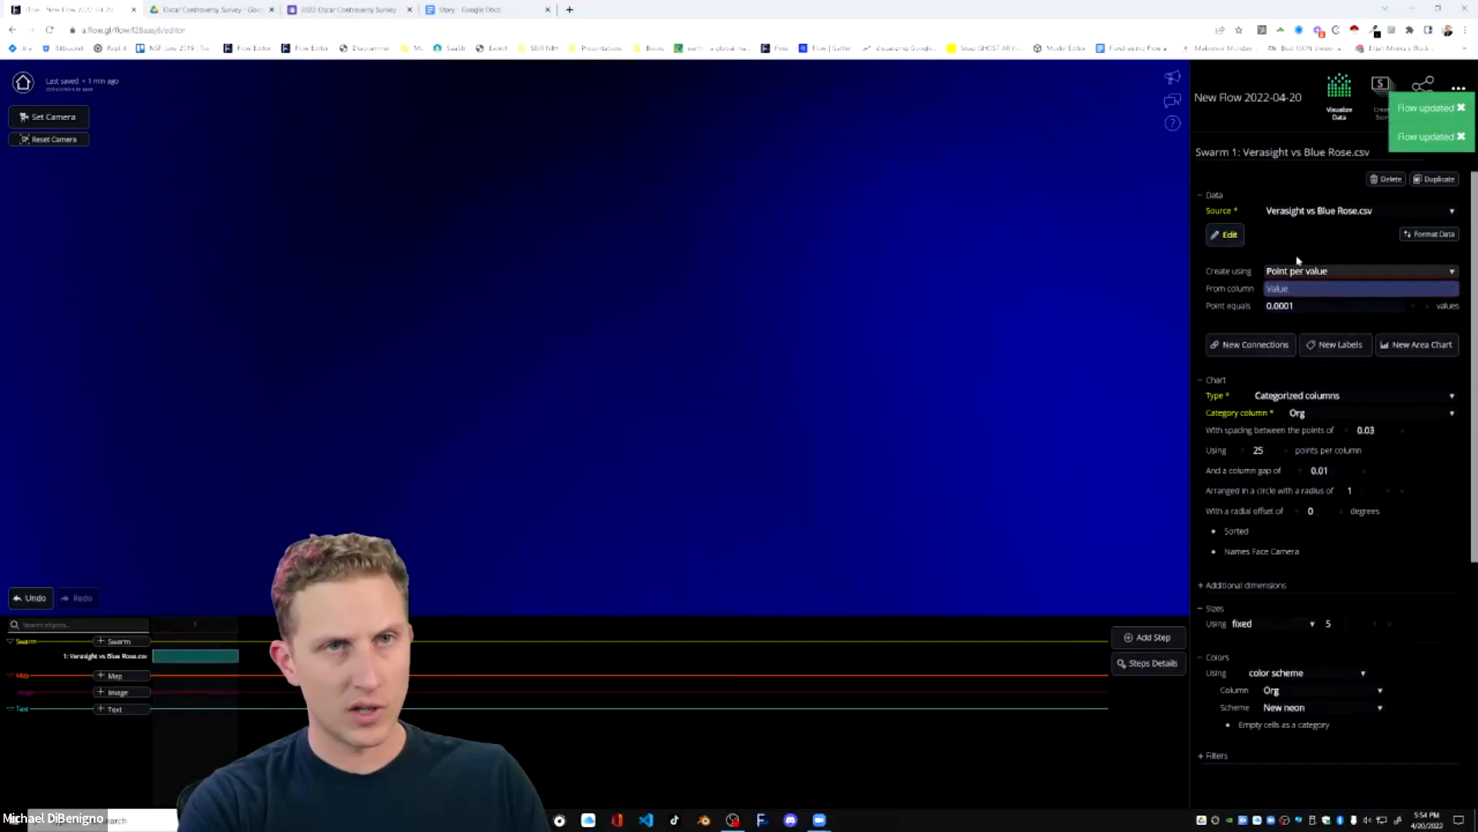
pyautogui.click(1293, 290)
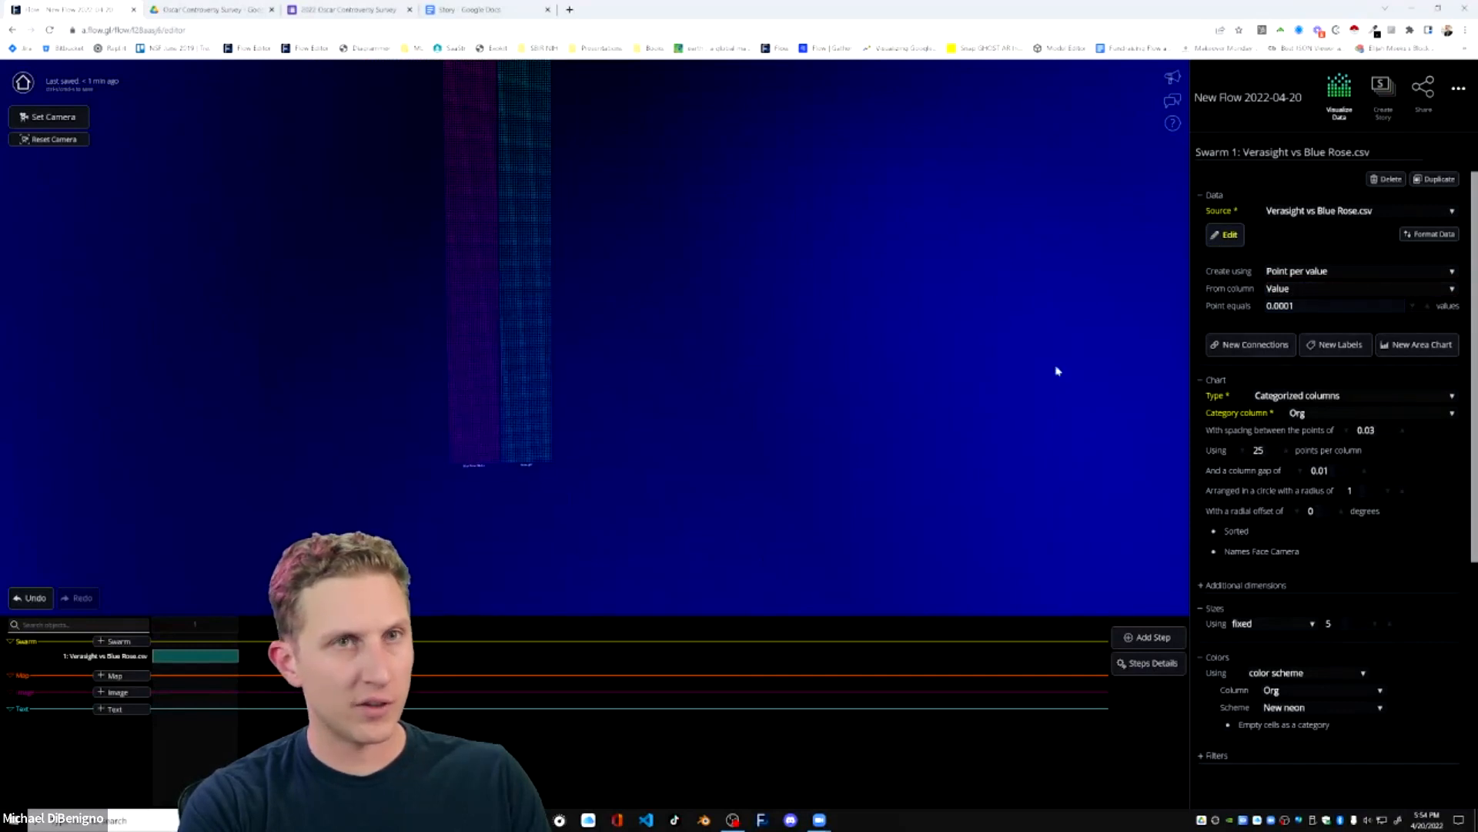
# Change the swarm's chart type to Scatterplot with the width axis off and the height axis using the Org column.
pyautogui.click(1343, 395)
pyautogui.click(1309, 346)
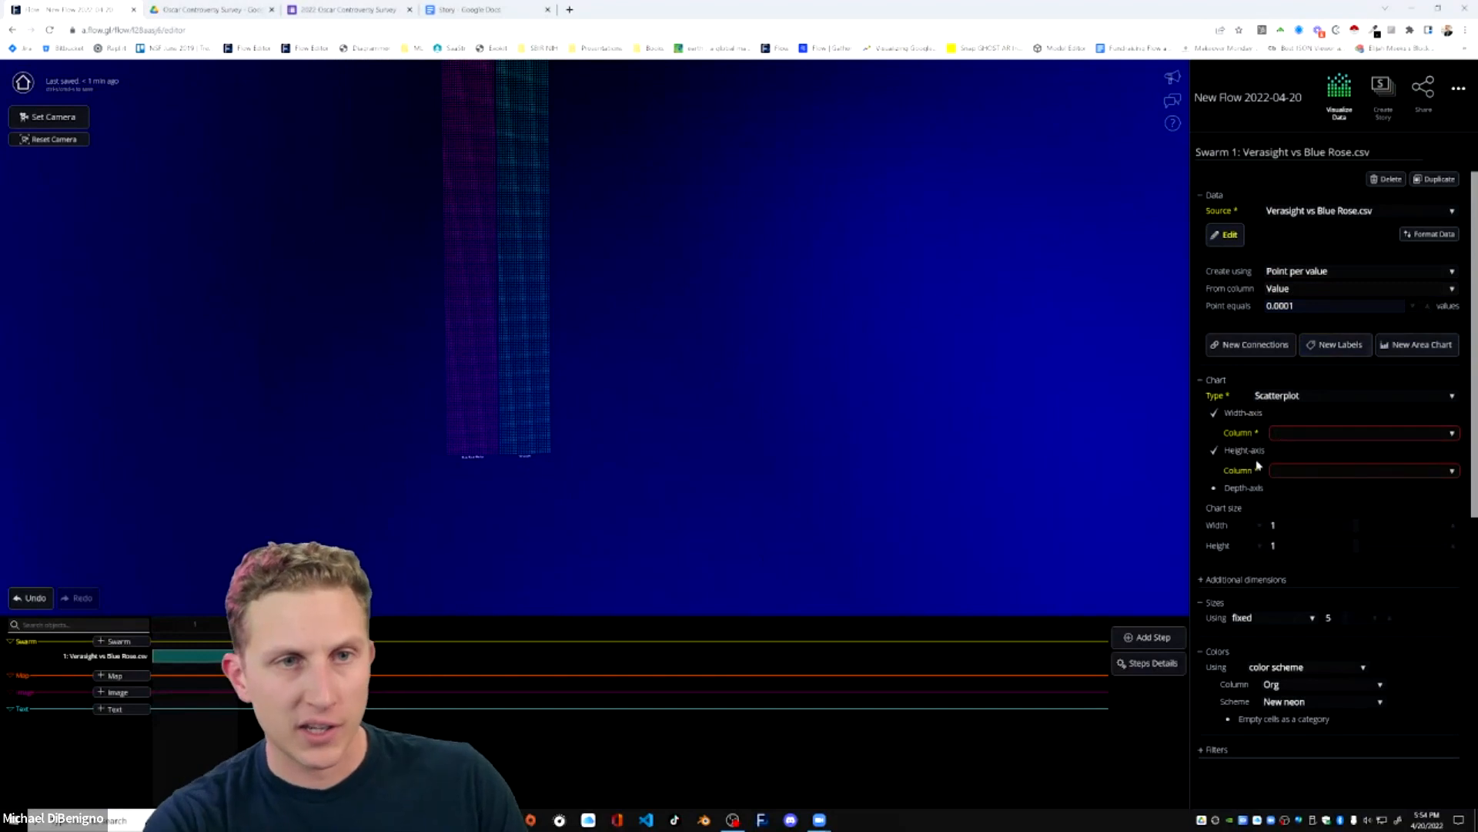
pyautogui.click(1316, 436)
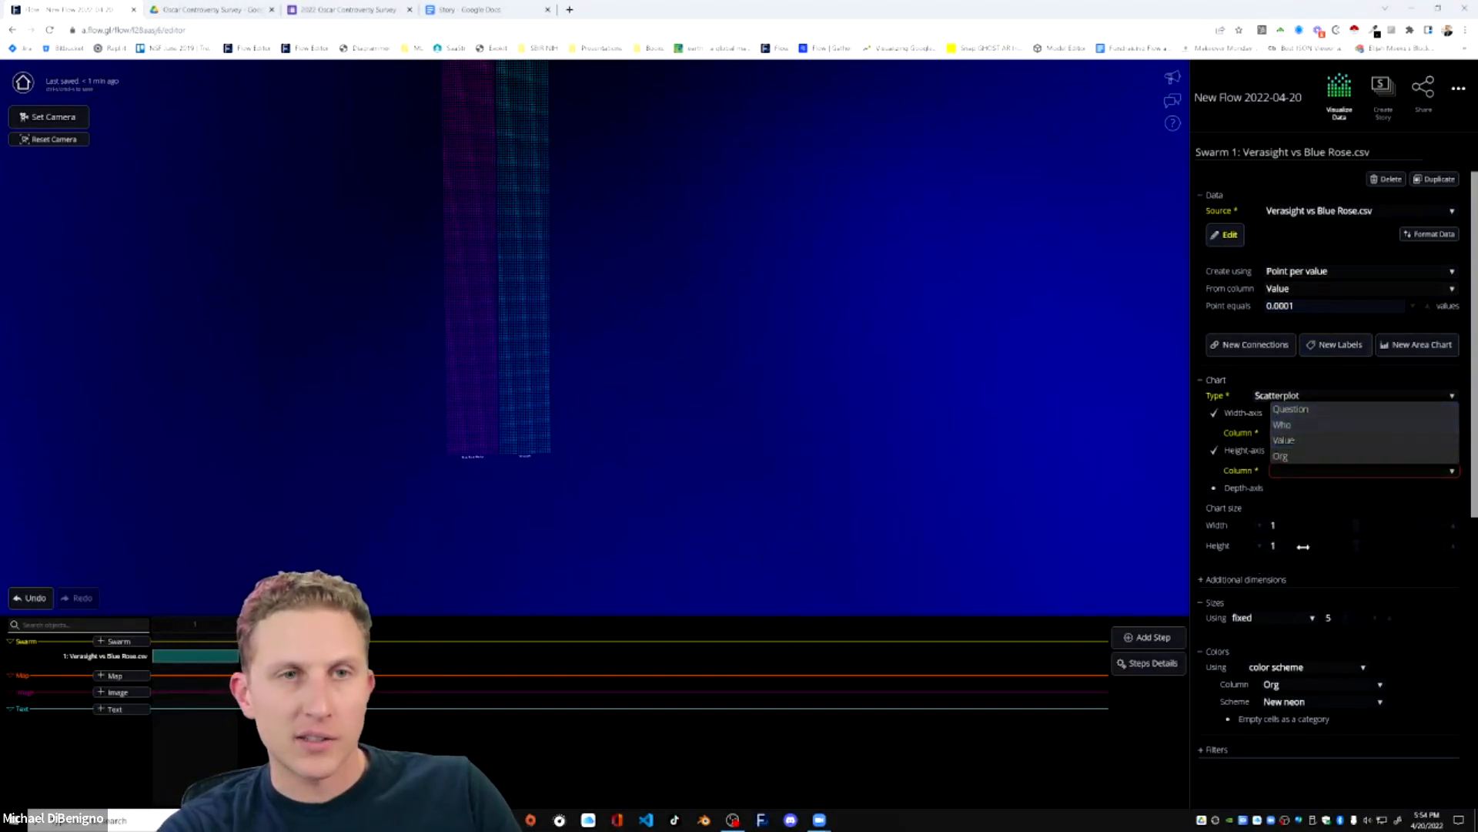
pyautogui.click(1214, 413)
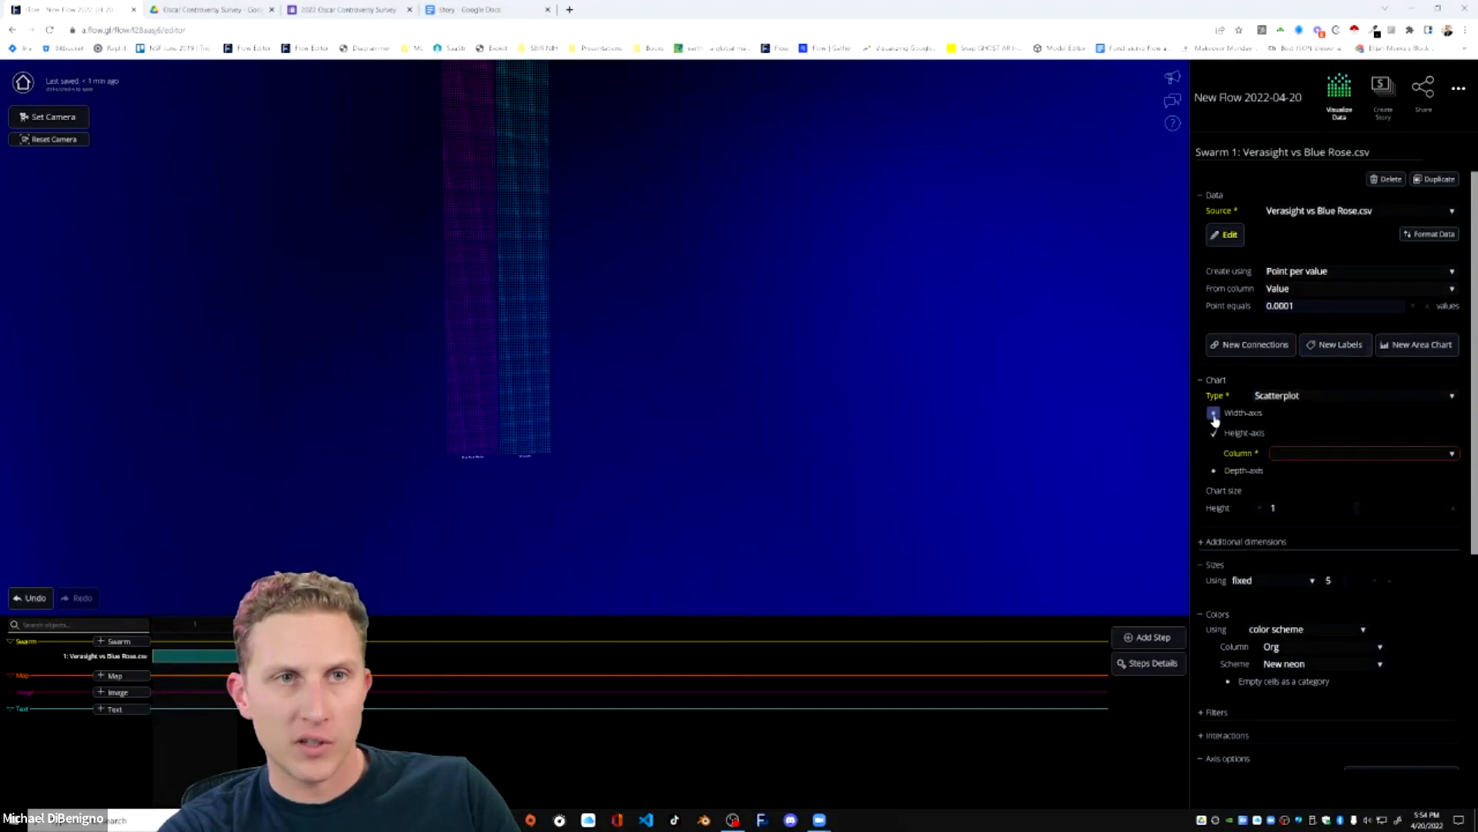
pyautogui.click(1322, 458)
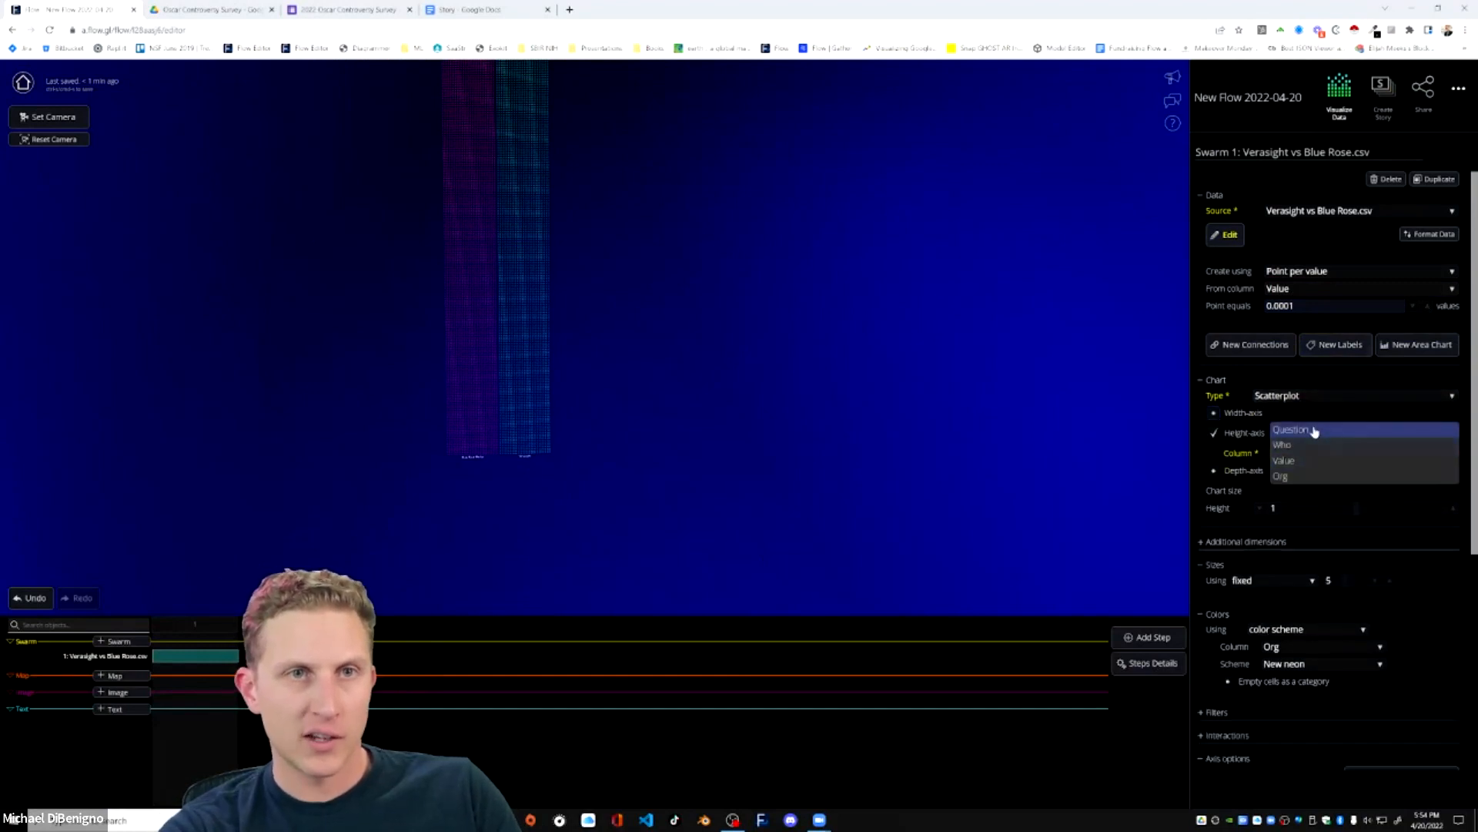
pyautogui.click(1300, 480)
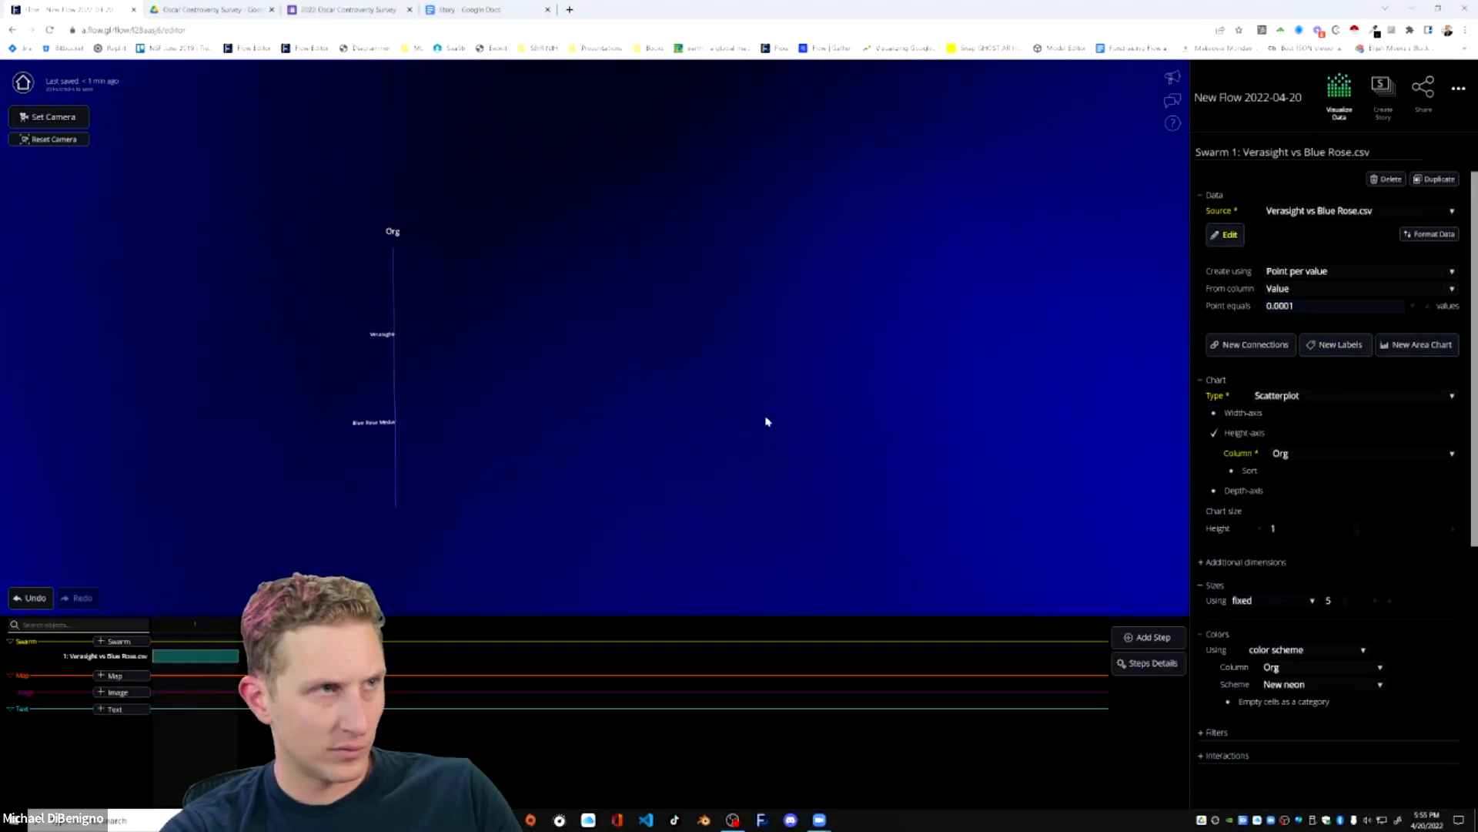
# Try Violin charts as the scatterplot's additional dimensions chart.
pyautogui.click(1225, 566)
pyautogui.scroll(-2, 1301, 536)
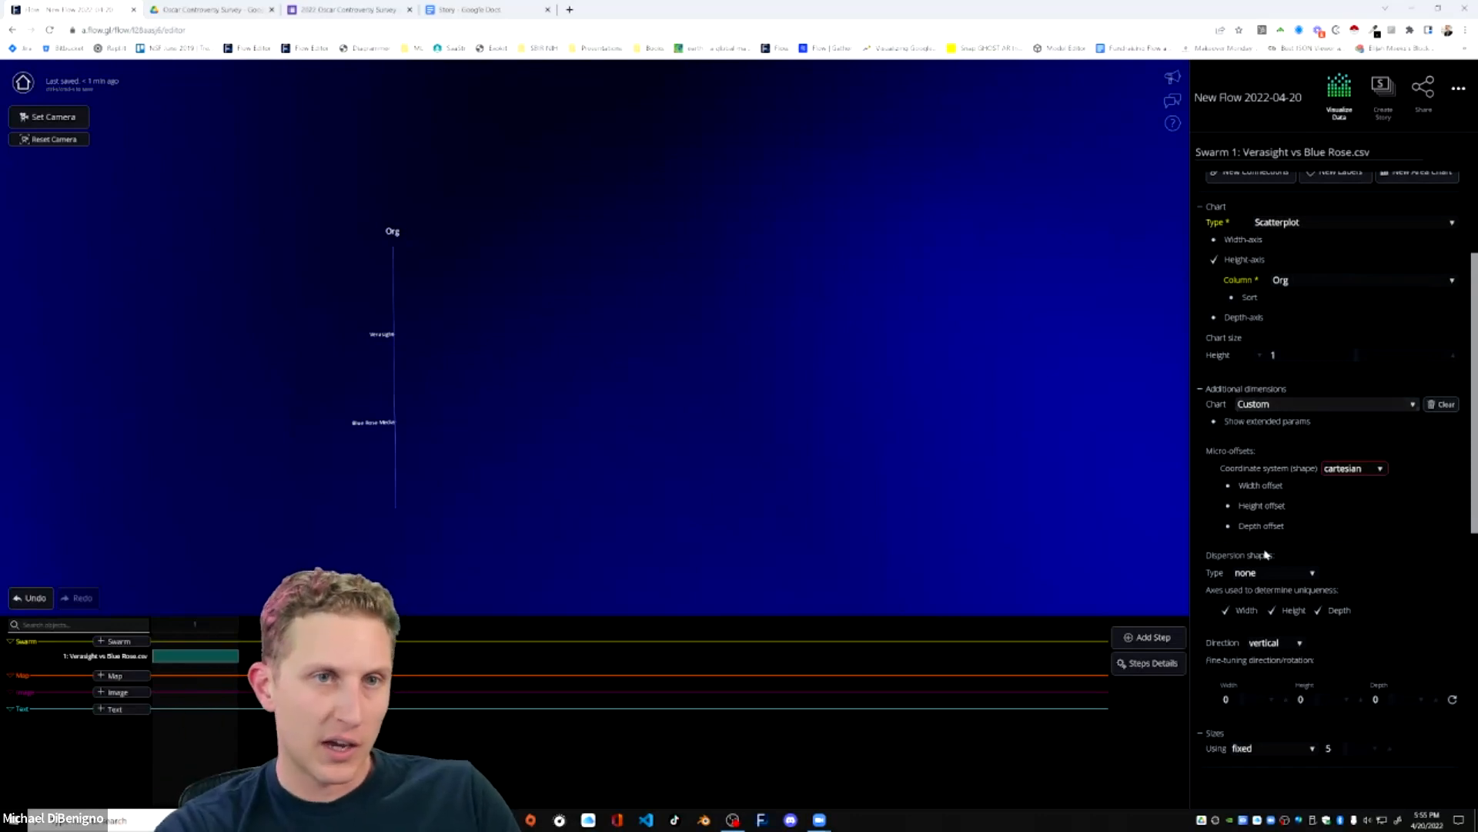
pyautogui.scroll(-1, 1260, 513)
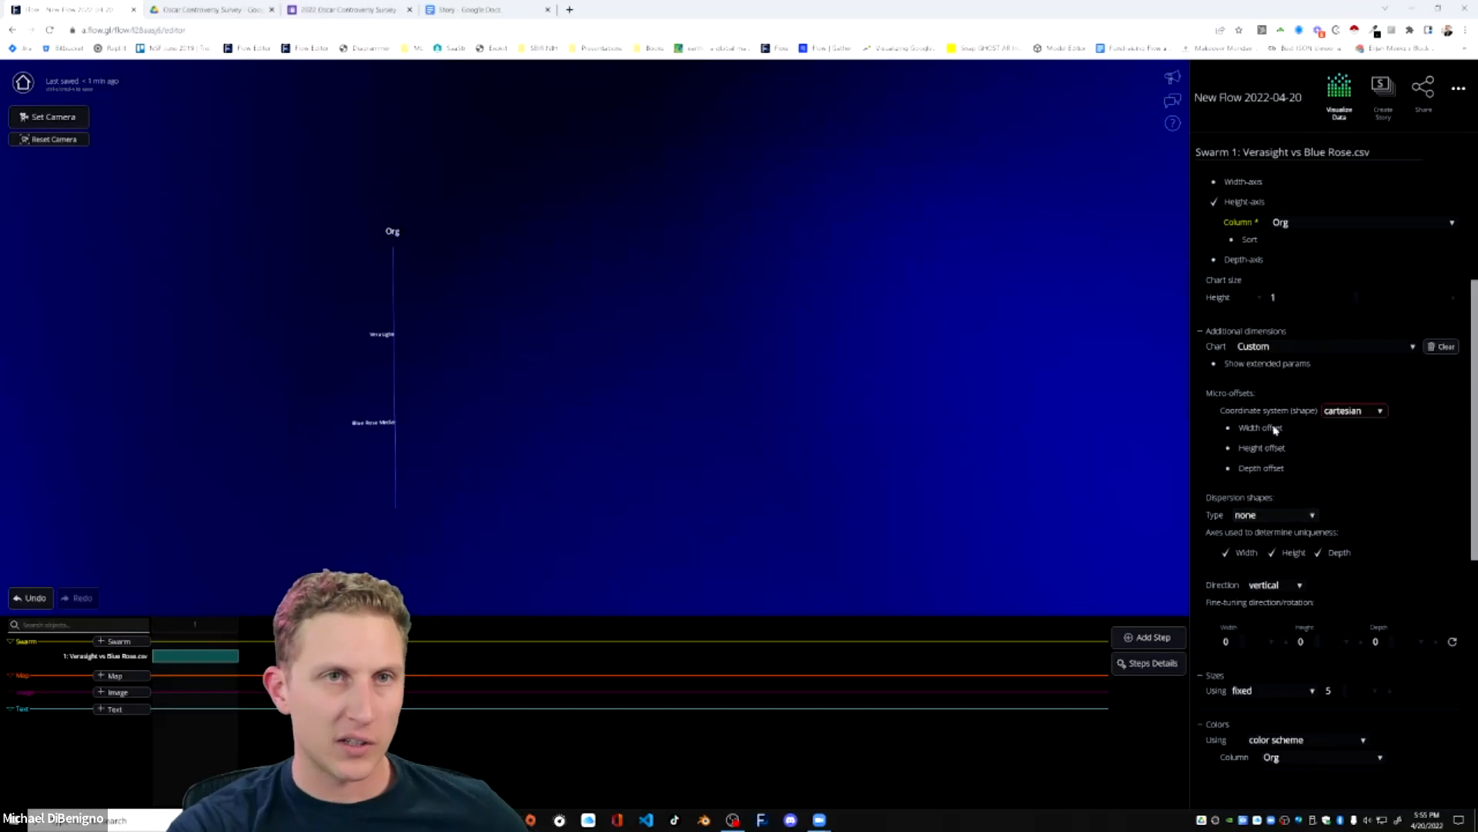
pyautogui.click(1276, 349)
pyautogui.click(1261, 354)
pyautogui.click(1287, 348)
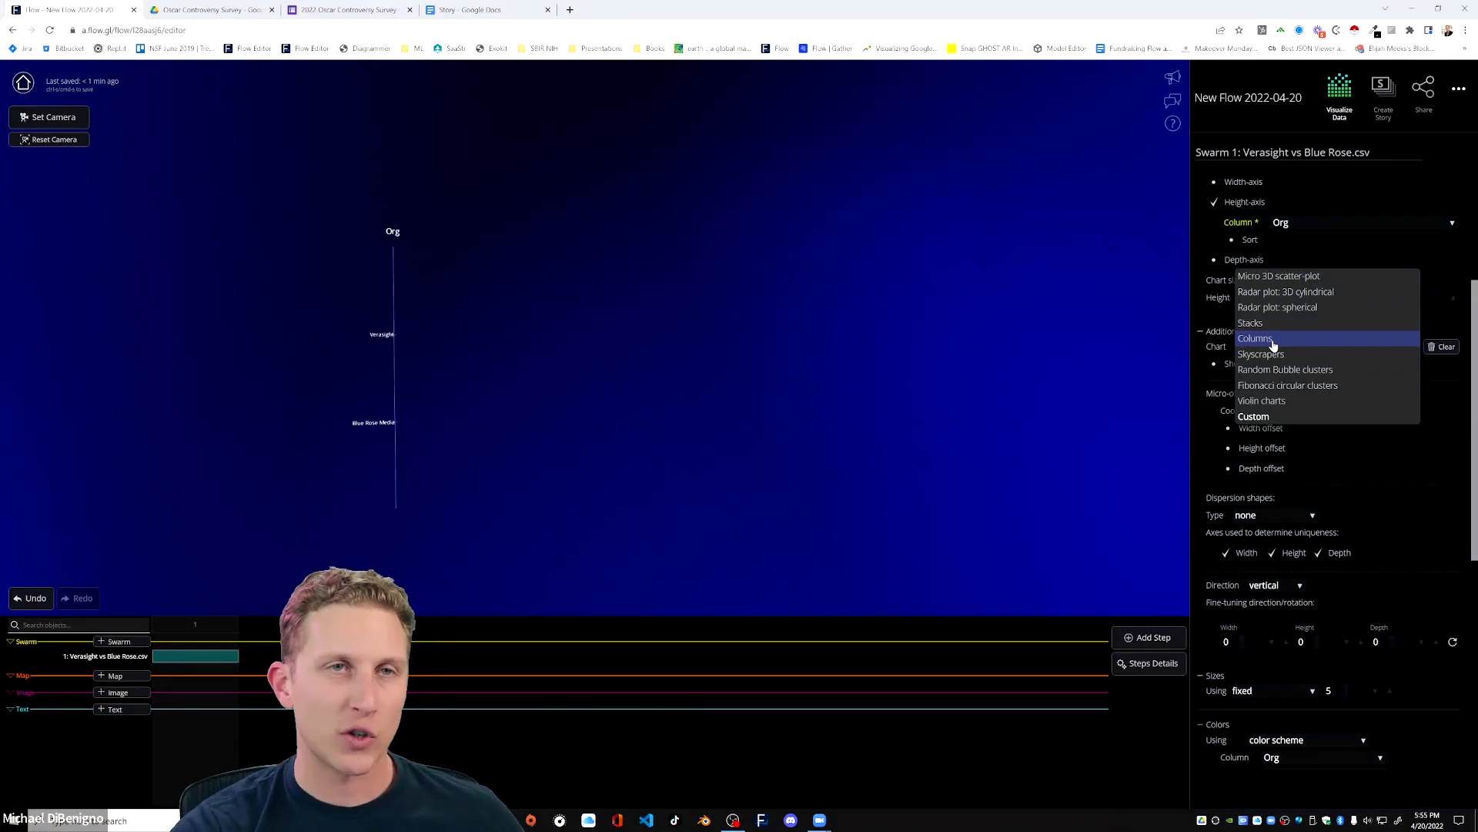
pyautogui.click(1272, 402)
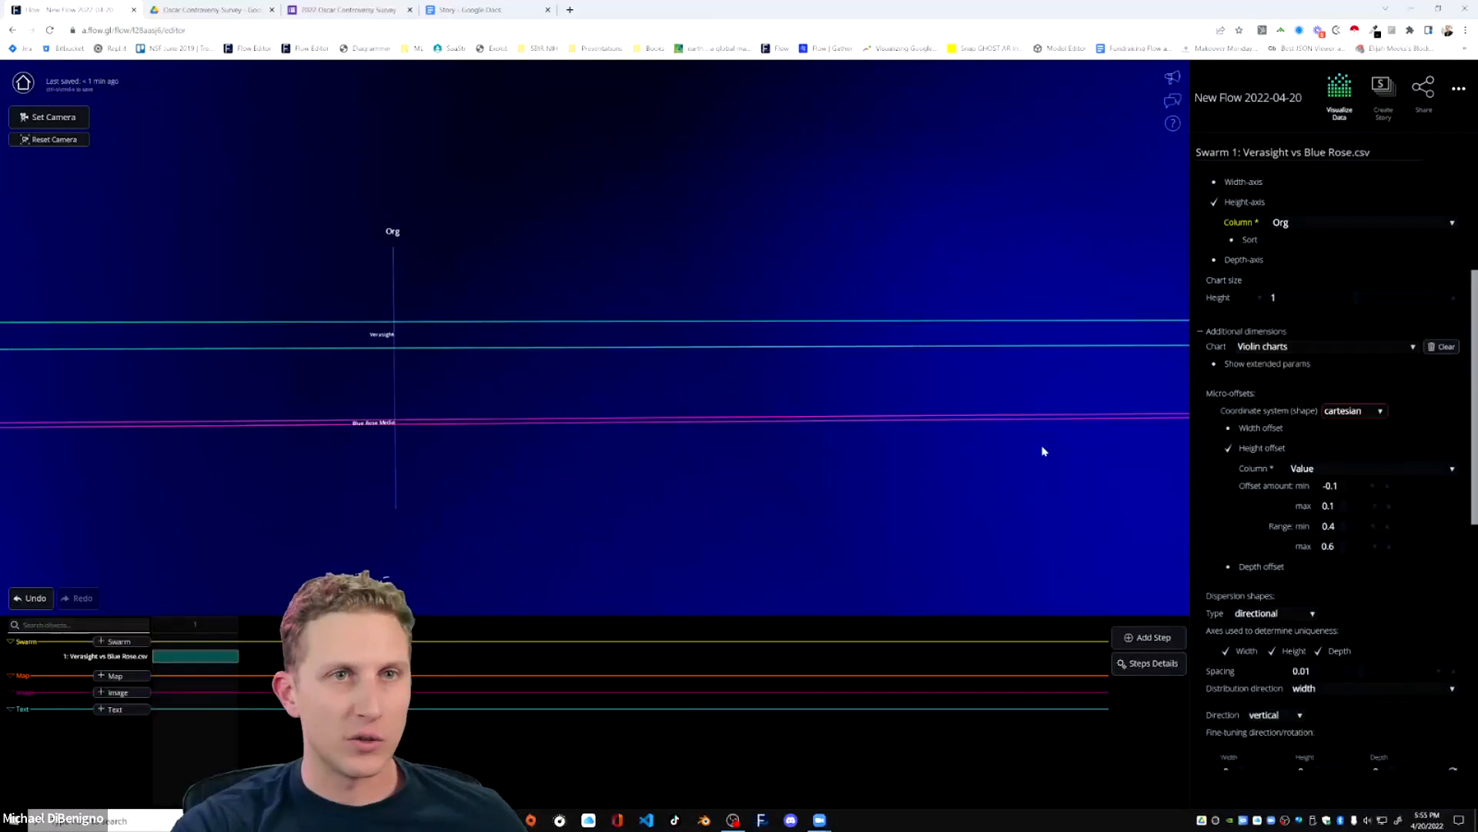
pyautogui.click(1290, 347)
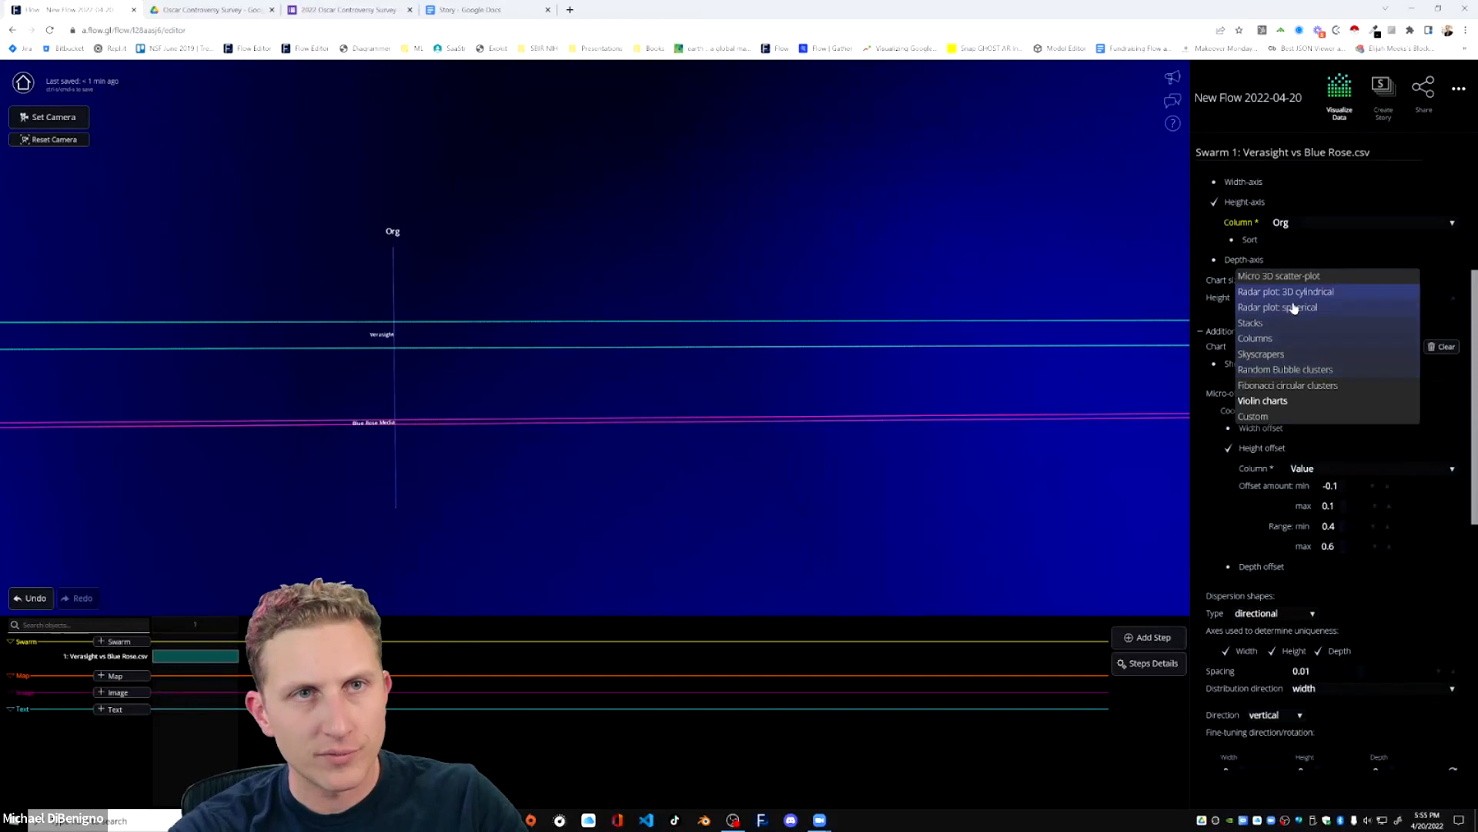
pyautogui.click(1284, 401)
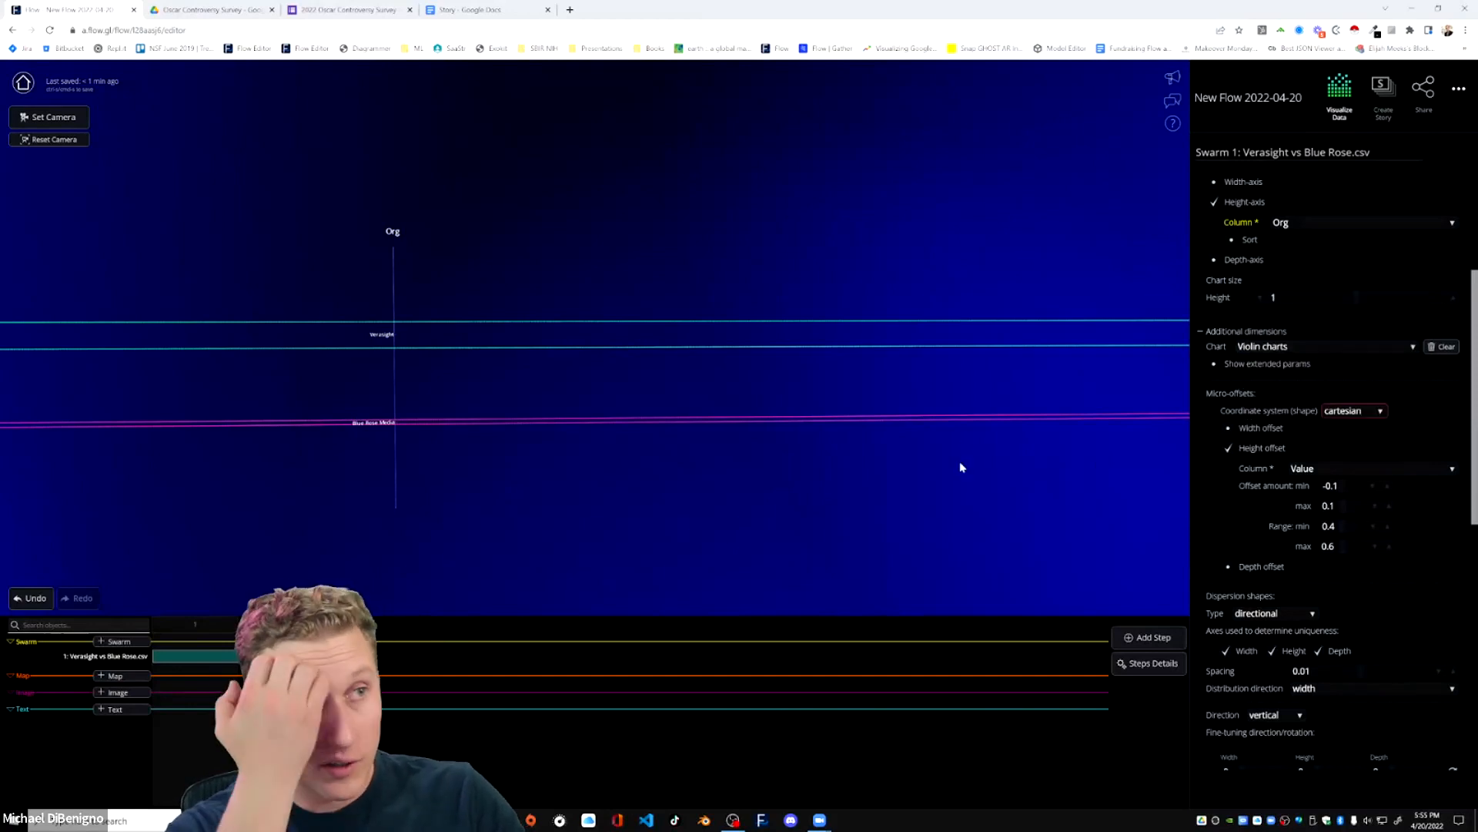
# Color the swarm's points by the Who column.
pyautogui.scroll(-5, 1316, 553)
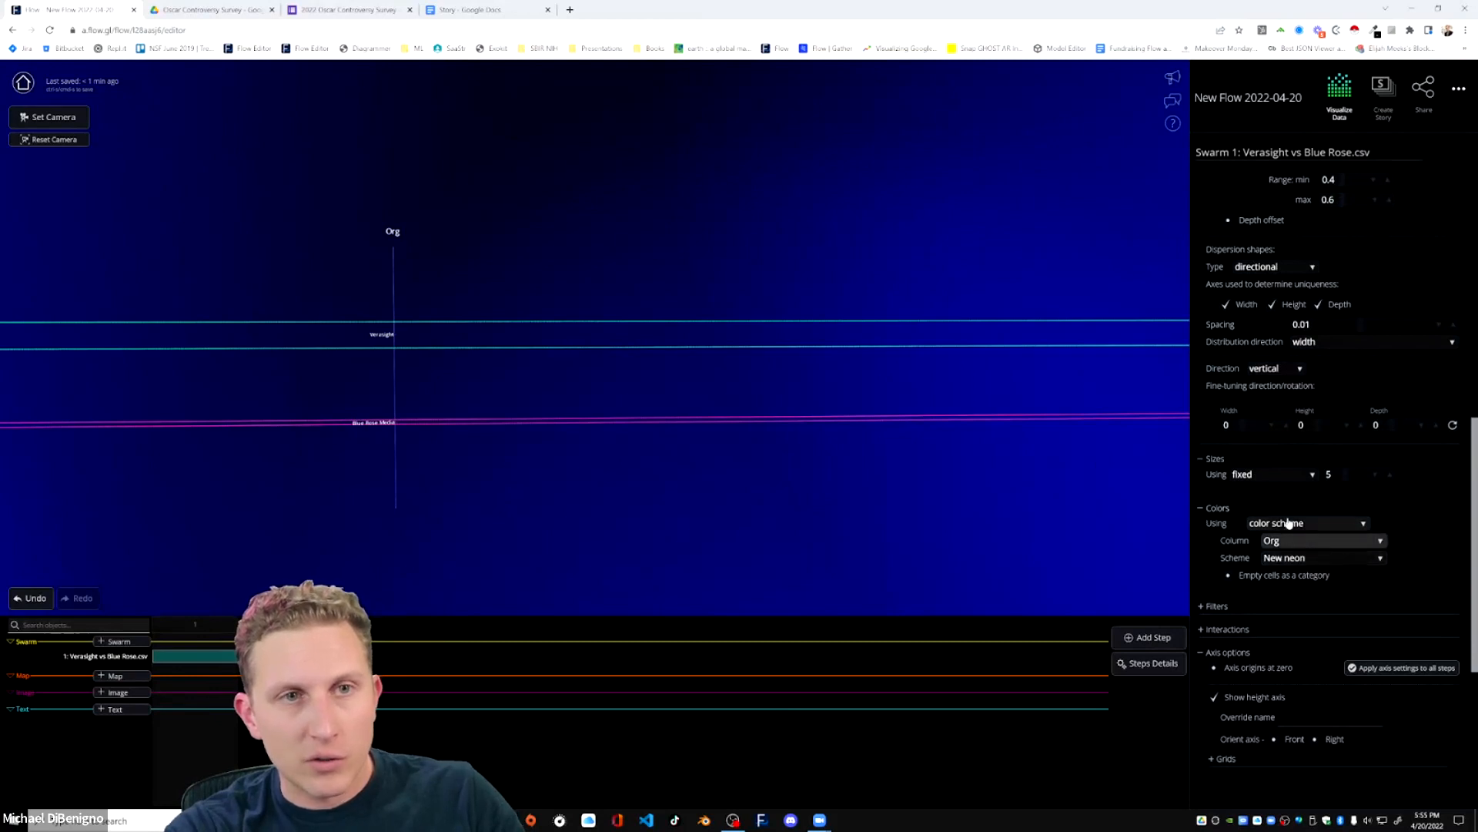
pyautogui.click(1322, 540)
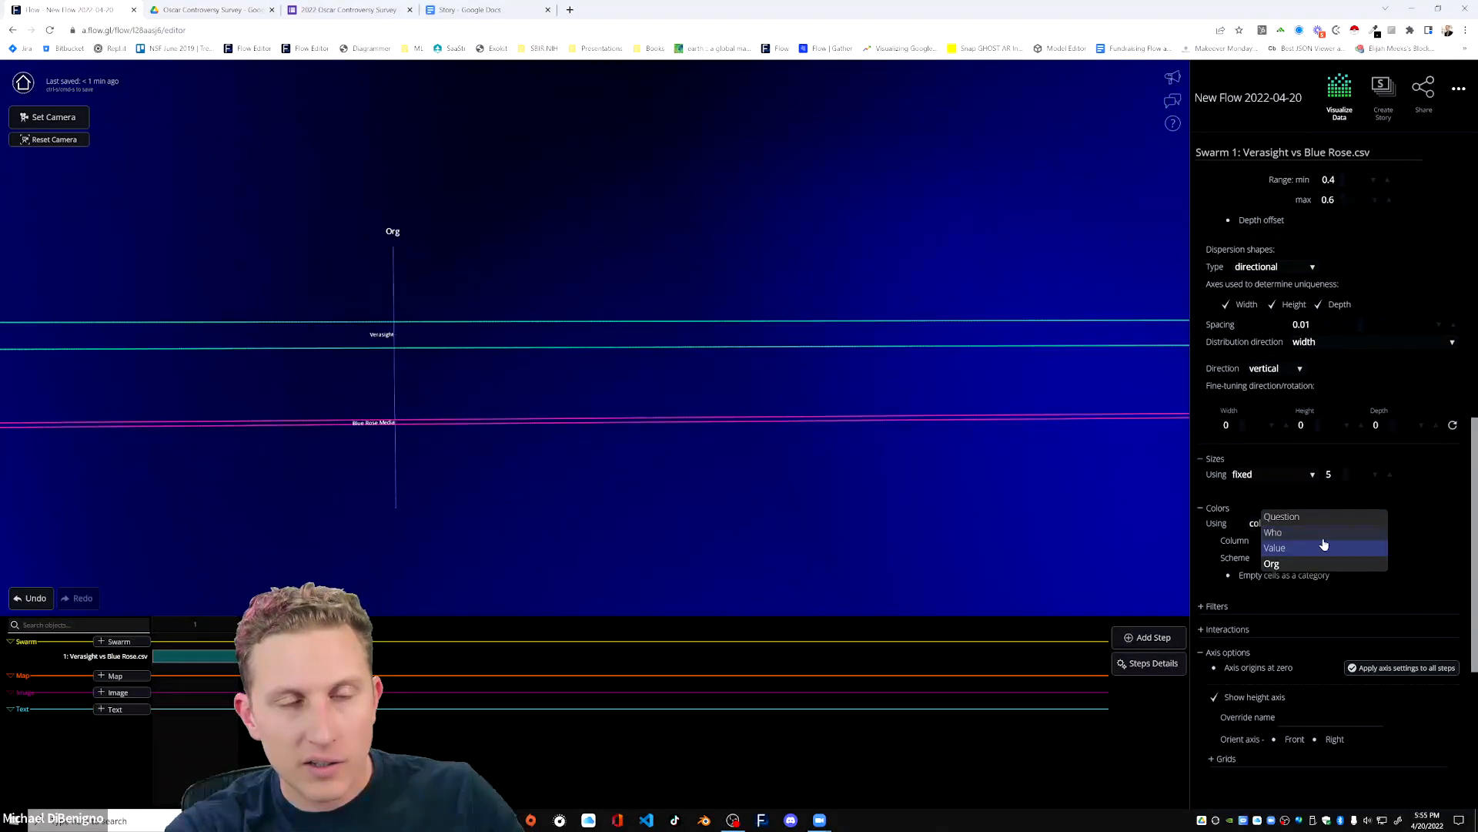
pyautogui.click(1305, 533)
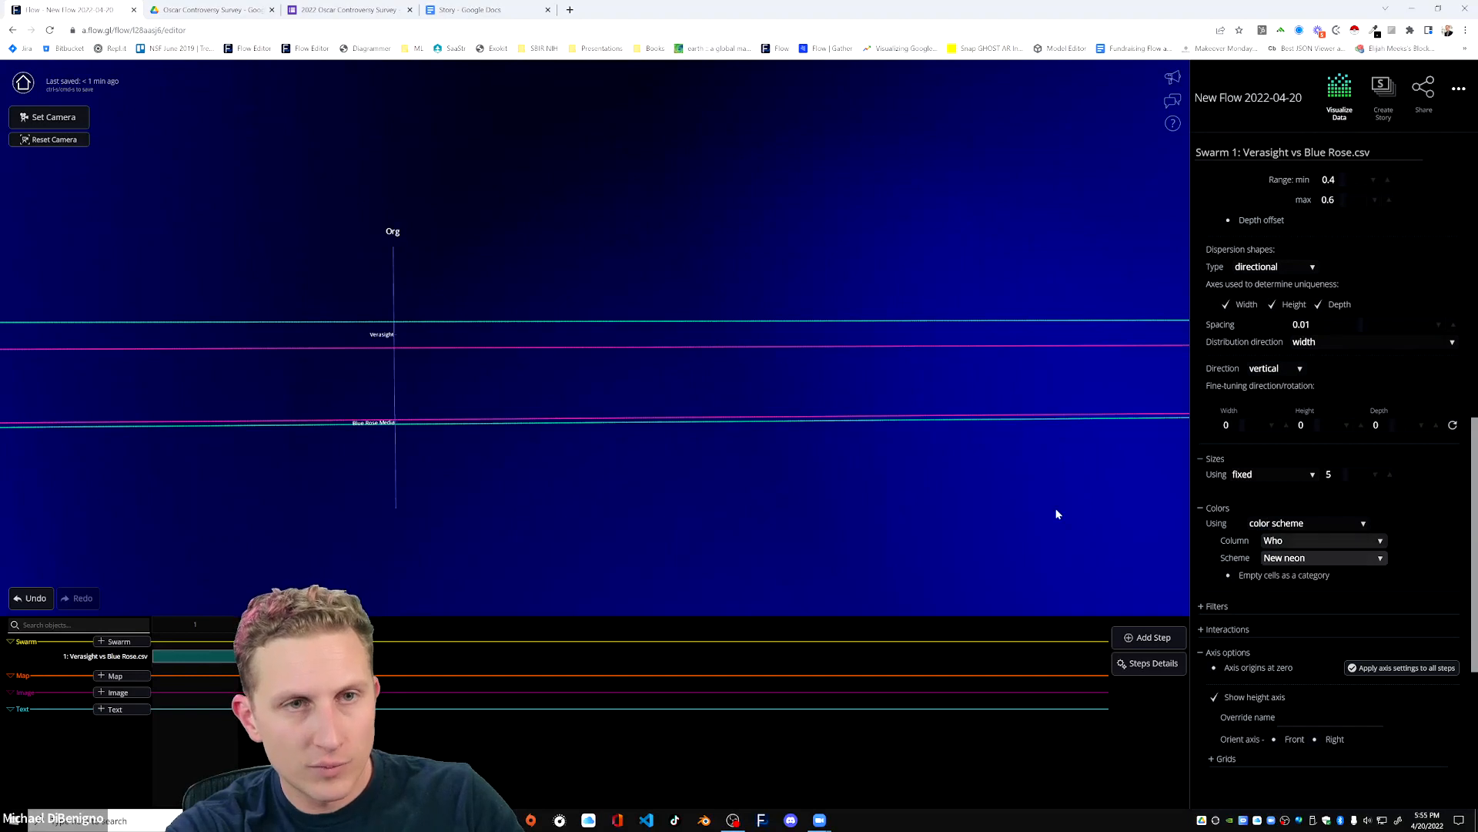
# Map the scatterplot's width axis to Org and its depth axis to Who, and turn off the height axis.
pyautogui.scroll(3, 747, 508)
pyautogui.scroll(8, 1293, 552)
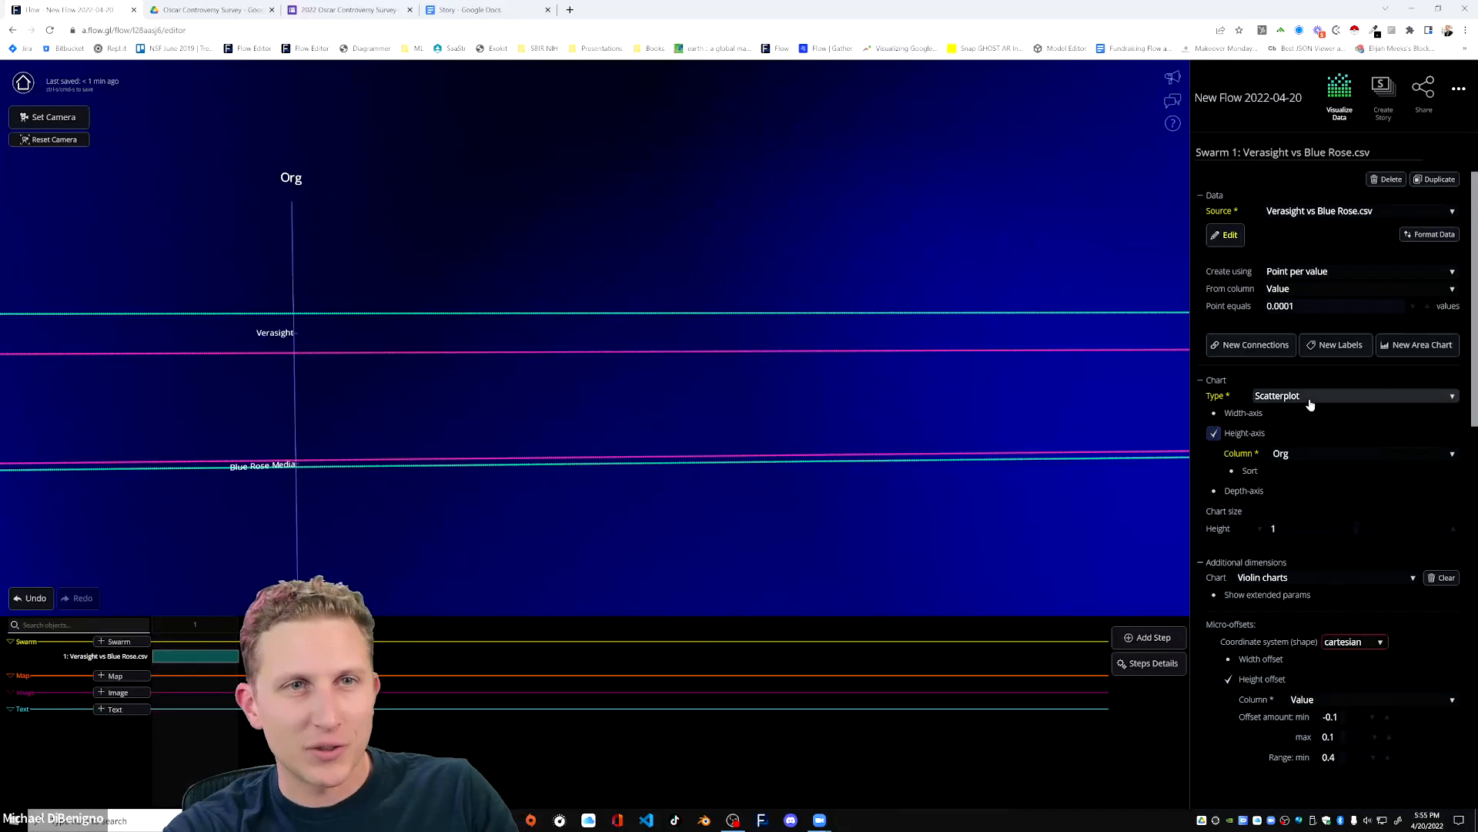
pyautogui.click(1215, 414)
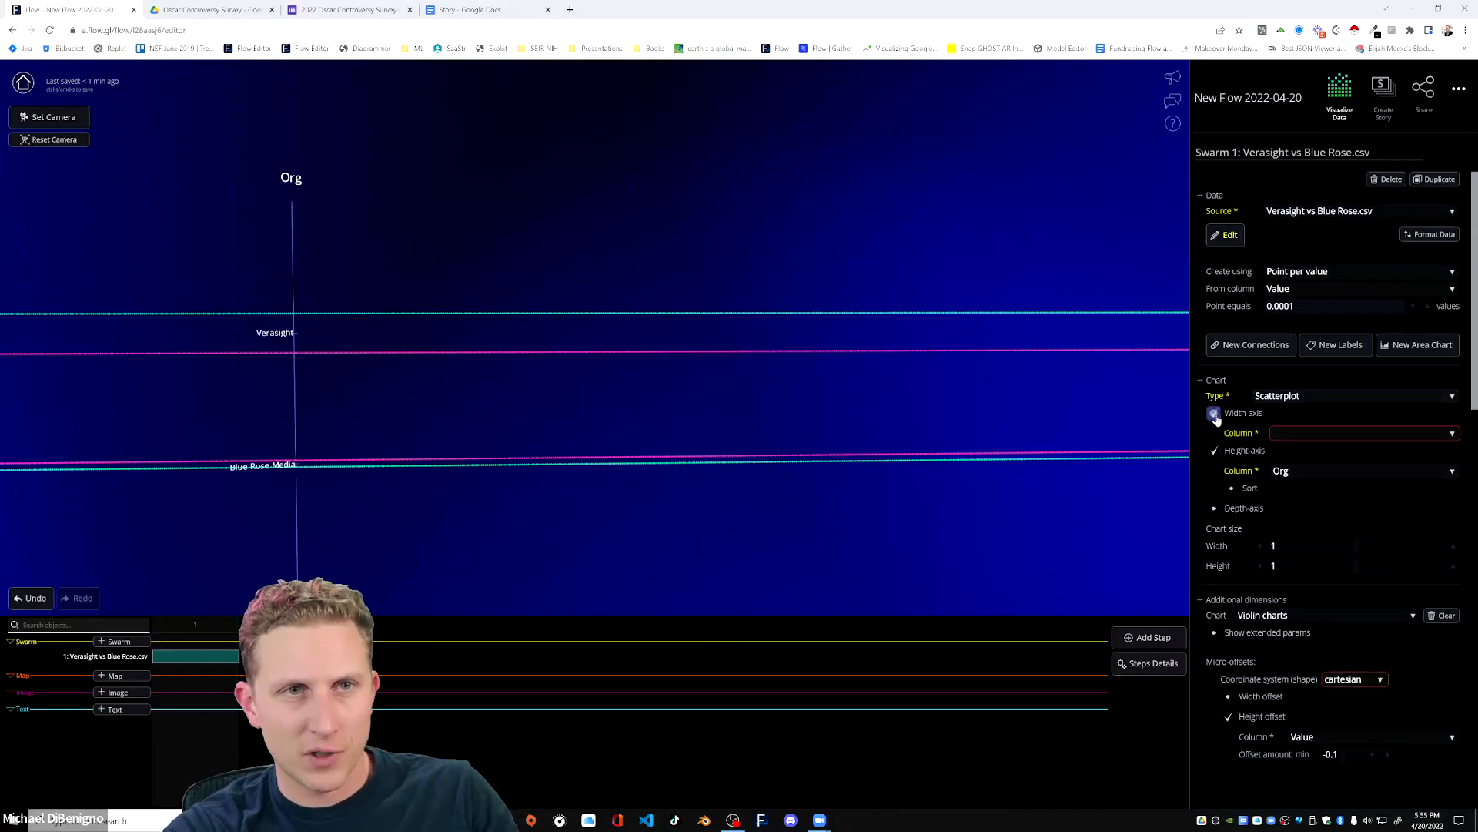
pyautogui.click(1320, 433)
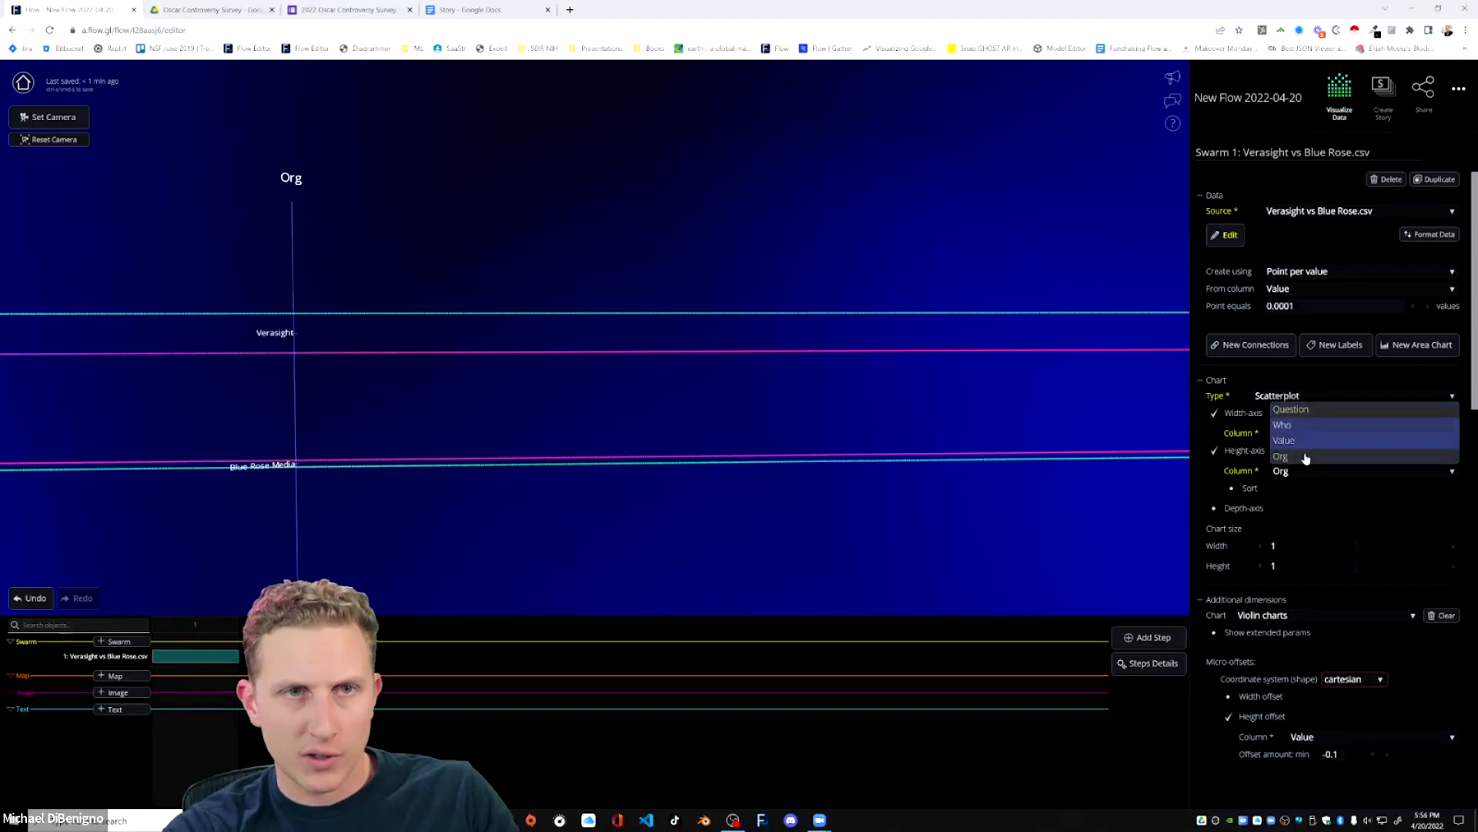
pyautogui.click(1305, 457)
pyautogui.click(1257, 528)
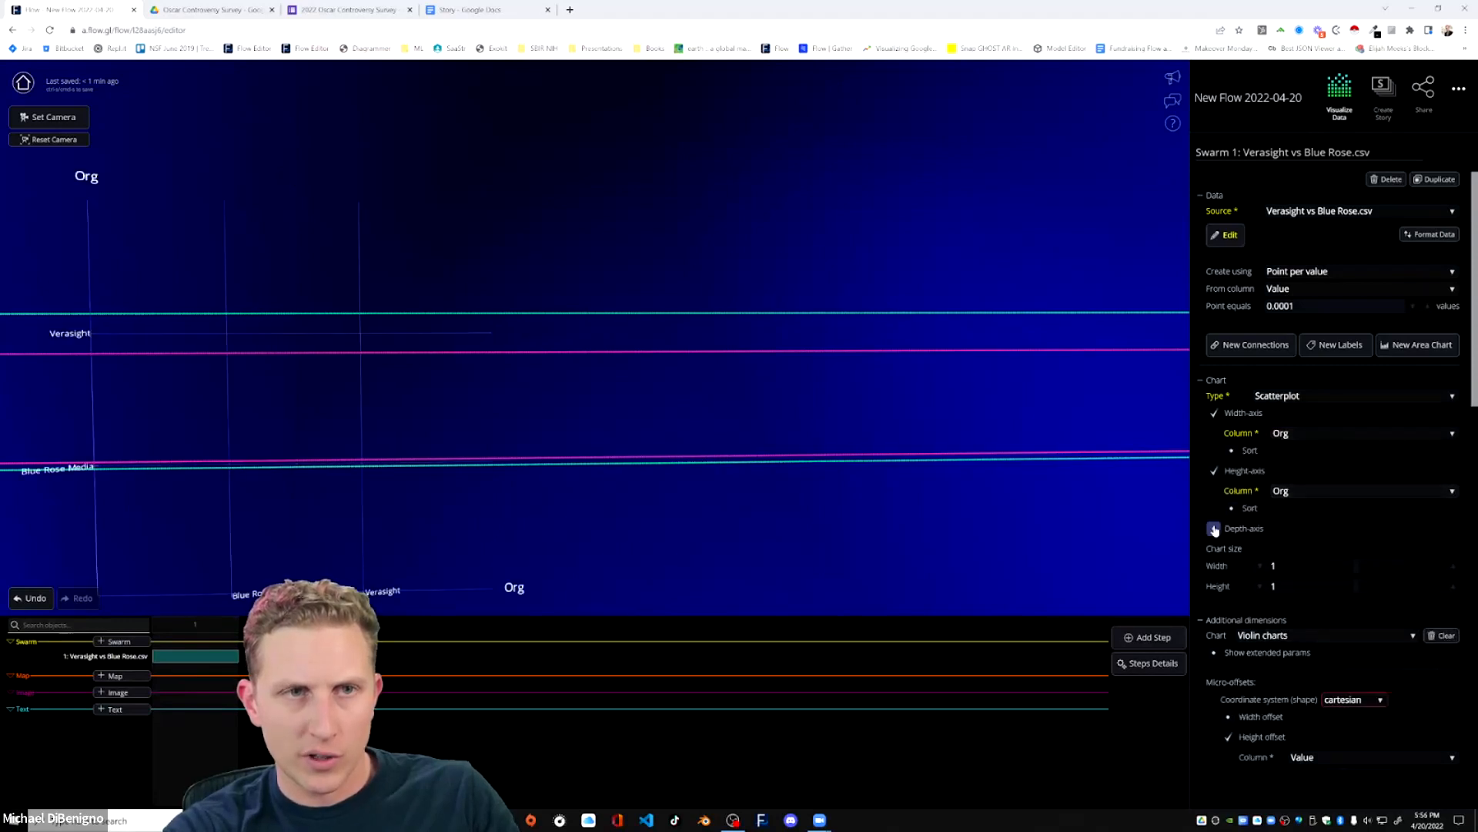
pyautogui.click(1294, 545)
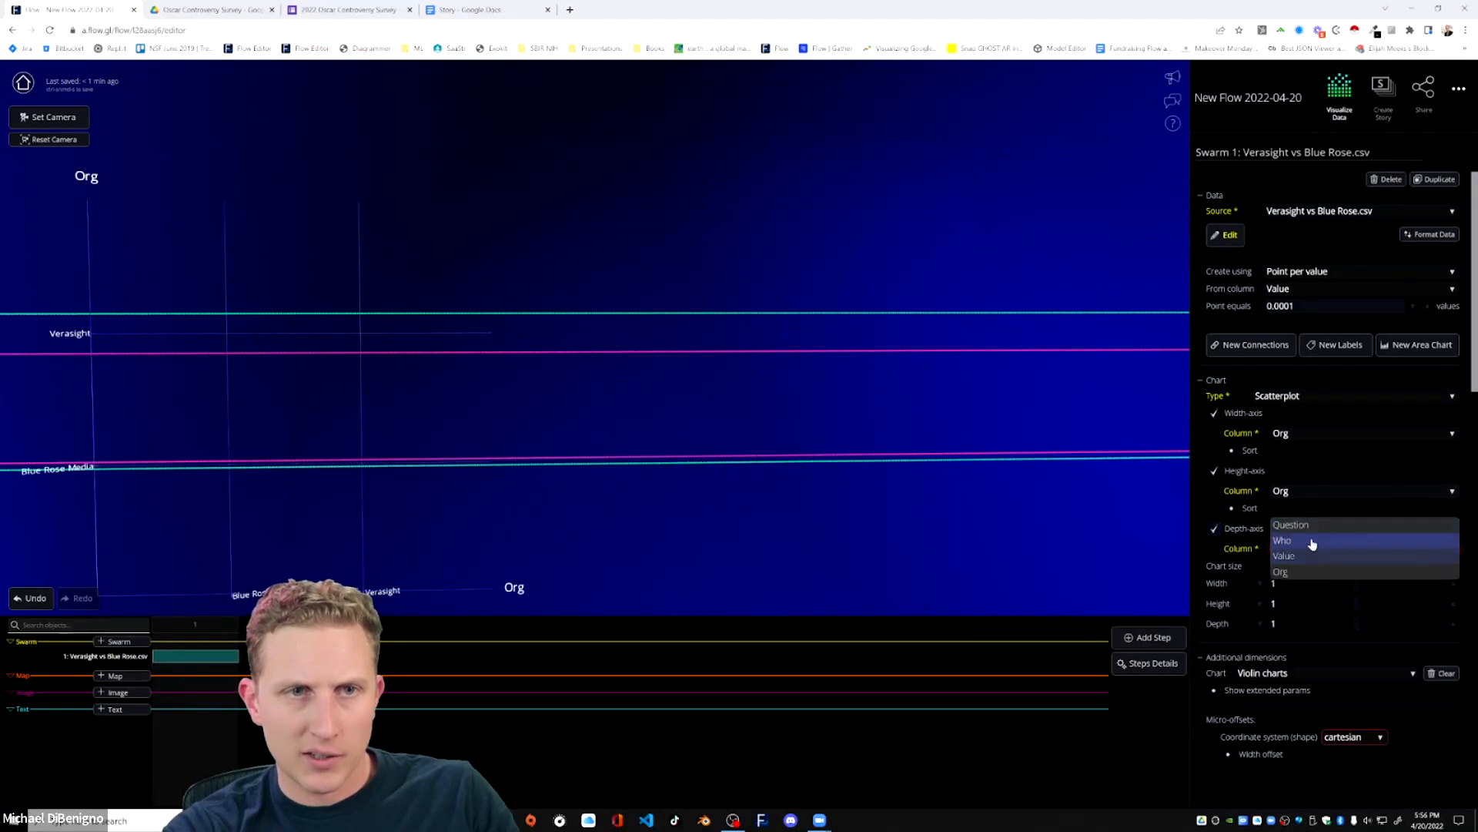
pyautogui.click(1283, 539)
pyautogui.click(1214, 471)
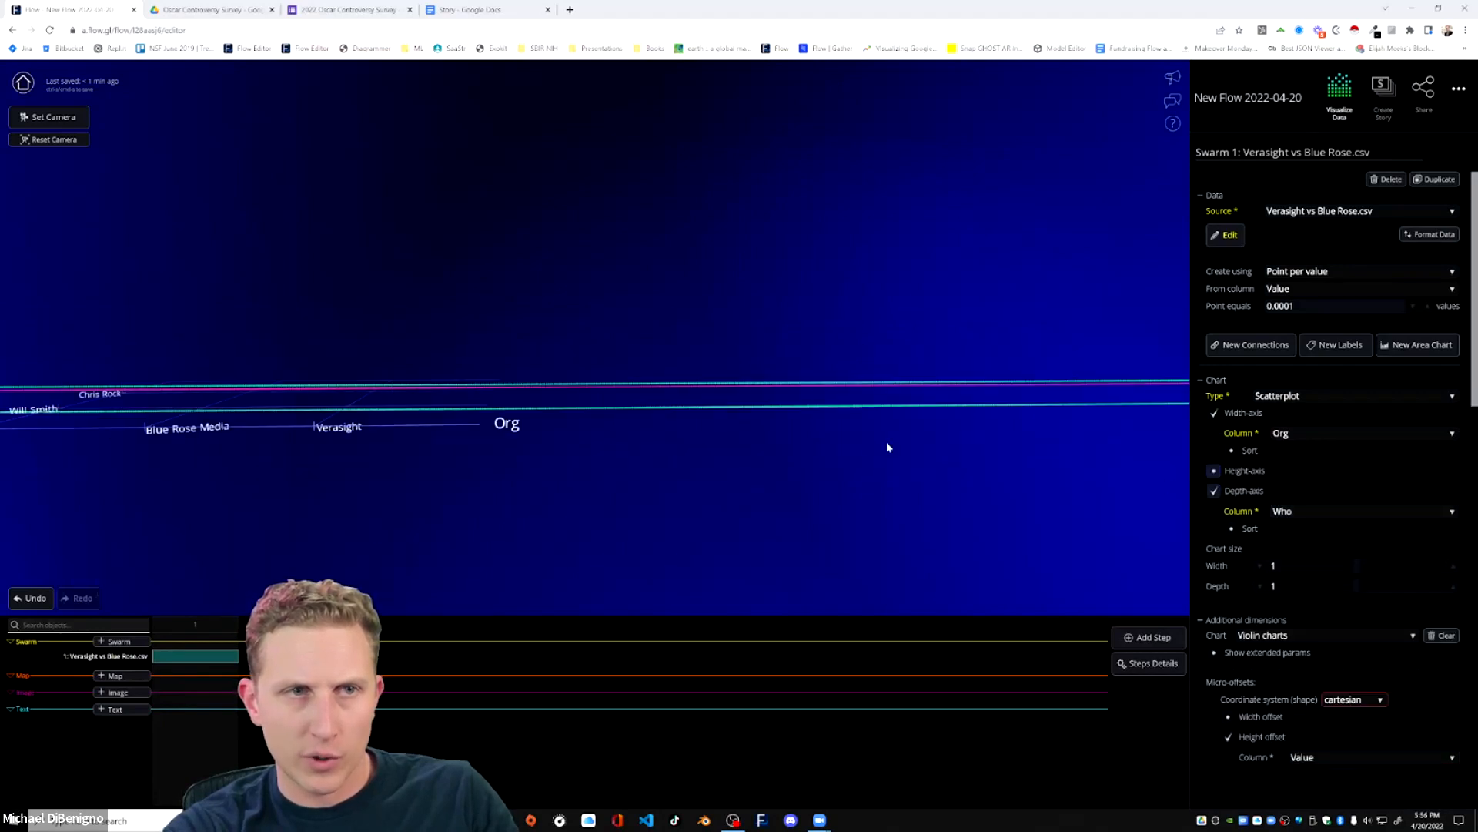
# Set the additional dimensions chart to Skyscrapers with 13 points per row.
pyautogui.click(1318, 634)
pyautogui.click(1278, 643)
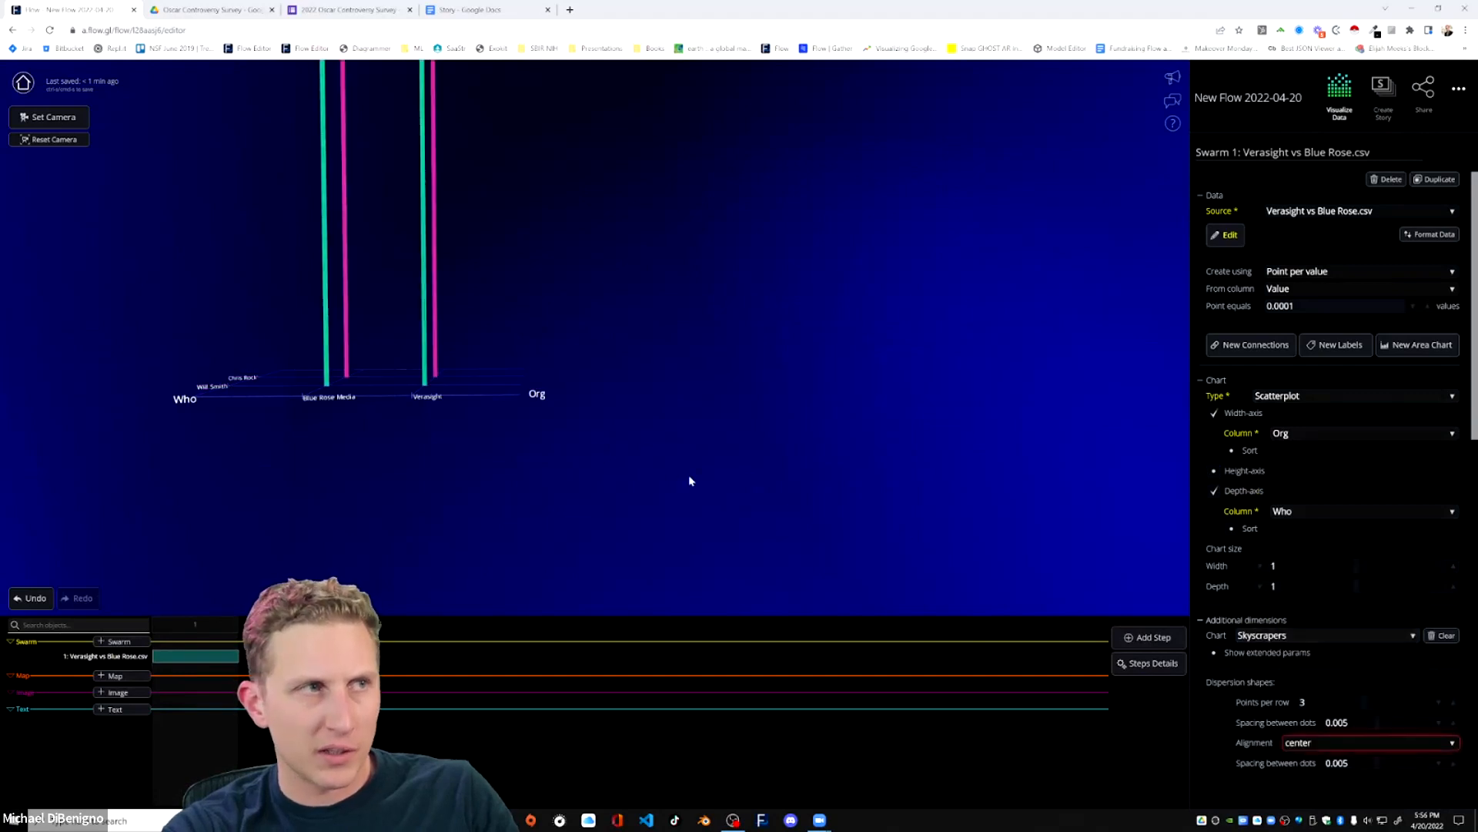
pyautogui.scroll(-3, 1361, 661)
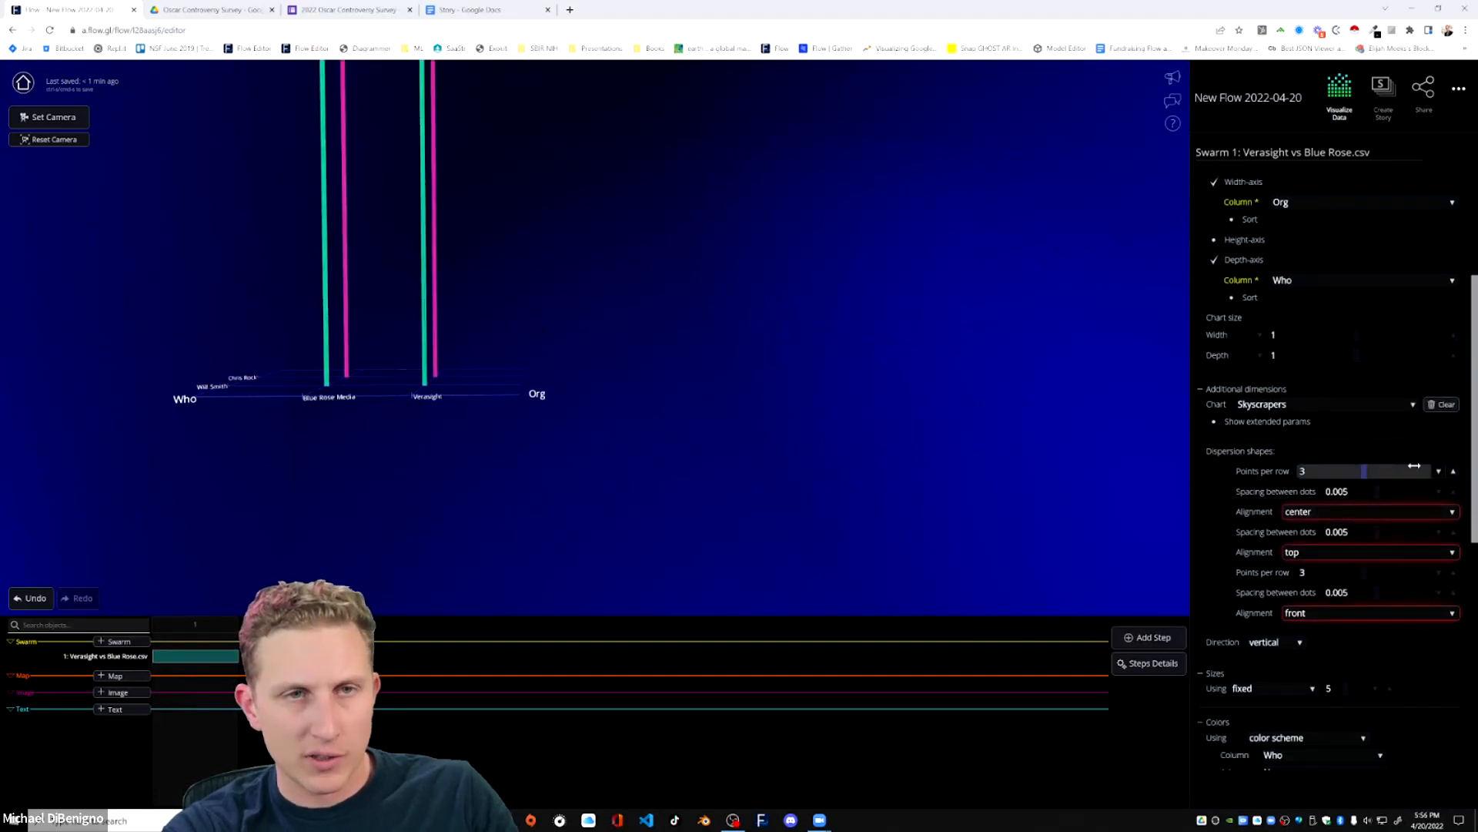
pyautogui.click(1453, 472)
pyautogui.click(1454, 471)
pyautogui.click(1454, 471)
pyautogui.click(1454, 472)
pyautogui.click(1454, 471)
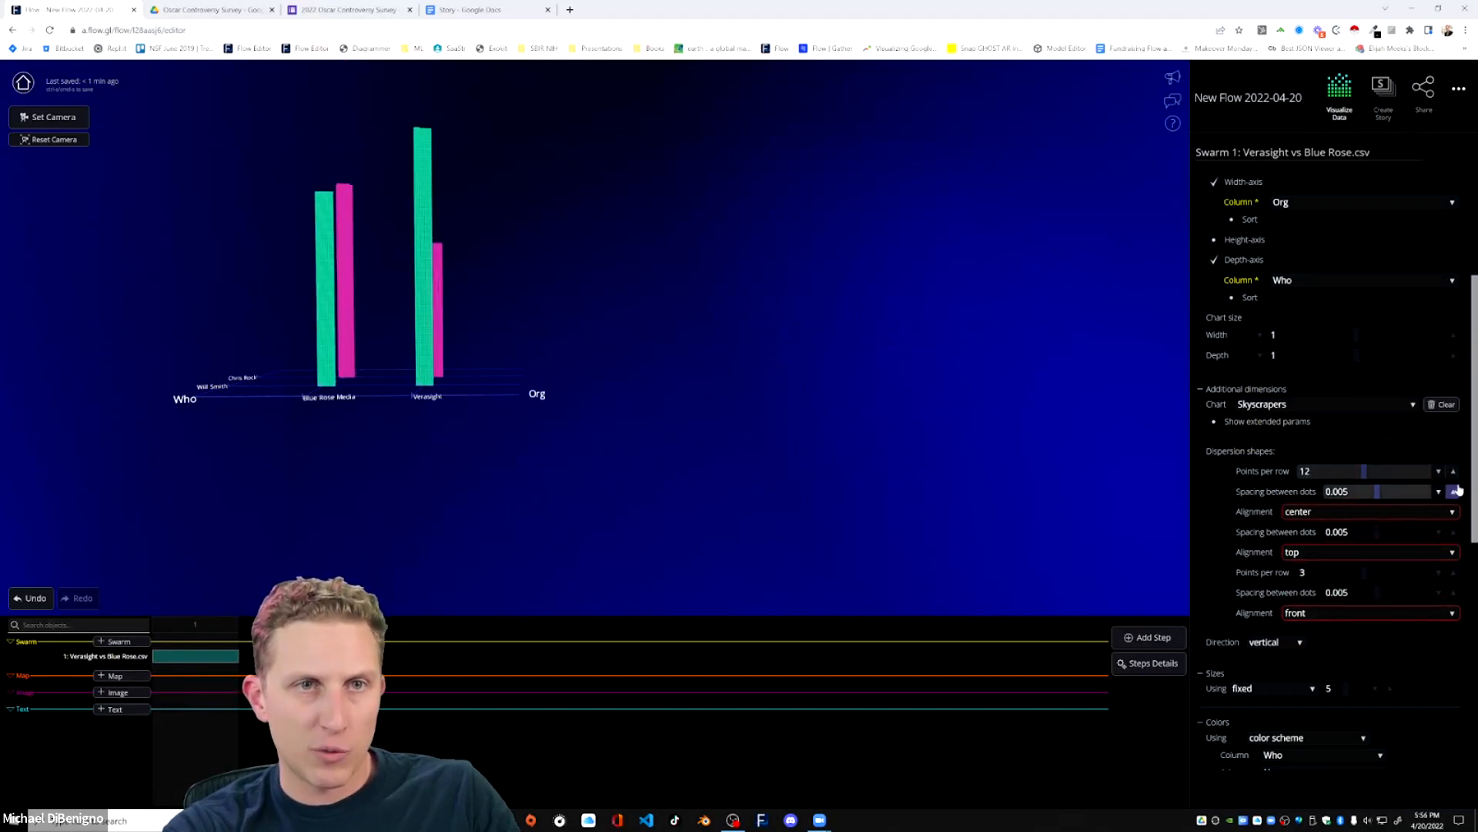
pyautogui.click(1454, 472)
# Turn off the depth axis to stack both Who answers in one column per organization.
pyautogui.scroll(4, 632, 430)
pyautogui.moveTo(629, 431); pyautogui.dragTo(669, 451)
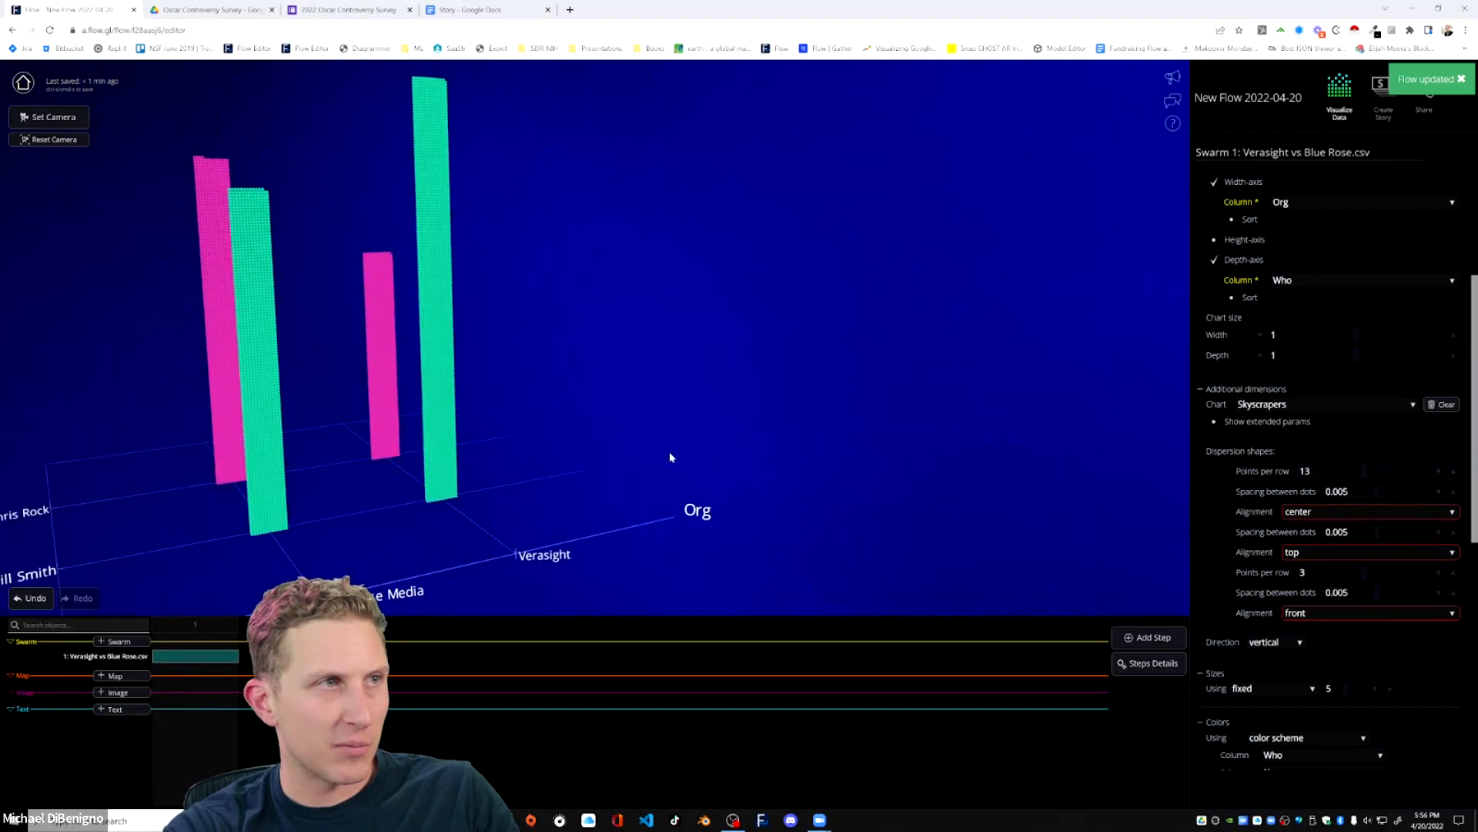
pyautogui.scroll(-2, 609, 452)
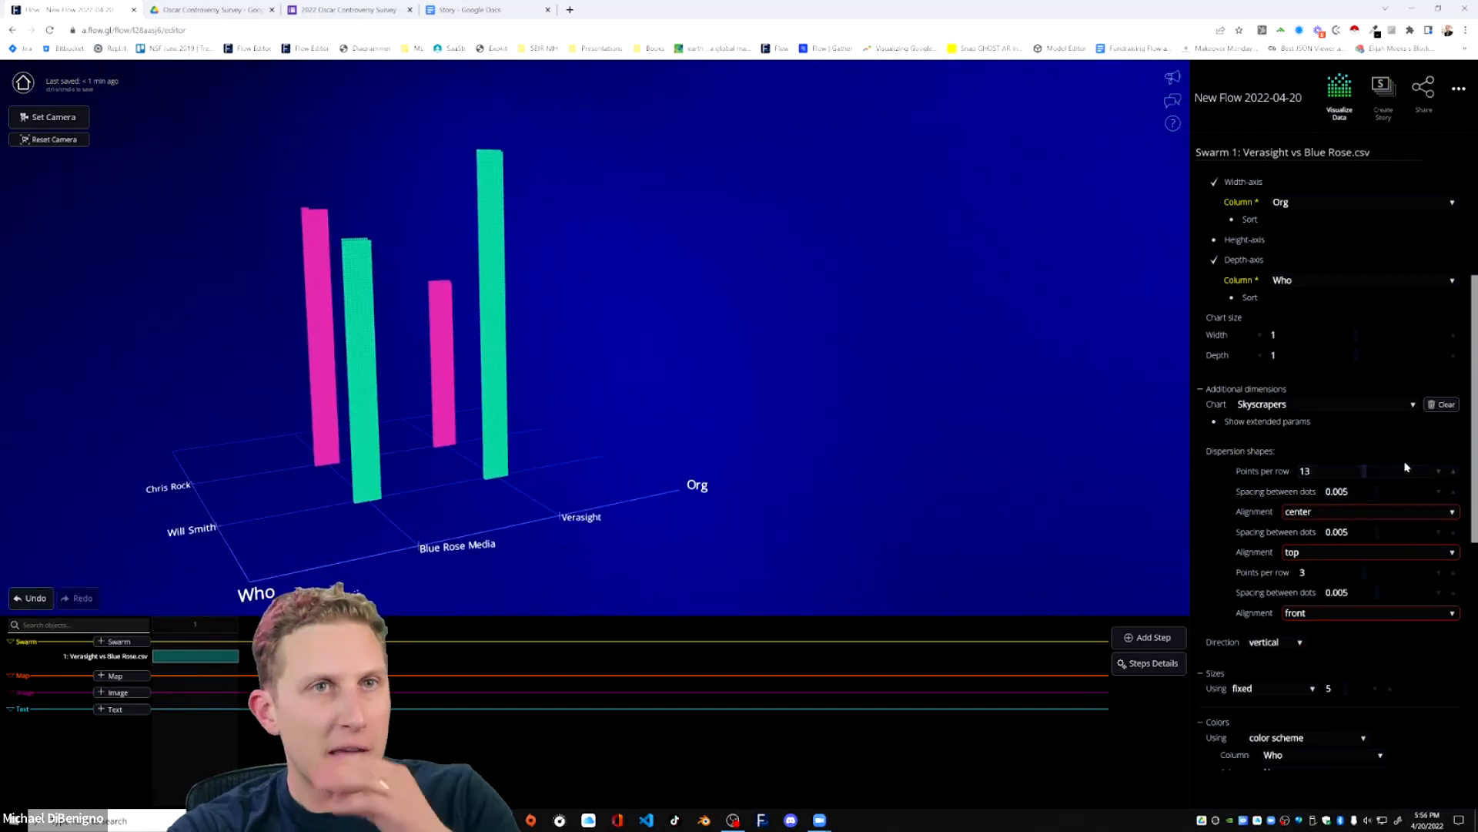
pyautogui.moveTo(847, 417); pyautogui.dragTo(730, 492)
pyautogui.moveTo(387, 511); pyautogui.dragTo(436, 542)
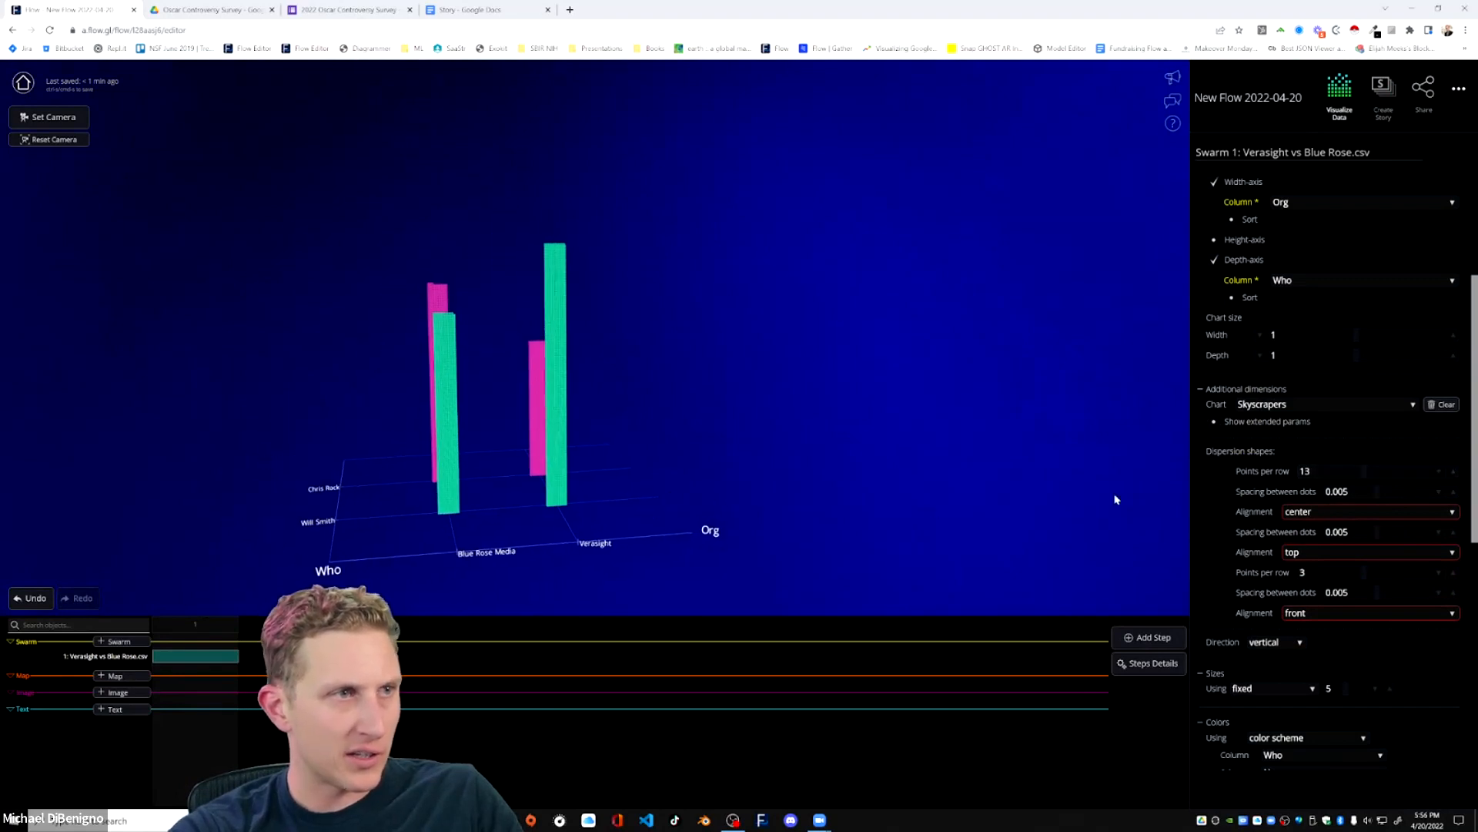
pyautogui.click(1214, 261)
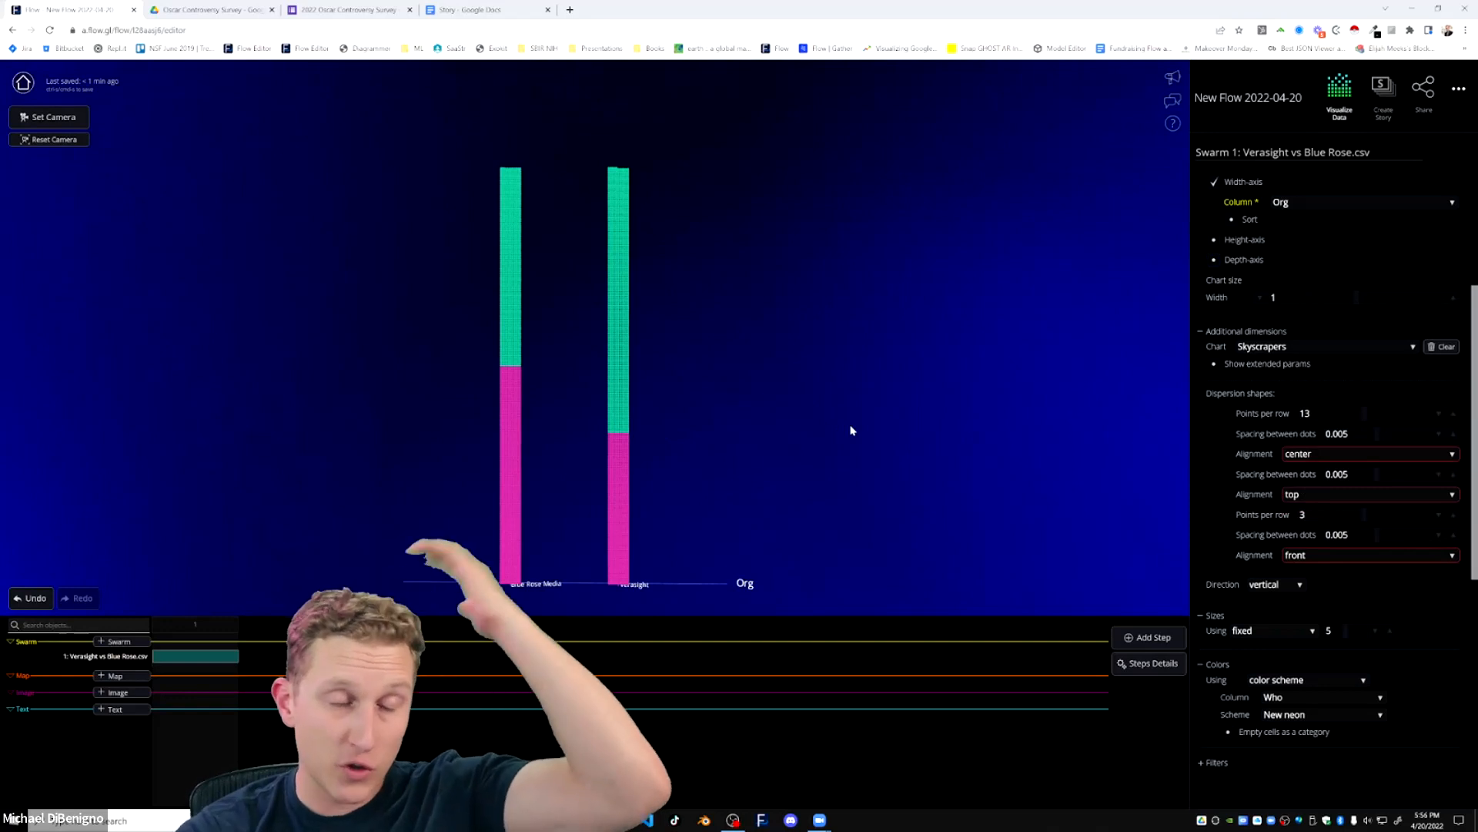
pyautogui.scroll(3, 1388, 460)
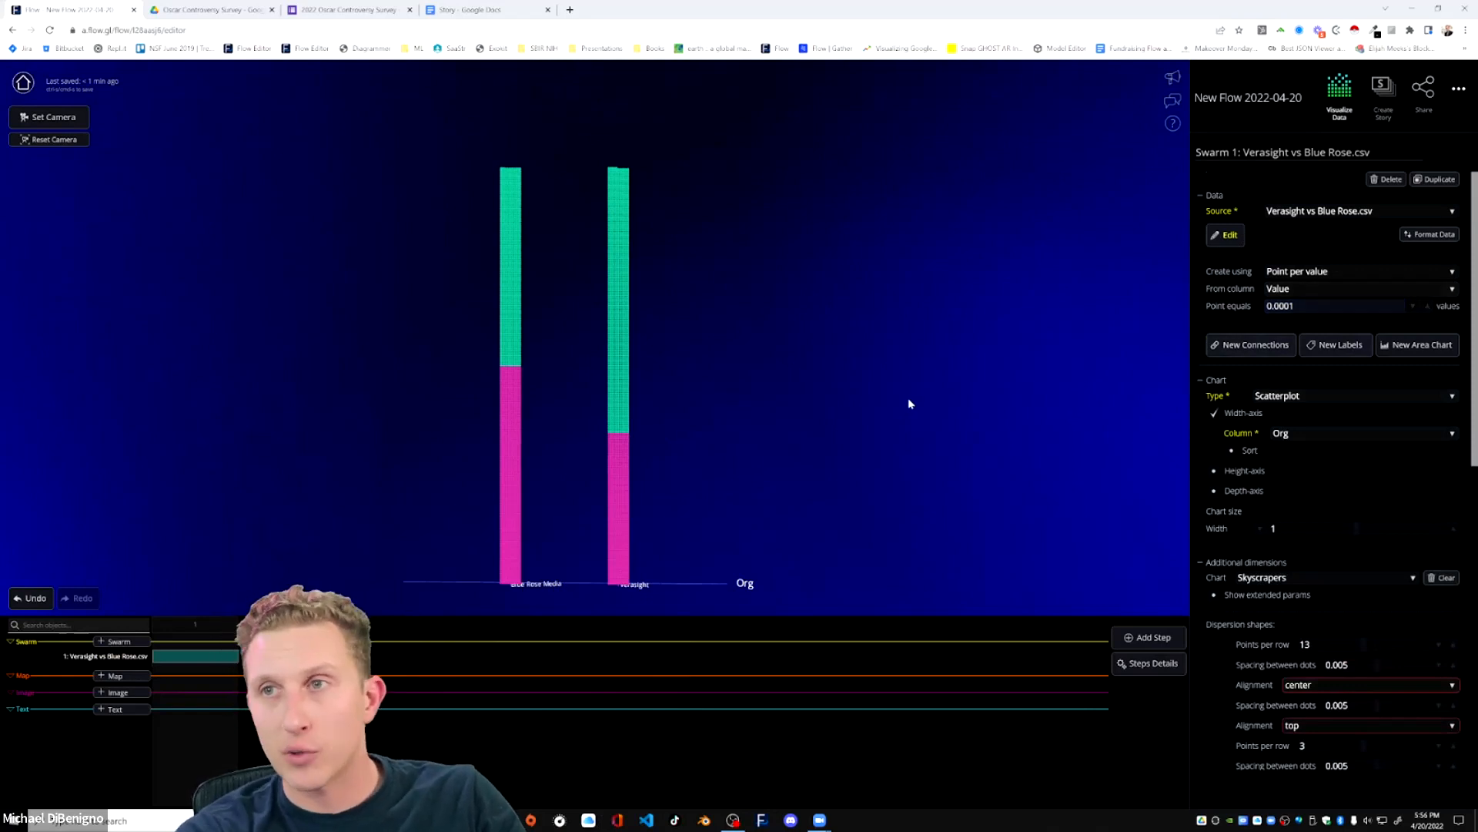
pyautogui.scroll(1, 800, 479)
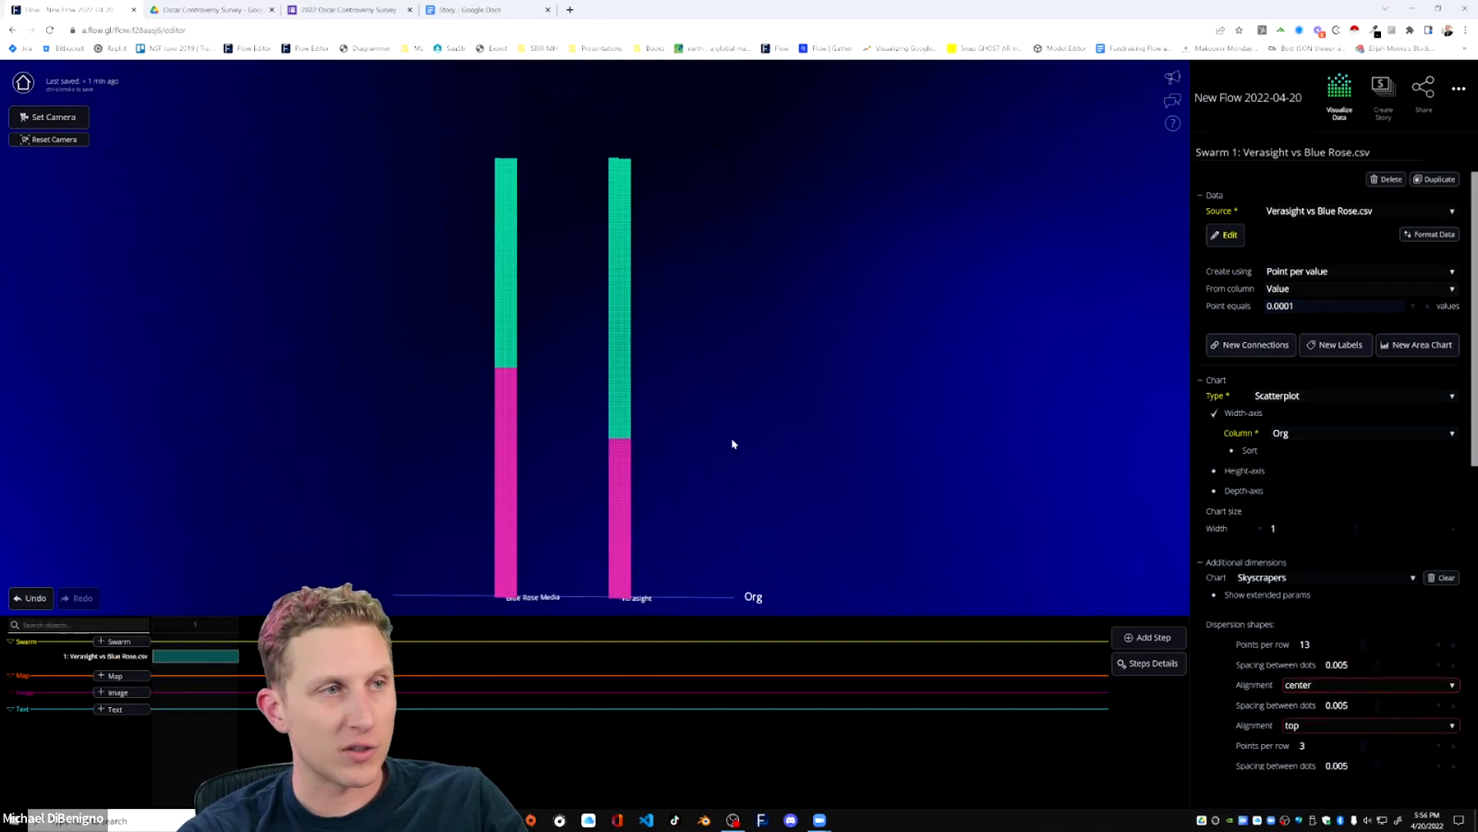
pyautogui.scroll(1, 733, 468)
pyautogui.moveTo(731, 473); pyautogui.dragTo(723, 357)
pyautogui.scroll(-1, 727, 374)
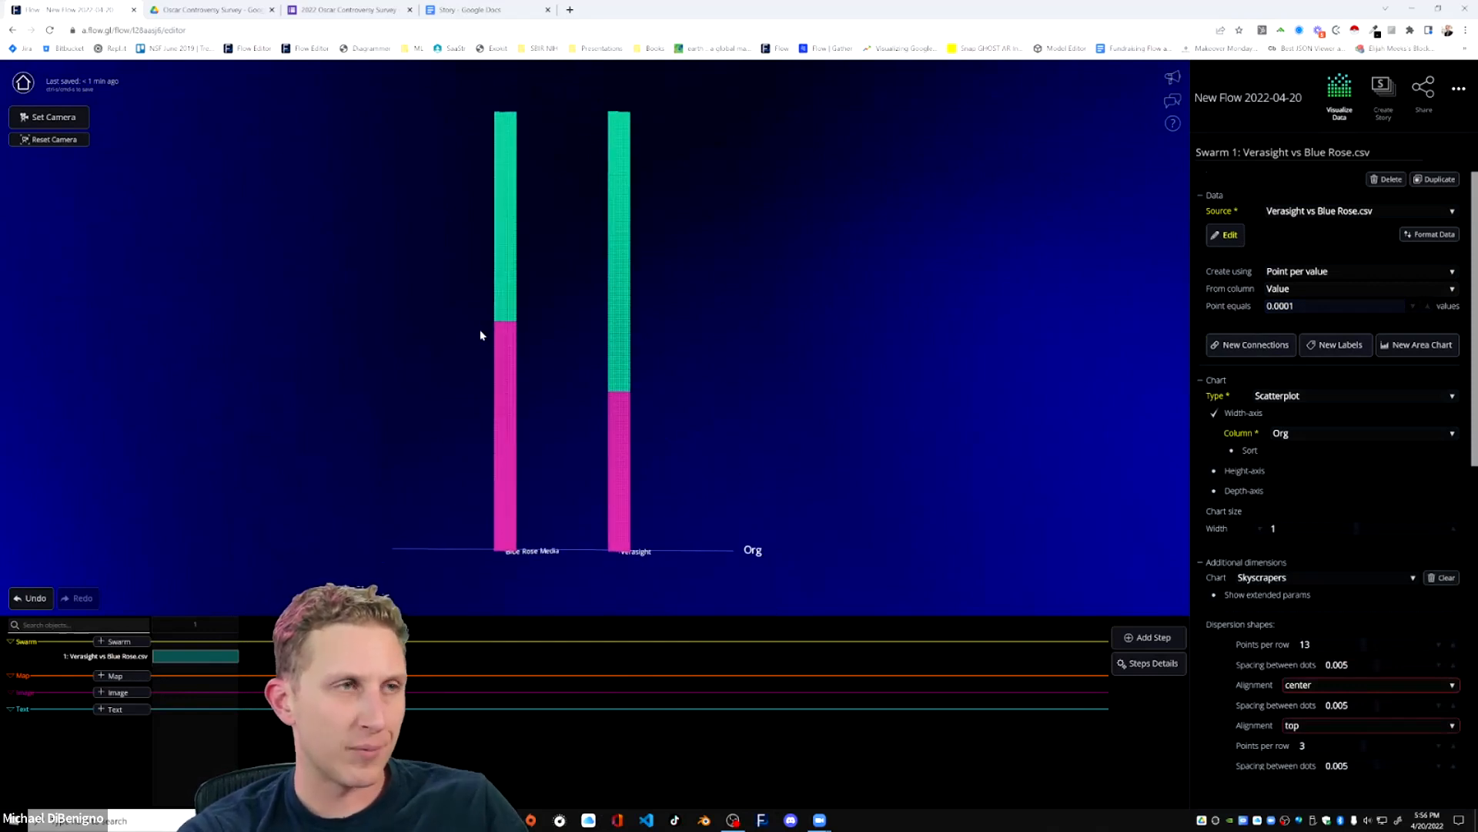
pyautogui.scroll(2, 799, 479)
pyautogui.scroll(-1, 803, 479)
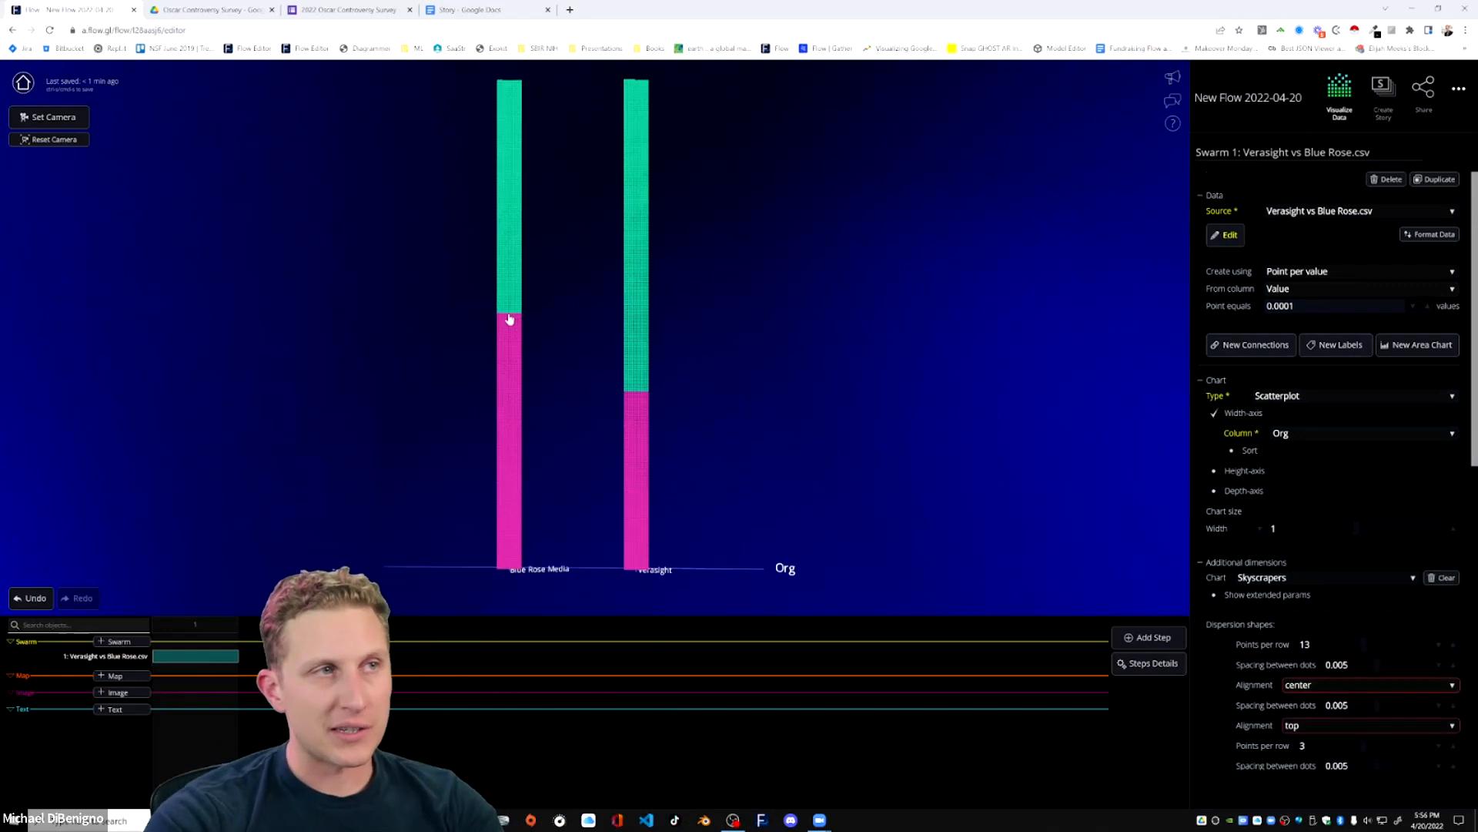
# Open Chris Rock Survey Results from the Google Drive folder and check the Chris Rock and Will Smith percentages in the side_blame pivot table.
pyautogui.click(222, 7)
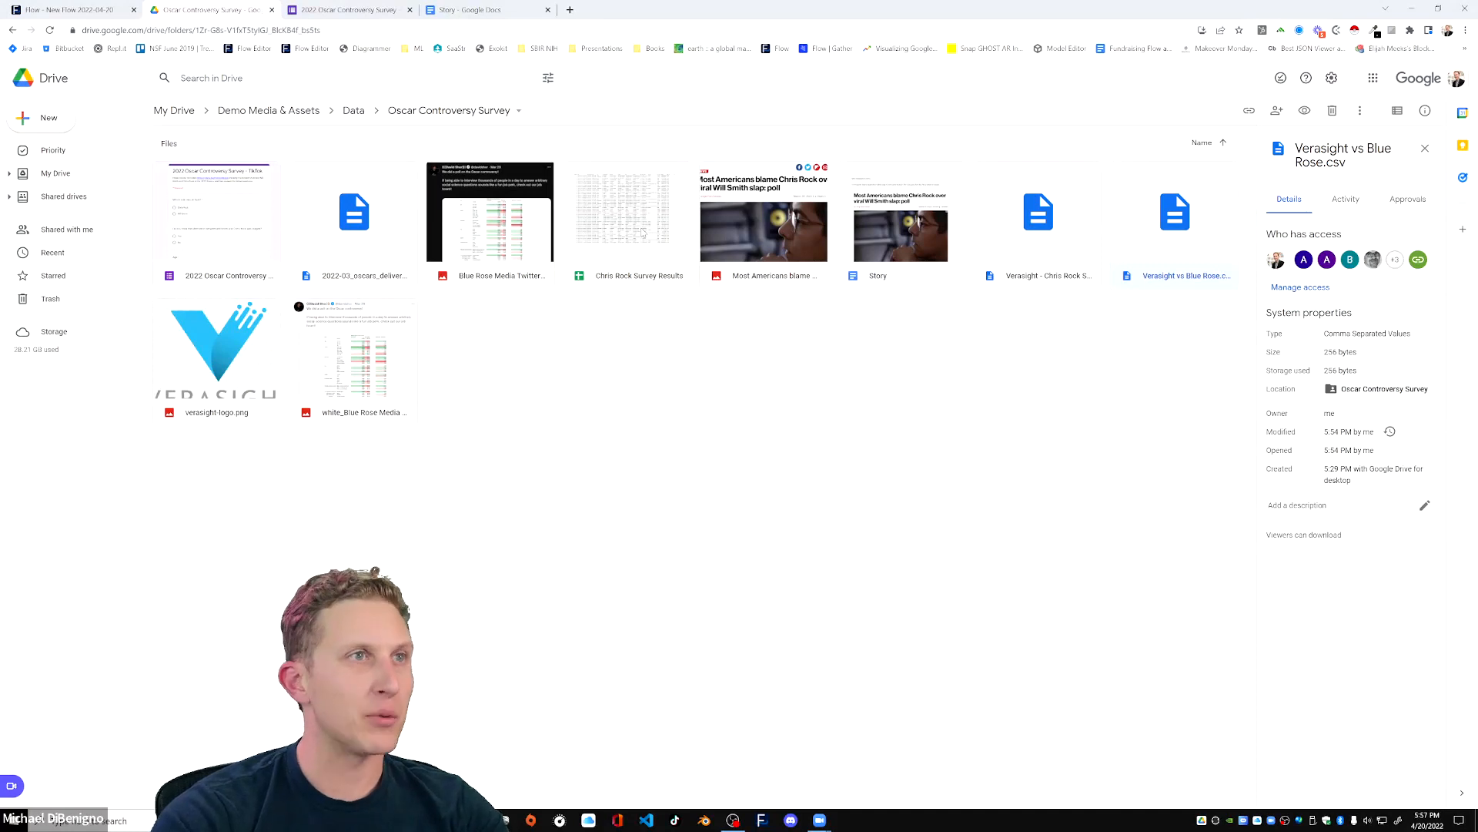
pyautogui.doubleClick(643, 232)
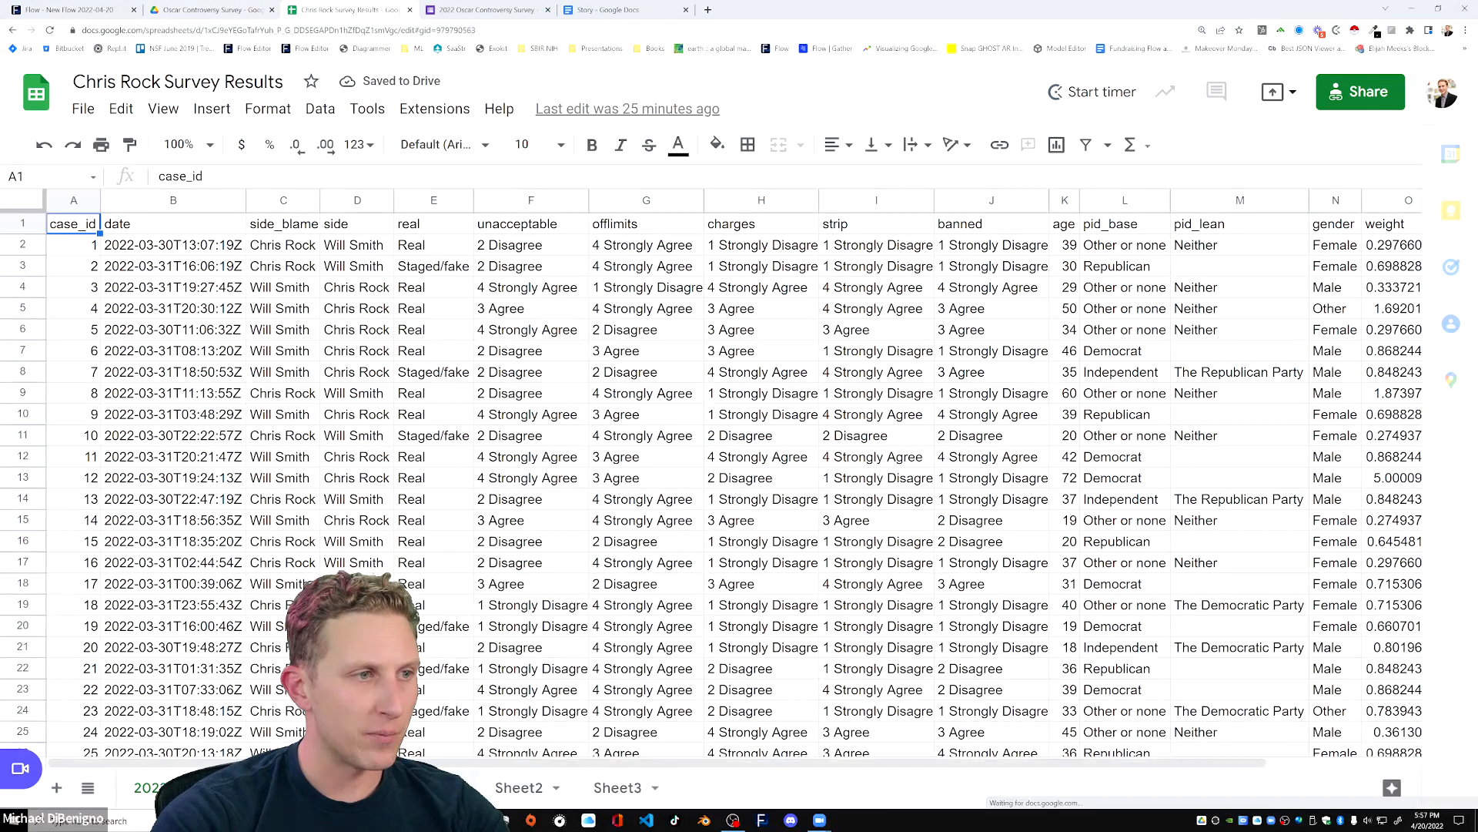
pyautogui.click(397, 786)
pyautogui.click(262, 275)
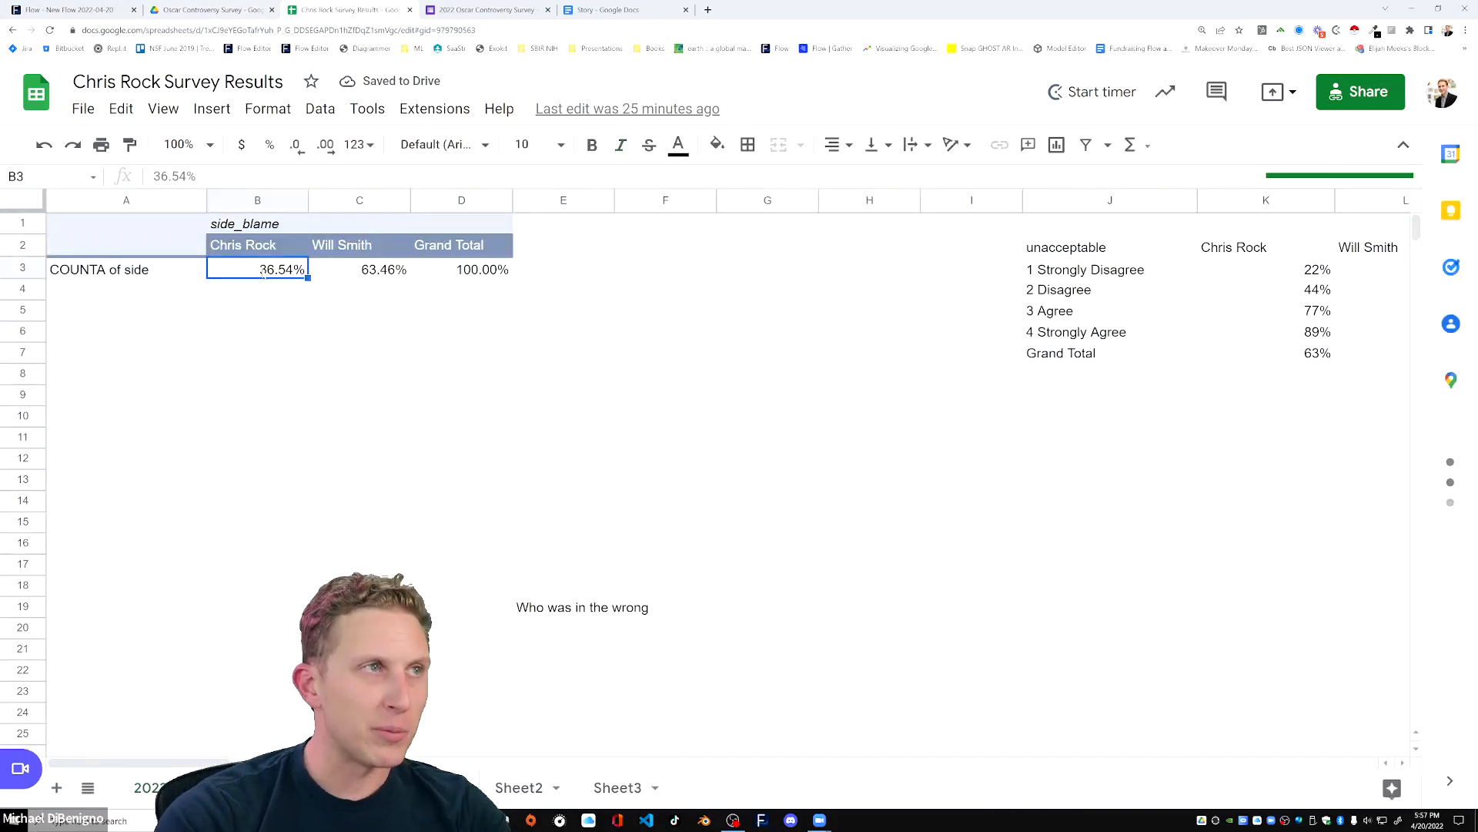
pyautogui.moveTo(364, 277); pyautogui.dragTo(293, 274)
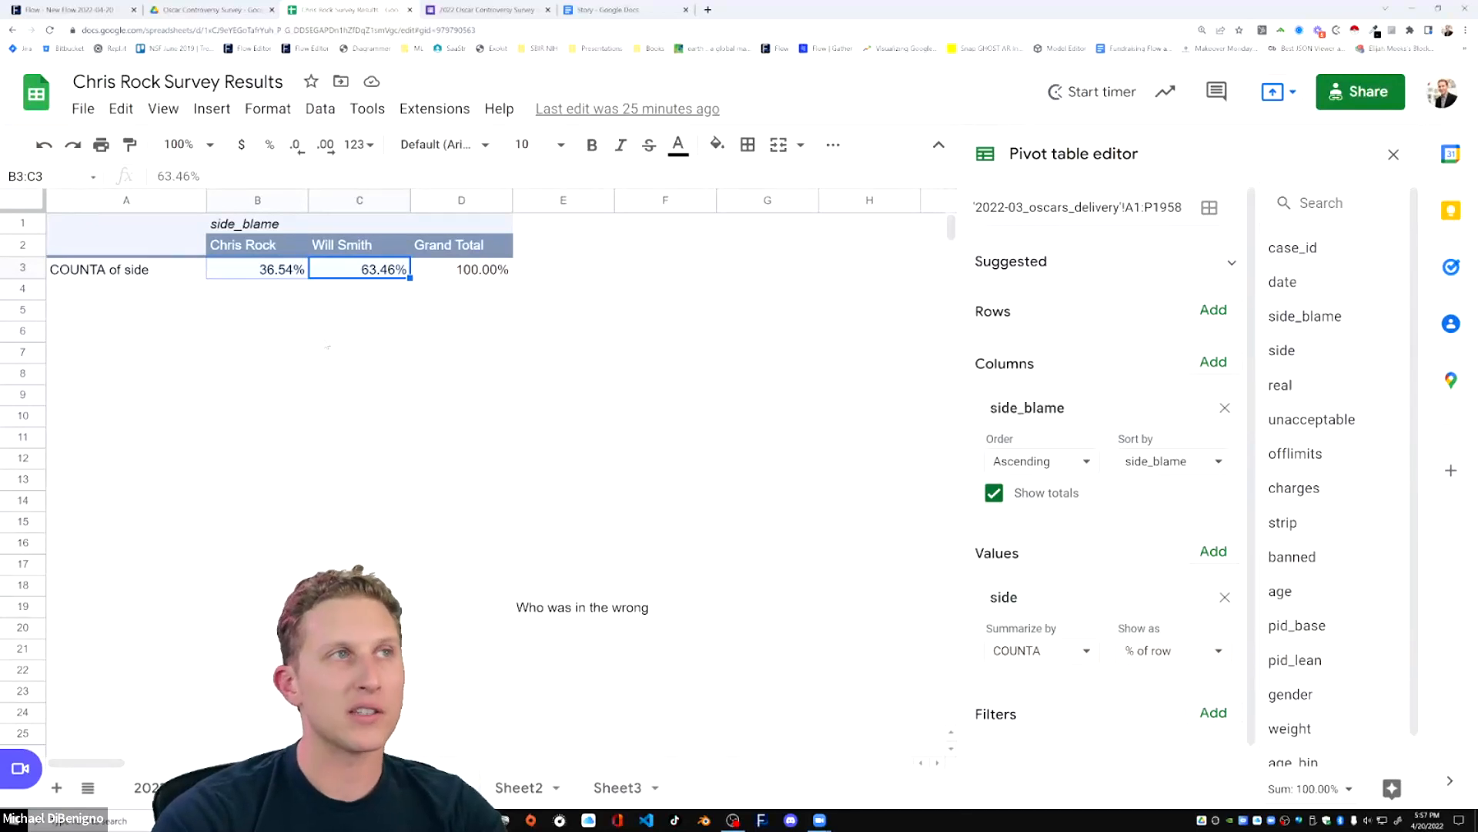
# Return to the Flow editor and examine the stacked Blue Rose Media and Verasight columns.
pyautogui.click(343, 333)
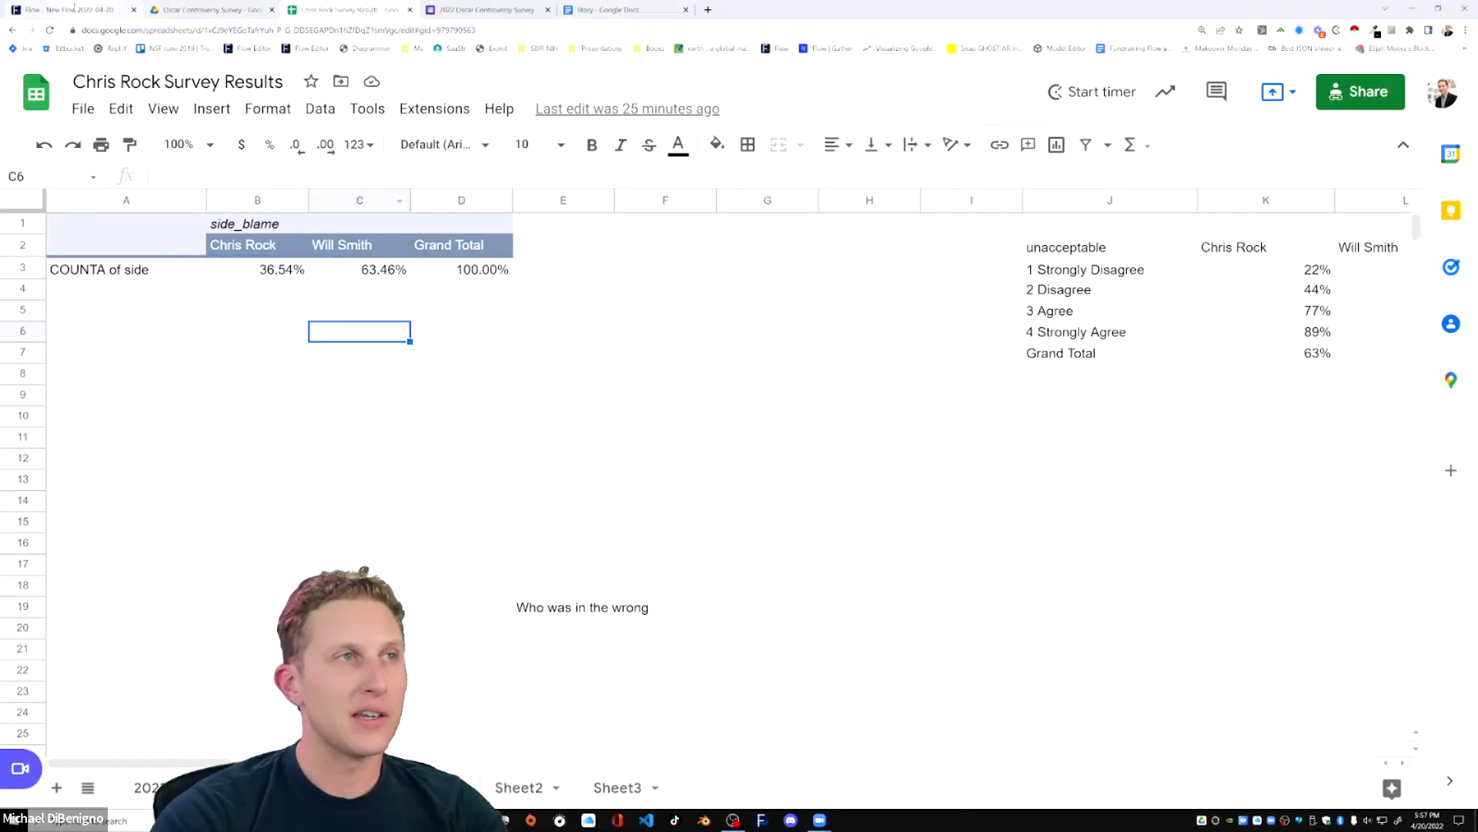
pyautogui.click(74, 8)
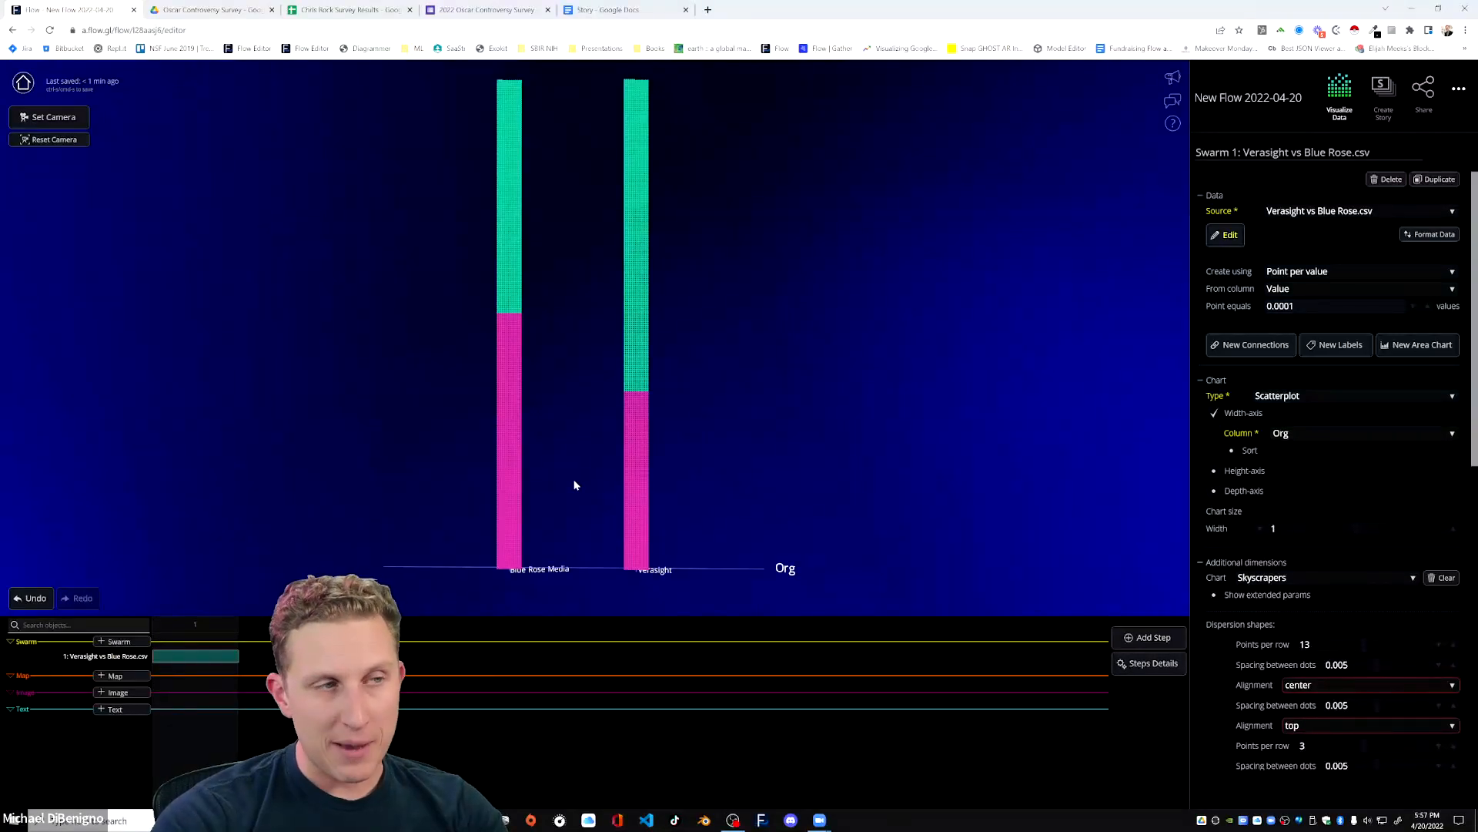
pyautogui.moveTo(573, 485); pyautogui.dragTo(604, 472)
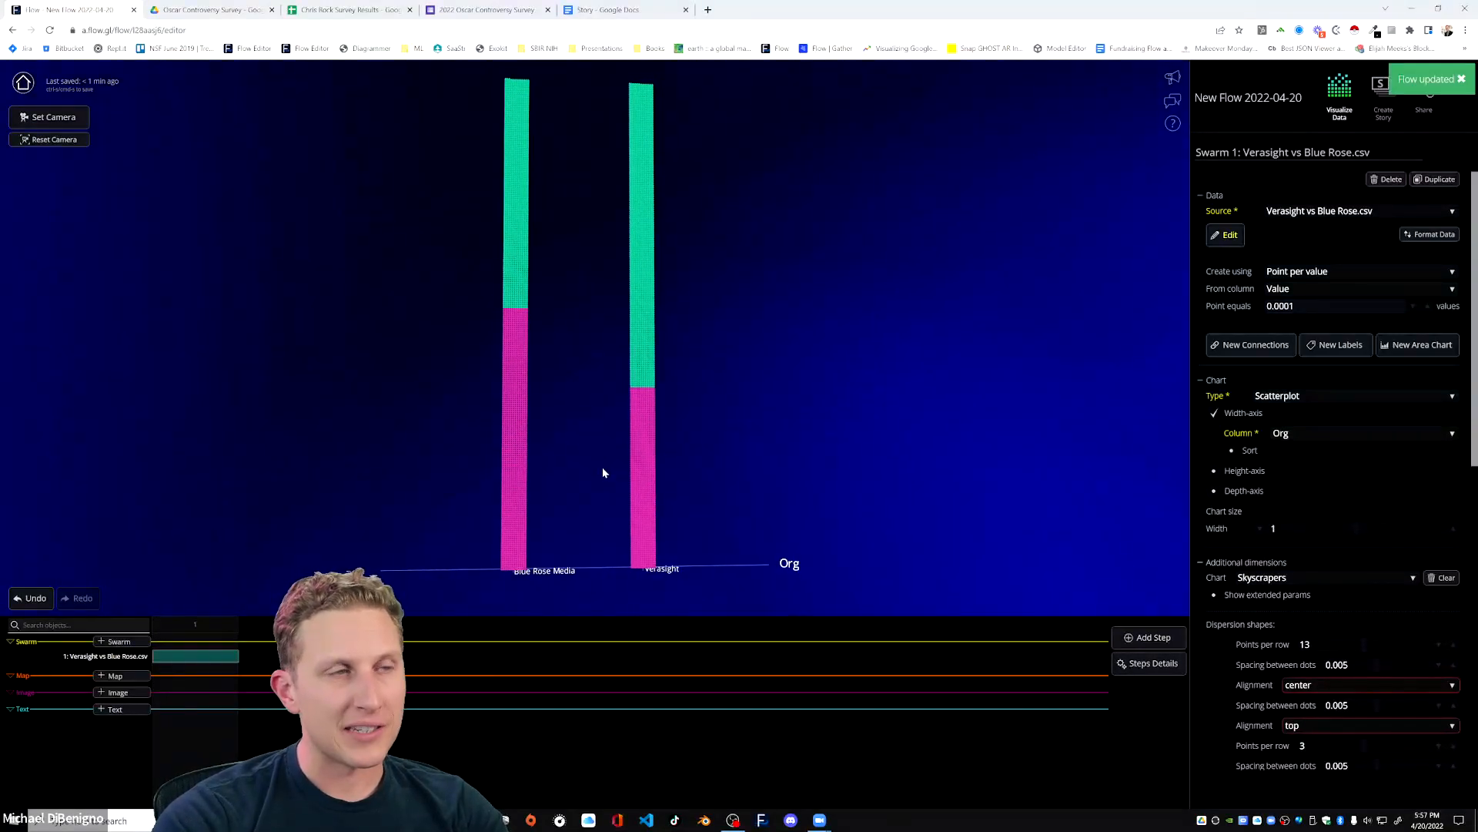
pyautogui.scroll(4, 604, 472)
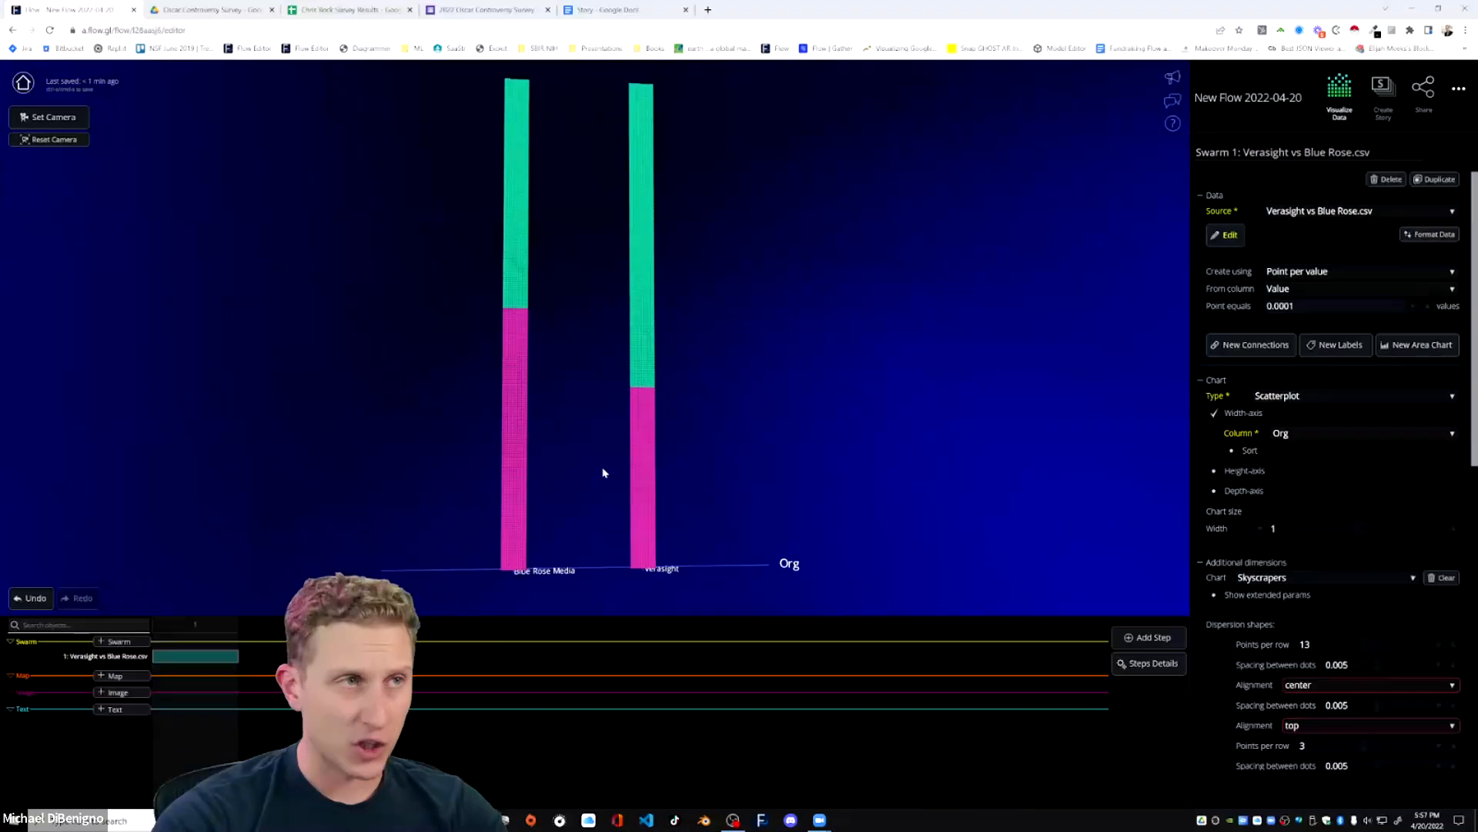
pyautogui.moveTo(618, 459); pyautogui.dragTo(624, 494)
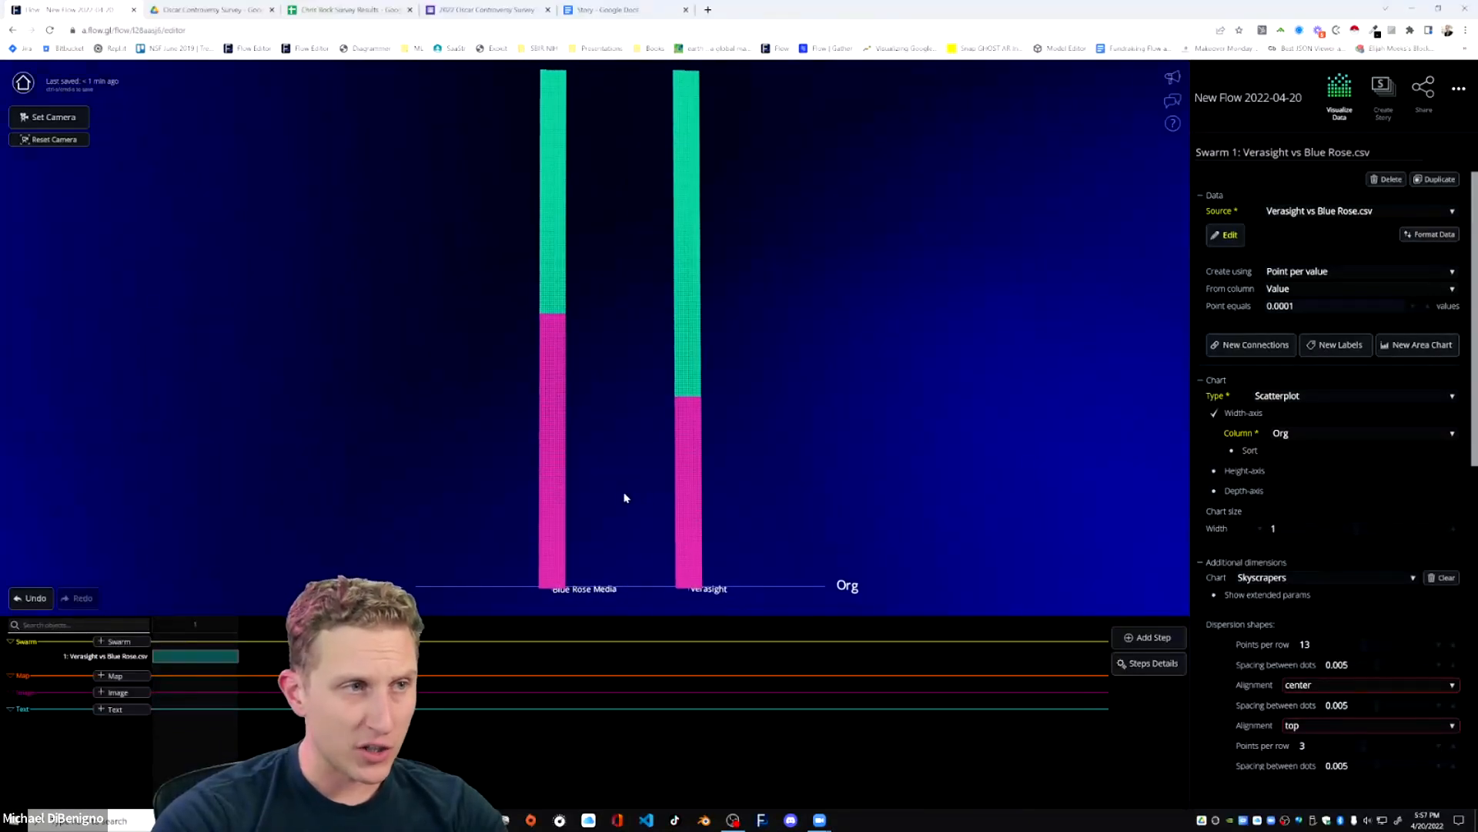
# Add a second story step and turn on the swarm's depth axis there to separate the columns by Who.
pyautogui.click(1155, 637)
pyautogui.click(788, 454)
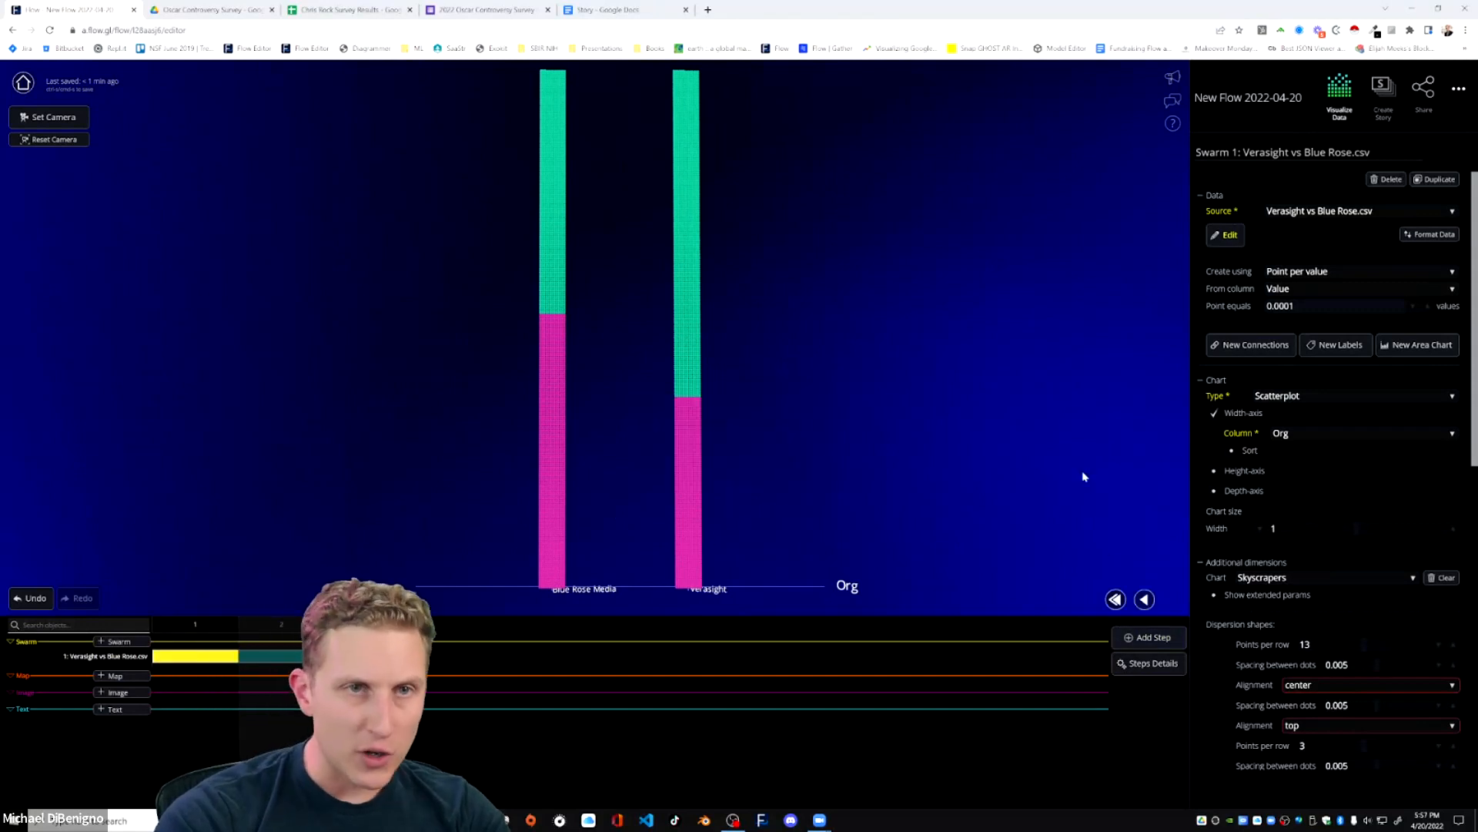
pyautogui.click(1214, 491)
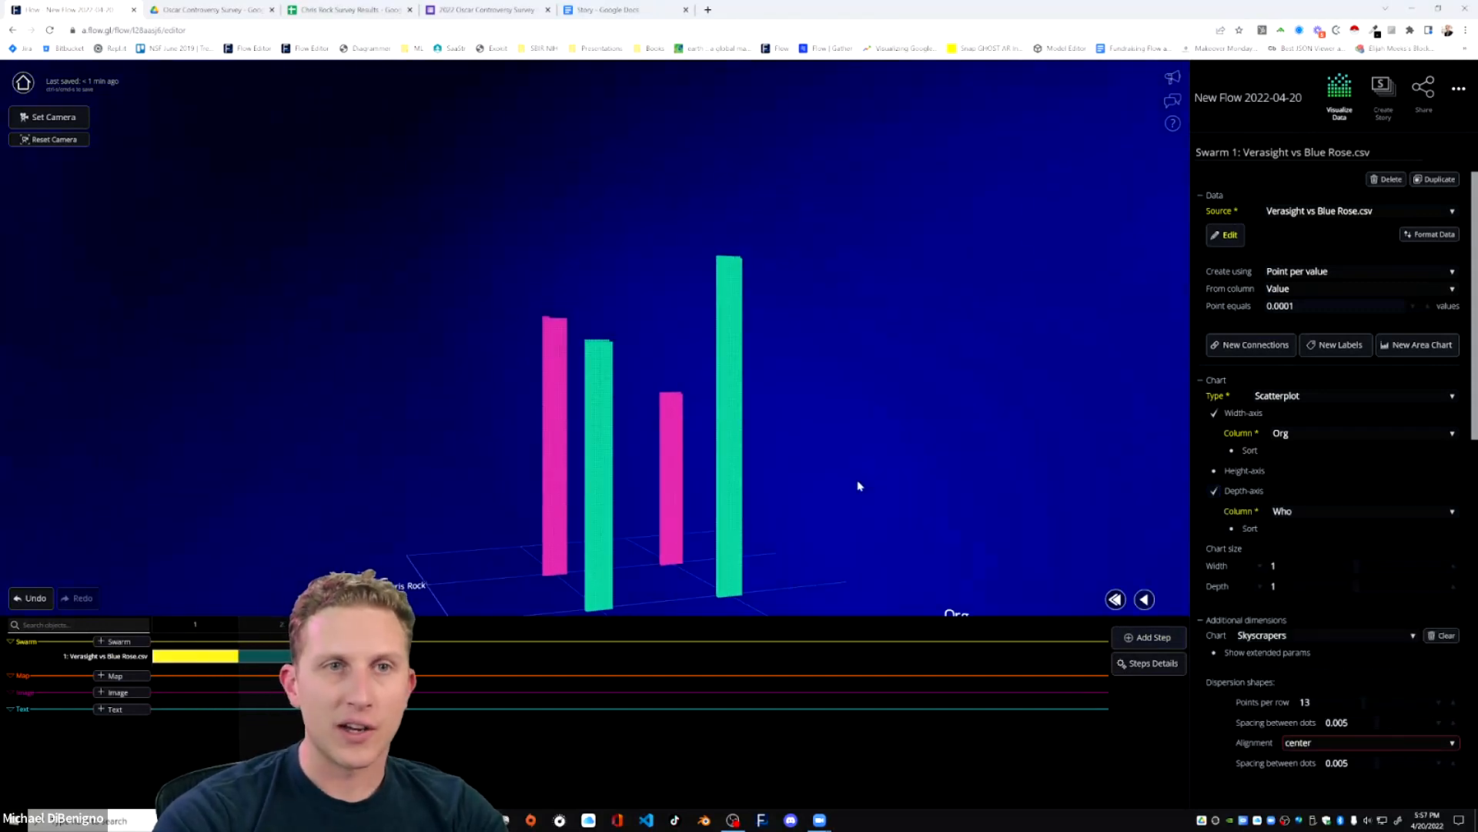
pyautogui.moveTo(861, 486); pyautogui.dragTo(960, 442)
pyautogui.scroll(-2, 924, 474)
pyautogui.moveTo(888, 508); pyautogui.dragTo(821, 545)
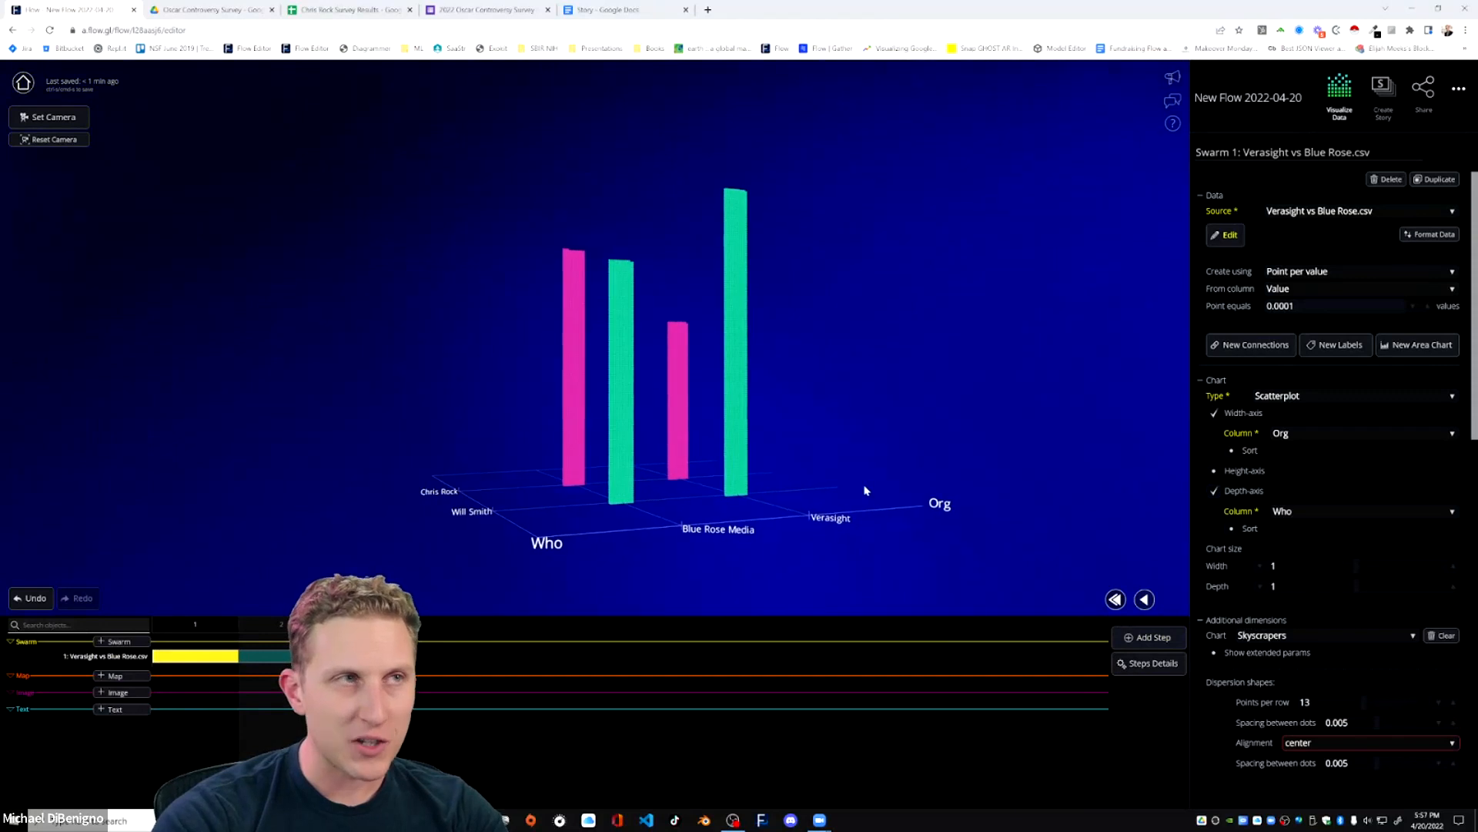
# Open a.flow.gl in a new browser tab and play the Salary Survey Responses from TikTok flow as an example.
pyautogui.click(707, 9)
pyautogui.write('a.flow.gl')
pyautogui.press('Return')
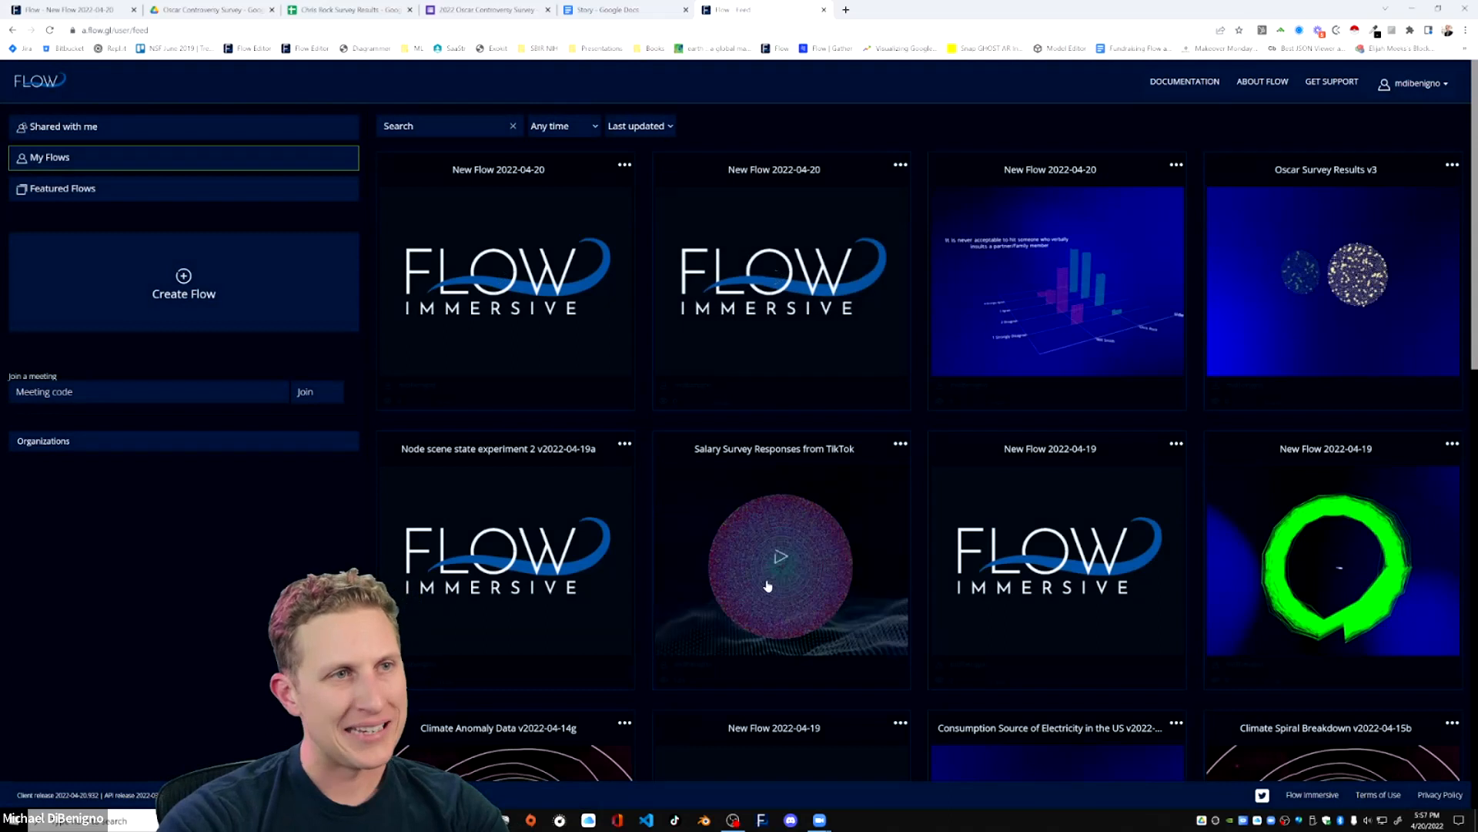
pyautogui.click(781, 564)
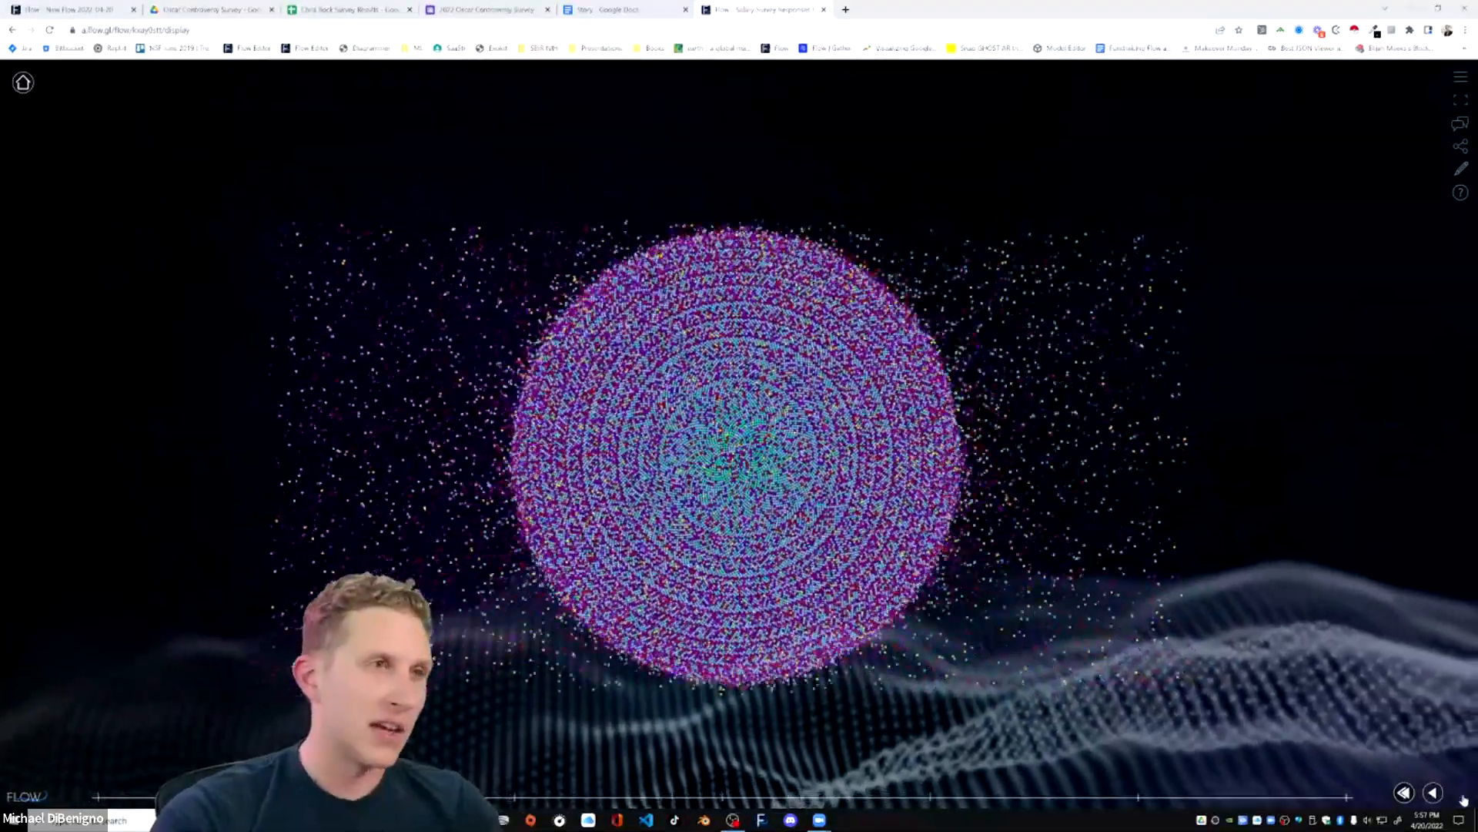
pyautogui.click(1462, 794)
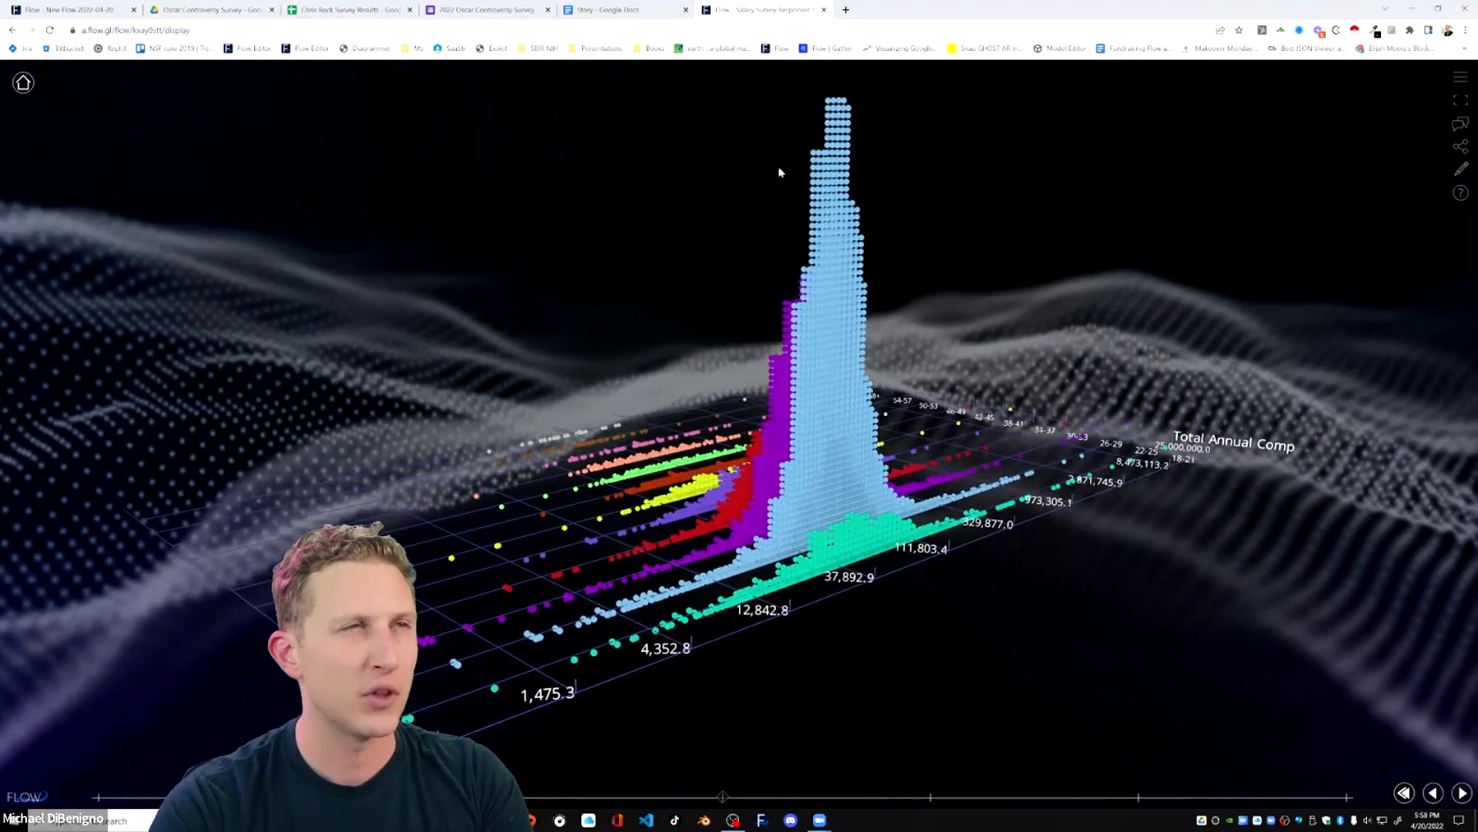
# Inspect the respondent details of several dots in the salary chart and close the example flow.
pyautogui.click(823, 202)
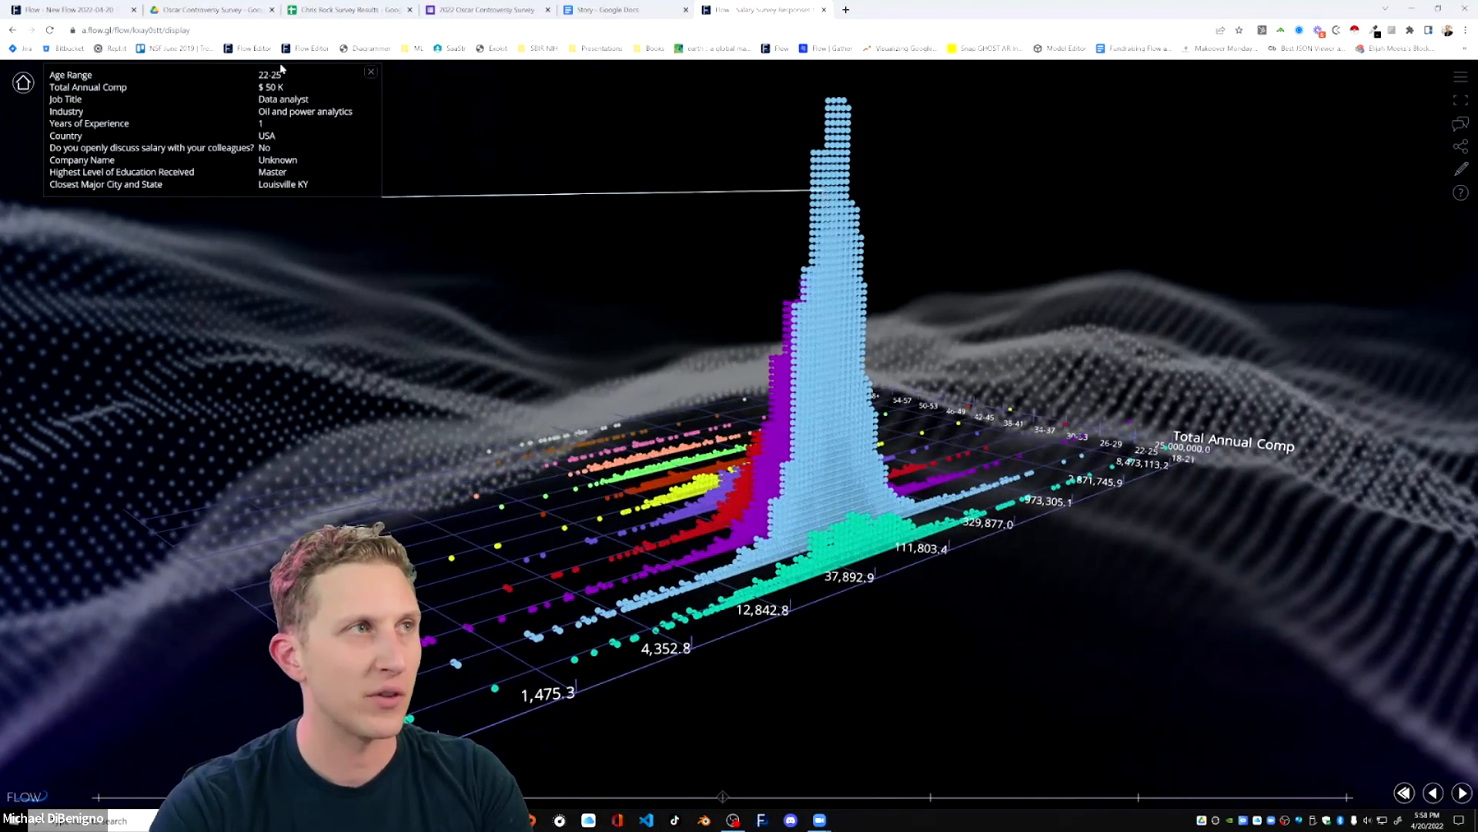
pyautogui.click(780, 420)
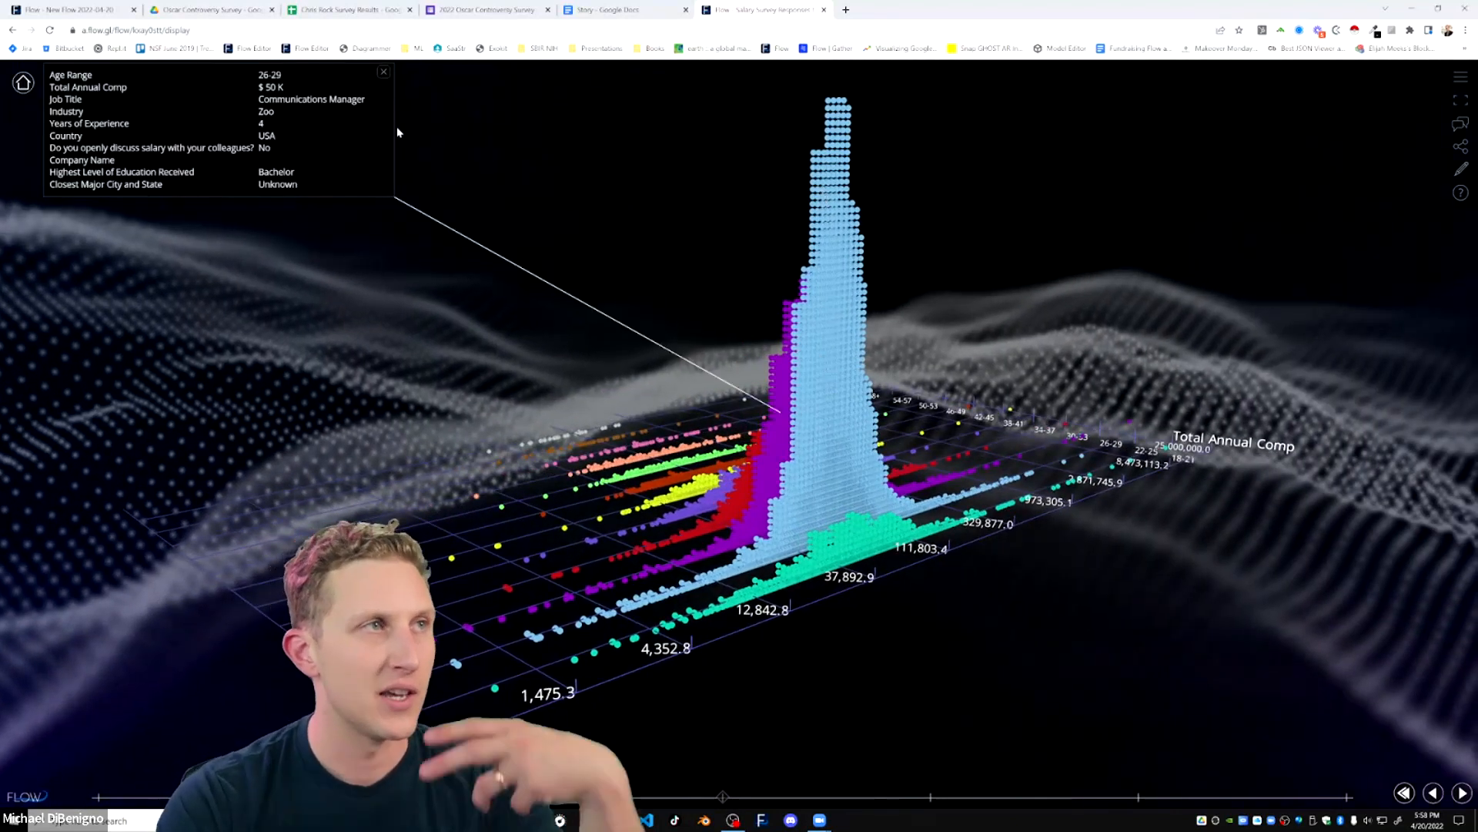
pyautogui.click(831, 467)
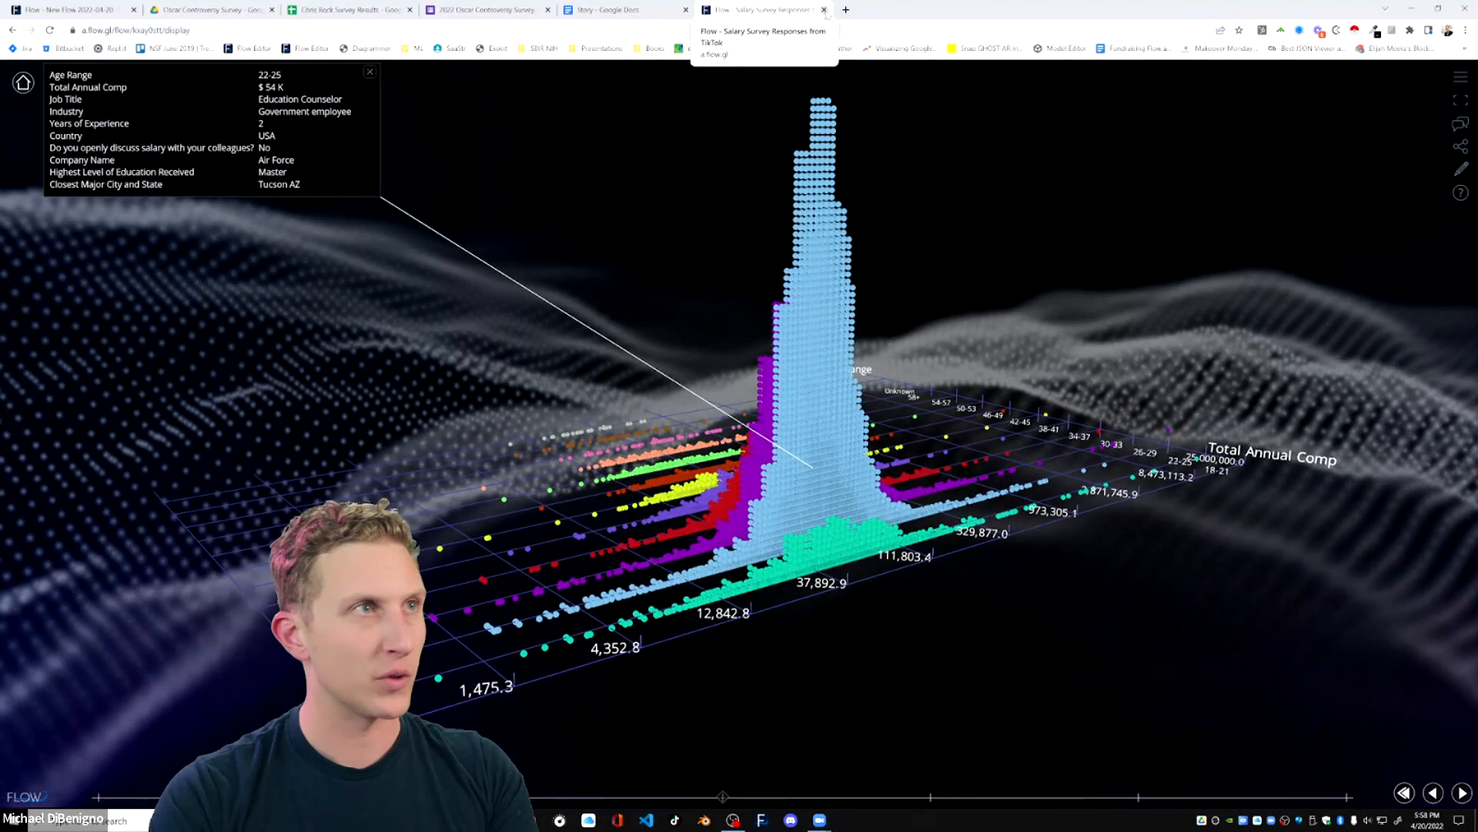
pyautogui.click(824, 10)
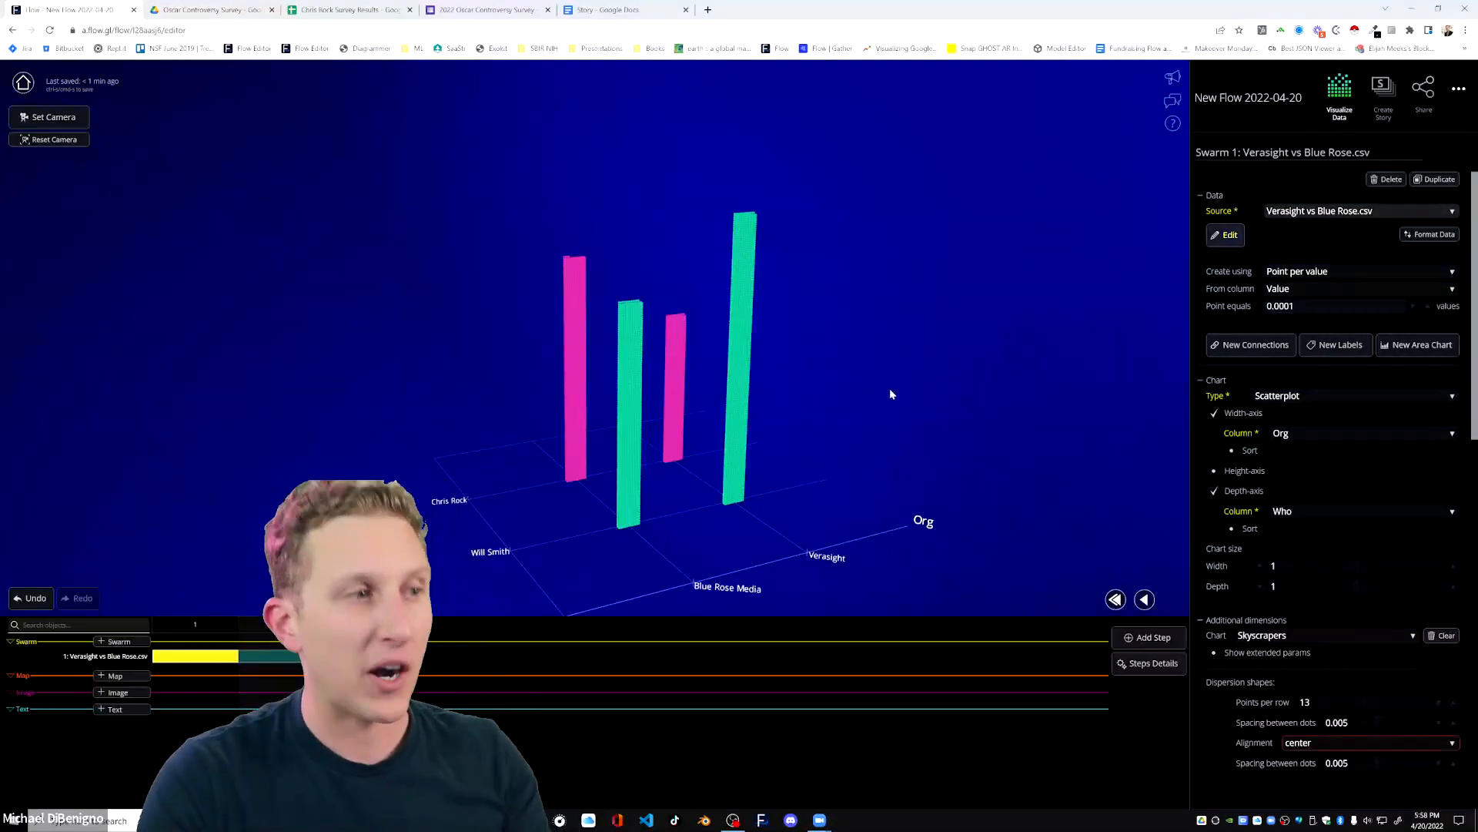
# Add a second swarm and hide the Verasight vs Blue Rose swarm in step 1.
pyautogui.click(121, 643)
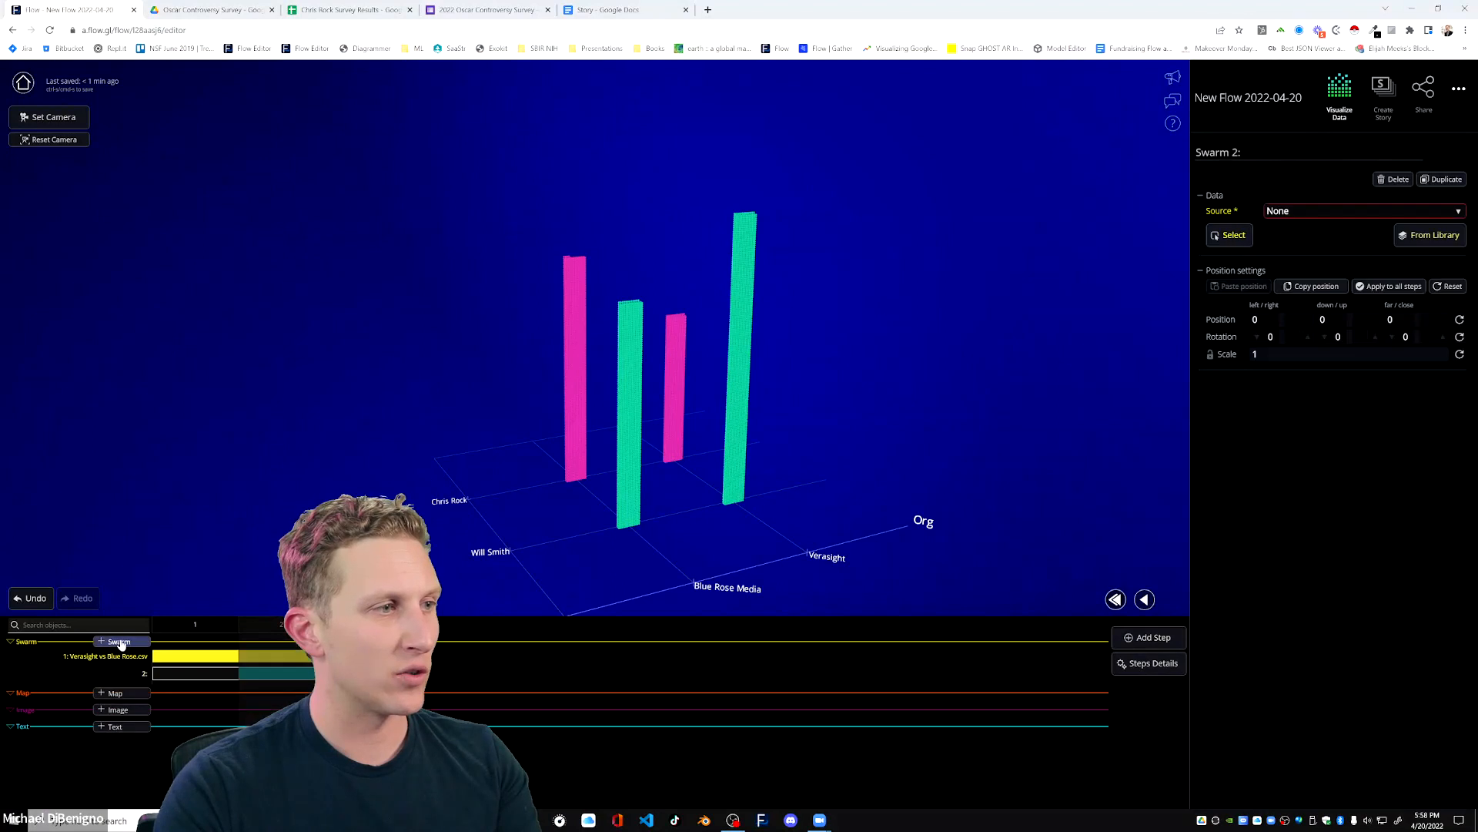
pyautogui.click(198, 660)
pyautogui.click(183, 675)
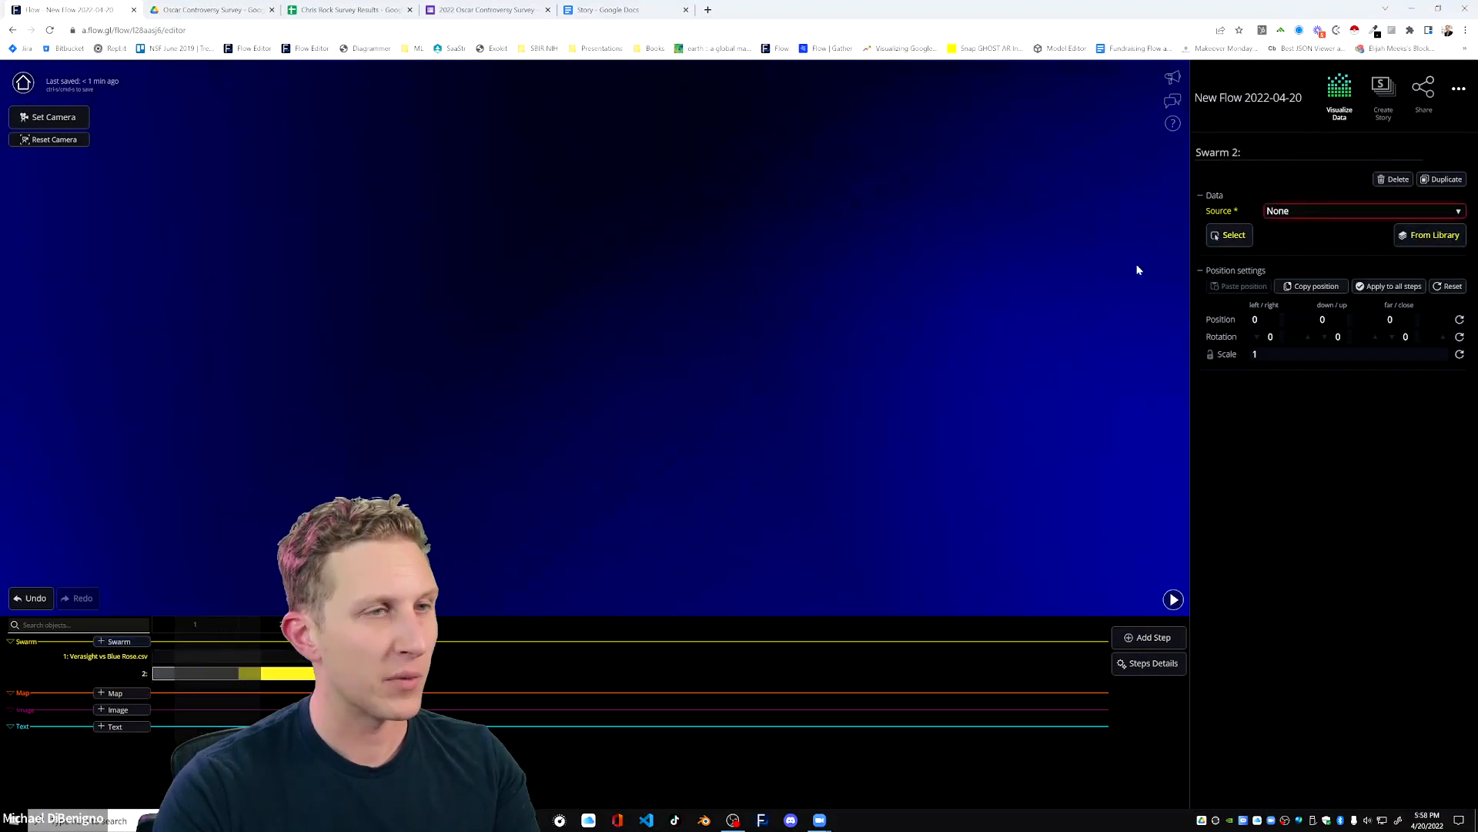
# Load Verasight - Chris Rock Survey Results - Updated.csv as the second swarm's data source.
pyautogui.click(1229, 238)
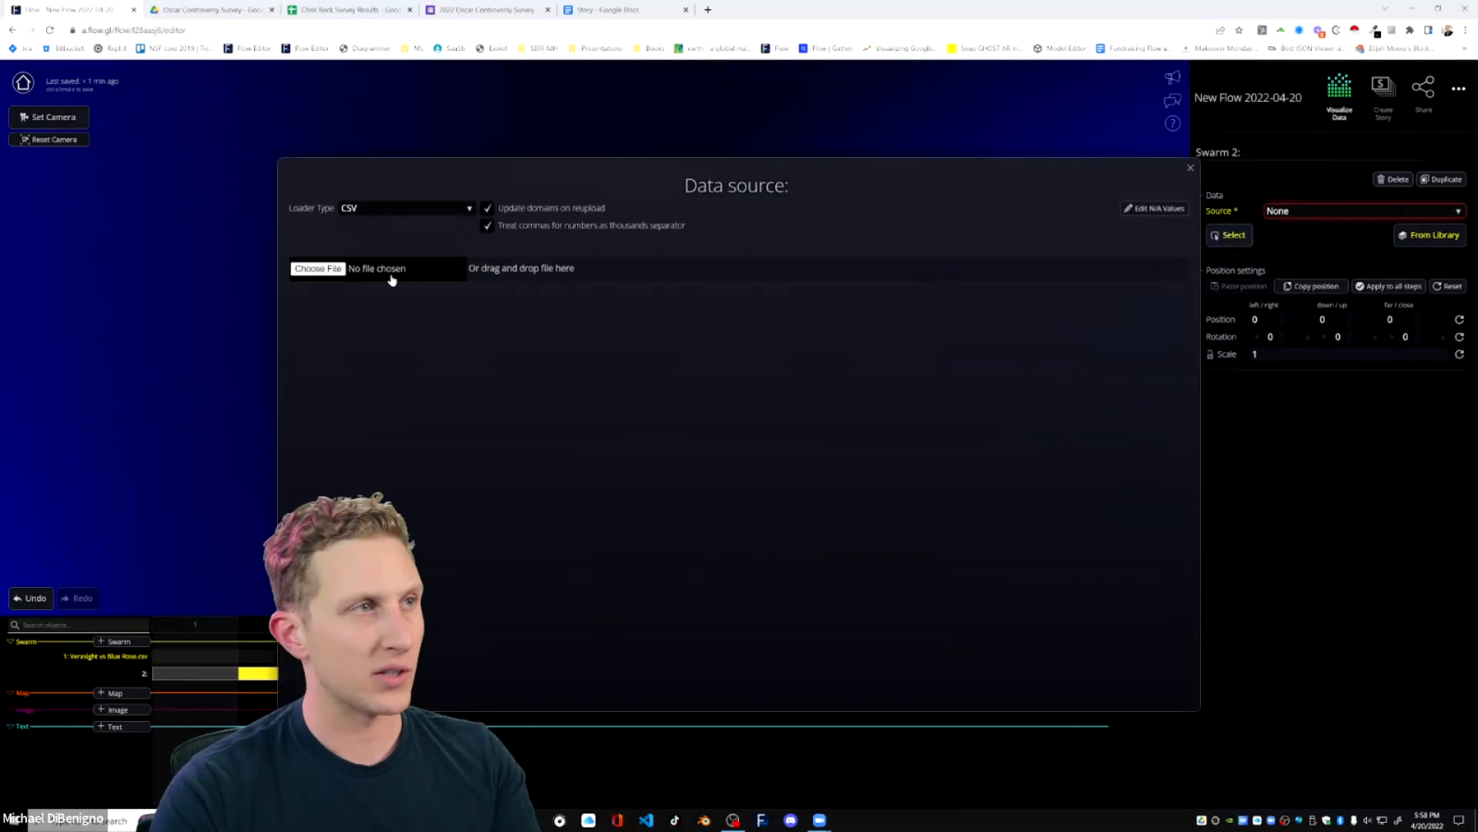
pyautogui.click(331, 269)
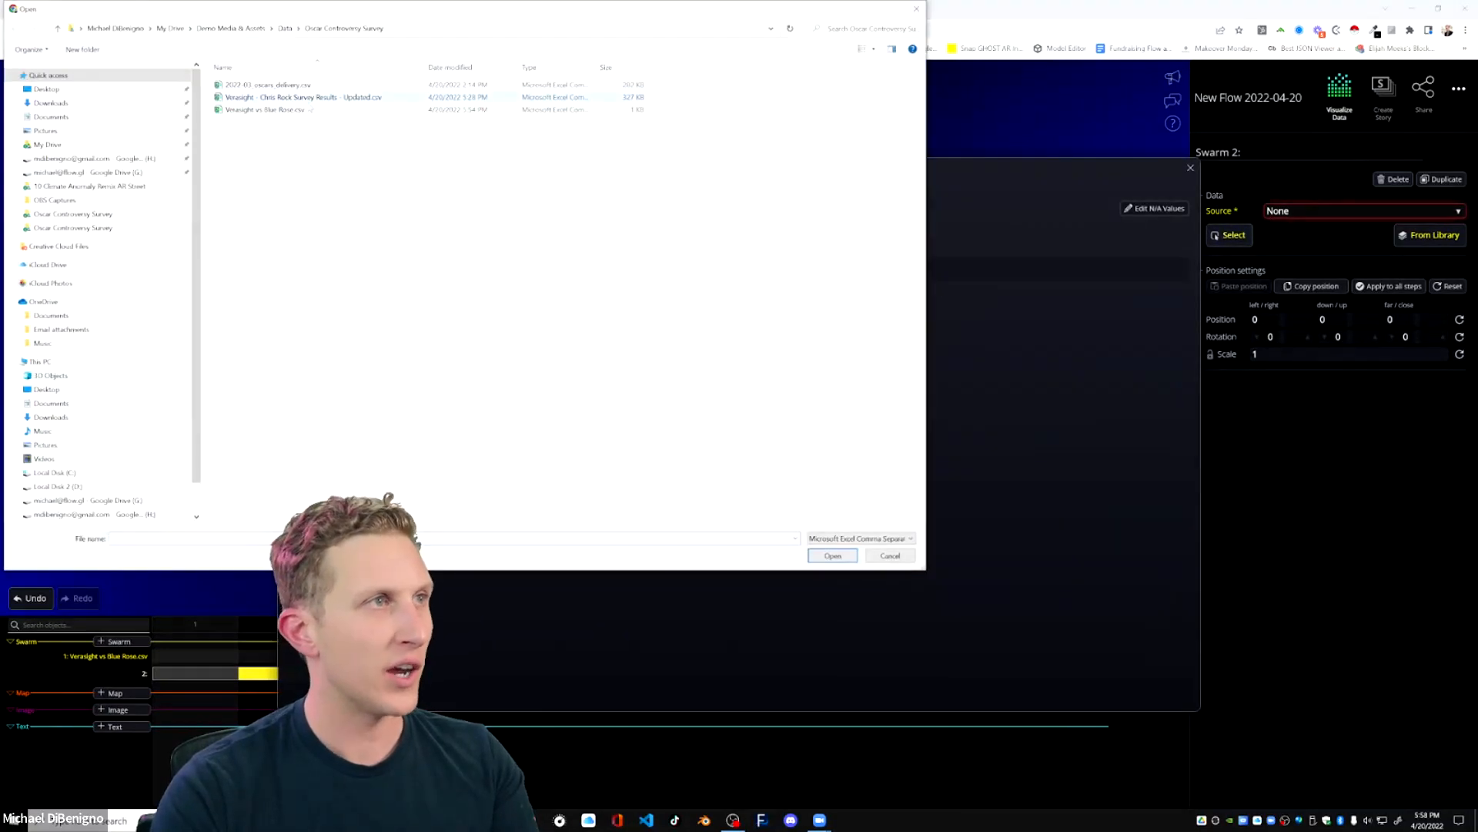
pyautogui.click(300, 98)
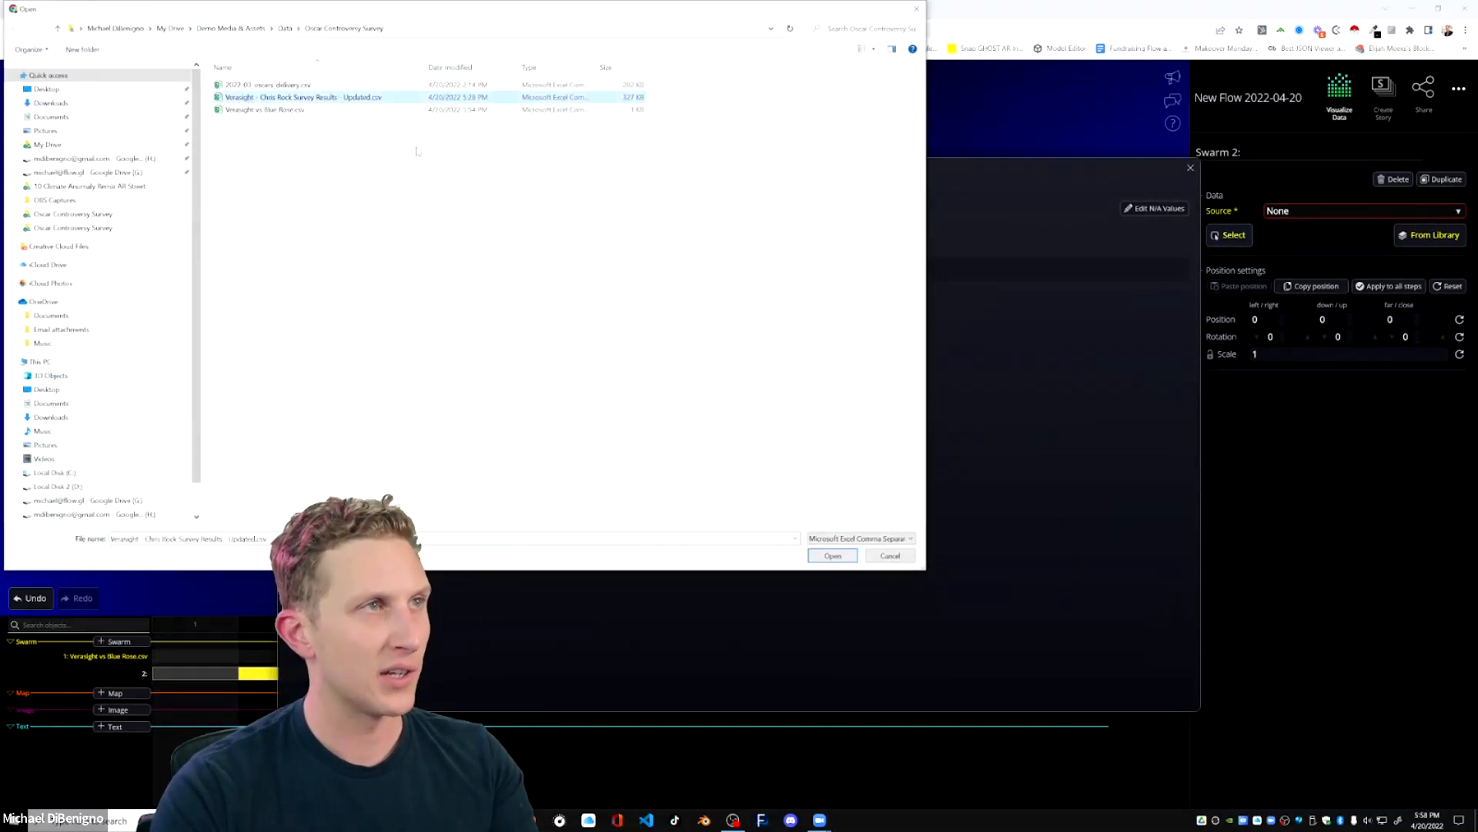
pyautogui.click(839, 558)
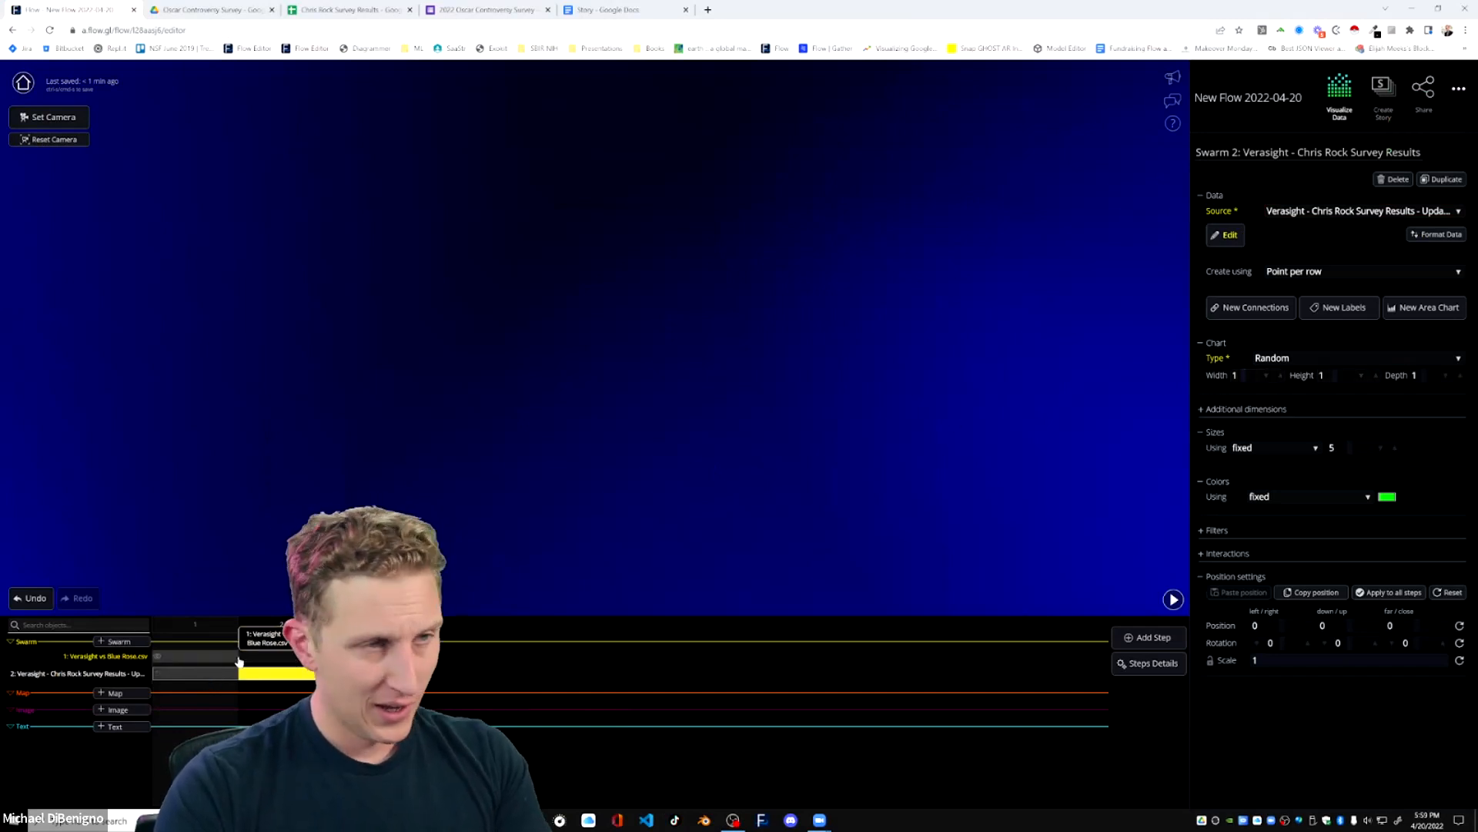
# Show the survey results swarm in step 1 and make it a Scatterplot with side_blame on the width axis.
pyautogui.click(158, 678)
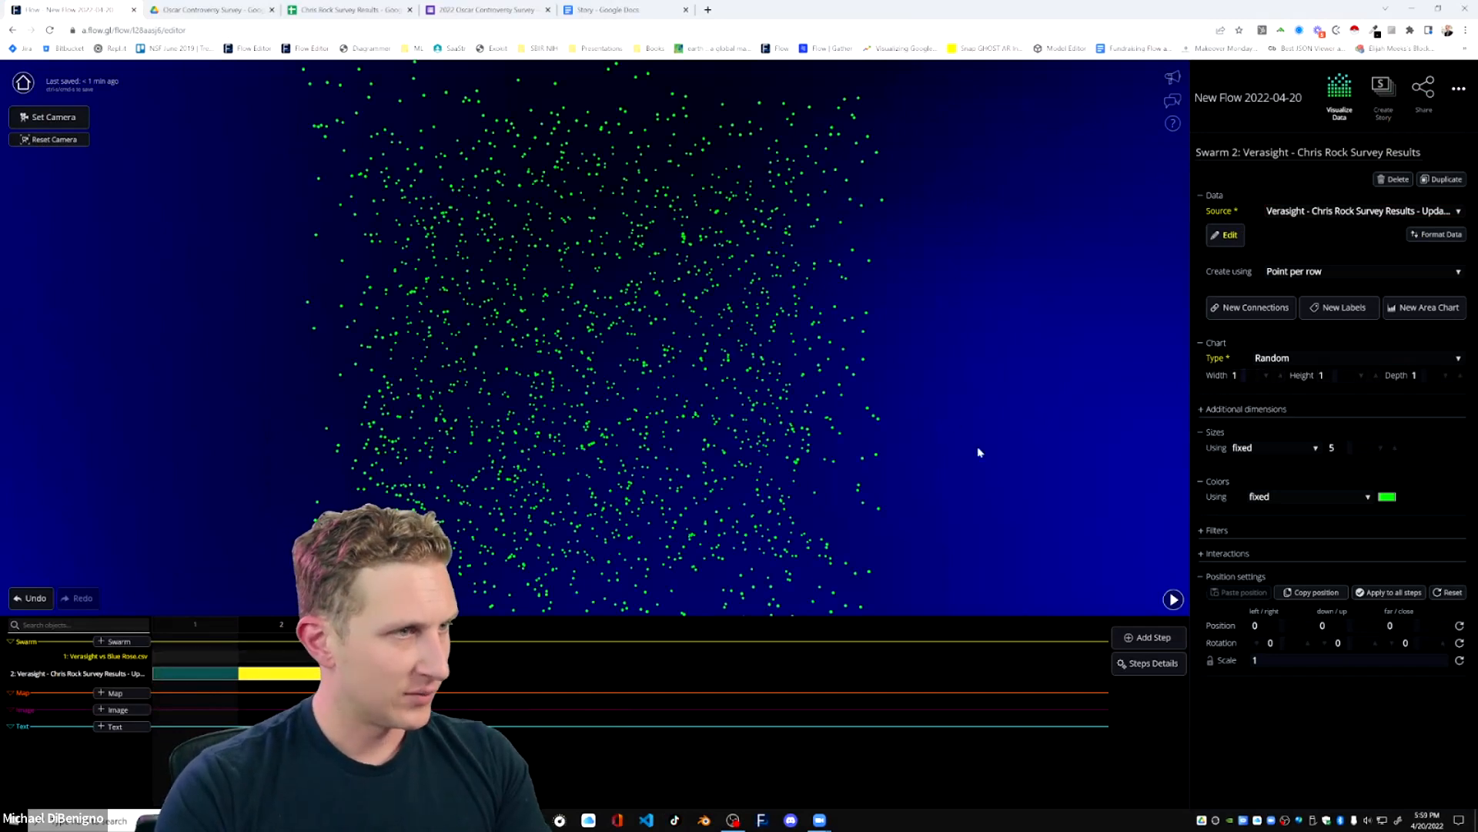
pyautogui.click(1336, 361)
pyautogui.click(1296, 314)
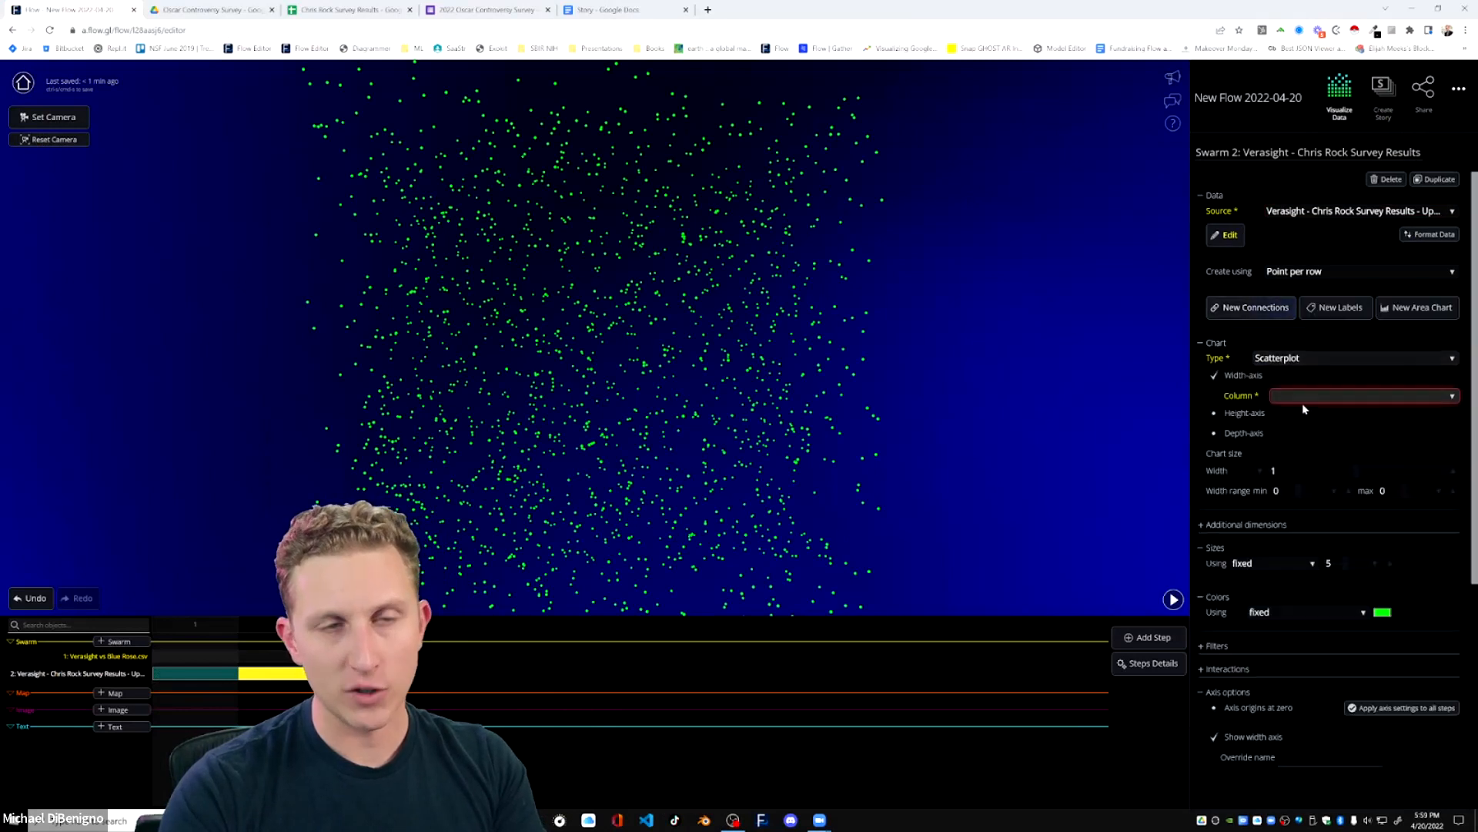
pyautogui.click(1300, 399)
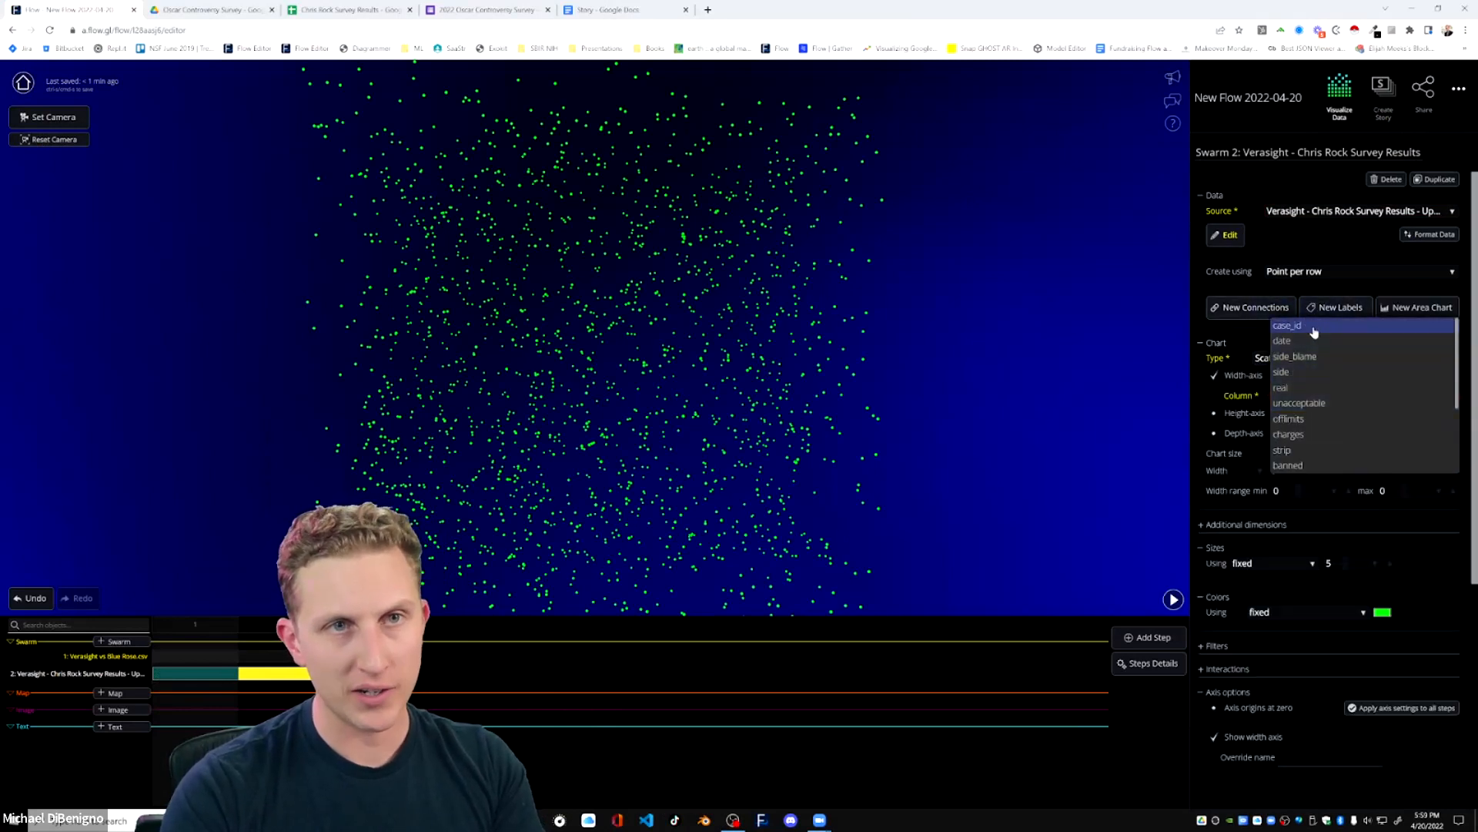
pyautogui.click(1385, 359)
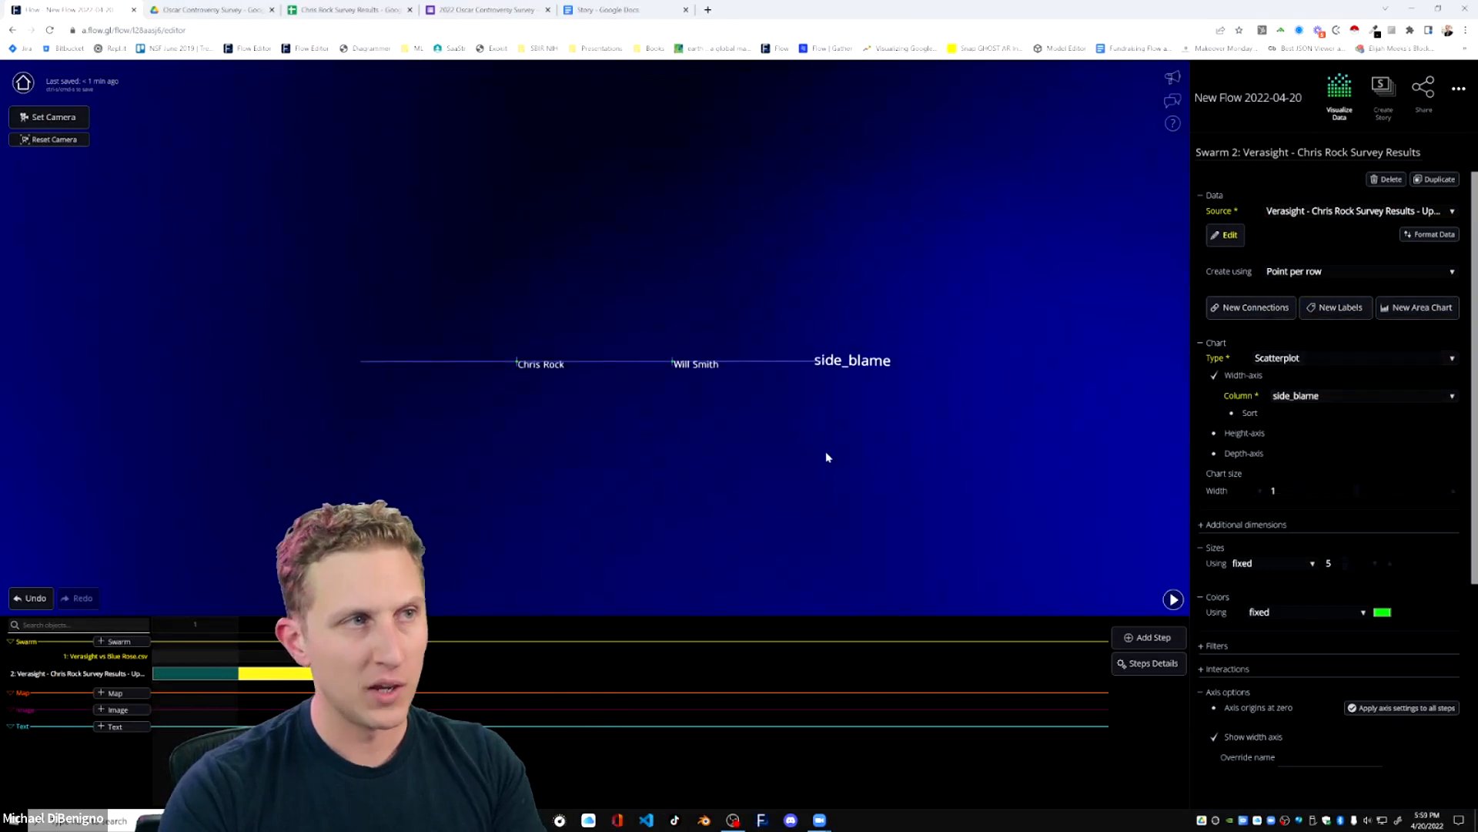
# Color the survey swarm's points by the side column using the Peach Rose Wheel color scheme.
pyautogui.scroll(-2, 1370, 591)
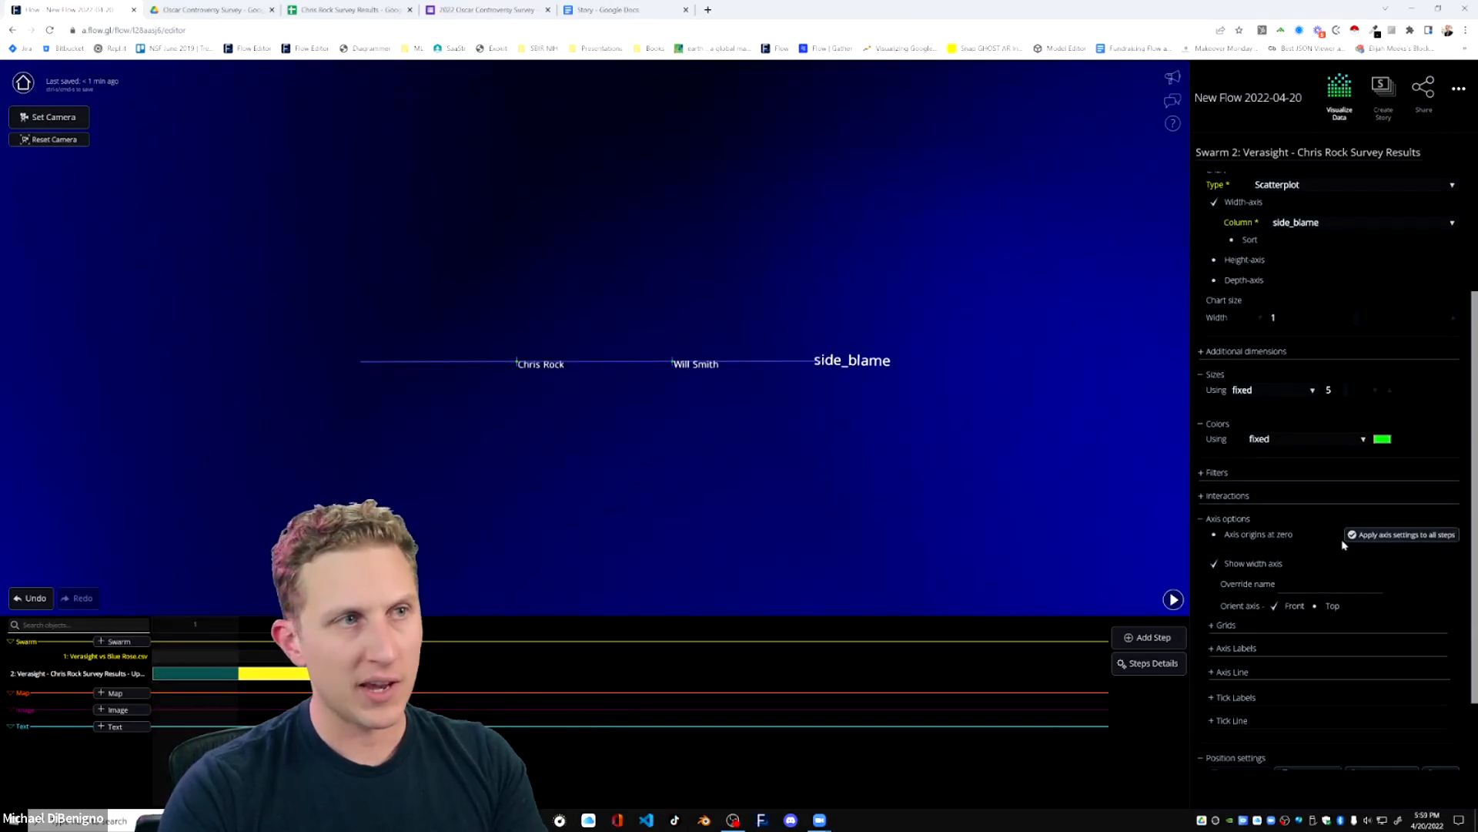
pyautogui.click(1296, 441)
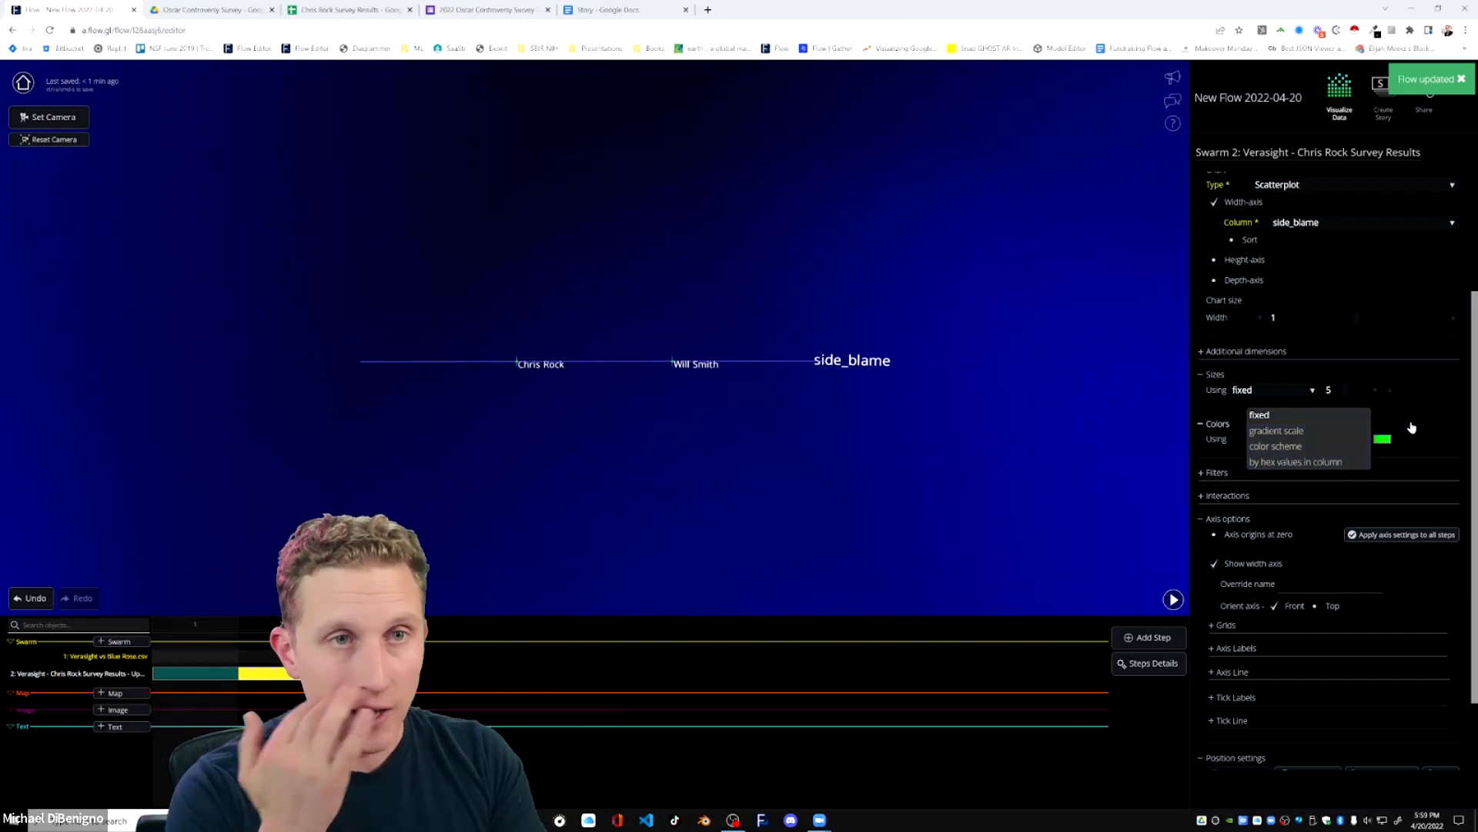
pyautogui.click(1293, 447)
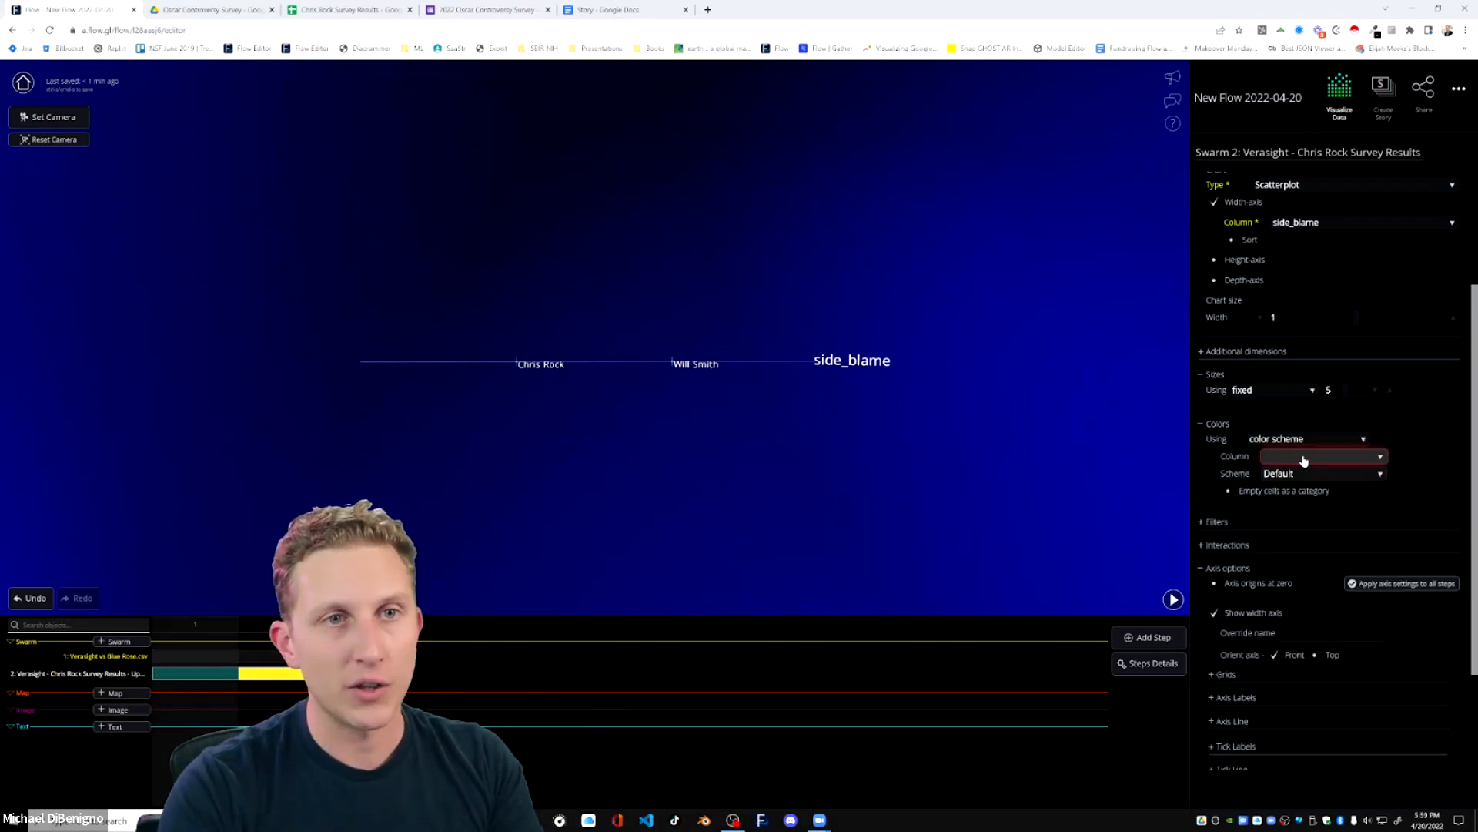
pyautogui.click(1304, 459)
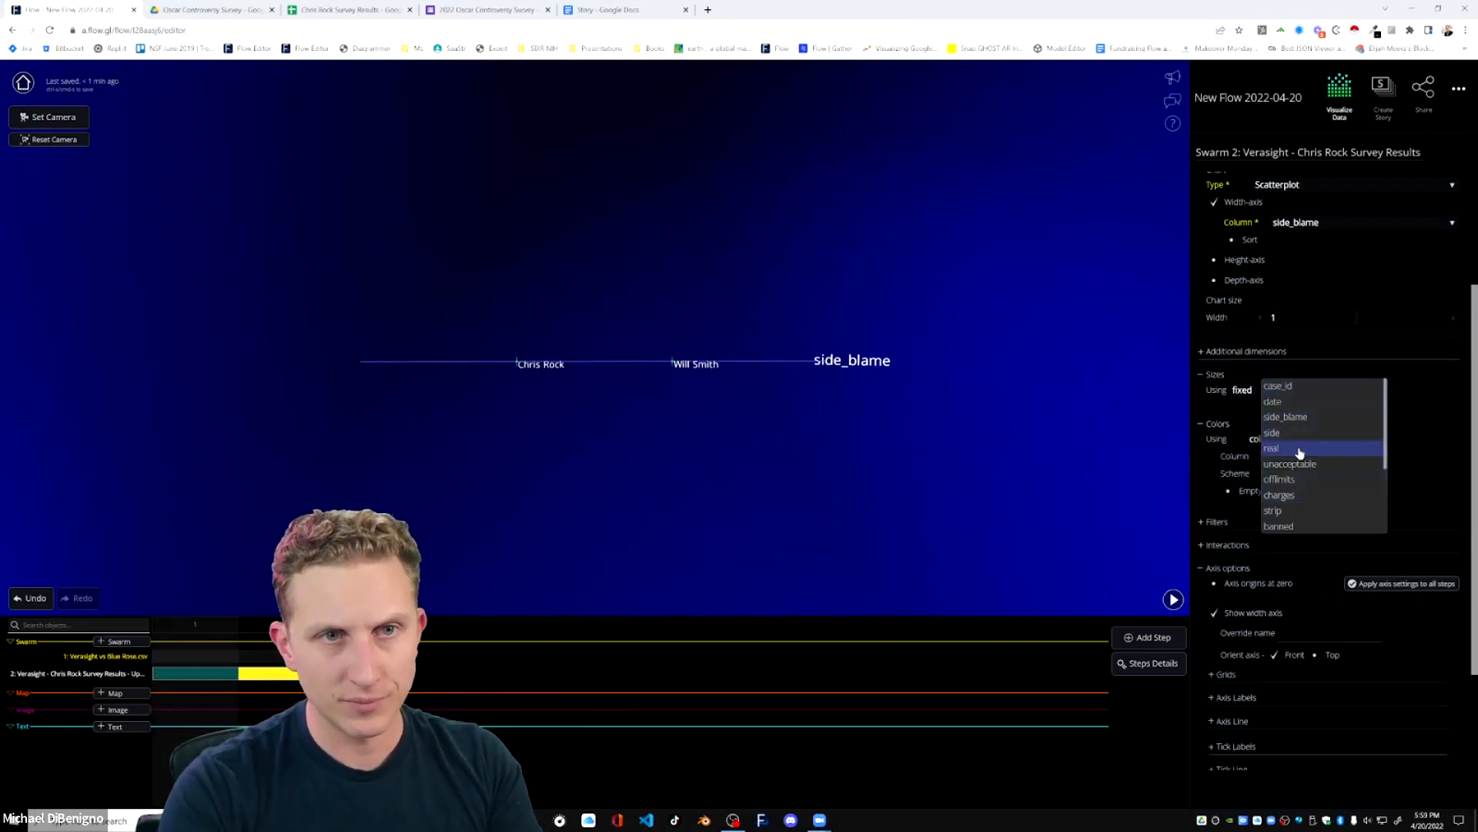
pyautogui.click(1291, 437)
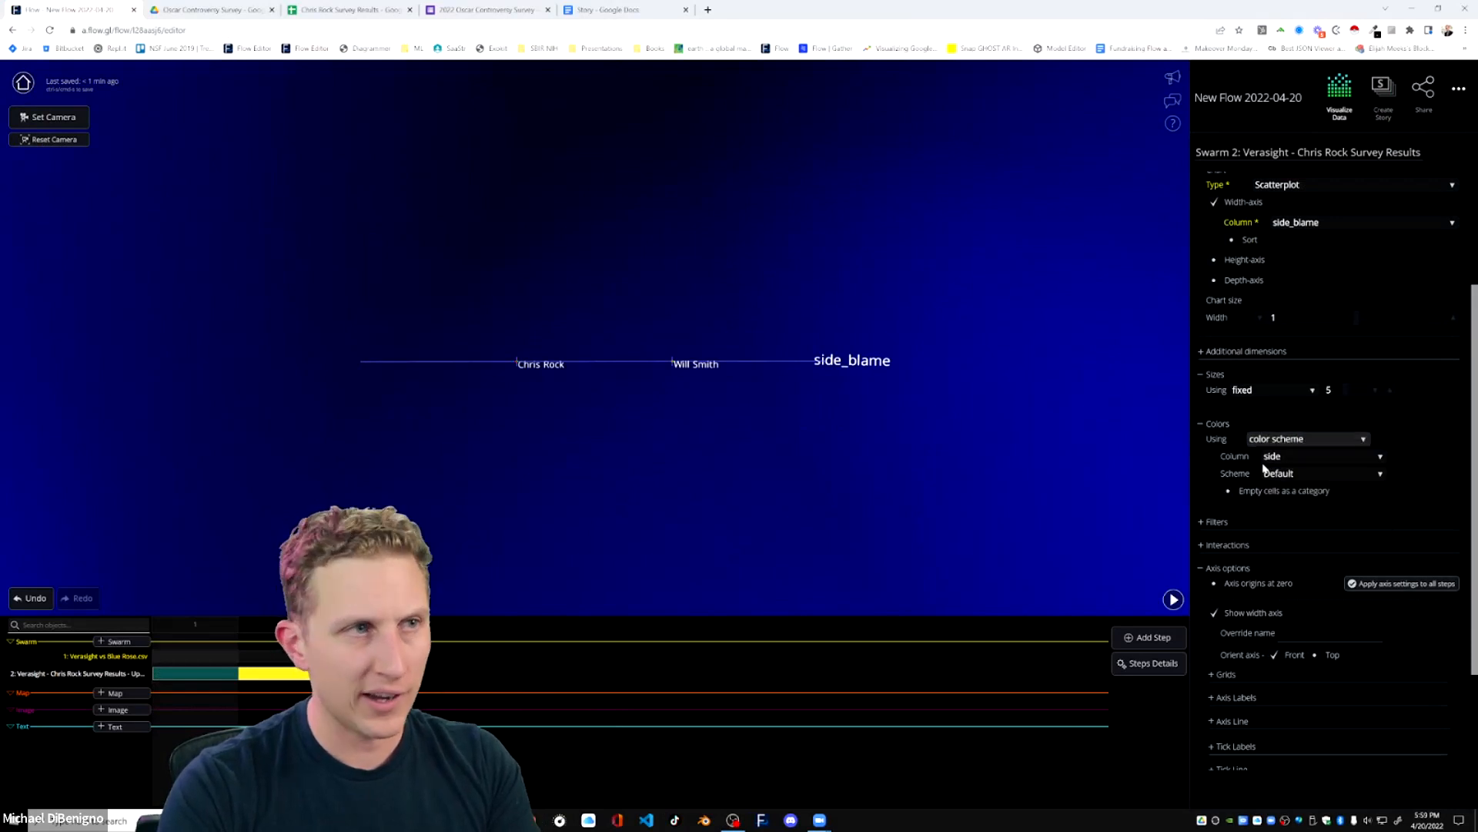
pyautogui.click(1314, 474)
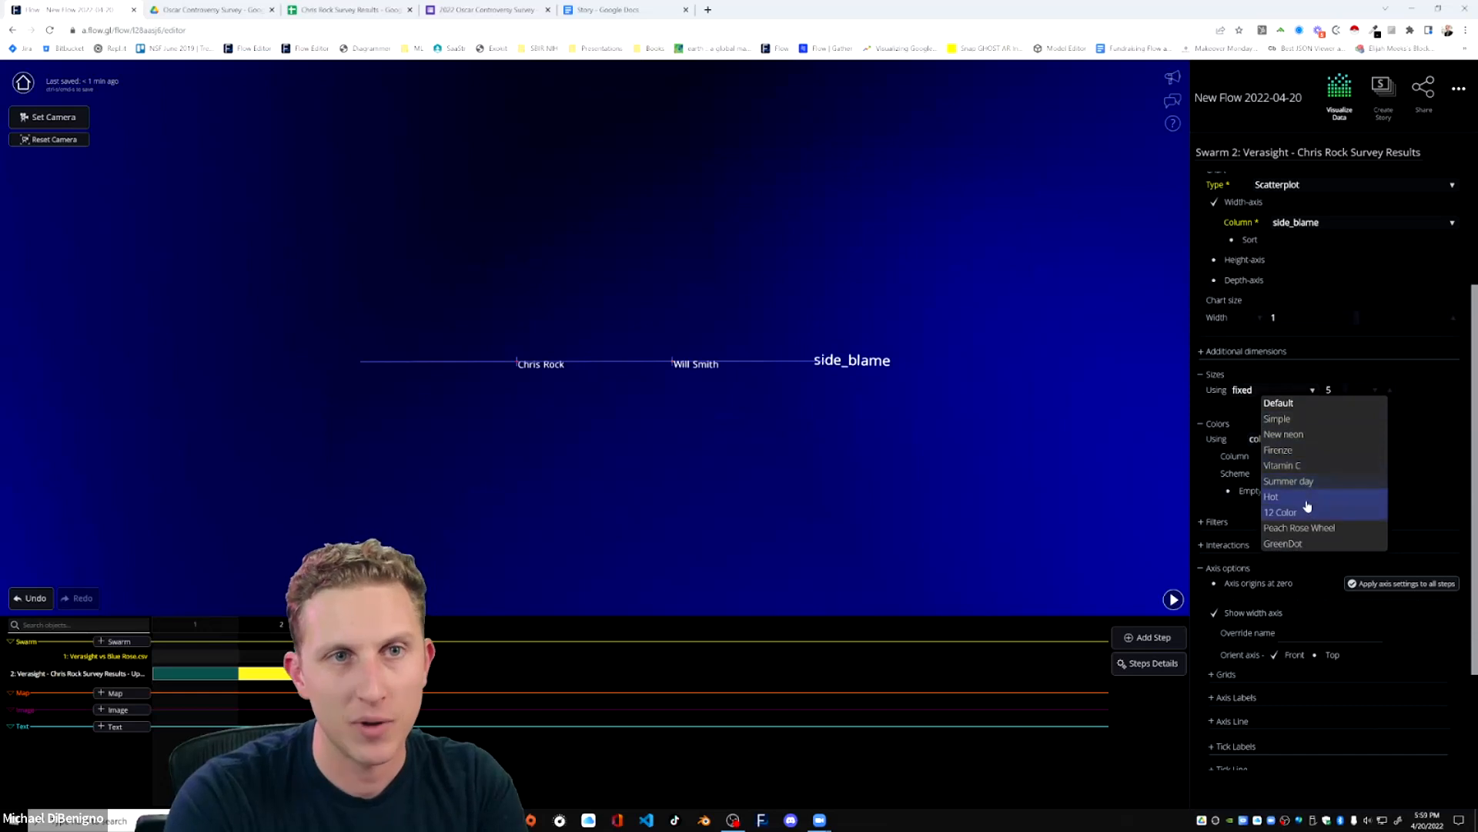
pyautogui.click(1305, 528)
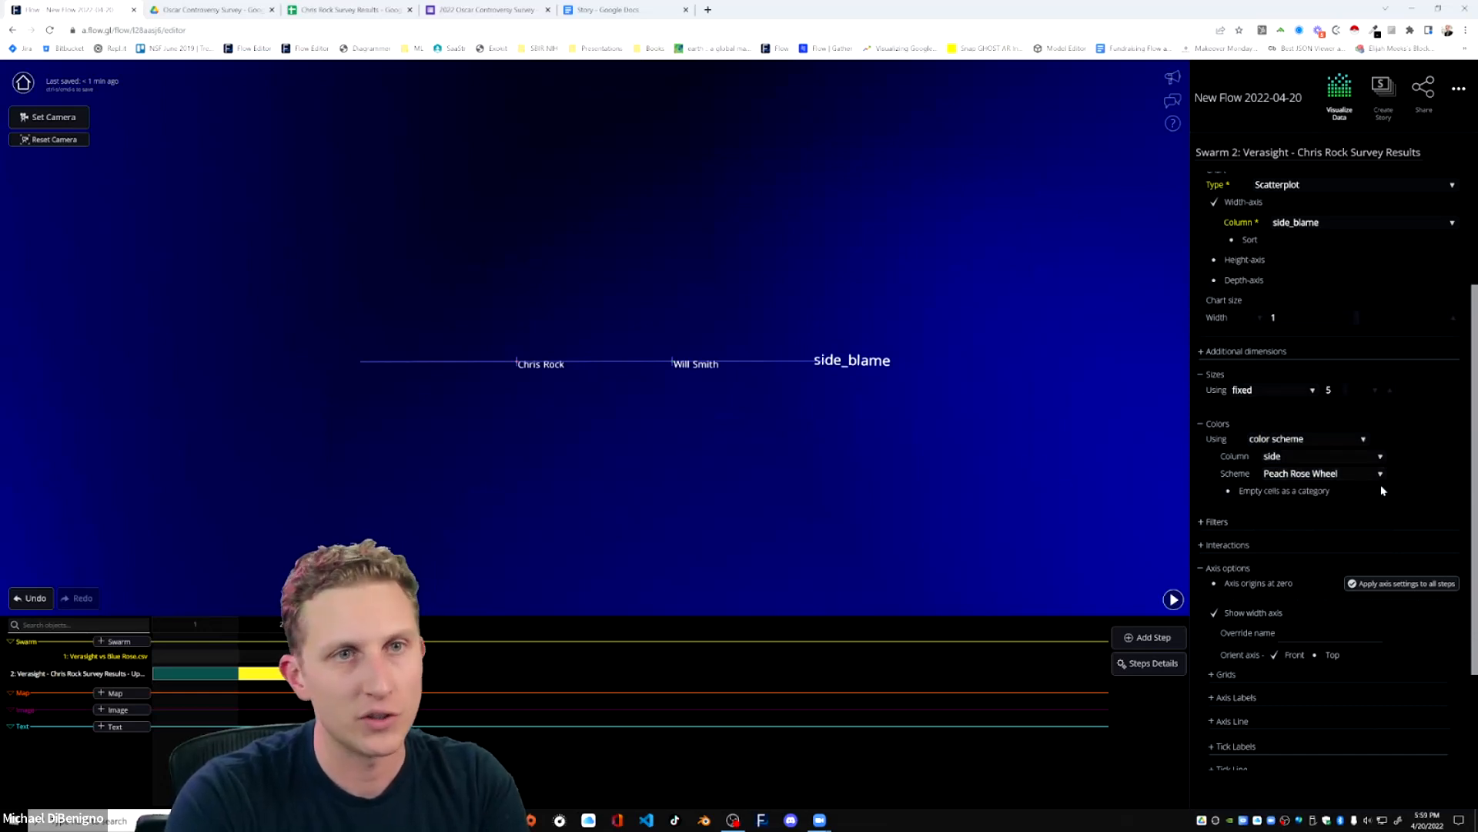
# Set the survey swarm's additional dimensions chart to Columns.
pyautogui.scroll(2, 1395, 511)
pyautogui.click(1208, 525)
pyautogui.scroll(-1, 1382, 500)
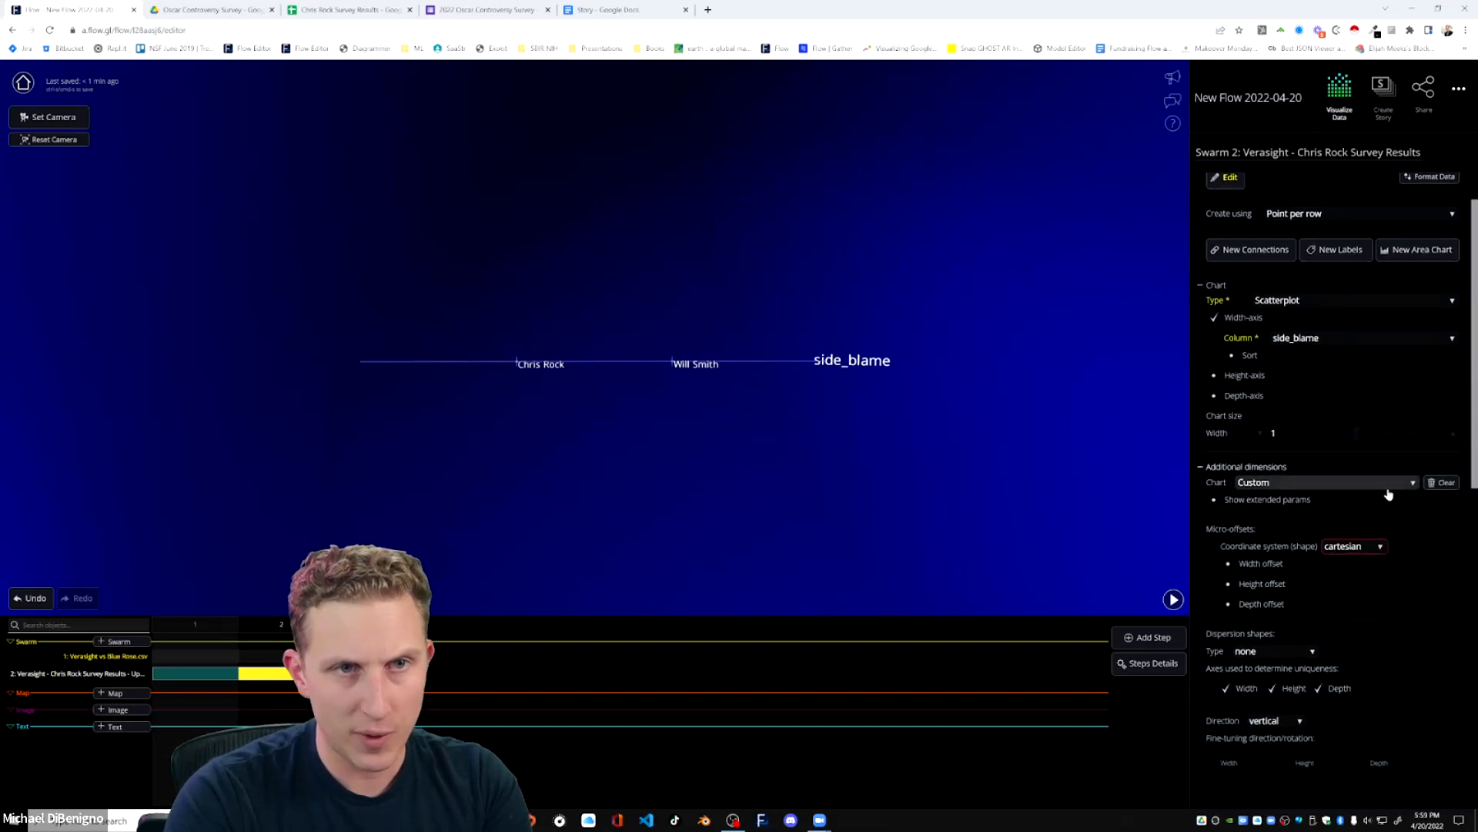
pyautogui.click(1322, 485)
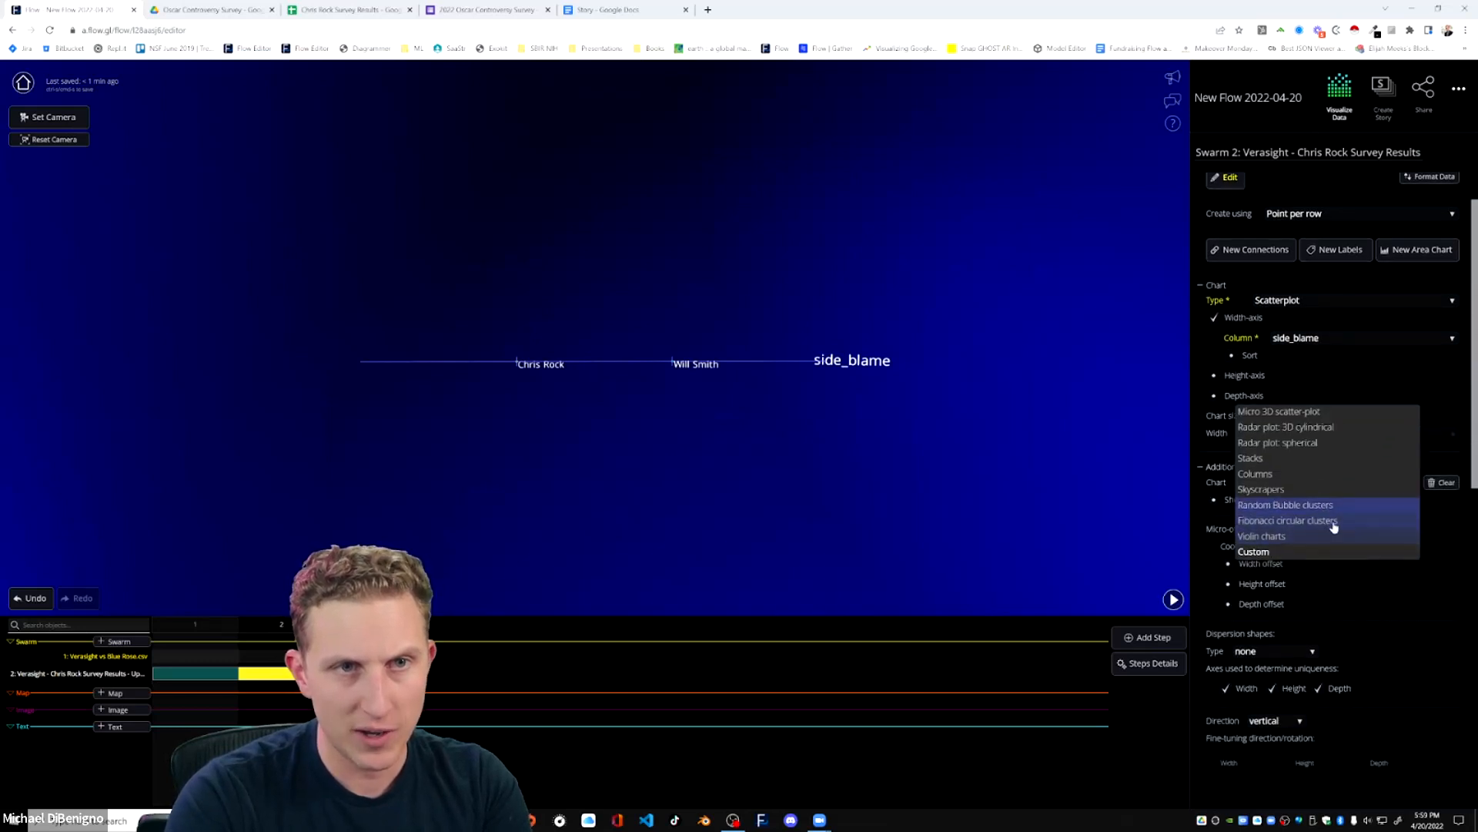
pyautogui.click(1294, 483)
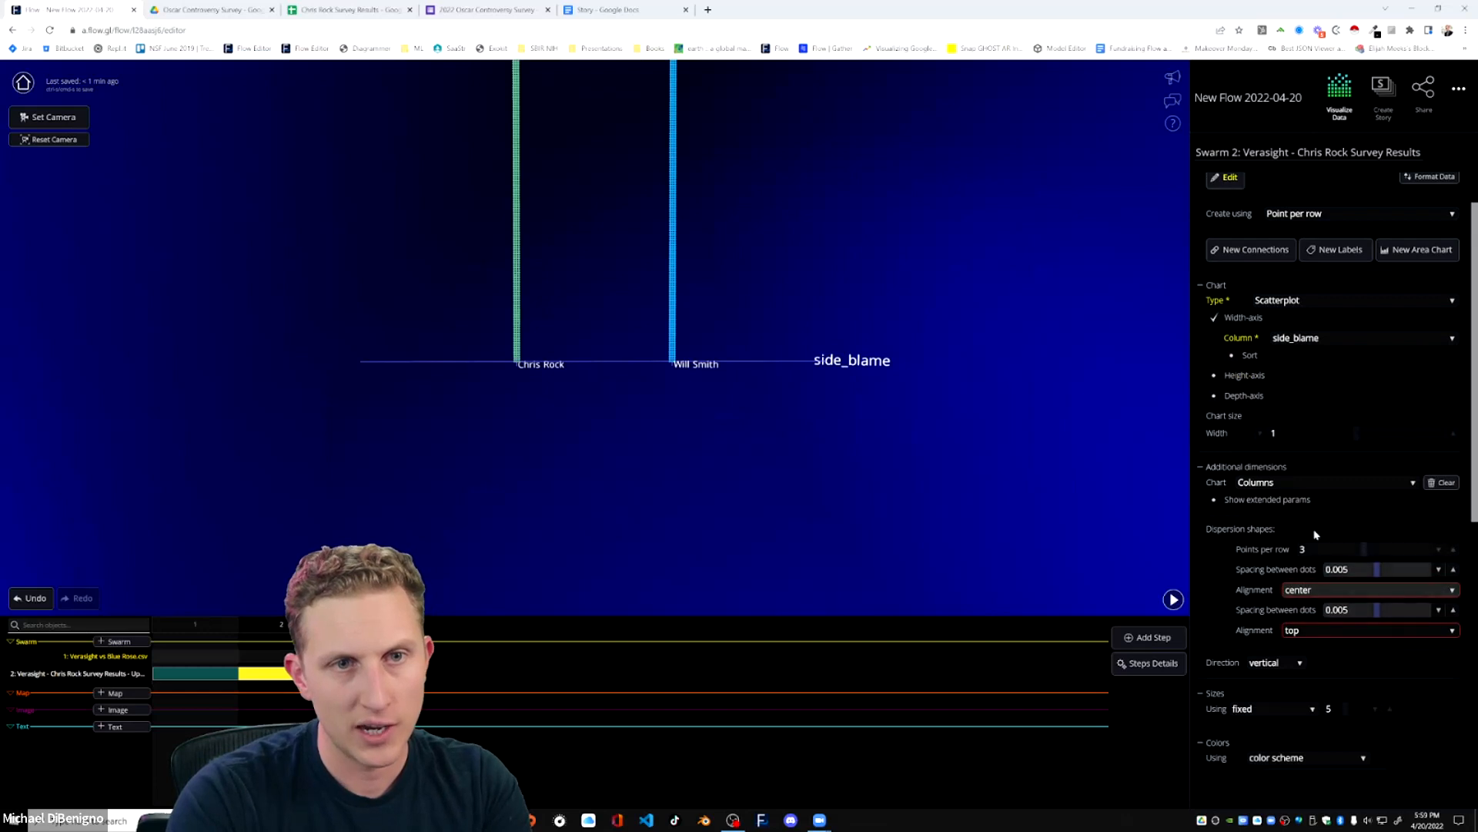
# Set the survey columns' dispersion to 8 points per row, with dot spacing of 0.01 across and 0.006 vertically.
pyautogui.moveTo(1024, 495); pyautogui.dragTo(963, 409)
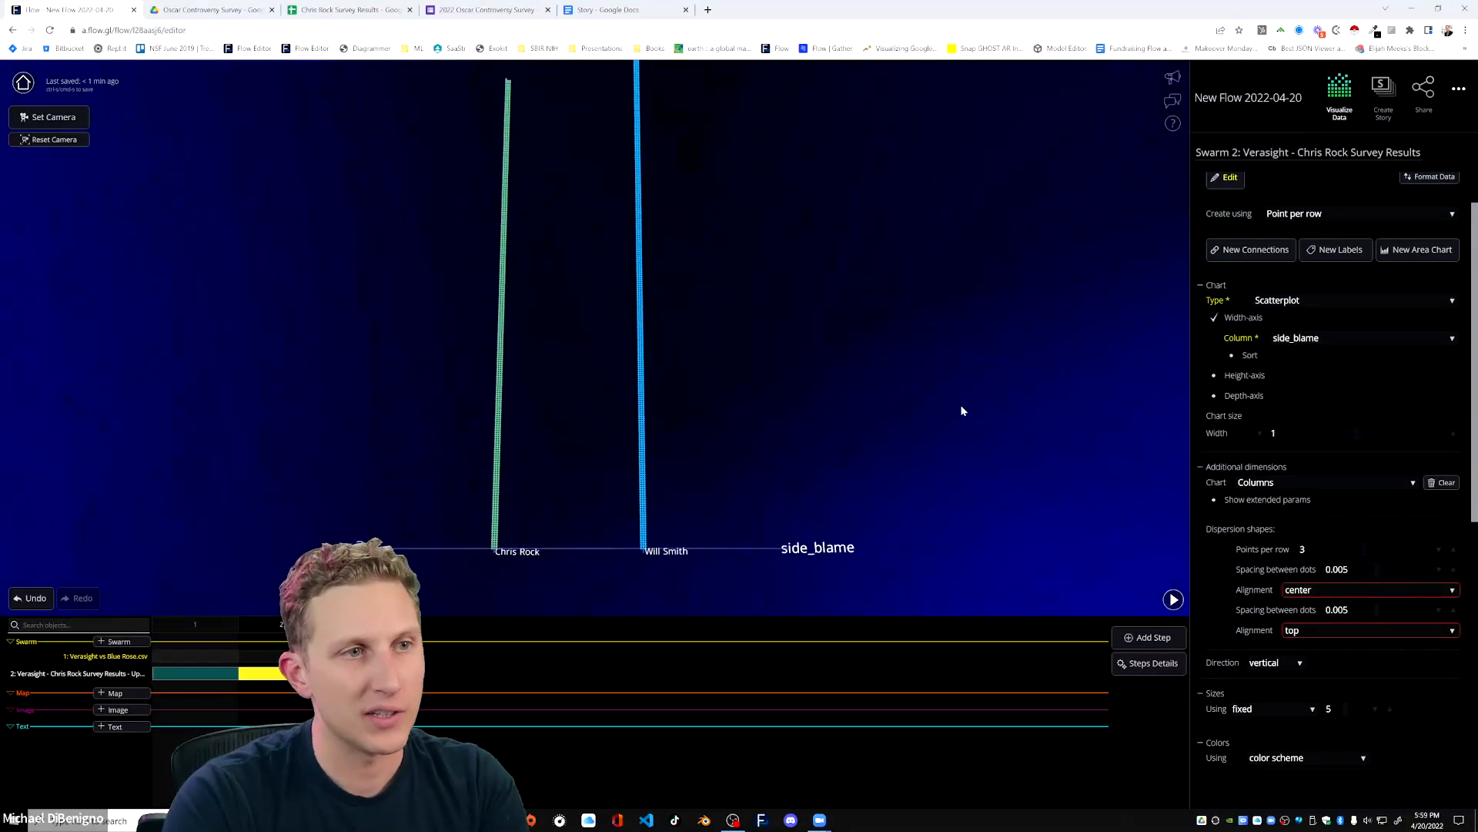
pyautogui.click(1453, 571)
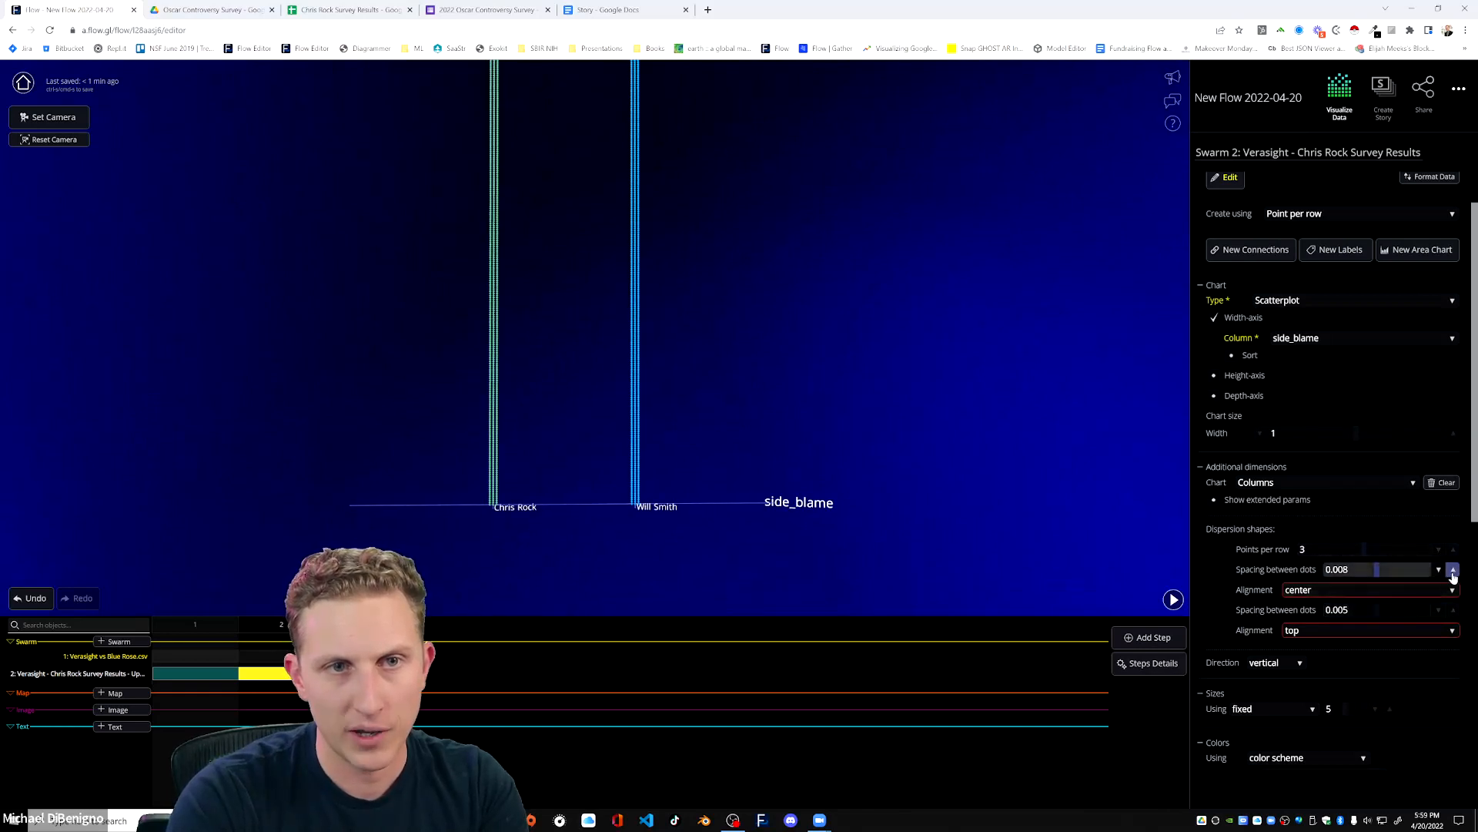
pyautogui.click(1454, 550)
pyautogui.click(1453, 550)
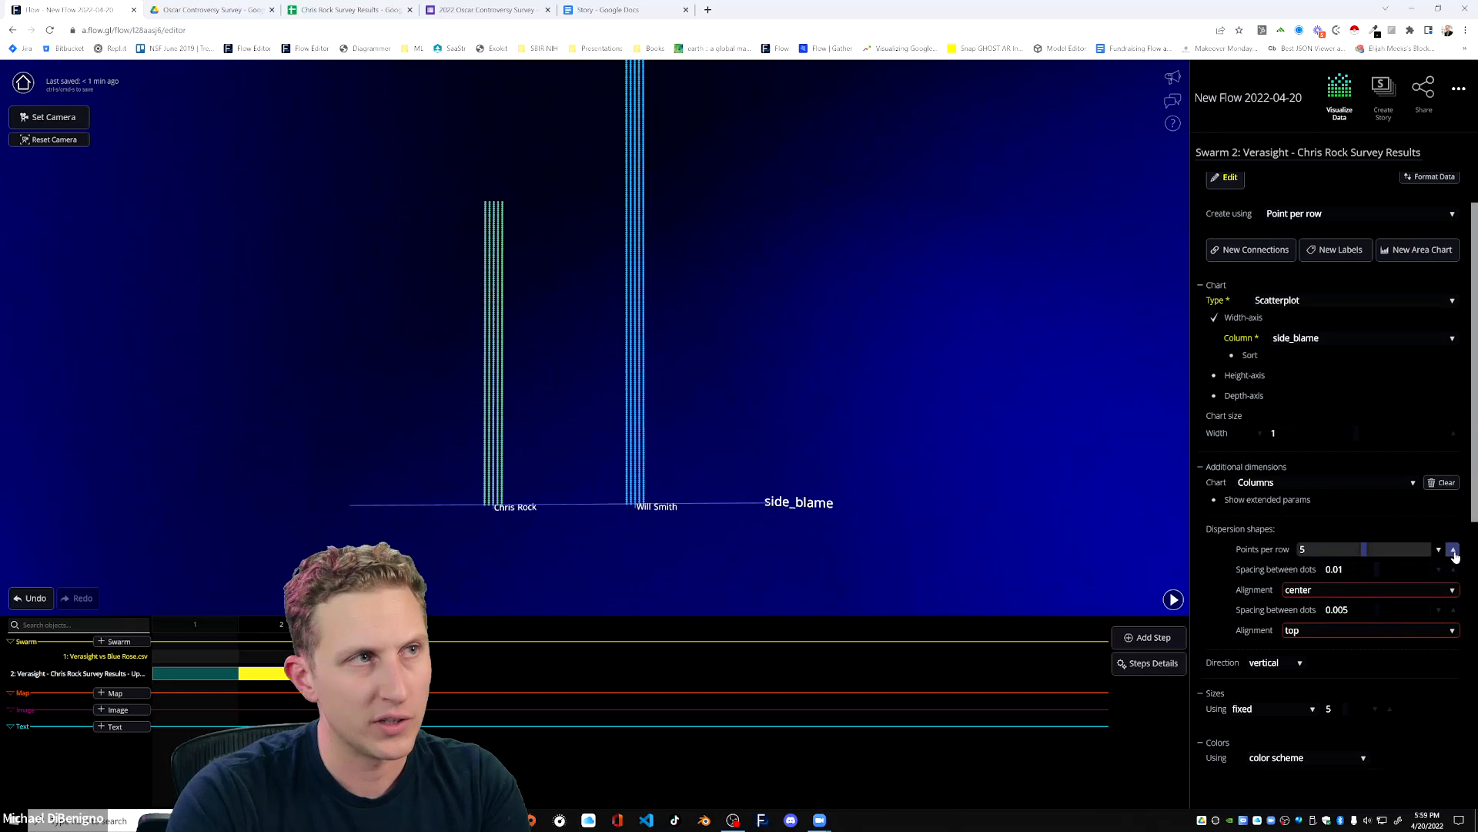
pyautogui.click(1453, 550)
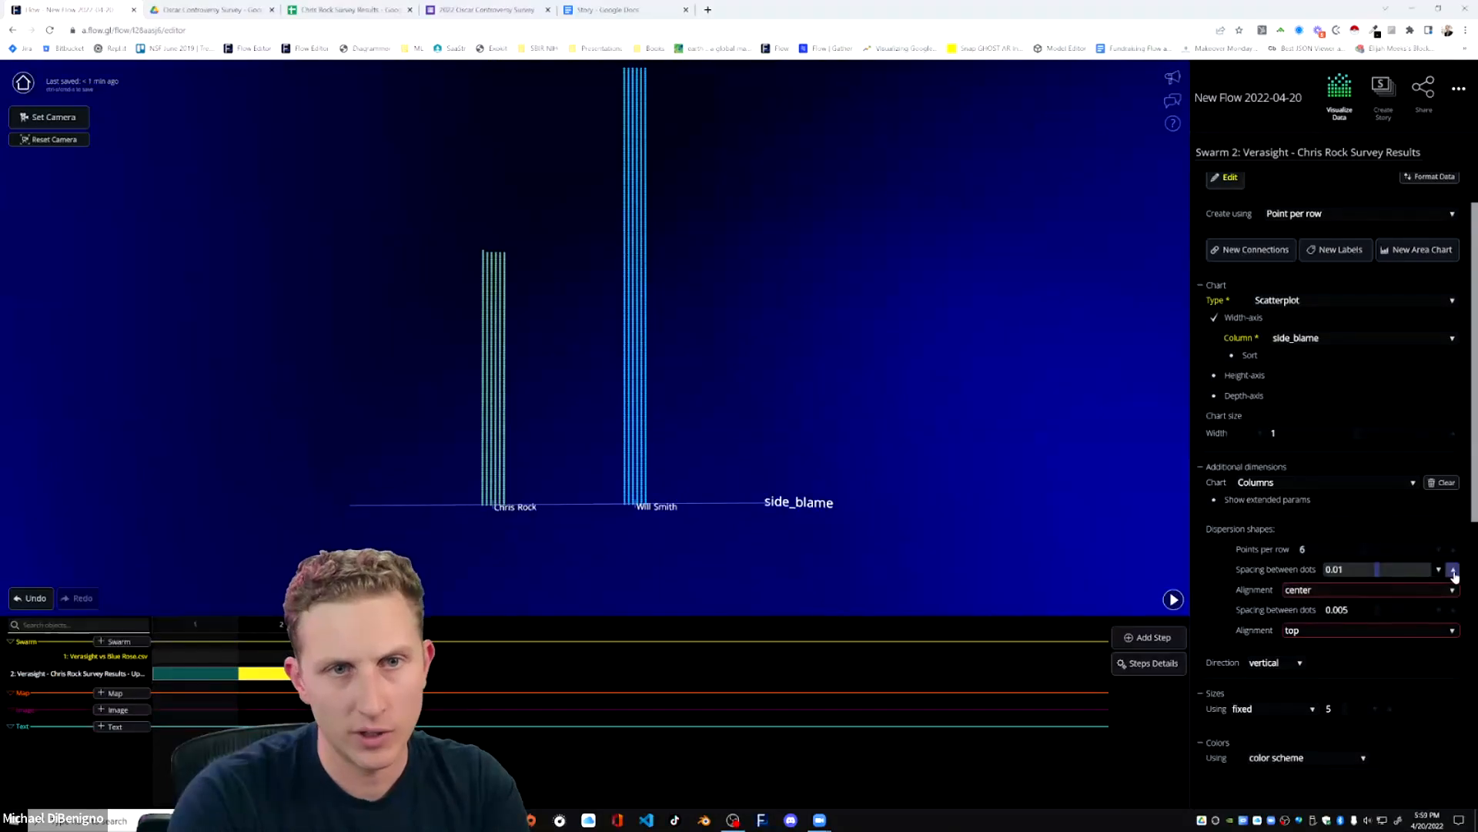
pyautogui.click(1452, 609)
pyautogui.click(1437, 610)
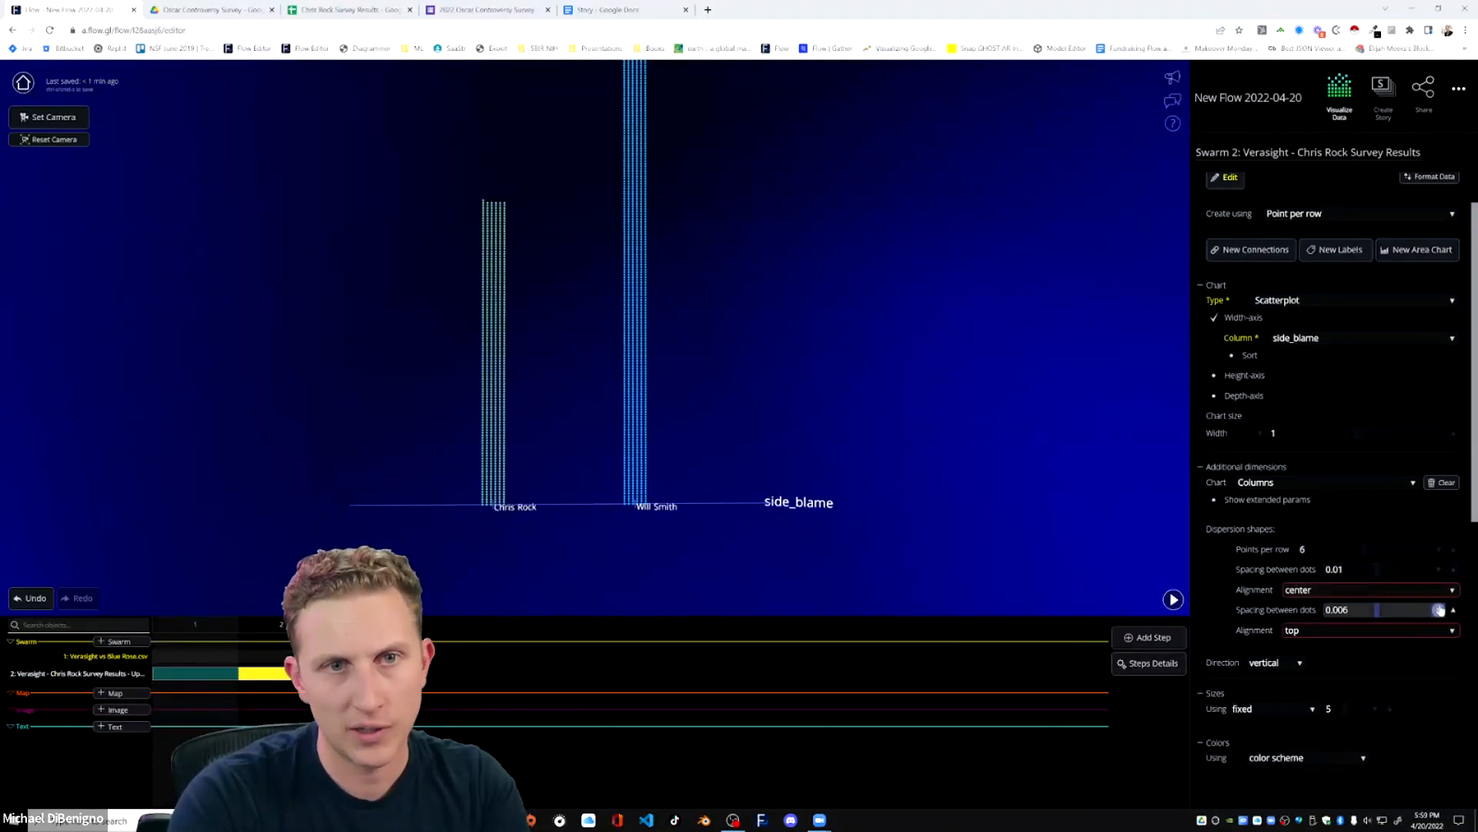
pyautogui.click(1437, 610)
pyautogui.click(1453, 550)
pyautogui.click(1453, 550)
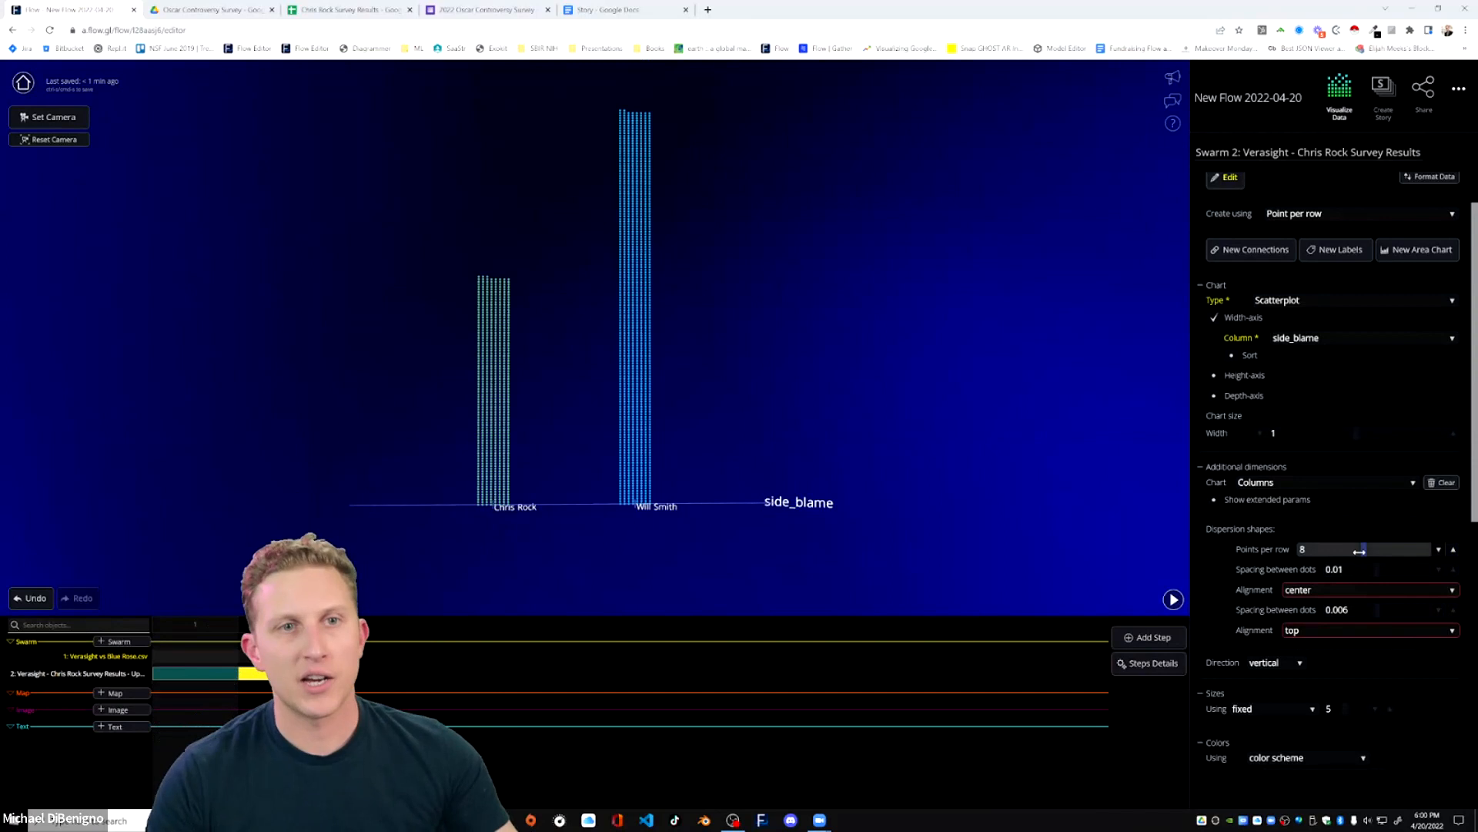
# Try left alignment for the columns' horizontal dot spacing, and return it to center.
pyautogui.click(1357, 591)
pyautogui.click(1307, 572)
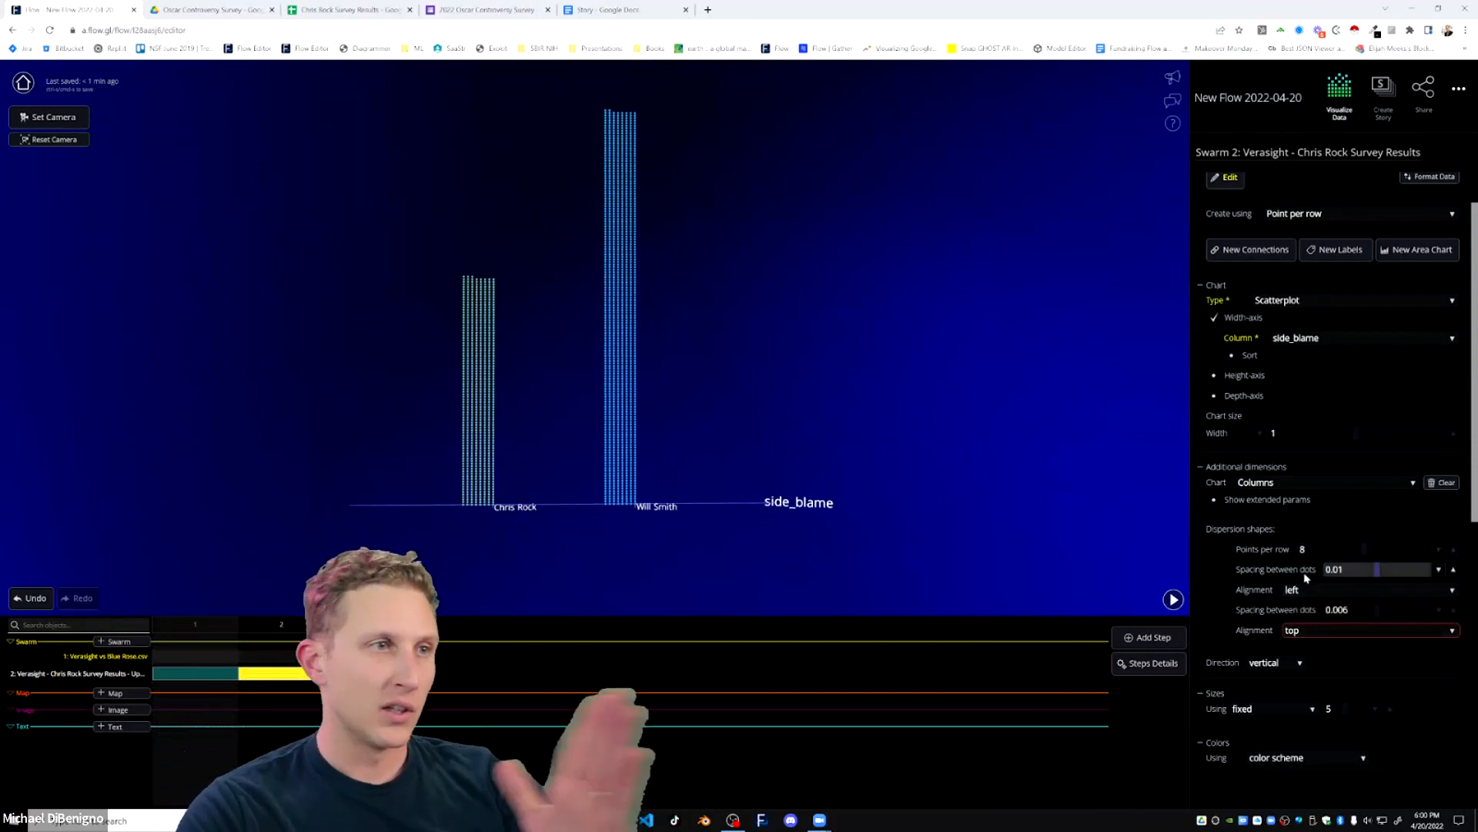
pyautogui.click(1312, 591)
pyautogui.click(1310, 590)
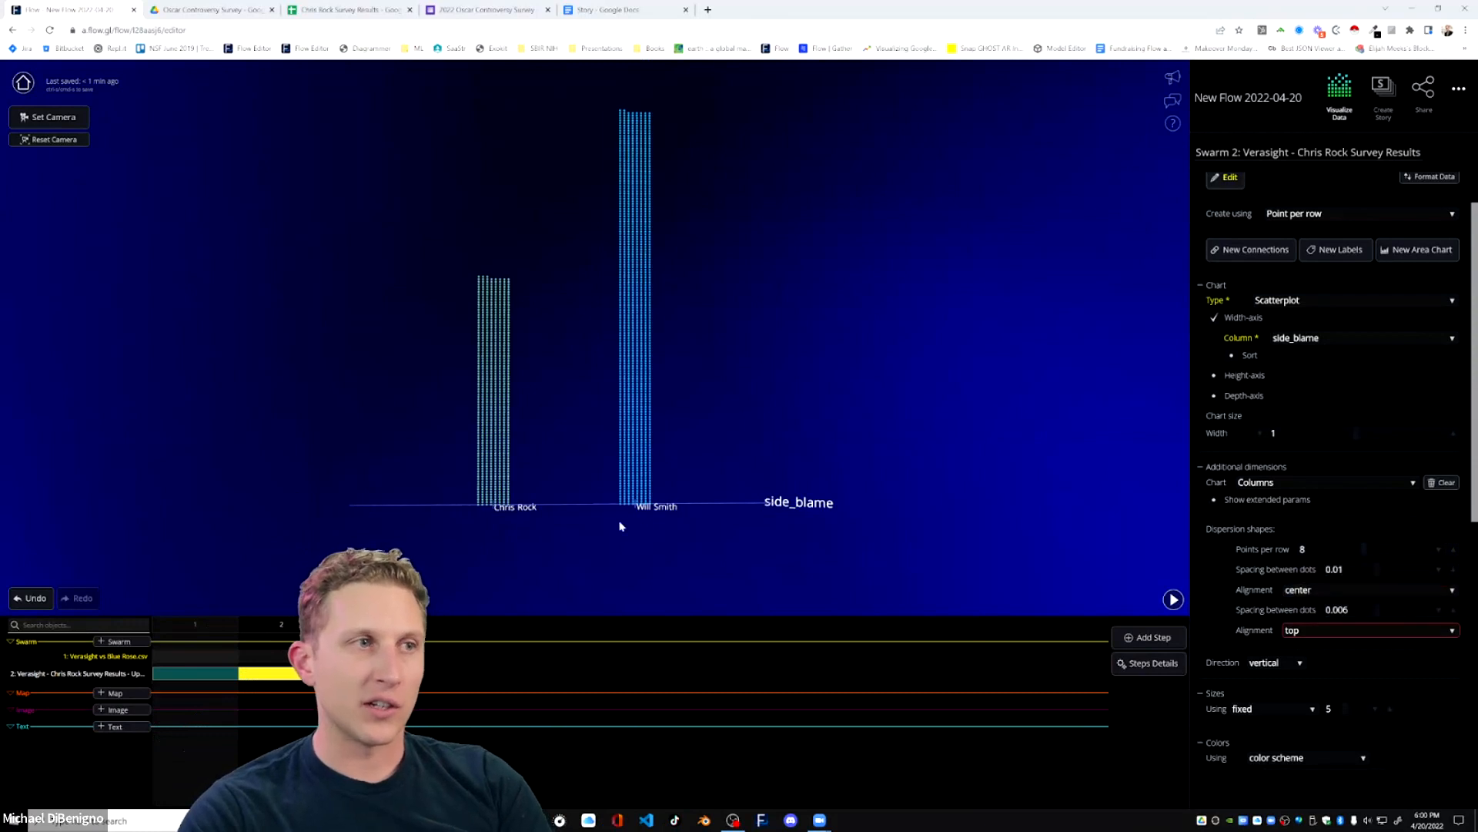
# Try center alignment for the columns' vertical dot spacing, and return it to top.
pyautogui.click(1318, 633)
pyautogui.click(1309, 648)
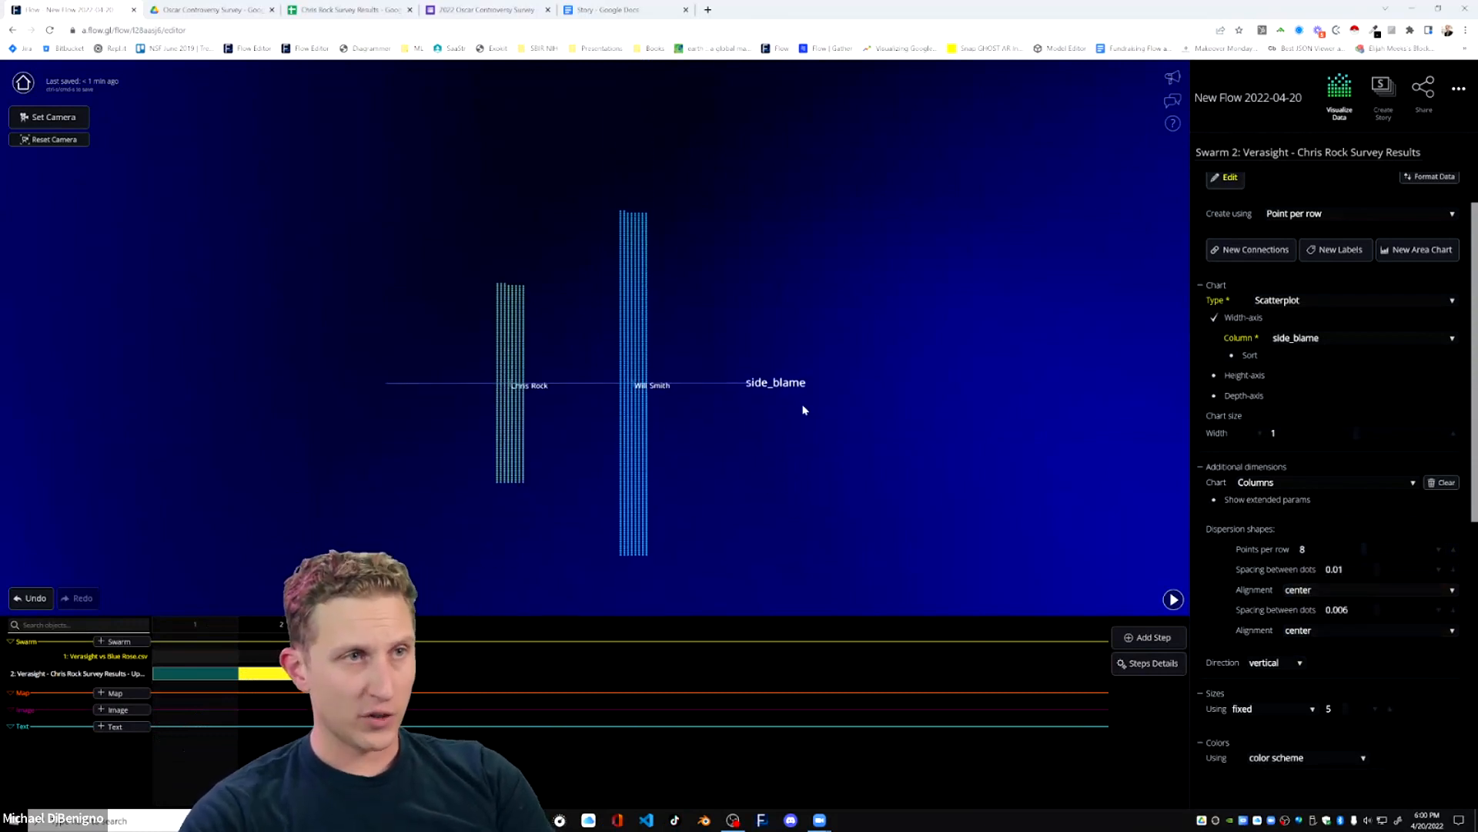
pyautogui.moveTo(764, 513); pyautogui.dragTo(732, 512)
pyautogui.click(1317, 633)
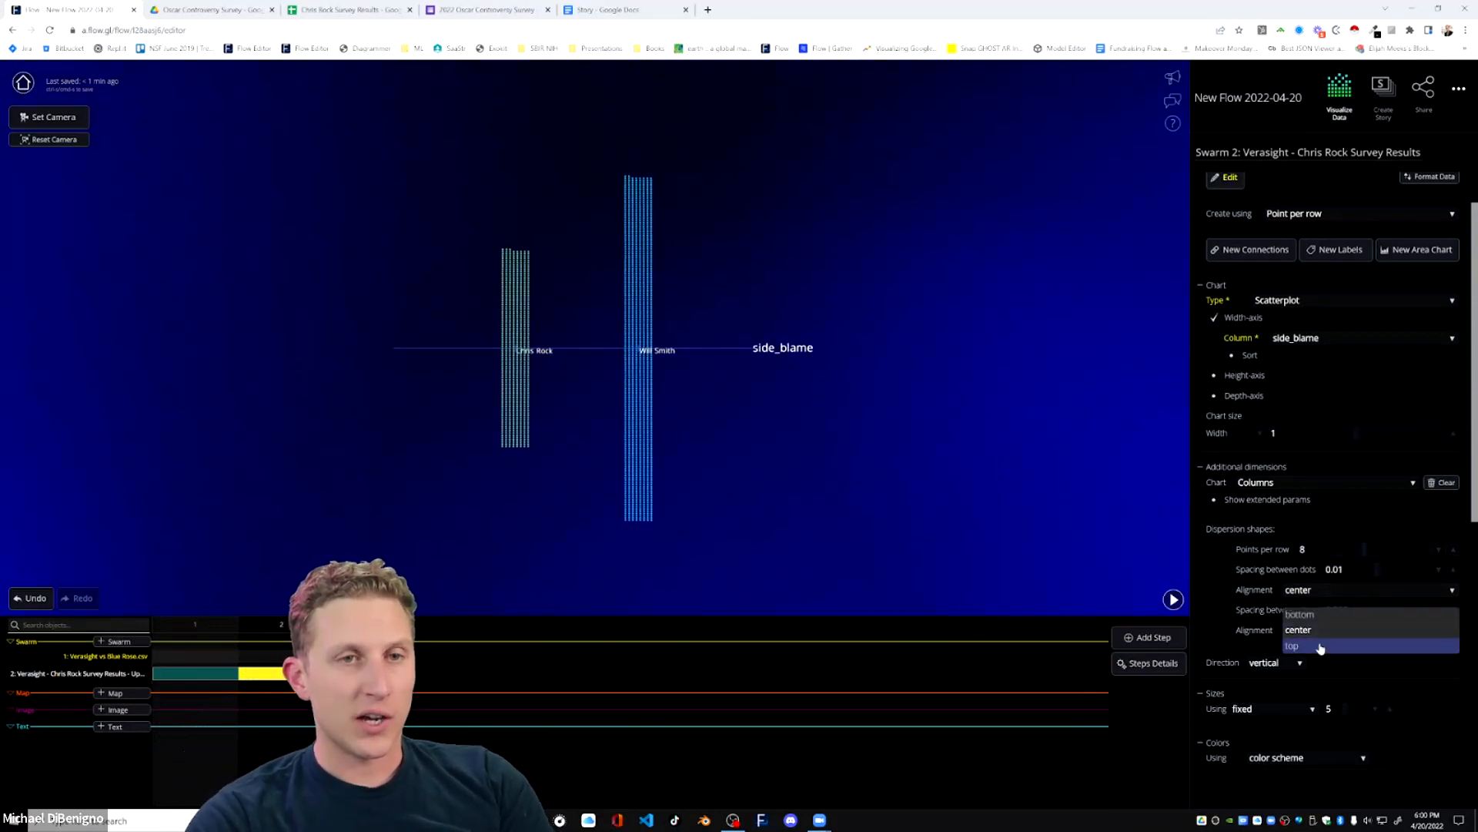
pyautogui.click(1319, 651)
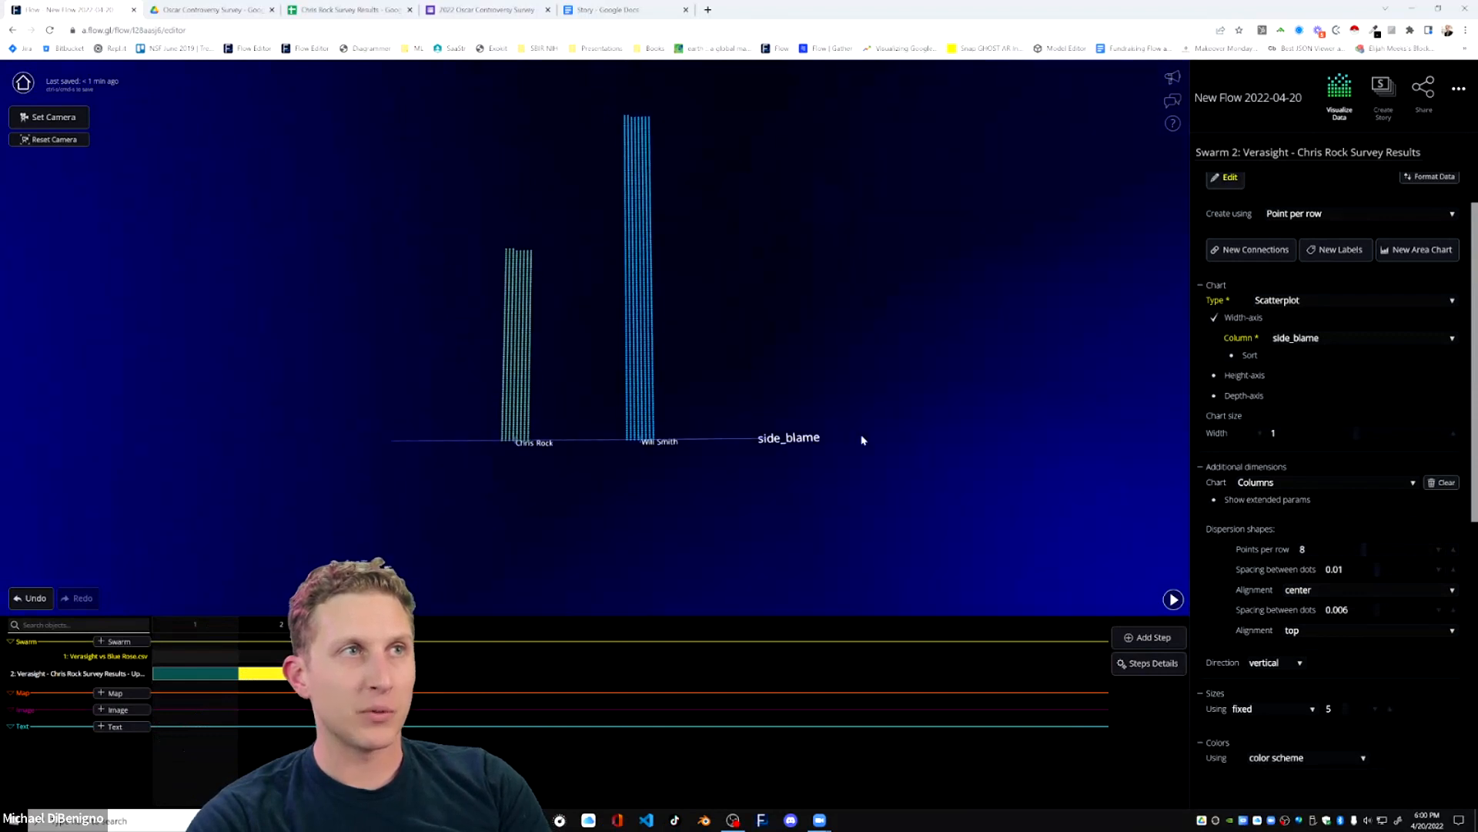
# Try bottom alignment so the survey columns extend downward from the axis, and switch it back to top.
pyautogui.click(1305, 639)
pyautogui.click(1309, 614)
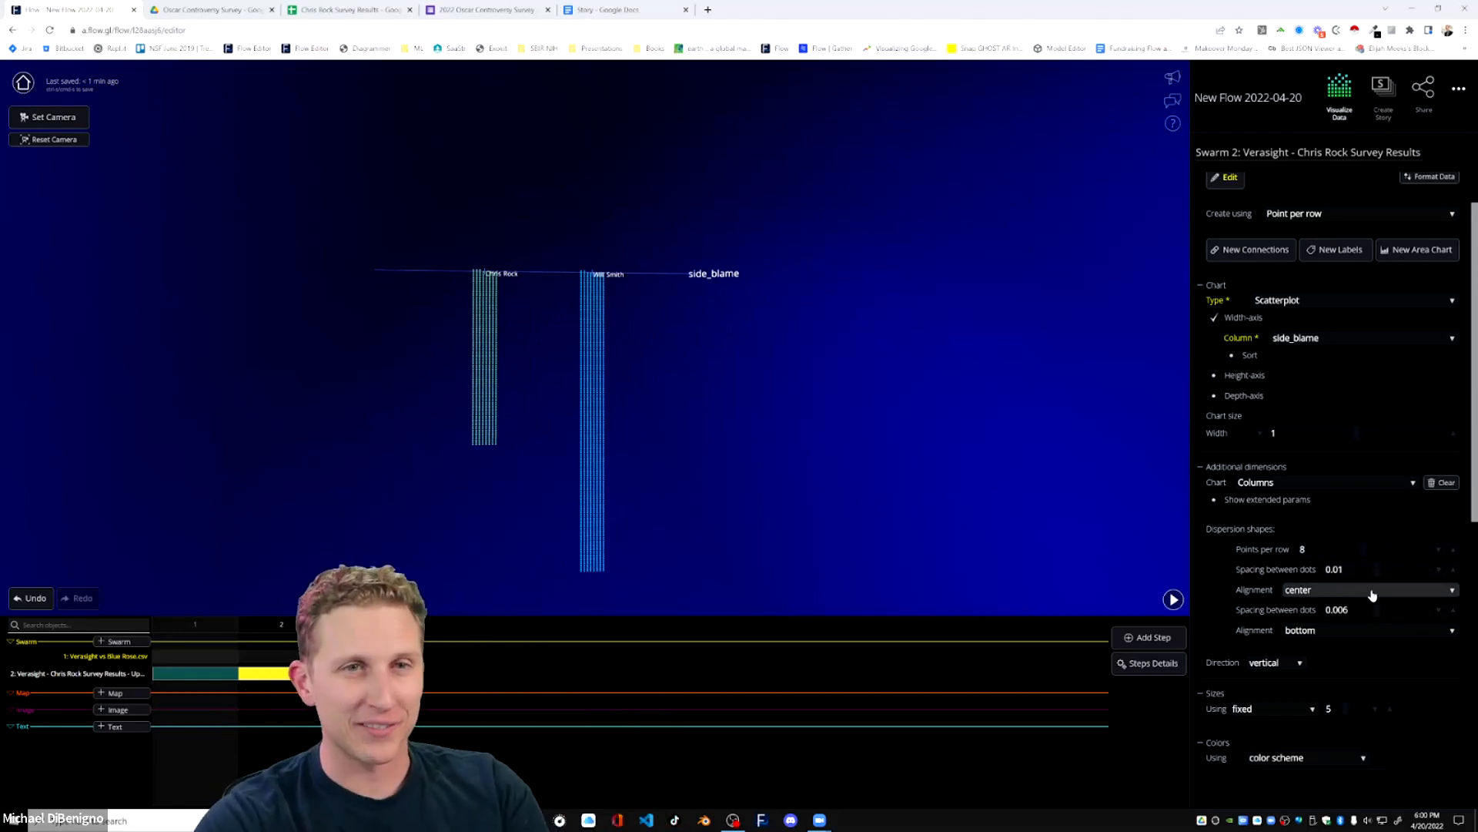
pyautogui.click(1354, 637)
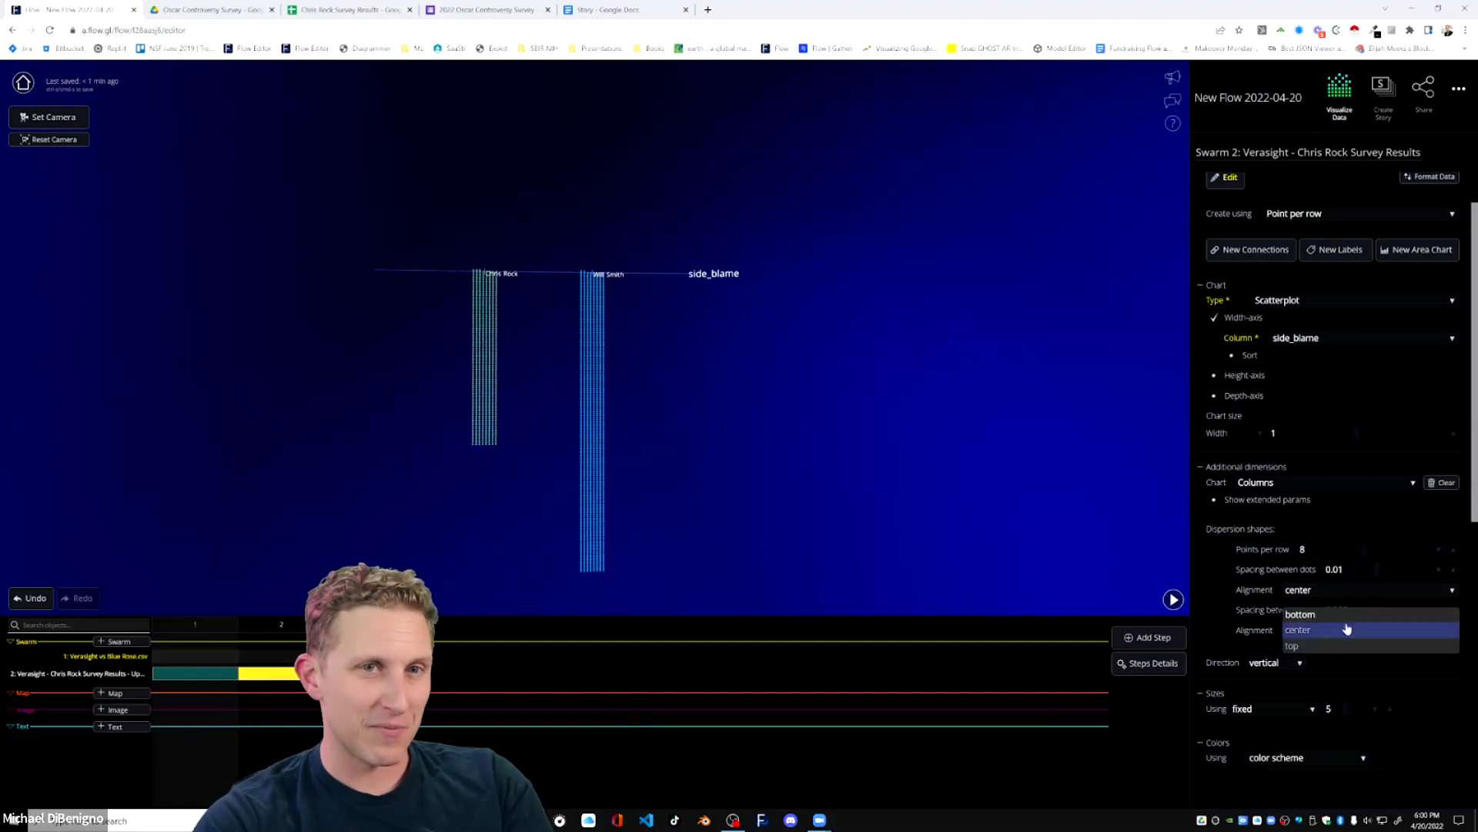
pyautogui.click(1343, 614)
pyautogui.scroll(3, 782, 468)
pyautogui.moveTo(782, 501); pyautogui.dragTo(907, 470)
pyautogui.moveTo(980, 430); pyautogui.dragTo(967, 462)
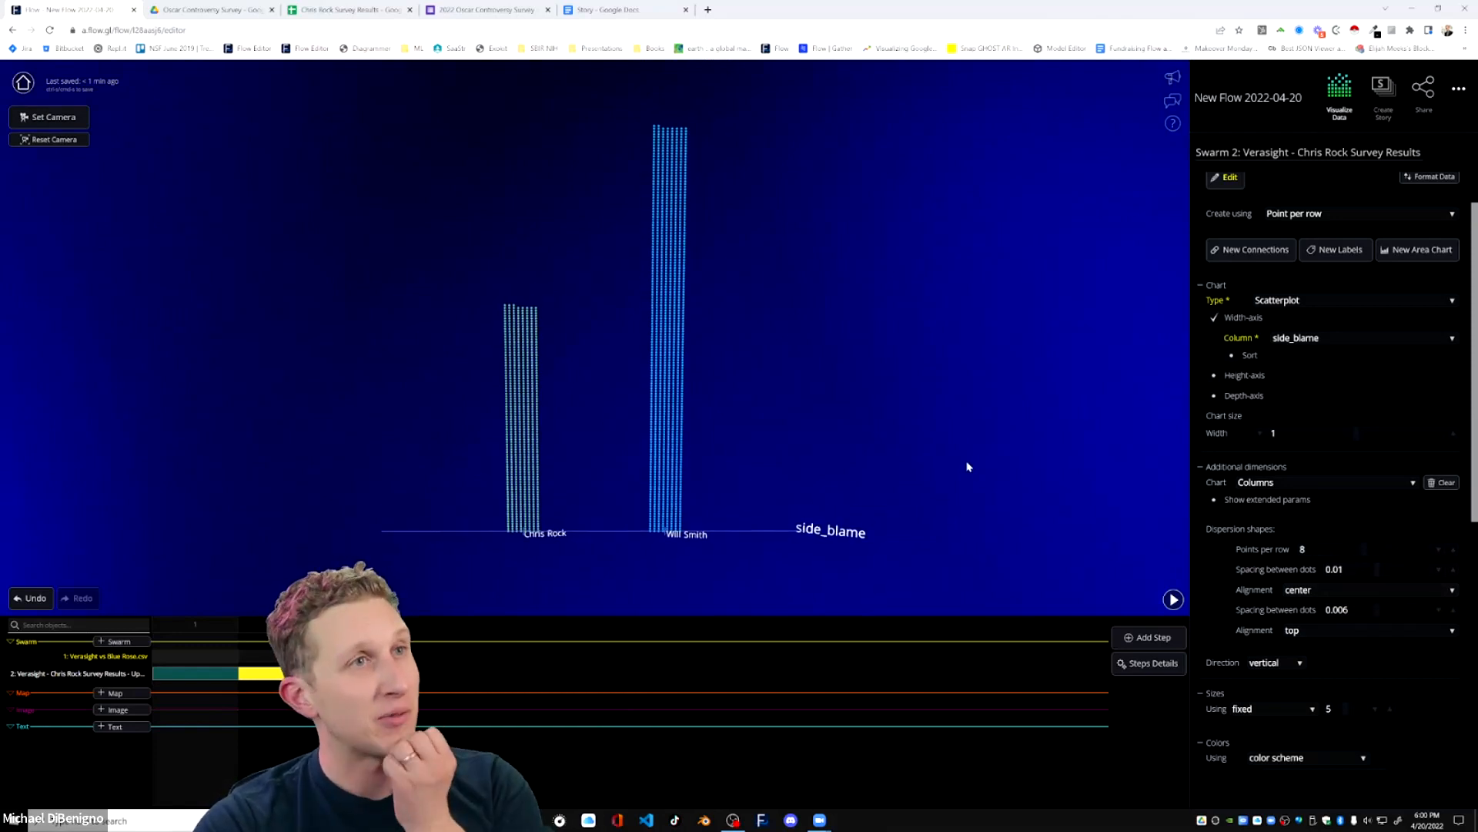
pyautogui.moveTo(782, 224); pyautogui.dragTo(747, 181)
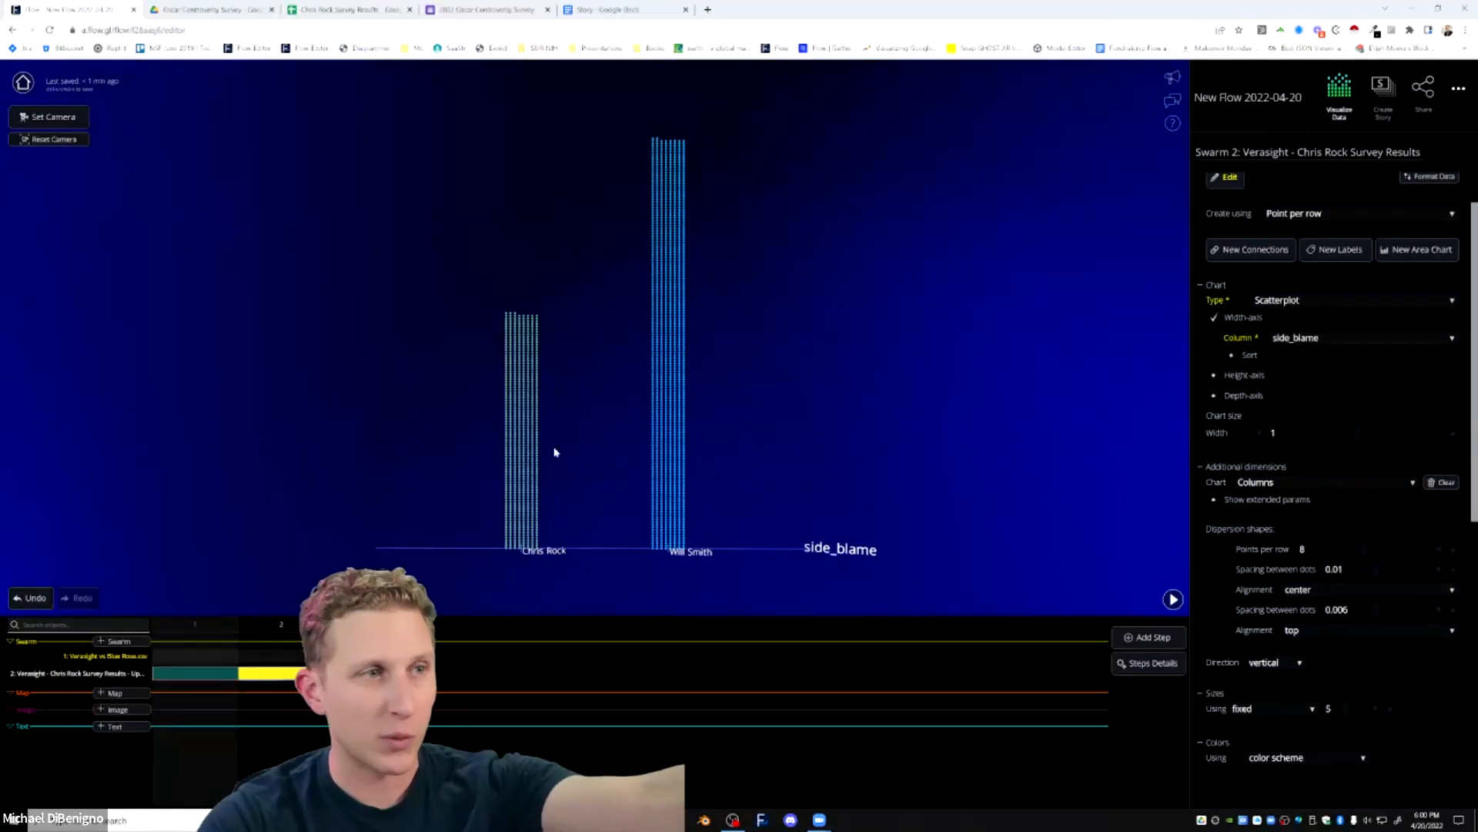
# Duplicate the current step and add a depth axis based on the gender column to the survey scatterplot.
pyautogui.click(1163, 645)
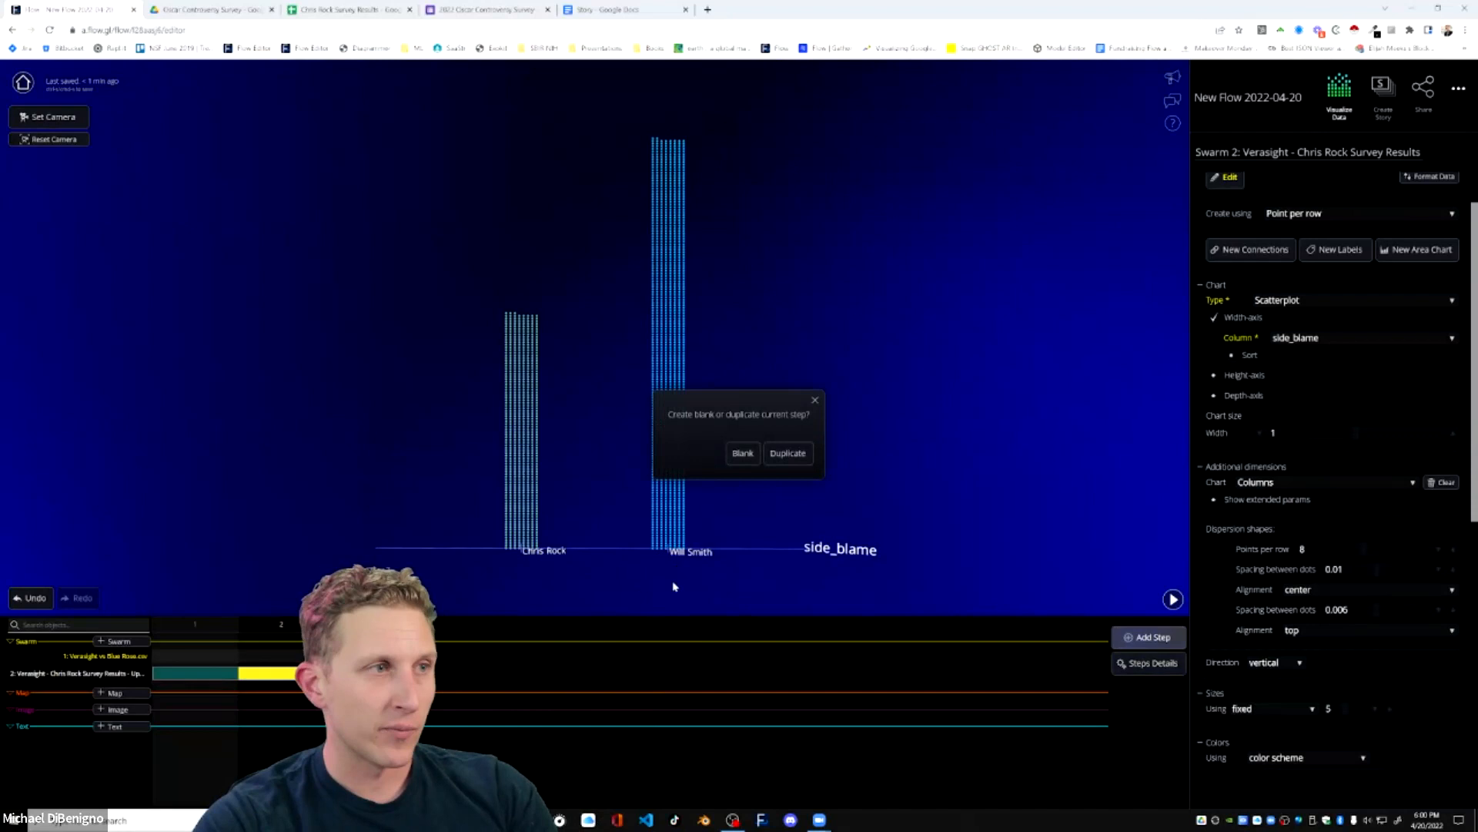
pyautogui.click(784, 453)
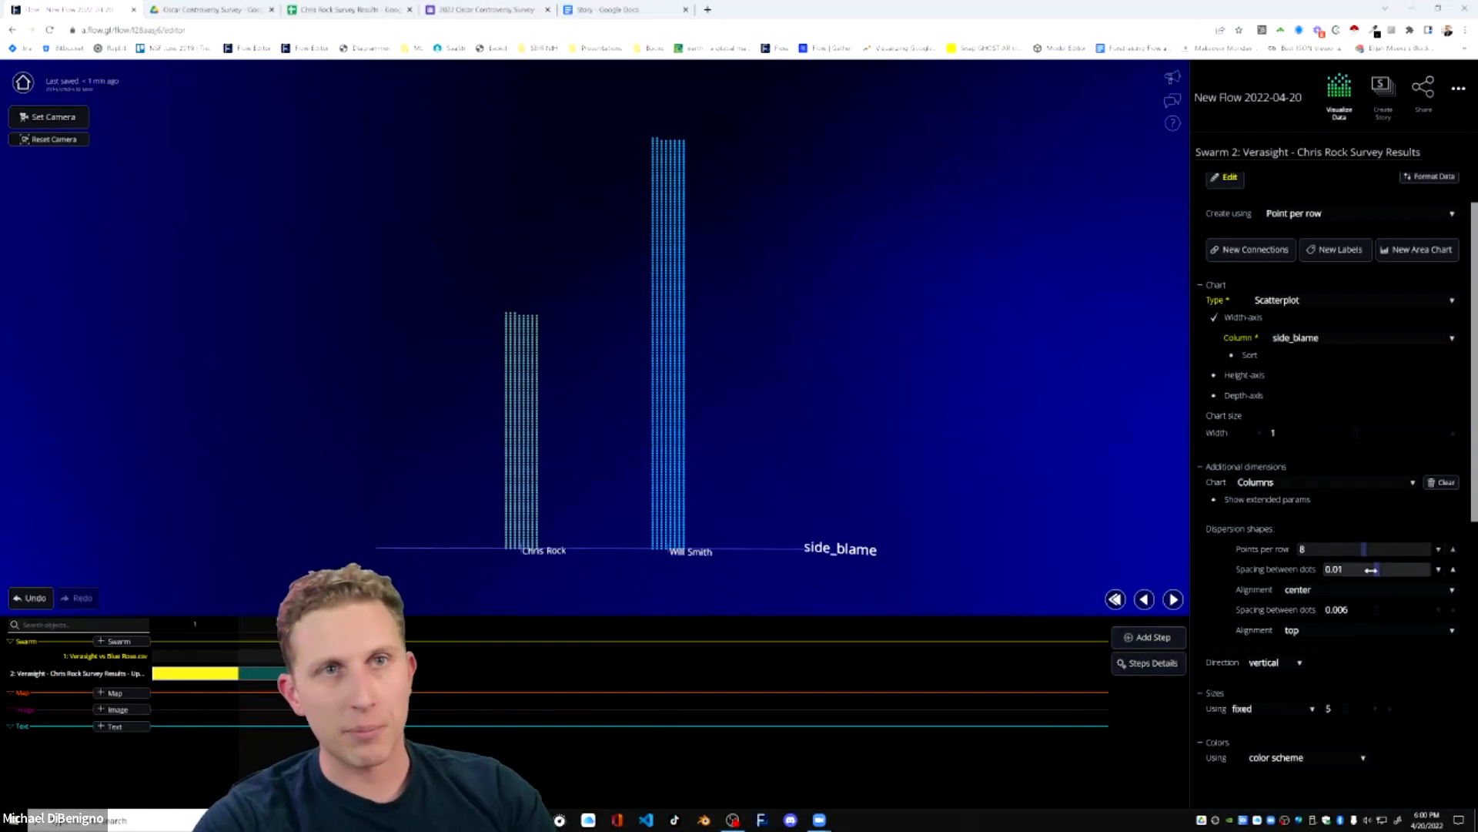
pyautogui.scroll(1, 1402, 470)
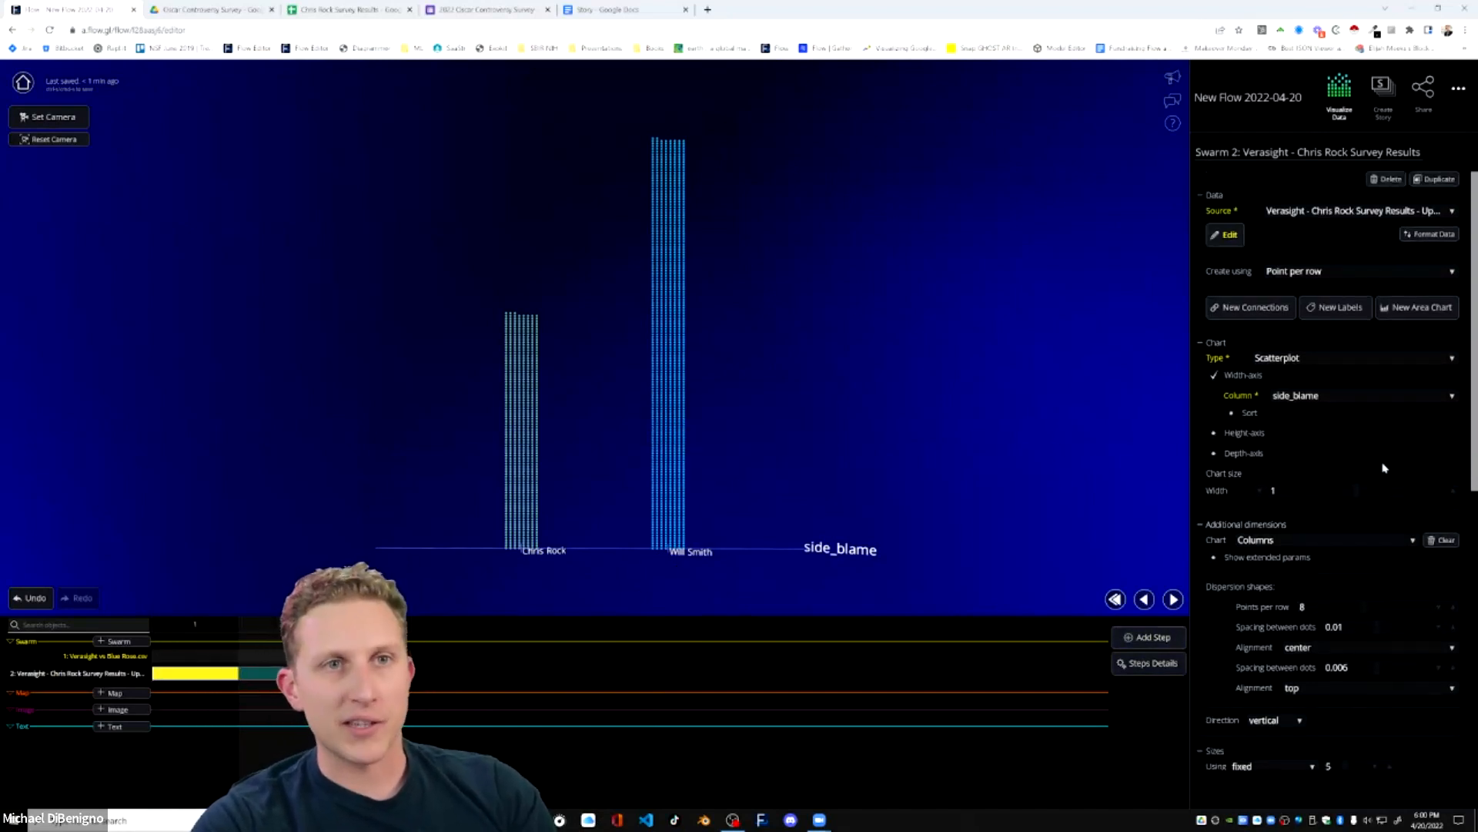
pyautogui.click(1213, 454)
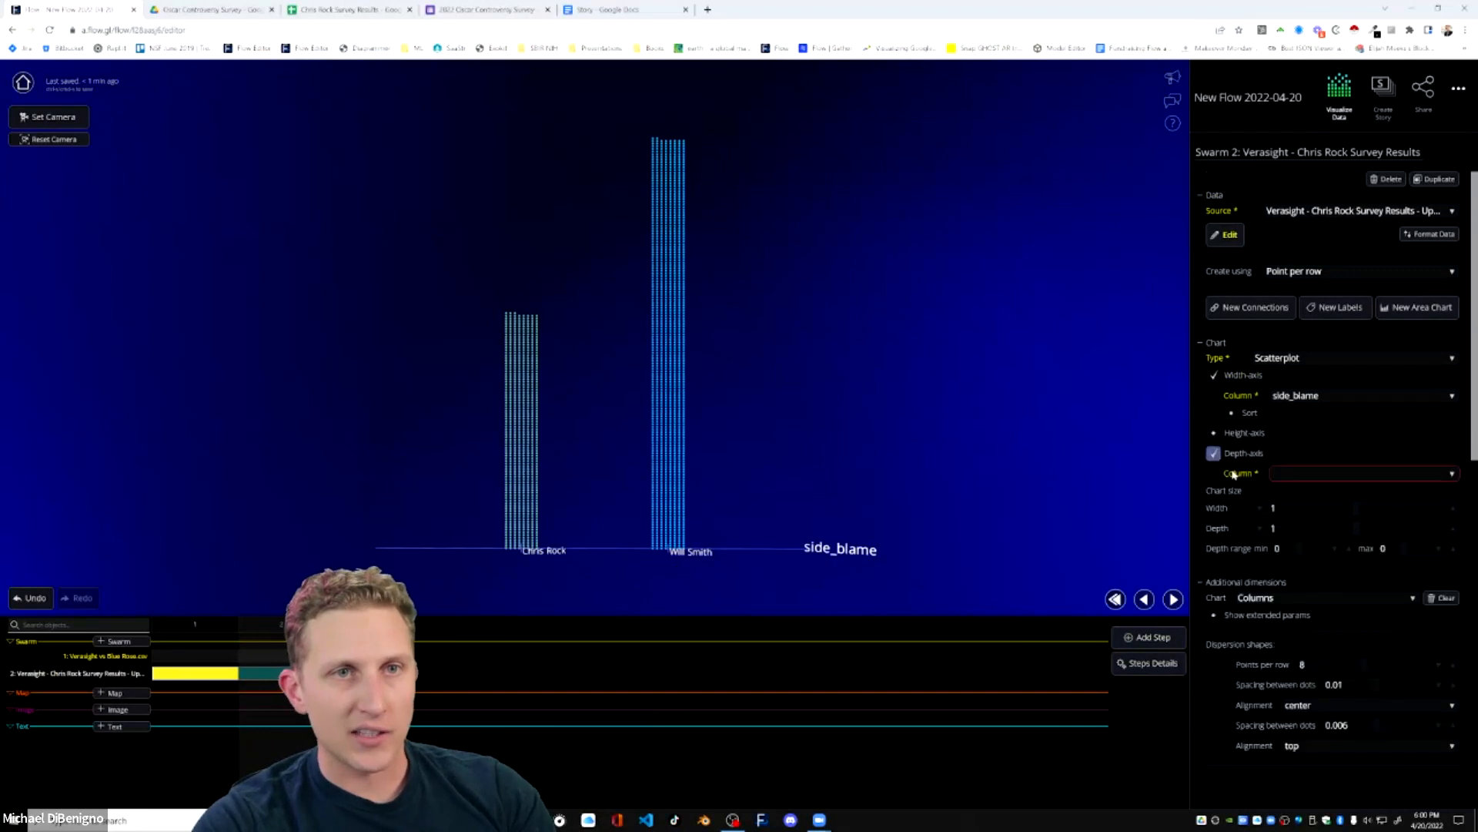
pyautogui.click(1322, 479)
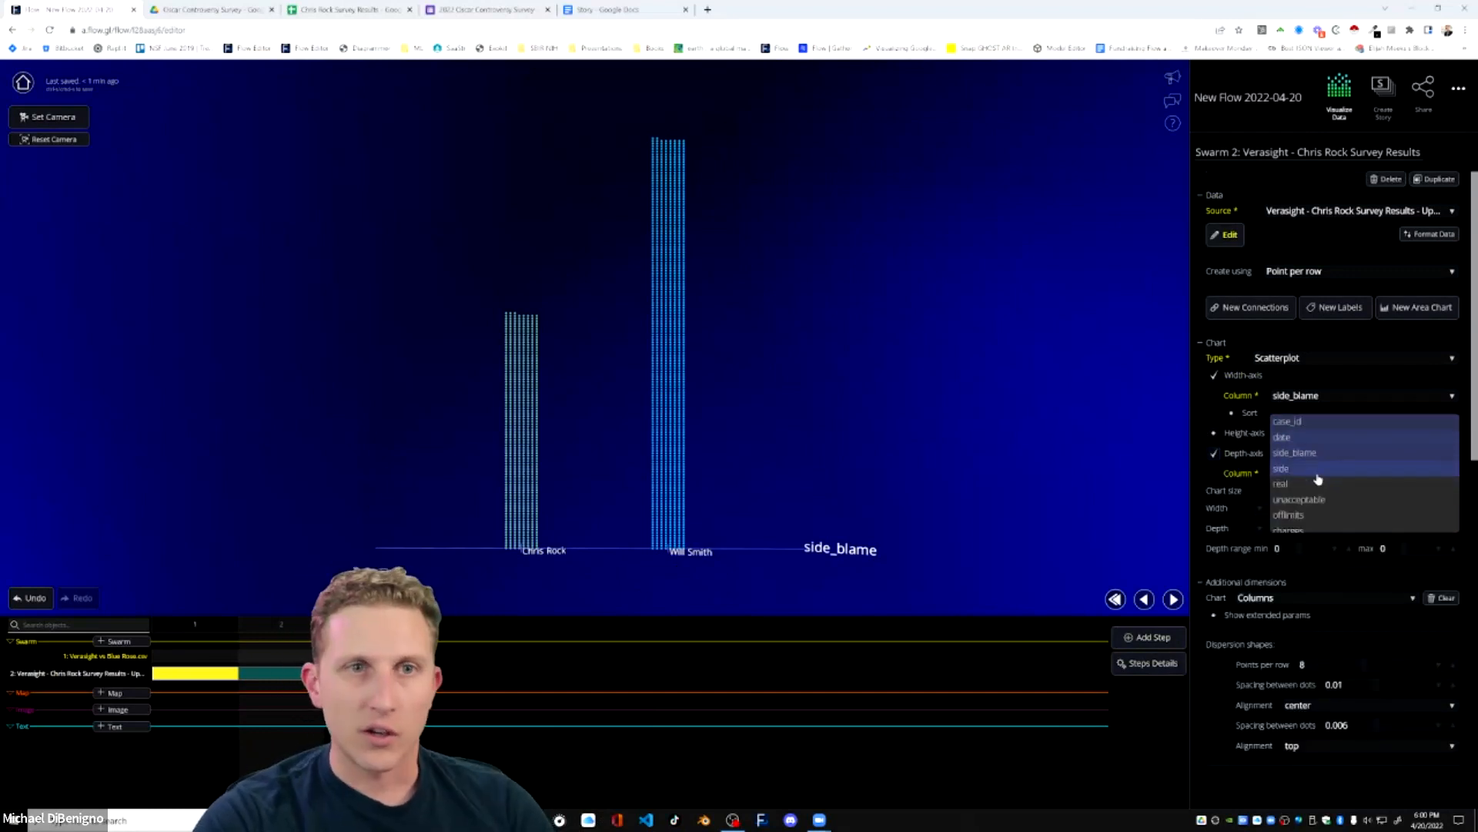
pyautogui.scroll(-3, 1307, 481)
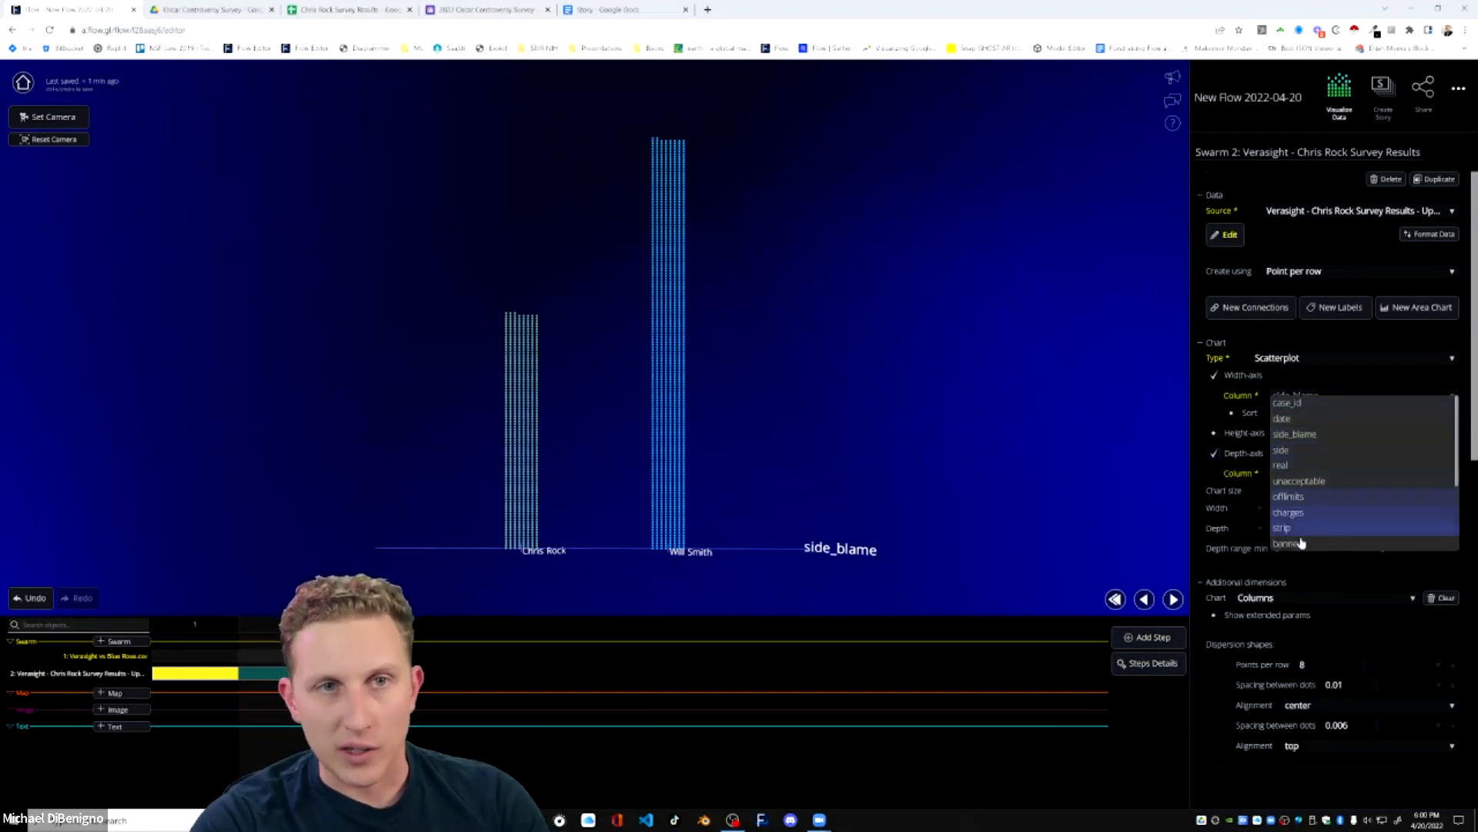
pyautogui.click(1307, 503)
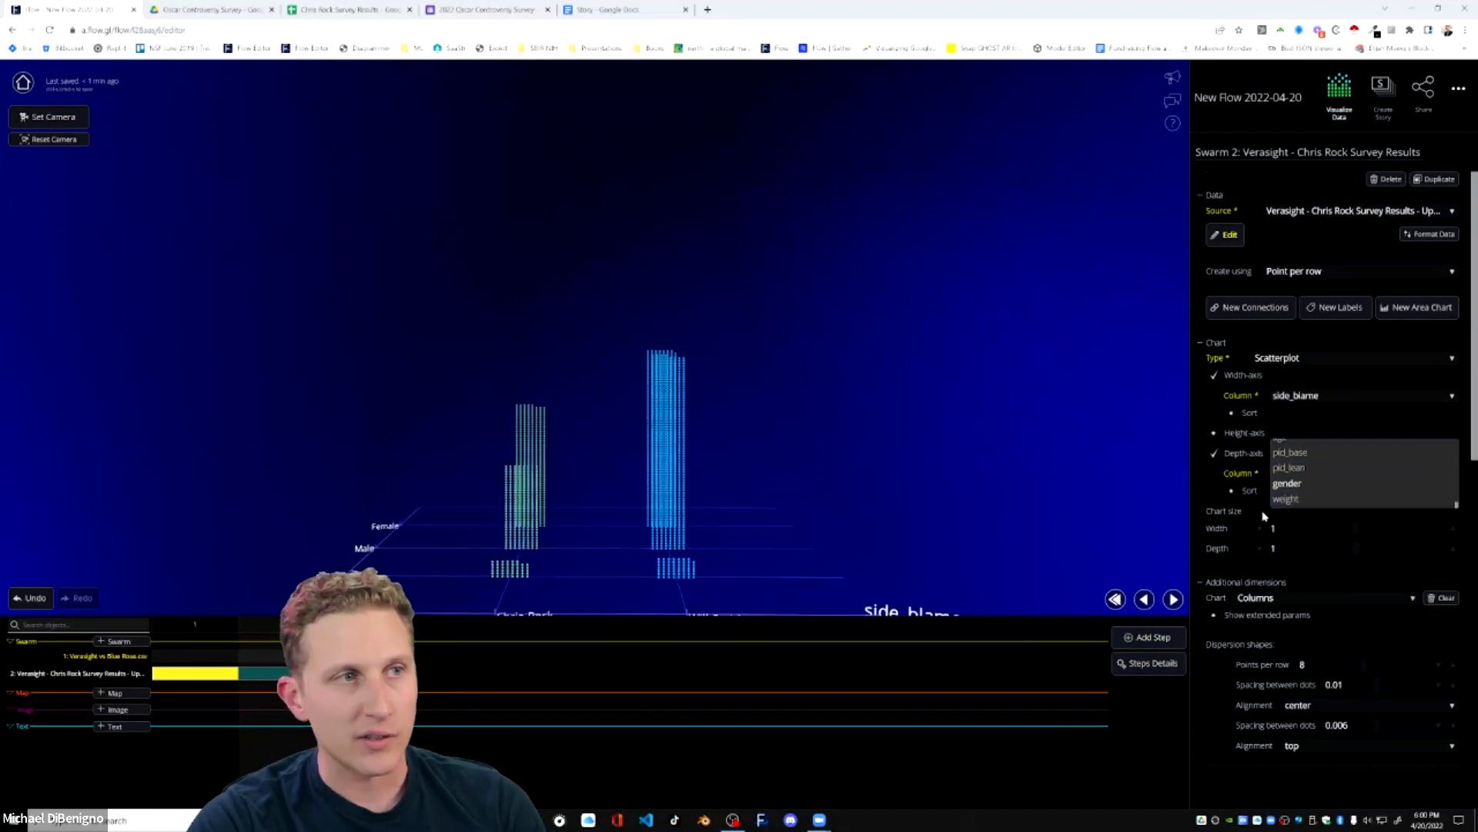
# Try removing the width axis to leave only the gender depth axis, and restore the width axis with side_blame.
pyautogui.moveTo(784, 429); pyautogui.dragTo(624, 495)
pyautogui.moveTo(891, 522); pyautogui.dragTo(556, 375)
pyautogui.moveTo(518, 483); pyautogui.dragTo(556, 422)
pyautogui.moveTo(445, 485)
pyautogui.mouseDown()
pyautogui.moveTo(463, 475)
pyautogui.moveTo(460, 493)
pyautogui.mouseUp()
pyautogui.moveTo(687, 488); pyautogui.dragTo(674, 488)
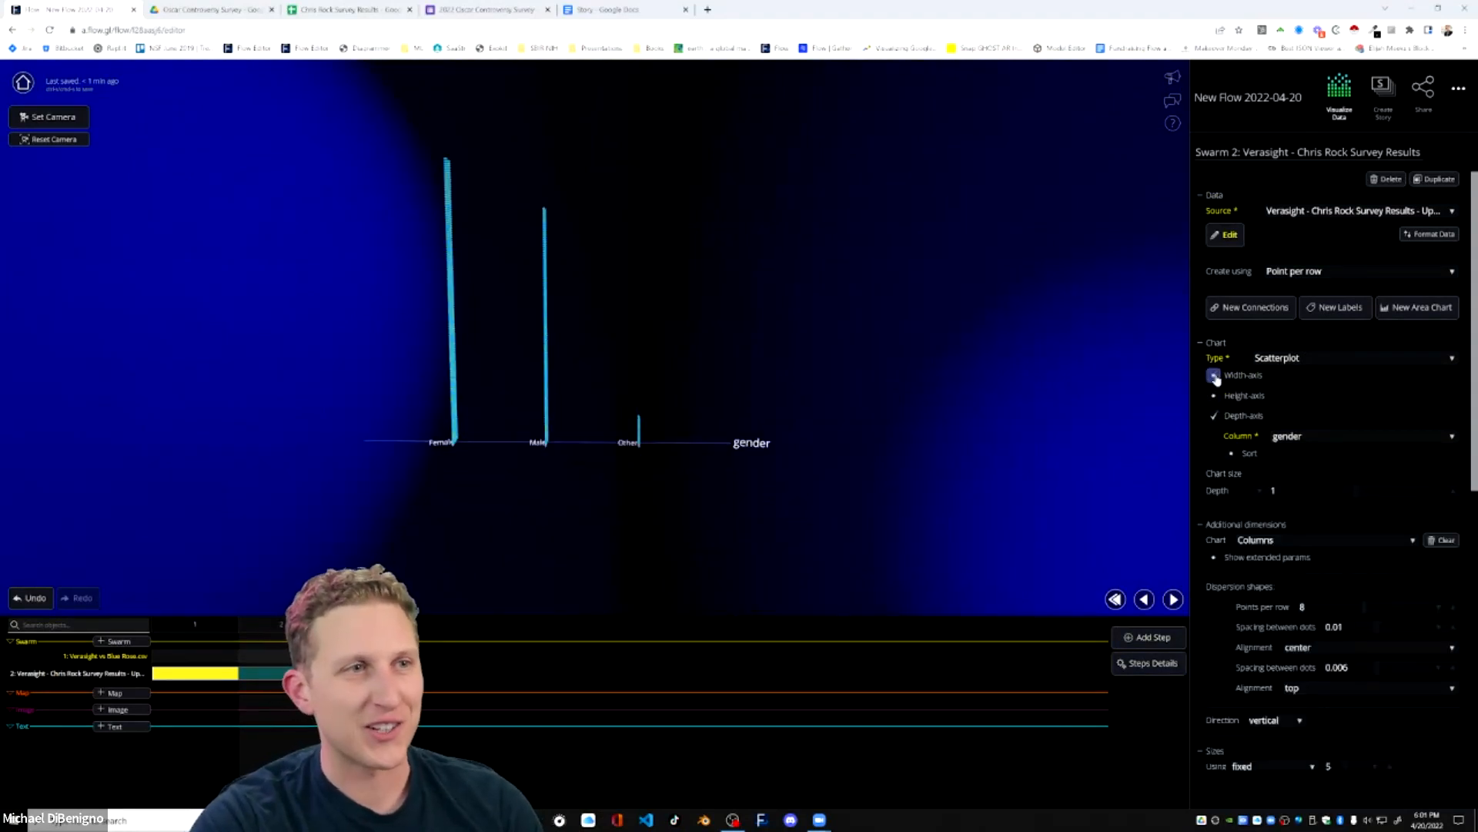
pyautogui.moveTo(745, 494); pyautogui.dragTo(594, 495)
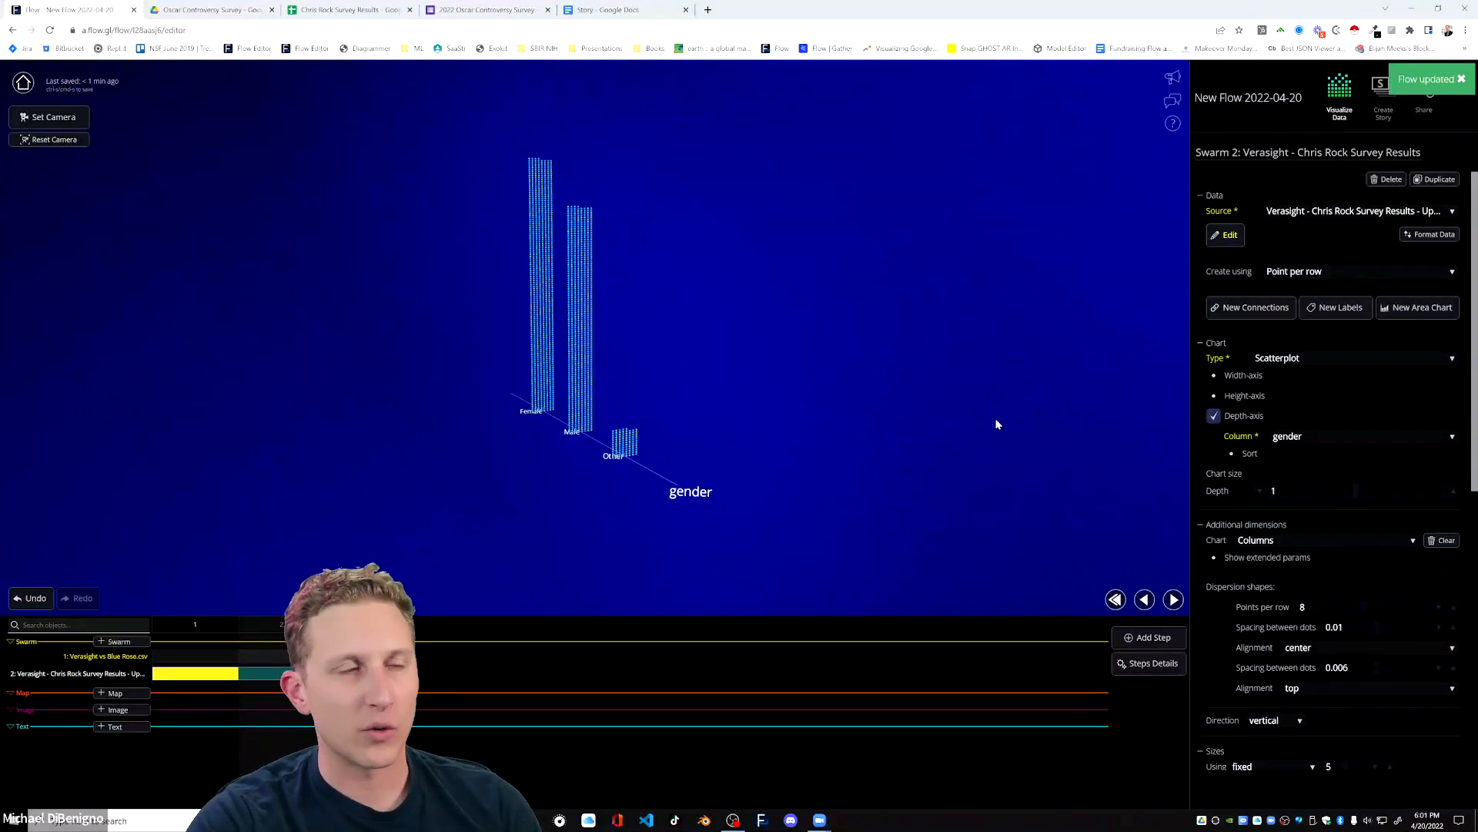
pyautogui.click(1214, 377)
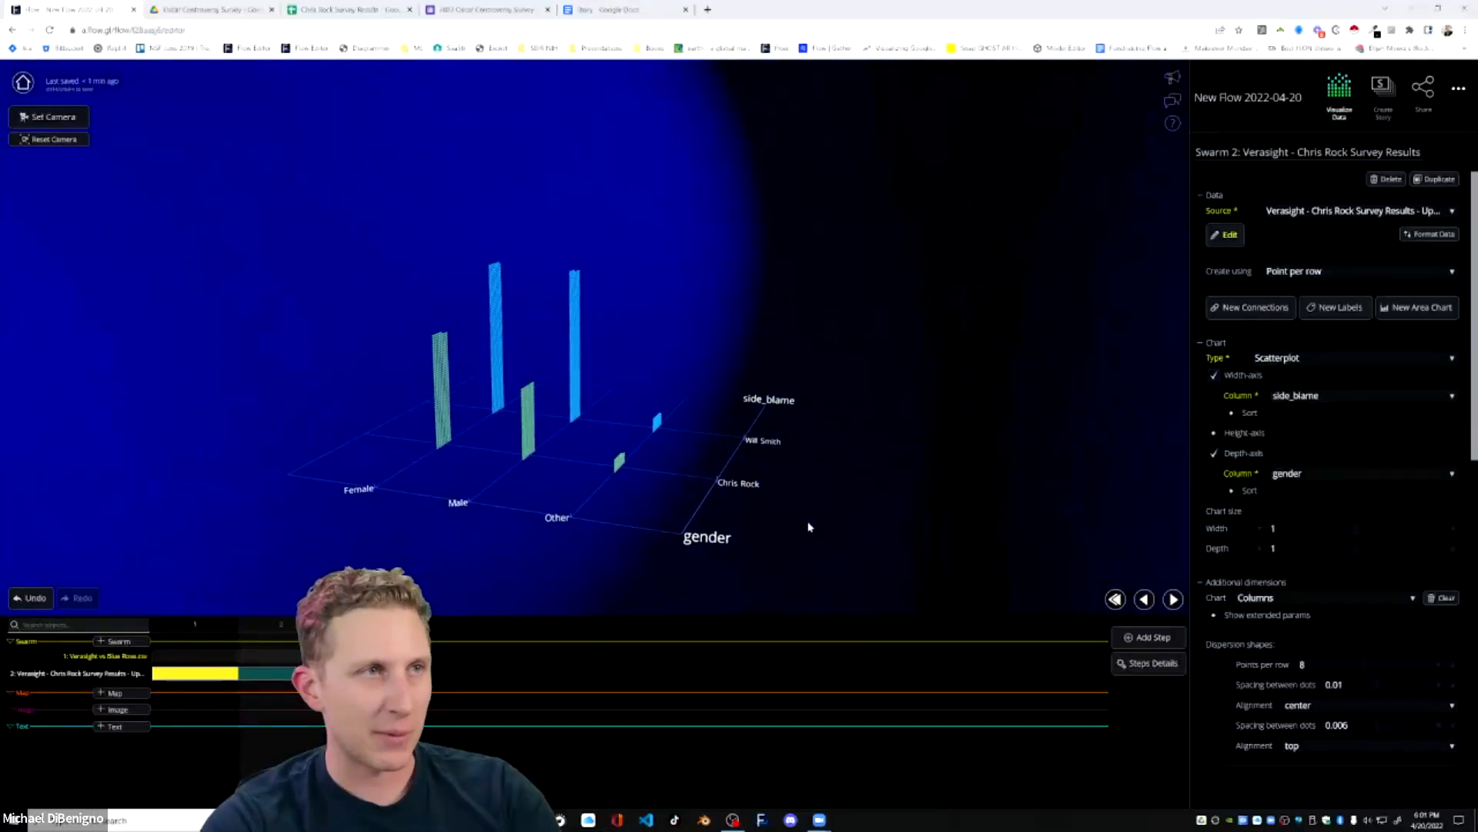
# Examine the survey columns split by gender and side_blame from several angles.
pyautogui.moveTo(785, 524); pyautogui.dragTo(505, 505)
pyautogui.moveTo(712, 497); pyautogui.dragTo(652, 354)
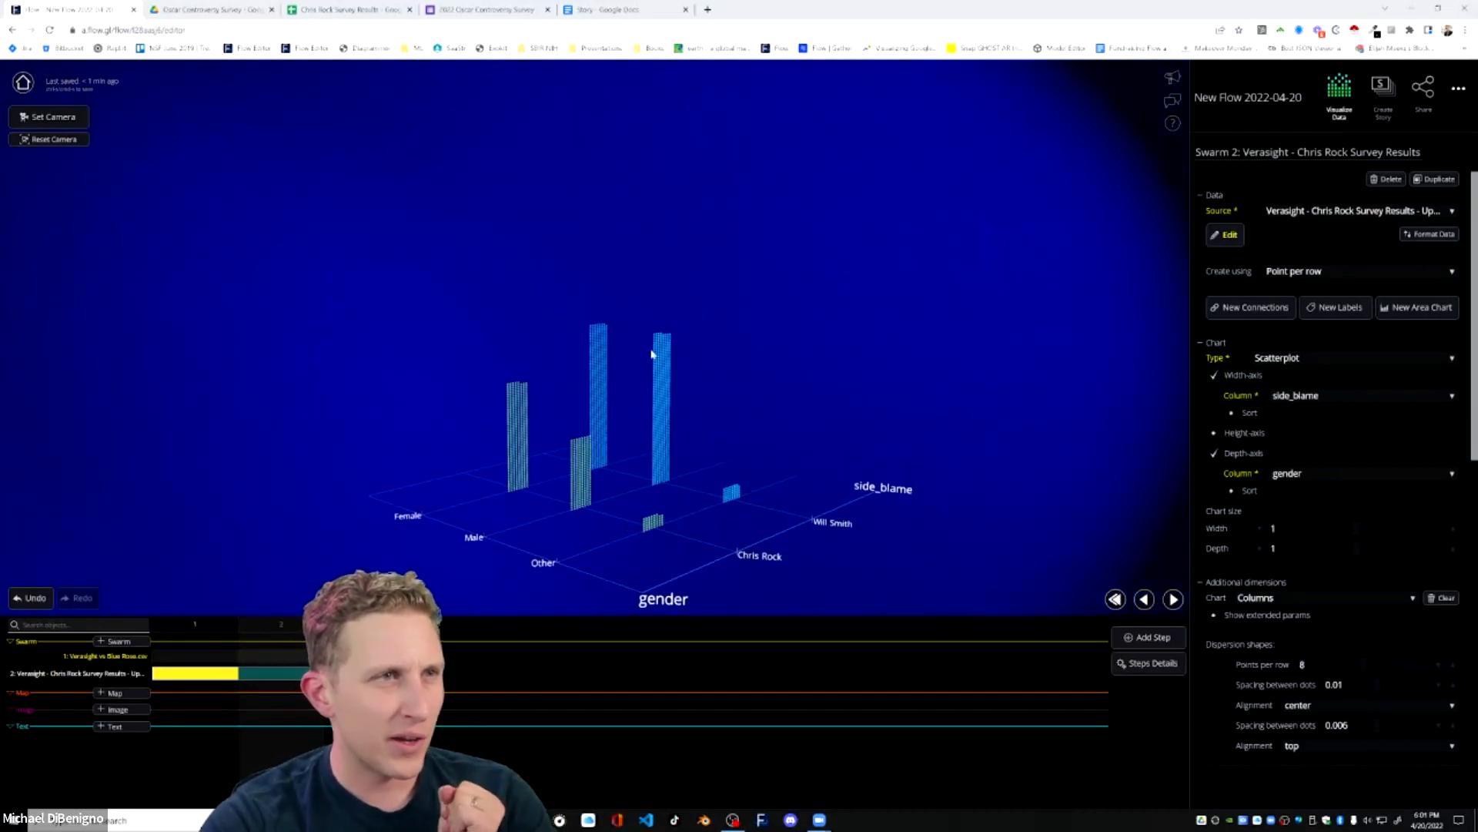
pyautogui.moveTo(579, 476); pyautogui.dragTo(596, 399)
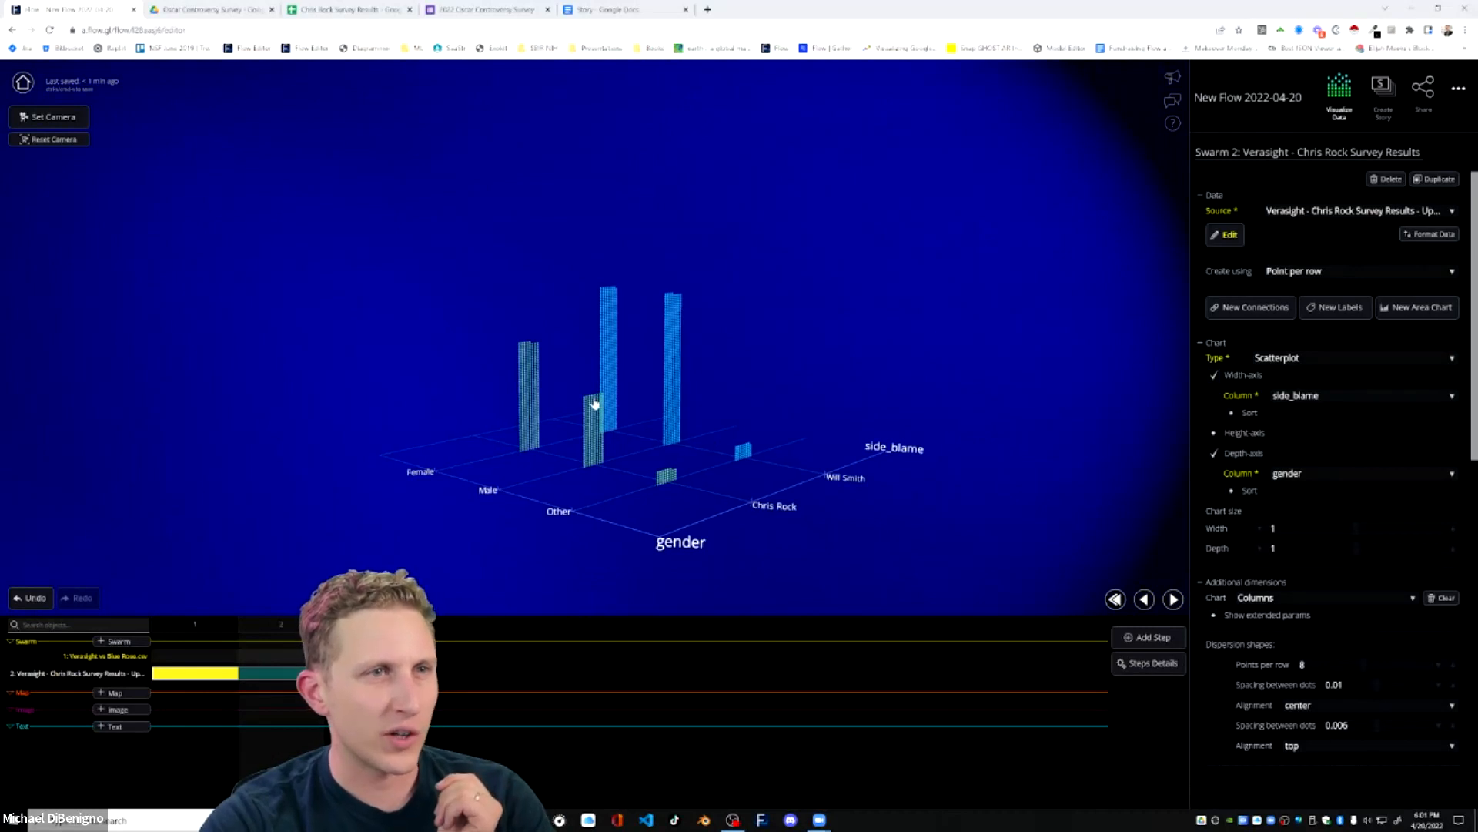
pyautogui.moveTo(604, 402); pyautogui.dragTo(793, 414)
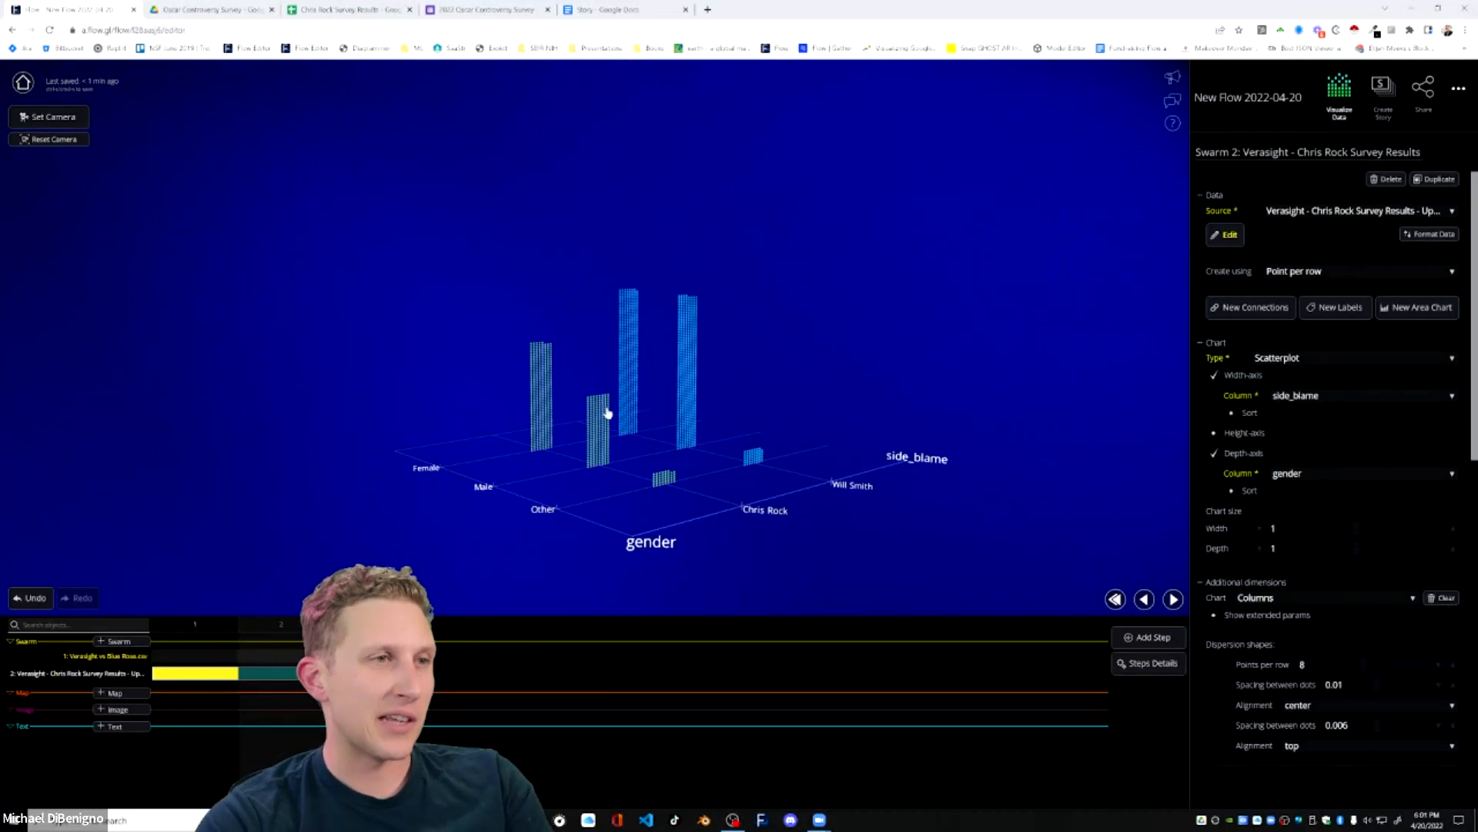
pyautogui.moveTo(538, 365); pyautogui.dragTo(571, 353)
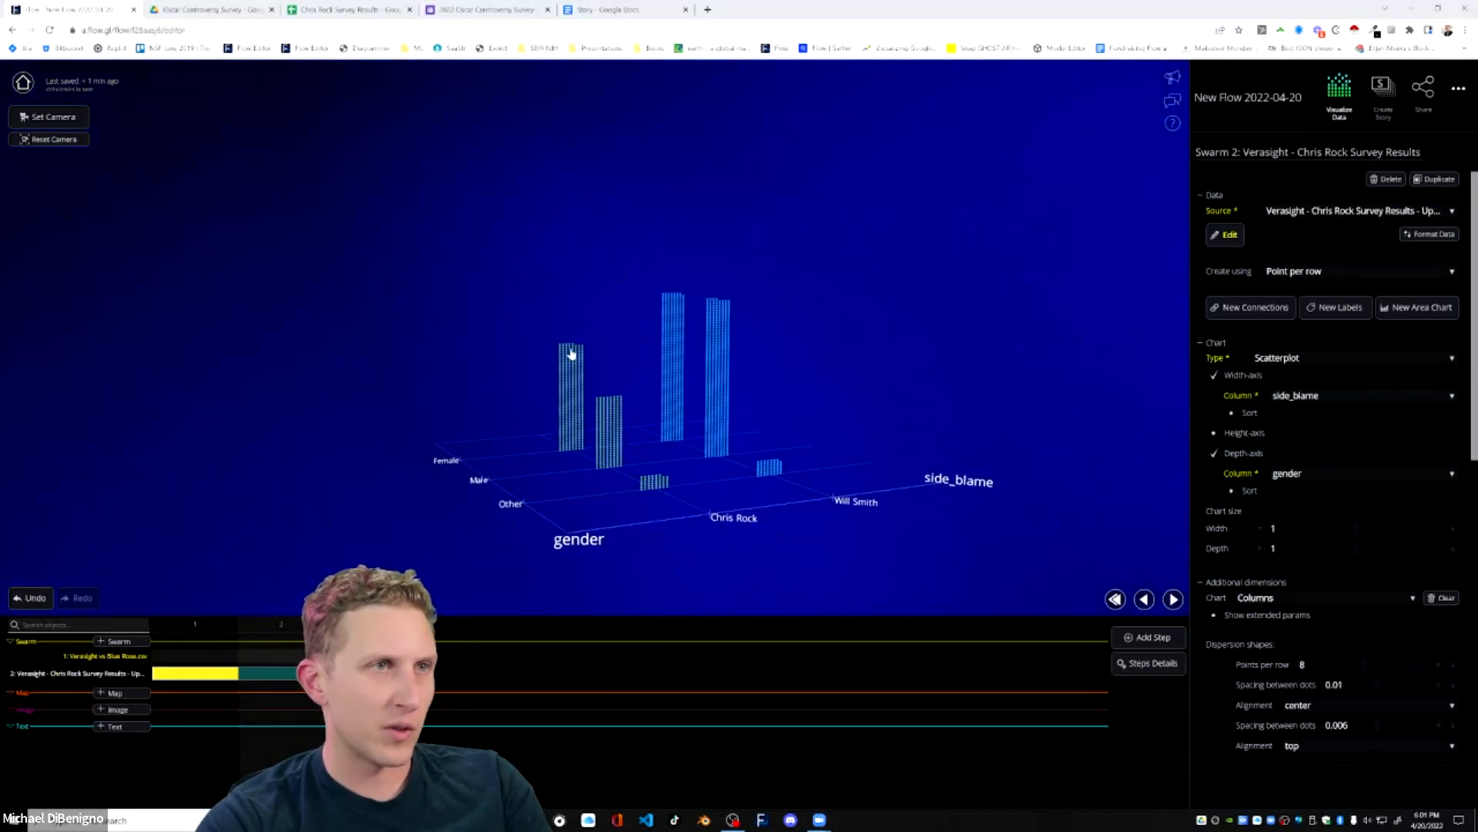
pyautogui.moveTo(795, 440); pyautogui.dragTo(848, 446)
pyautogui.moveTo(830, 385); pyautogui.dragTo(882, 394)
pyautogui.moveTo(774, 409); pyautogui.dragTo(986, 428)
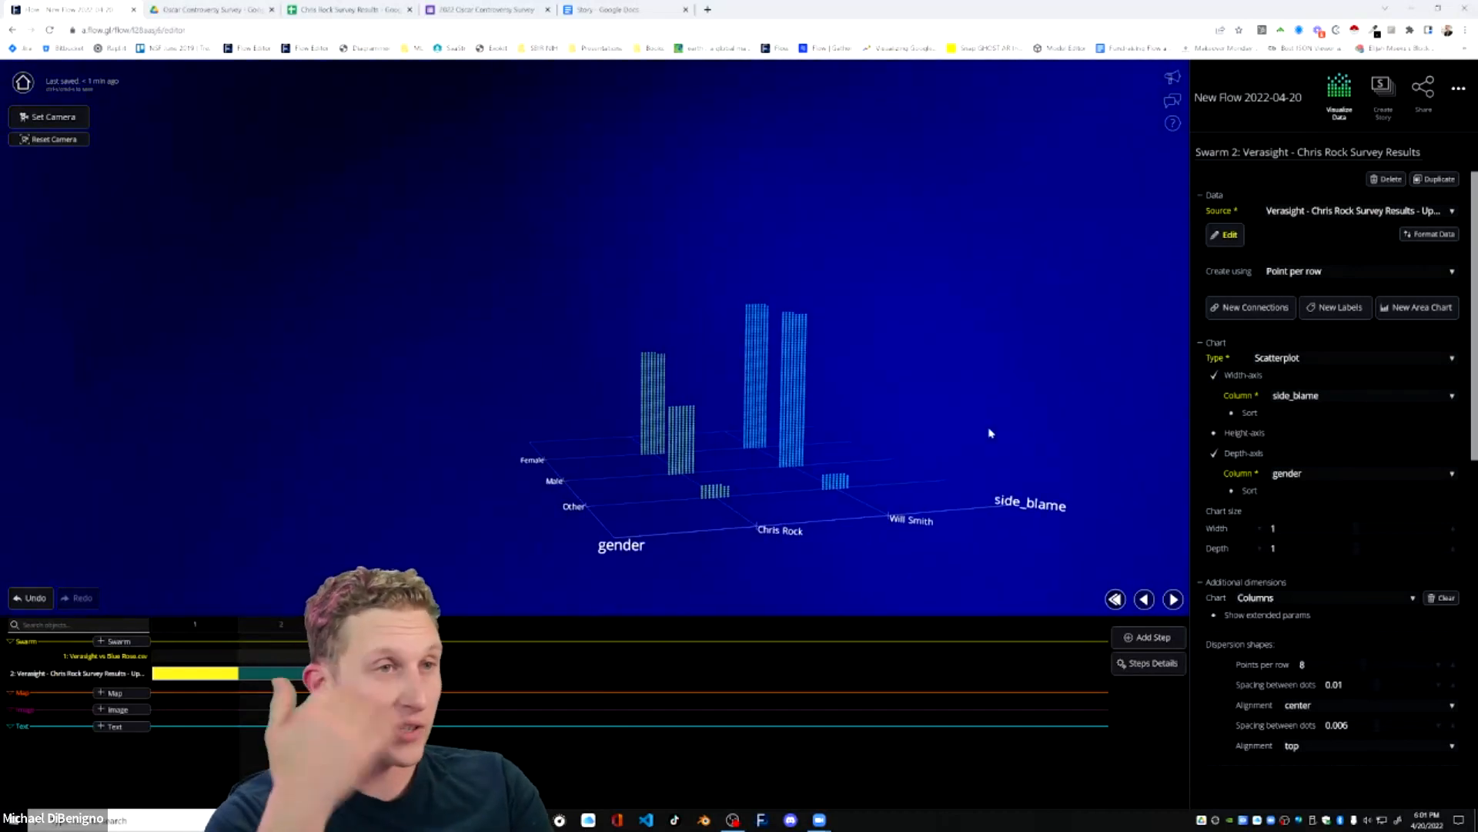
pyautogui.moveTo(544, 512); pyautogui.dragTo(550, 504)
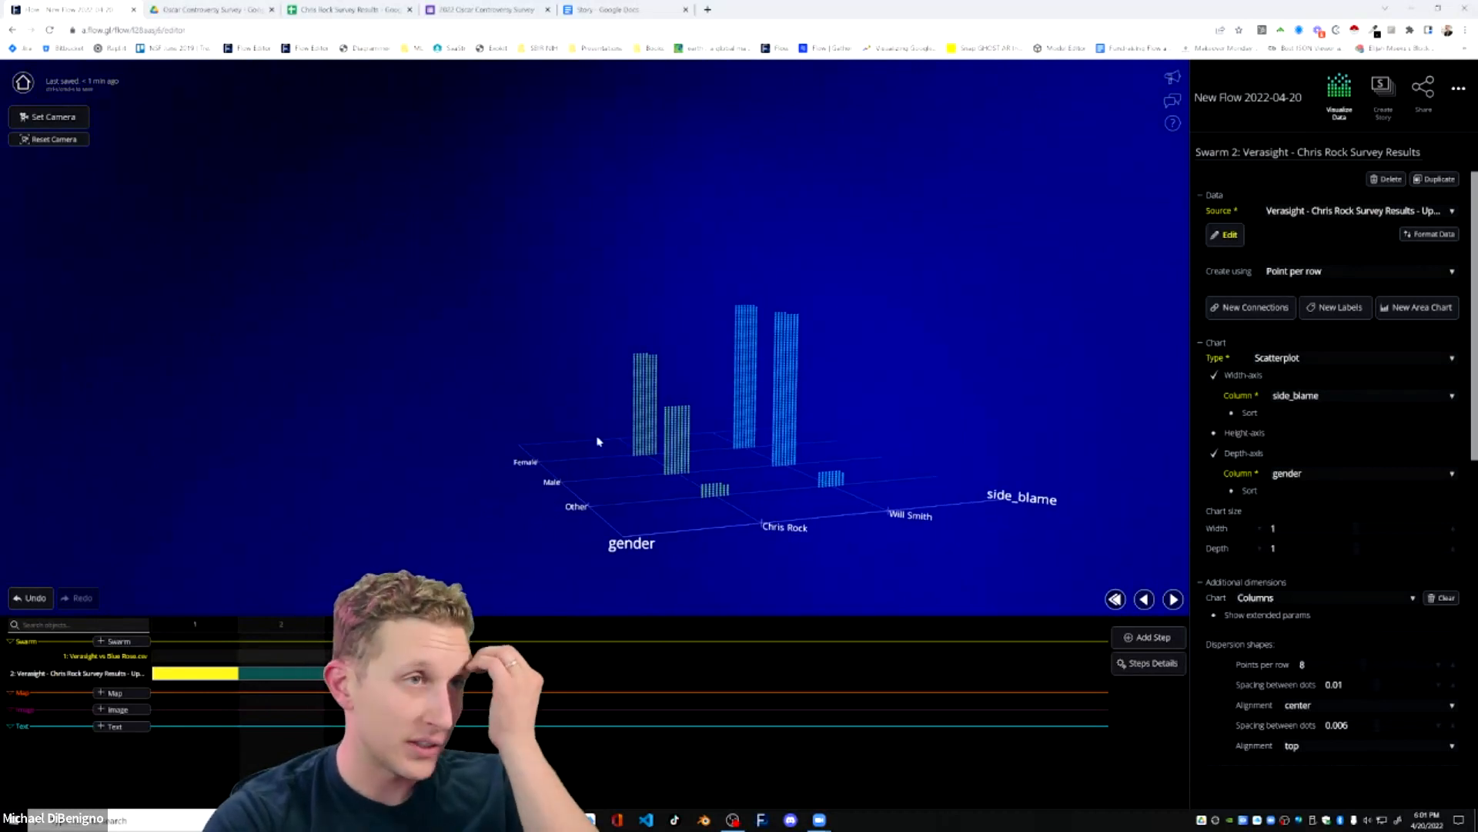
pyautogui.moveTo(895, 502); pyautogui.dragTo(920, 503)
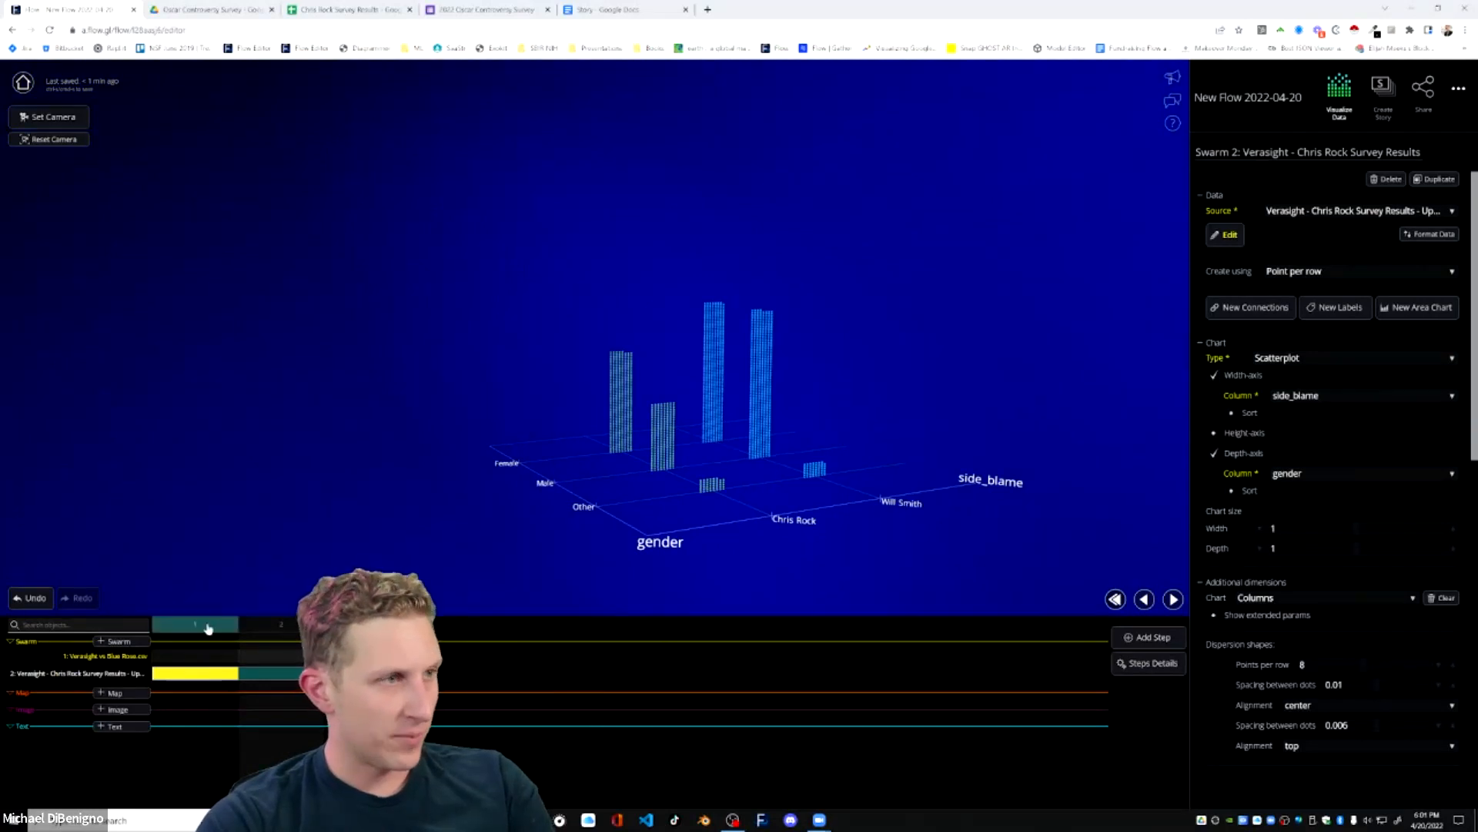
# Return to step 1 and play the transition into the gender breakdown step.
pyautogui.click(208, 627)
pyautogui.click(1173, 600)
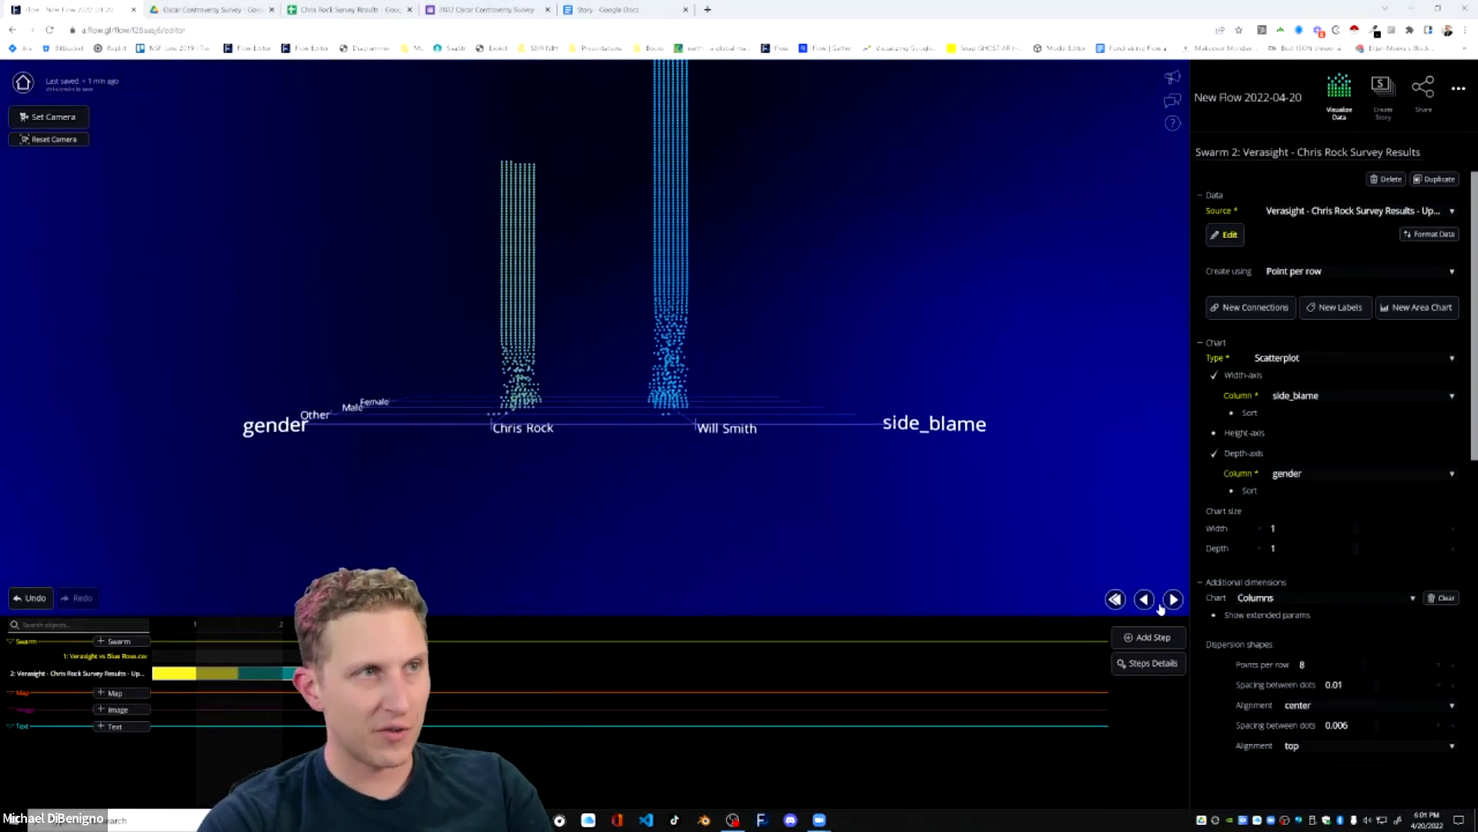
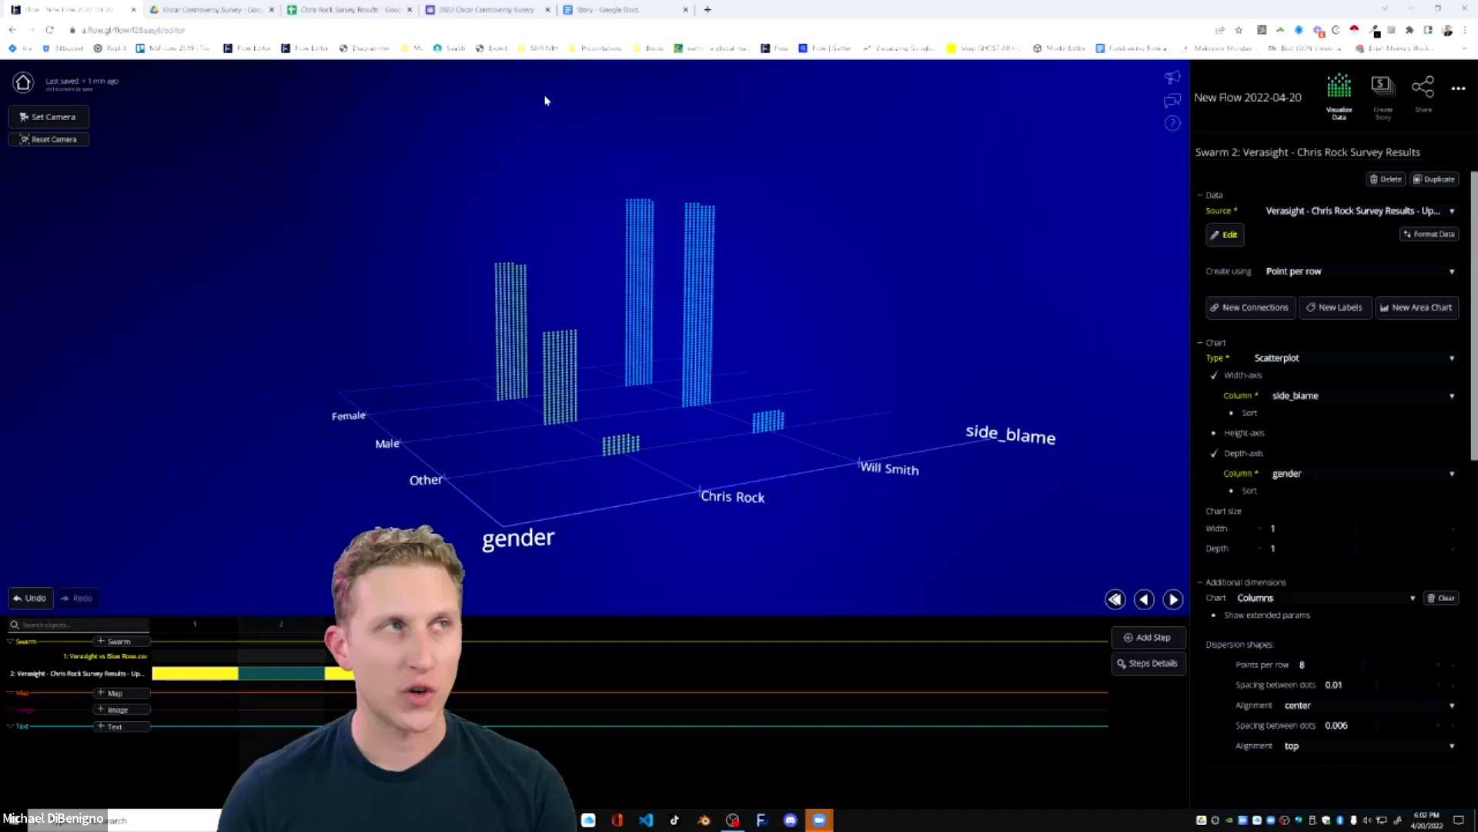
# In step 1, replace the Verasight vs Blue Rose swarm with the Verasight survey swarm by toggling visibility, and set the step's camera.
pyautogui.click(291, 678)
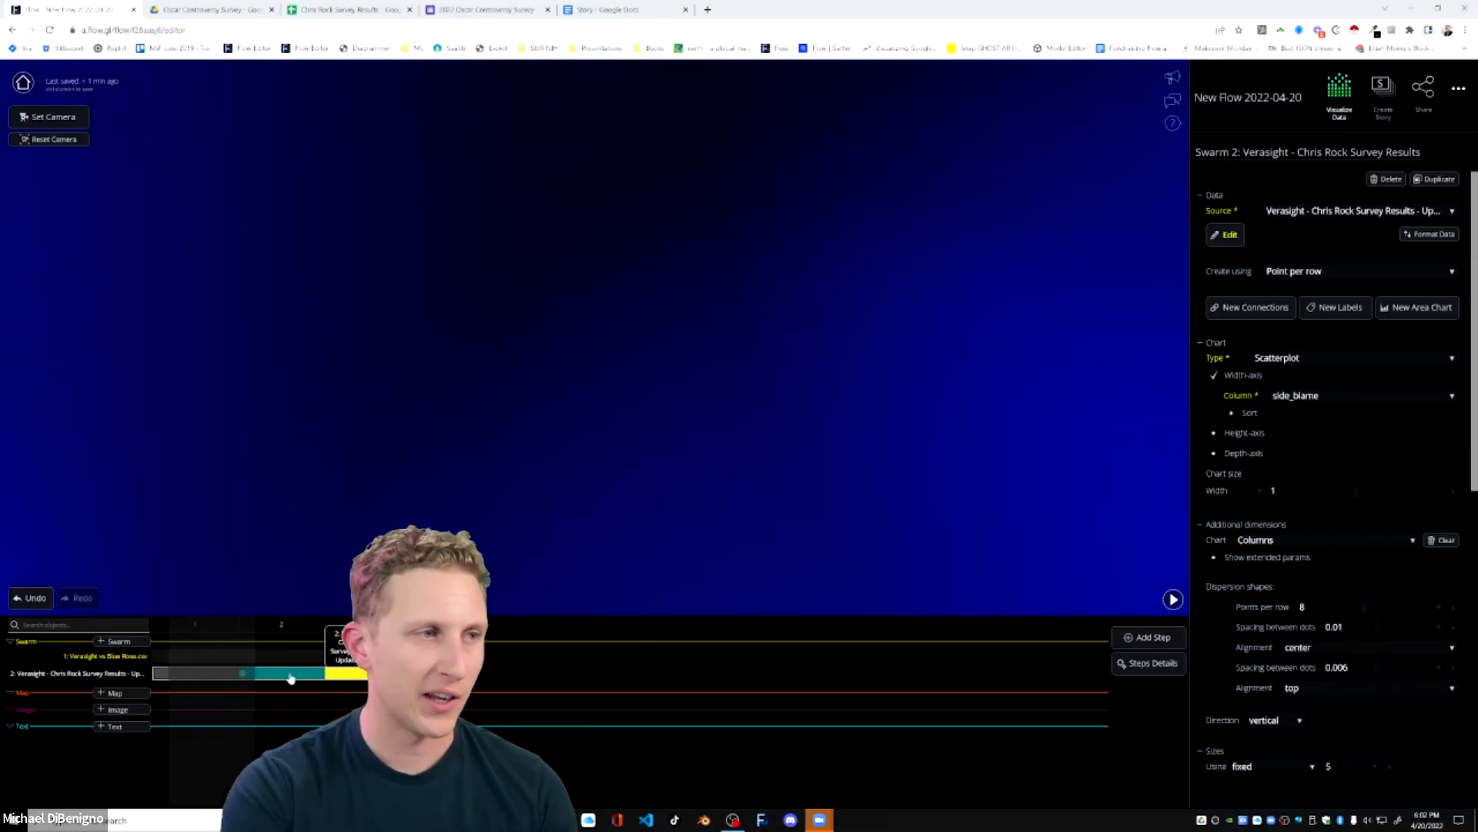
pyautogui.click(194, 661)
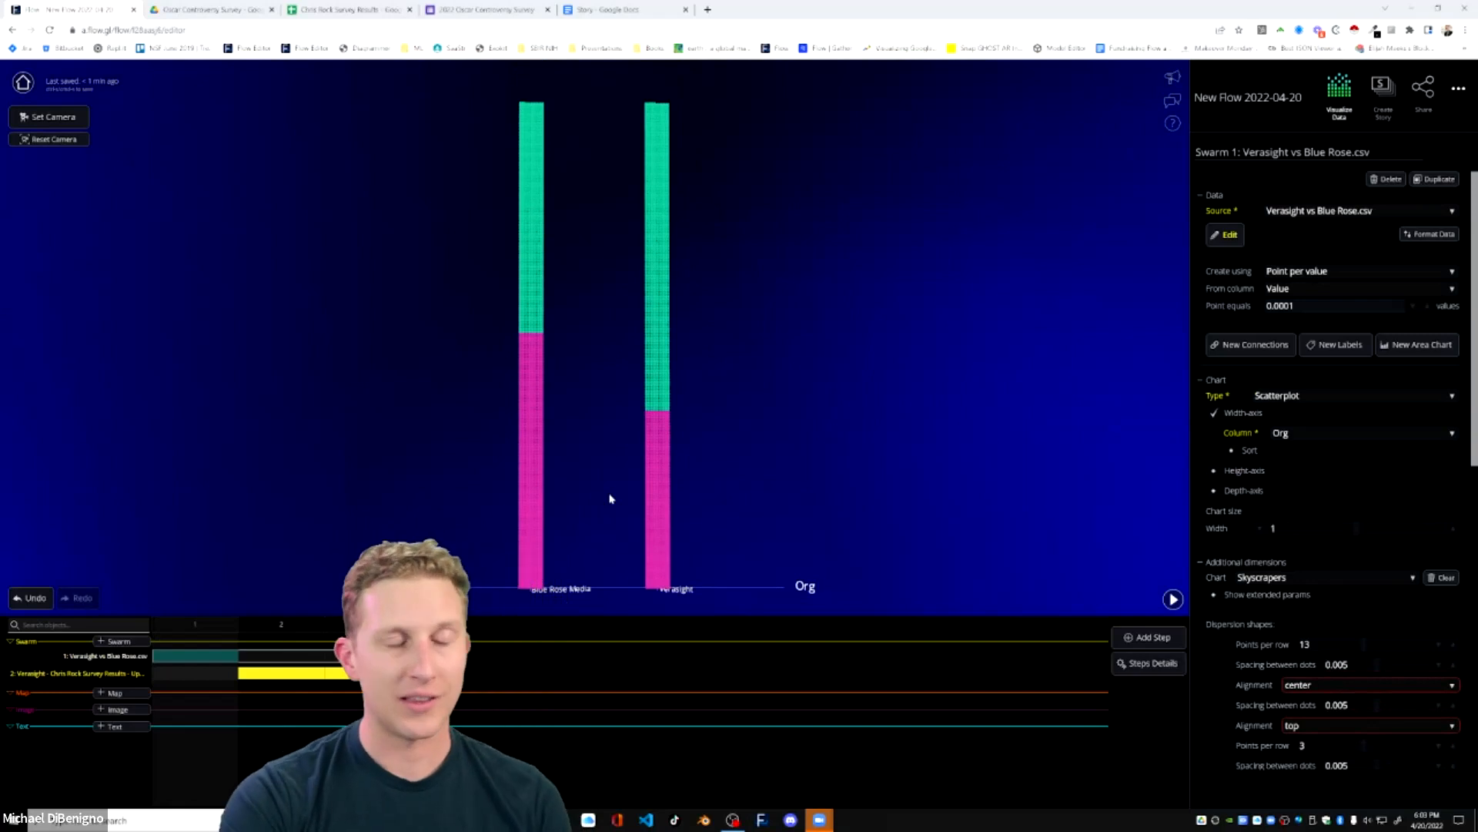
pyautogui.click(267, 628)
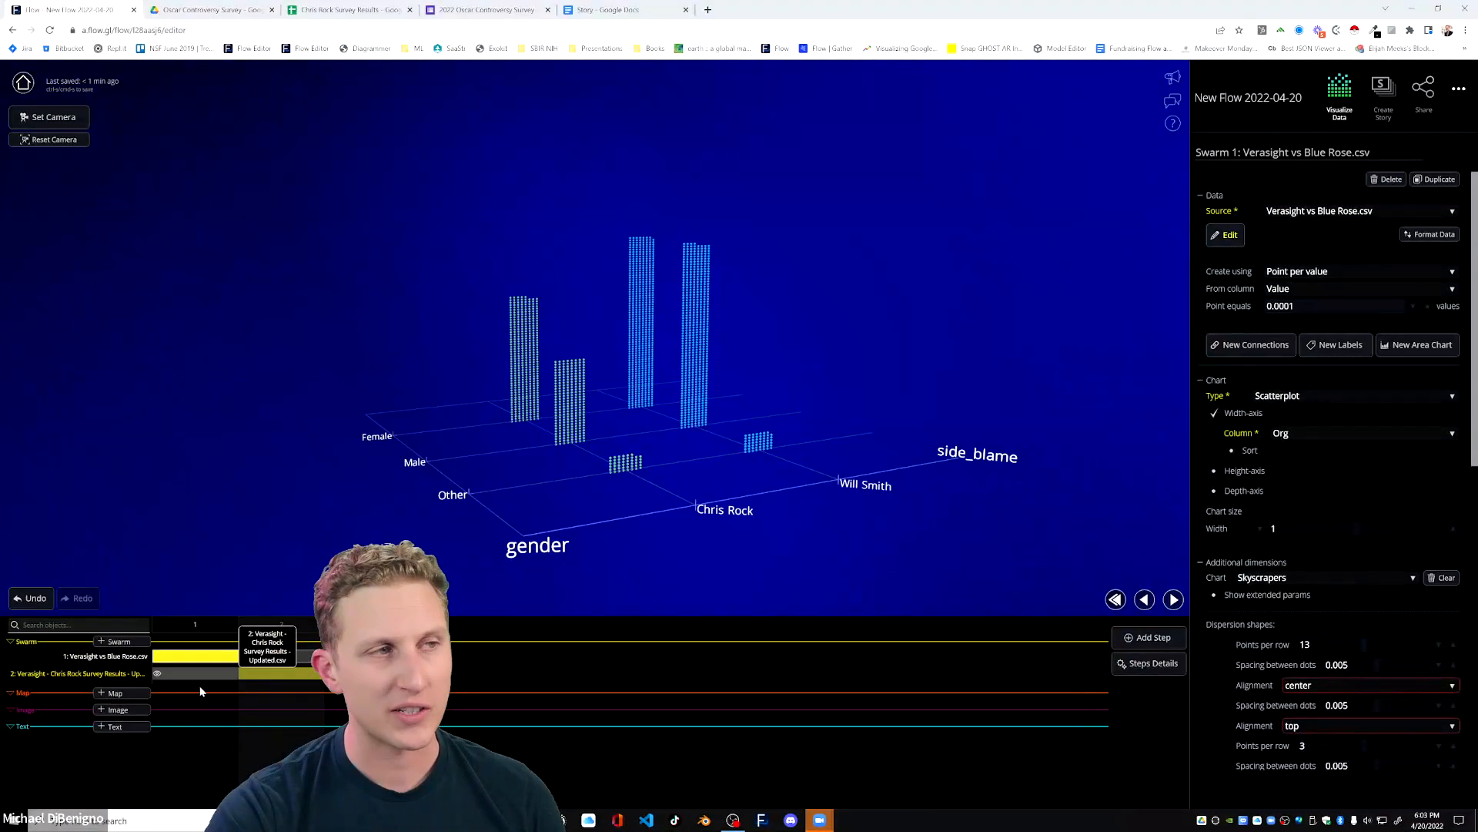
pyautogui.click(157, 674)
pyautogui.click(158, 657)
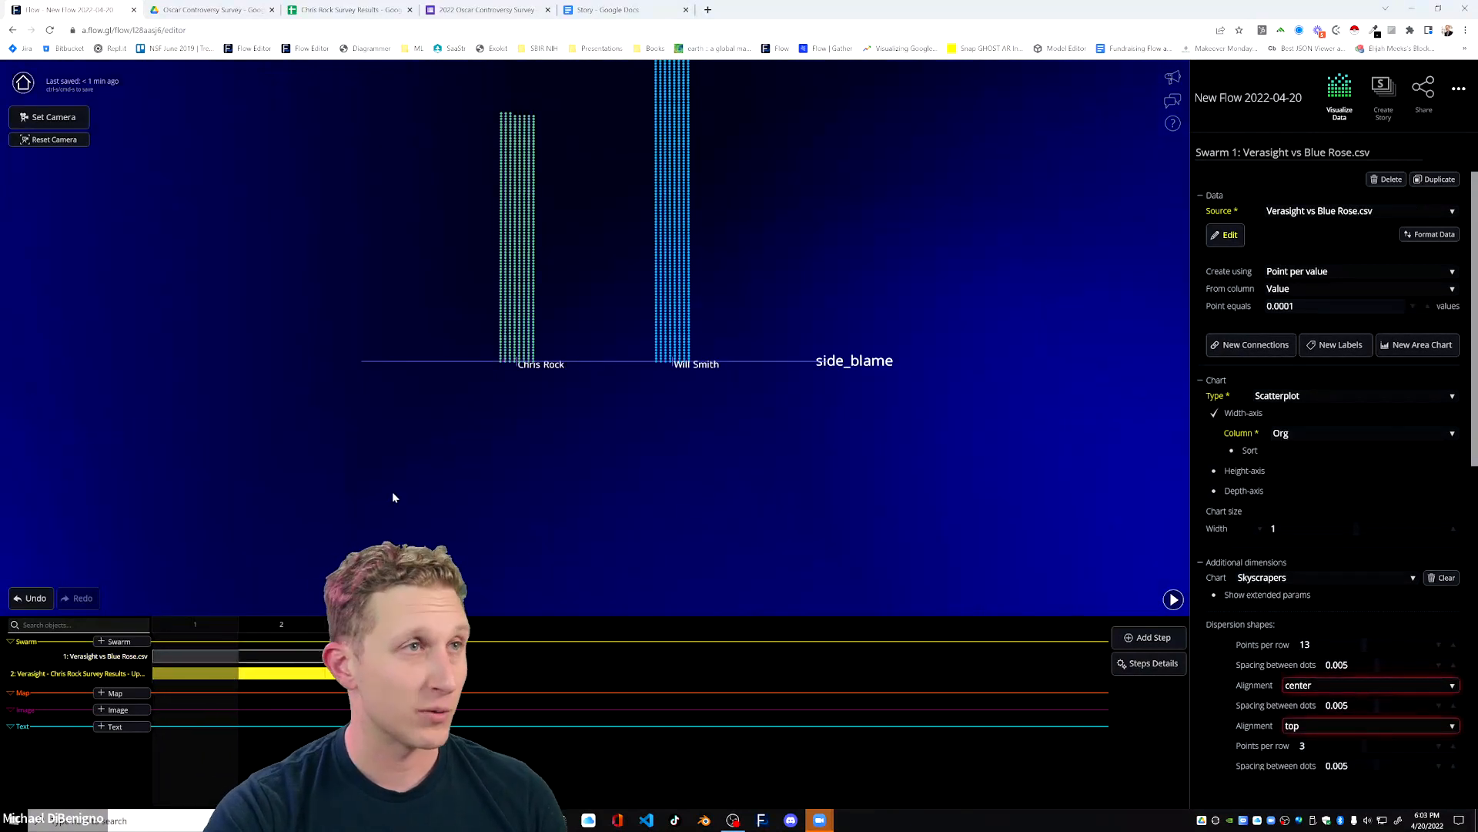
pyautogui.click(67, 117)
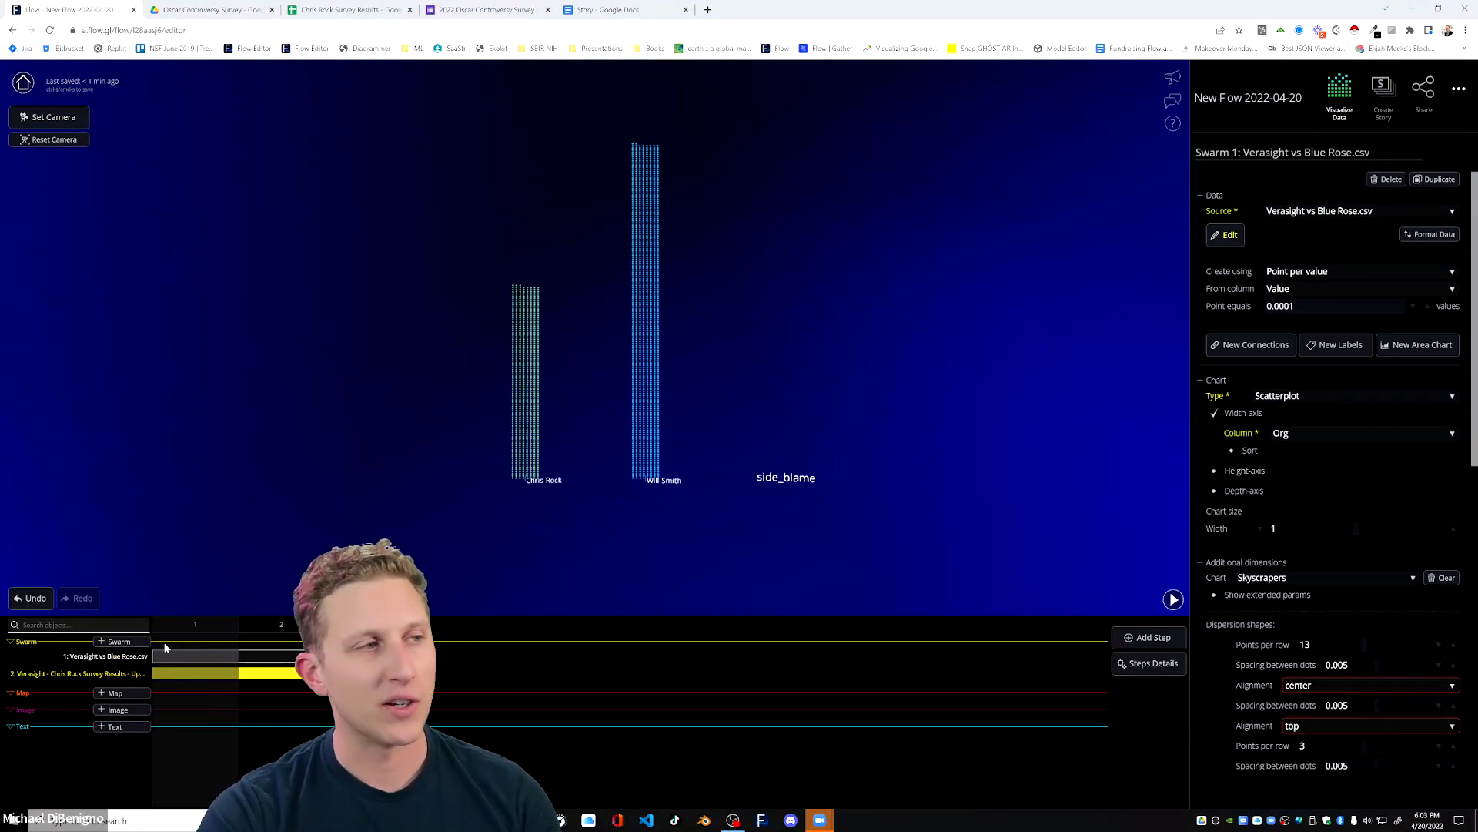
# Set the Verasight vs Blue Rose swarm's Skyscrapers layout to 6 points per row in width and 10 in depth.
pyautogui.click(192, 673)
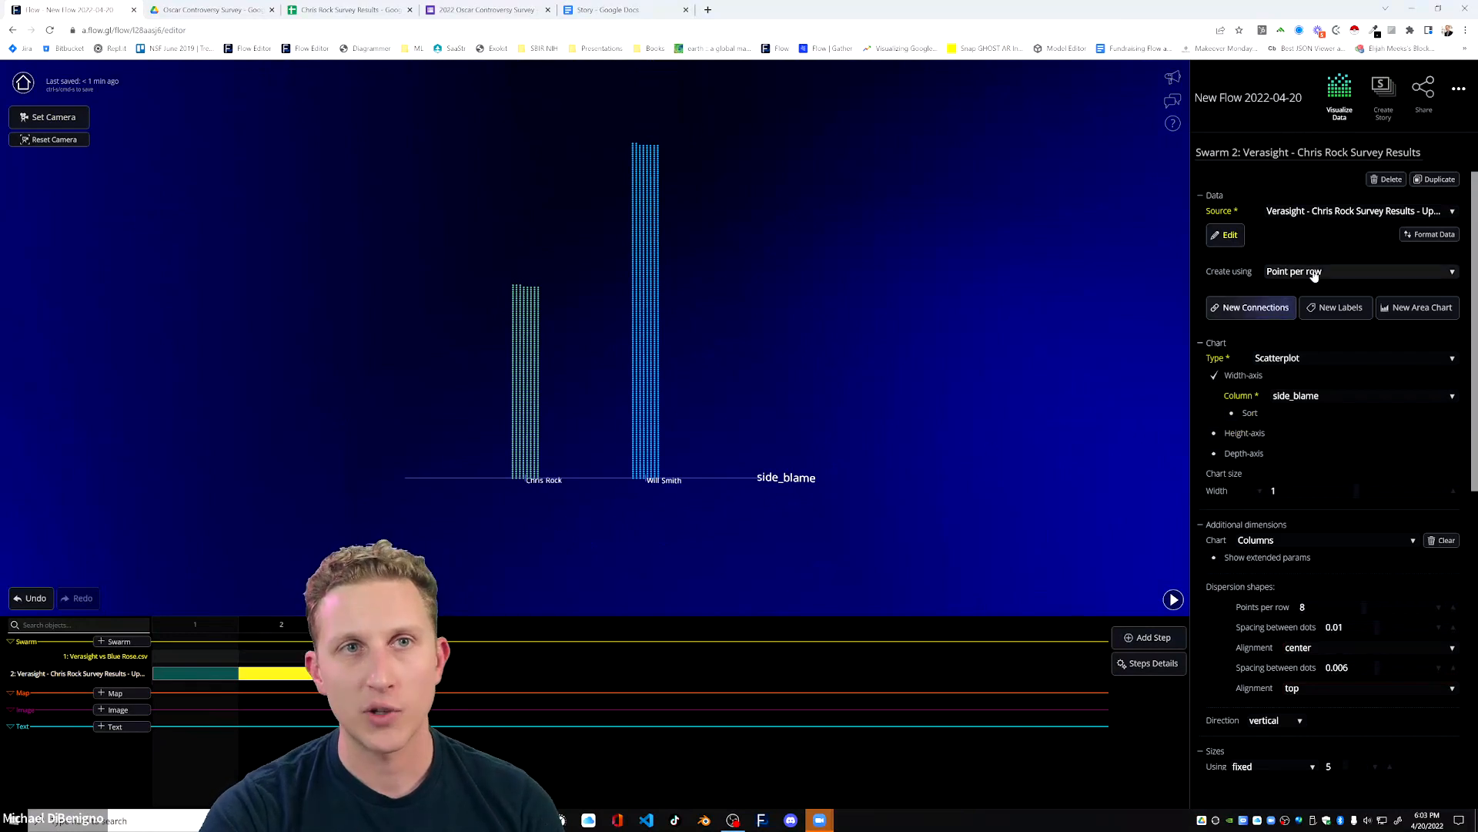
pyautogui.click(205, 658)
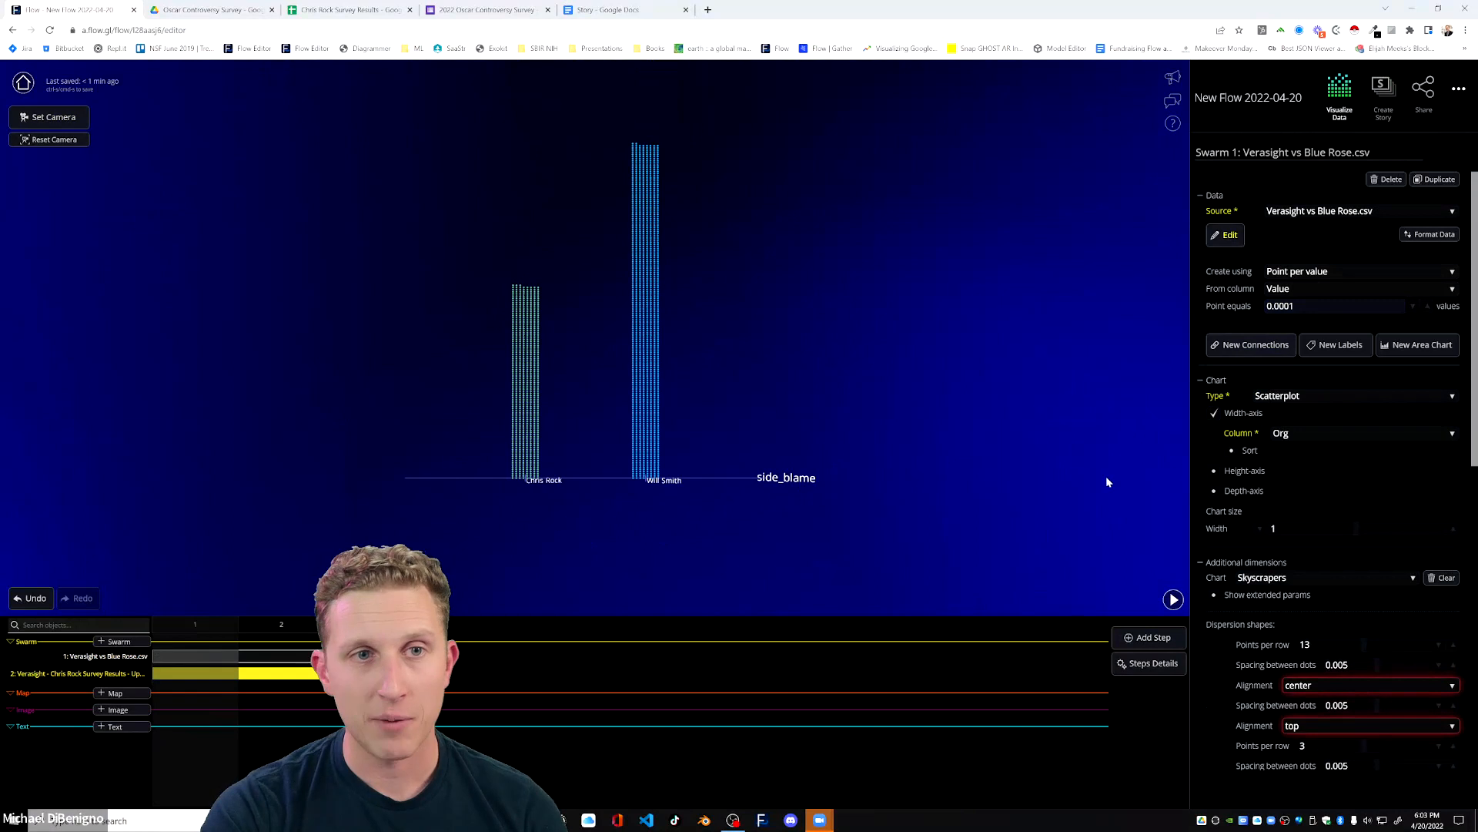
pyautogui.moveTo(1097, 475); pyautogui.dragTo(1068, 429)
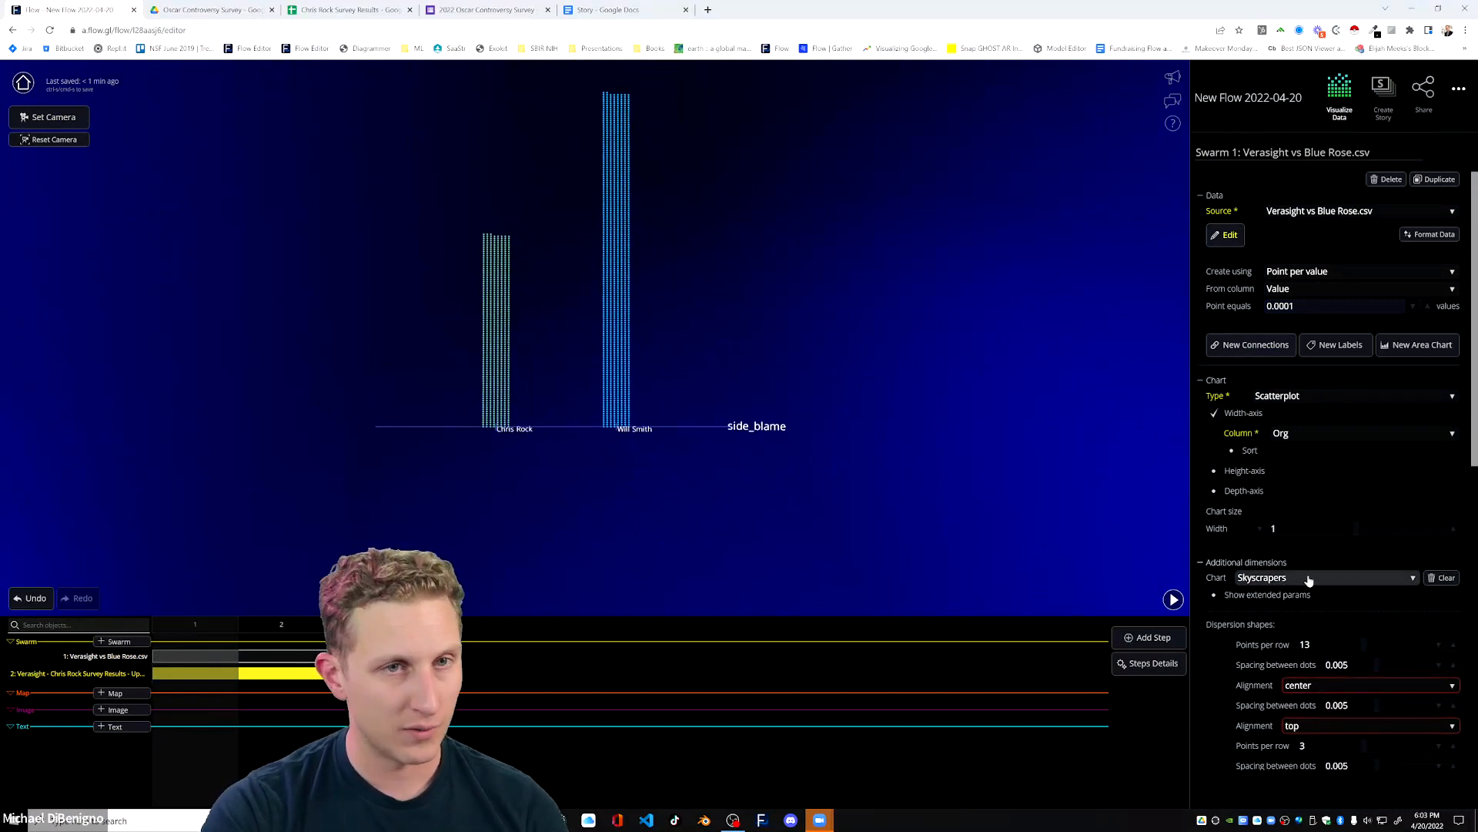
pyautogui.scroll(-3, 1263, 569)
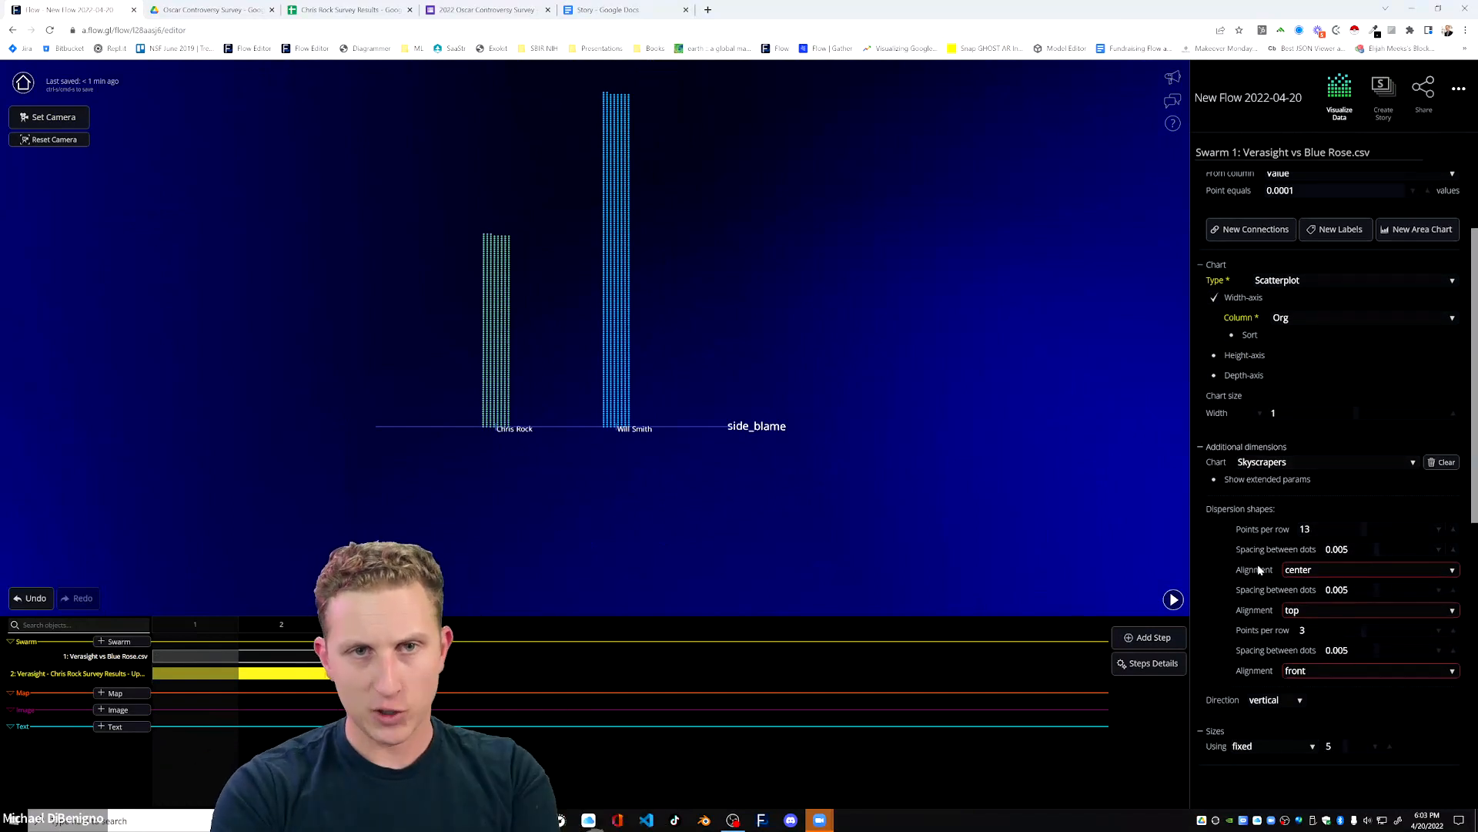
pyautogui.scroll(-3, 1260, 570)
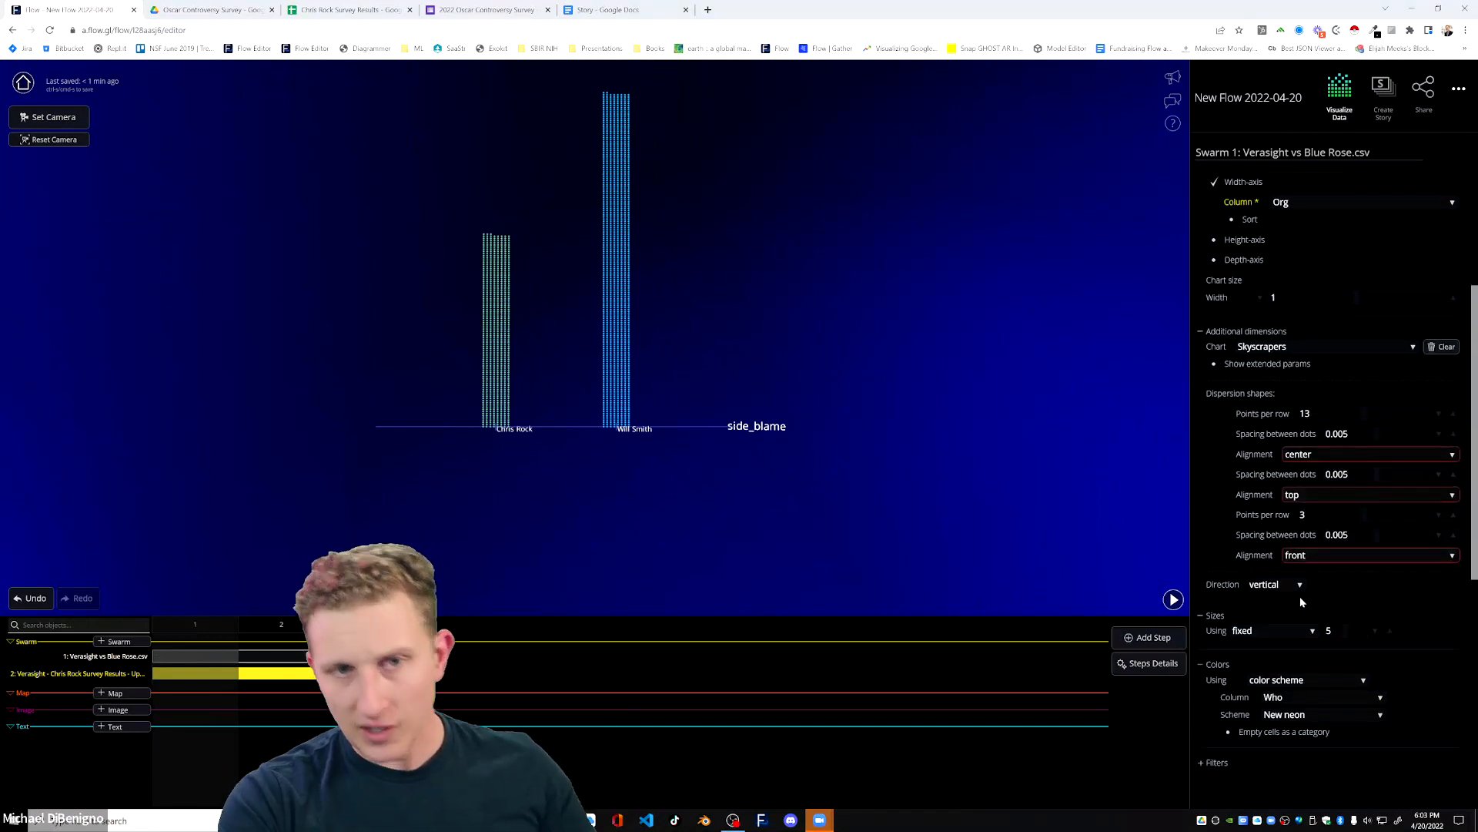
pyautogui.click(1215, 365)
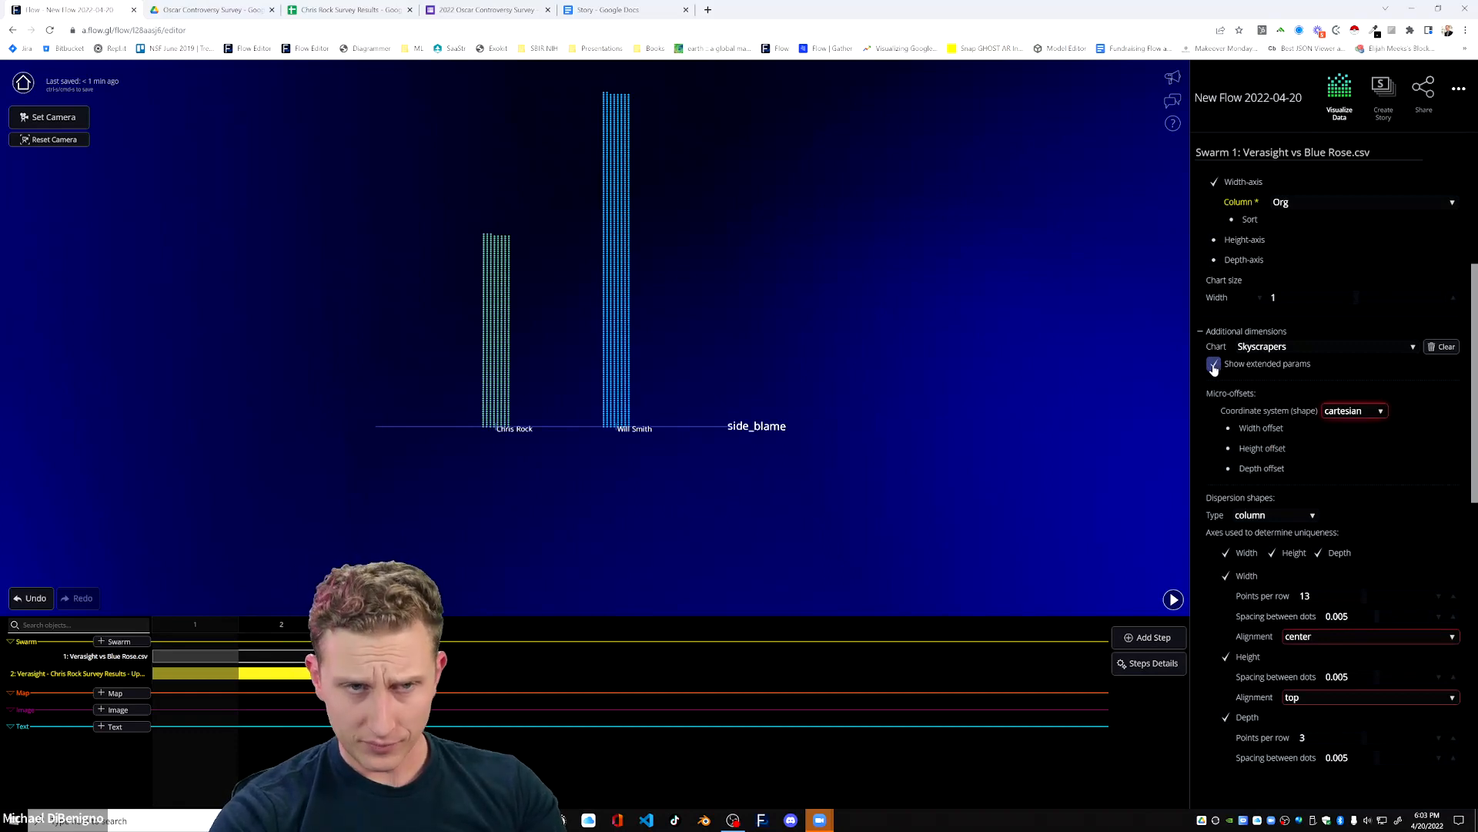
pyautogui.click(1215, 368)
pyautogui.moveTo(1081, 502); pyautogui.dragTo(930, 485)
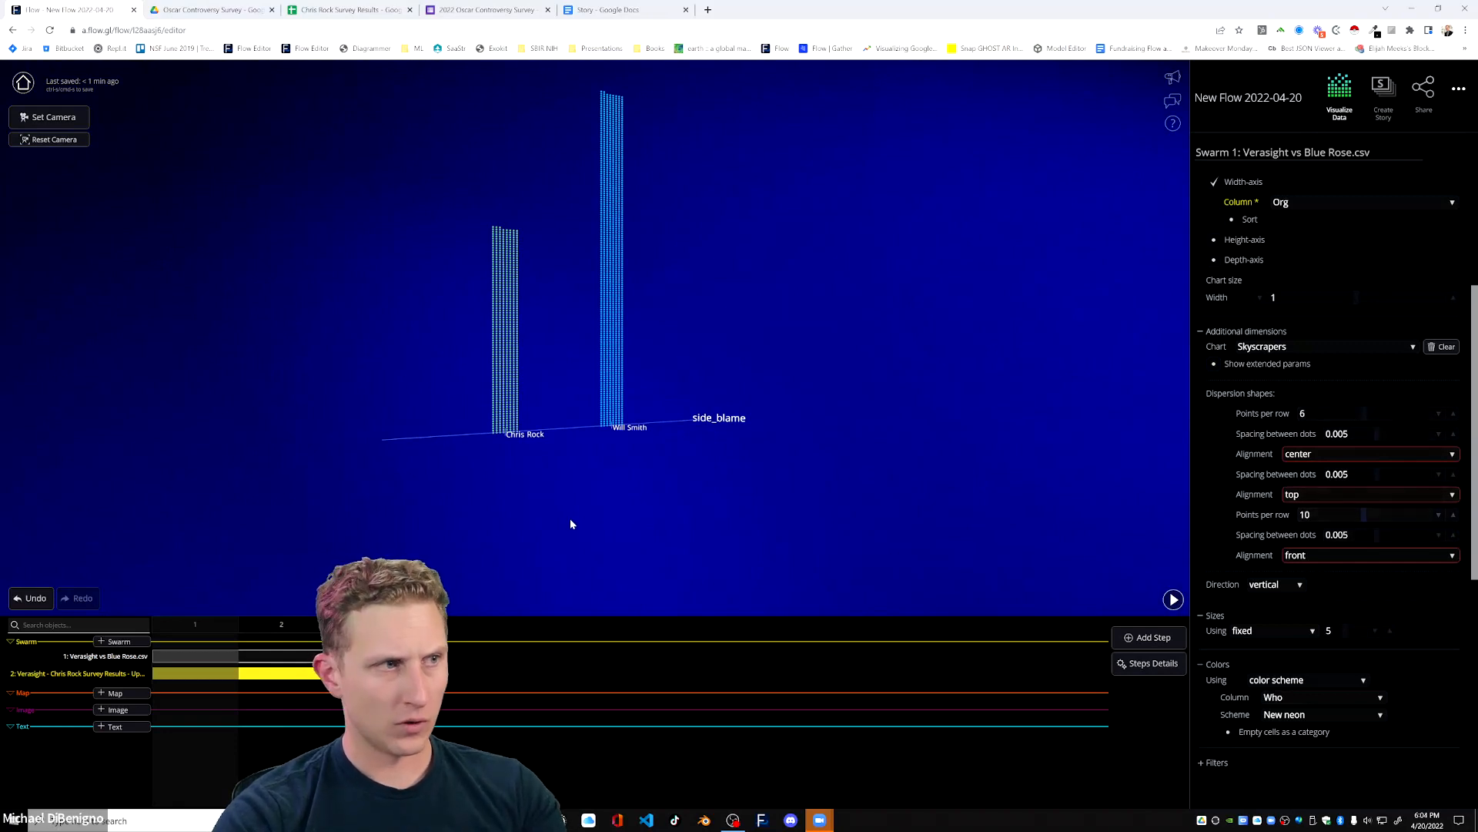
pyautogui.moveTo(522, 525); pyautogui.dragTo(462, 548)
# Switch the step 1 Verasight survey swarm from Columns to Skyscrapers with 4 points per row in width and 5 in depth.
pyautogui.click(185, 675)
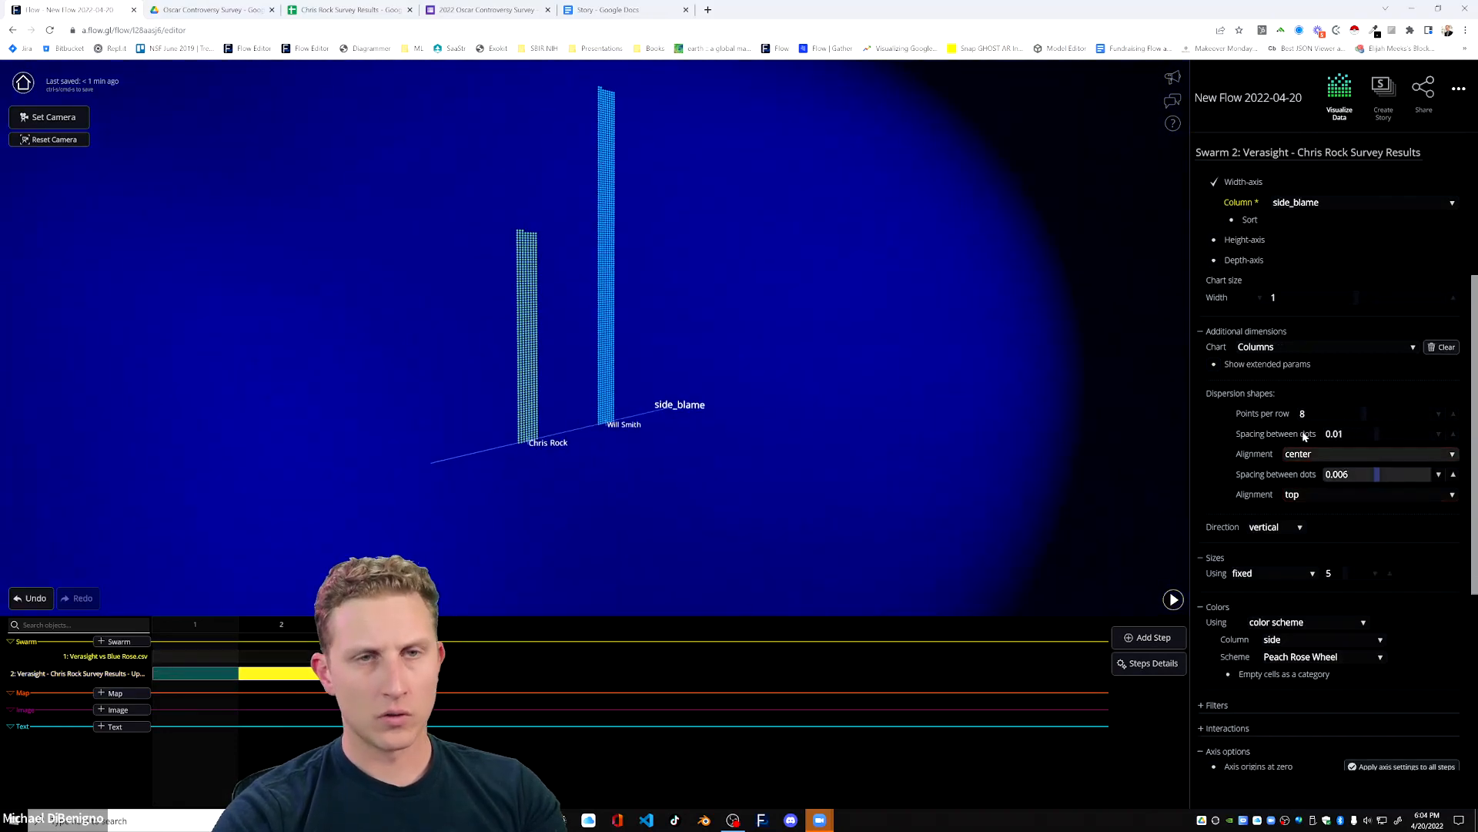
pyautogui.click(1272, 348)
pyautogui.click(1278, 355)
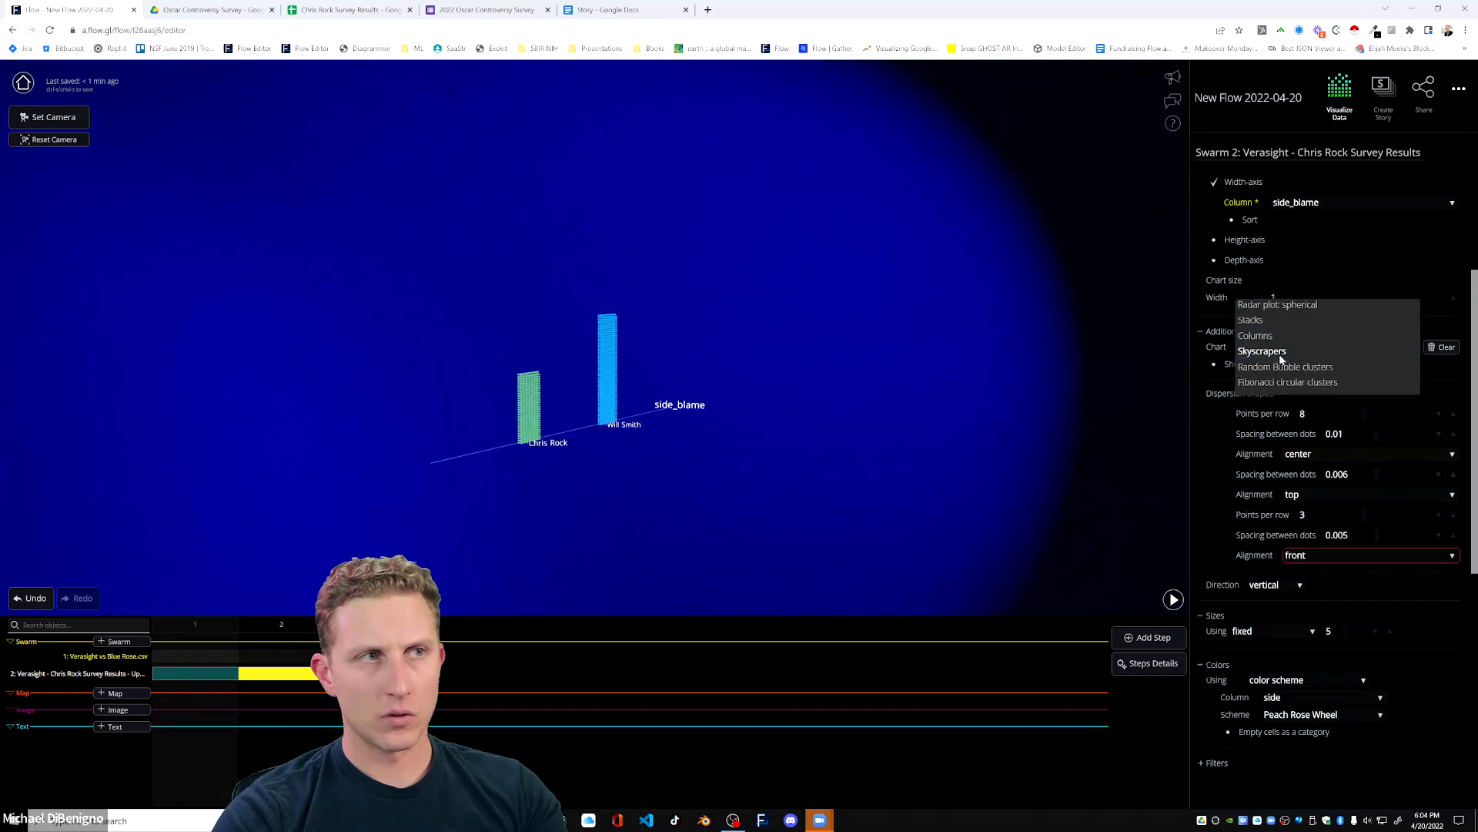
pyautogui.click(1454, 515)
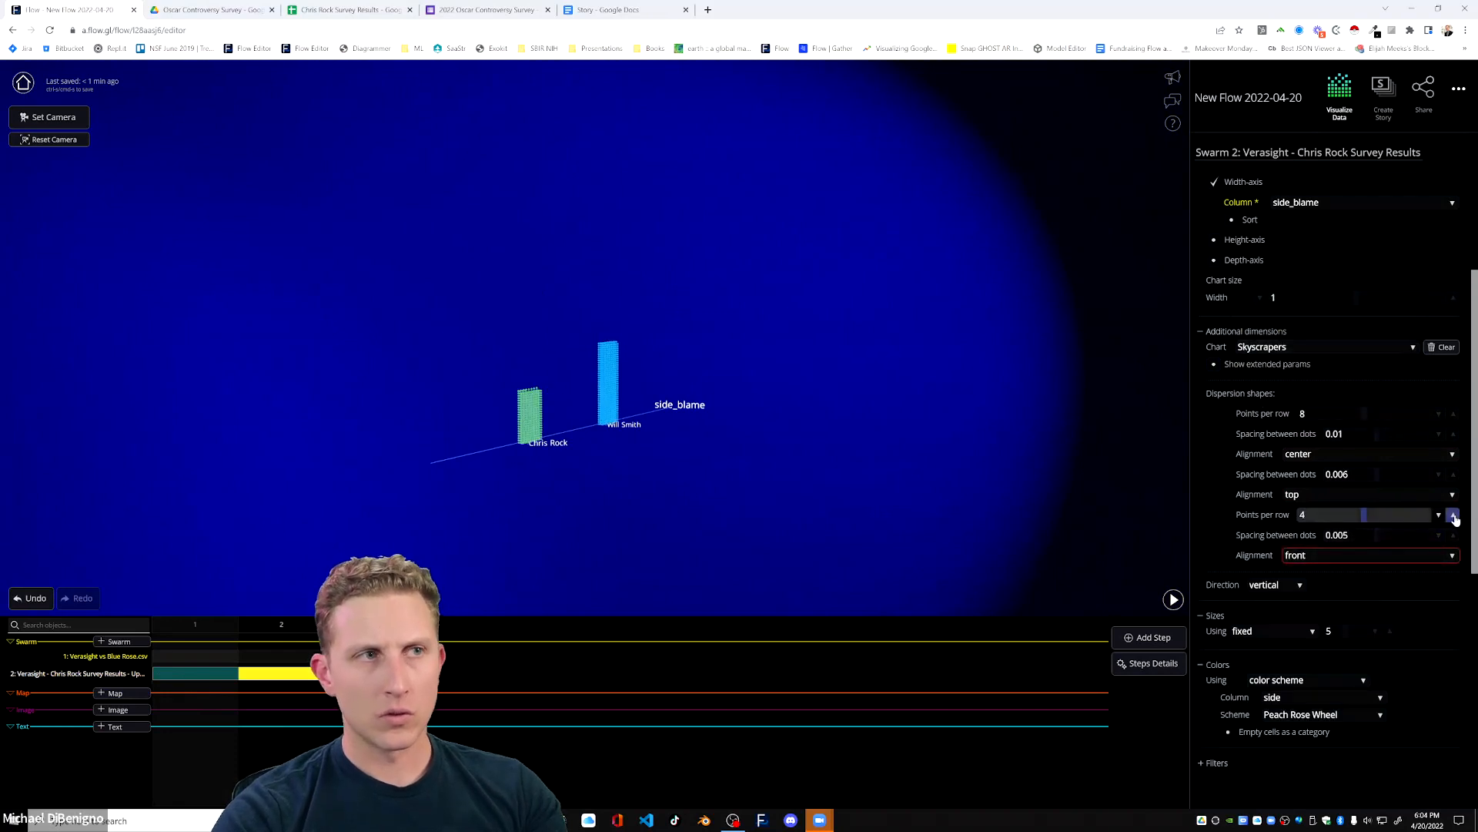
pyautogui.click(1437, 414)
pyautogui.click(1437, 415)
pyautogui.click(1438, 415)
pyautogui.click(1437, 414)
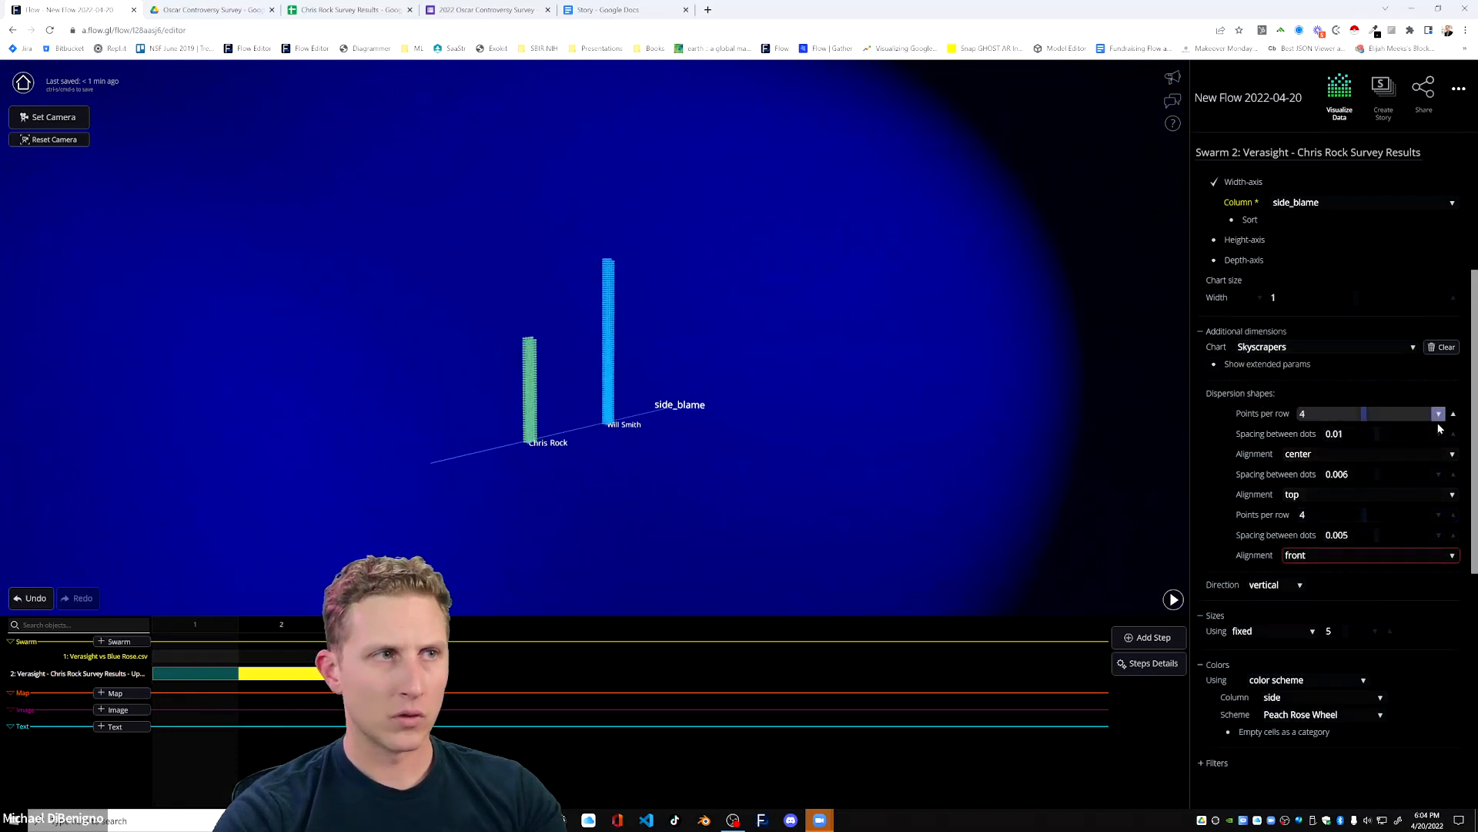
pyautogui.click(1453, 514)
# Set the Verasight skyscrapers' dot spacing to 0.016 in width, 0.012 in height and 0.014 in depth.
pyautogui.moveTo(753, 432); pyautogui.dragTo(705, 455)
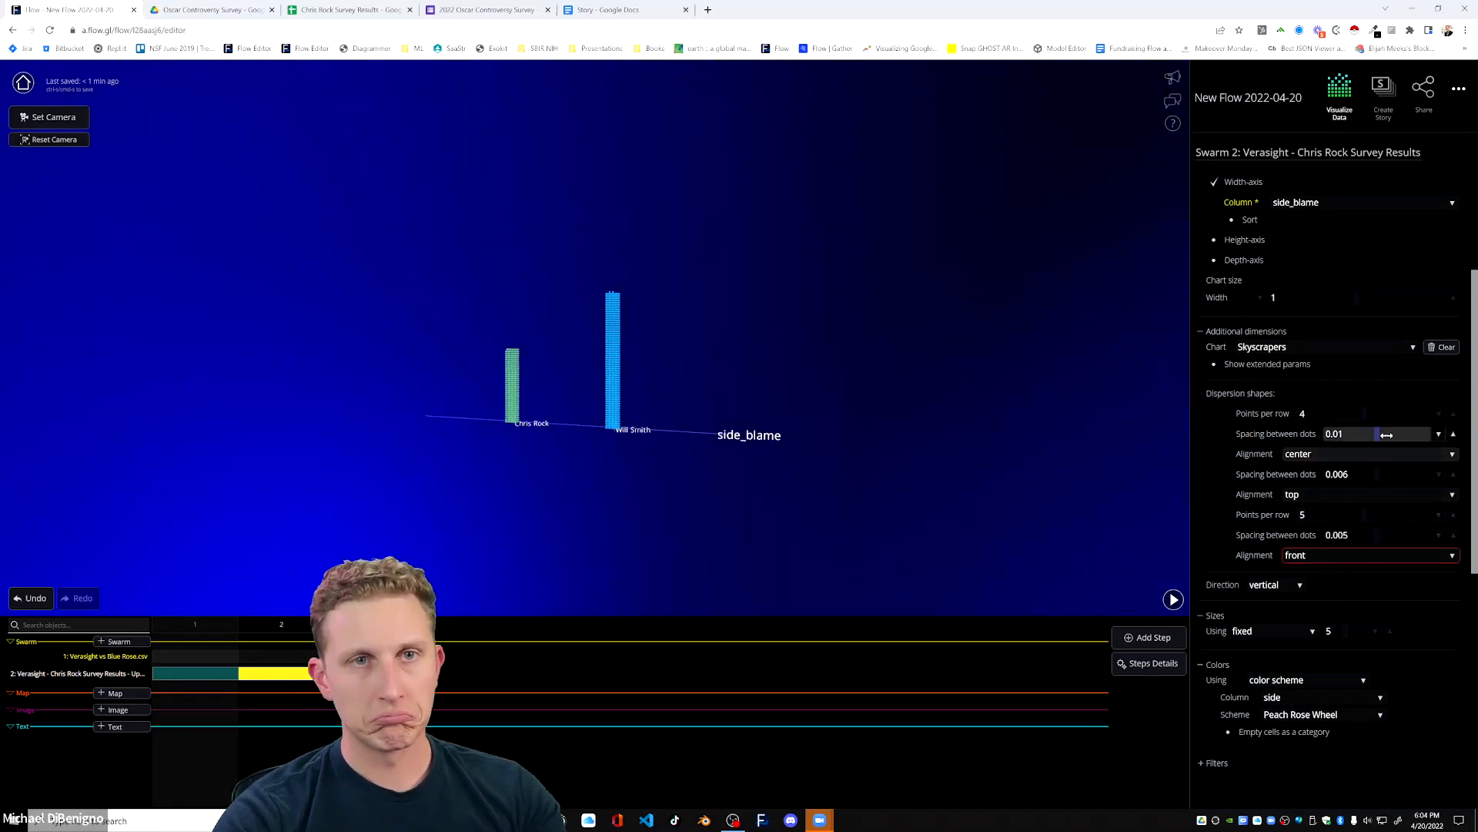
pyautogui.click(1453, 534)
pyautogui.click(1453, 535)
pyautogui.click(1453, 535)
pyautogui.click(1453, 534)
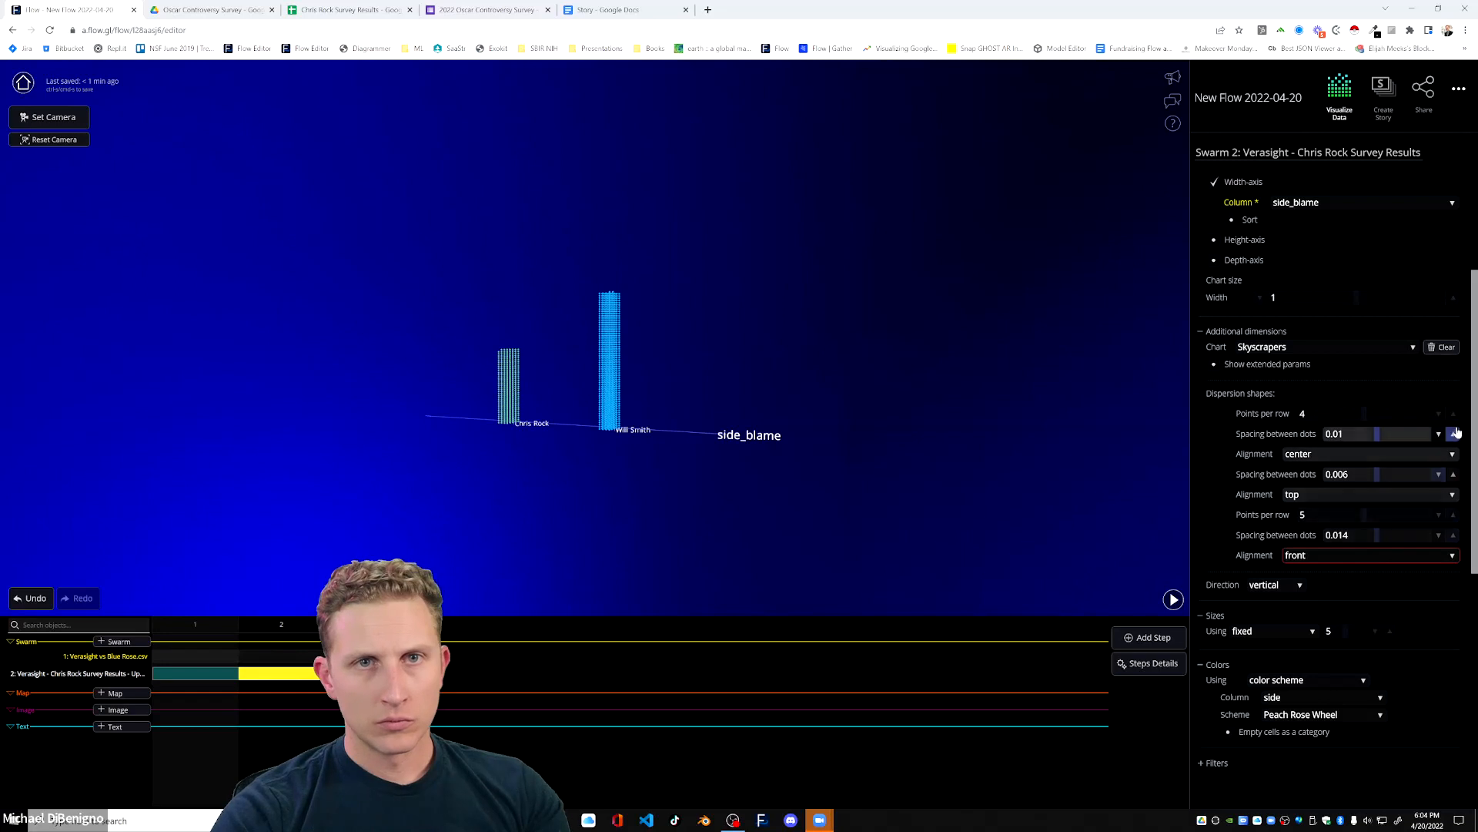
pyautogui.click(1453, 434)
pyautogui.click(1453, 433)
pyautogui.click(1453, 434)
pyautogui.click(1453, 473)
pyautogui.click(1453, 474)
pyautogui.click(1453, 473)
# Set the depth alignment of the Verasight survey skyscrapers to back.
pyautogui.moveTo(706, 421); pyautogui.dragTo(829, 442)
pyautogui.scroll(3, 713, 445)
pyautogui.moveTo(713, 446); pyautogui.dragTo(819, 492)
pyautogui.scroll(3, 634, 449)
pyautogui.moveTo(634, 448); pyautogui.dragTo(542, 372)
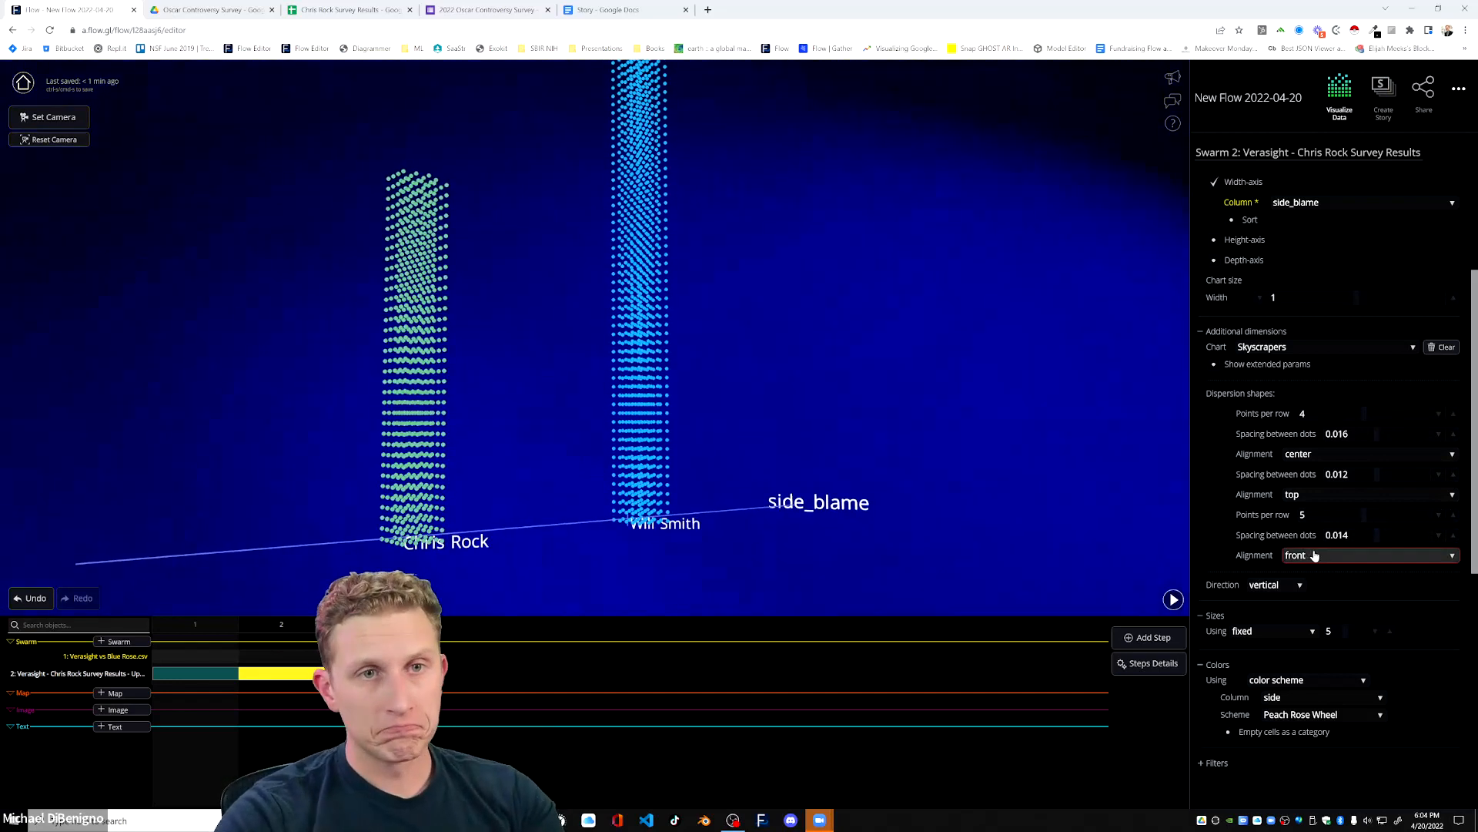
pyautogui.click(1371, 556)
pyautogui.click(1312, 542)
pyautogui.moveTo(846, 525); pyautogui.dragTo(573, 522)
pyautogui.scroll(-3, 516, 530)
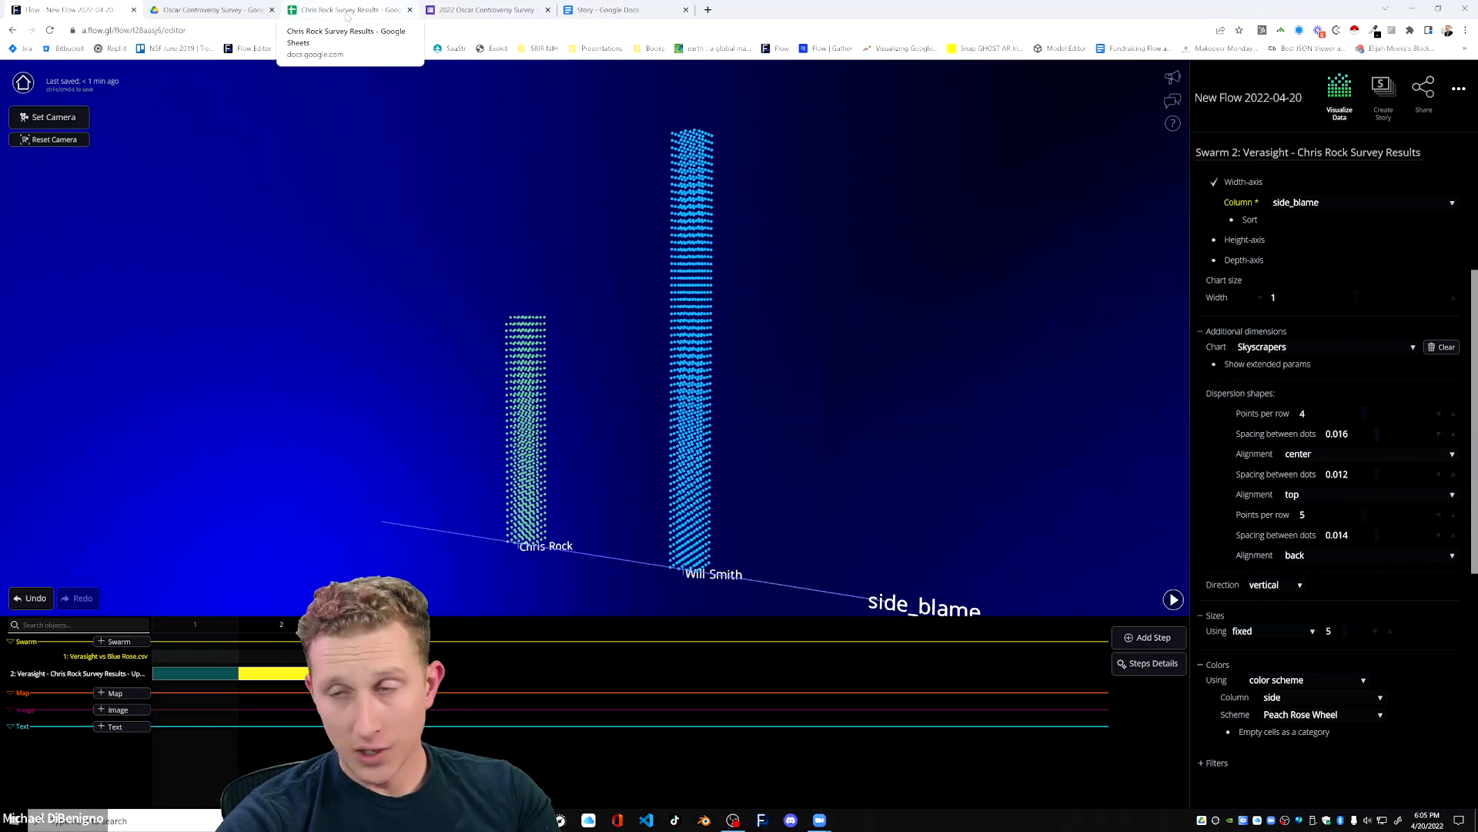
pyautogui.moveTo(428, 390); pyautogui.dragTo(660, 295)
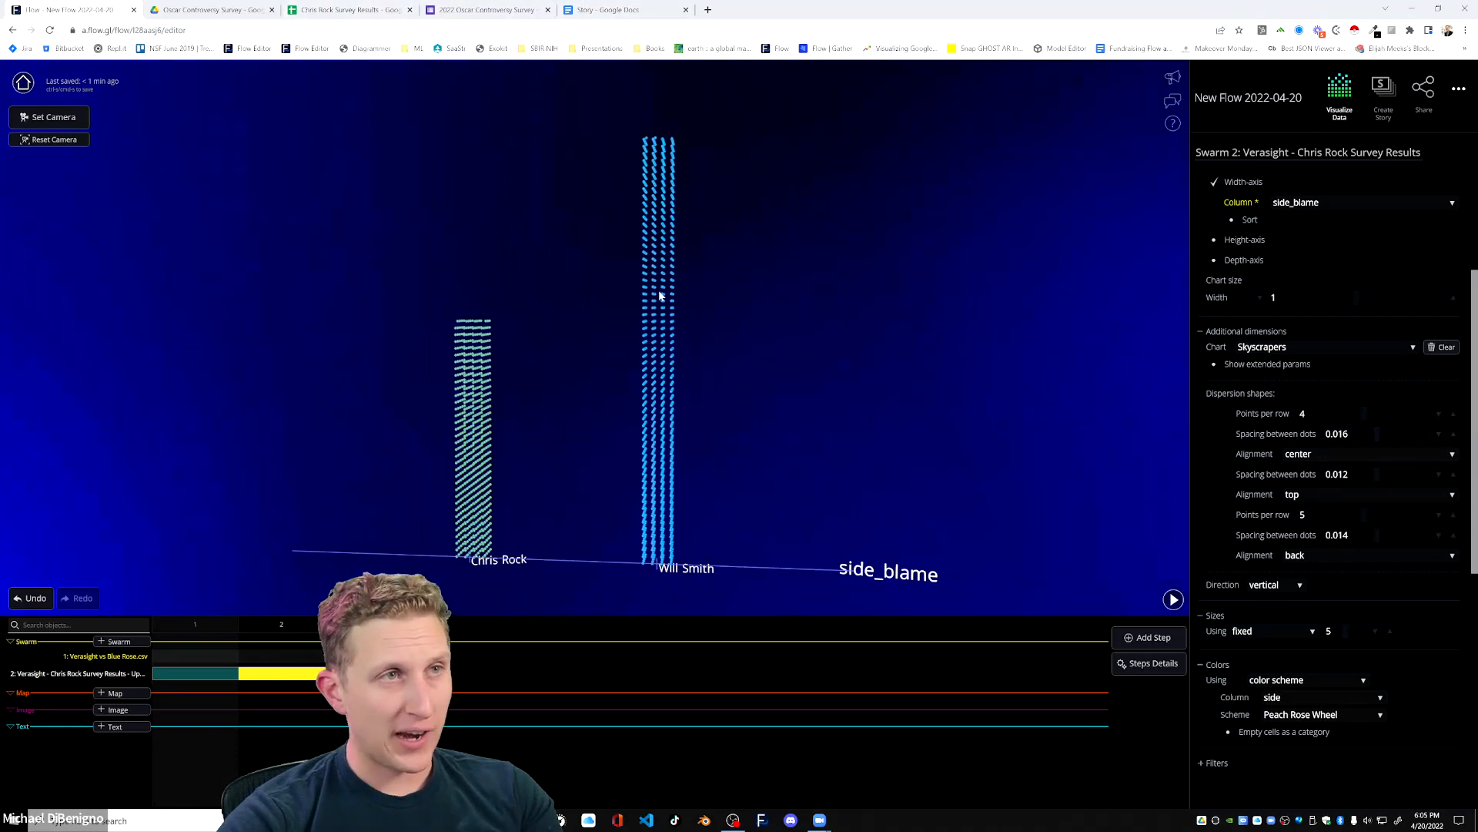
pyautogui.moveTo(802, 326); pyautogui.dragTo(627, 326)
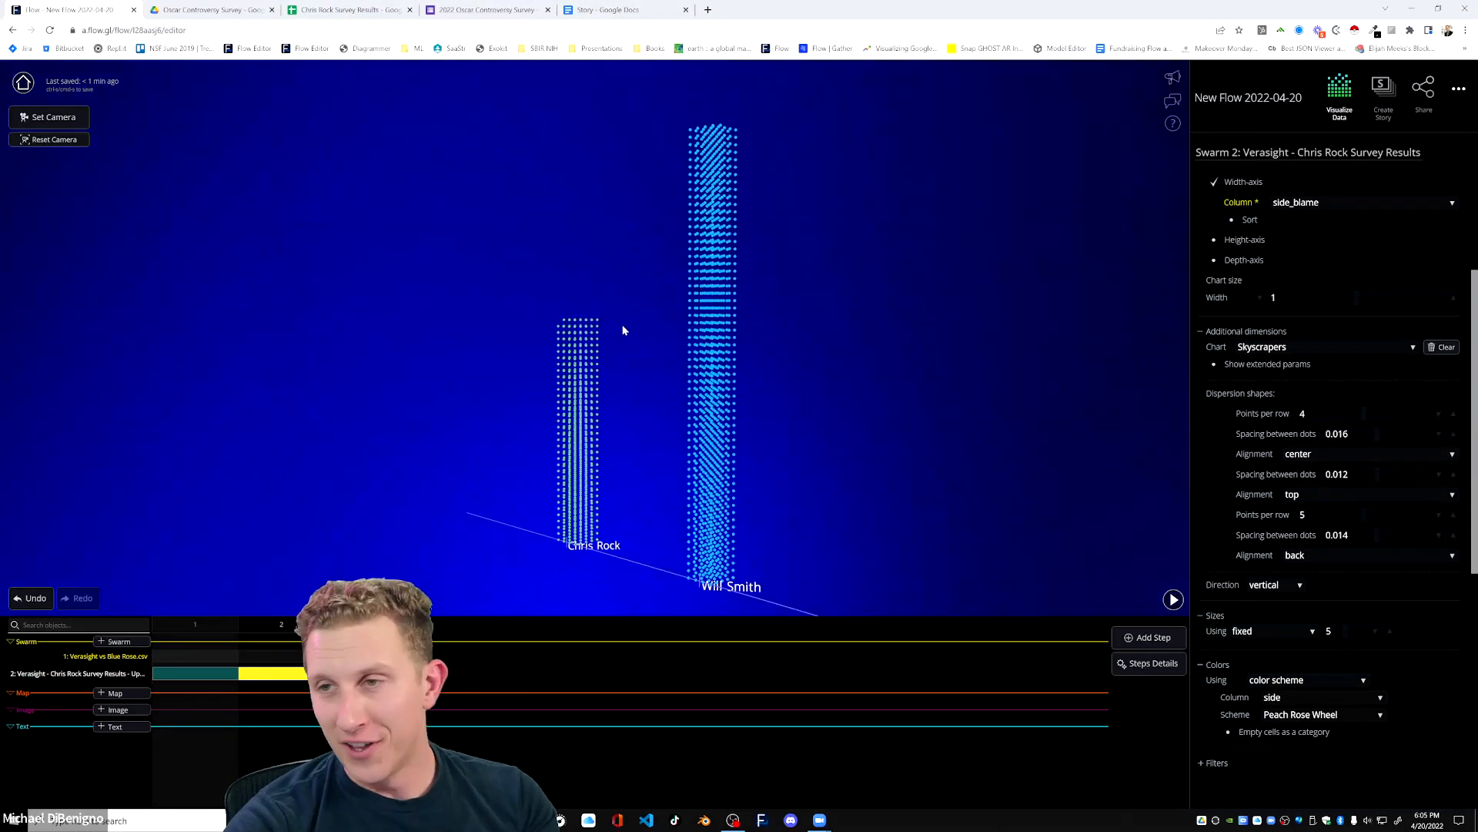
pyautogui.moveTo(506, 472); pyautogui.dragTo(654, 466)
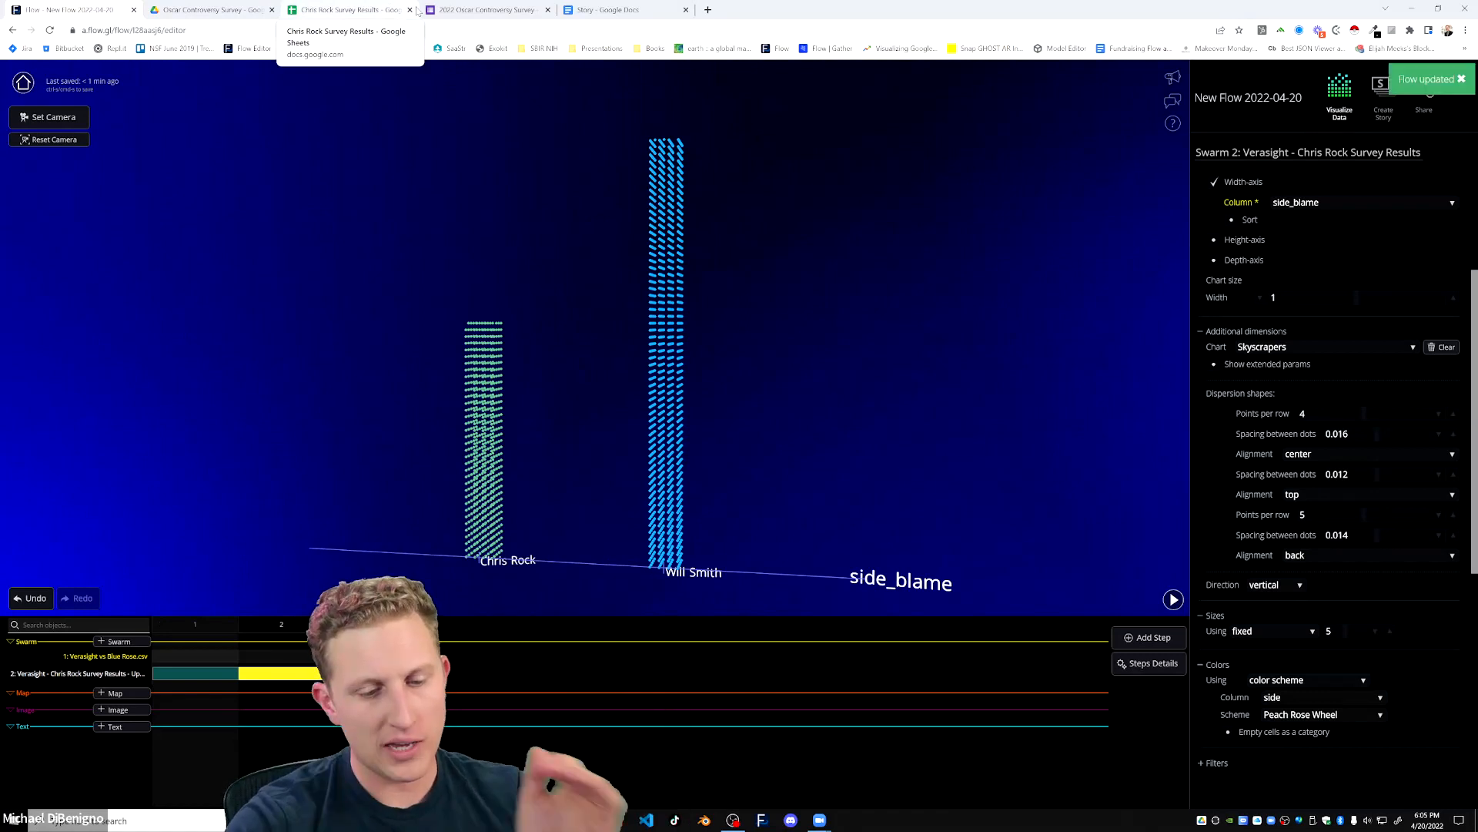
# Open the recent file Verasight vs Blue Rose.csv in Excel and fit the Question column to its contents.
pyautogui.click(208, 9)
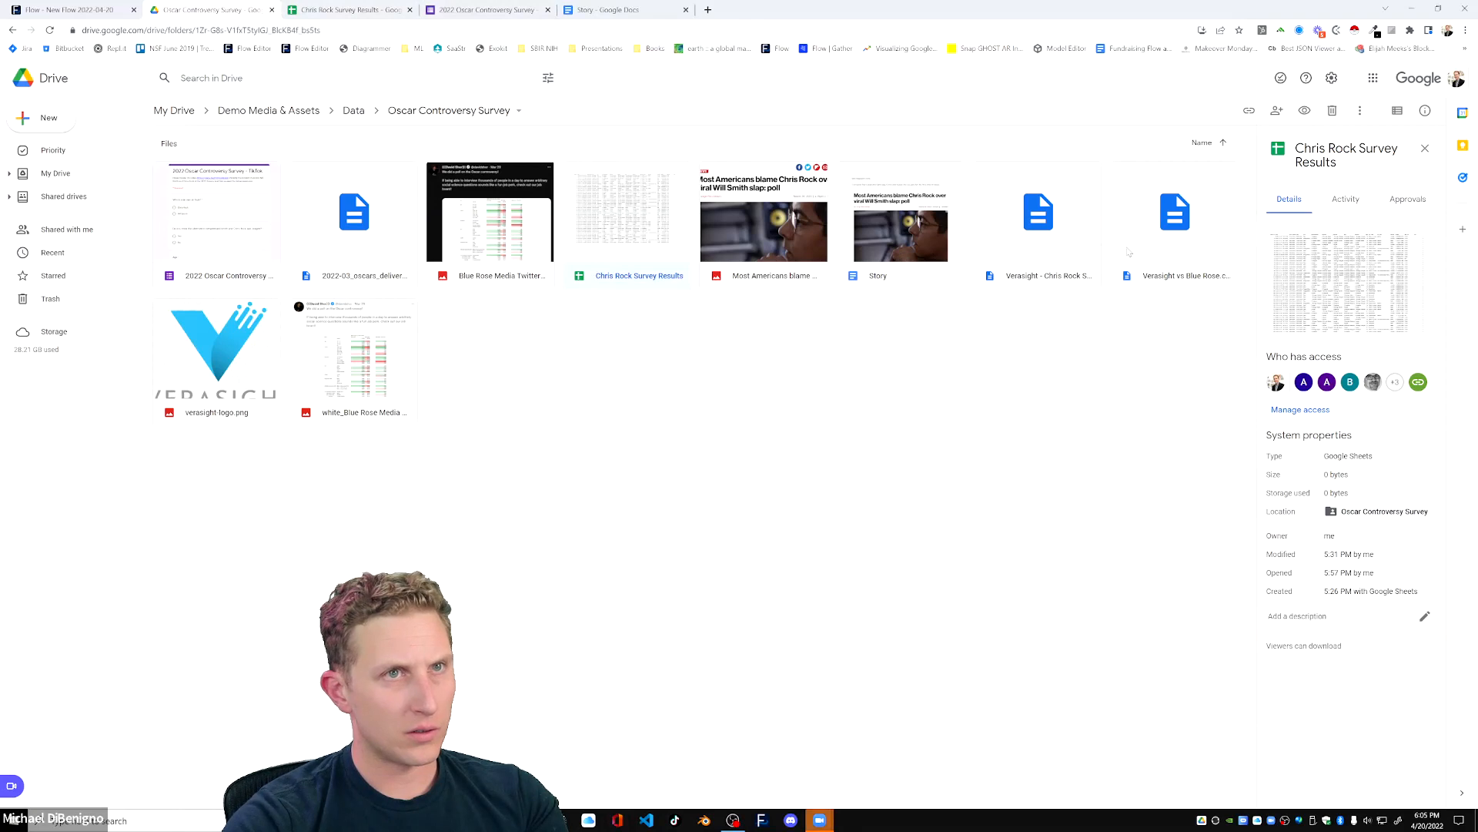
pyautogui.press('super+e')
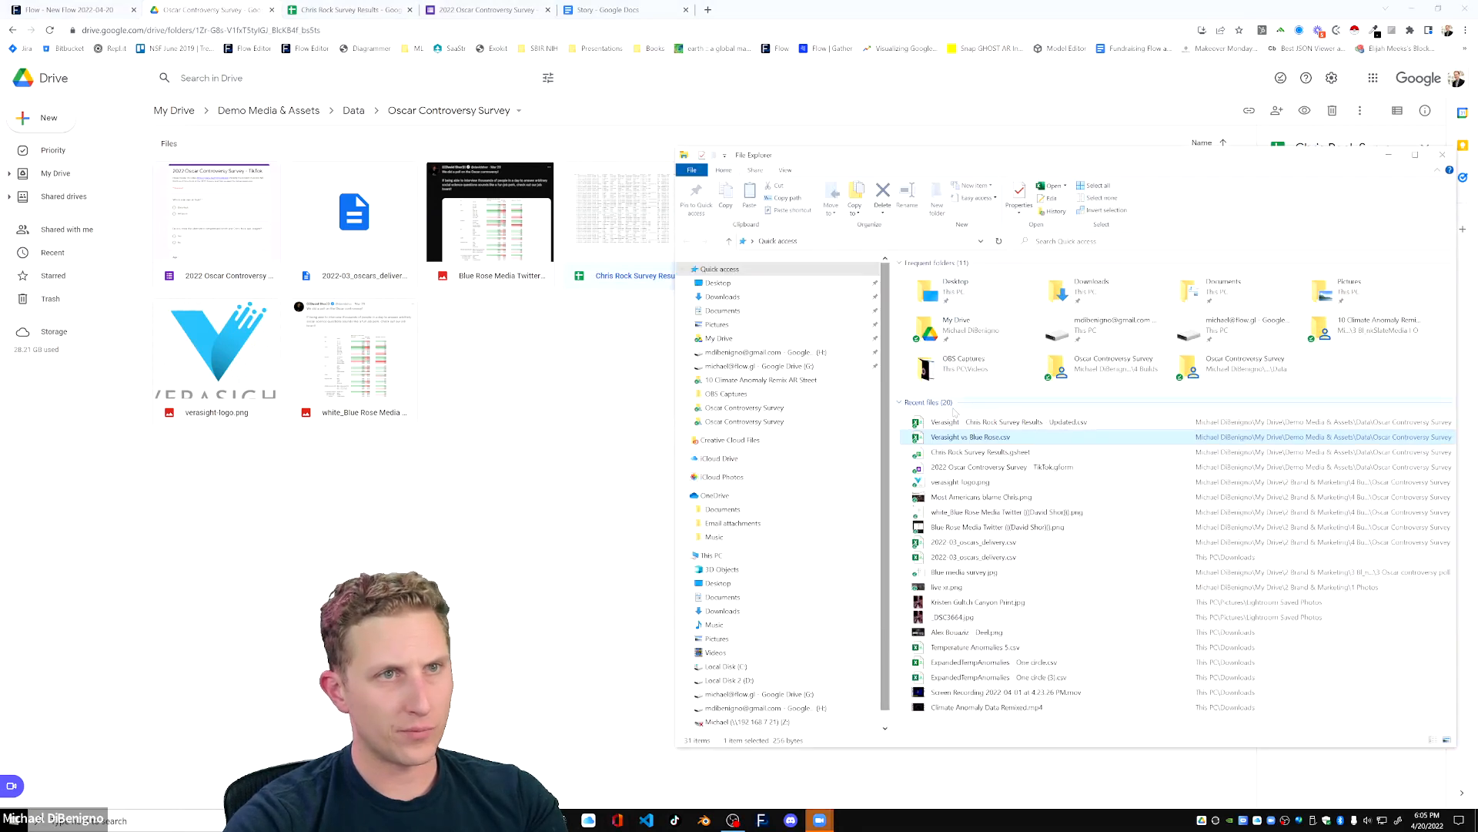
pyautogui.doubleClick(972, 437)
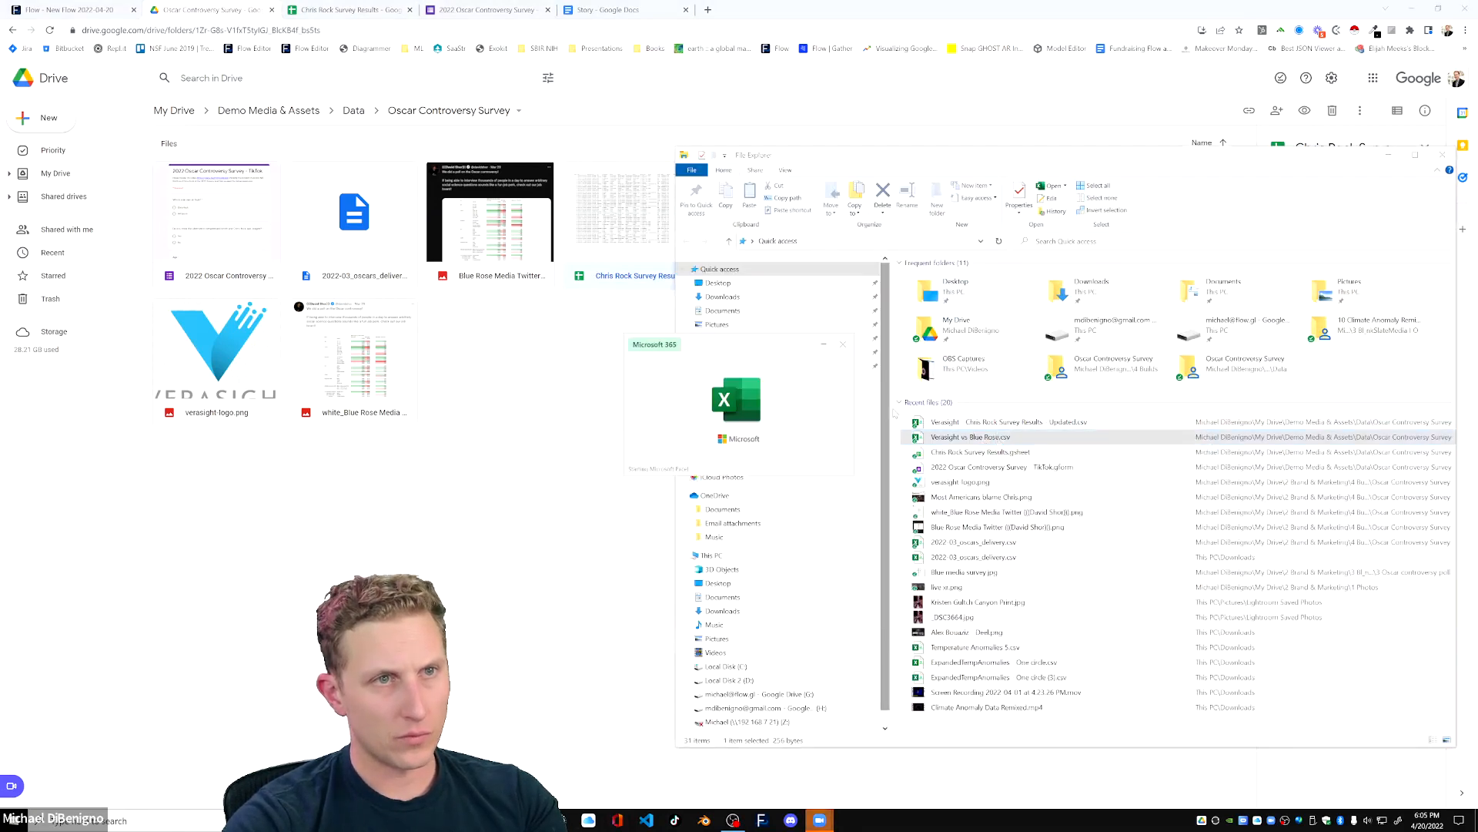
pyautogui.click(327, 295)
pyautogui.click(144, 242)
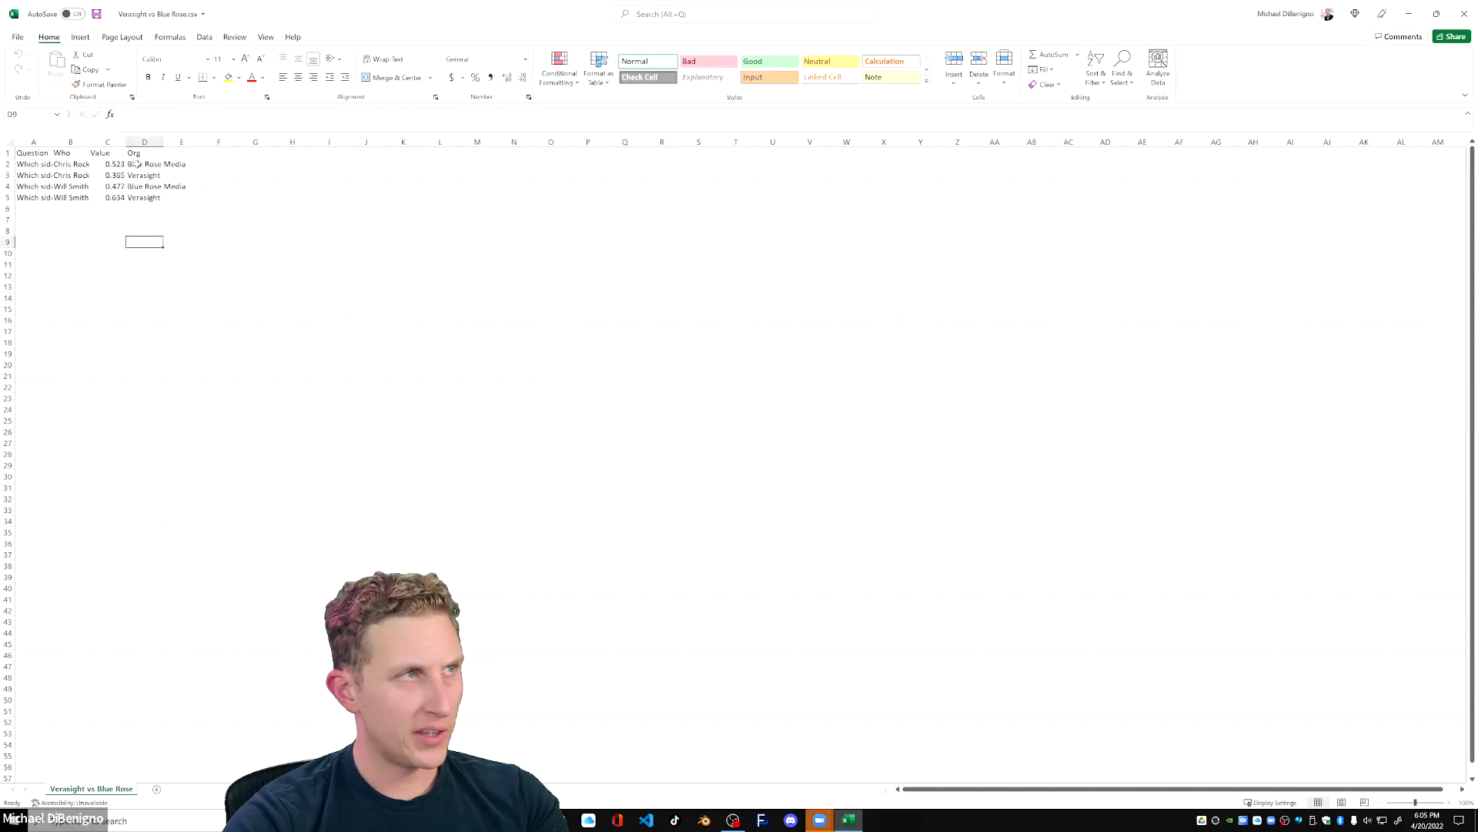
pyautogui.doubleClick(51, 142)
pyautogui.click(92, 209)
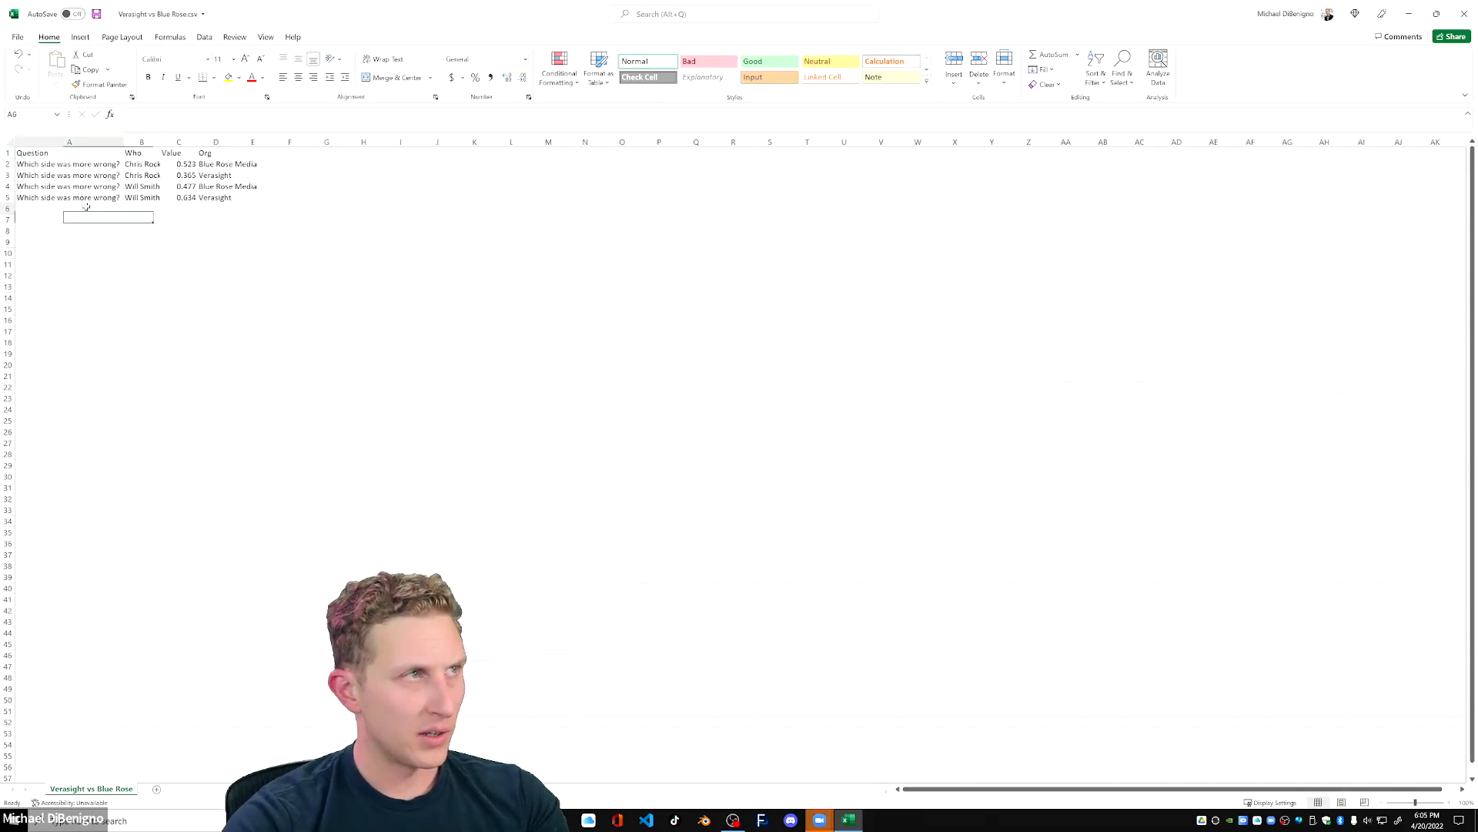
# Open the white Blue Rose Media Twitter image in the Google Drive folder and examine its poll table's Gender rows.
pyautogui.moveTo(526, 19); pyautogui.dragTo(572, 143)
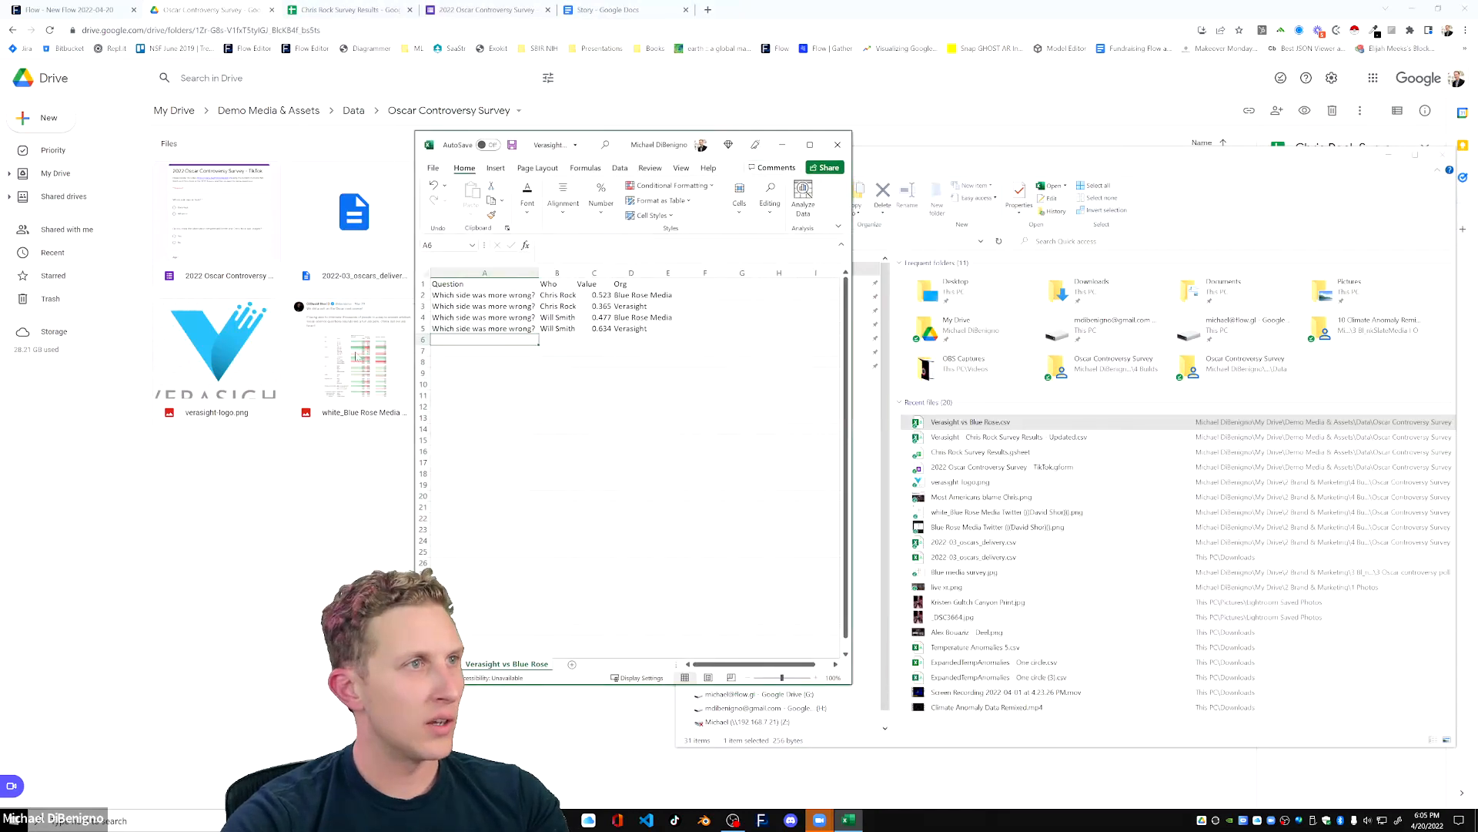
pyautogui.doubleClick(354, 354)
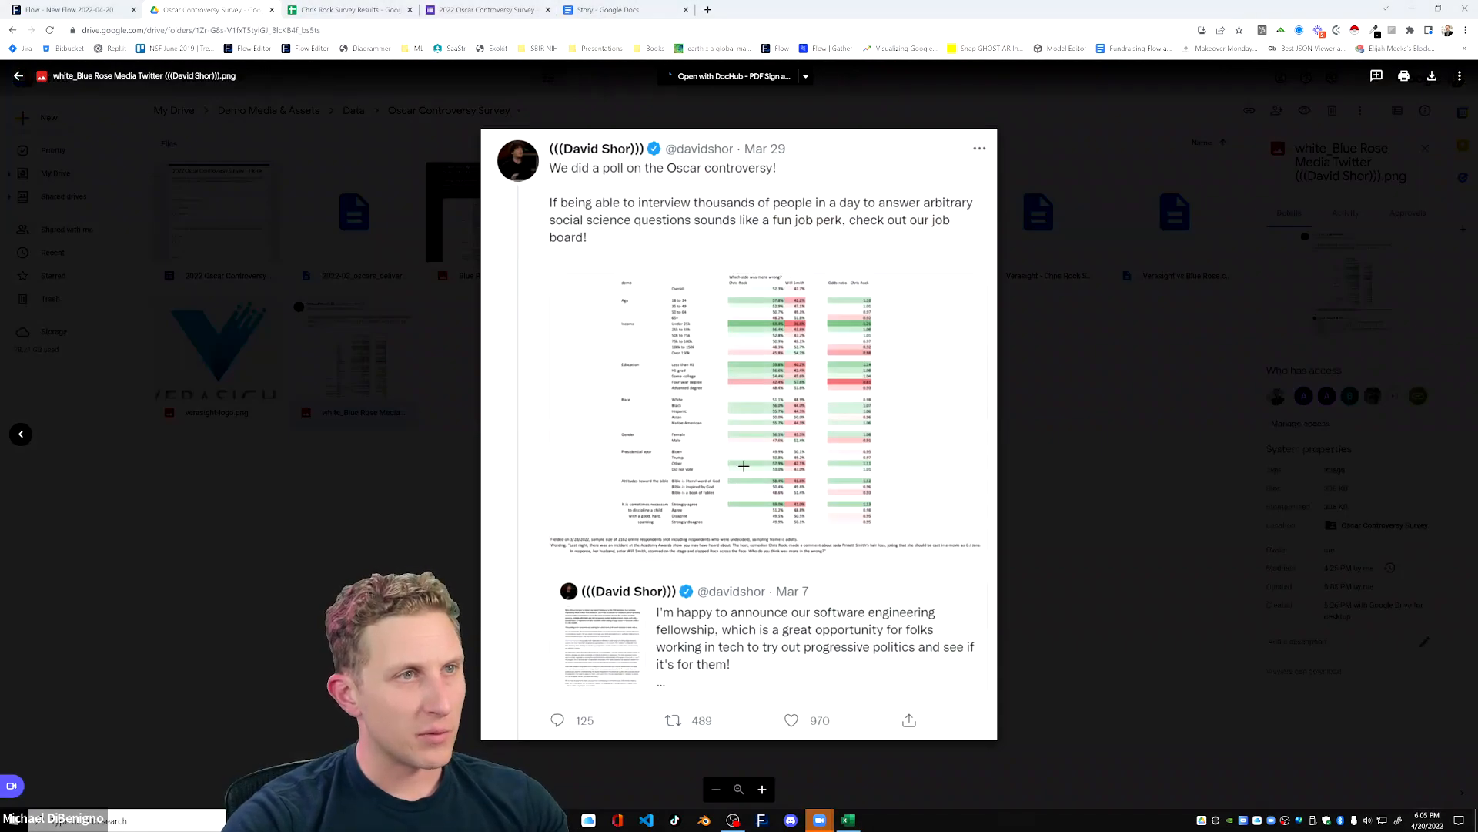
pyautogui.scroll(3, 744, 465)
pyautogui.scroll(2, 745, 465)
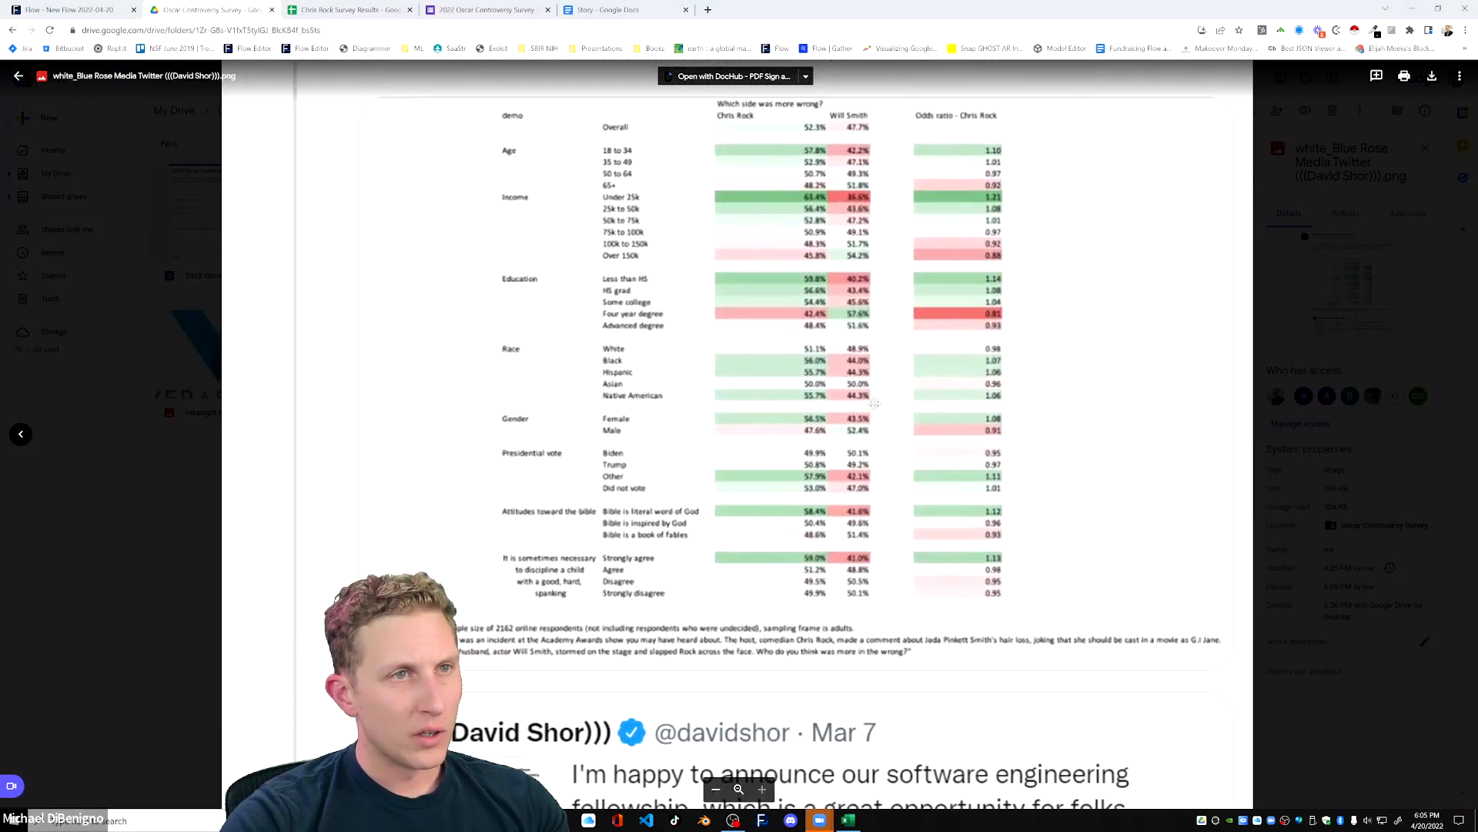
pyautogui.moveTo(875, 403); pyautogui.dragTo(871, 443)
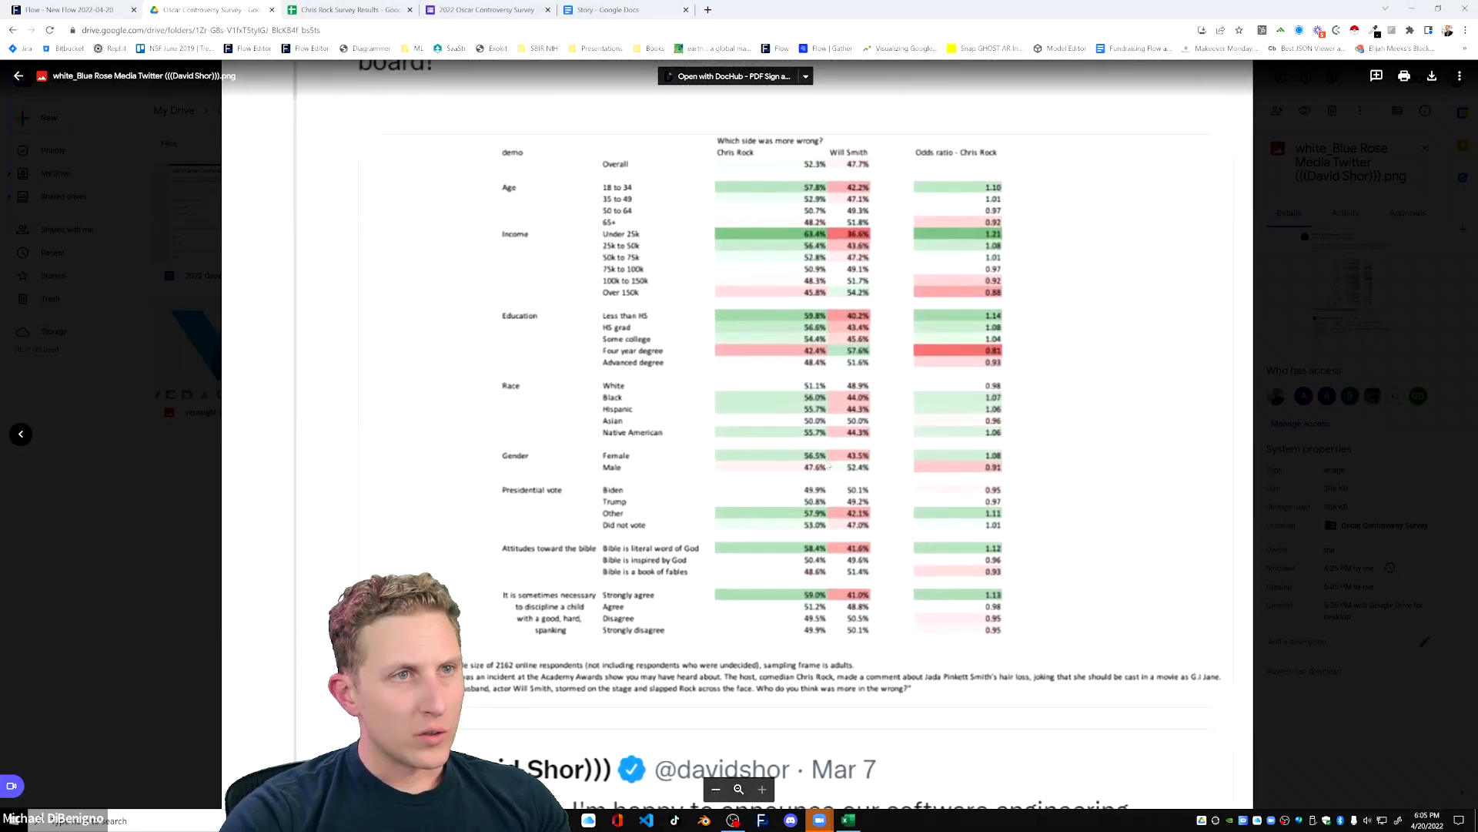
# Switch to the Verasight vs Blue Rose CSV in Excel and add Gender rows for Chris Rock and Will Smith in rows 6 and 7.
pyautogui.hotkey('alt', 'Tab')
pyautogui.moveTo(584, 137); pyautogui.dragTo(1169, 145)
pyautogui.click(1152, 337)
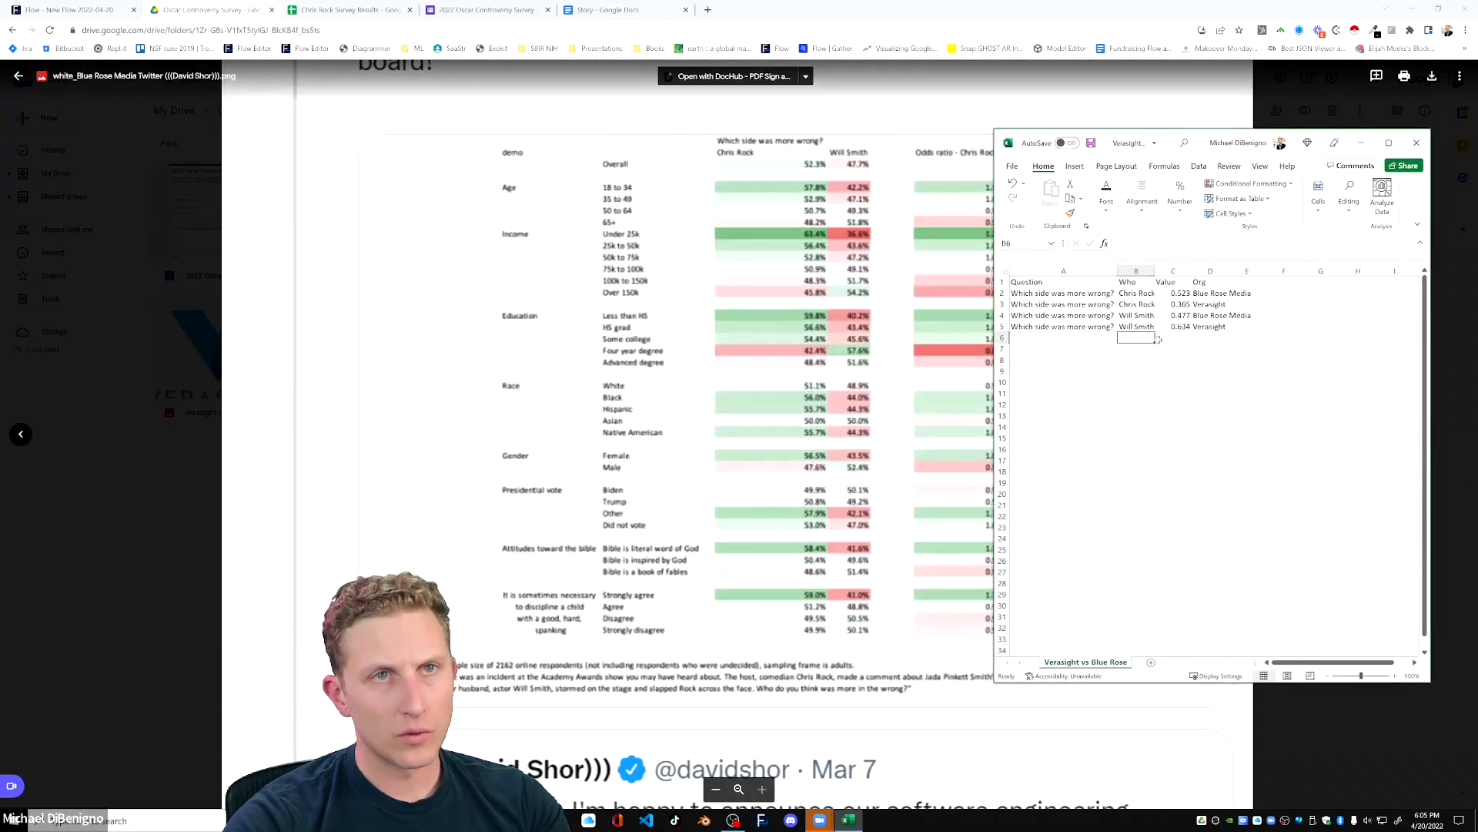
pyautogui.click(1081, 338)
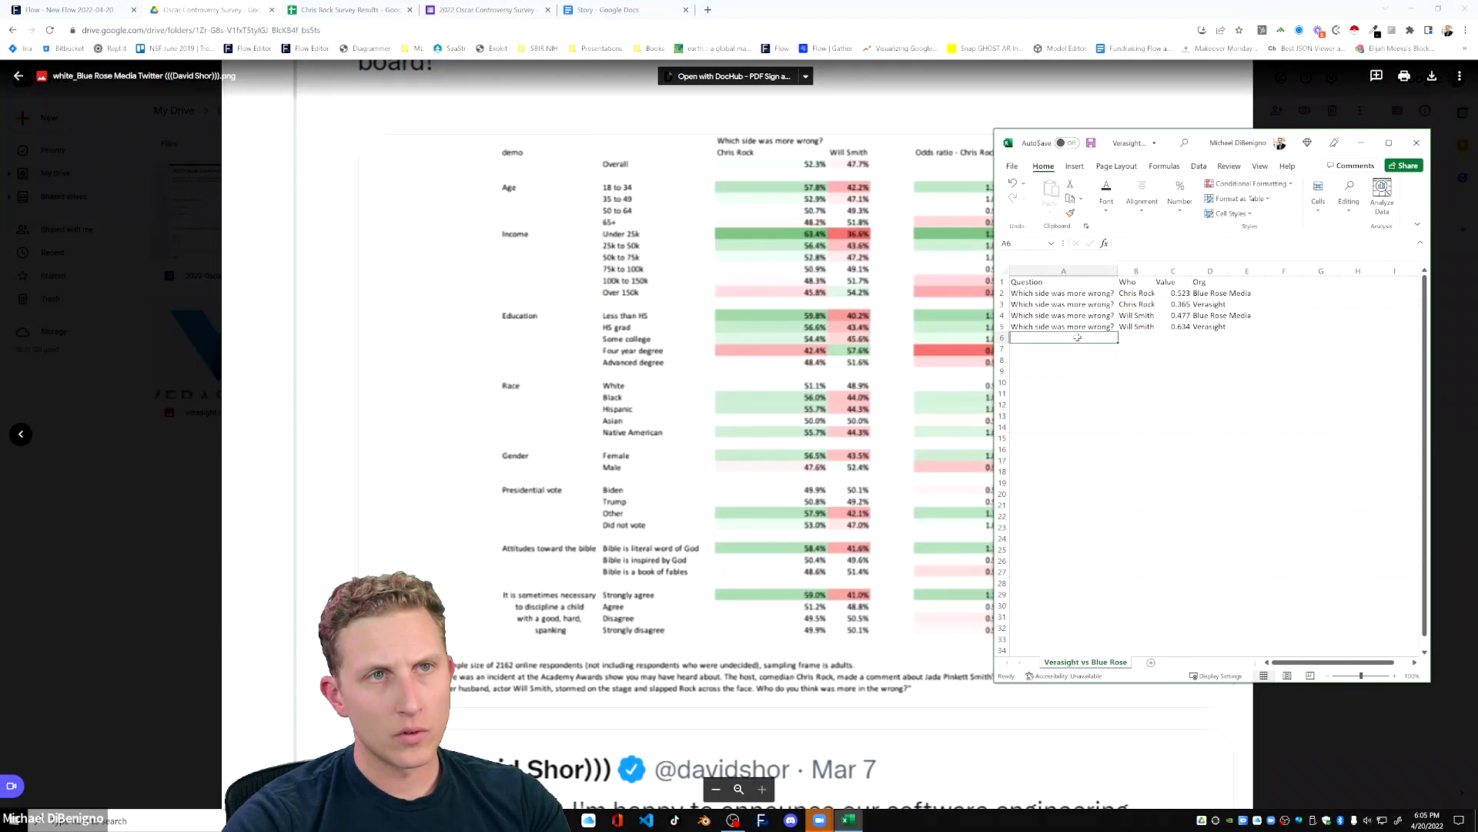
pyautogui.write('Gender')
pyautogui.press('Tab')
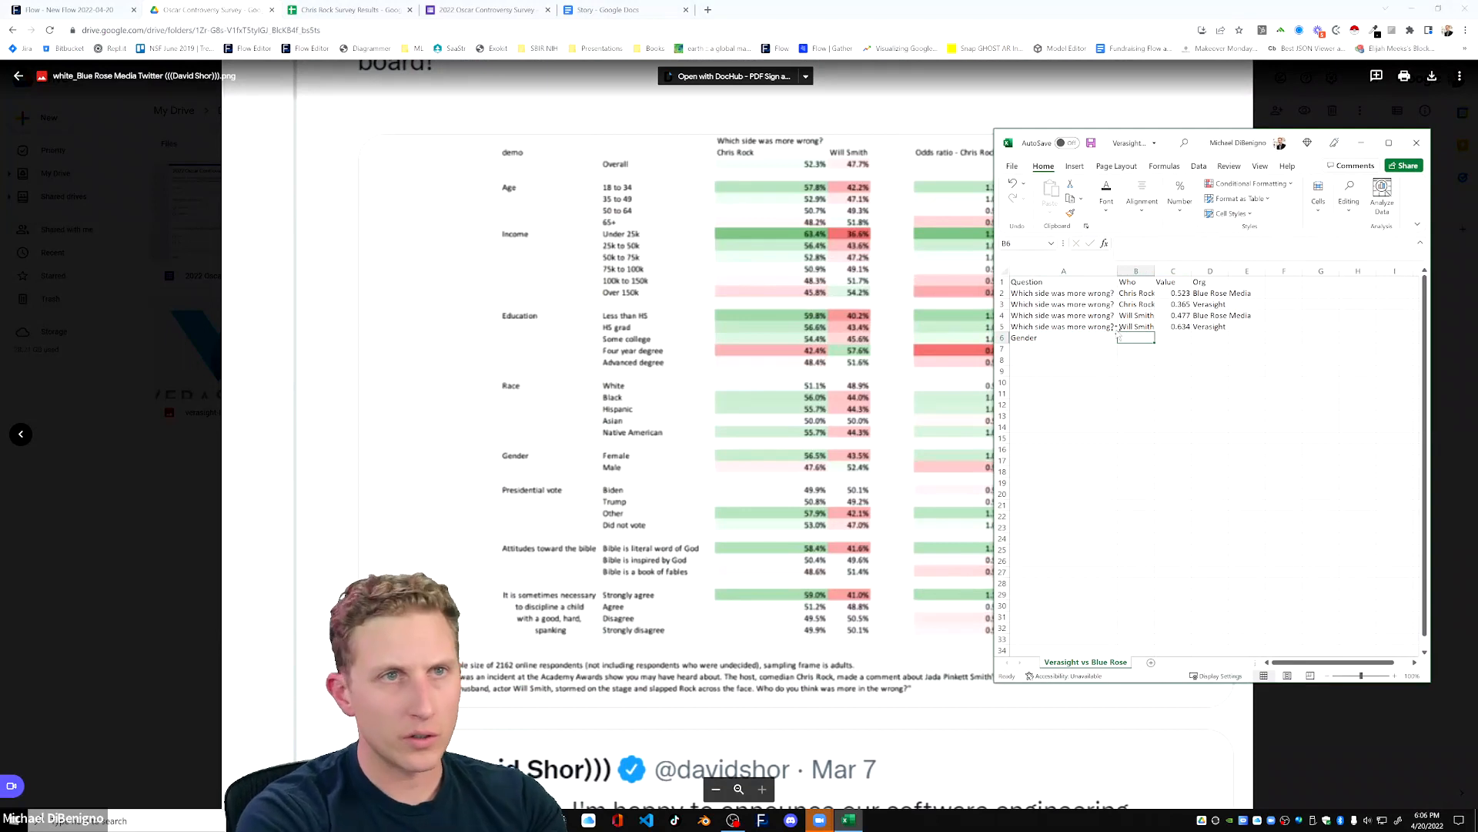
pyautogui.write('Chris Rock')
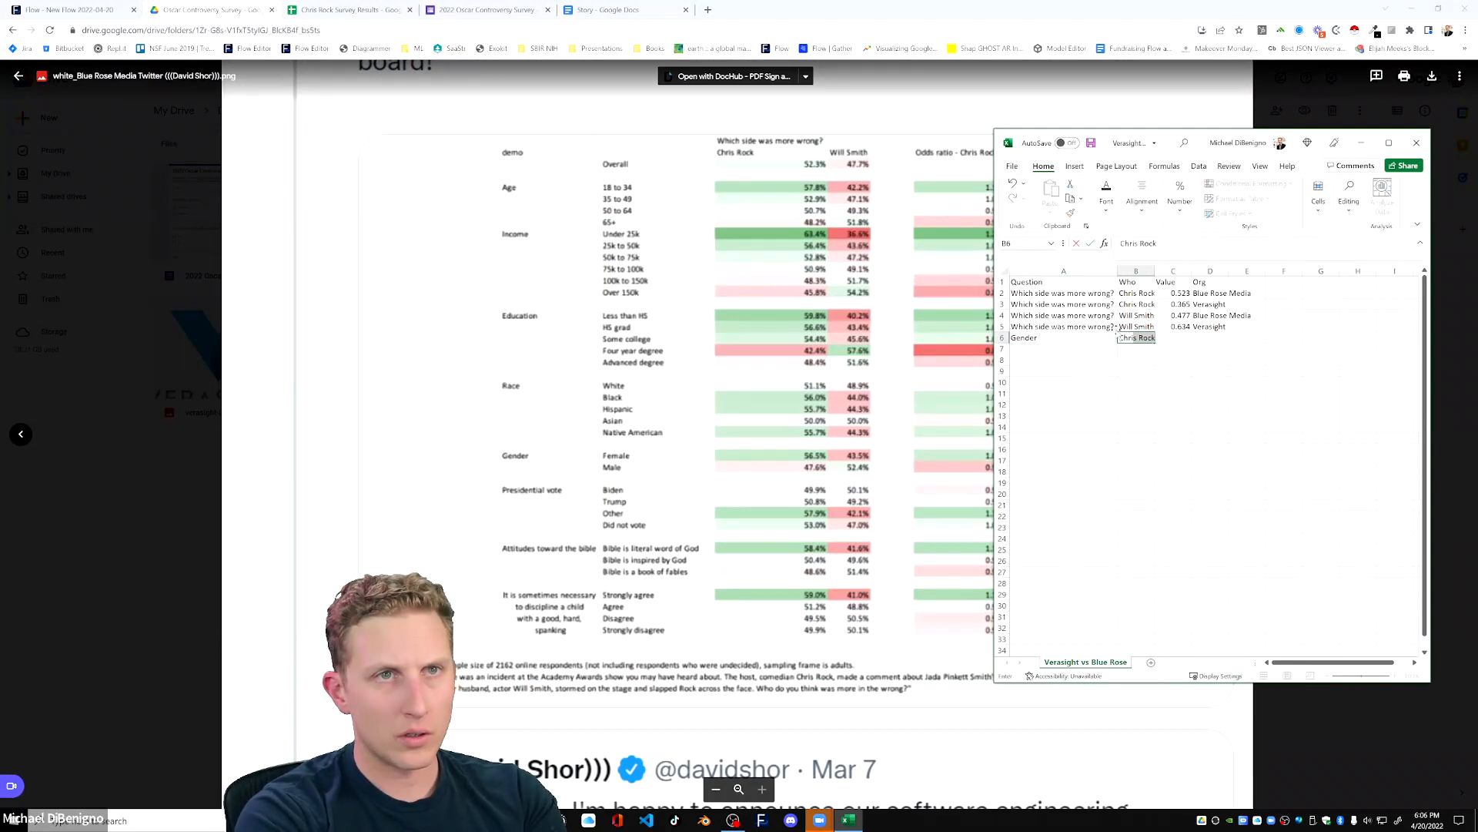
pyautogui.press('Return')
pyautogui.write('Gender')
pyautogui.press('Tab')
pyautogui.write('Will Smith')
pyautogui.press('Tab')
pyautogui.press('Up')
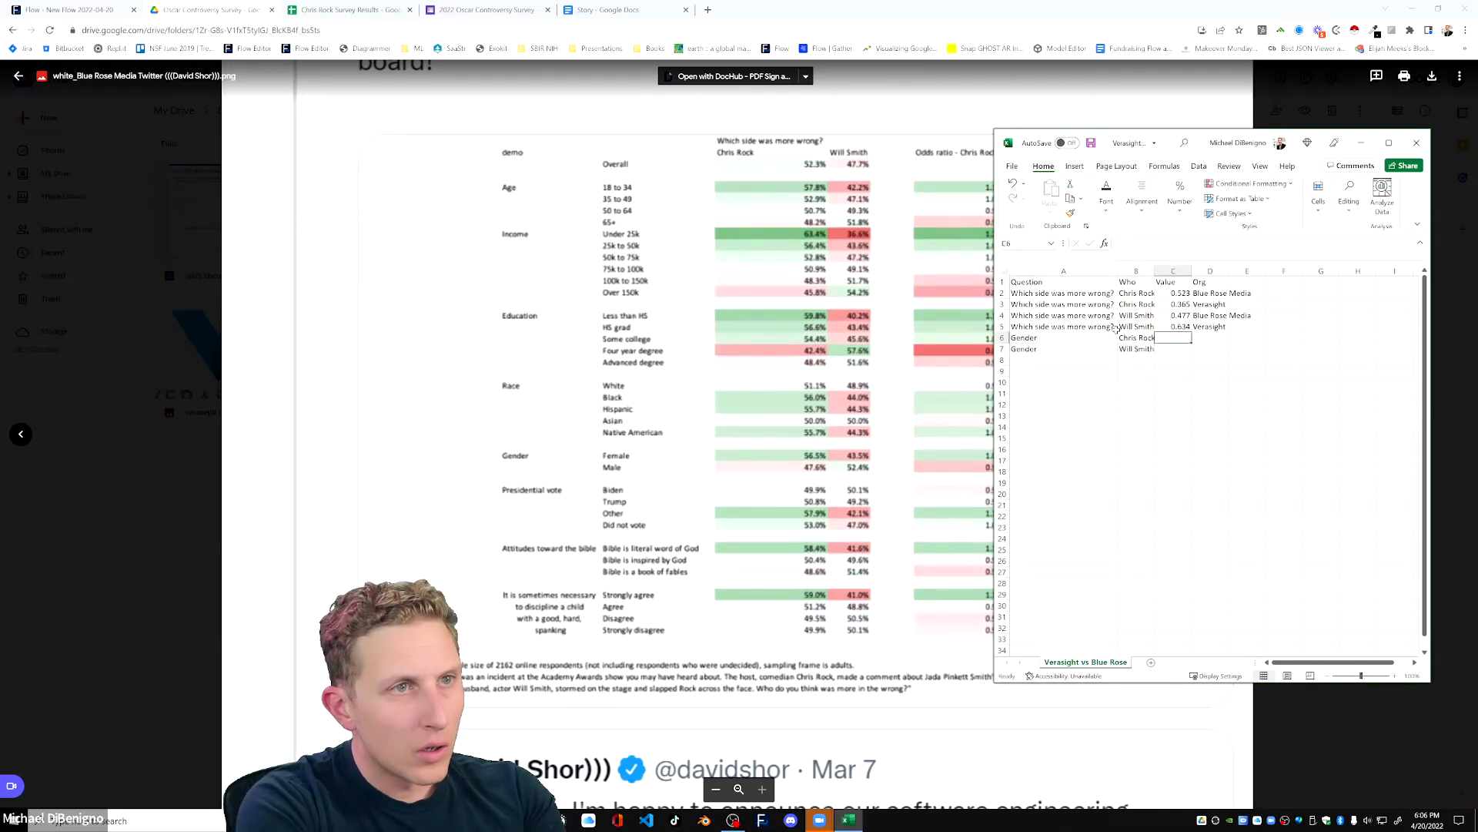
# Enter the Blue Rose female values for the Gender rows: .565 for Chris Rock and .435 for Will Smith.
pyautogui.write('.565')
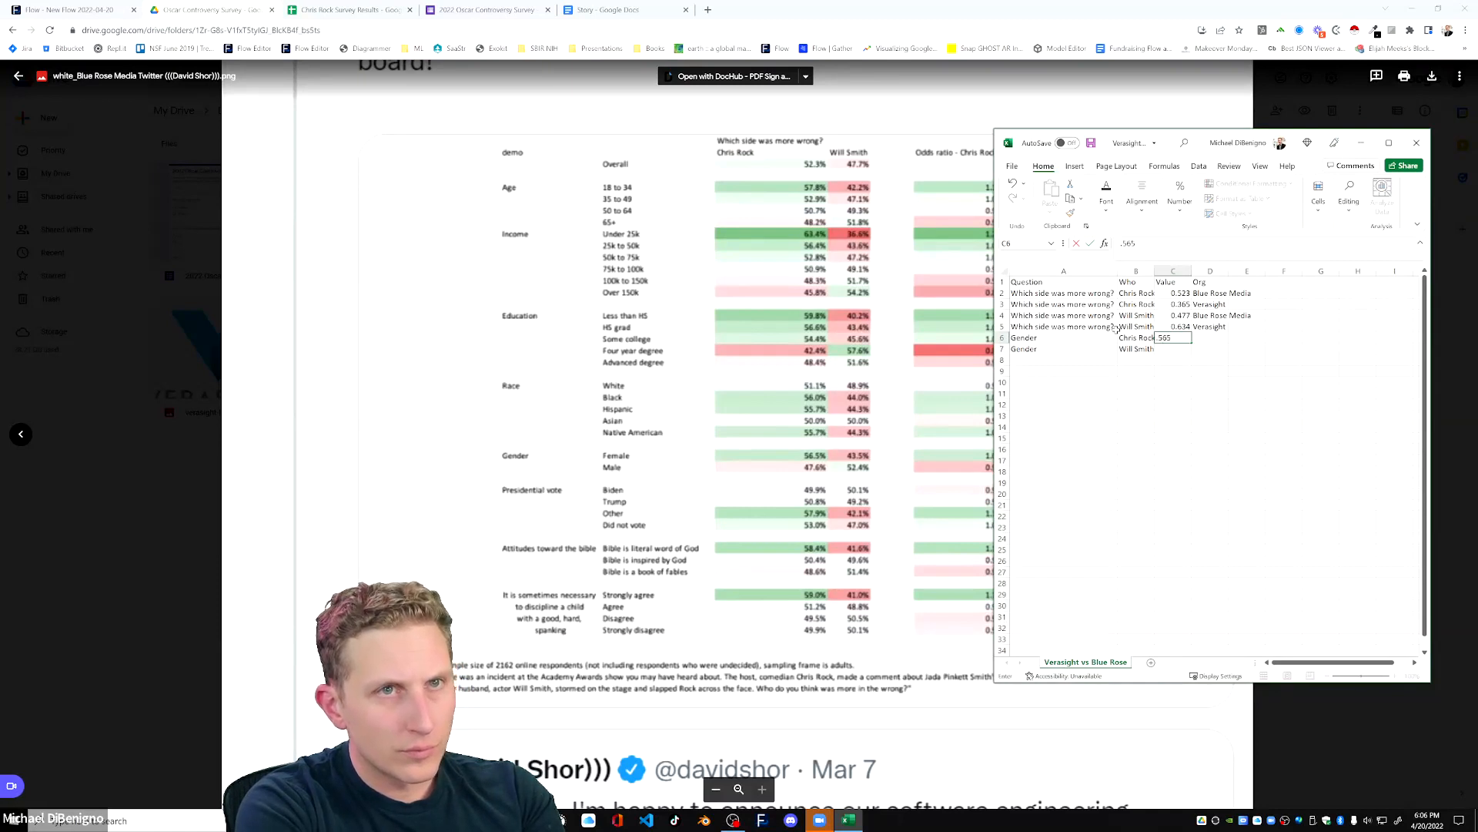
pyautogui.press('Return')
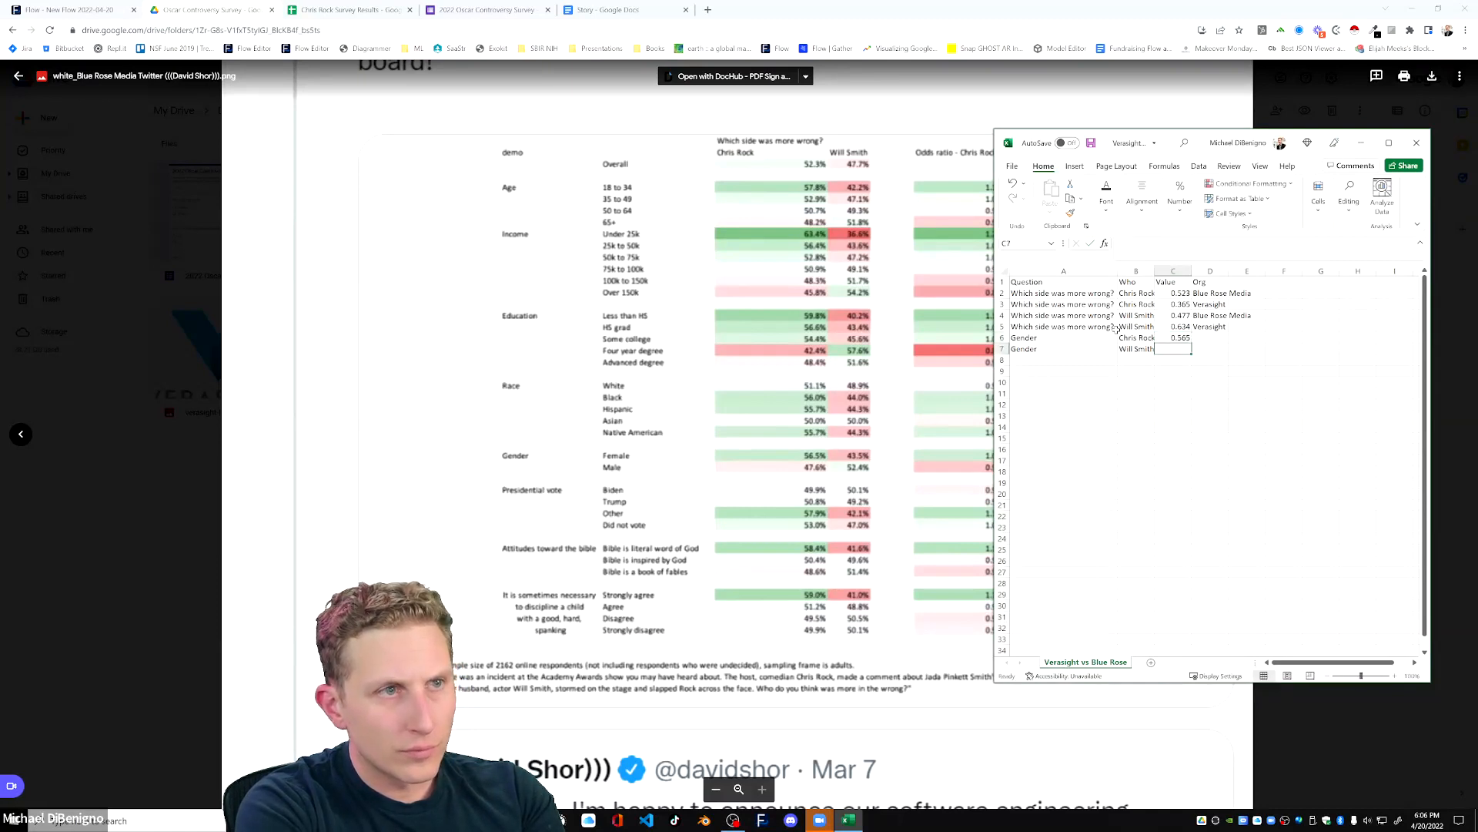
pyautogui.write('.')
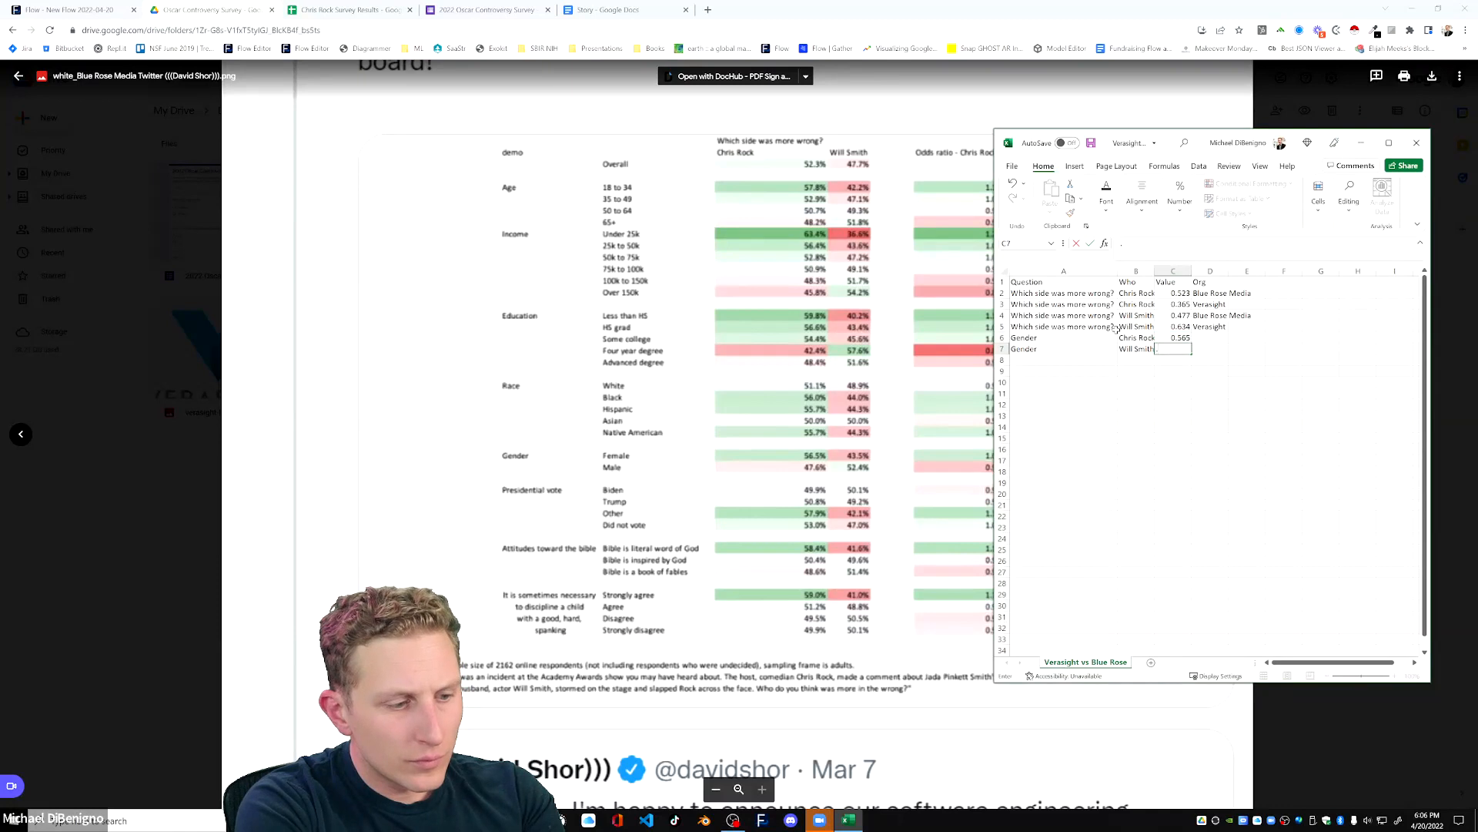
pyautogui.write('435')
pyautogui.press('Return')
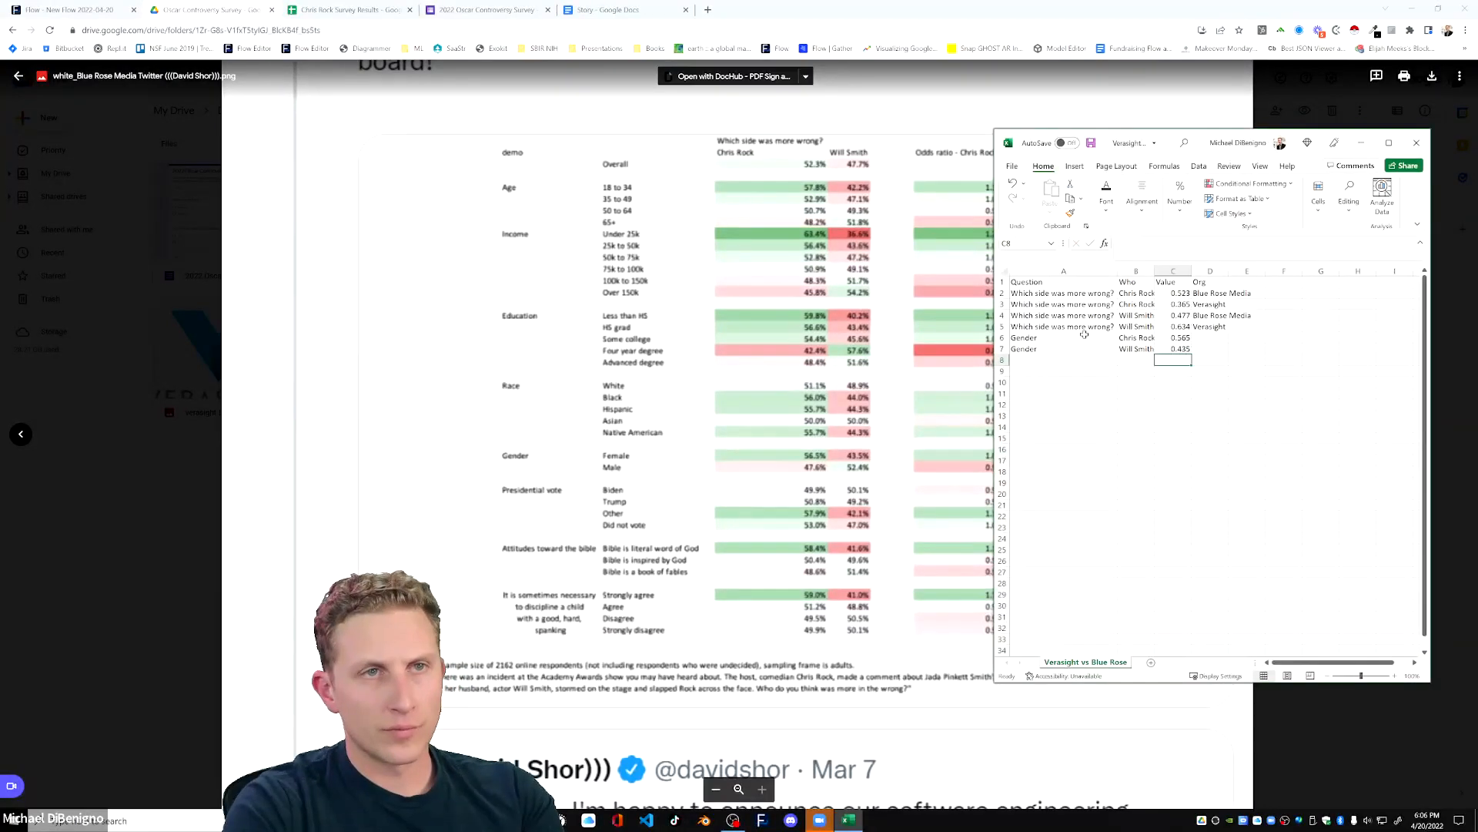
# Copy the Question and Who cells of the two Gender rows into rows 8 and 9.
pyautogui.moveTo(1114, 338); pyautogui.dragTo(1138, 349)
pyautogui.hotkey('ctrl', 'c')
pyautogui.click(1066, 361)
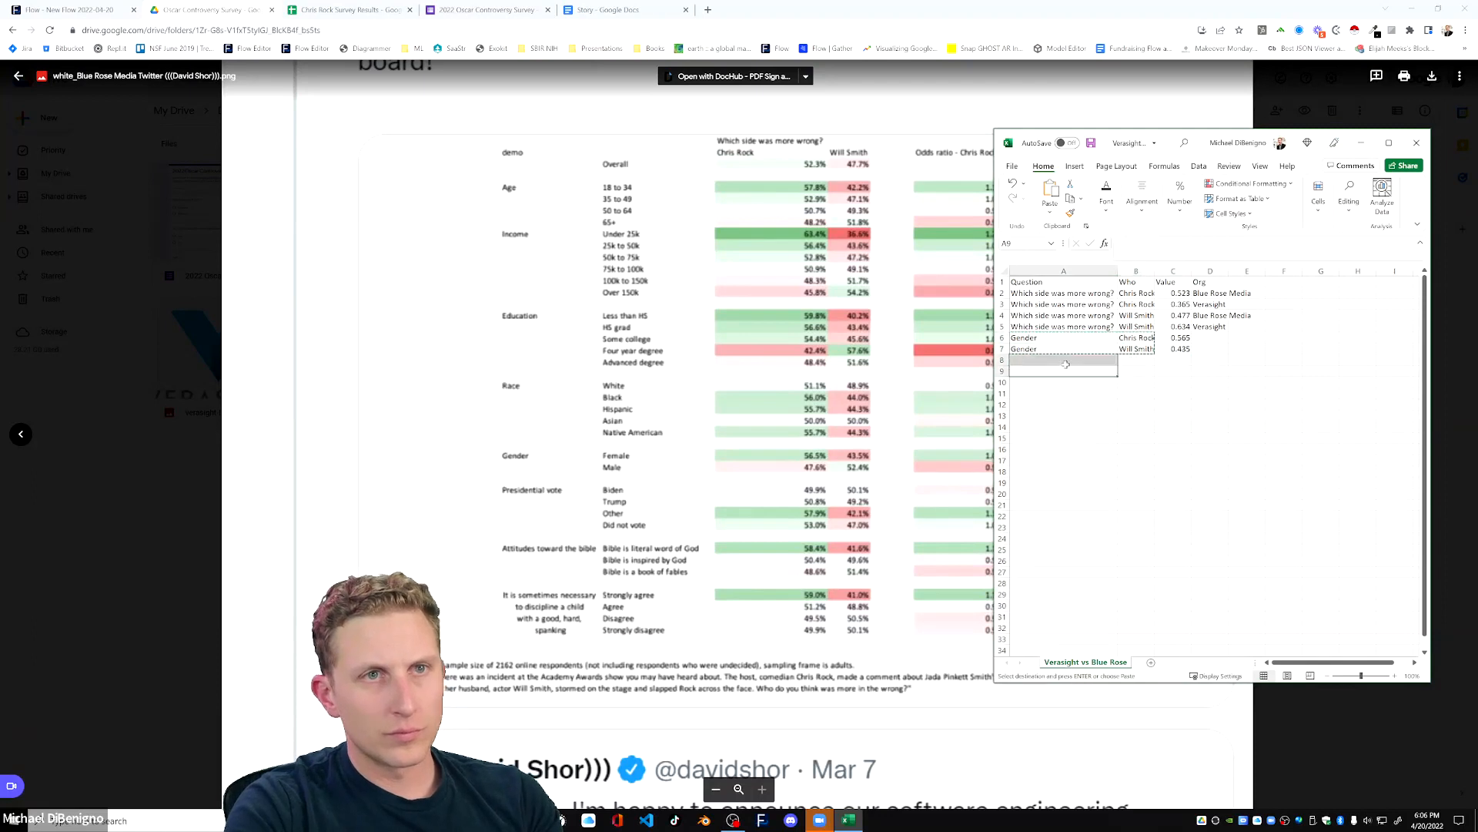
pyautogui.hotkey('ctrl', 'v')
# Fill the Org column with Blue Rose Media for rows 6 and 7 and Verasight for rows 8 and 9.
pyautogui.click(1208, 317)
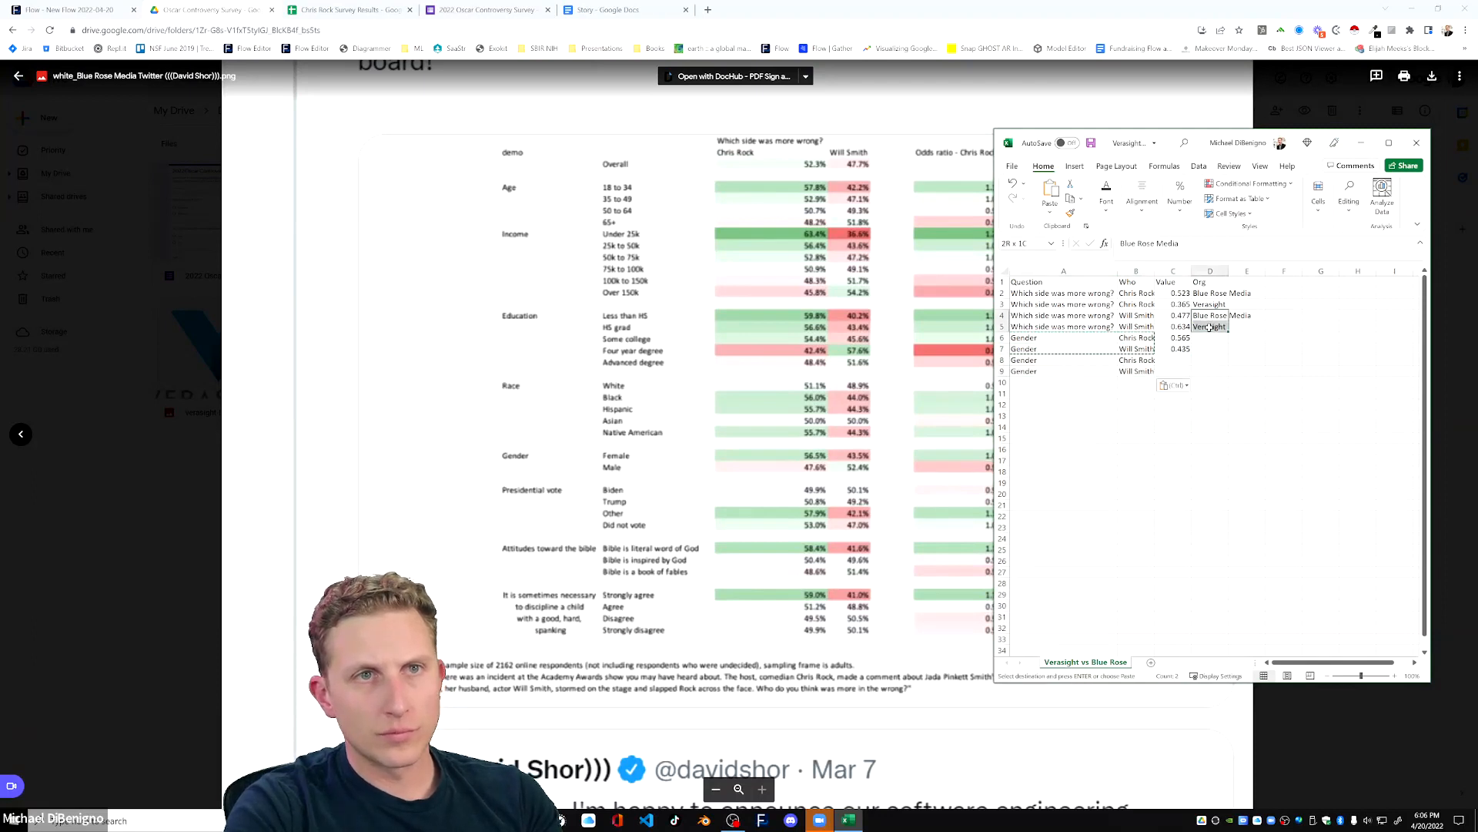
pyautogui.hotkey('ctrl', 'c')
pyautogui.moveTo(1210, 338); pyautogui.dragTo(1211, 350)
pyautogui.hotkey('ctrl', 'v')
pyautogui.click(1209, 305)
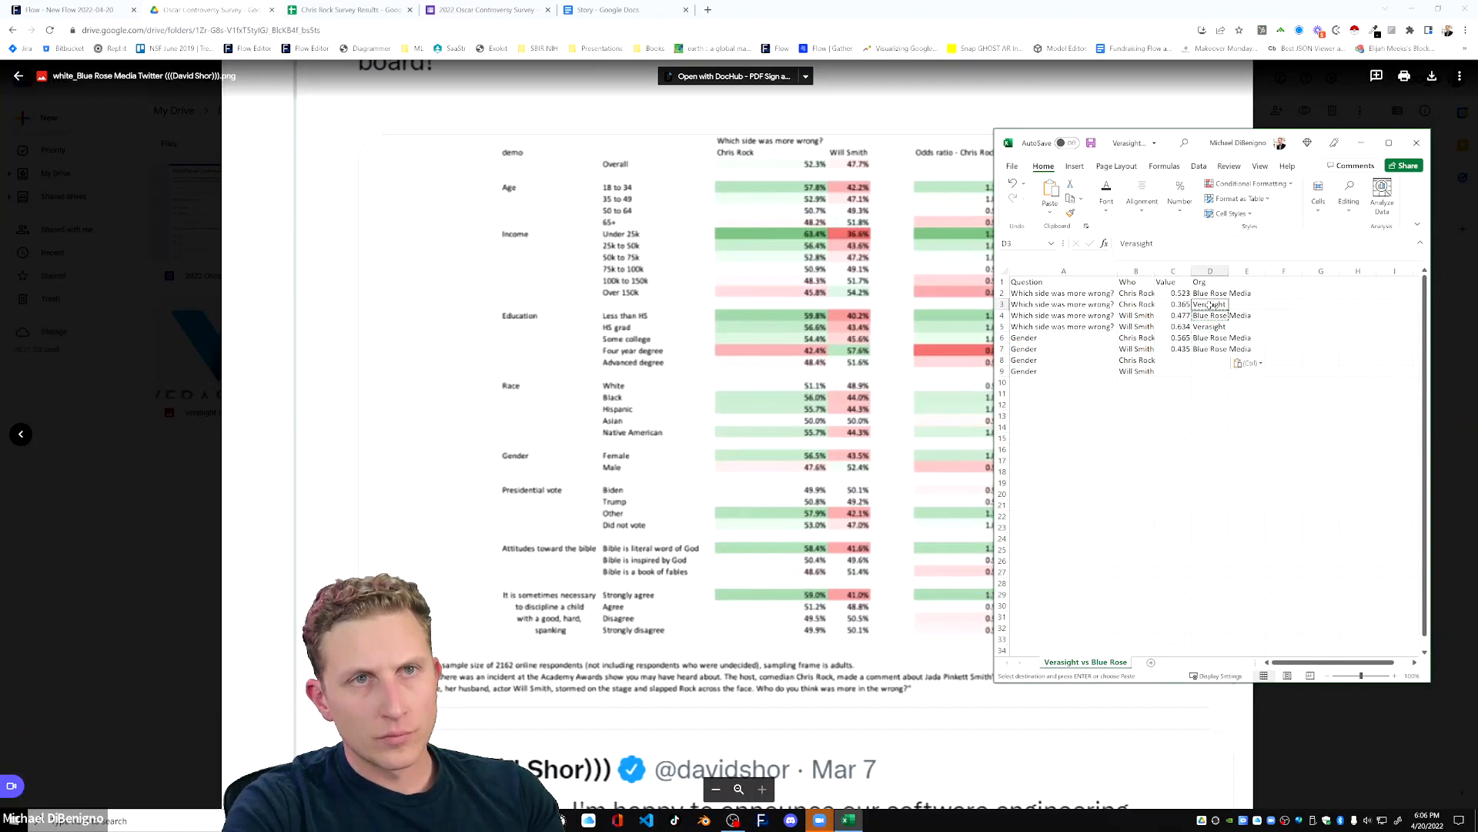
pyautogui.hotkey('ctrl', 'c')
pyautogui.click(1209, 362)
pyautogui.moveTo(1209, 365); pyautogui.dragTo(1209, 374)
pyautogui.hotkey('ctrl', 'v')
pyautogui.click(1032, 372)
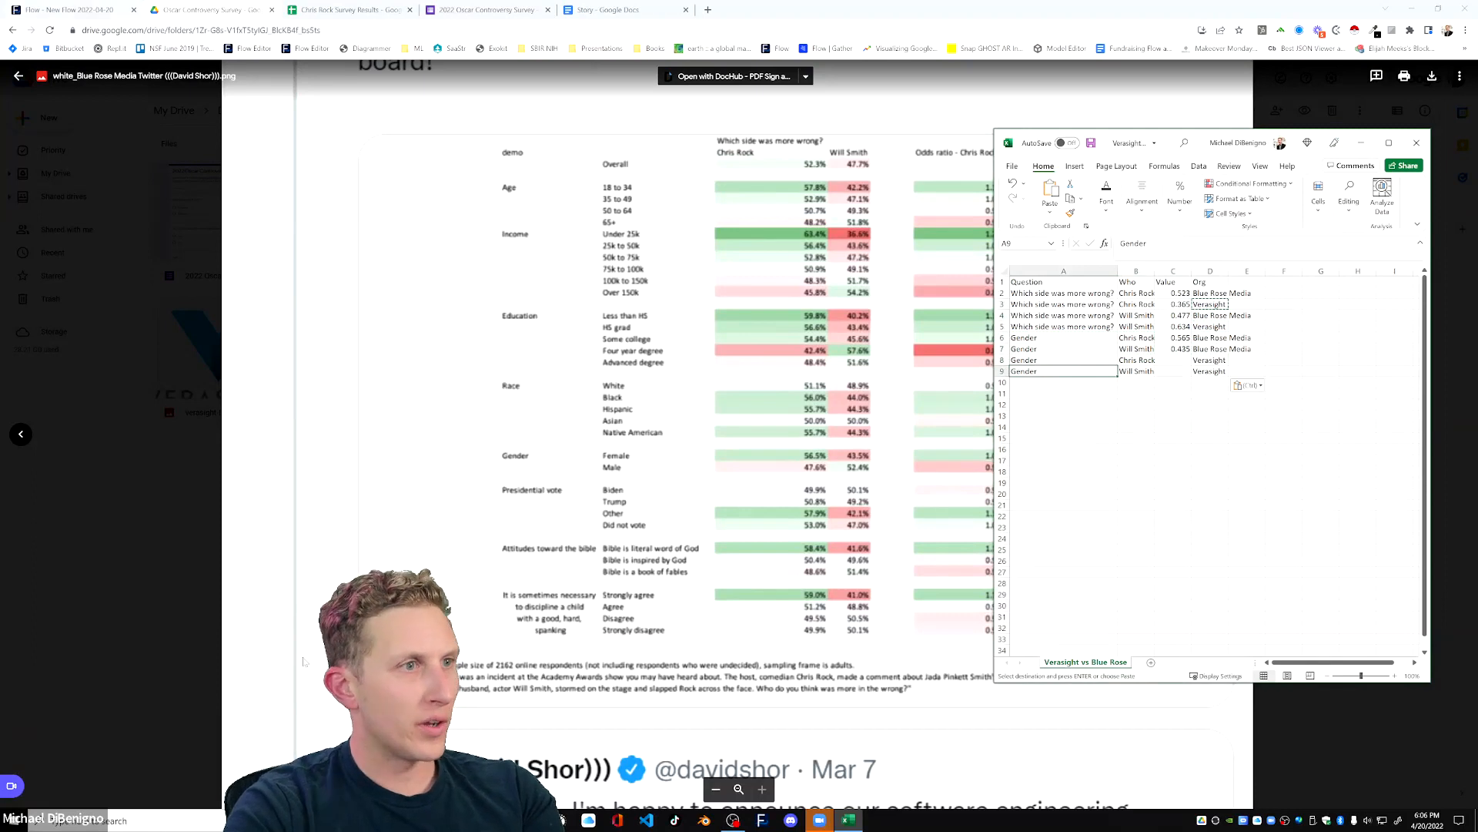
# Open the Chris Rock Survey Results spreadsheet and add gender to the rows of its pivot table.
pyautogui.click(326, 11)
pyautogui.click(228, 269)
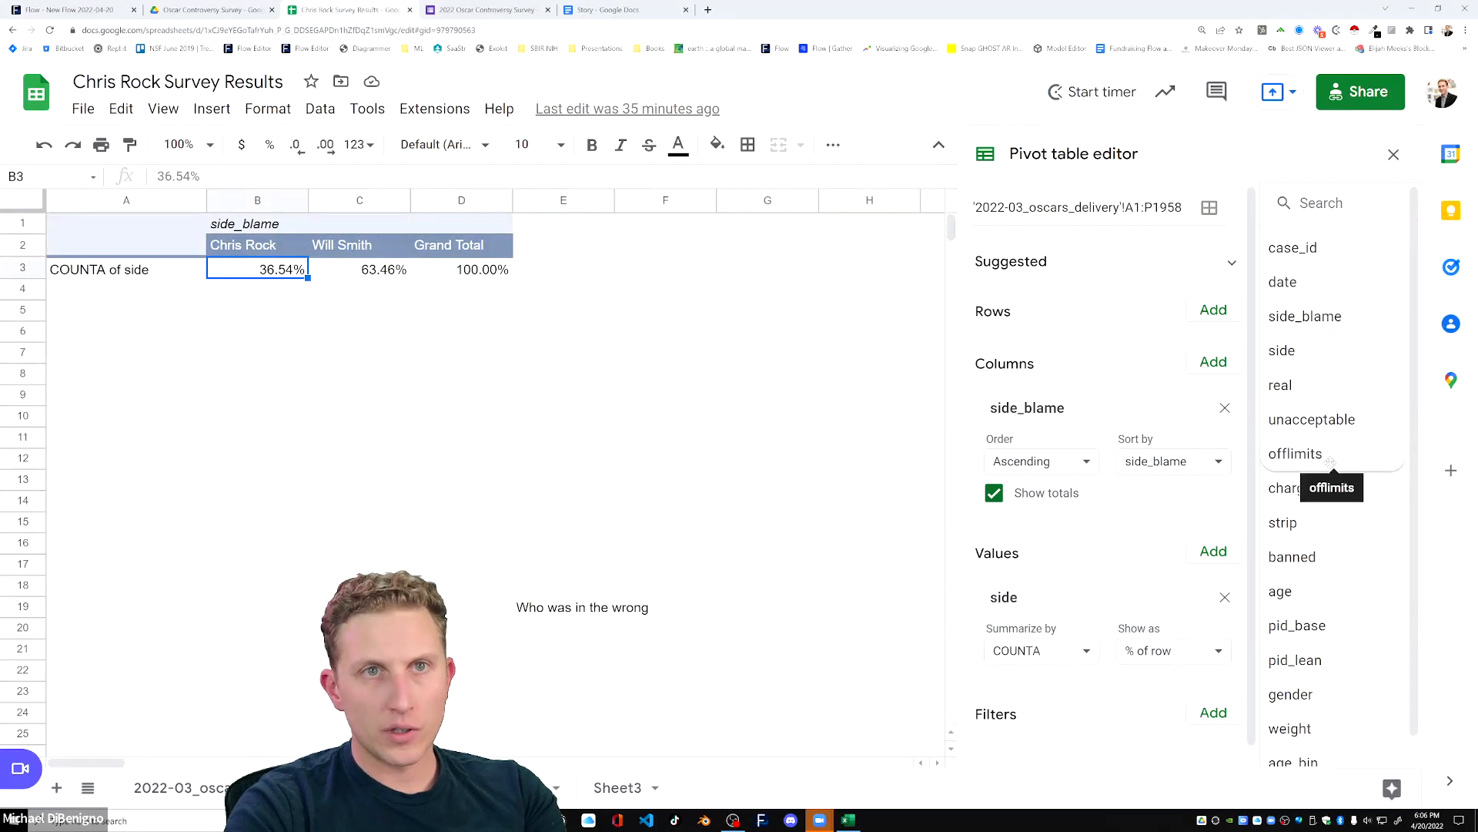
pyautogui.scroll(-1, 1336, 462)
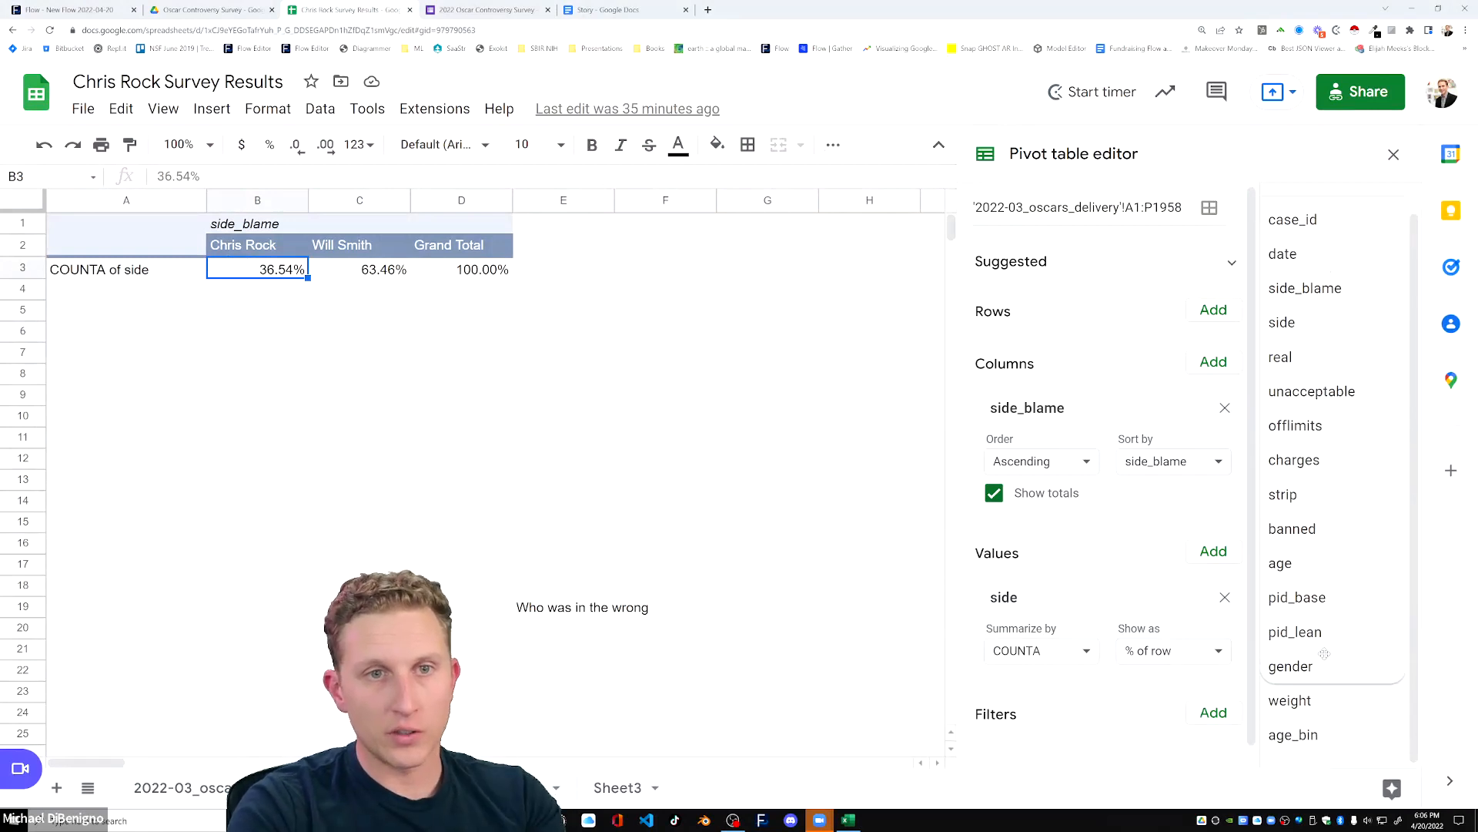
pyautogui.moveTo(1313, 666); pyautogui.dragTo(1009, 331)
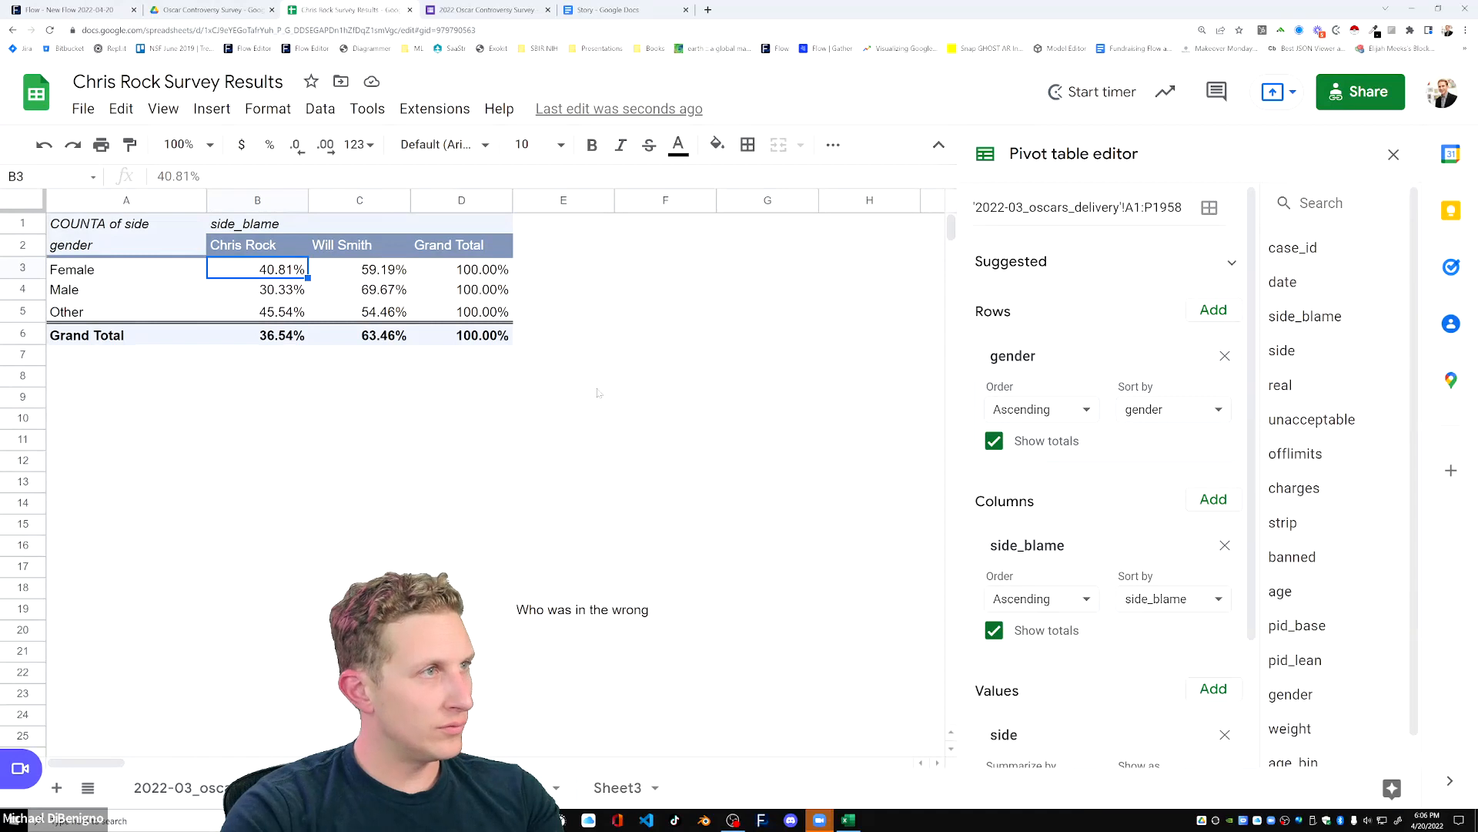
pyautogui.hotkey('alt', 'Tab')
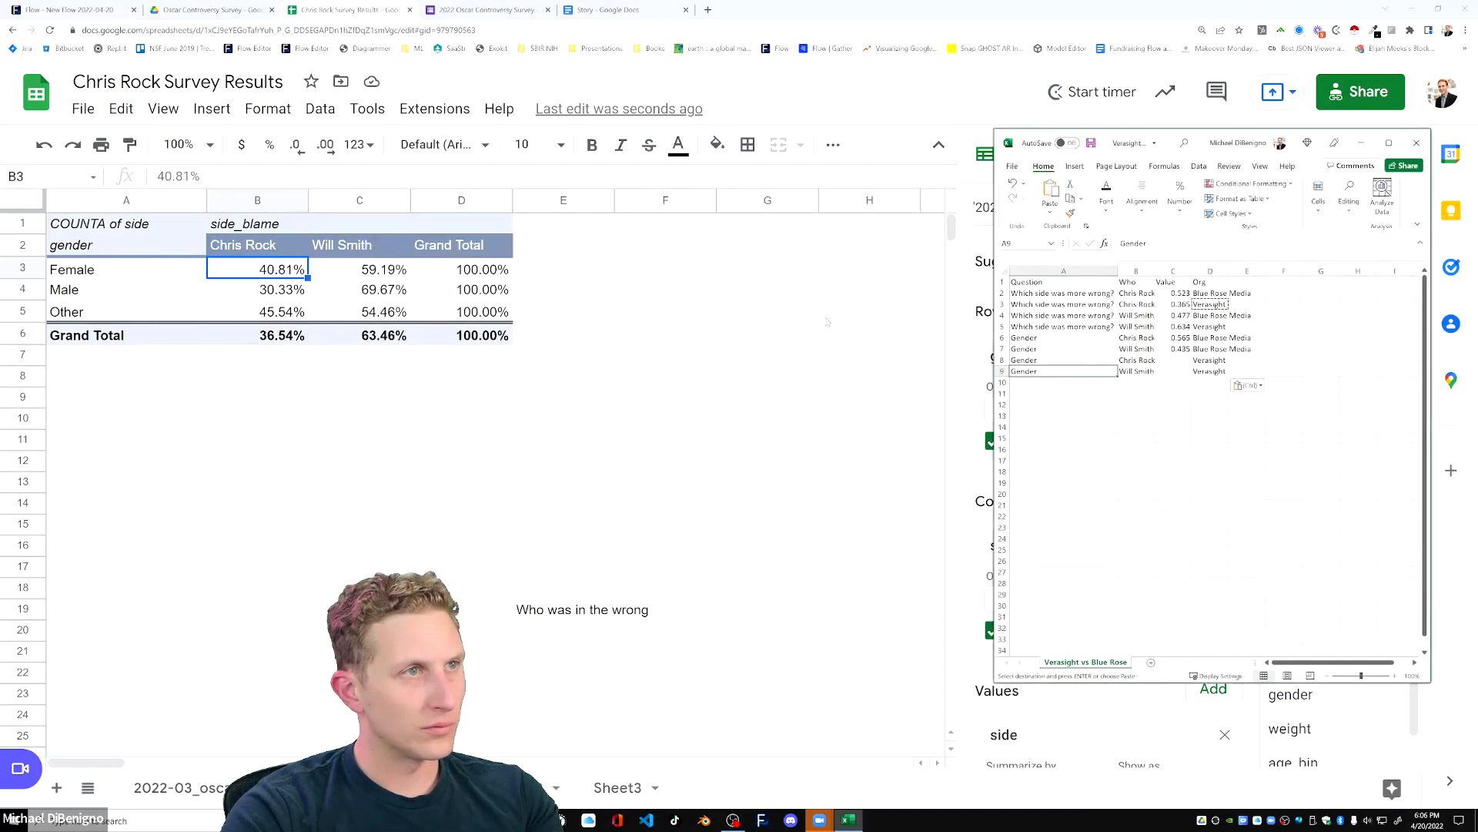
pyautogui.click(1148, 401)
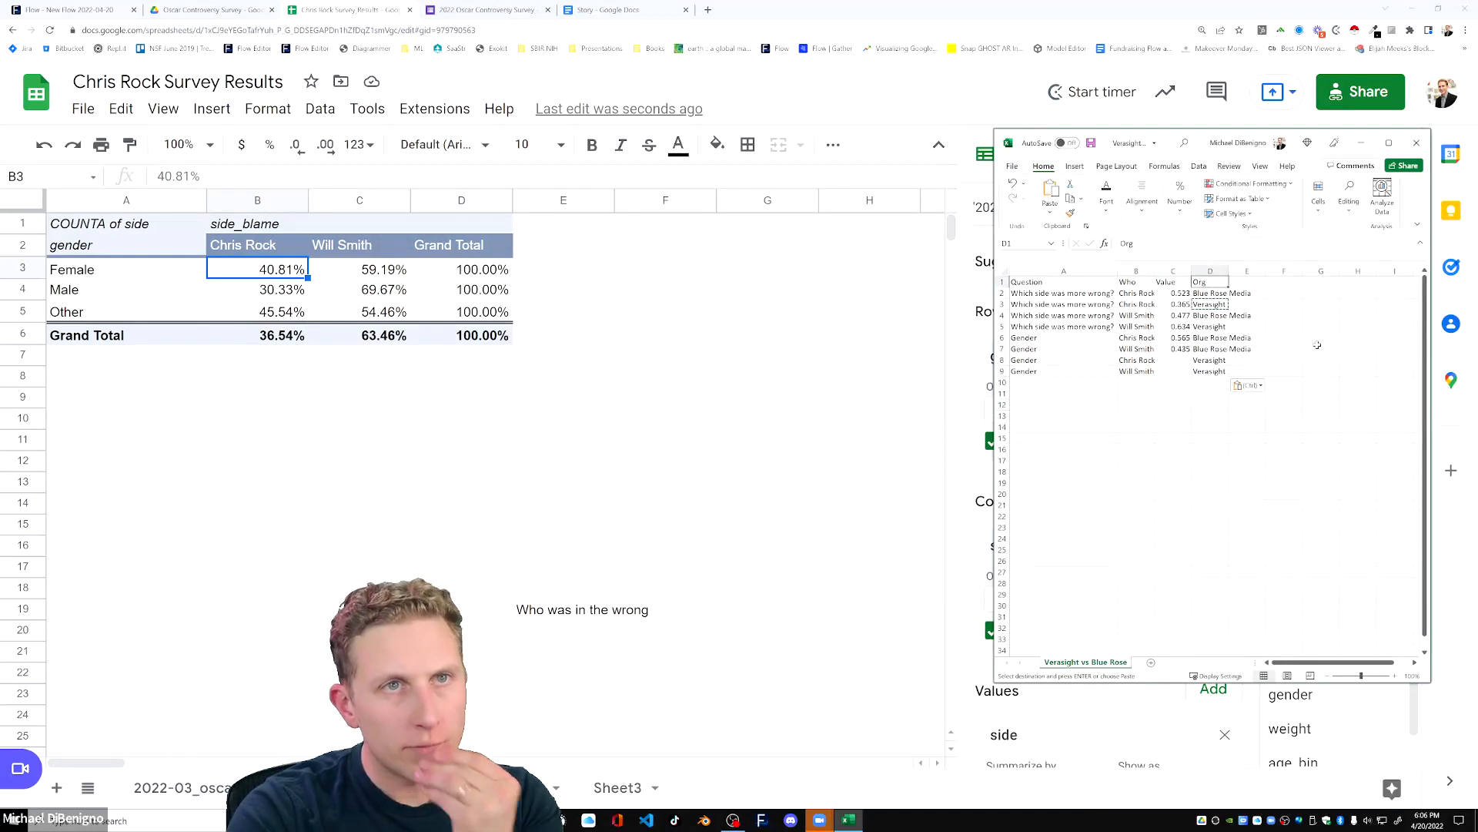
pyautogui.click(1320, 358)
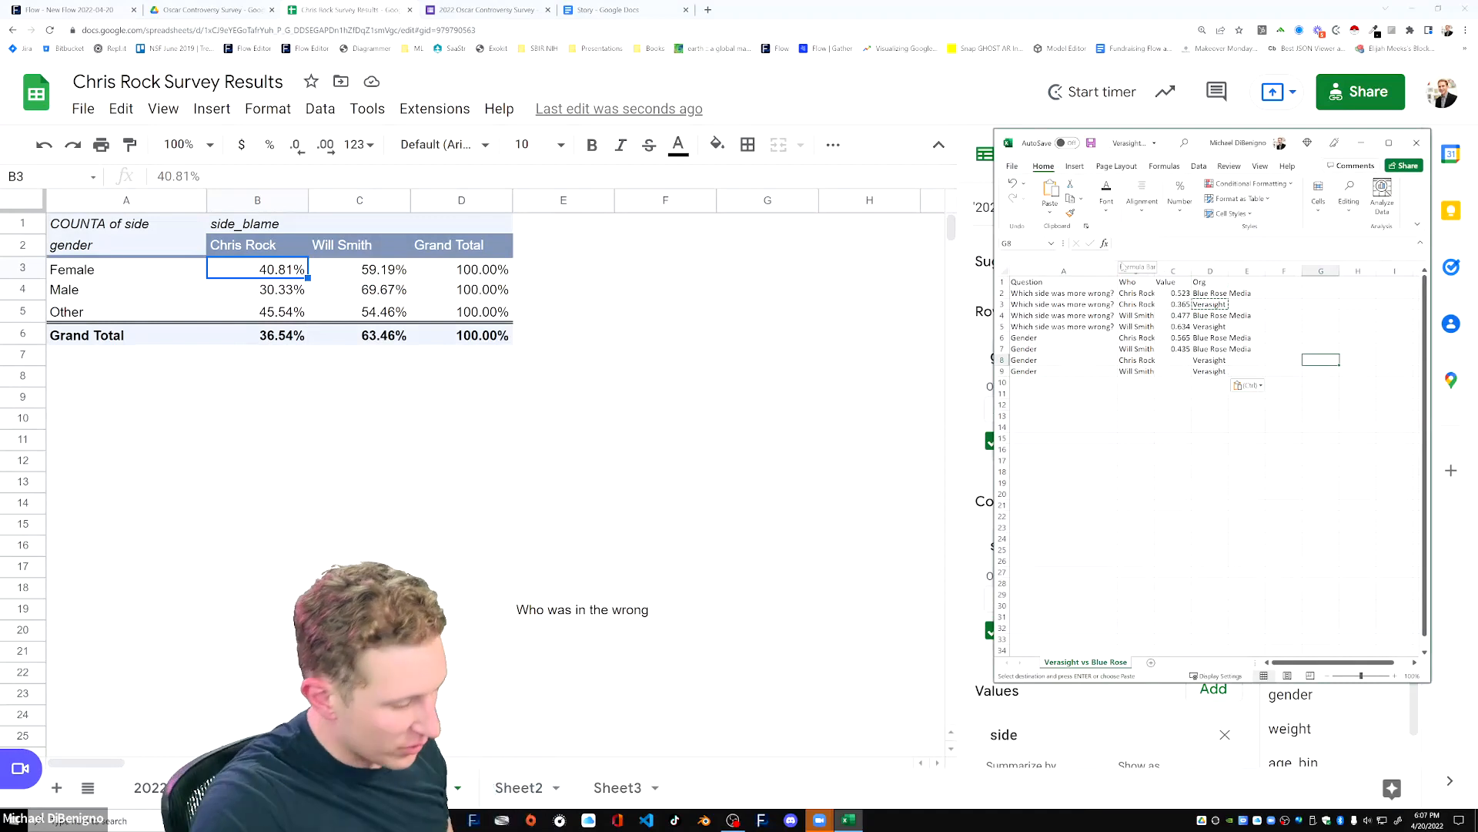
pyautogui.click(1132, 326)
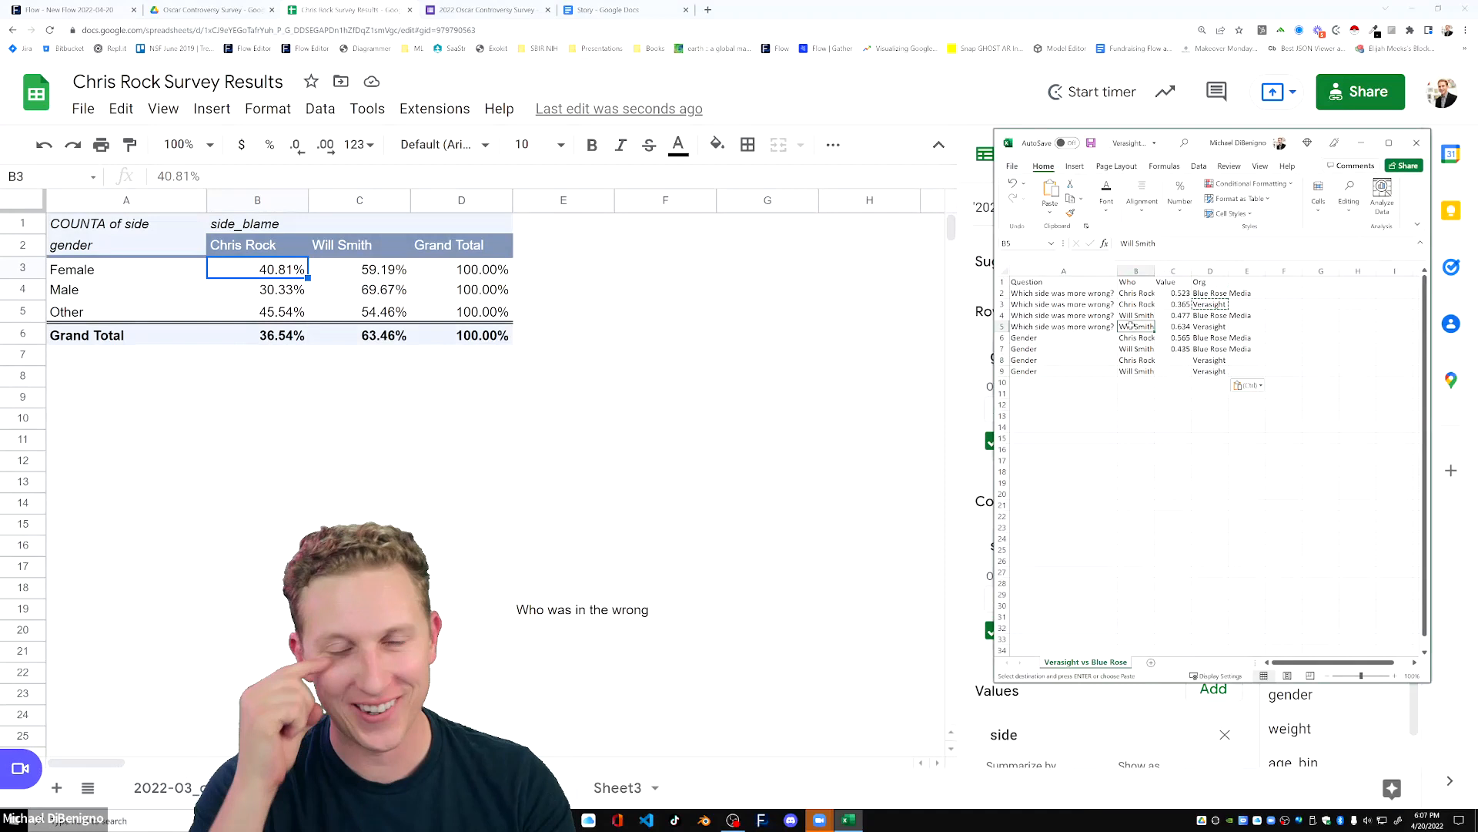
pyautogui.click(462, 335)
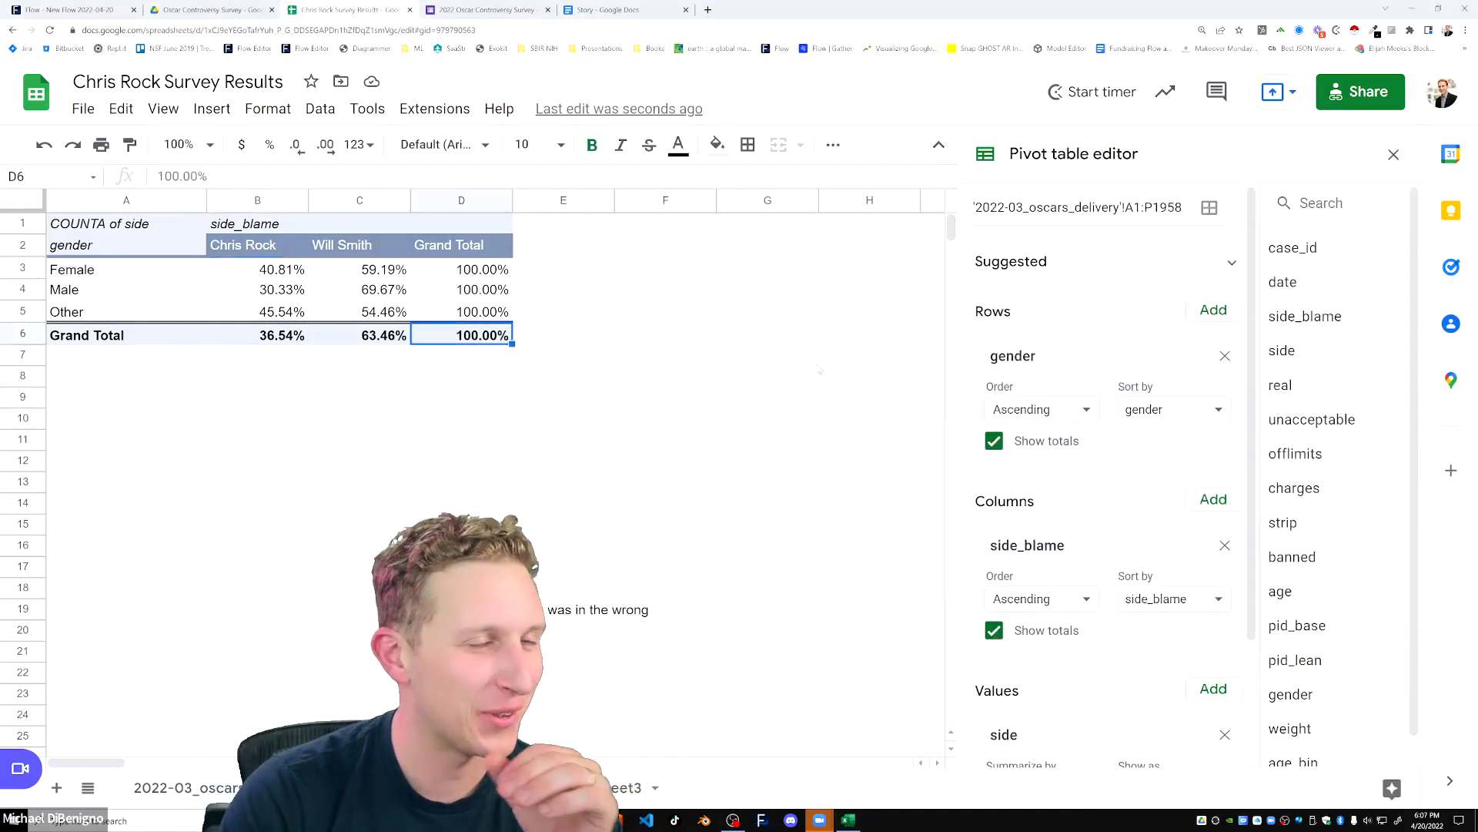
pyautogui.click(567, 333)
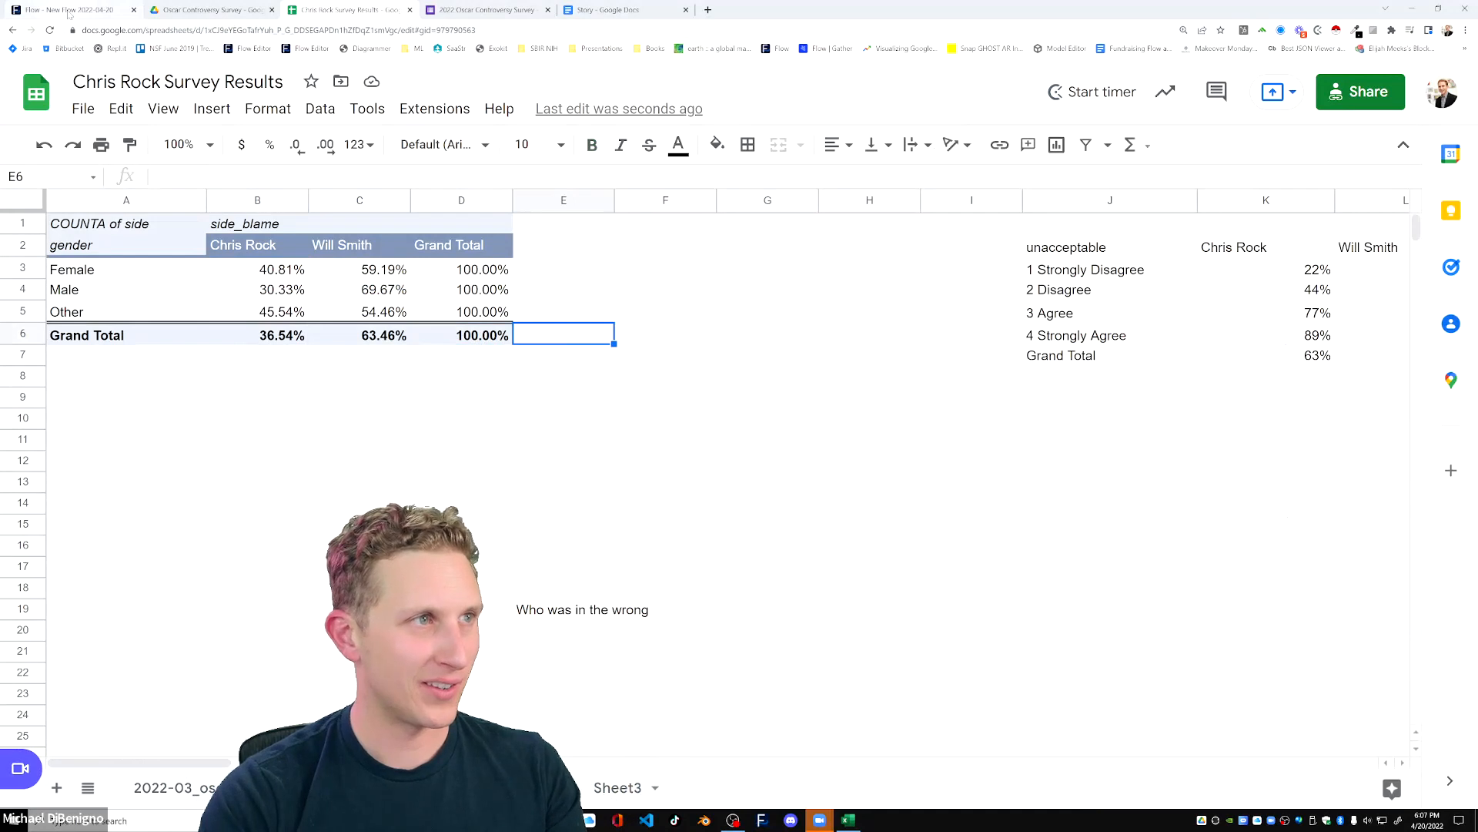
# Switch to the Flow editor and review the Verasight survey charts in steps 1 and 2.
pyautogui.click(83, 12)
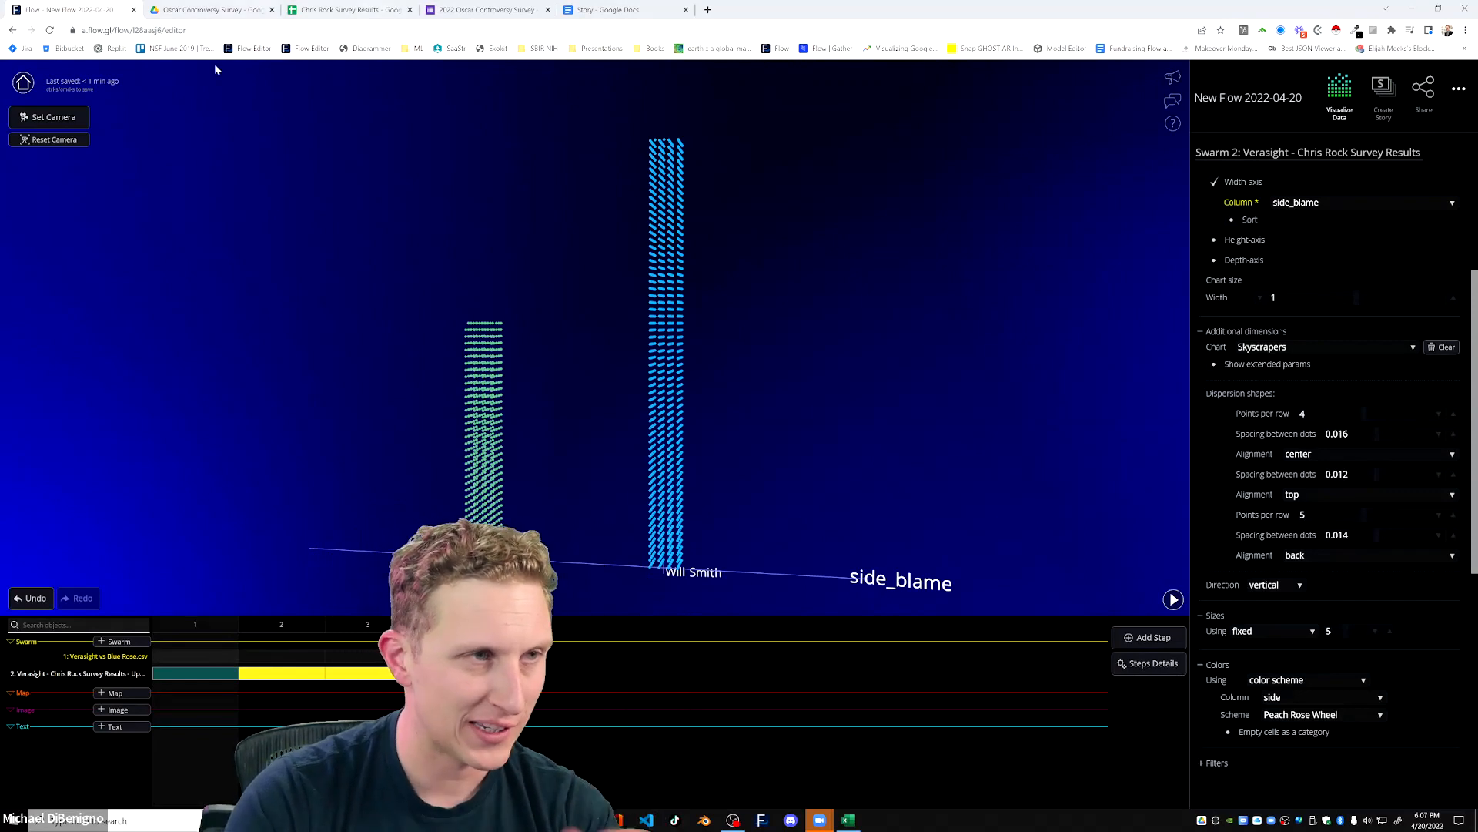
pyautogui.moveTo(515, 334); pyautogui.dragTo(698, 357)
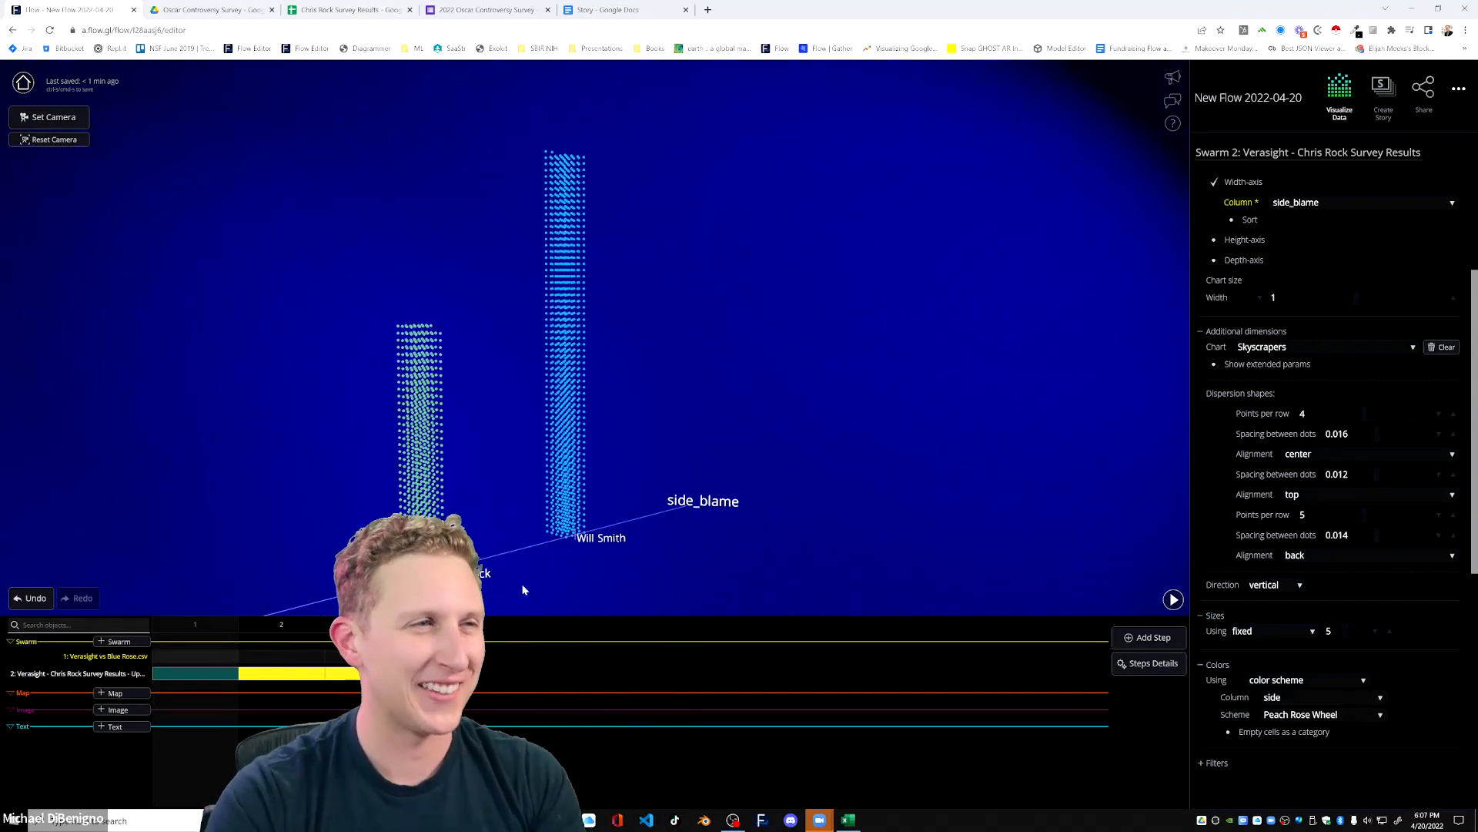
pyautogui.moveTo(881, 500); pyautogui.dragTo(822, 470)
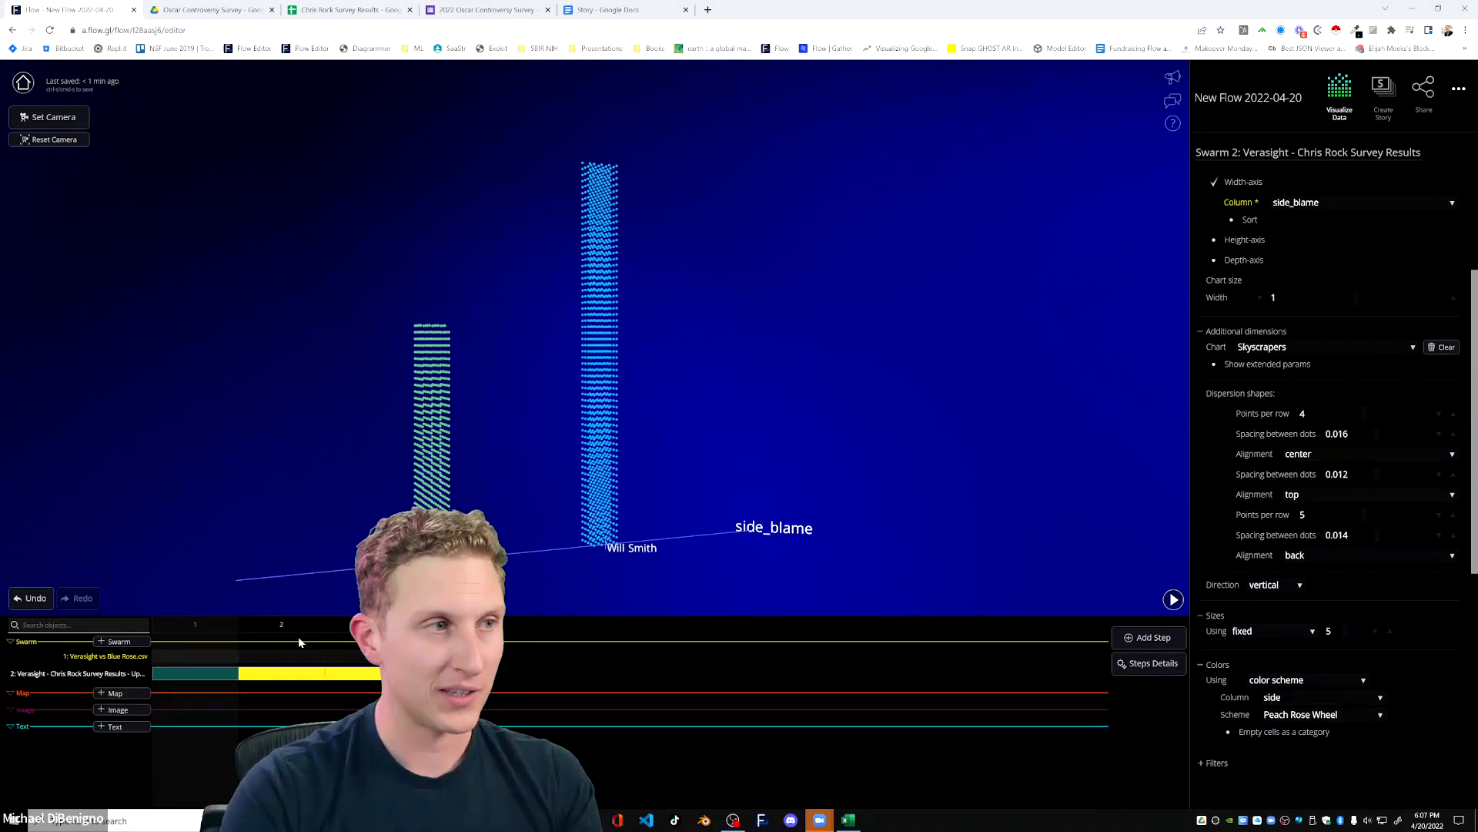
pyautogui.click(256, 630)
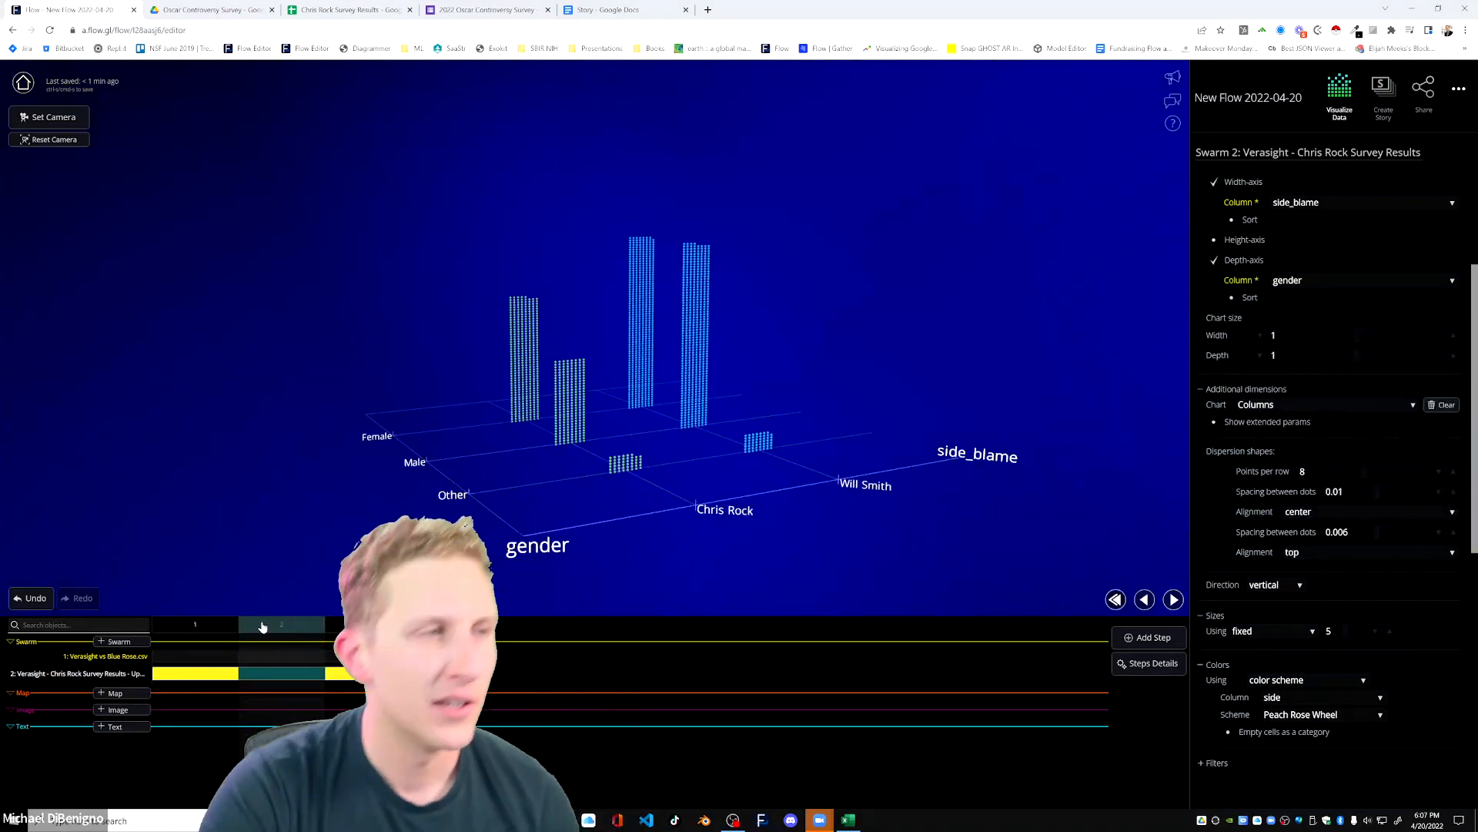
# Change the Verasight swarm's chart type in step 3 to Scatterplot.
pyautogui.click(367, 625)
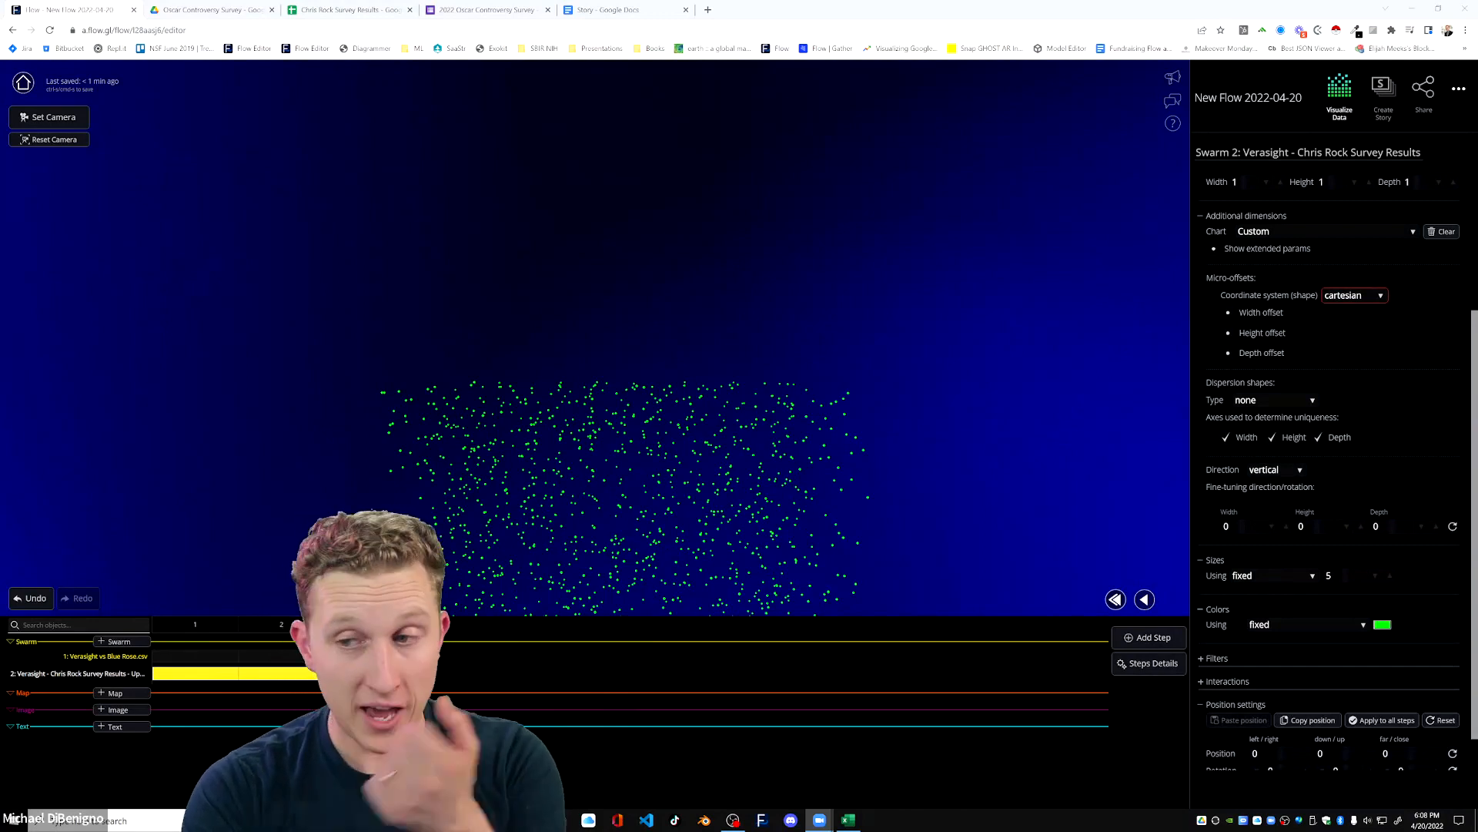
pyautogui.scroll(-3, 660, 344)
pyautogui.moveTo(647, 478); pyautogui.dragTo(585, 387)
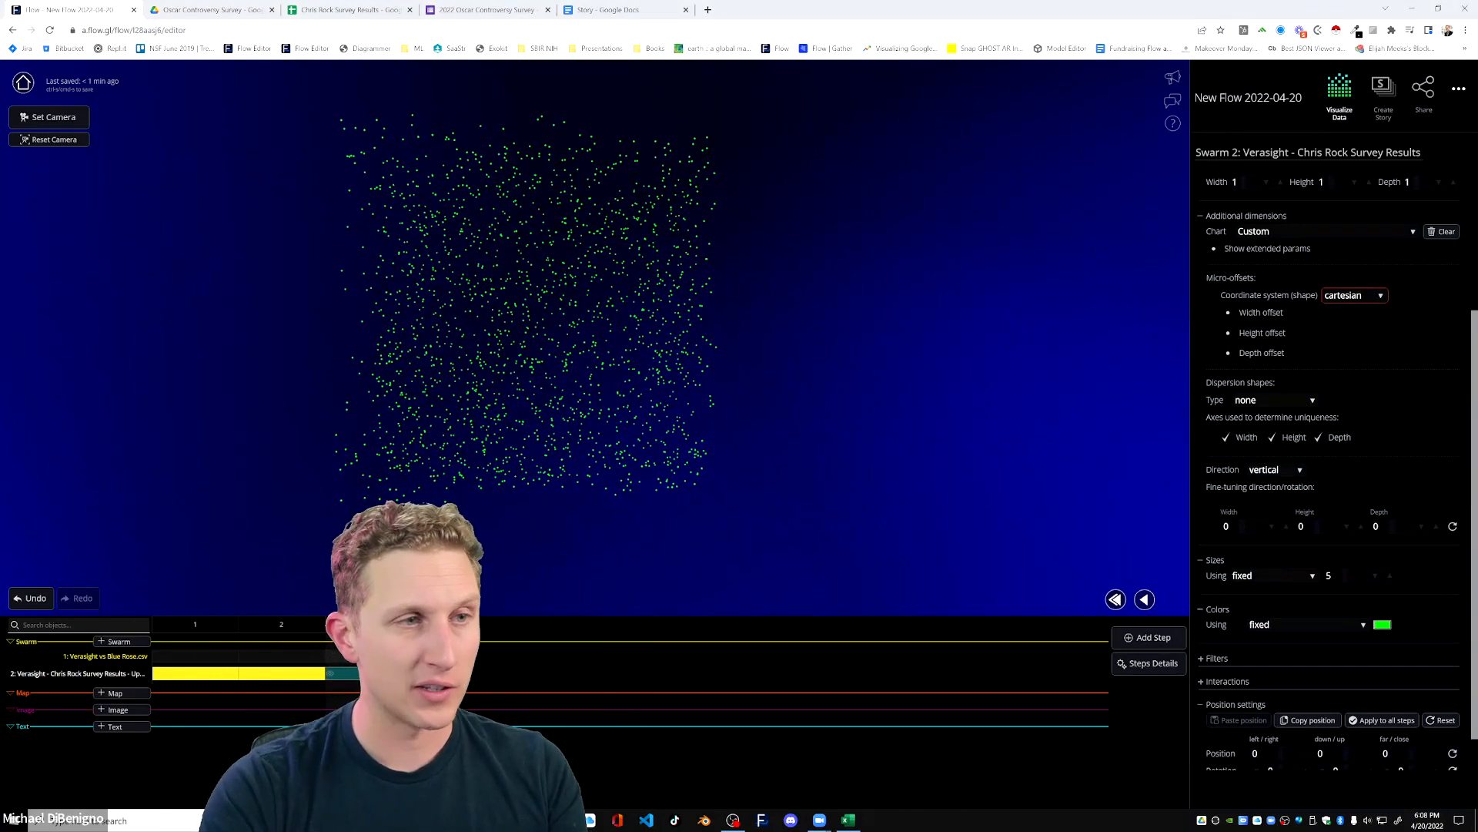
pyautogui.scroll(3, 1245, 518)
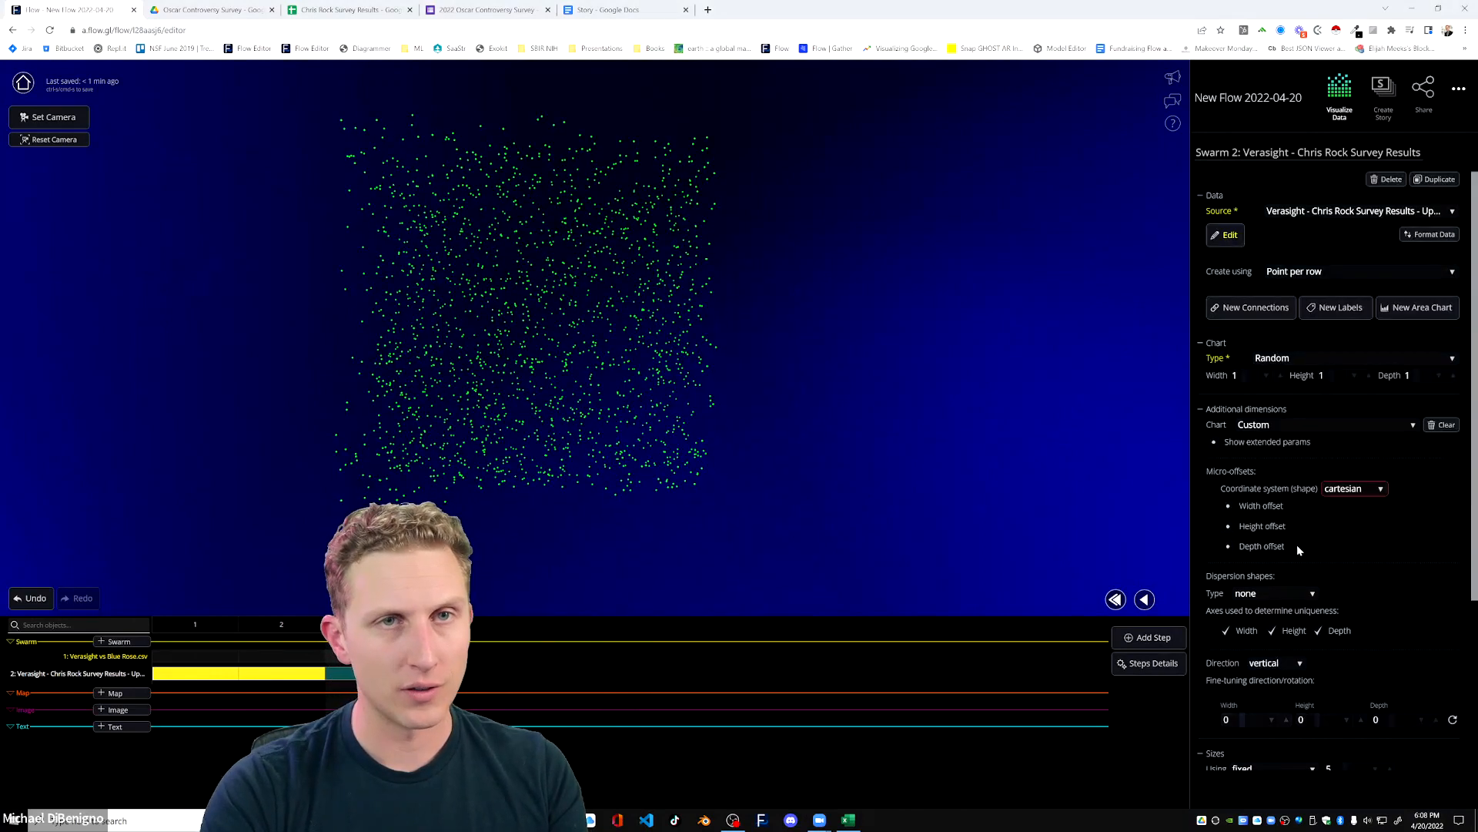
pyautogui.click(1323, 359)
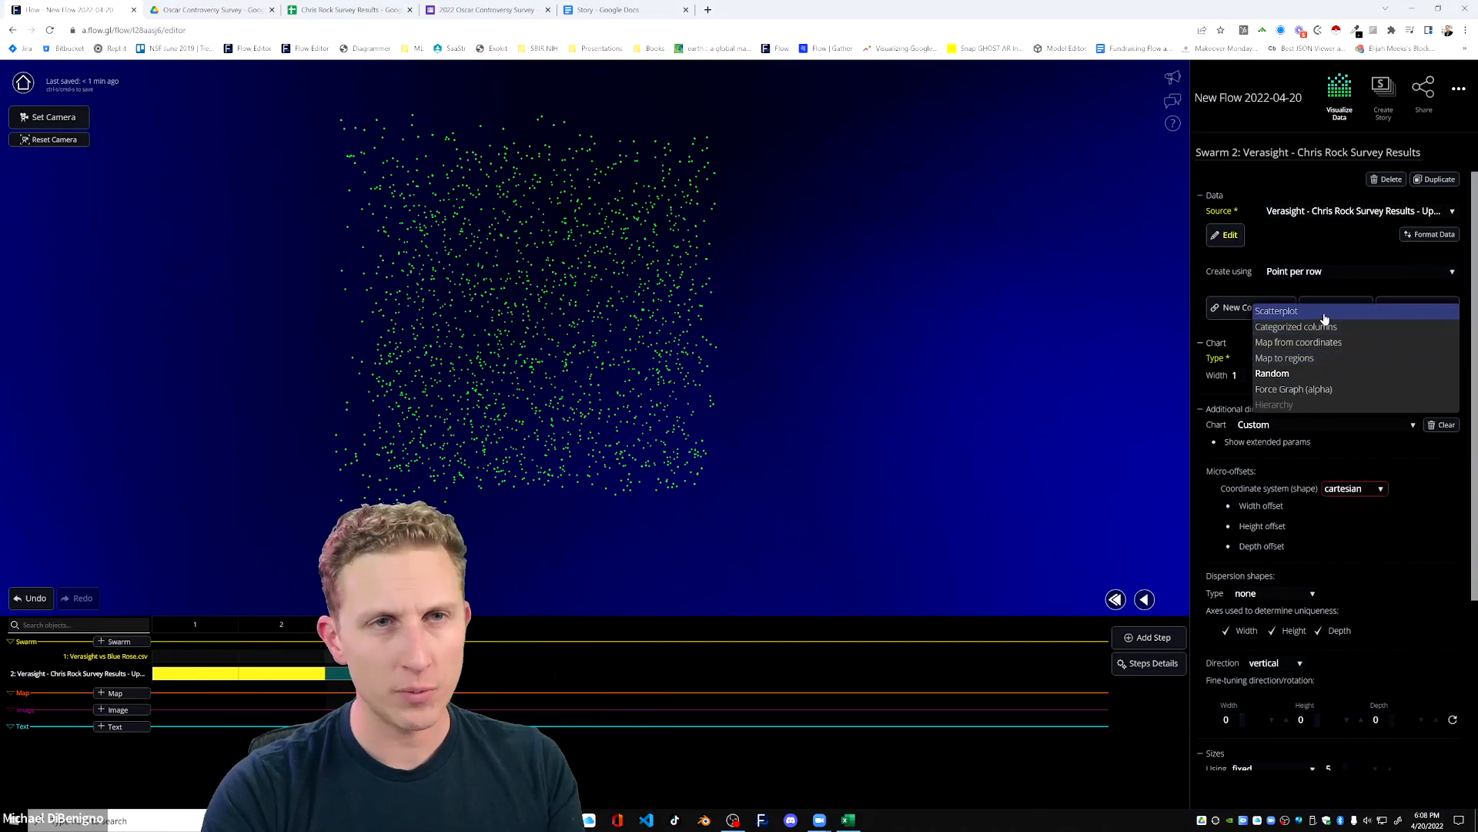
pyautogui.click(1355, 313)
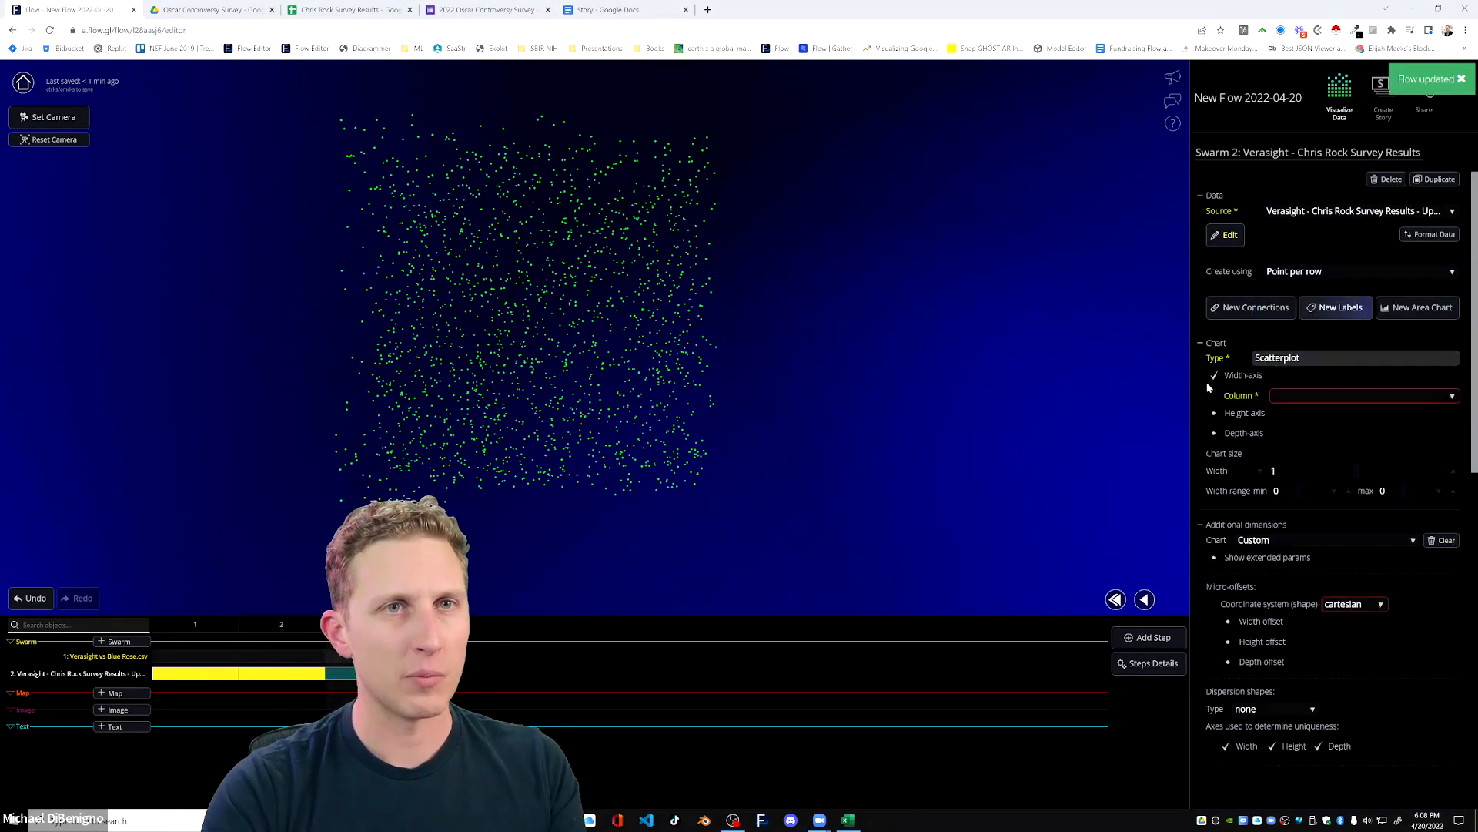
pyautogui.click(1319, 396)
pyautogui.click(1001, 419)
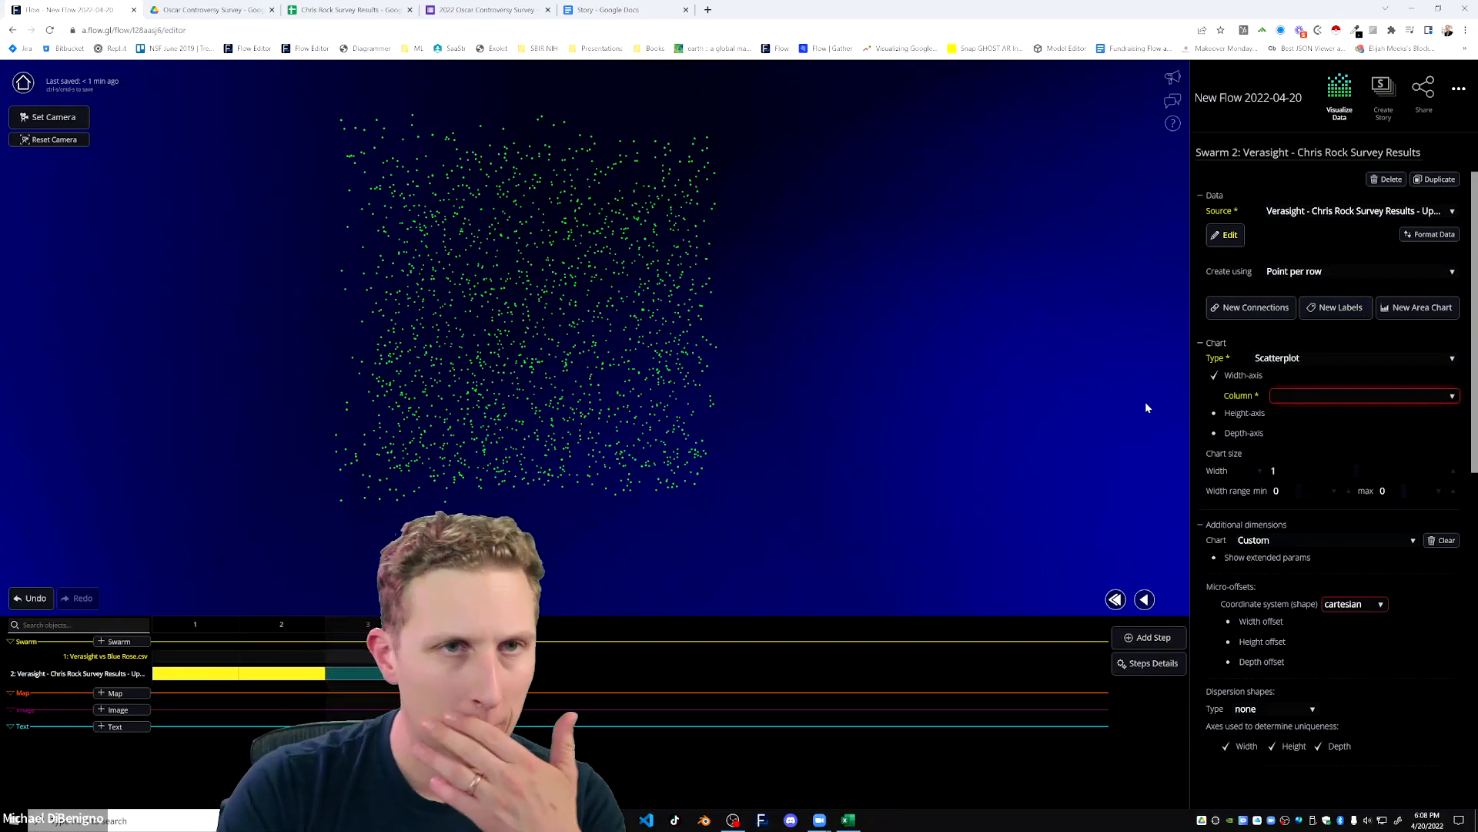
# Duplicate story step 2 with the side_blame by gender chart as a new step.
pyautogui.click(270, 673)
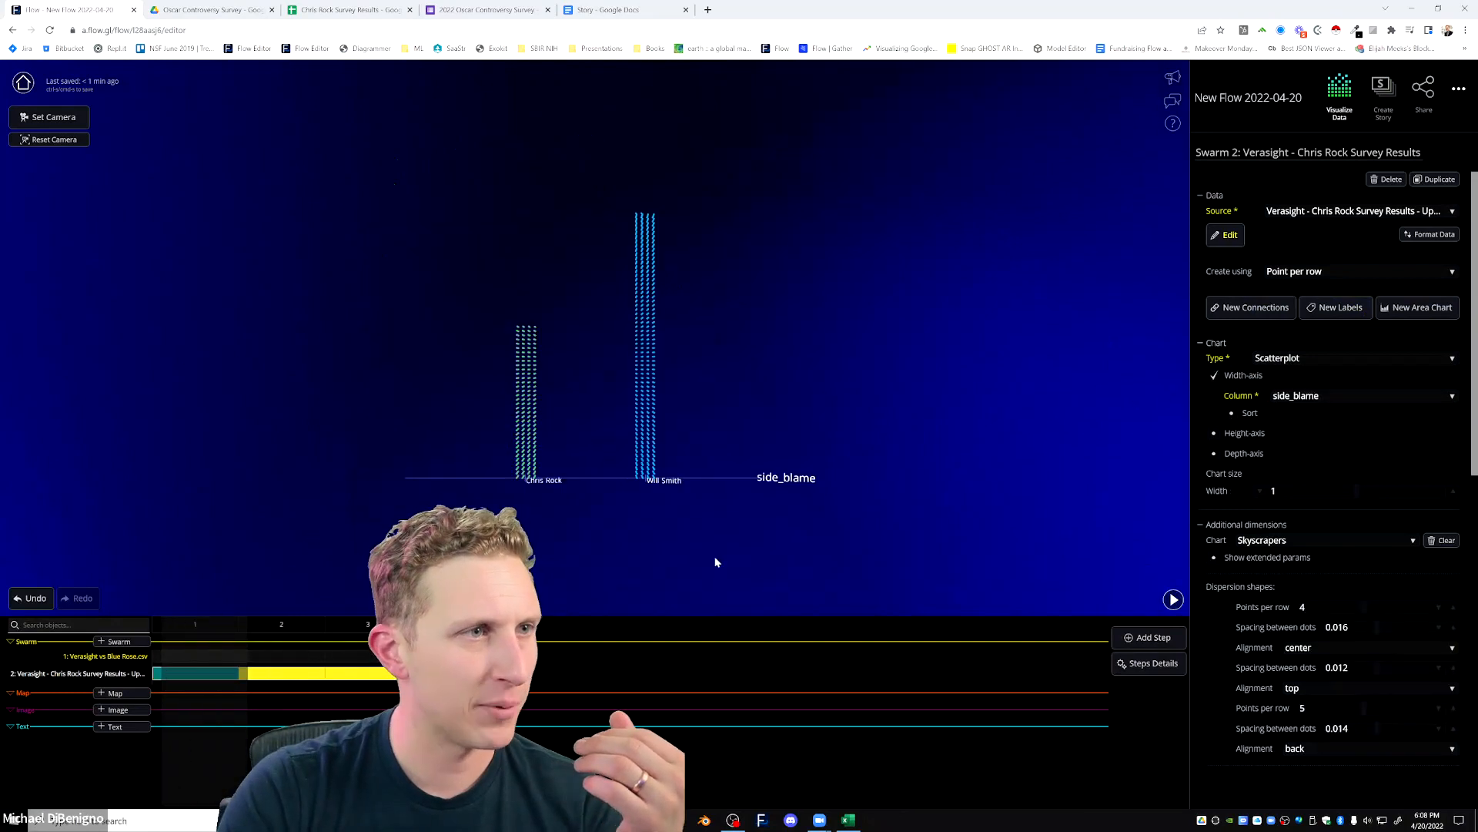
pyautogui.click(1173, 599)
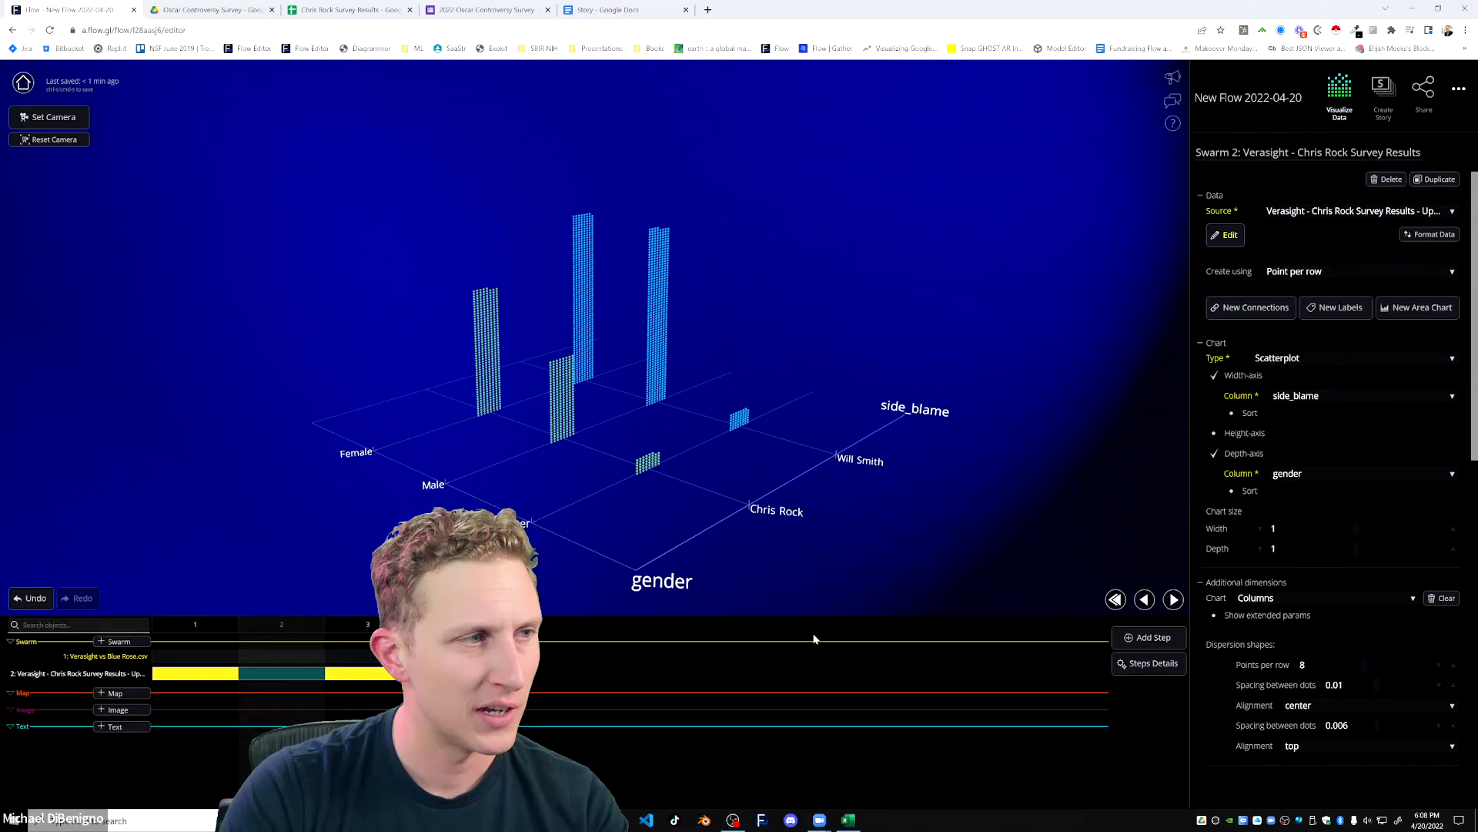
pyautogui.click(1148, 637)
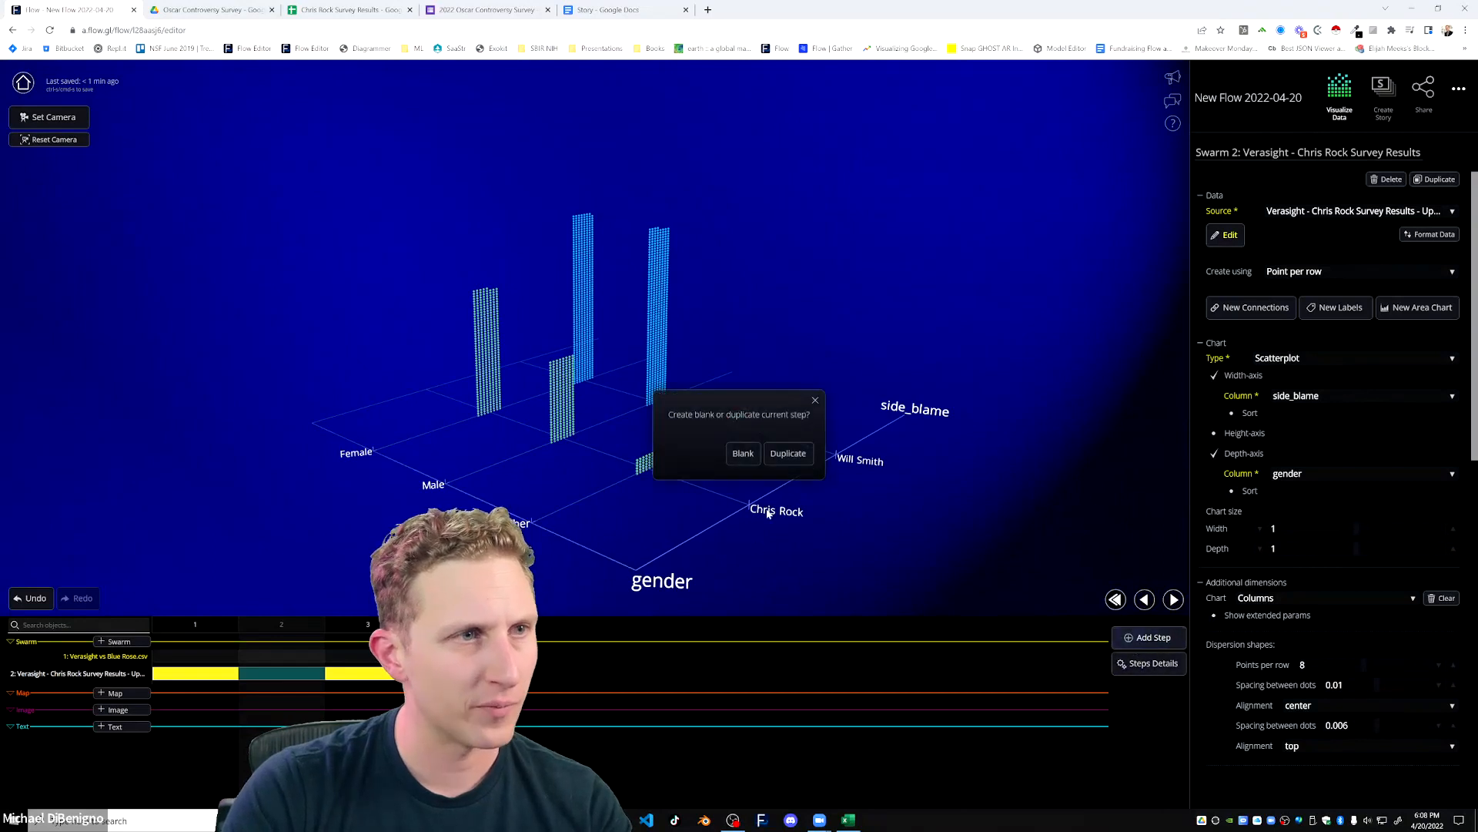
pyautogui.click(789, 462)
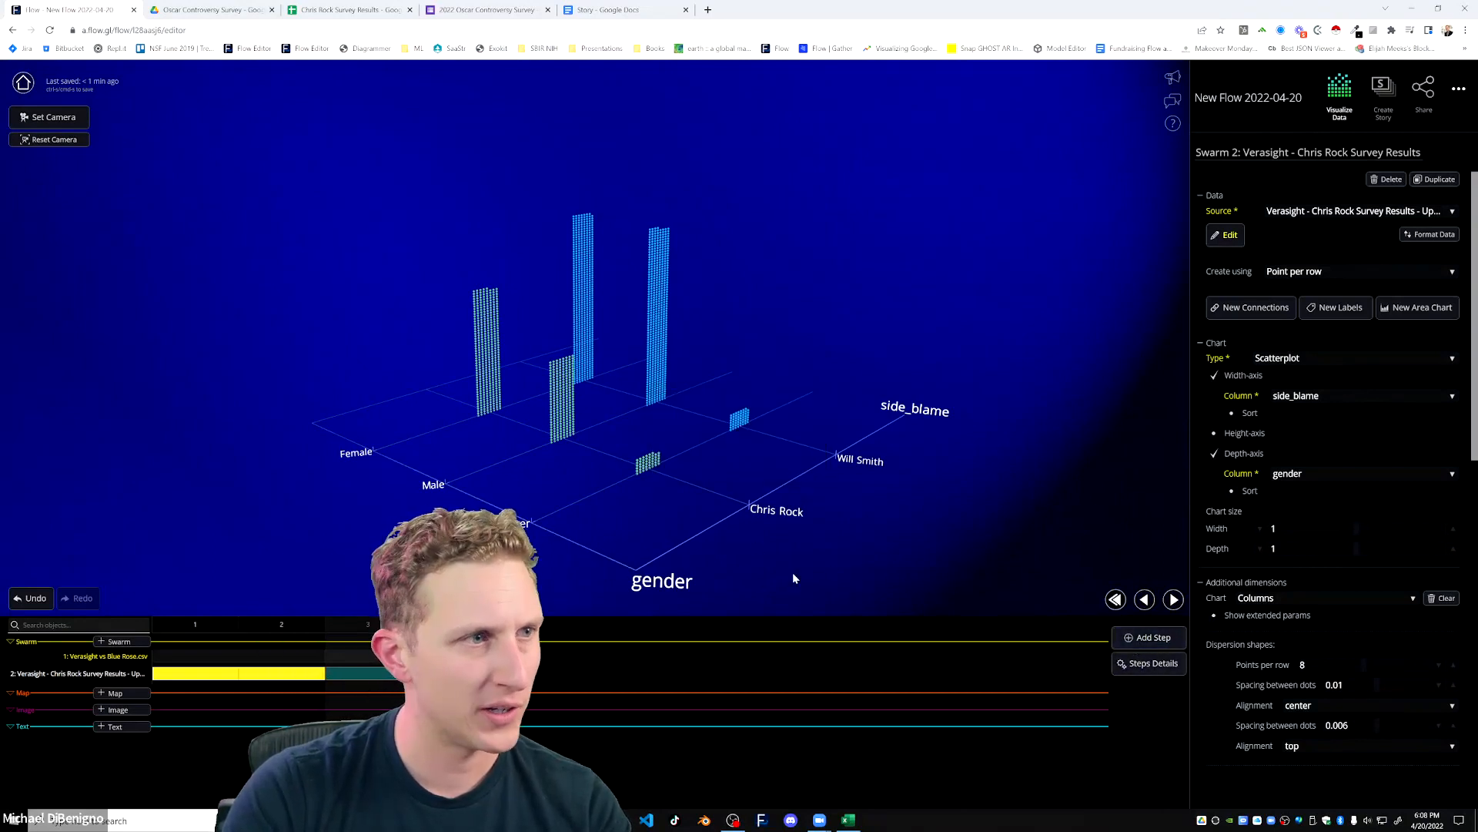
# Change the depth-axis column of the Verasight swarm in the new step 3 to unacceptable.
pyautogui.moveTo(857, 568); pyautogui.dragTo(836, 569)
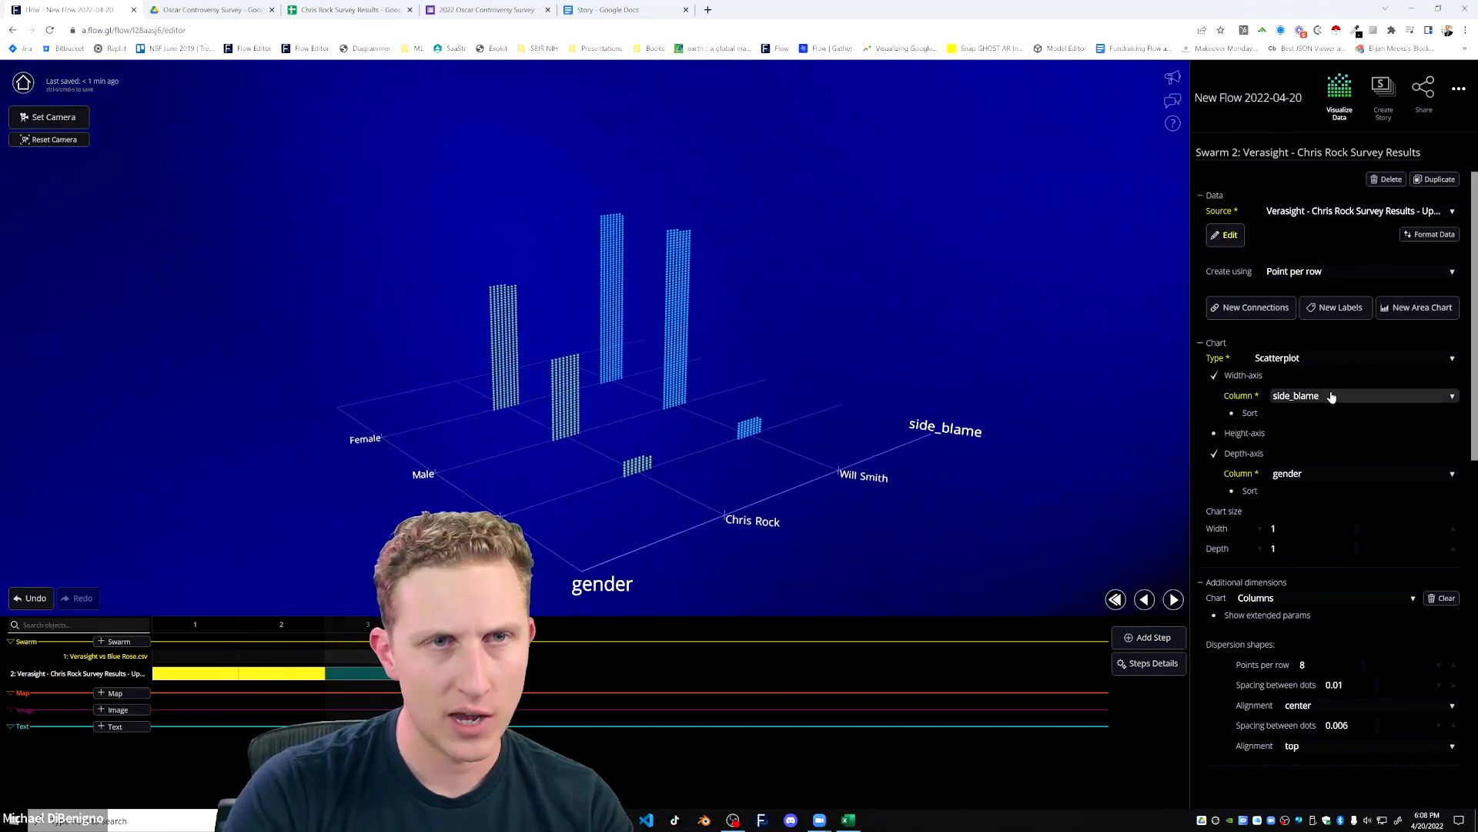
pyautogui.click(1434, 473)
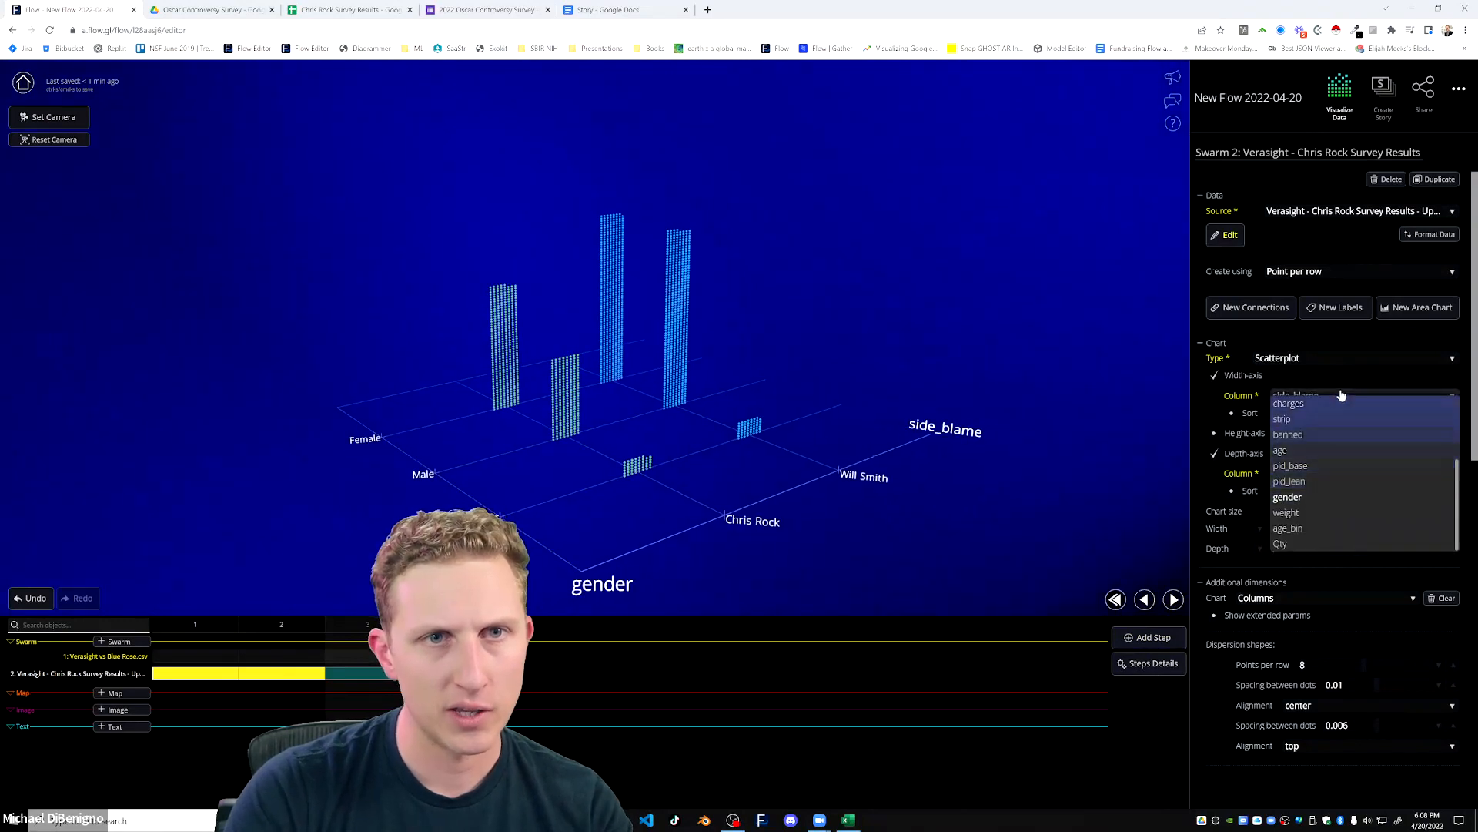
pyautogui.scroll(-3, 1324, 474)
pyautogui.click(1319, 453)
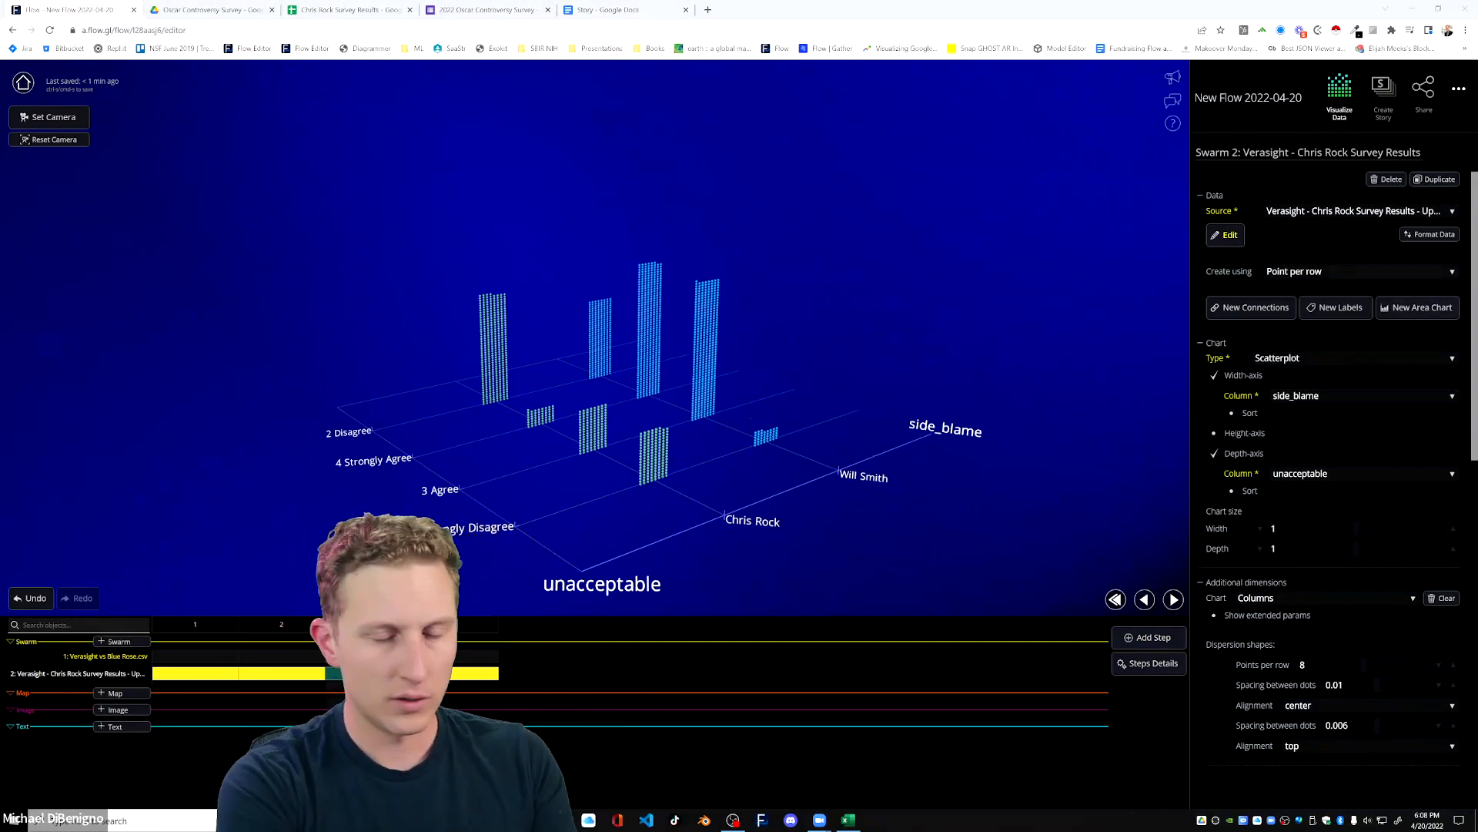
pyautogui.moveTo(1036, 565); pyautogui.dragTo(880, 557)
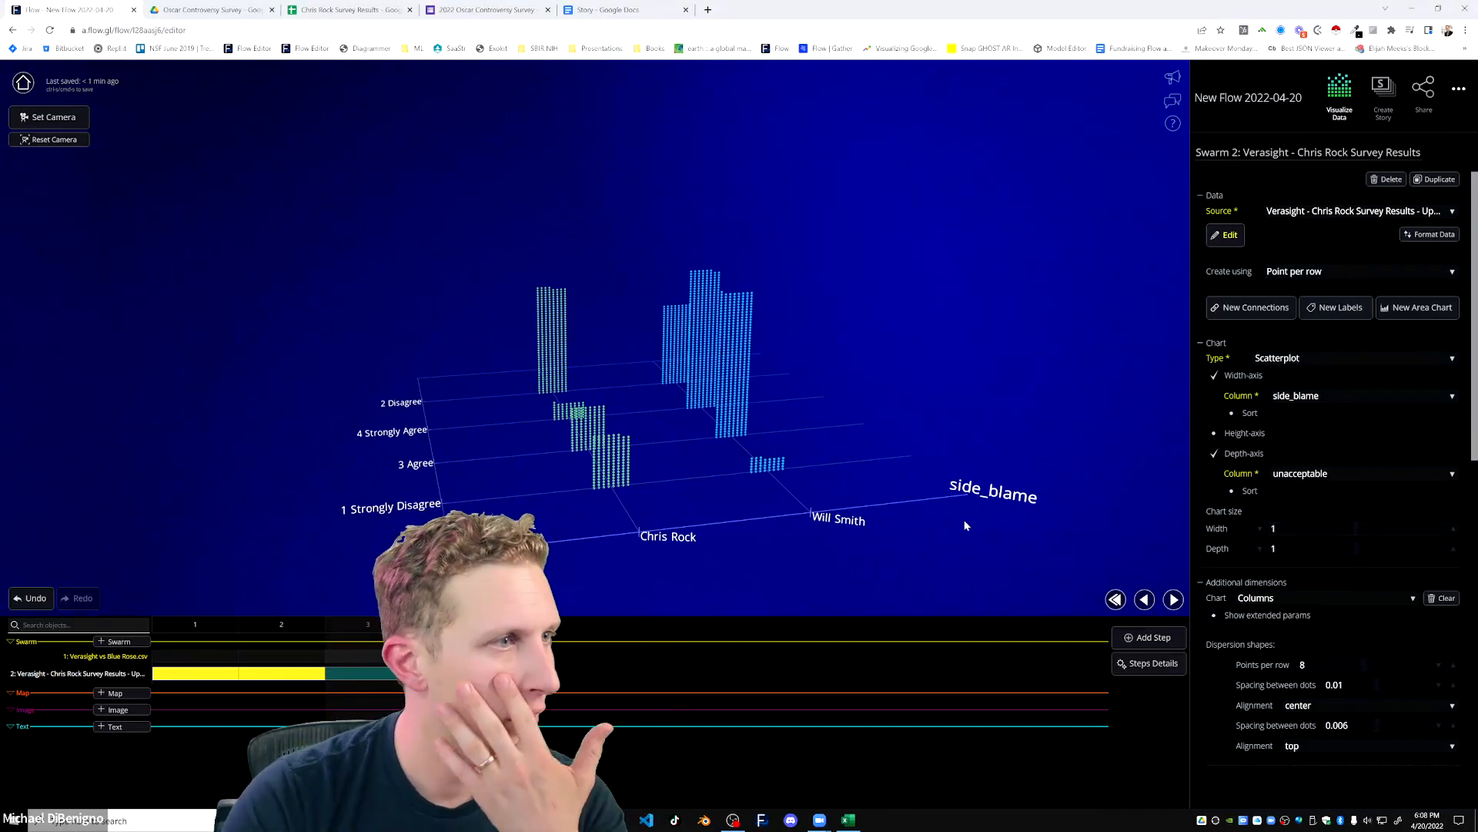
pyautogui.moveTo(505, 524); pyautogui.dragTo(557, 517)
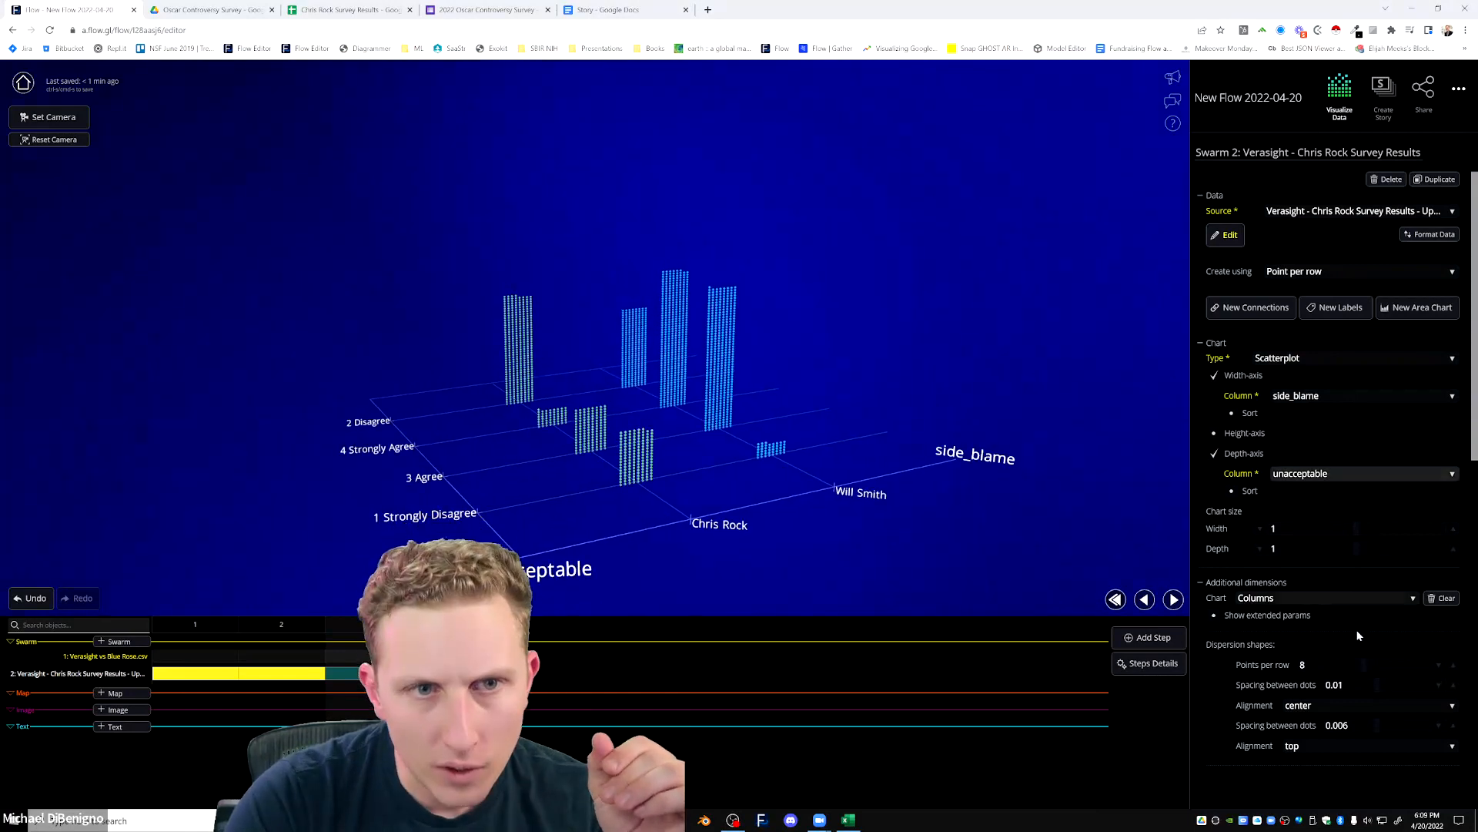
# Sort the unacceptable depth axis alphabetically in ascending order.
pyautogui.click(1250, 490)
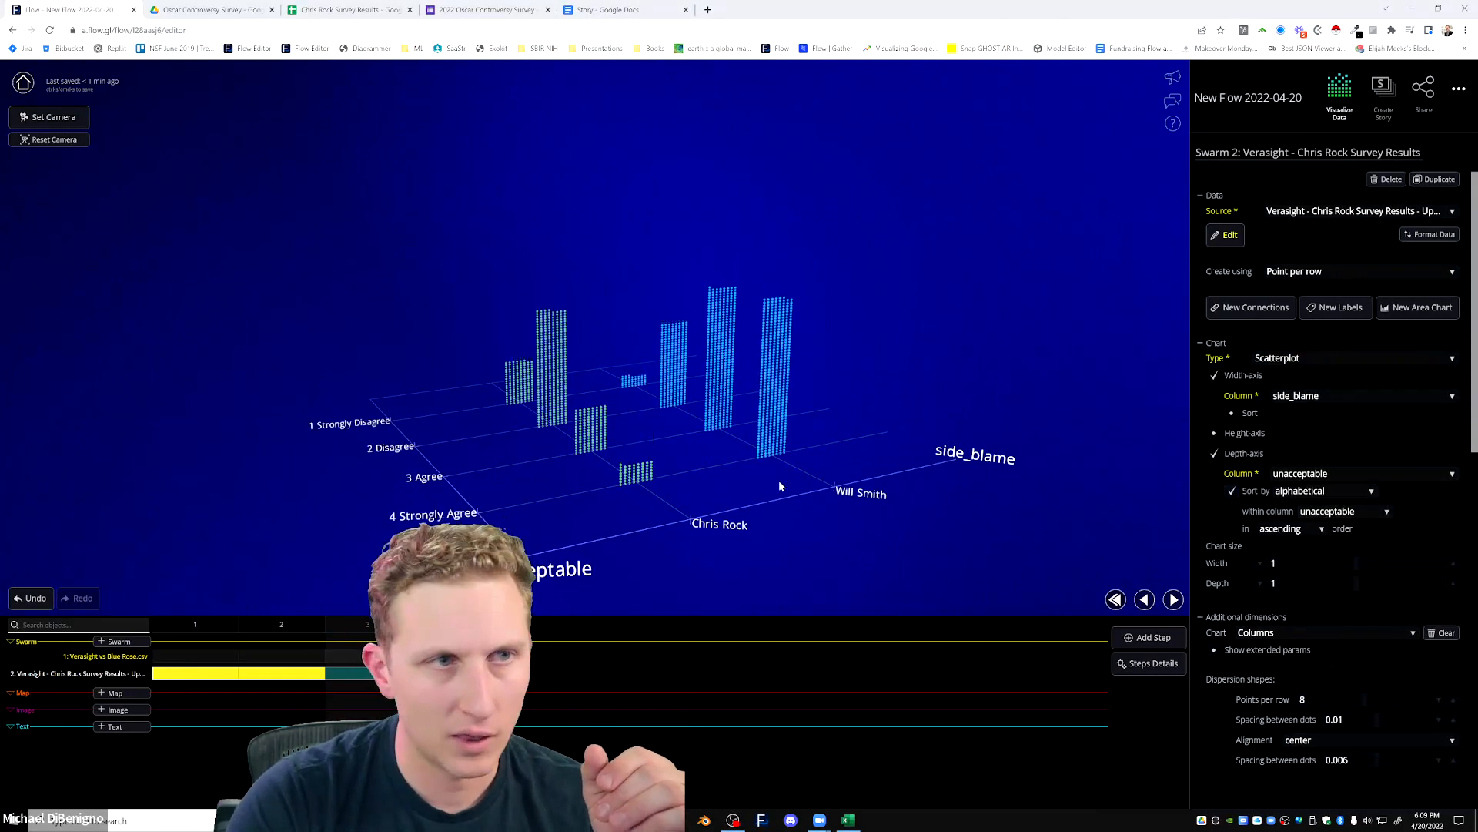
pyautogui.moveTo(779, 487); pyautogui.dragTo(769, 485)
pyautogui.click(1232, 491)
pyautogui.moveTo(551, 556); pyautogui.dragTo(598, 512)
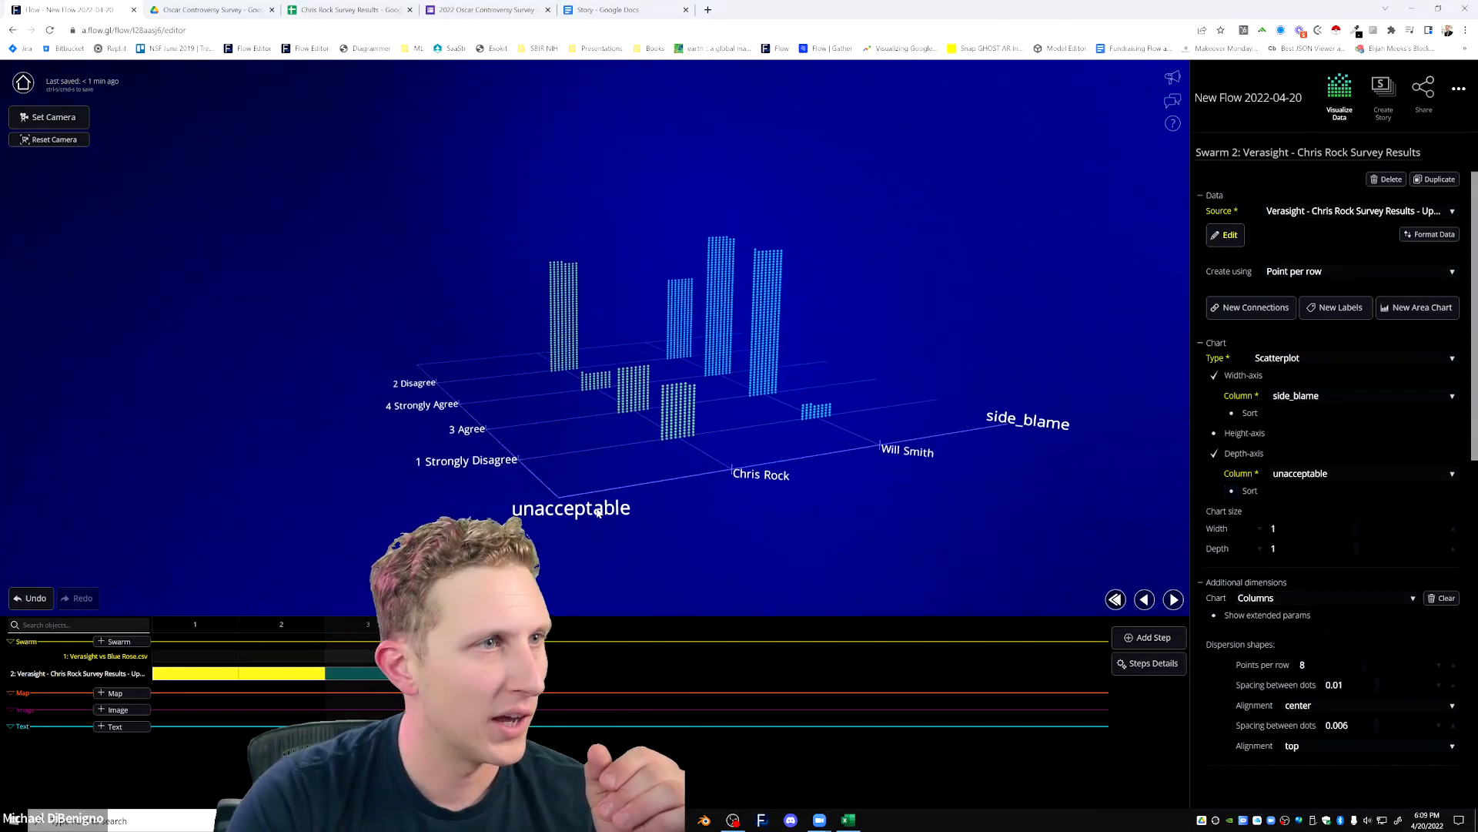
pyautogui.scroll(3, 599, 512)
pyautogui.moveTo(355, 507); pyautogui.dragTo(521, 472)
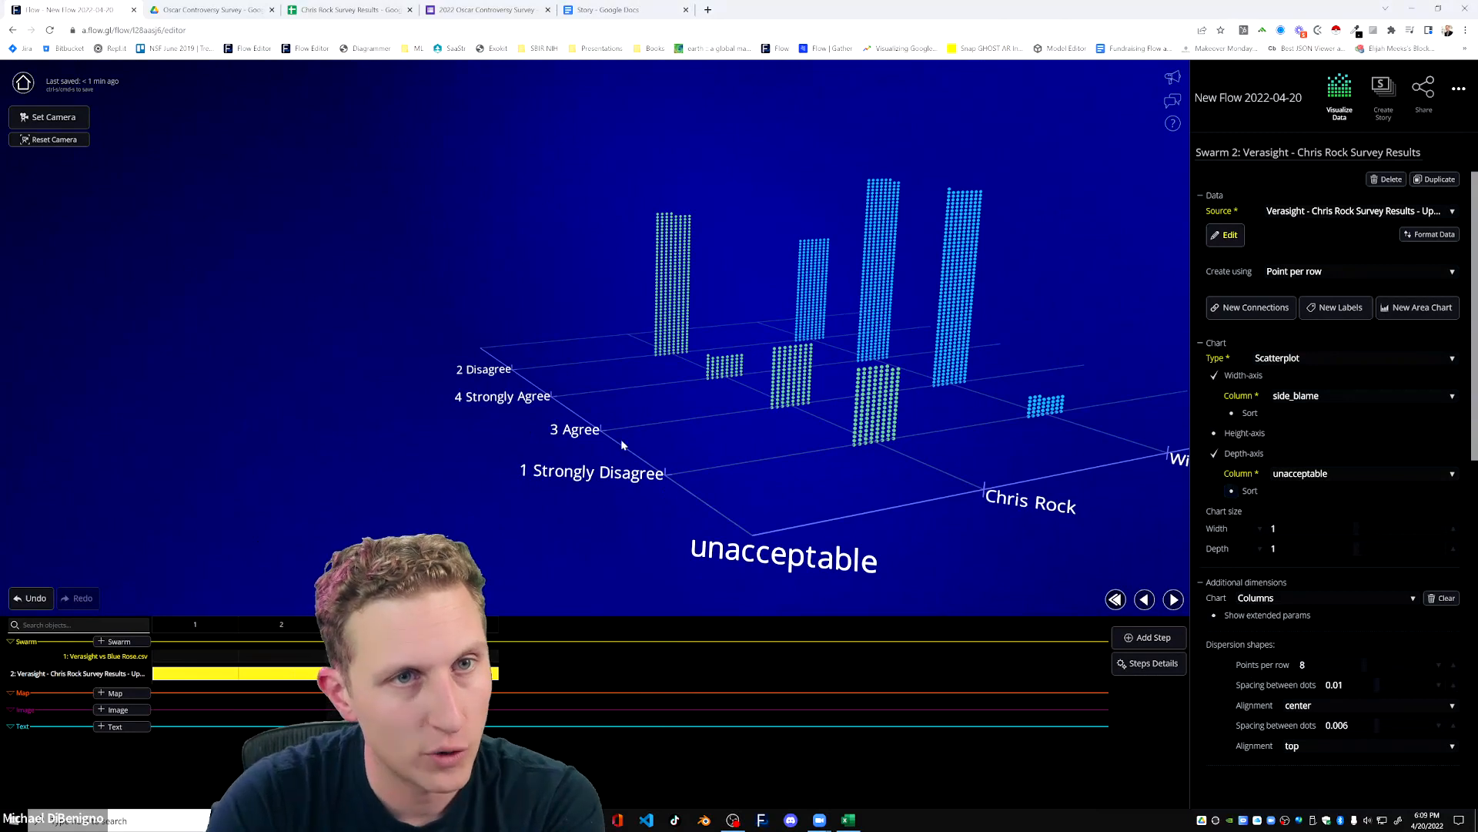
pyautogui.click(1231, 492)
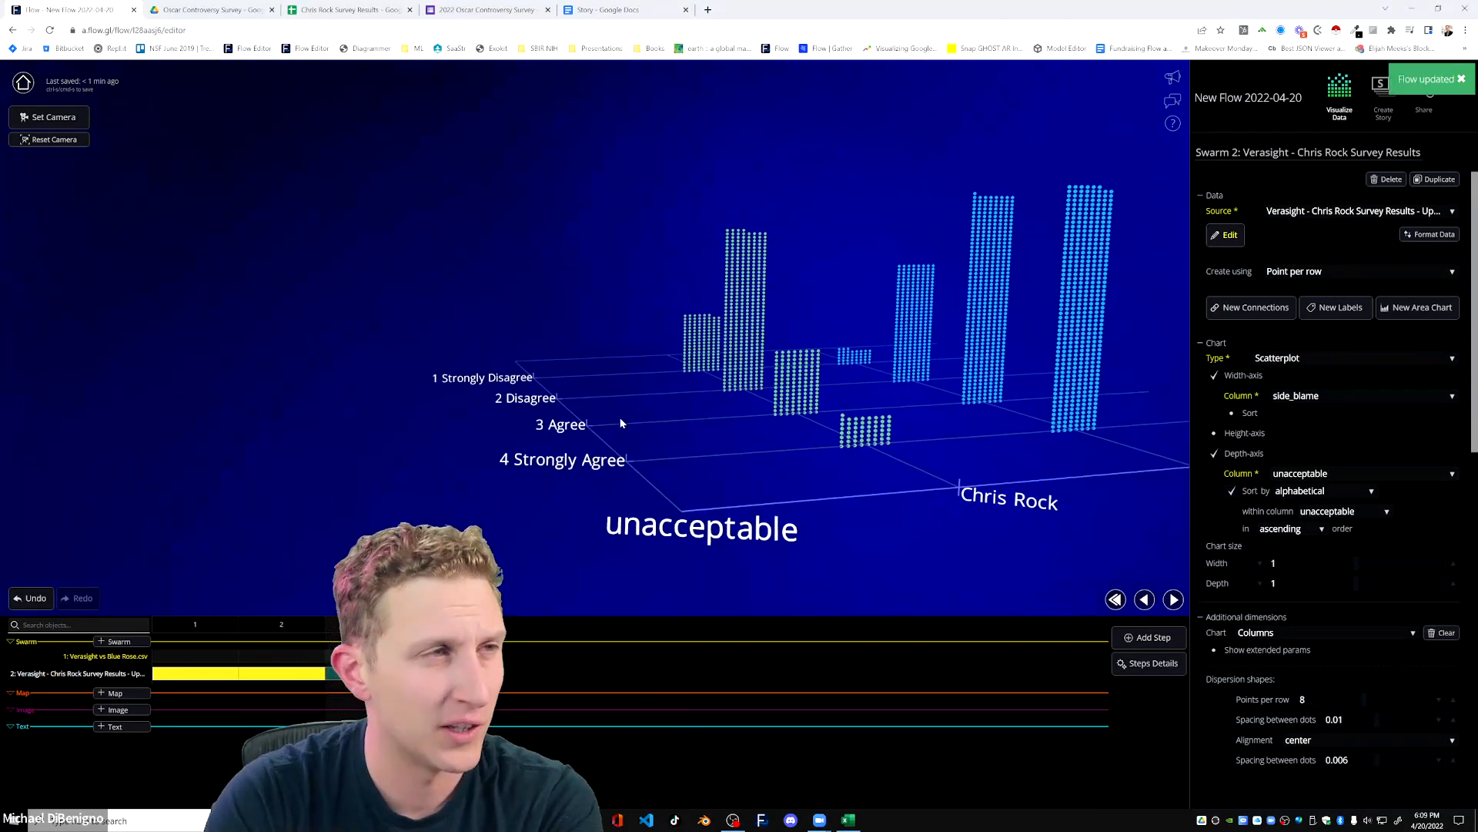
pyautogui.moveTo(622, 423); pyautogui.dragTo(711, 548)
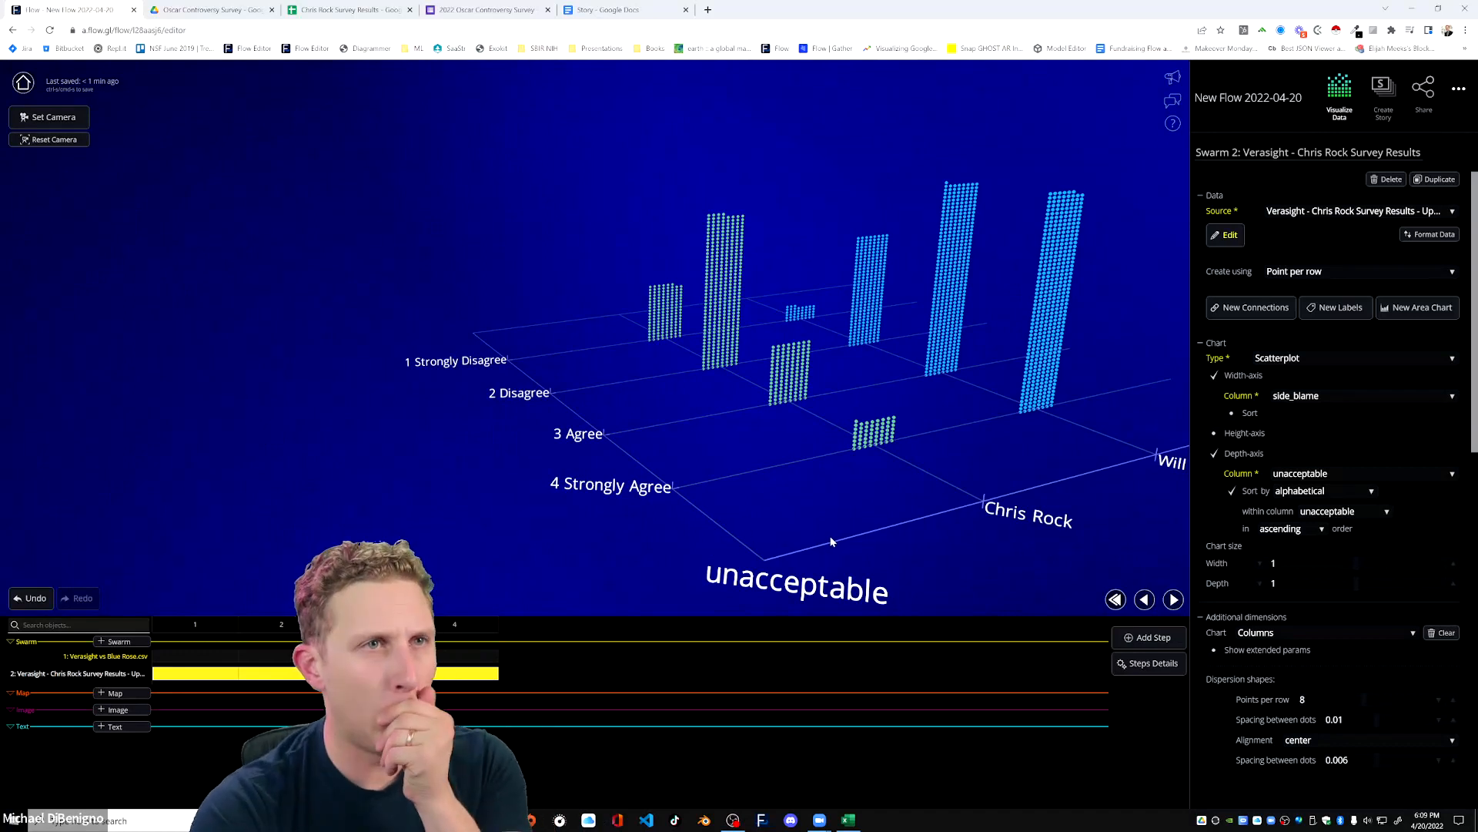
pyautogui.moveTo(964, 528); pyautogui.dragTo(871, 562)
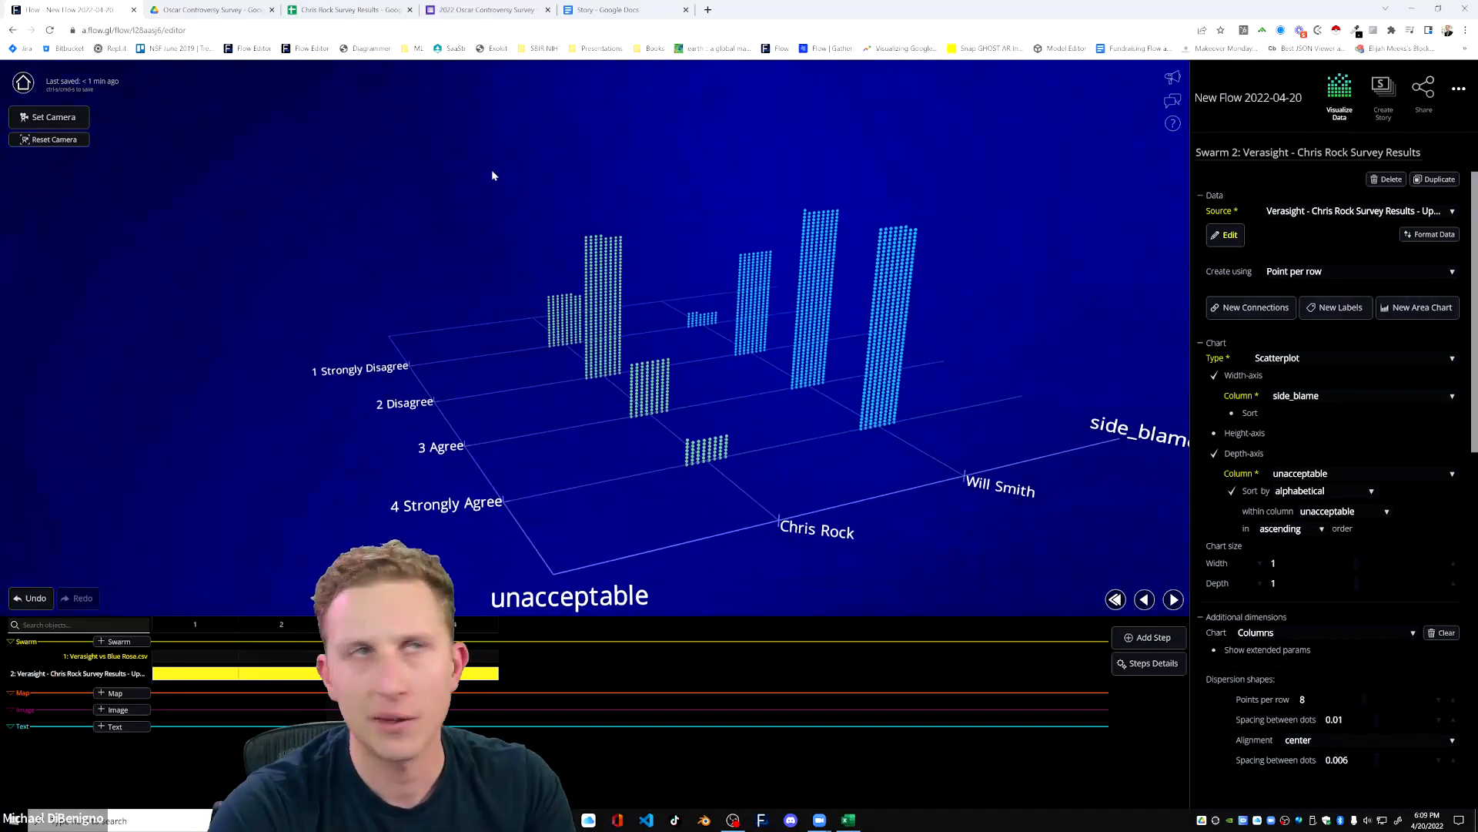
# Check the Story document, and add the flow text "It is never acceptable to hit someone who verbally insults a partner/family member".
pyautogui.click(644, 12)
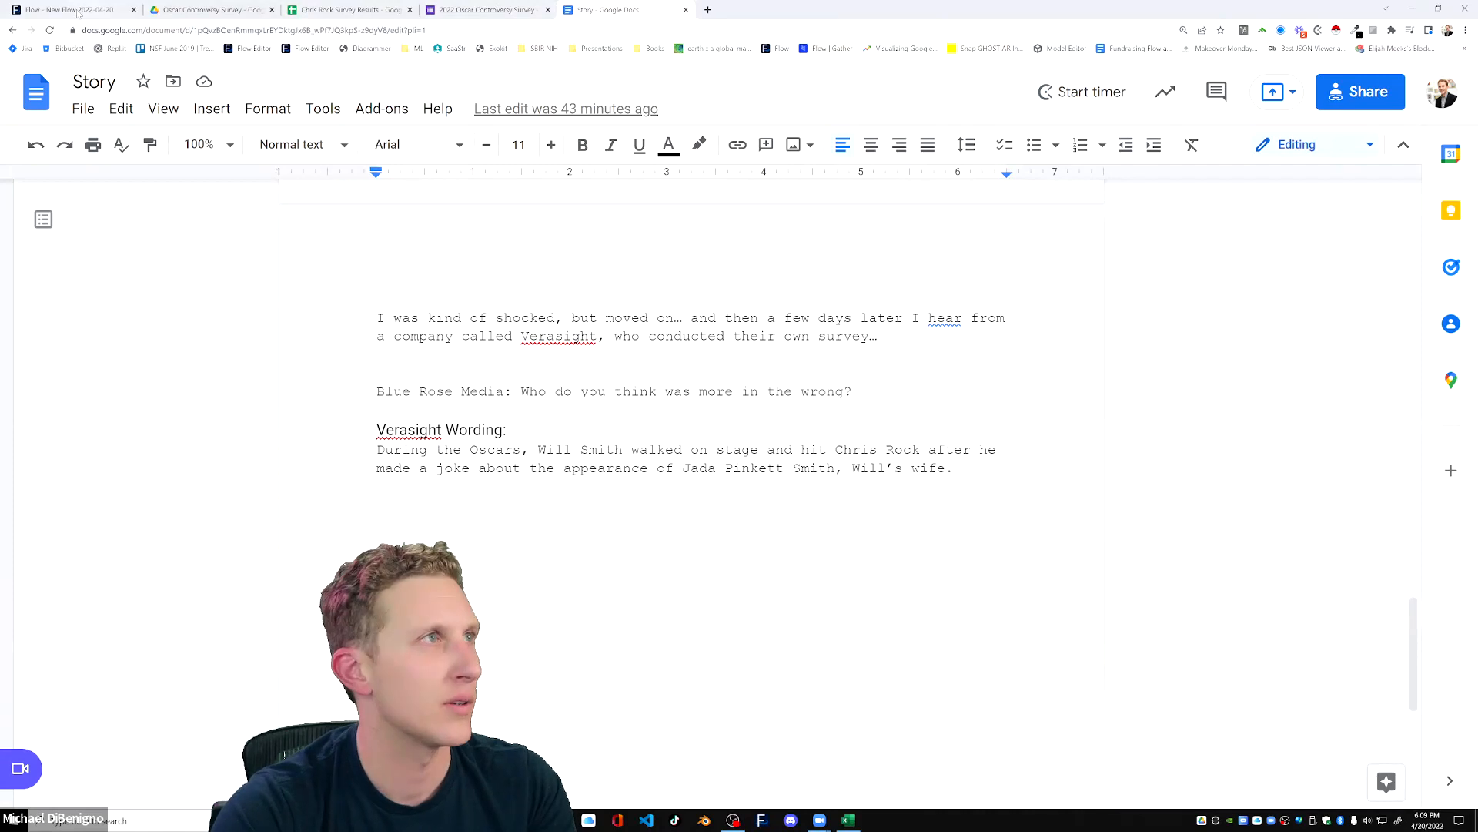
pyautogui.click(73, 10)
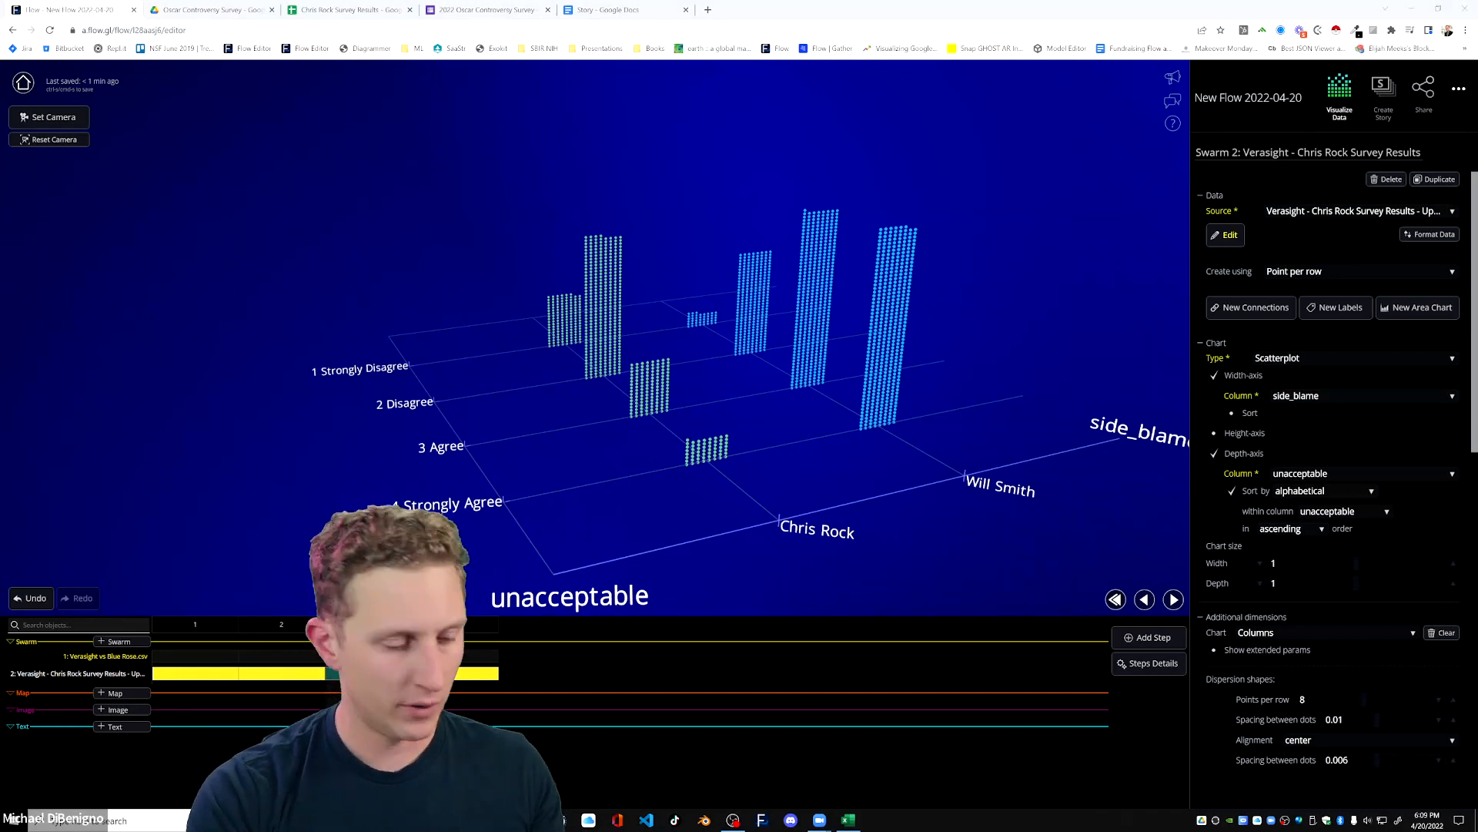
pyautogui.click(117, 726)
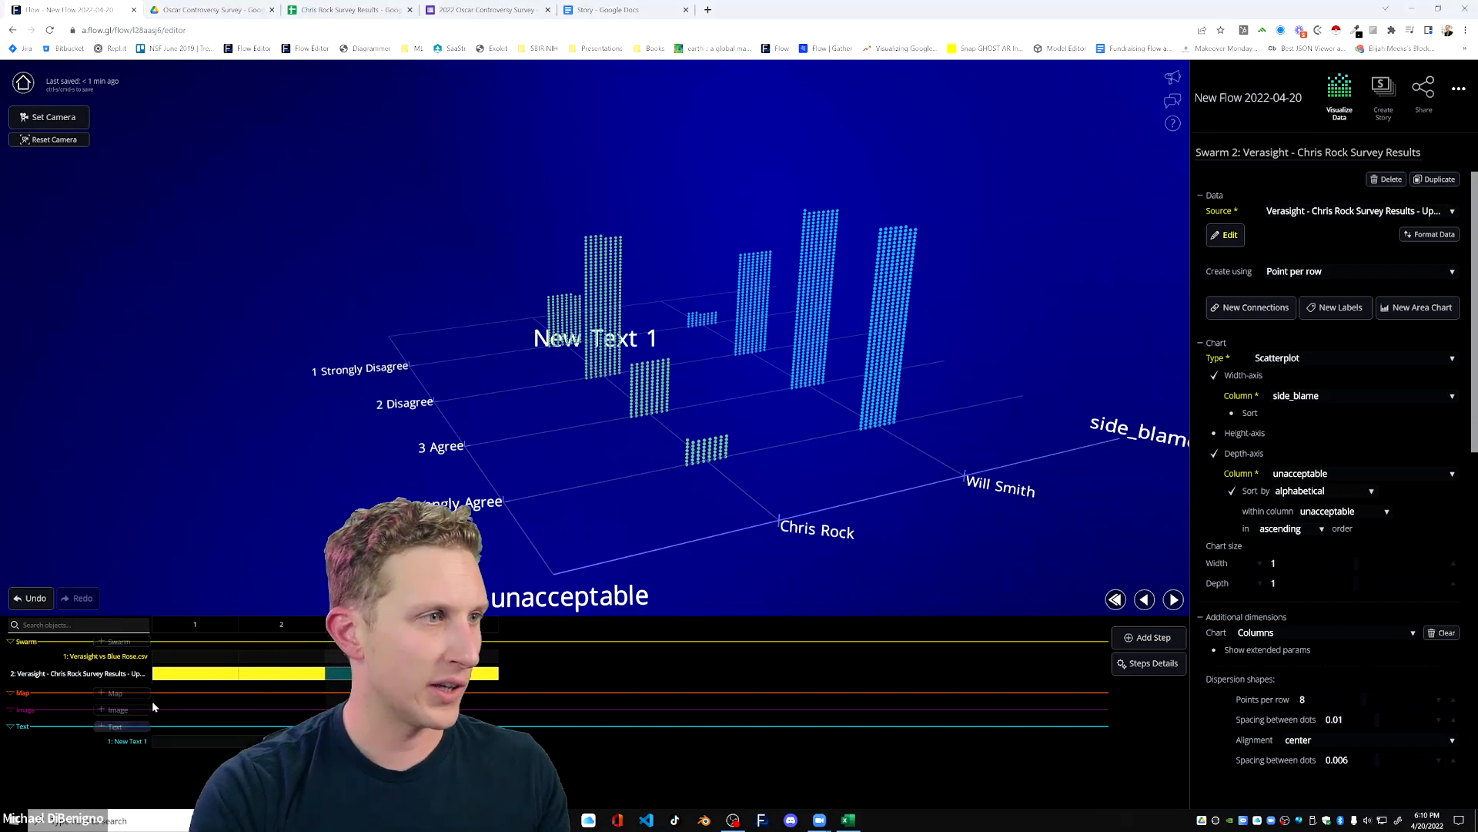
pyautogui.write('It is never acceptable to hit someone who verbally insults a partner/family member')
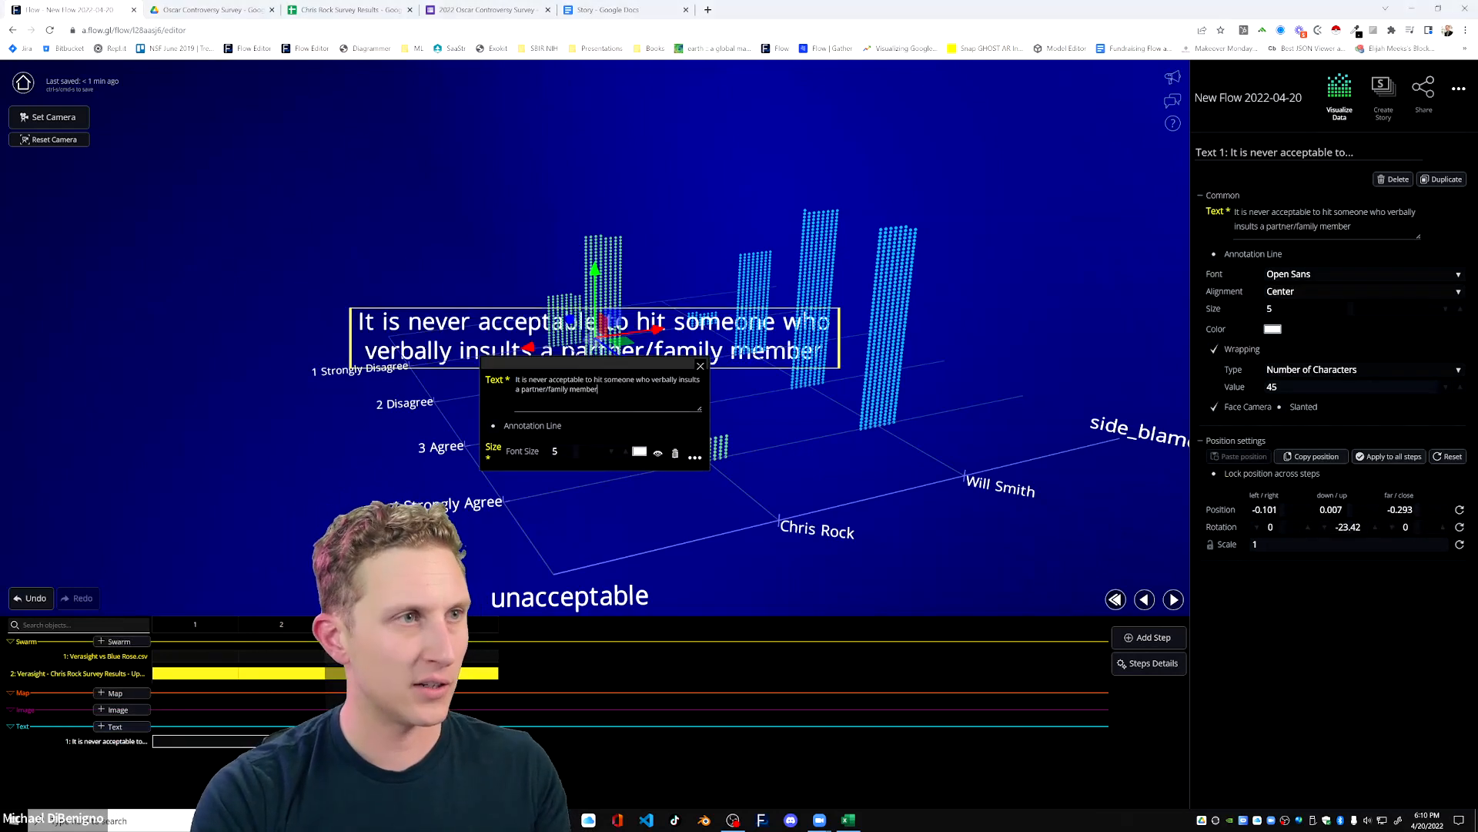
pyautogui.click(701, 367)
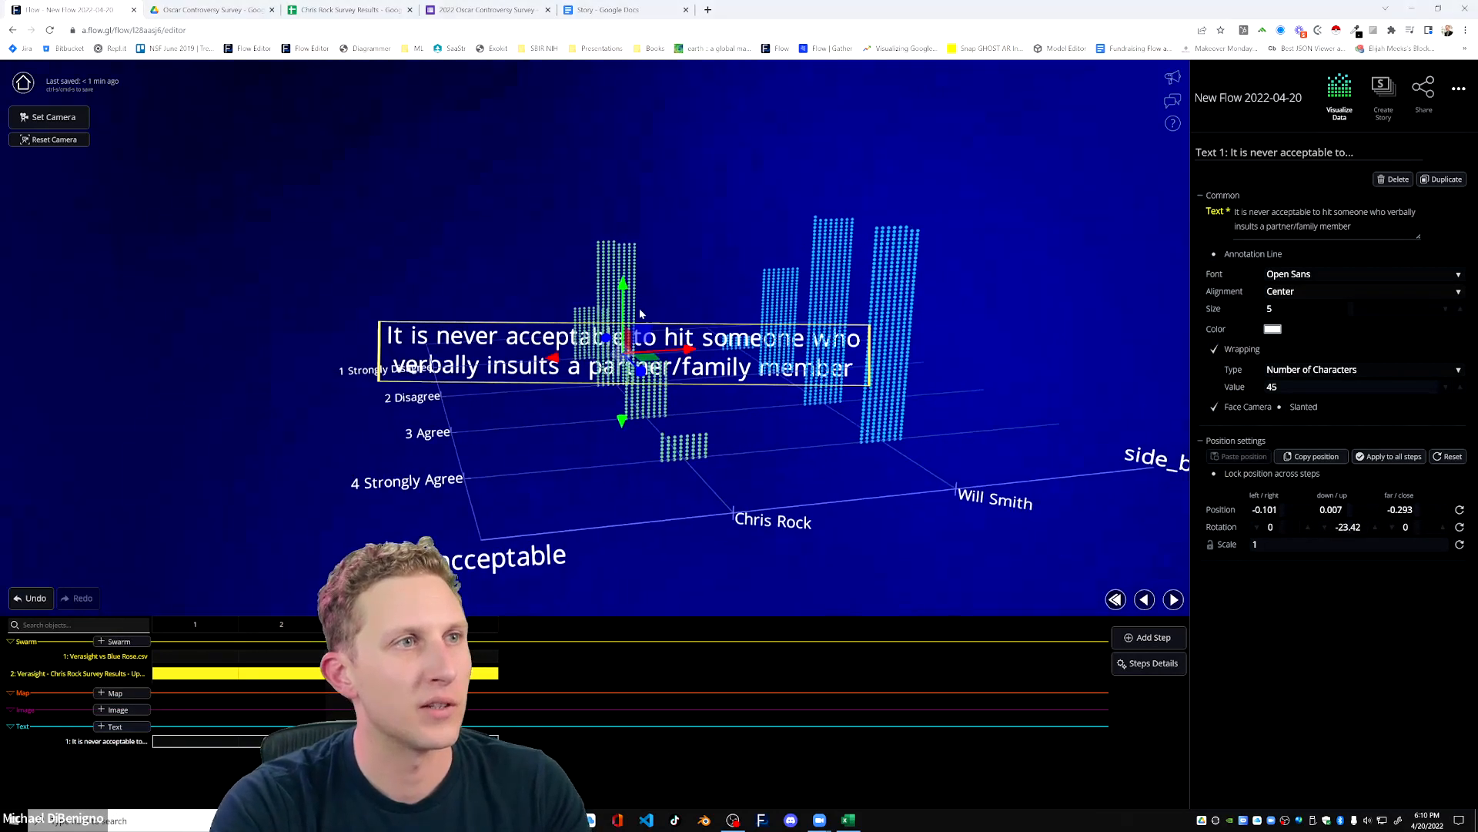
# Move the statement text above and beside the columns to about -0.973, 0.308, -0.293, and save the flow.
pyautogui.moveTo(587, 122); pyautogui.dragTo(579, 65)
pyautogui.moveTo(685, 131); pyautogui.dragTo(359, 131)
pyautogui.moveTo(541, 326); pyautogui.dragTo(395, 319)
pyautogui.scroll(-4, 634, 363)
pyautogui.moveTo(451, 129); pyautogui.dragTo(454, 201)
pyautogui.moveTo(568, 385); pyautogui.dragTo(623, 409)
pyautogui.moveTo(493, 251); pyautogui.dragTo(416, 253)
pyautogui.moveTo(521, 359); pyautogui.dragTo(498, 396)
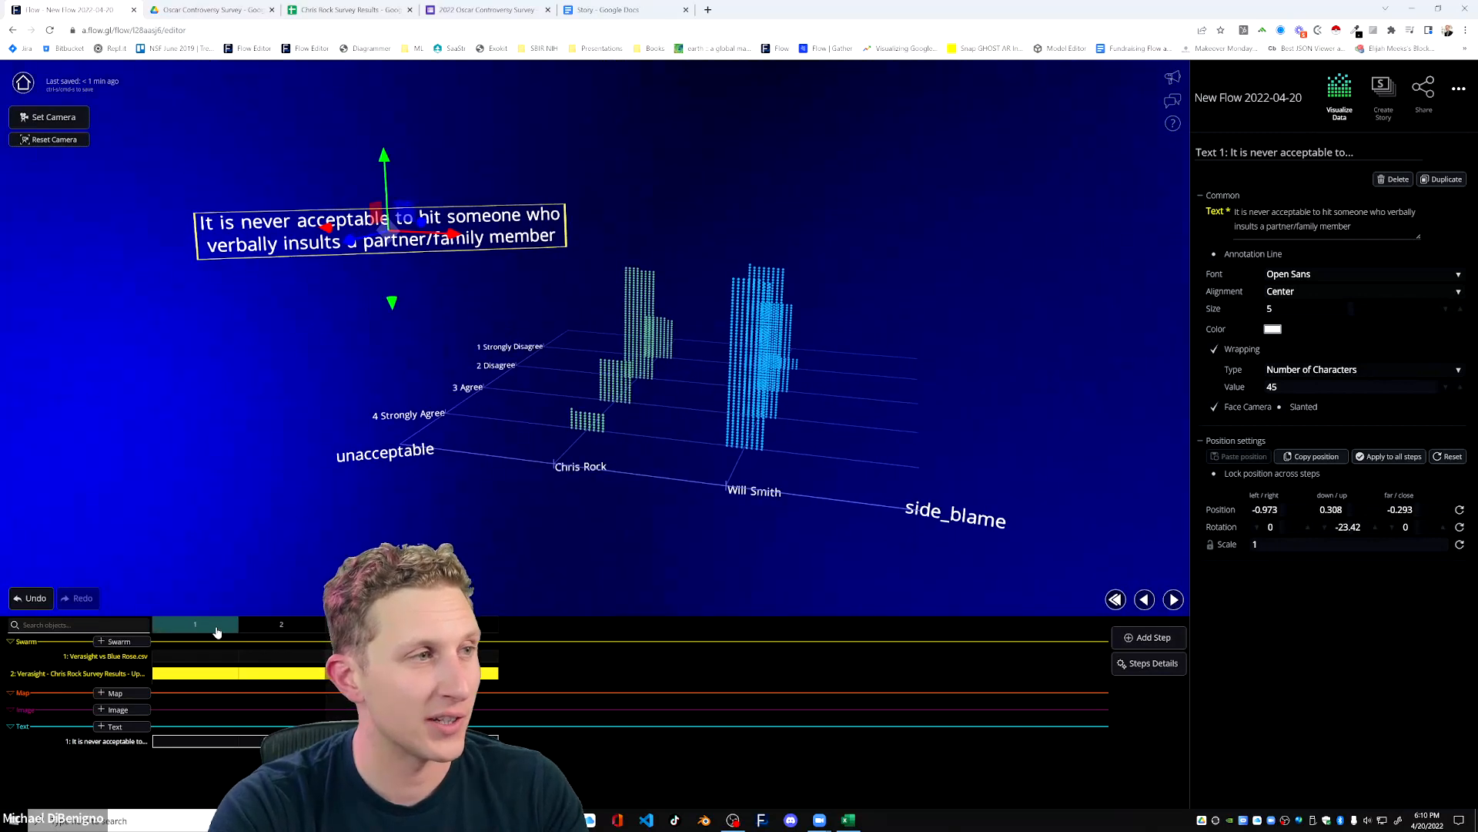
pyautogui.moveTo(842, 463); pyautogui.dragTo(550, 463)
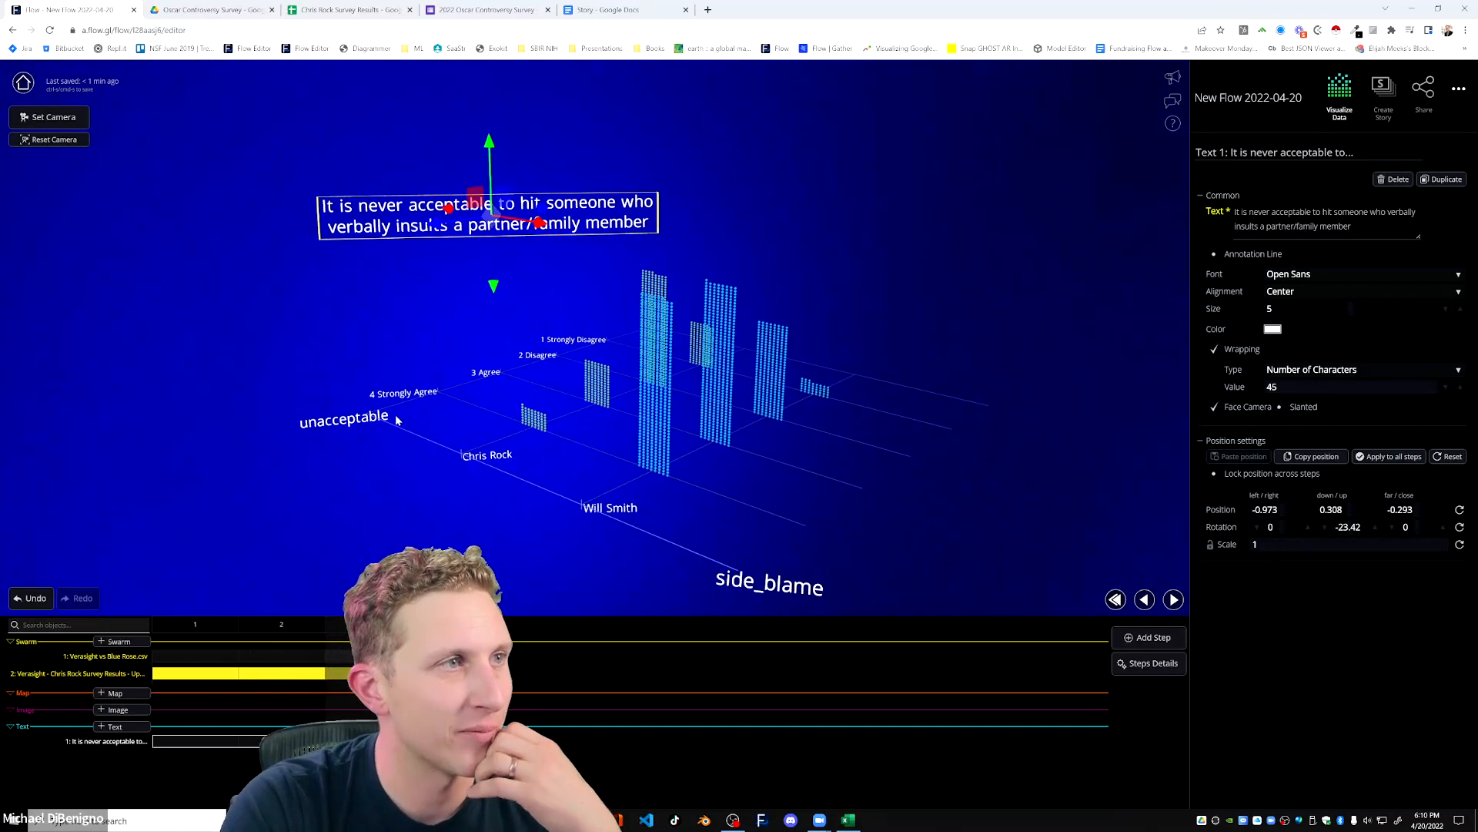
pyautogui.hotkey('ctrl', 's')
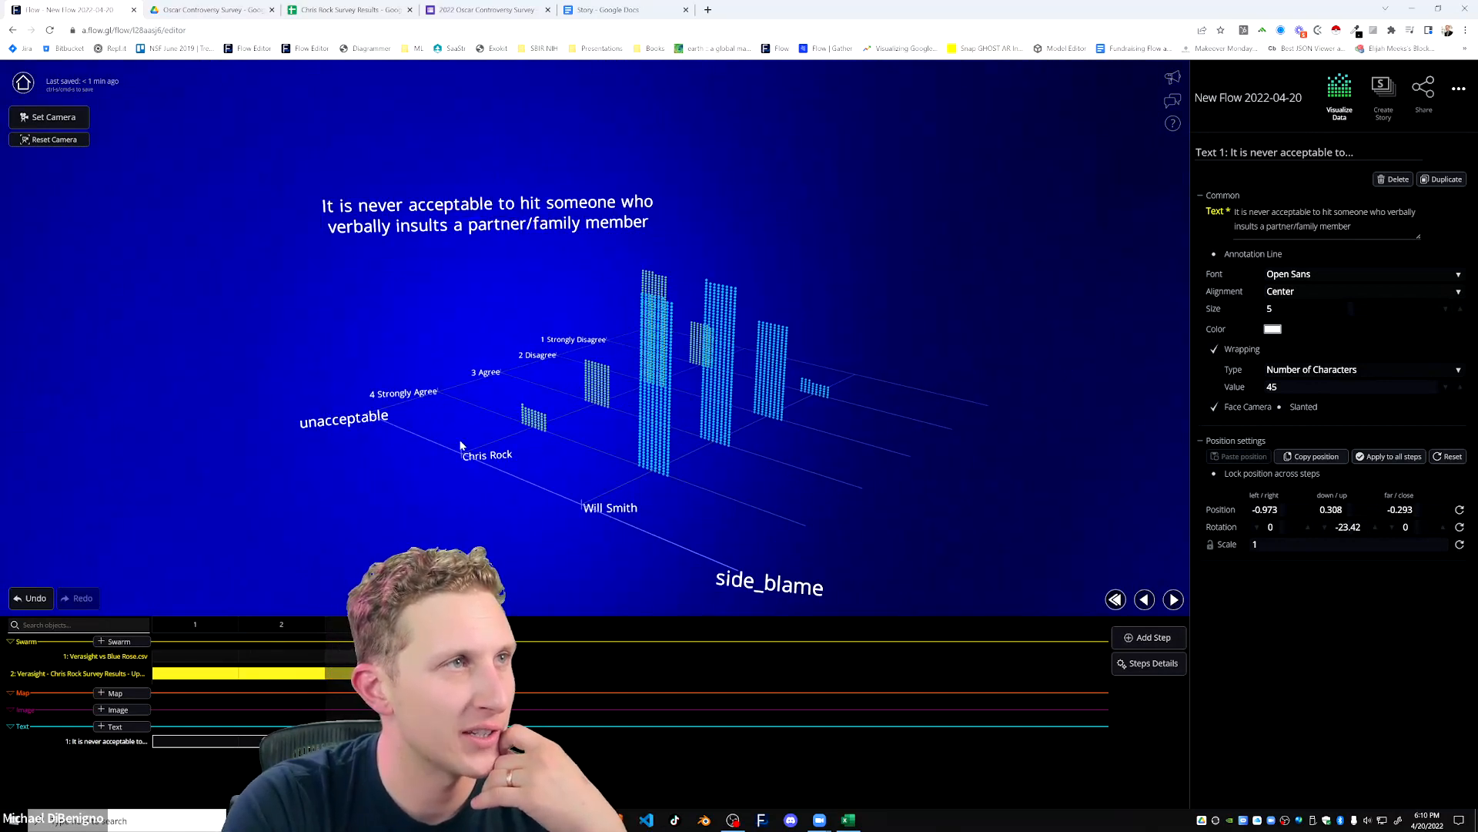
# Duplicate step 3 with the unacceptable chart and its statement text as a new step.
pyautogui.moveTo(807, 508); pyautogui.dragTo(881, 424)
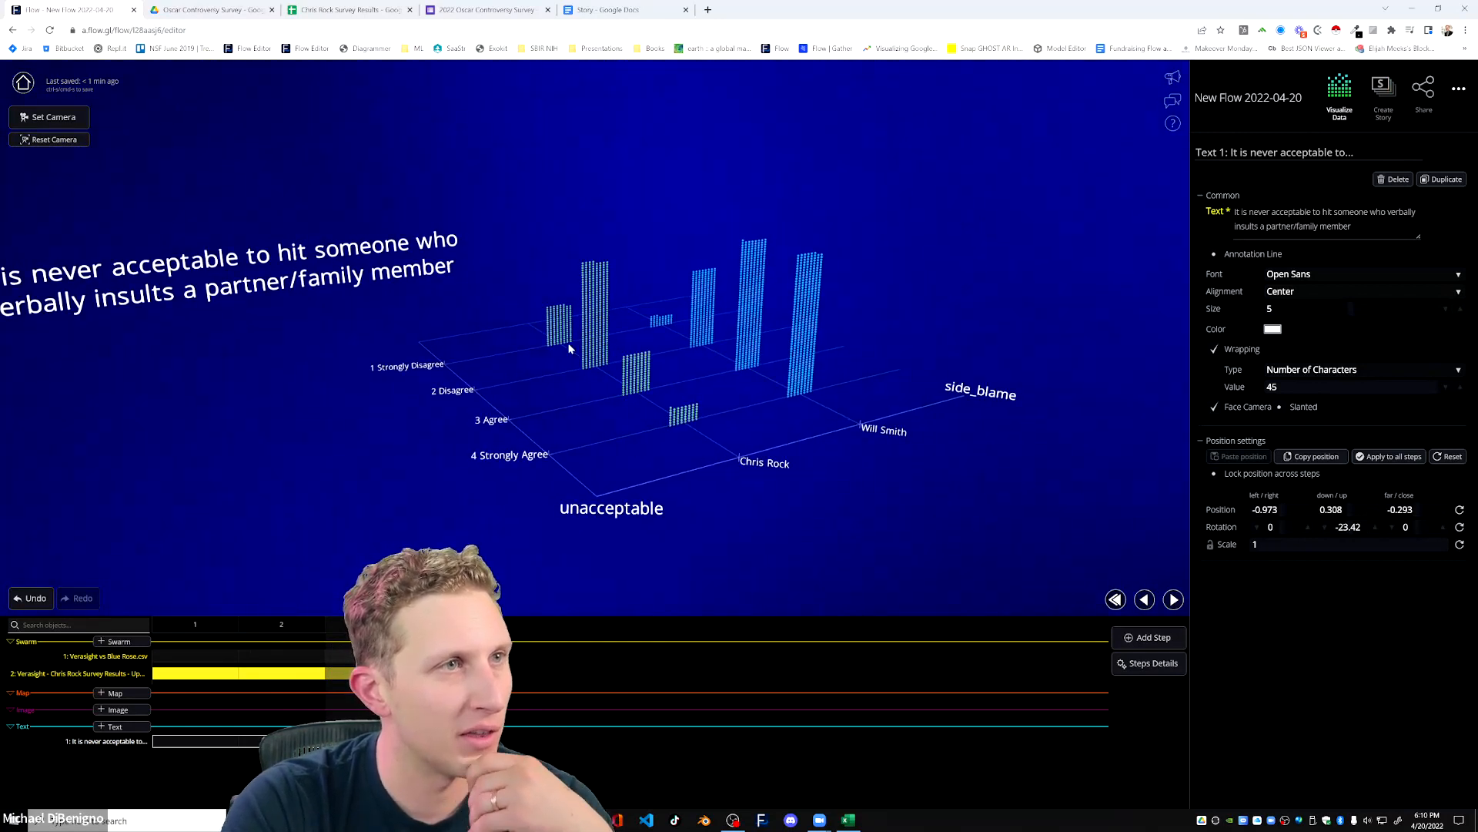
pyautogui.moveTo(781, 523); pyautogui.dragTo(673, 510)
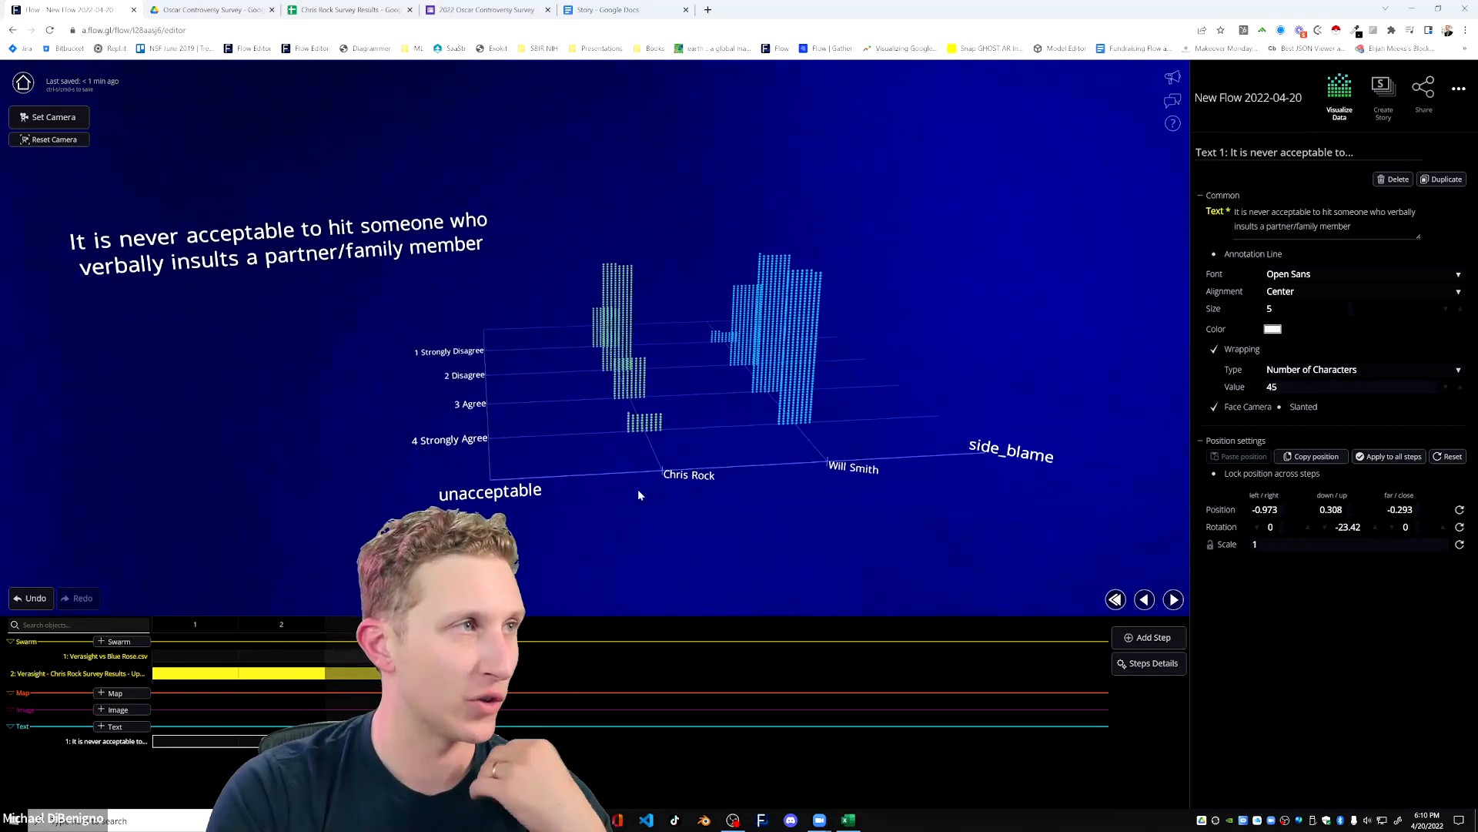
pyautogui.moveTo(802, 533); pyautogui.dragTo(566, 522)
pyautogui.moveTo(883, 494); pyautogui.dragTo(460, 354)
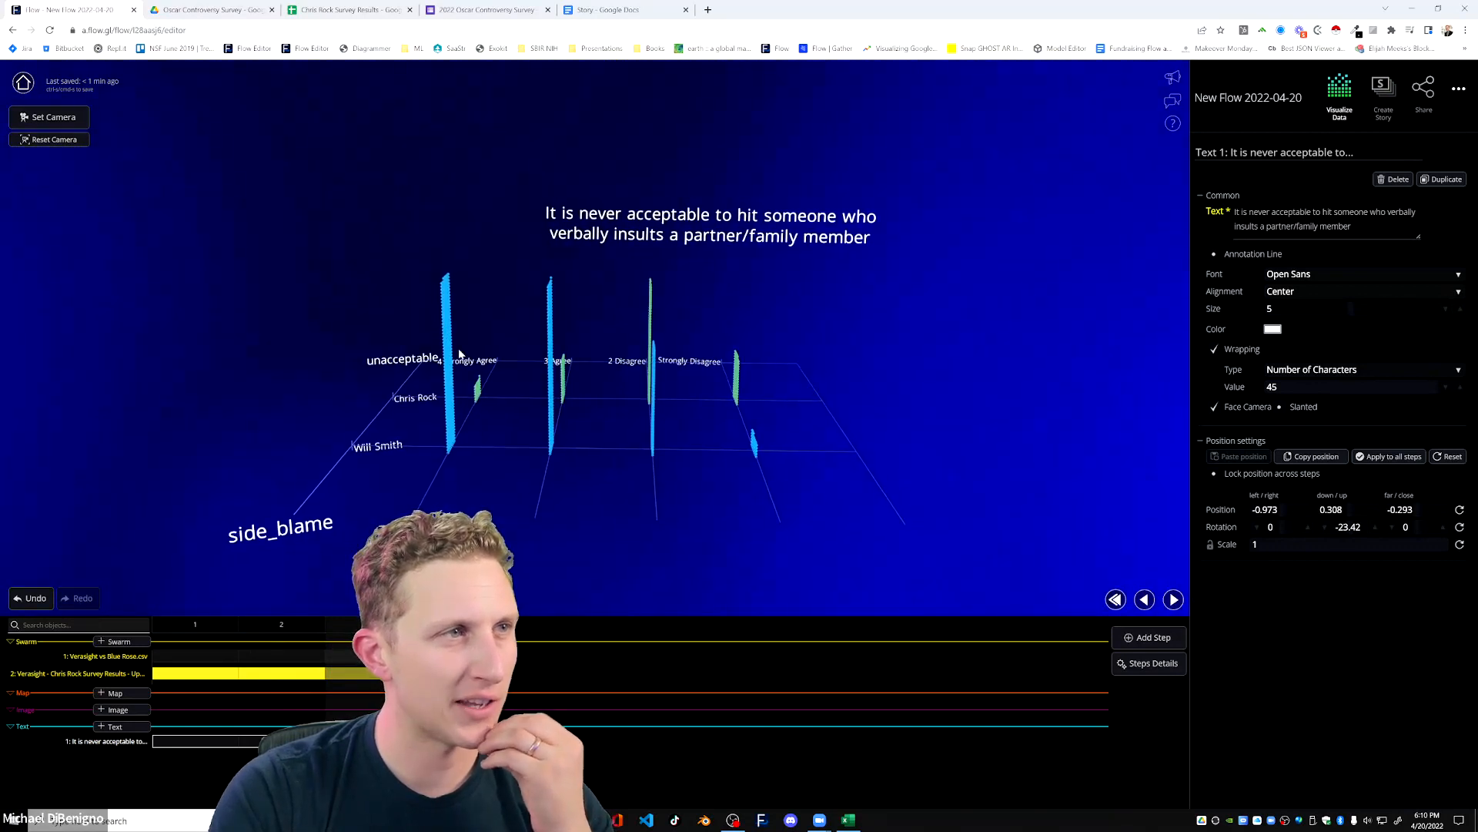
pyautogui.moveTo(602, 483); pyautogui.dragTo(912, 472)
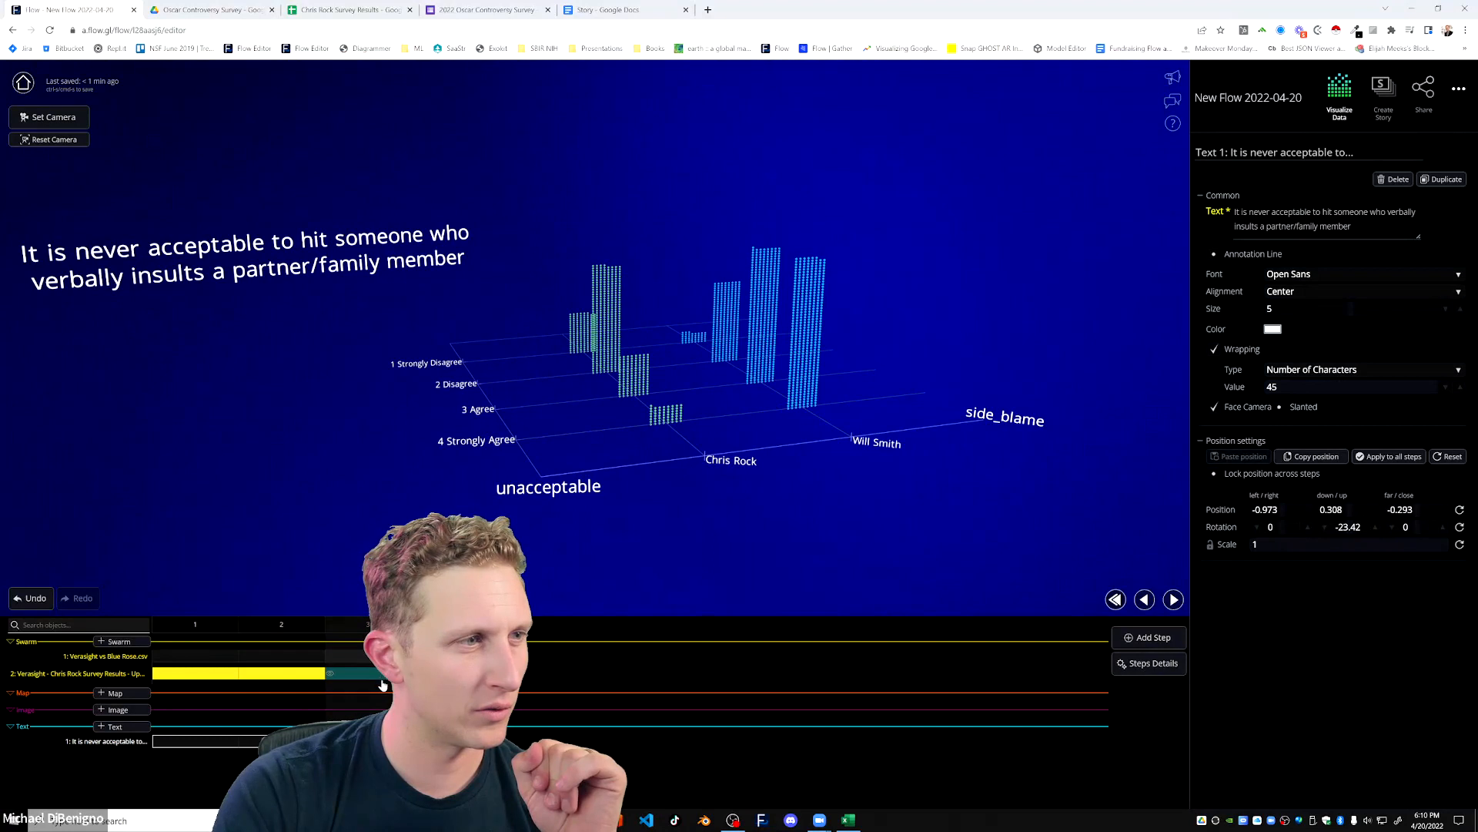
pyautogui.click(454, 672)
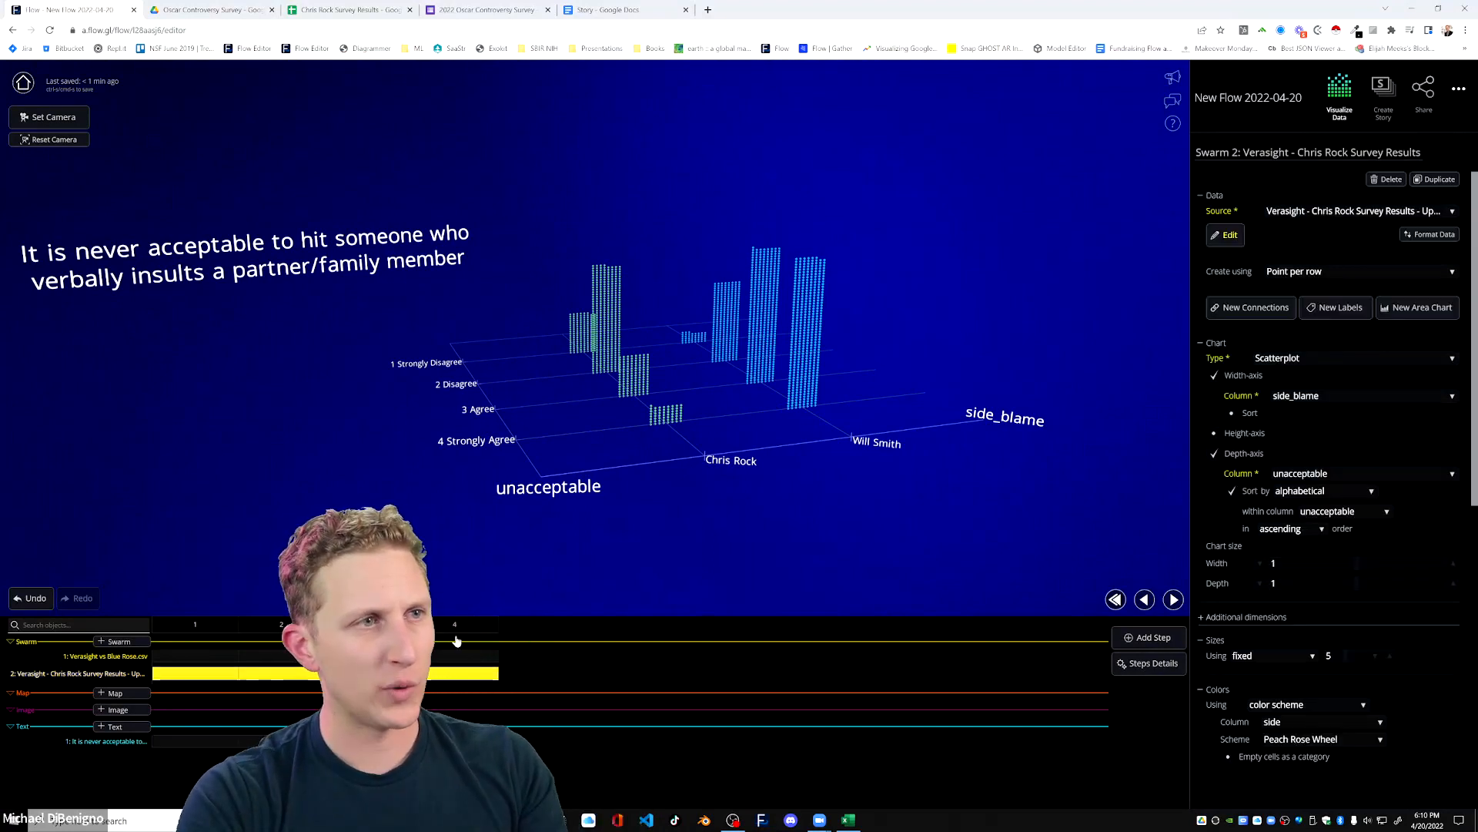
pyautogui.click(1153, 637)
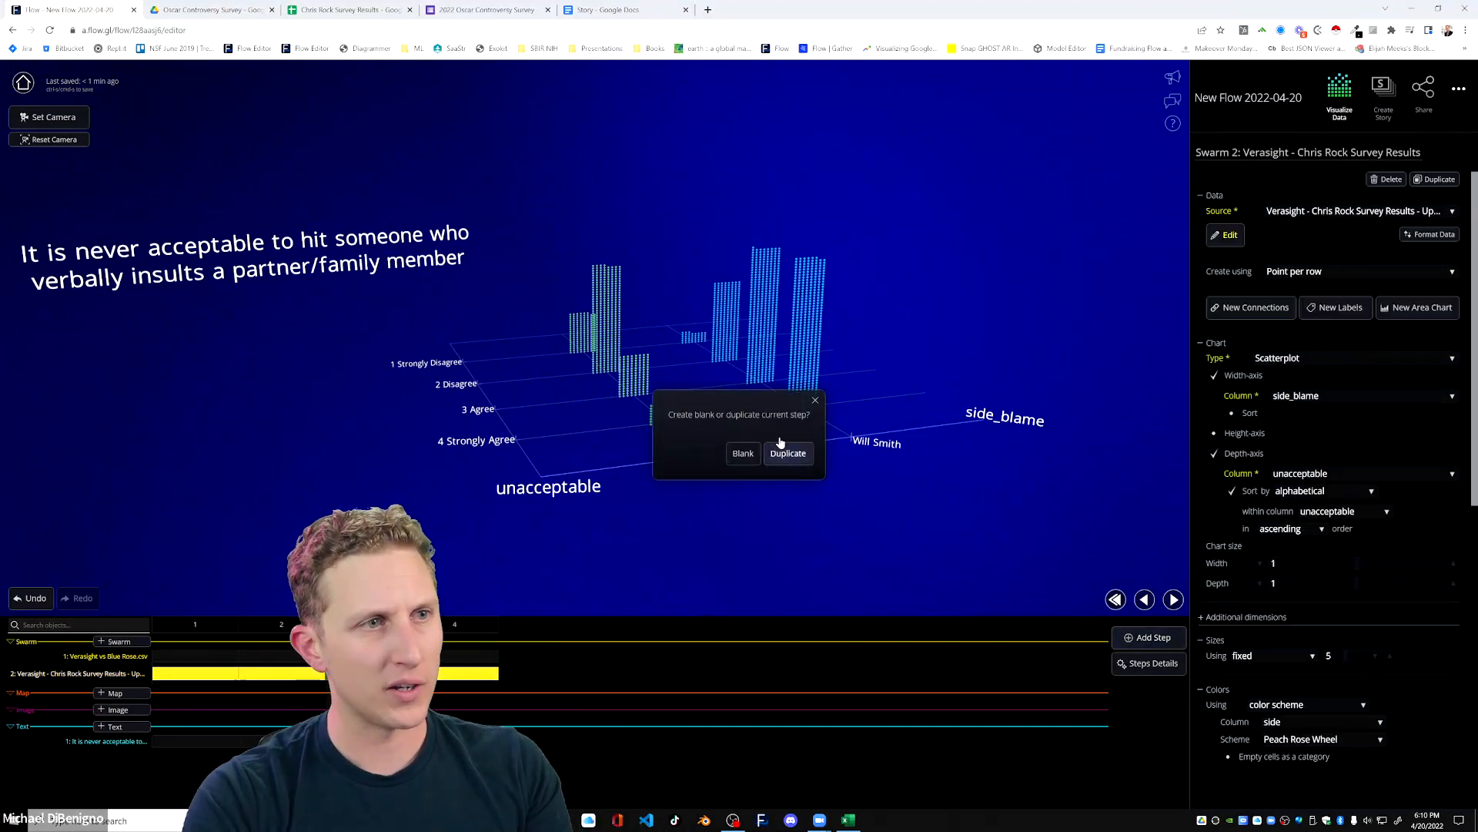
pyautogui.click(788, 455)
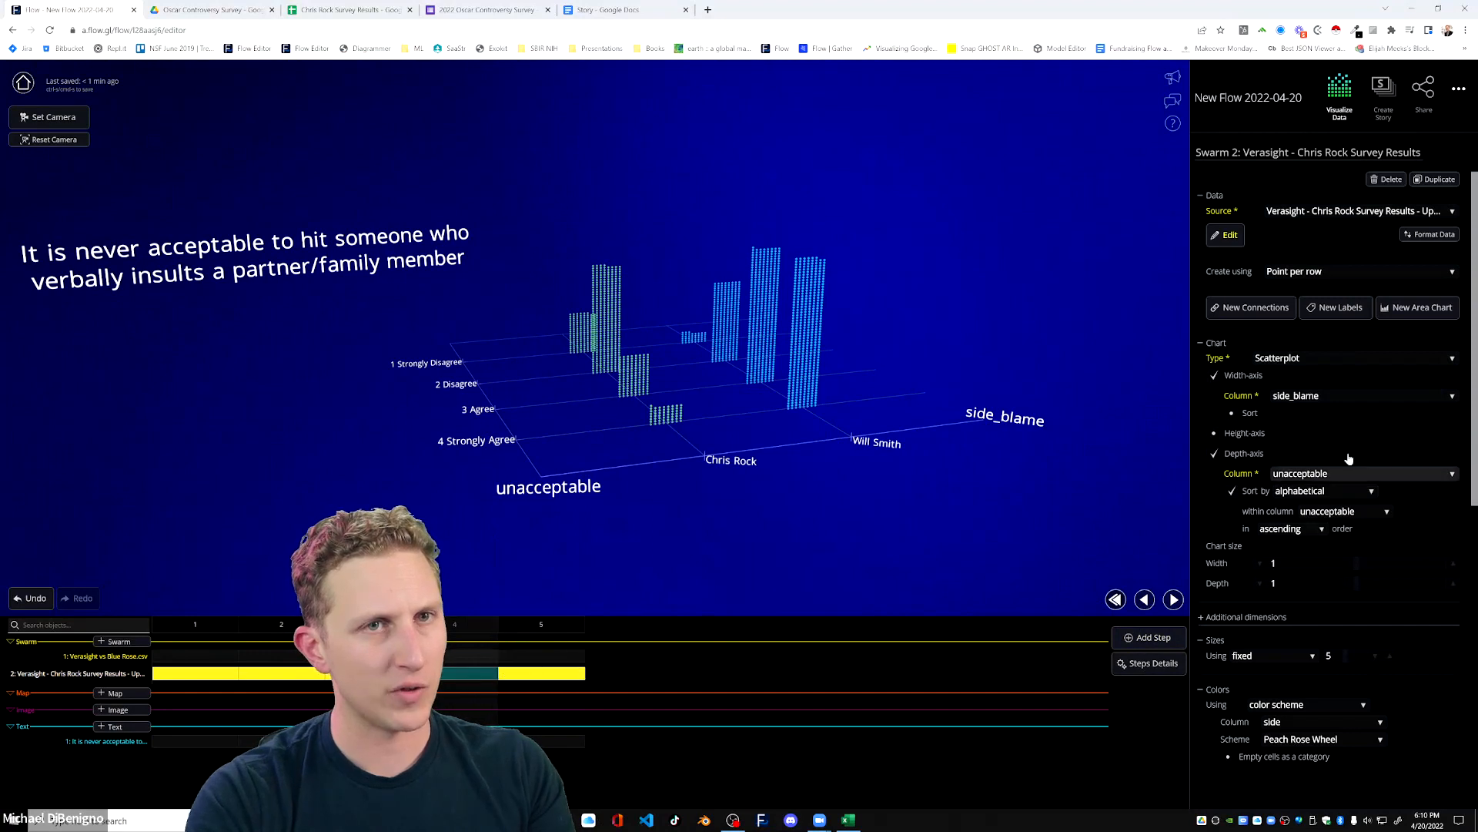
# Turn off the width axis of the Verasight scatterplot in step 4, leaving only the unacceptable depth axis.
pyautogui.click(1215, 377)
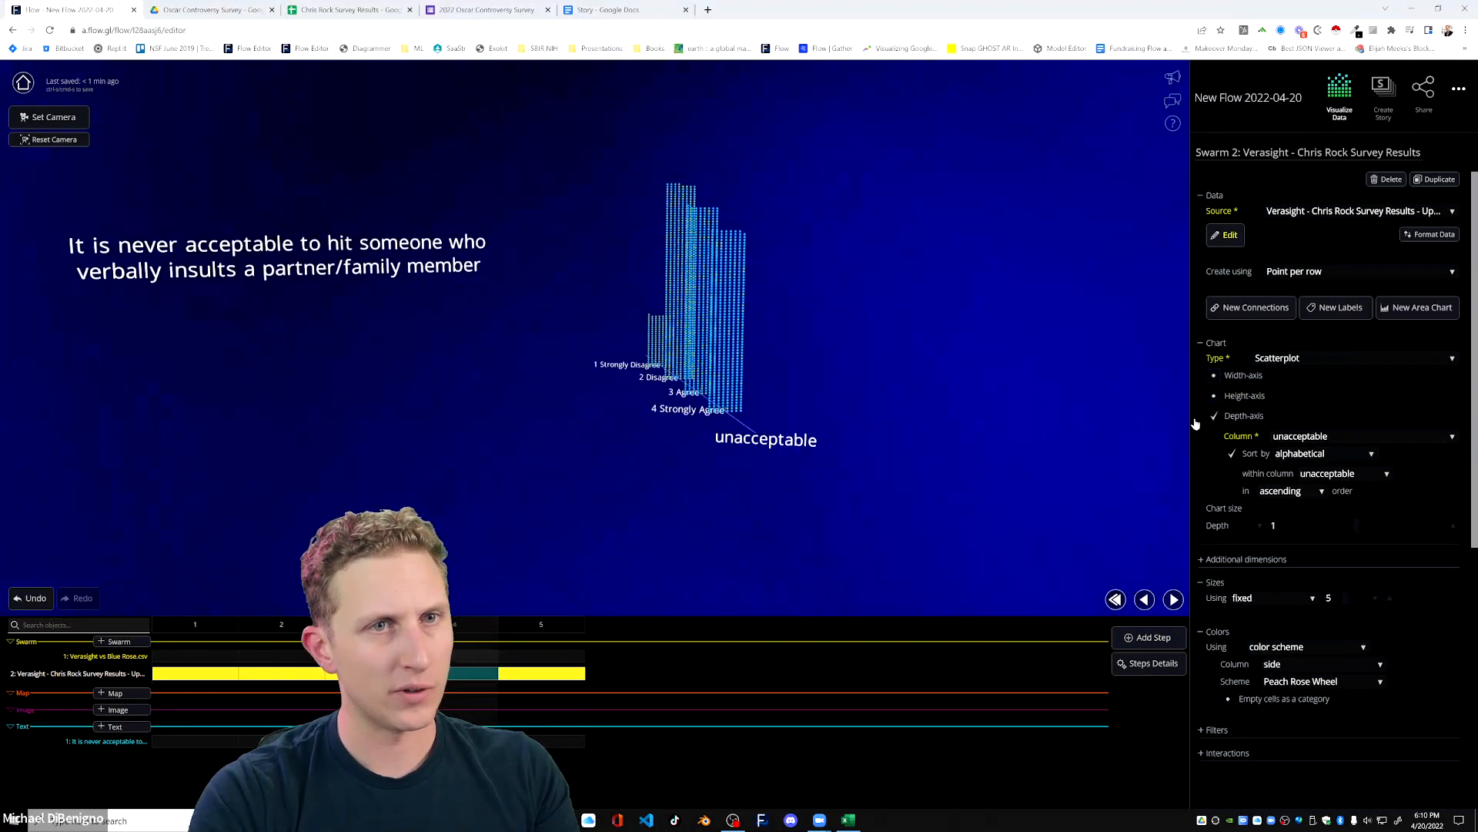
pyautogui.click(1215, 377)
pyautogui.click(1215, 376)
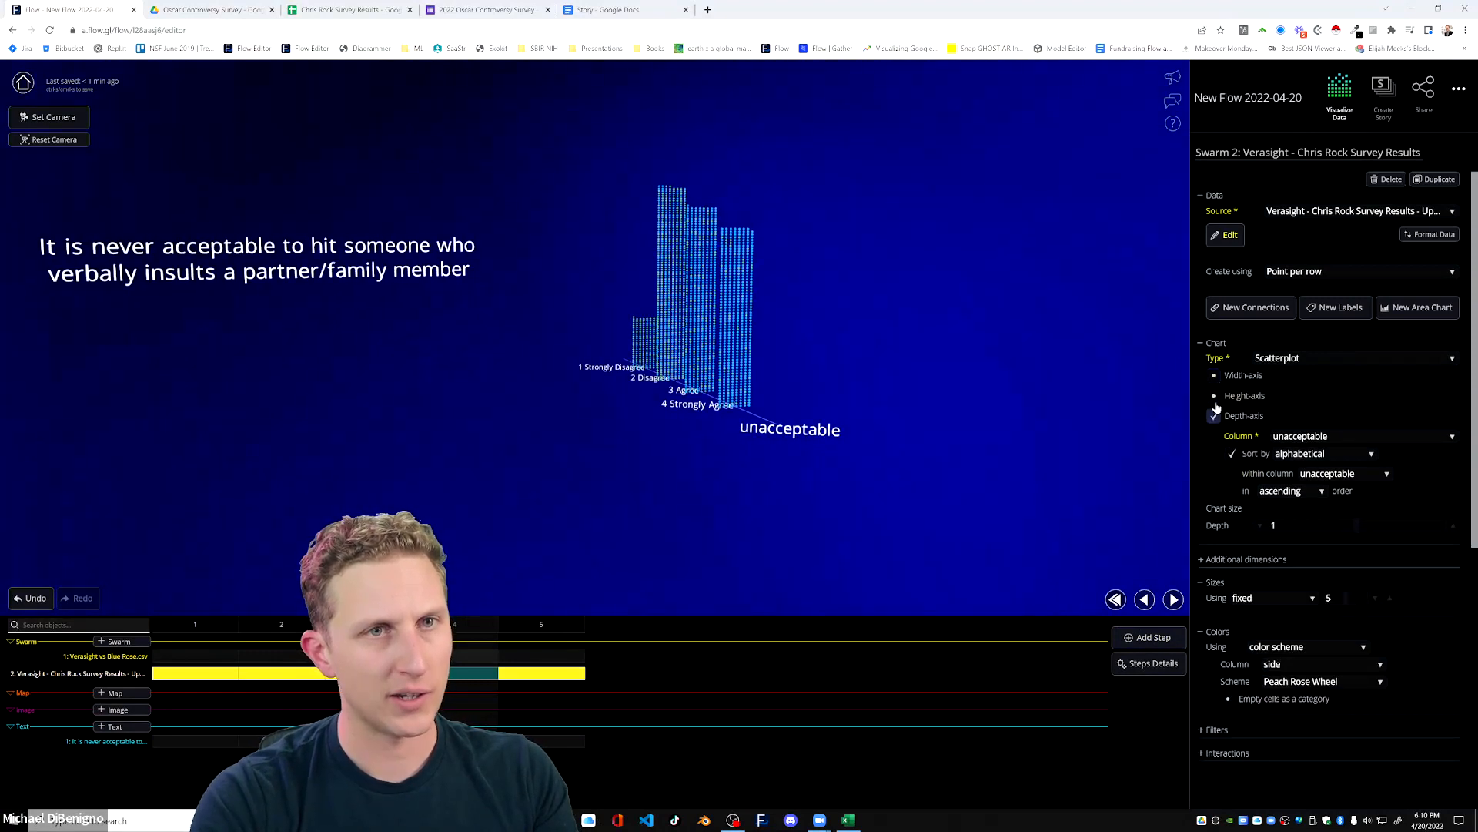
pyautogui.click(1215, 377)
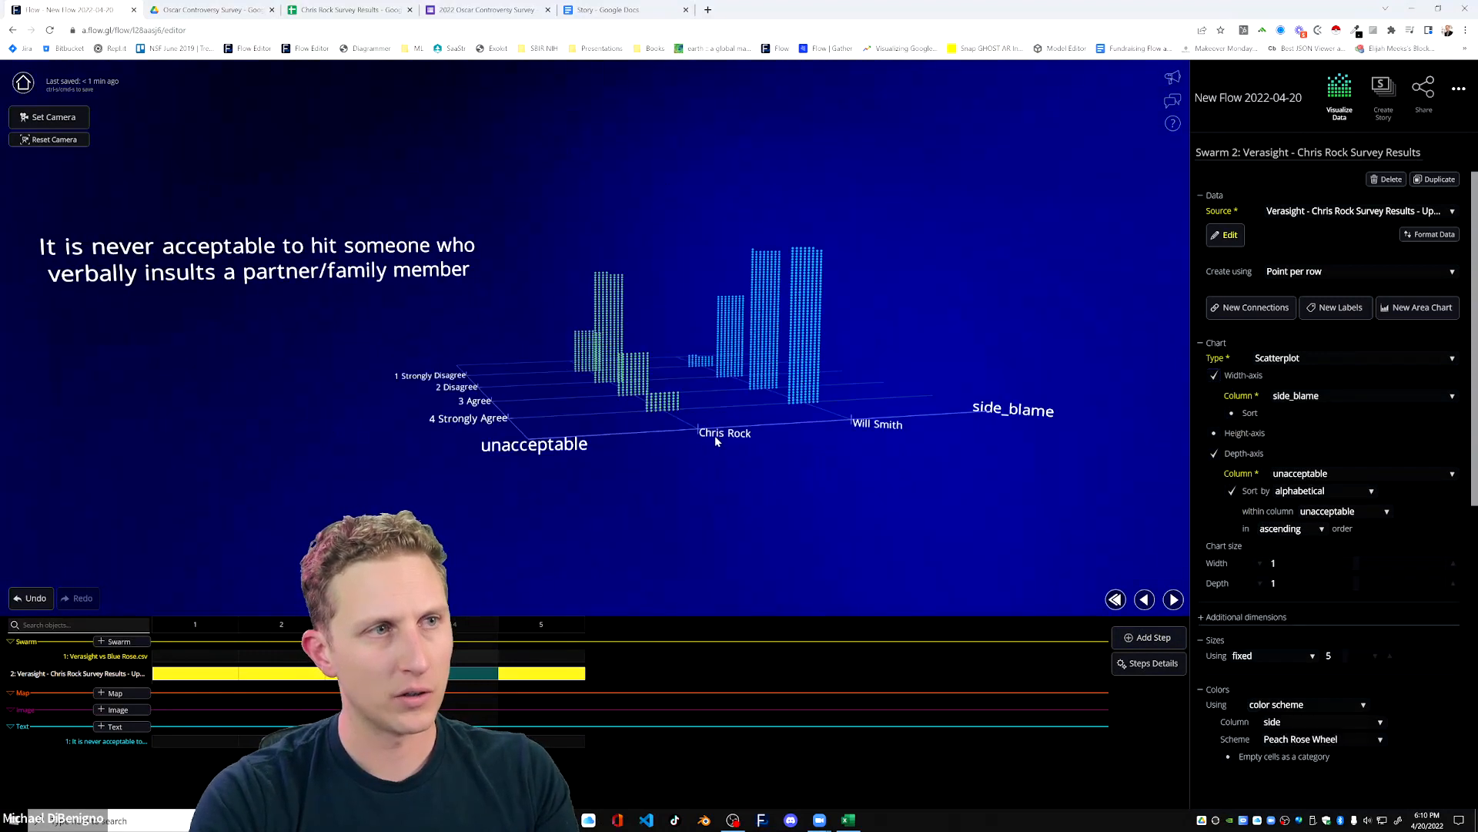
pyautogui.click(1213, 377)
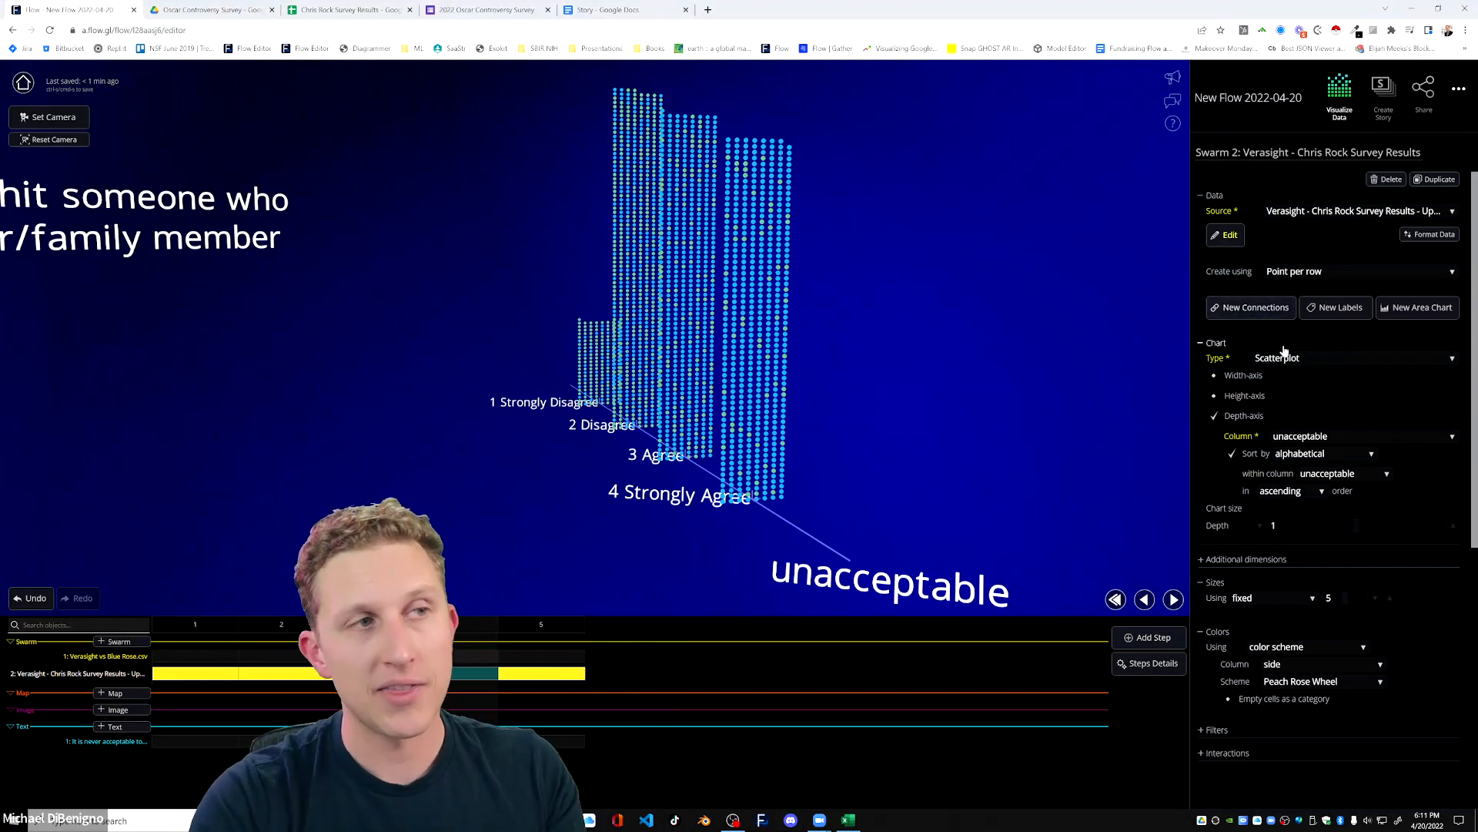
# Sort the Verasight survey data source by the Side_blame column in ascending order and create a snapshot of the sorted data.
pyautogui.click(1229, 236)
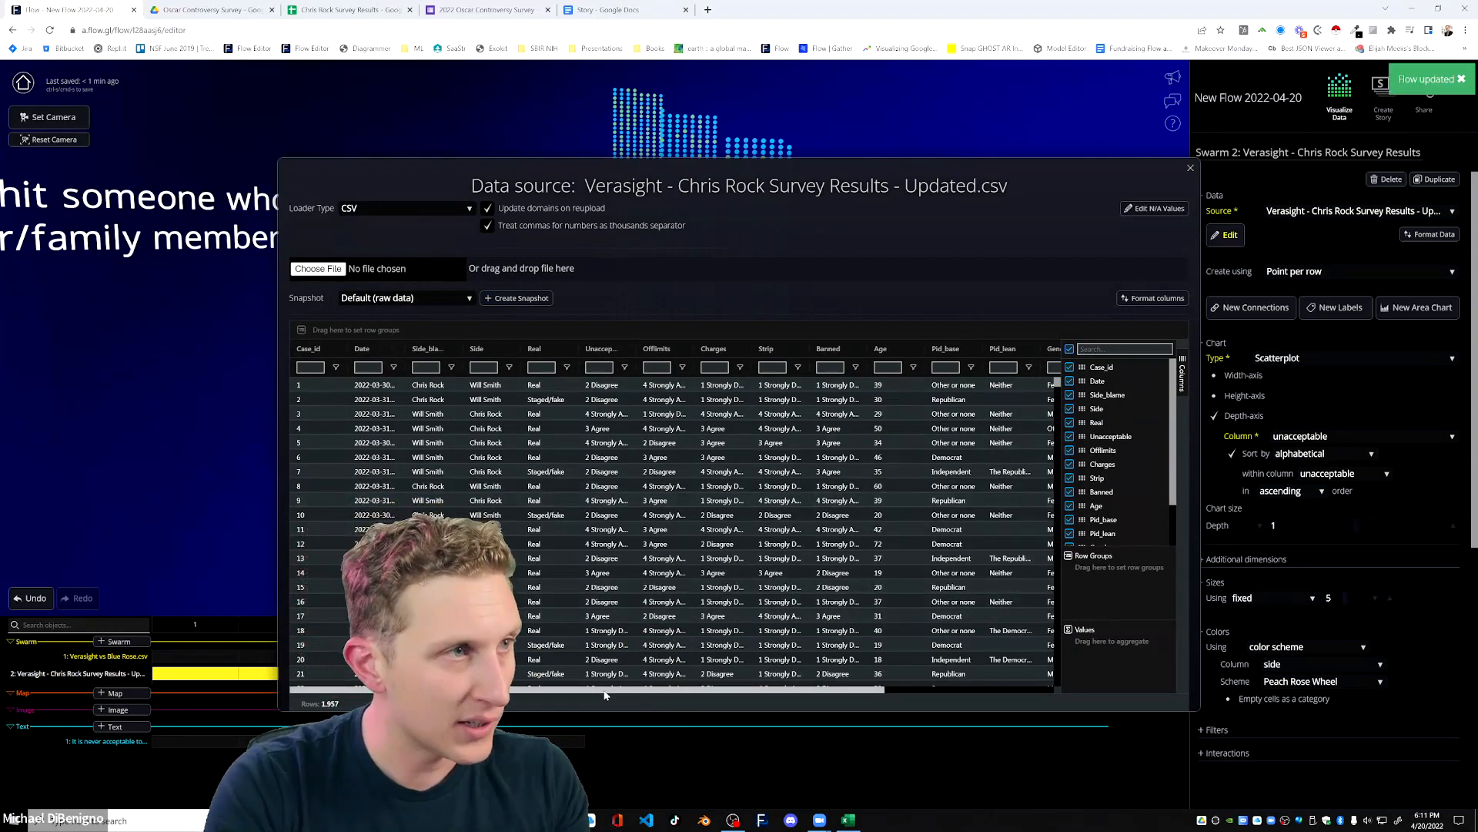
pyautogui.hscroll(3, 605, 693)
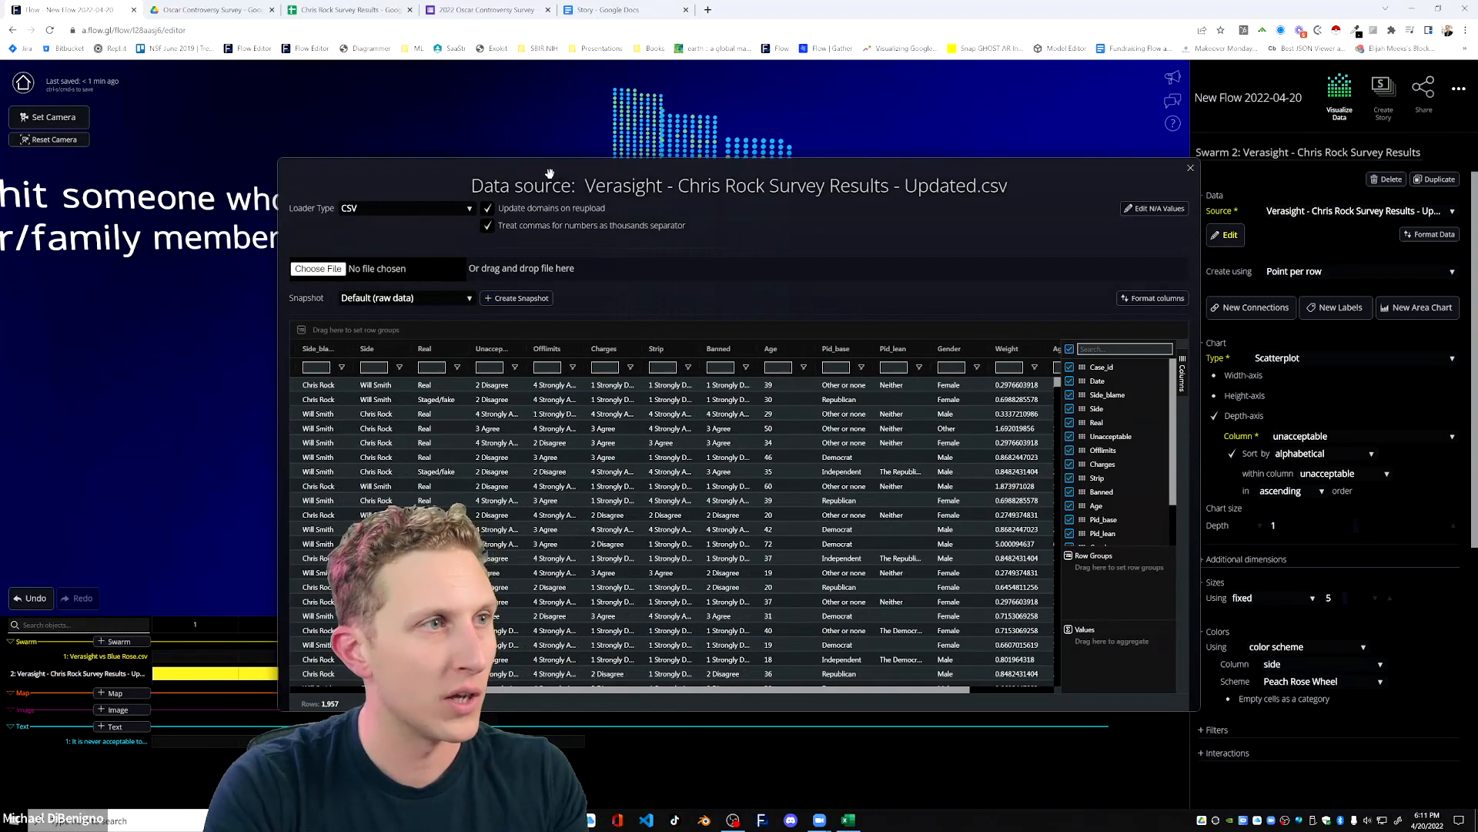
pyautogui.hscroll(-3, 707, 693)
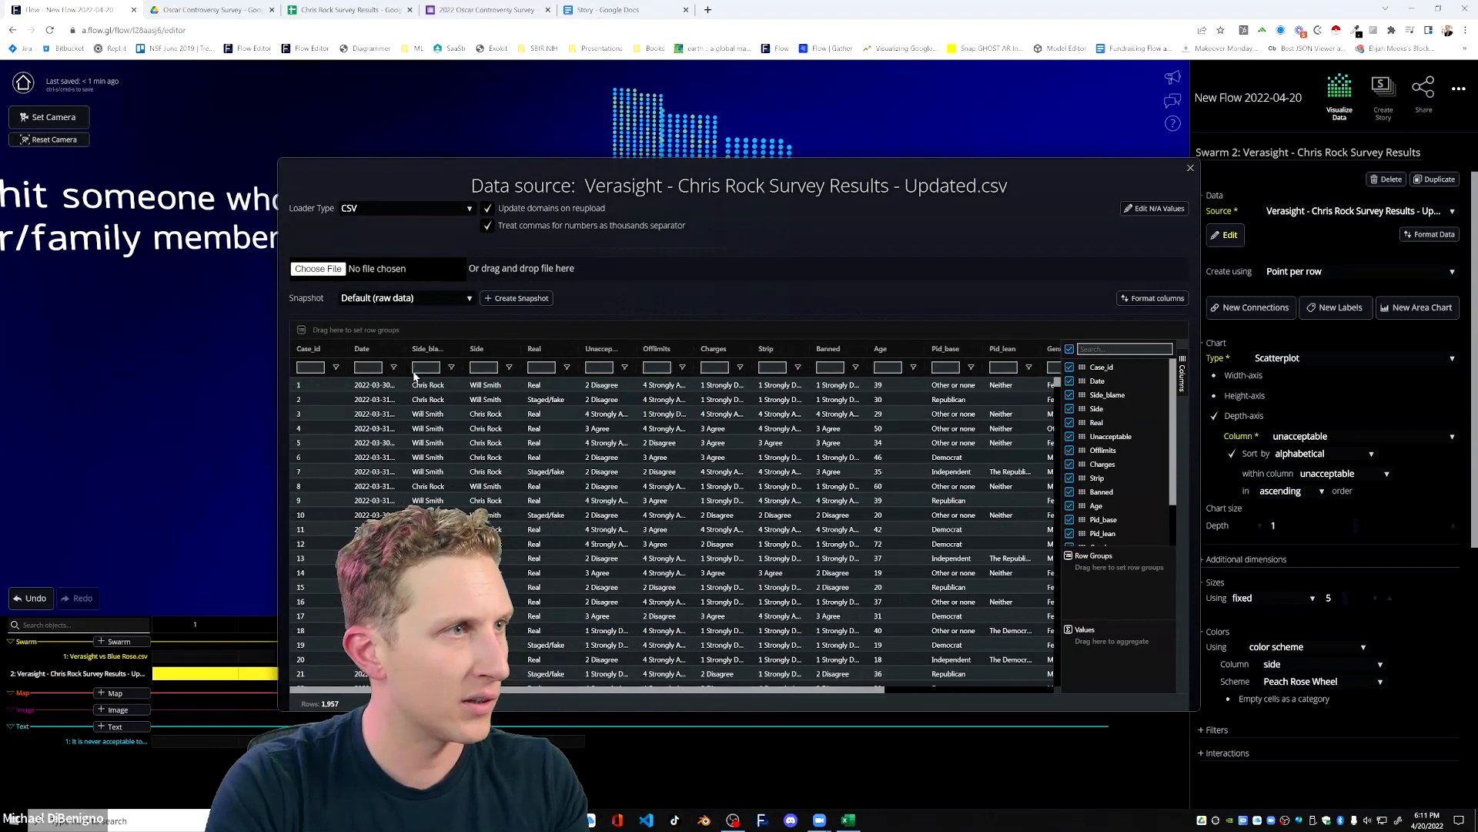
pyautogui.click(432, 348)
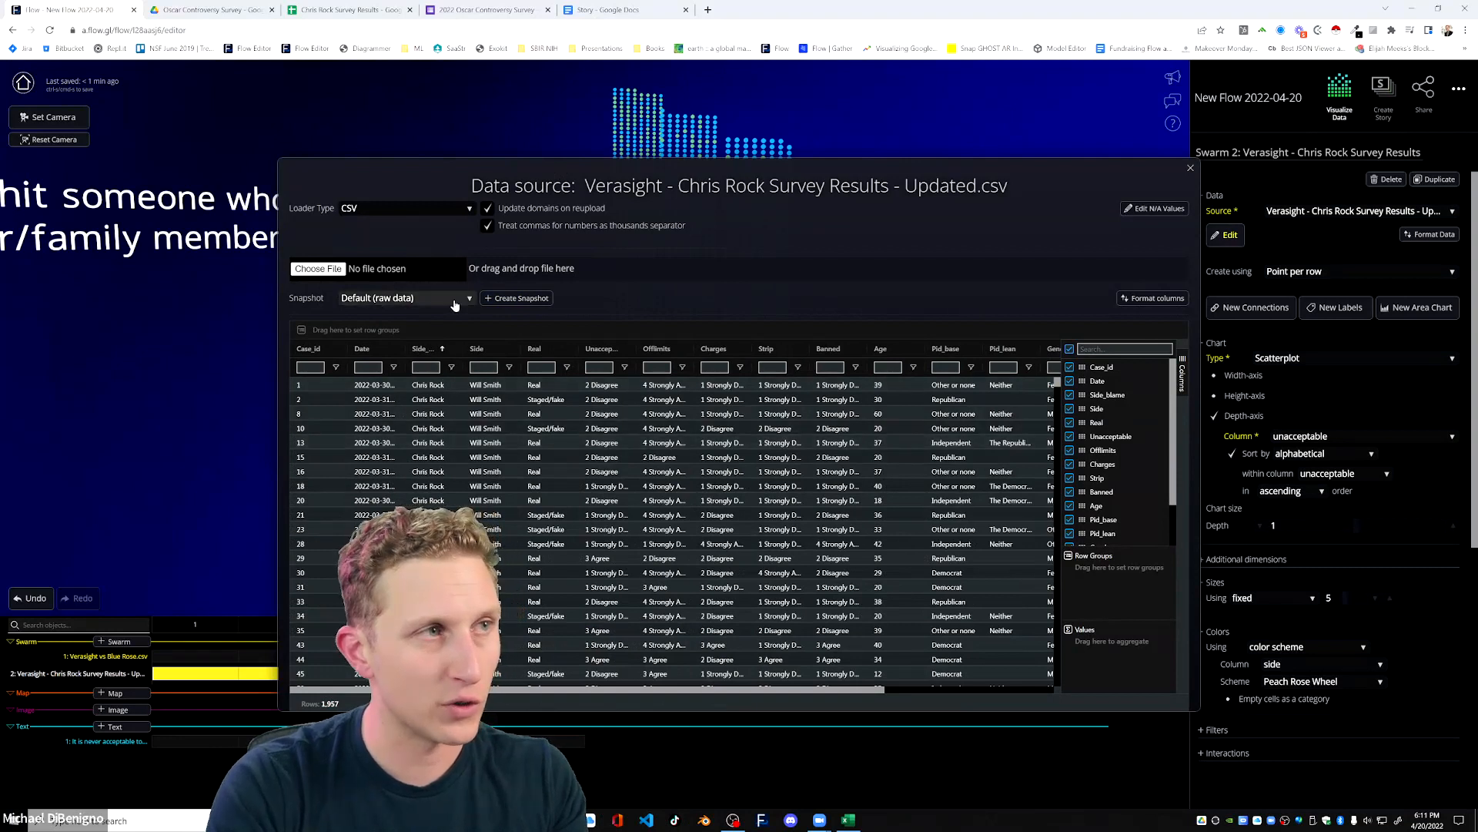
pyautogui.click(521, 299)
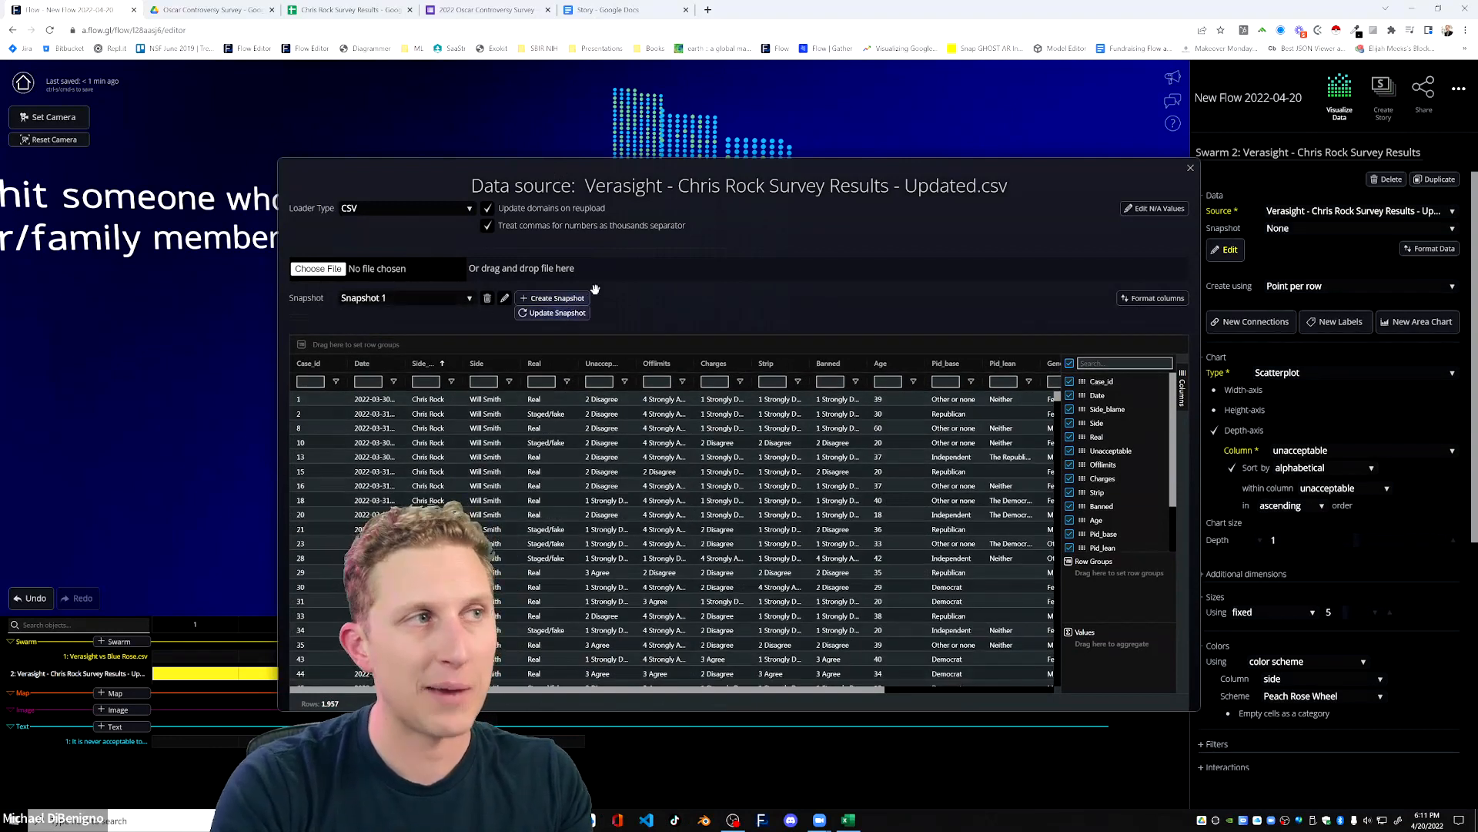
pyautogui.click(1190, 169)
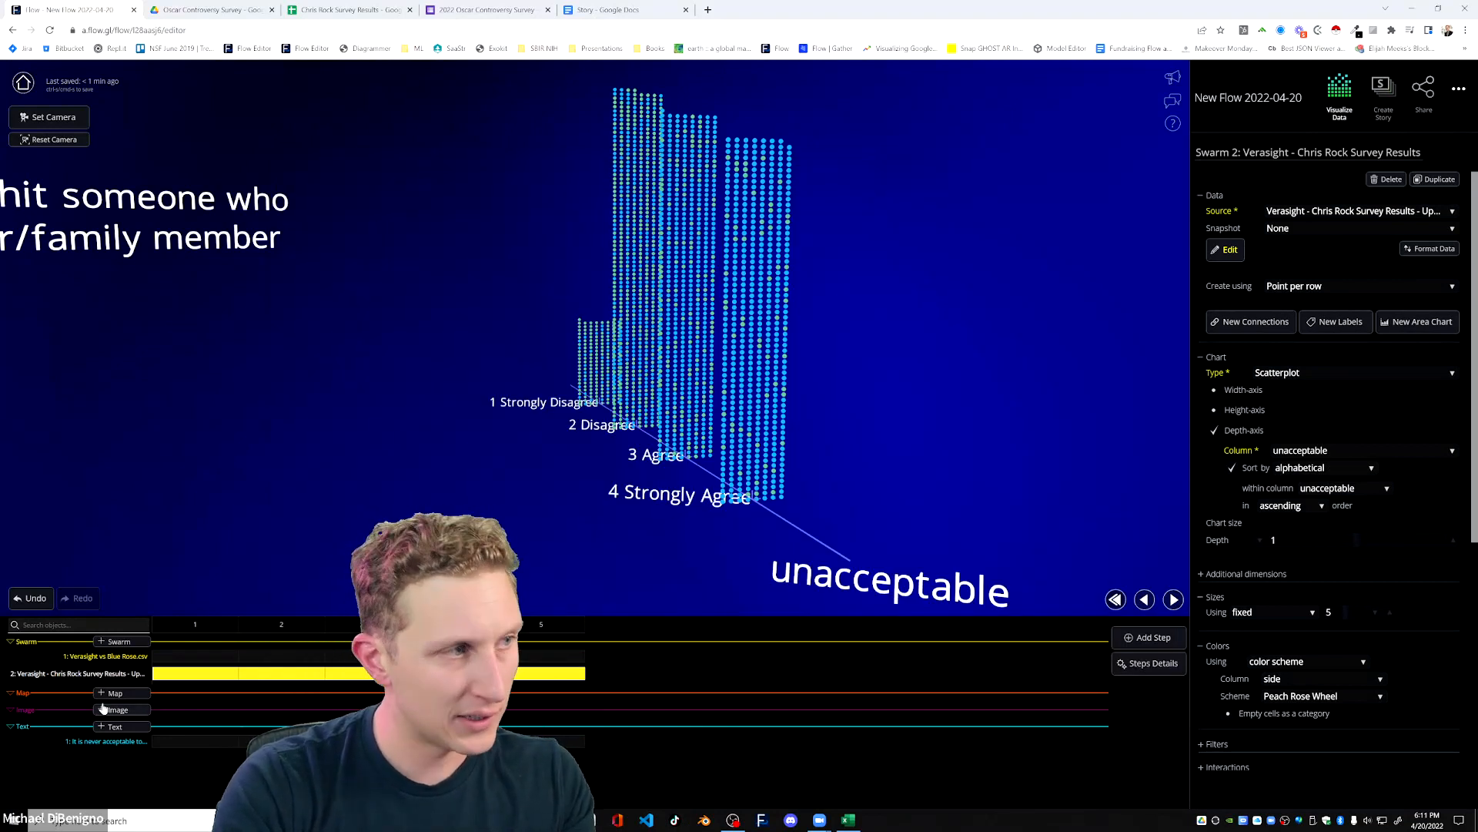
# Apply Snapshot 1 to the Verasight swarm in step 4 and inspect the color grouping within the unacceptable columns.
pyautogui.click(1294, 228)
pyautogui.click(1293, 240)
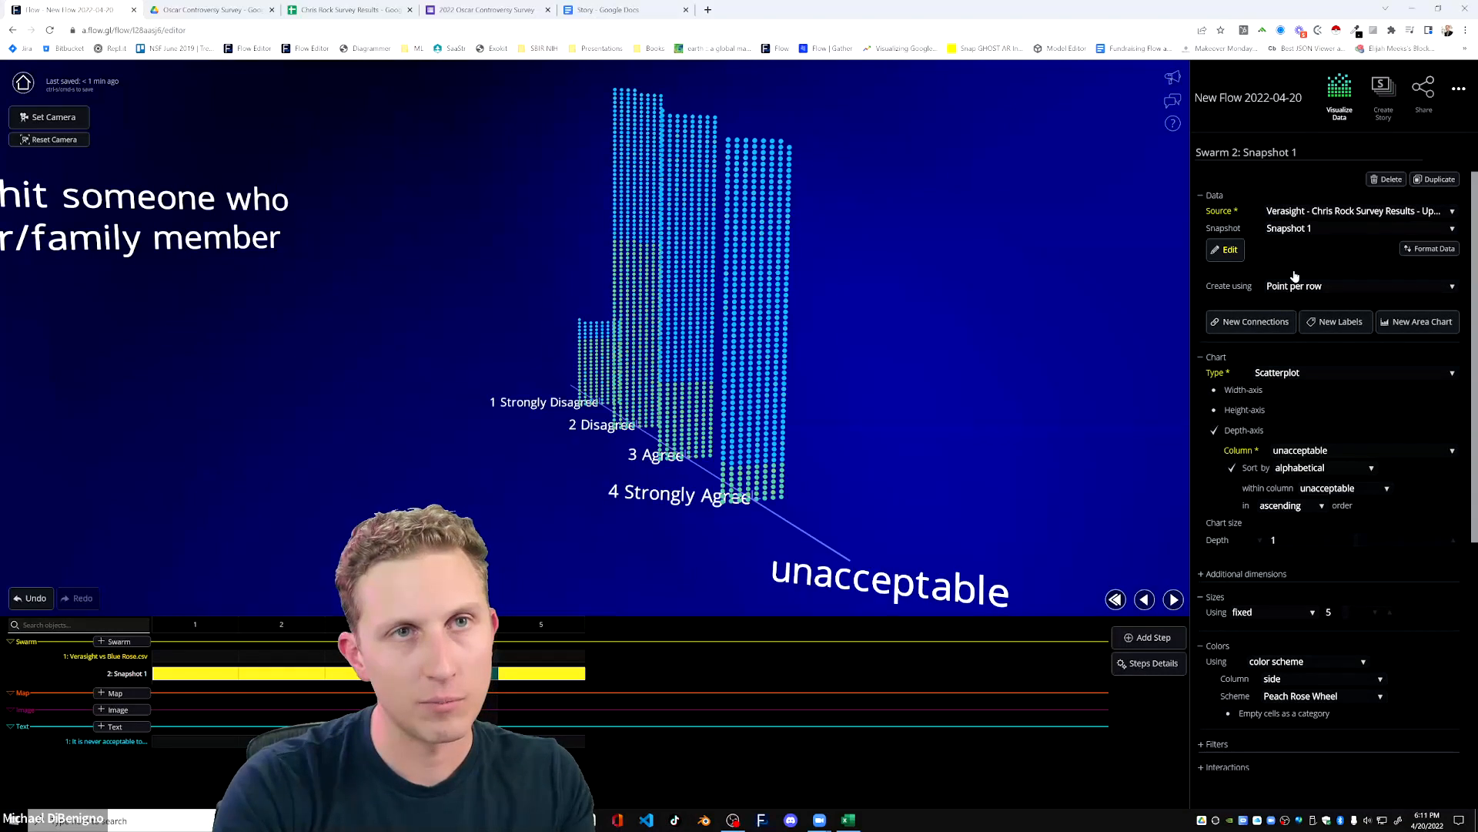
pyautogui.moveTo(898, 431); pyautogui.dragTo(864, 460)
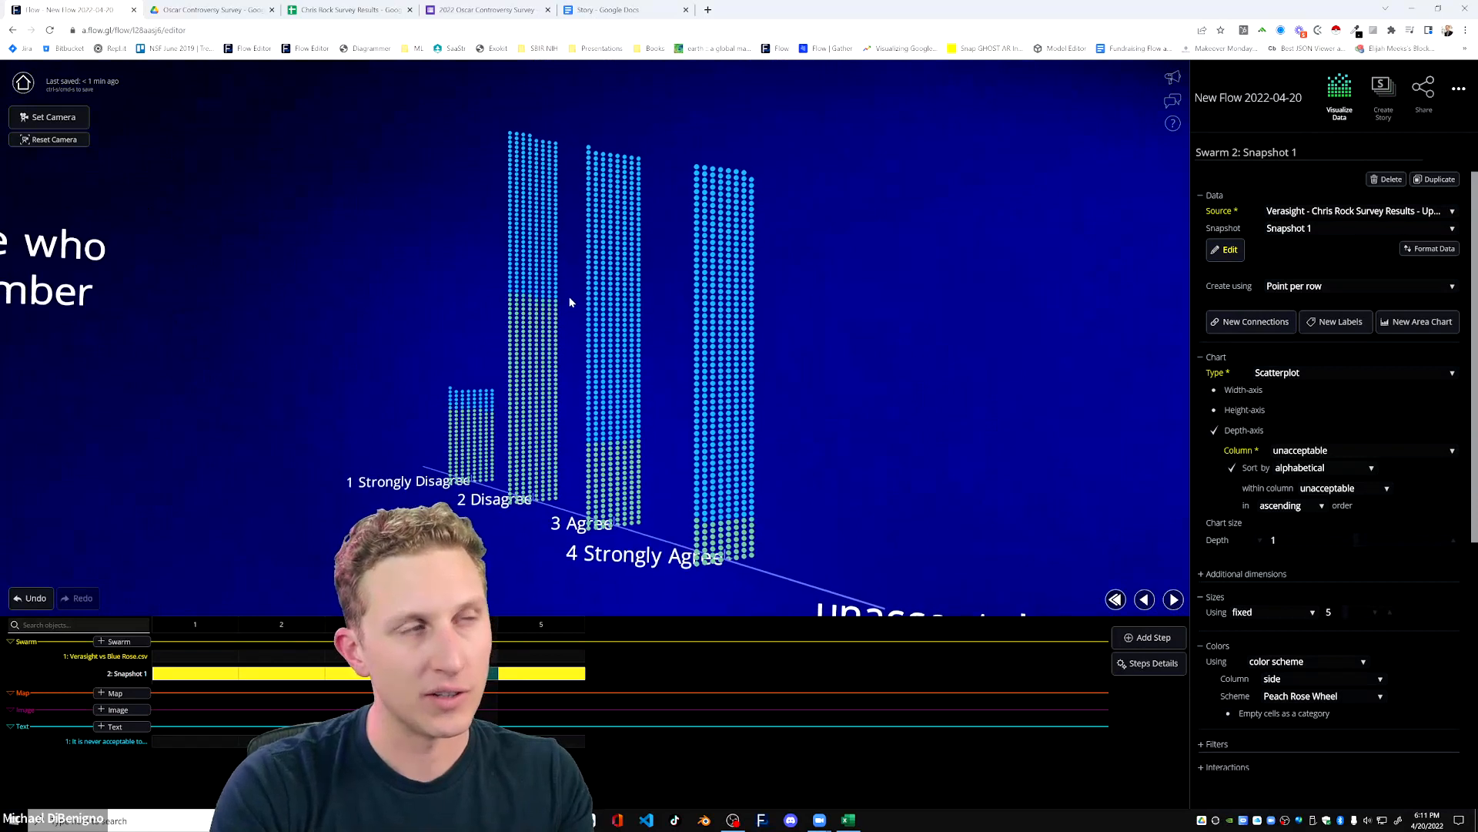
pyautogui.moveTo(706, 343); pyautogui.dragTo(1030, 472)
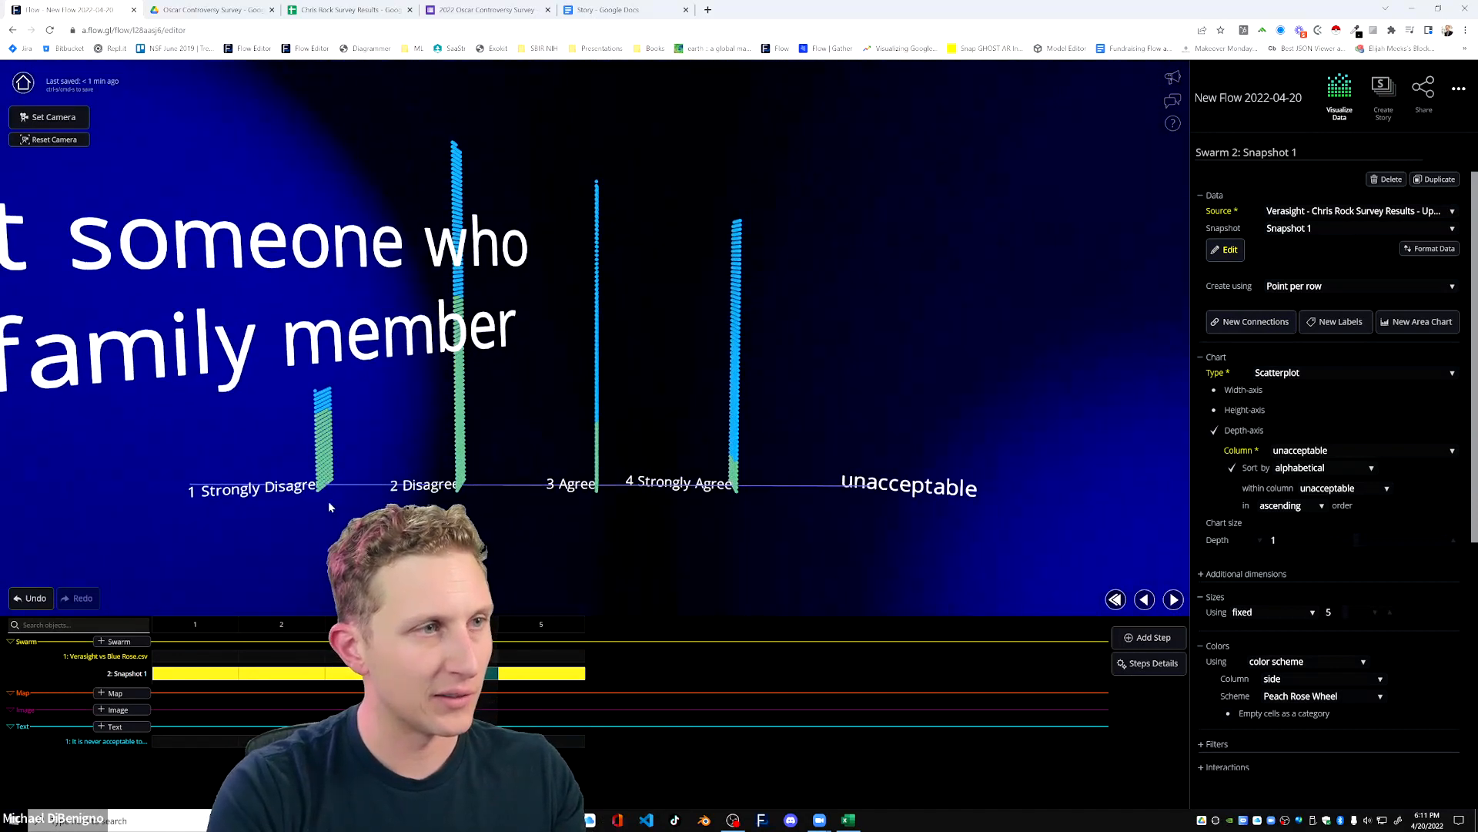
pyautogui.moveTo(957, 496); pyautogui.dragTo(853, 482)
pyautogui.scroll(-3, 882, 472)
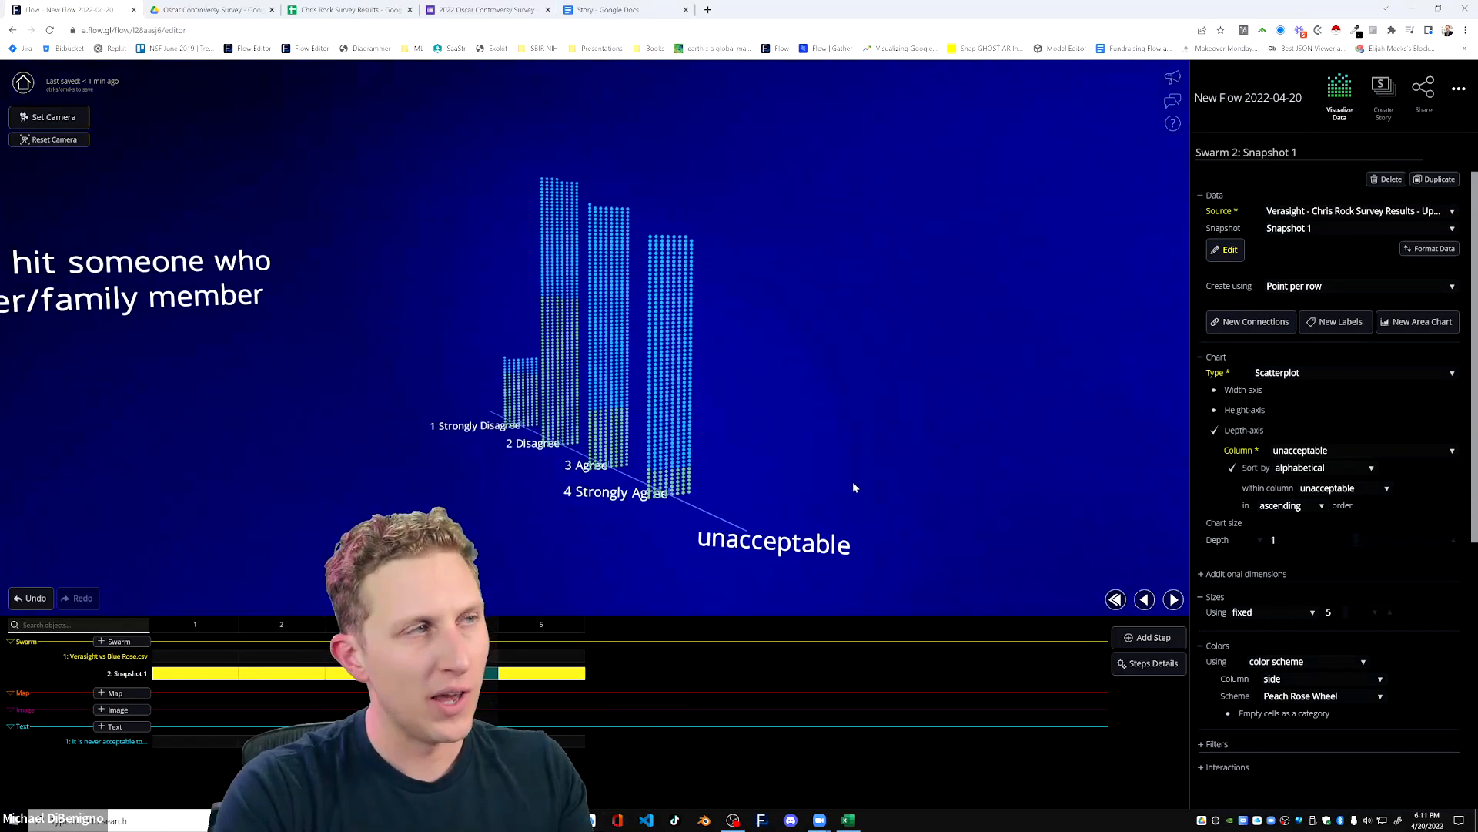